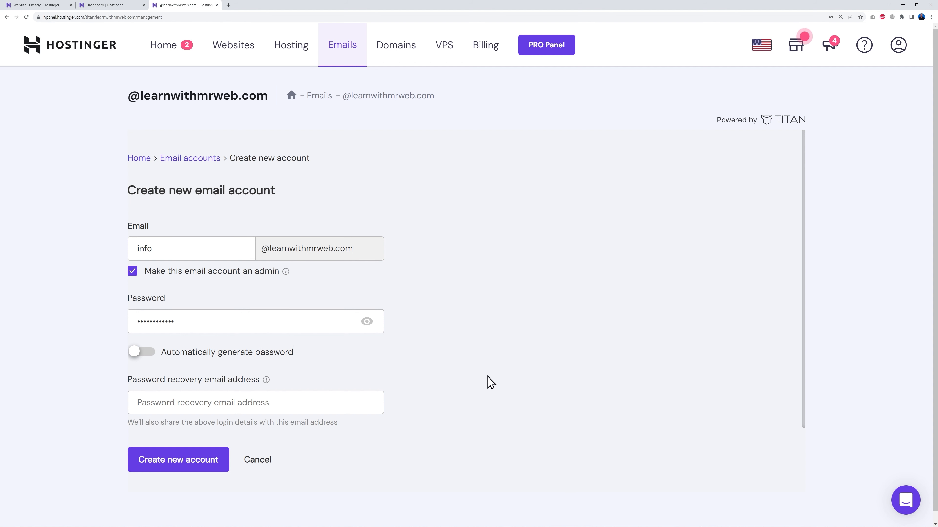
{"action": "left_click", "coordinate": [280, 404]}
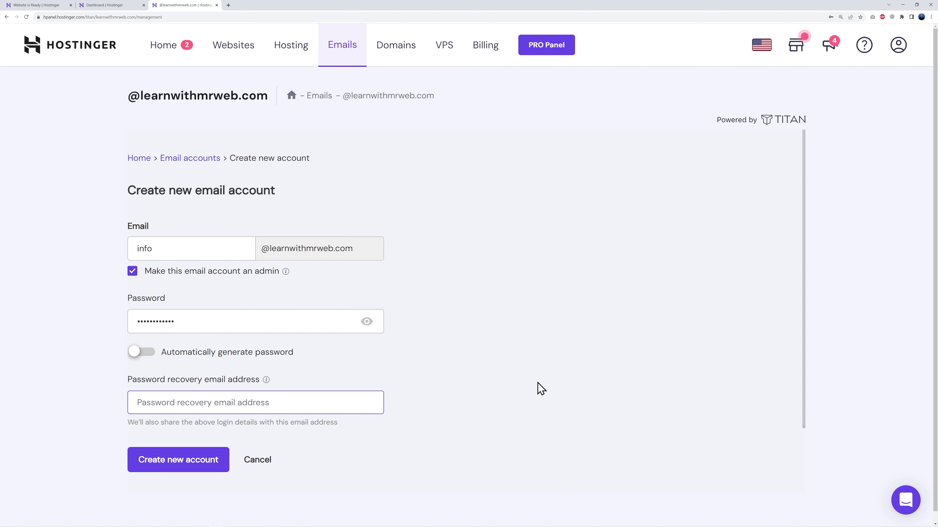
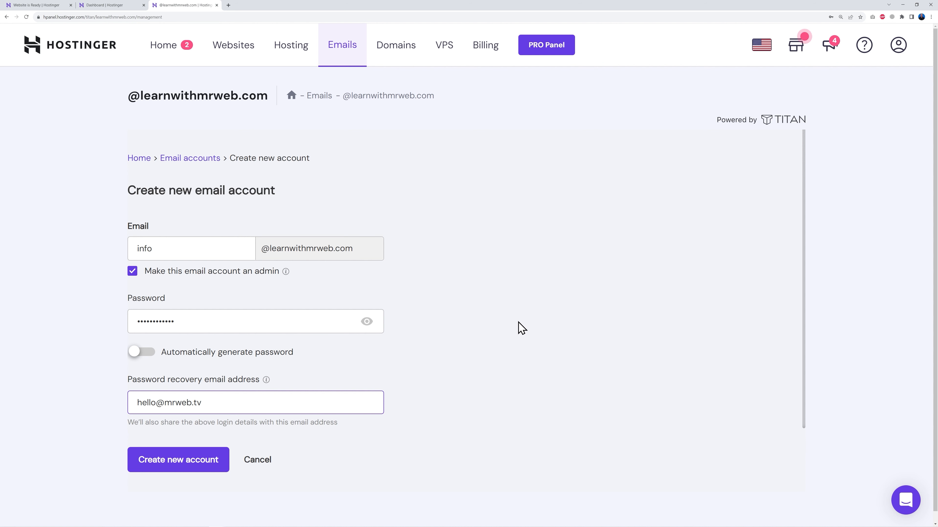
{"action": "left_click", "coordinate": [186, 465]}
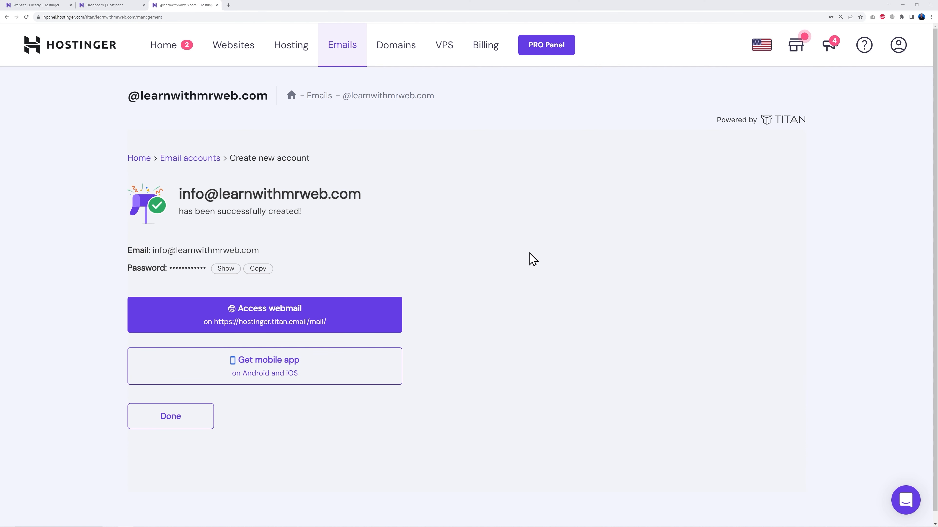
{"action": "left_click", "coordinate": [286, 317]}
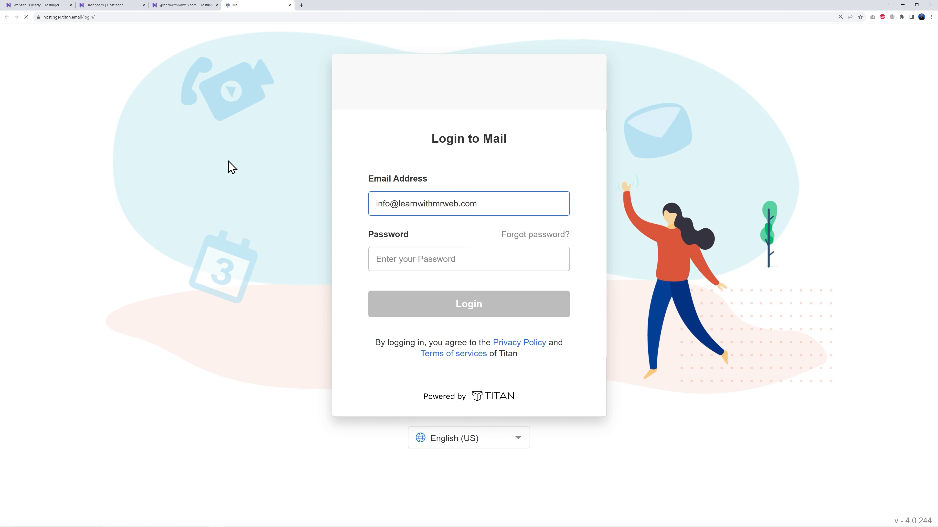
Step: Log in to the info mailbox with the saved password, then return to the Hostinger dashboard tab
{"action": "left_click", "coordinate": [418, 253]}
{"action": "key", "text": "ctrl+v"}
{"action": "left_click", "coordinate": [487, 309]}
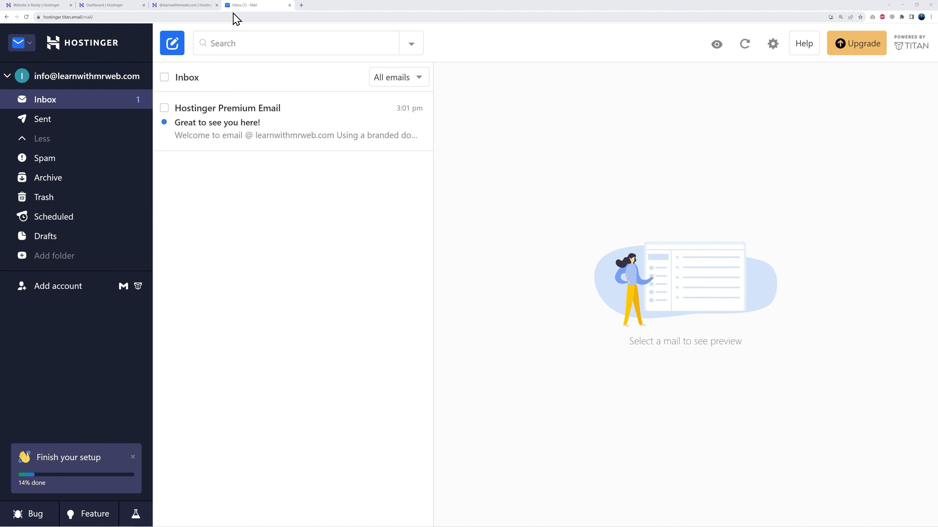
{"action": "left_click", "coordinate": [110, 6]}
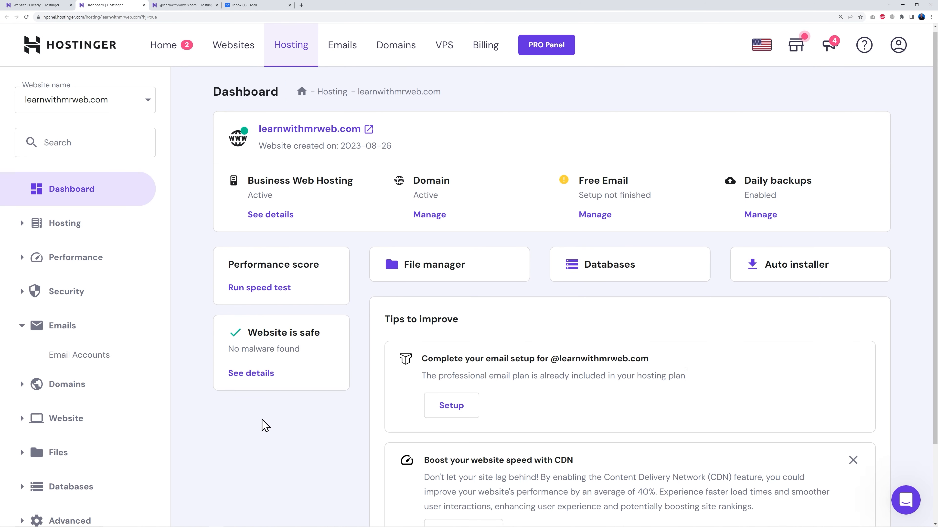
Step: Expand Website in the hPanel sidebar and go to Auto Installer
{"action": "scroll", "coordinate": [262, 426], "scroll_direction": "down", "scroll_amount": 3}
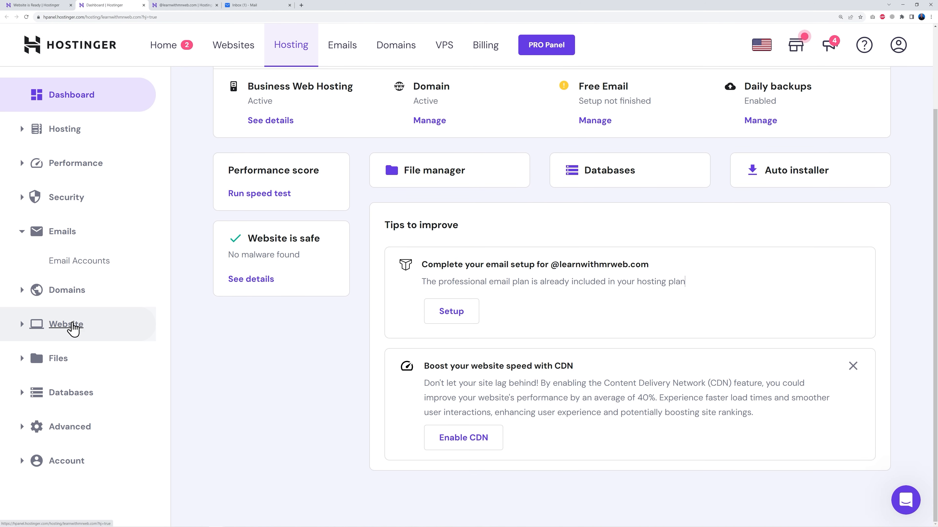
{"action": "left_click", "coordinate": [21, 325]}
{"action": "scroll", "coordinate": [220, 345], "scroll_direction": "down", "scroll_amount": 3}
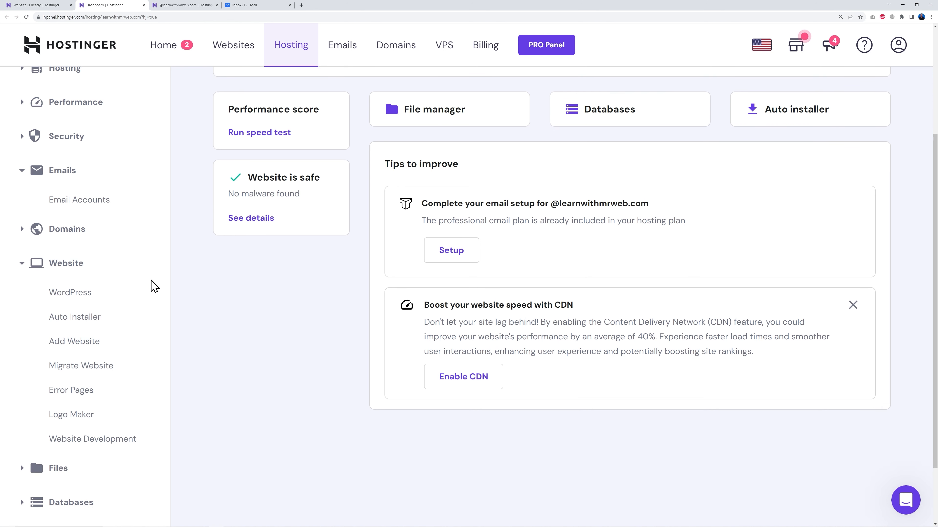
{"action": "left_click", "coordinate": [76, 320]}
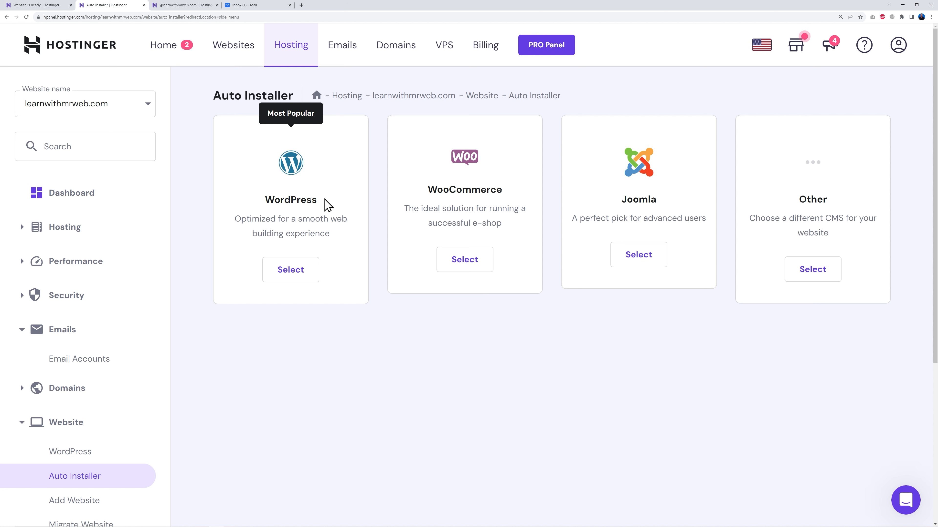
Step: Install WordPress titled 'Learn with Mr Web', set to always update to the latest version
{"action": "left_click", "coordinate": [285, 278]}
{"action": "left_click", "coordinate": [352, 242]}
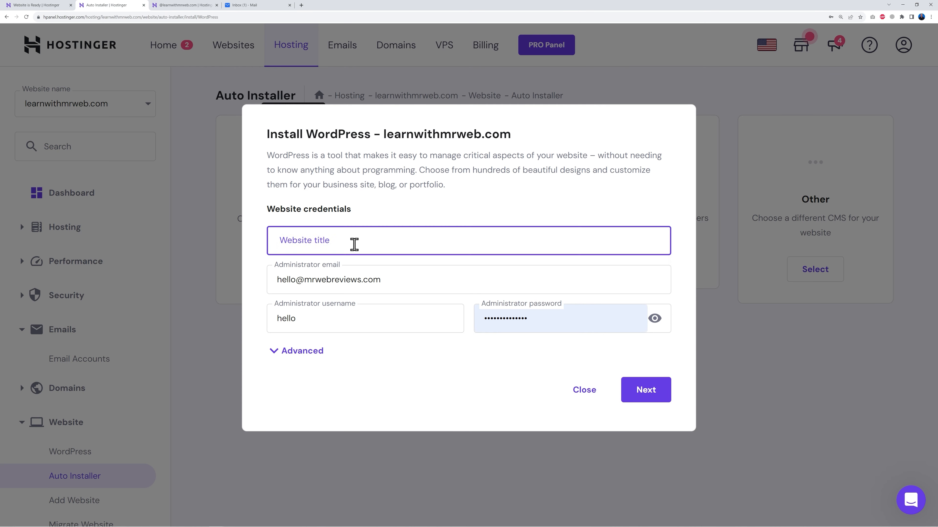
{"action": "type", "text": "Learn with Mr Web"}
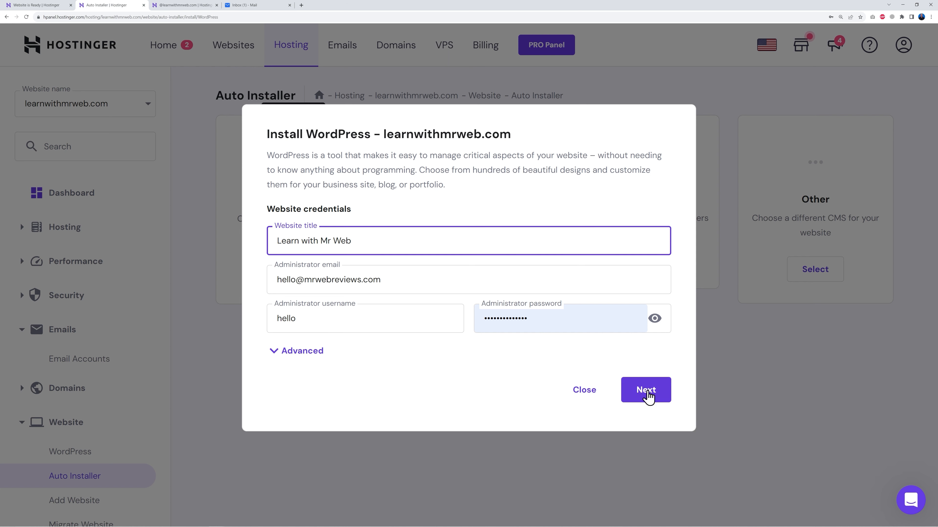
{"action": "left_click", "coordinate": [646, 393]}
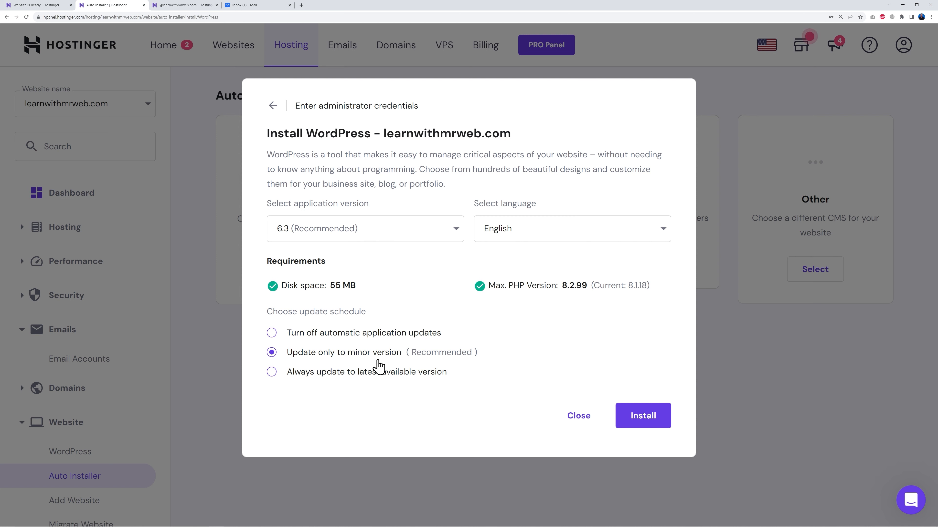
{"action": "left_click", "coordinate": [274, 374]}
{"action": "left_click", "coordinate": [655, 416]}
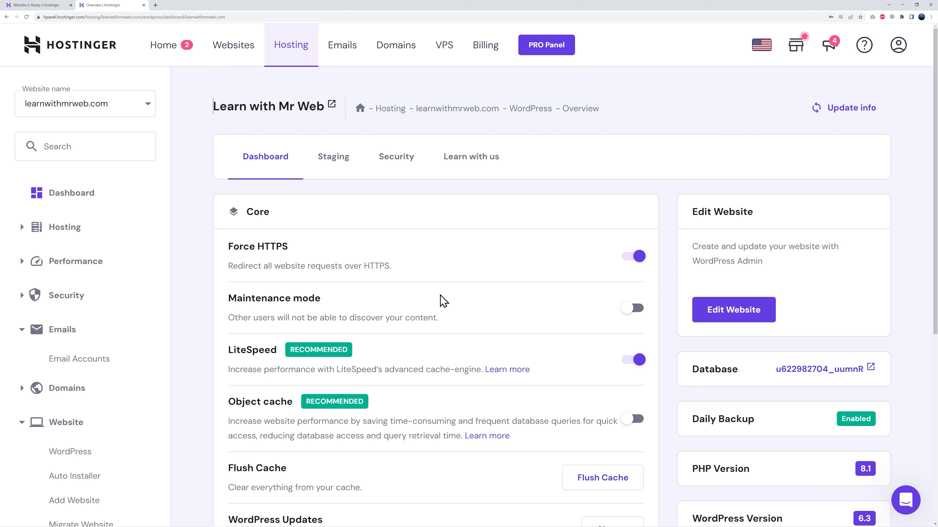
Step: Look over the WordPress Overview page, then open the WordPress admin with Edit Website
{"action": "scroll", "coordinate": [439, 300], "scroll_direction": "down", "scroll_amount": 5}
{"action": "scroll", "coordinate": [444, 302], "scroll_direction": "down", "scroll_amount": 2}
{"action": "scroll", "coordinate": [466, 313], "scroll_direction": "up", "scroll_amount": 4}
{"action": "scroll", "coordinate": [466, 313], "scroll_direction": "down", "scroll_amount": 3}
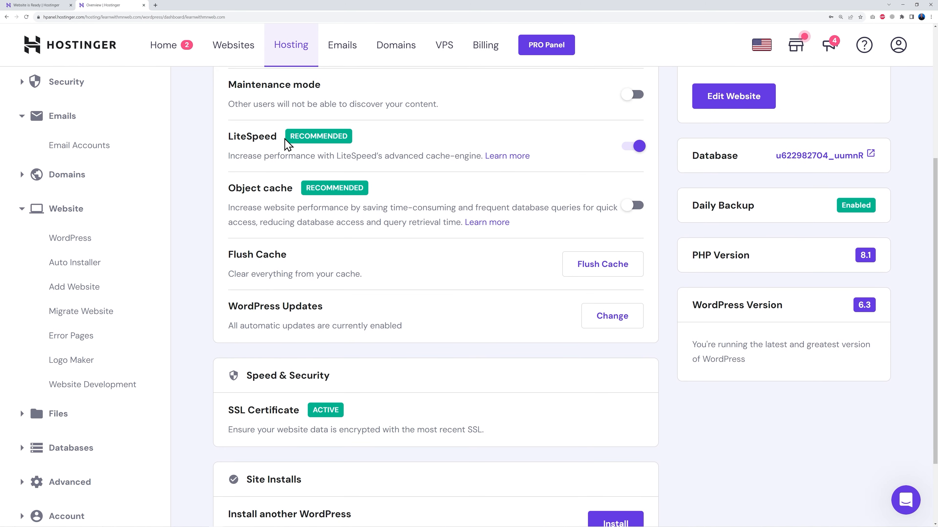
{"action": "scroll", "coordinate": [429, 236], "scroll_direction": "down", "scroll_amount": 3}
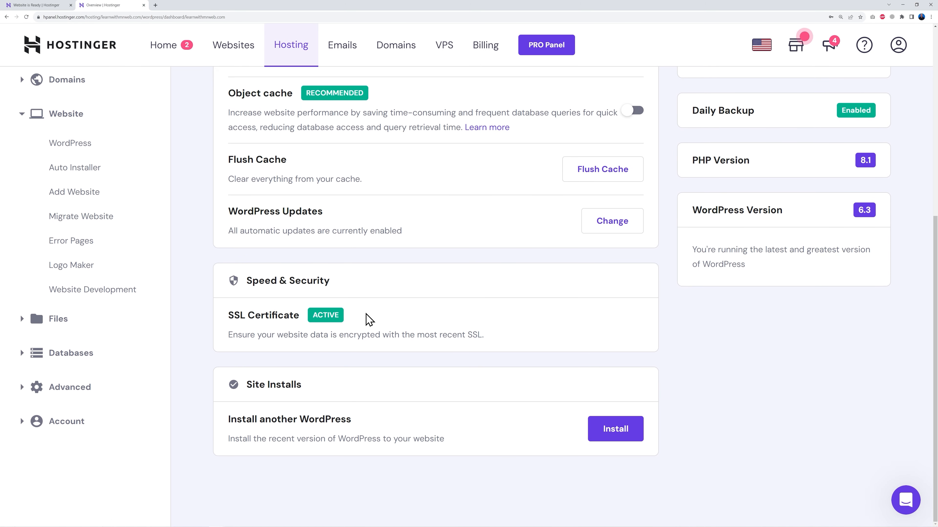
{"action": "scroll", "coordinate": [487, 378], "scroll_direction": "up", "scroll_amount": 8}
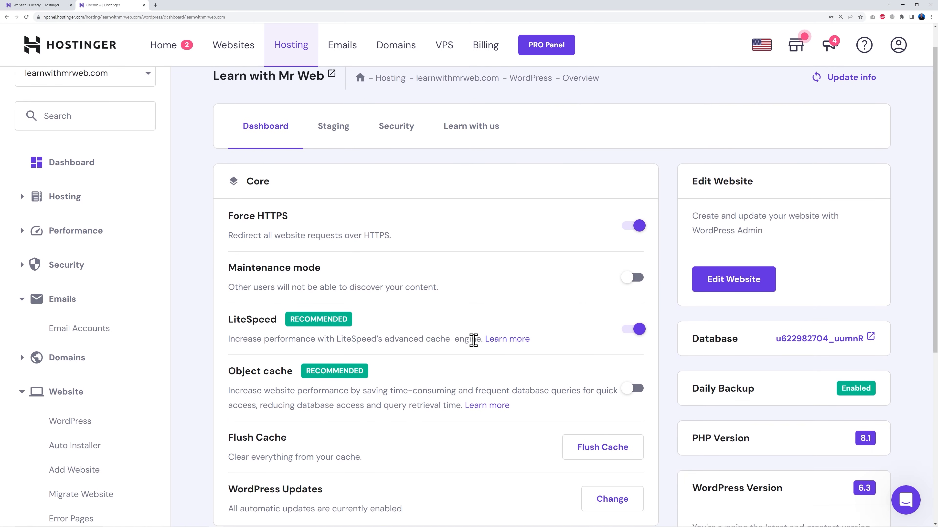
{"action": "left_click", "coordinate": [734, 313]}
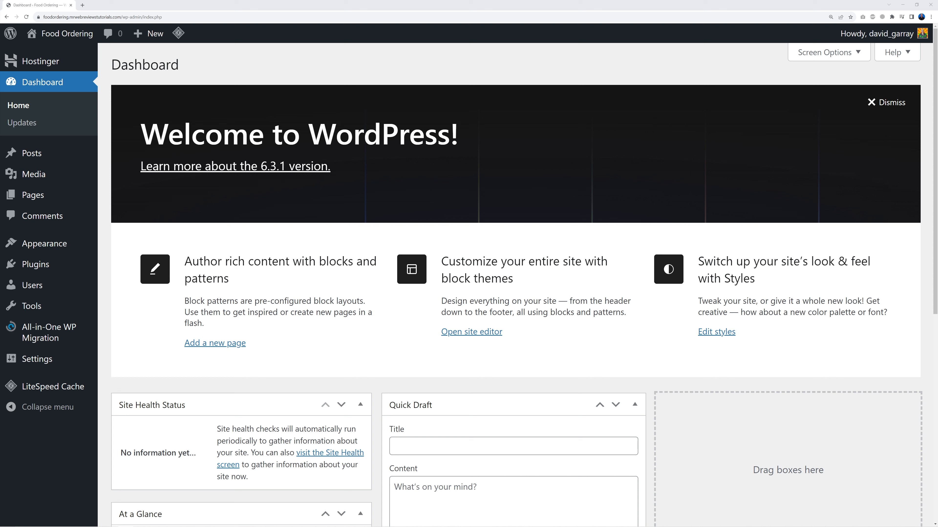
Step: In Installed Plugins, deactivate All-in-One WP Migration
{"action": "mouse_move", "coordinate": [52, 267]}
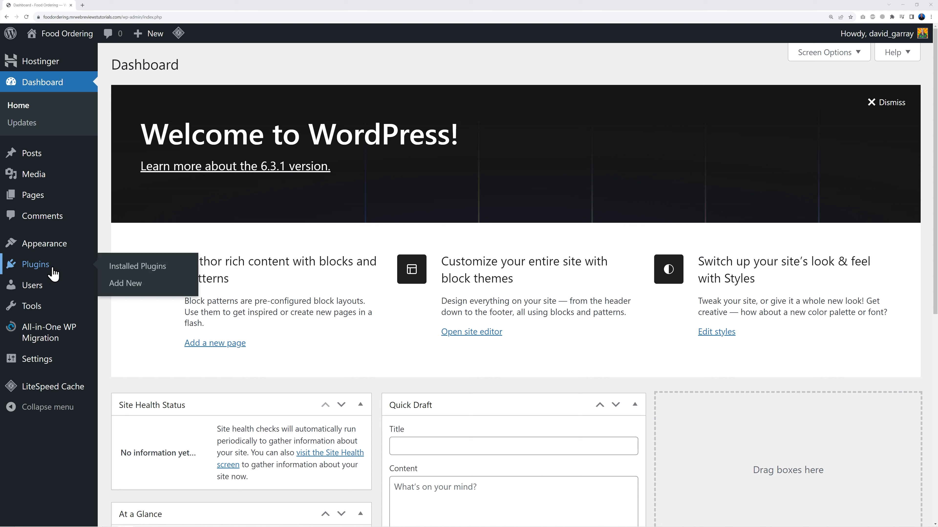
{"action": "left_click", "coordinate": [128, 273]}
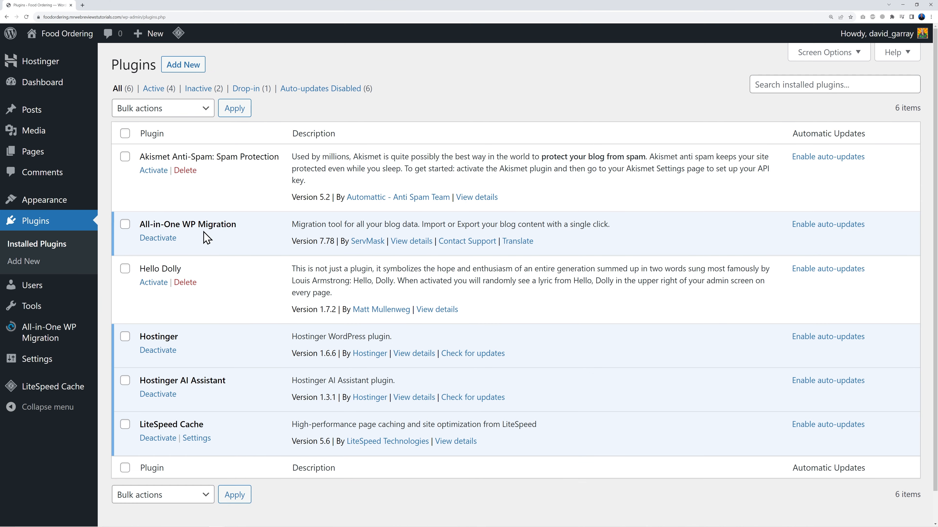
{"action": "left_click", "coordinate": [168, 244]}
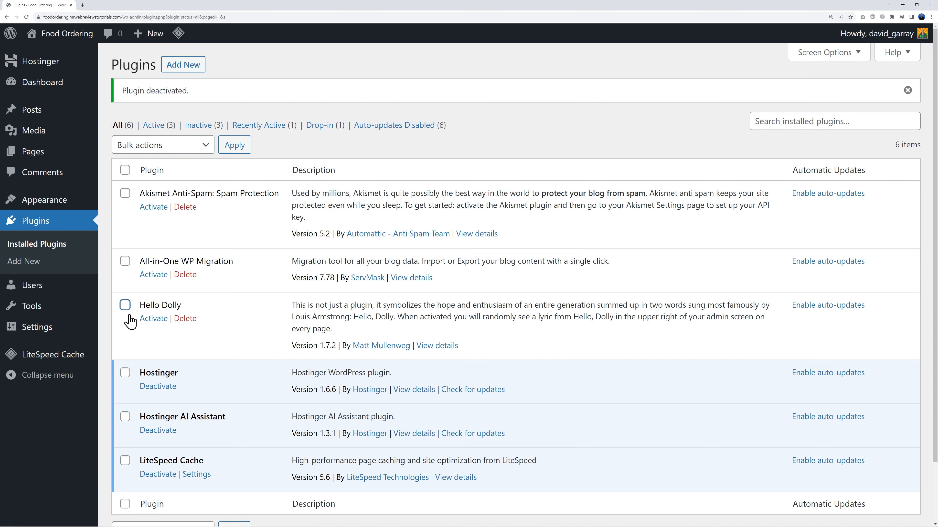
Step: Bulk-delete Akismet, All-in-One WP Migration and Hello Dolly, then deactivate LiteSpeed Cache
{"action": "left_click", "coordinate": [126, 305]}
{"action": "left_click", "coordinate": [125, 261]}
{"action": "left_click", "coordinate": [162, 147]}
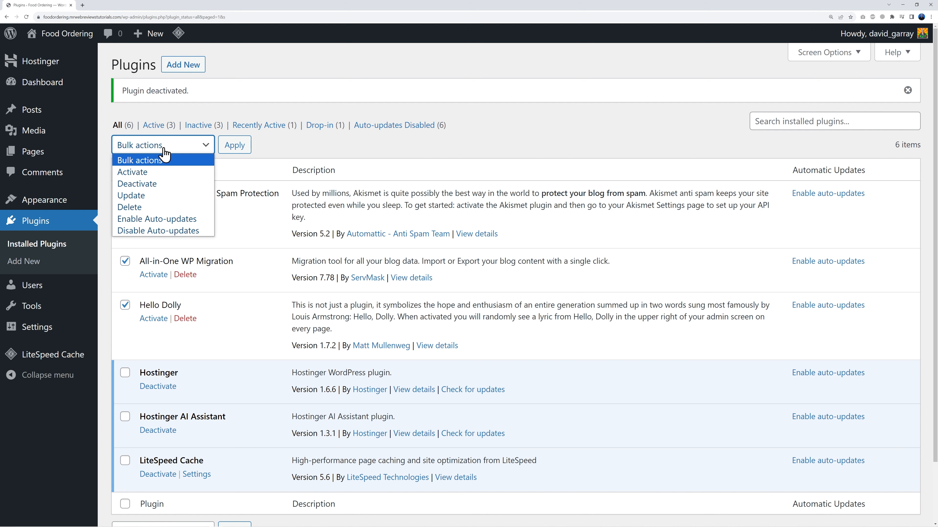
{"action": "left_click", "coordinate": [155, 208]}
{"action": "left_click", "coordinate": [234, 145]}
{"action": "left_click", "coordinate": [498, 58]}
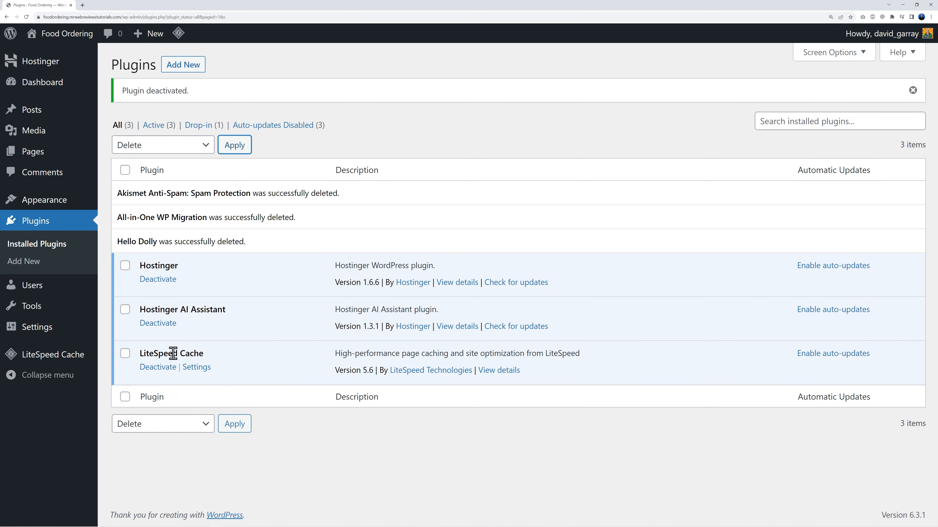
{"action": "left_click", "coordinate": [163, 368]}
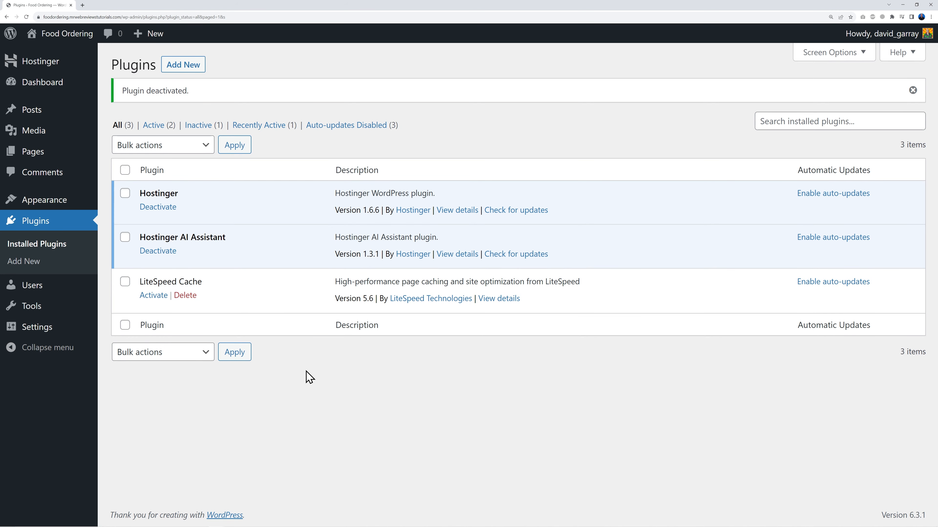
Step: Keep the title Food Ordering and set the tagline 'Order Food Online for Quick Delivery Anywhere in the Seattle Area'
{"action": "mouse_move", "coordinate": [36, 328]}
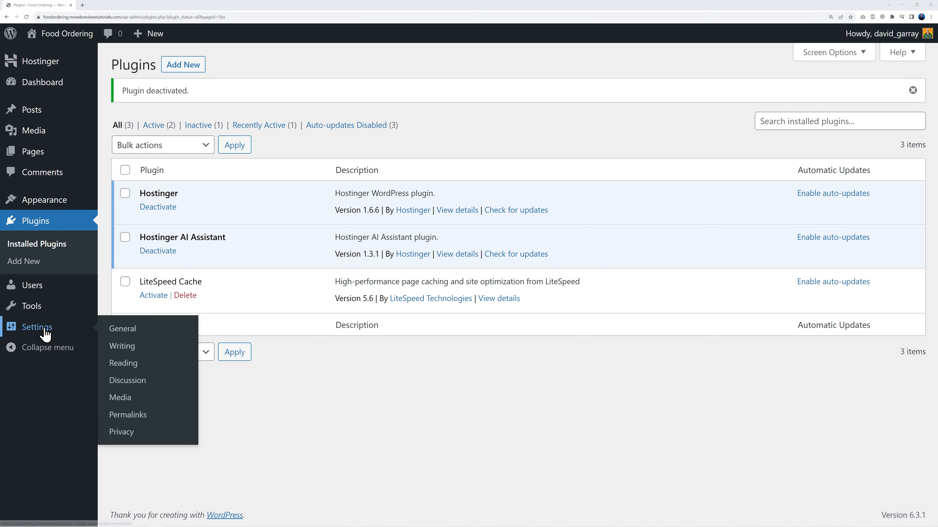
{"action": "left_click", "coordinate": [124, 330]}
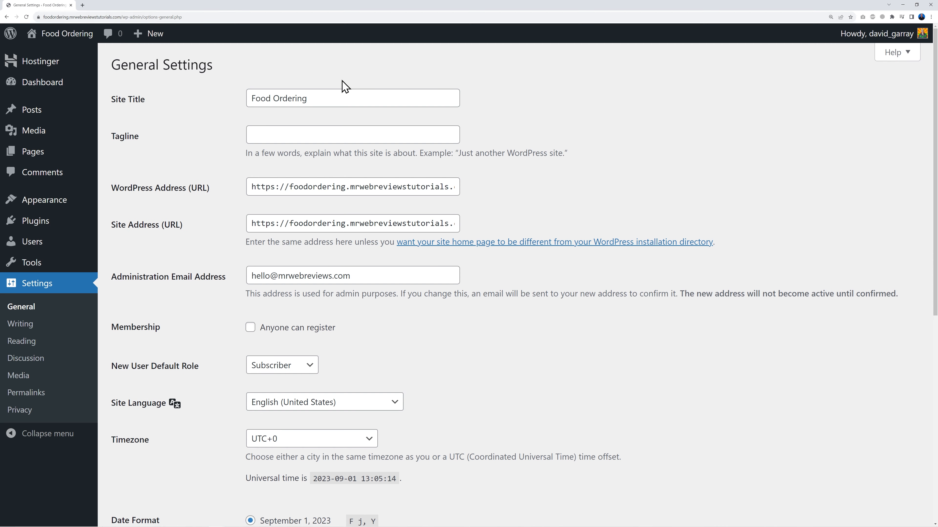
{"action": "left_click_drag", "start_coordinate": [257, 101], "coordinate": [320, 119]}
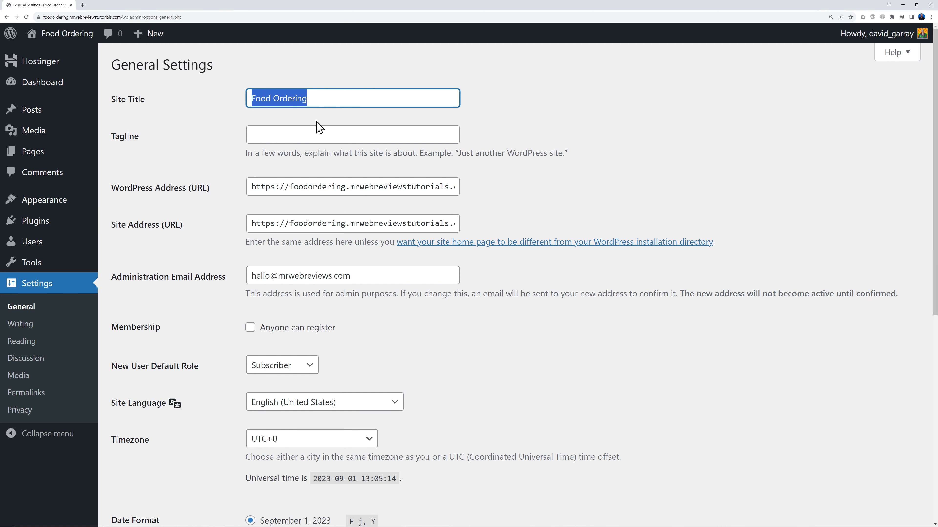
{"action": "left_click", "coordinate": [333, 122]}
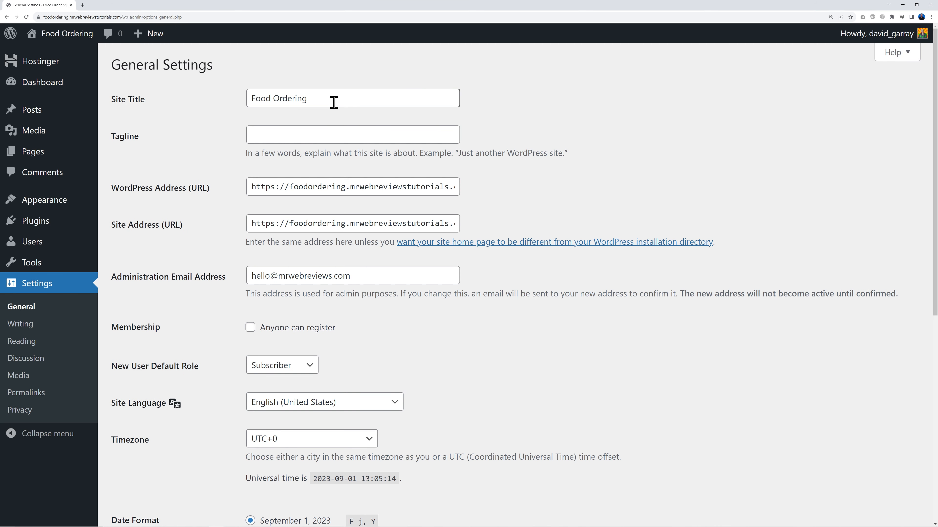
{"action": "left_click", "coordinate": [288, 136]}
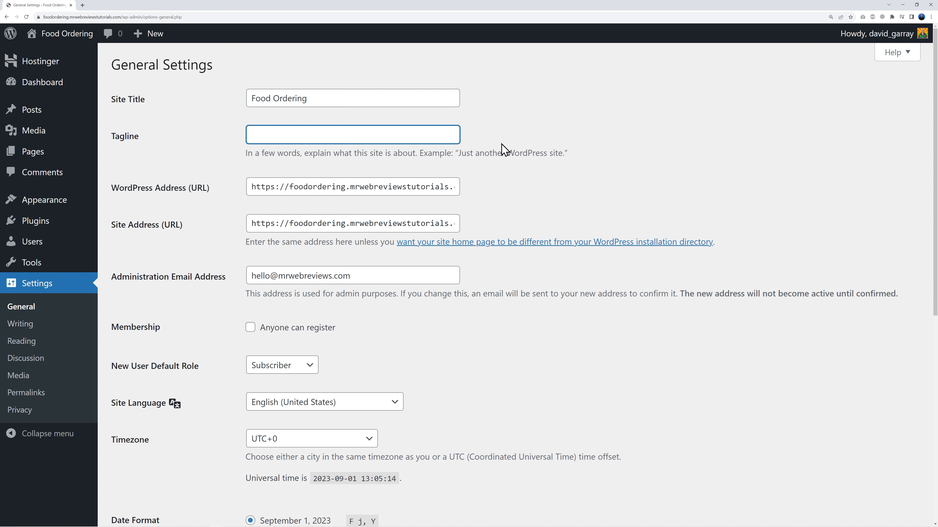
{"action": "key", "text": "ctrl+v"}
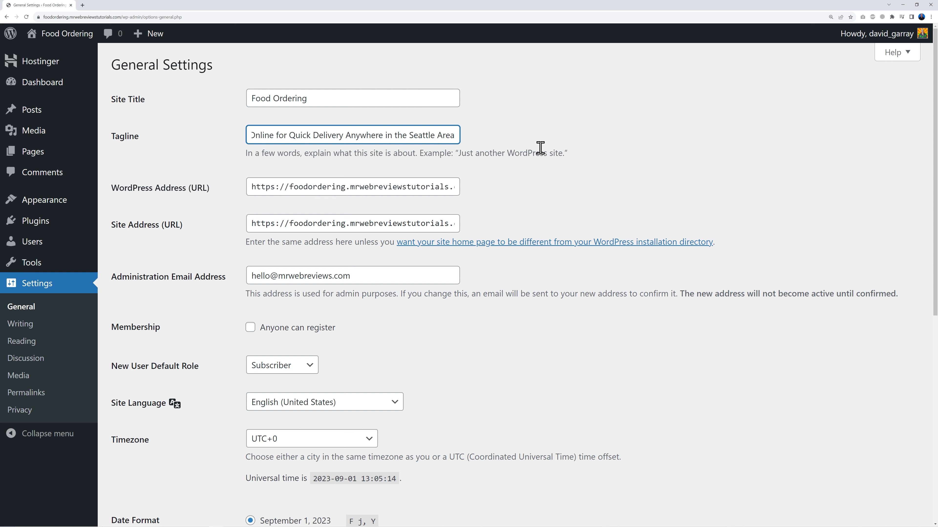
{"action": "key", "text": "Home"}
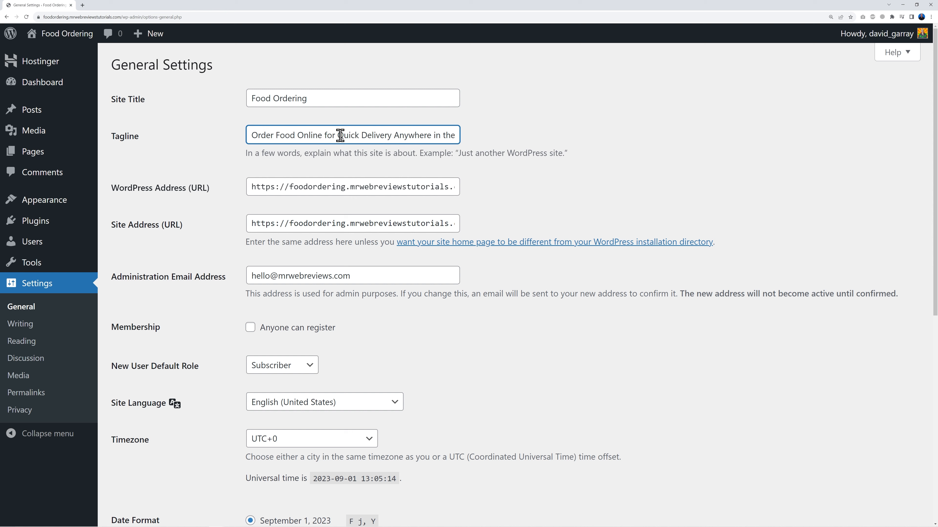
{"action": "left_click_drag", "start_coordinate": [417, 135], "coordinate": [465, 140]}
{"action": "left_click", "coordinate": [457, 136]}
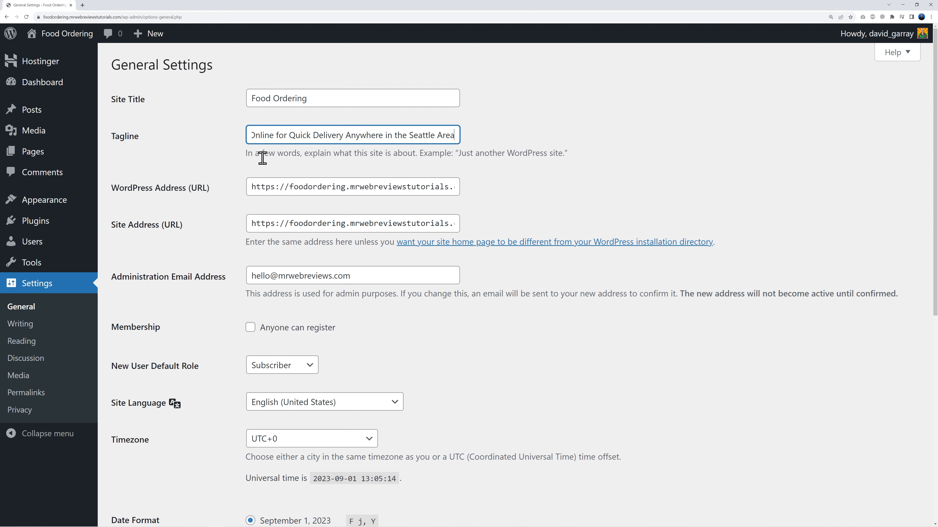
{"action": "left_click", "coordinate": [532, 202]}
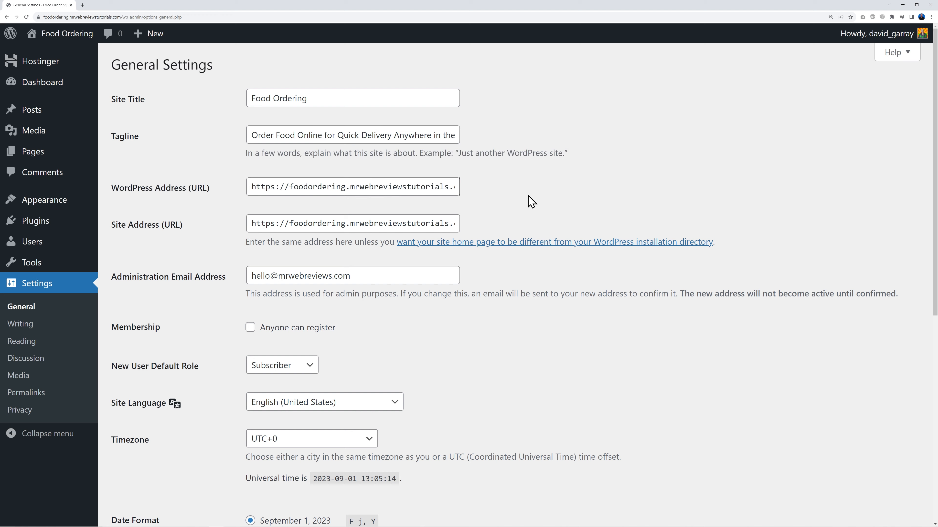
Step: Review the remaining general settings and save the changes
{"action": "scroll", "coordinate": [501, 324], "scroll_direction": "down", "scroll_amount": 1}
{"action": "left_click_drag", "start_coordinate": [255, 248], "coordinate": [349, 247]}
{"action": "left_click", "coordinate": [413, 301]}
{"action": "scroll", "coordinate": [509, 329], "scroll_direction": "down", "scroll_amount": 3}
{"action": "scroll", "coordinate": [511, 329], "scroll_direction": "down", "scroll_amount": 7}
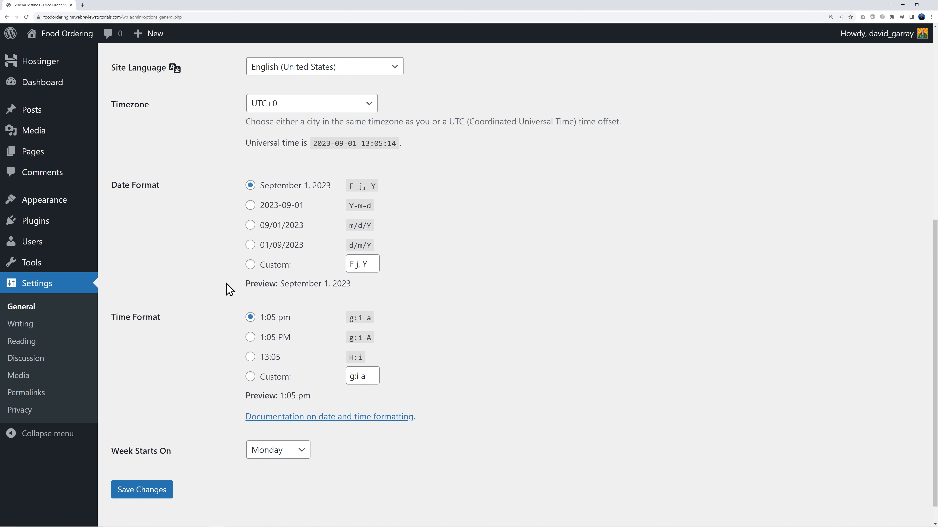
{"action": "left_click", "coordinate": [144, 495]}
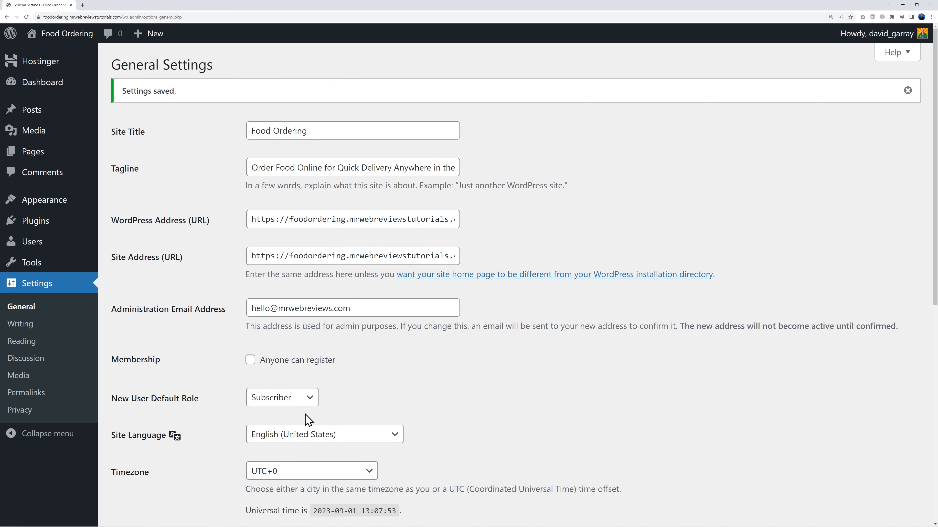
Step: Set the permalink structure to Post name and save
{"action": "left_click", "coordinate": [46, 399]}
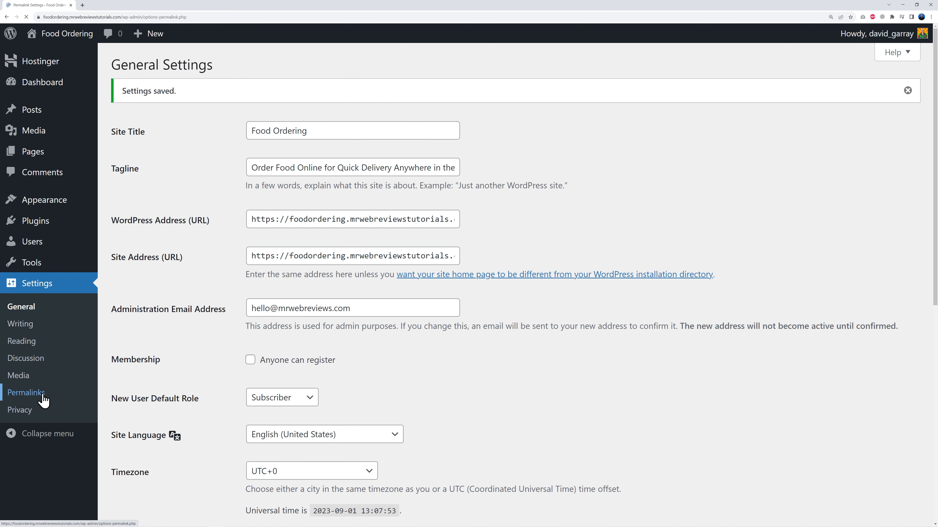
{"action": "left_click", "coordinate": [250, 340]}
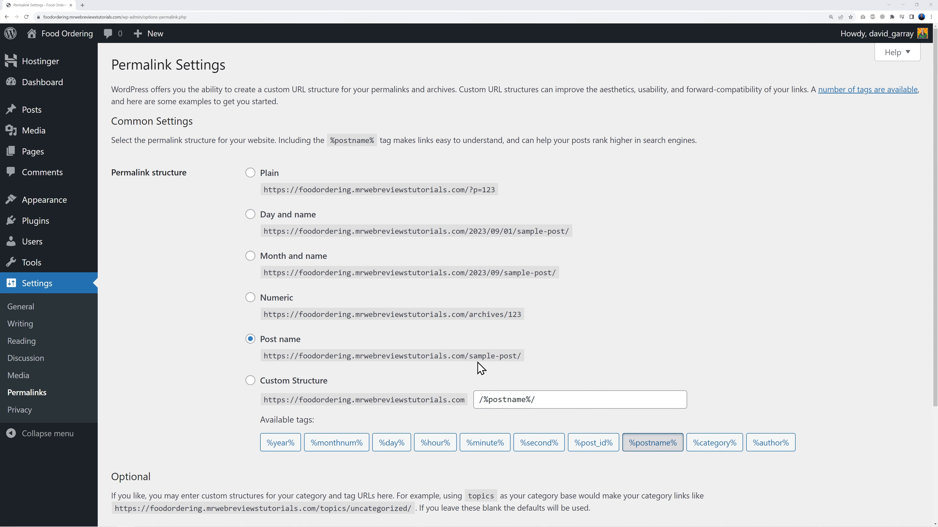
{"action": "scroll", "coordinate": [482, 369], "scroll_direction": "down", "scroll_amount": 4}
{"action": "left_click", "coordinate": [155, 471]}
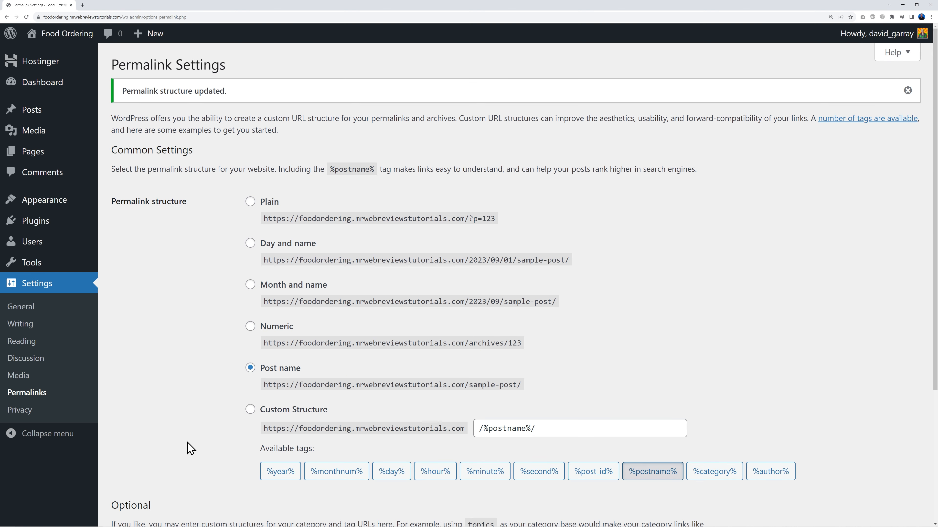
Step: Preview the live Food Ordering site in a new tab, then go back to the permalink settings
{"action": "mouse_move", "coordinate": [45, 35]}
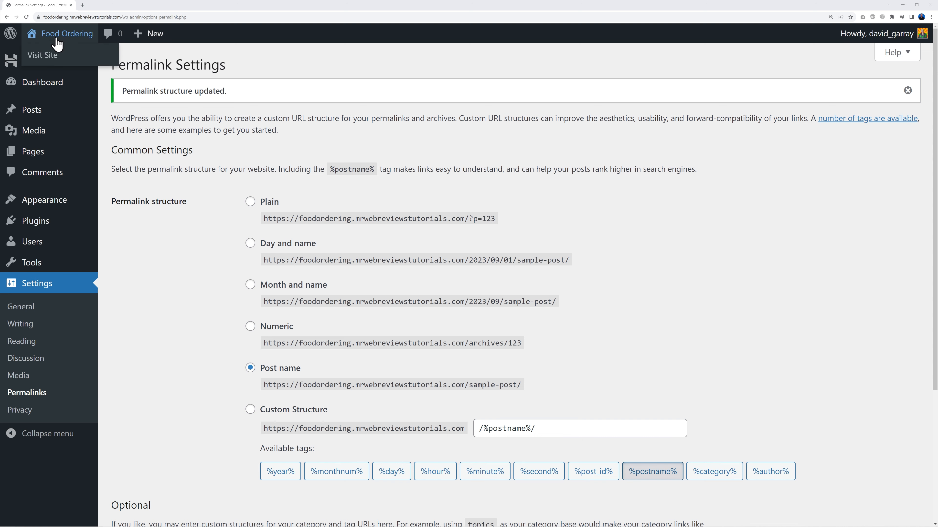
{"action": "right_click", "coordinate": [48, 56]}
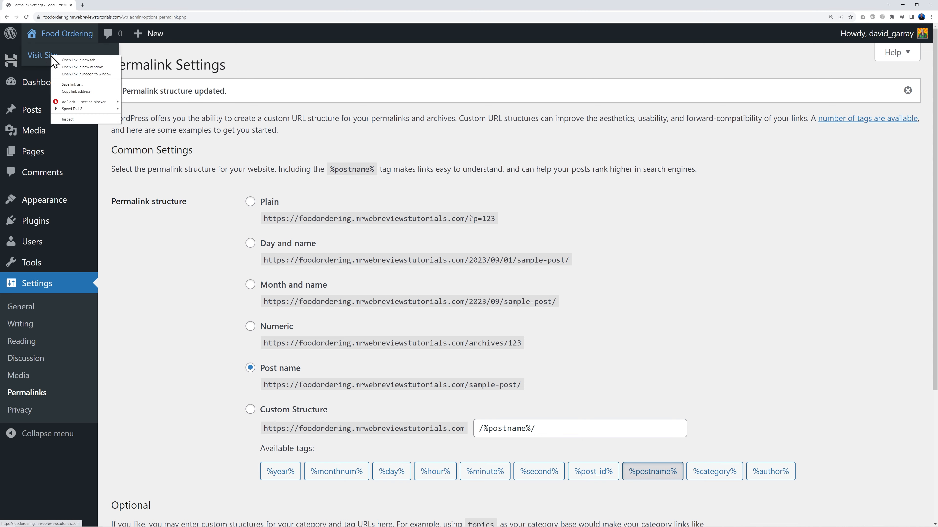
{"action": "left_click", "coordinate": [74, 59]}
{"action": "left_click", "coordinate": [109, 6]}
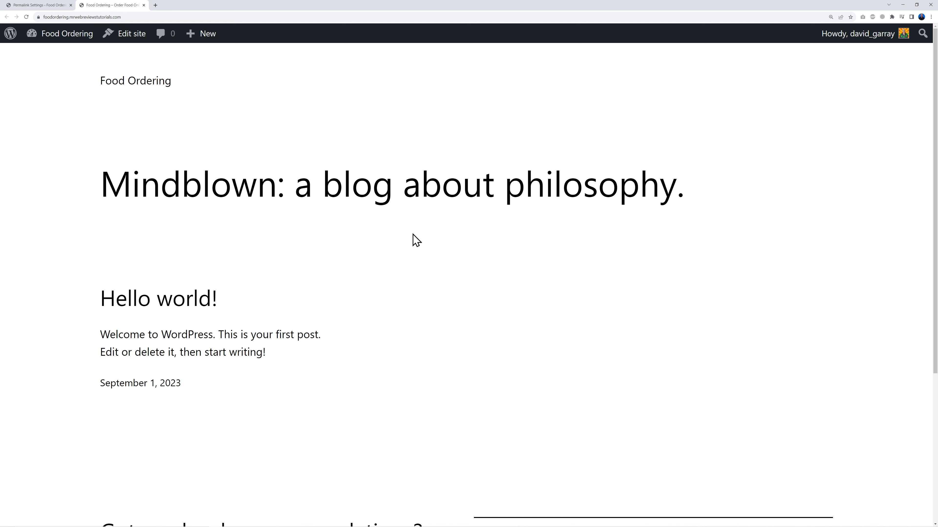
{"action": "scroll", "coordinate": [447, 273], "scroll_direction": "down", "scroll_amount": 5}
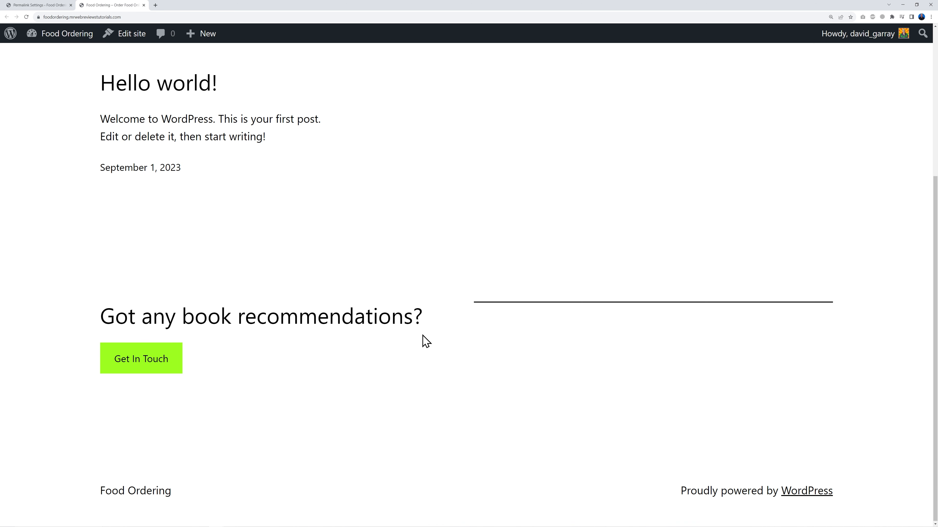
{"action": "scroll", "coordinate": [426, 342], "scroll_direction": "up", "scroll_amount": 5}
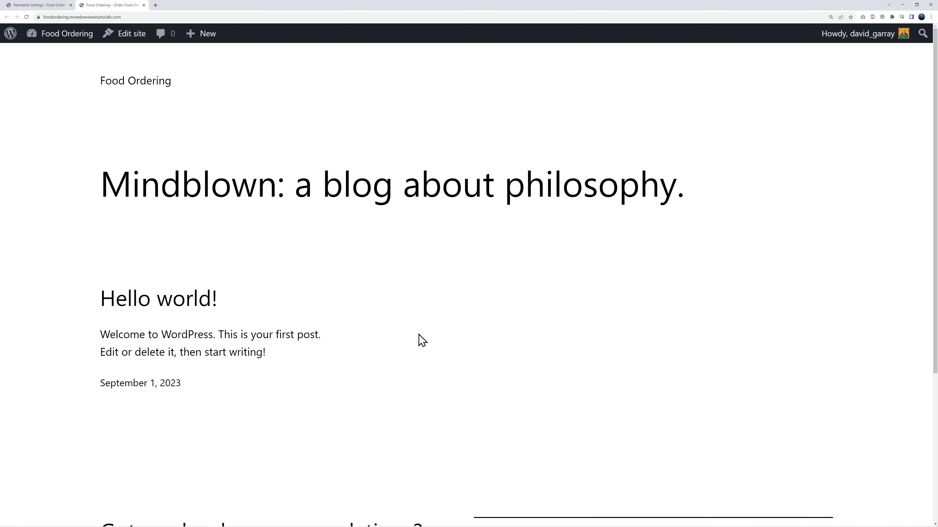
{"action": "scroll", "coordinate": [422, 341], "scroll_direction": "down", "scroll_amount": 5}
{"action": "scroll", "coordinate": [419, 335], "scroll_direction": "up", "scroll_amount": 5}
{"action": "left_click", "coordinate": [49, 6]}
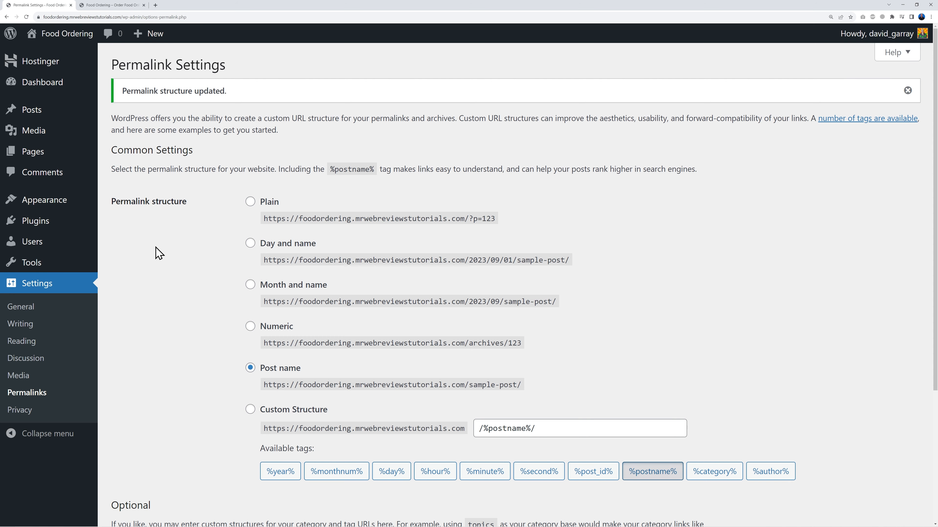
Step: Search for Astra under Themes > Add New, then install and activate it
{"action": "mouse_move", "coordinate": [43, 203]}
{"action": "left_click", "coordinate": [132, 207]}
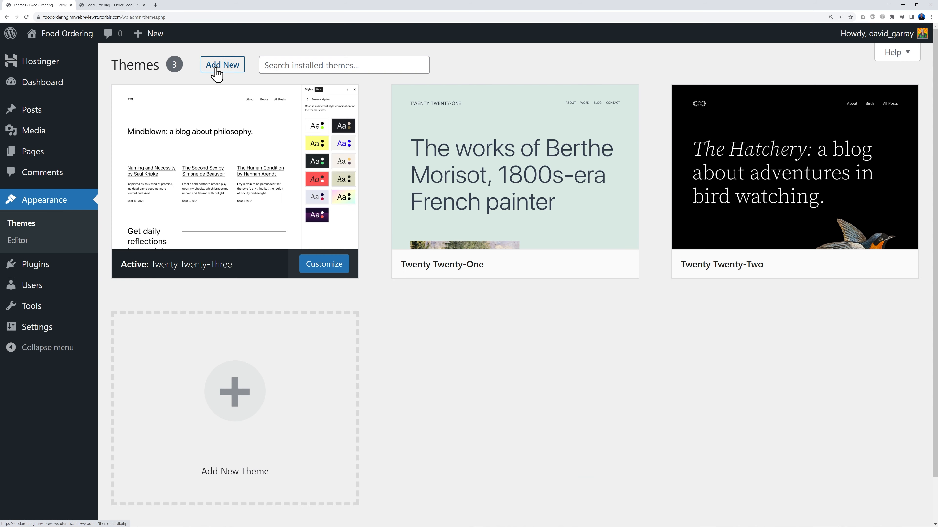
{"action": "left_click", "coordinate": [217, 70]}
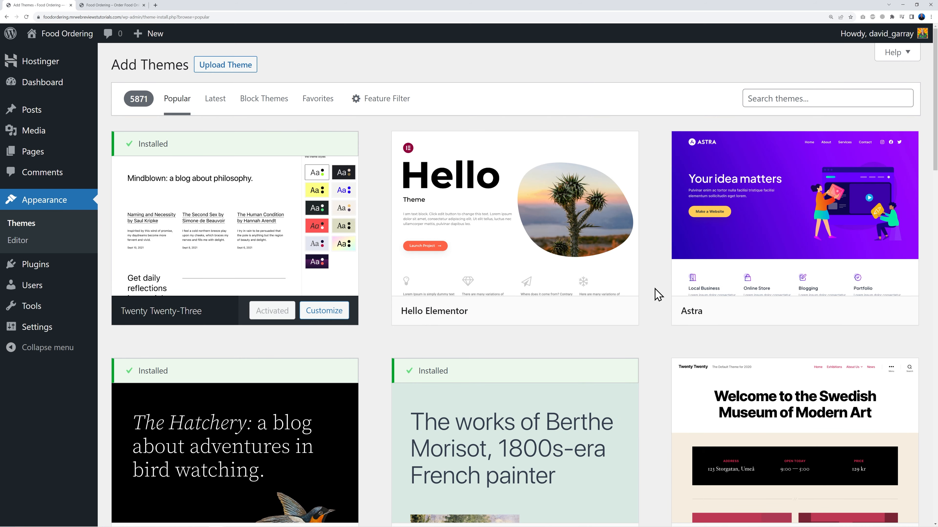
{"action": "left_click", "coordinate": [801, 98]}
{"action": "type", "text": "astra"}
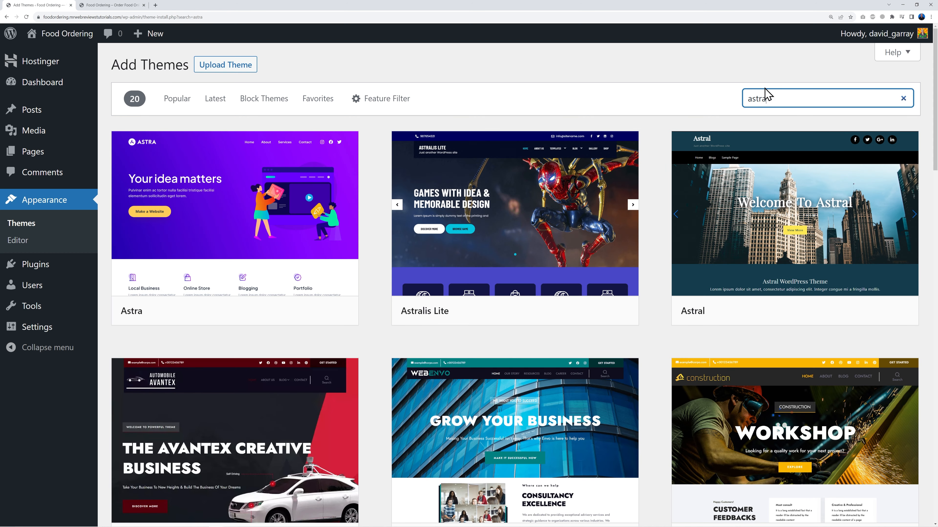
{"action": "mouse_move", "coordinate": [278, 247]}
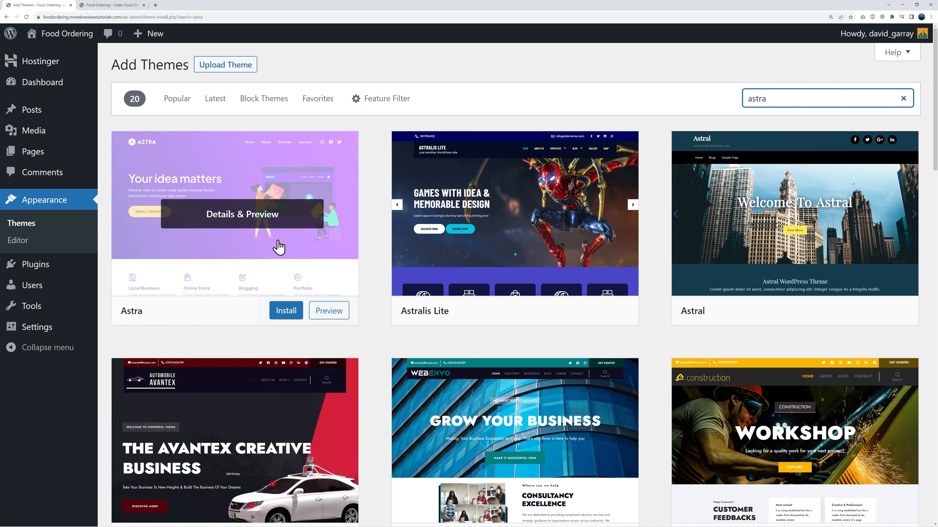
{"action": "left_click", "coordinate": [283, 314]}
{"action": "left_click", "coordinate": [284, 314]}
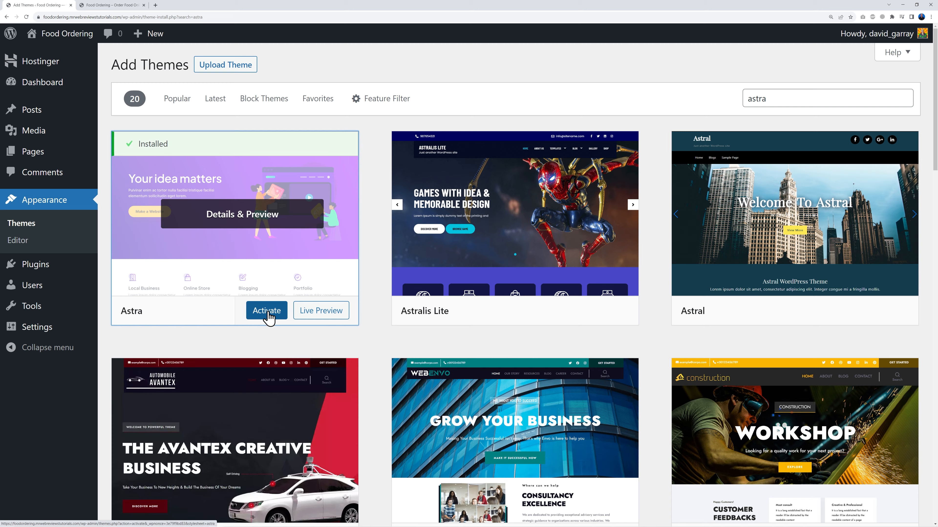
{"action": "left_click", "coordinate": [268, 315]}
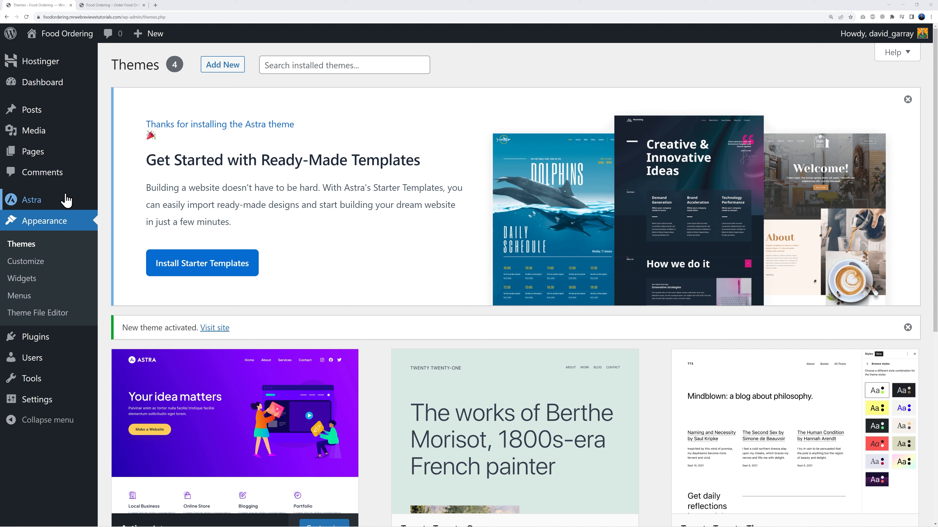
Step: From the Astra menu's Starter Templates tab, install and activate the Starter Templates plugin
{"action": "left_click", "coordinate": [34, 202]}
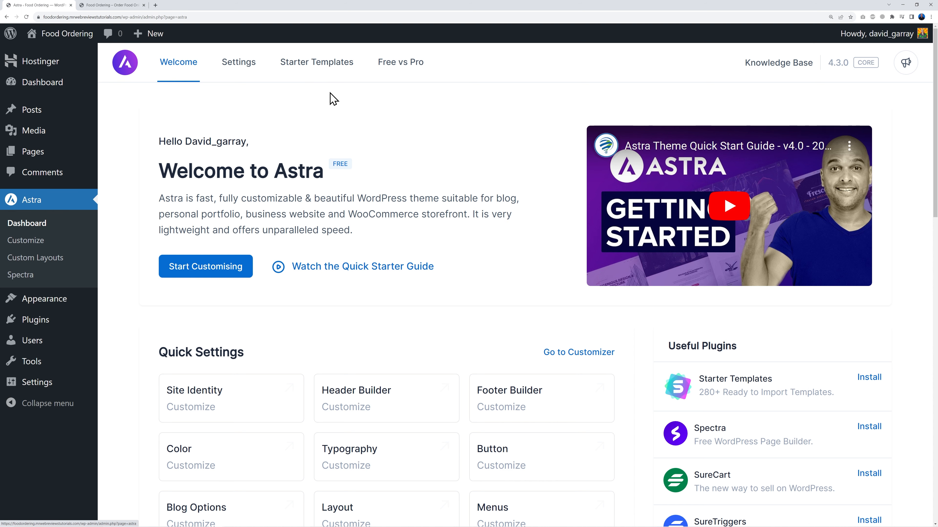
{"action": "left_click", "coordinate": [327, 67]}
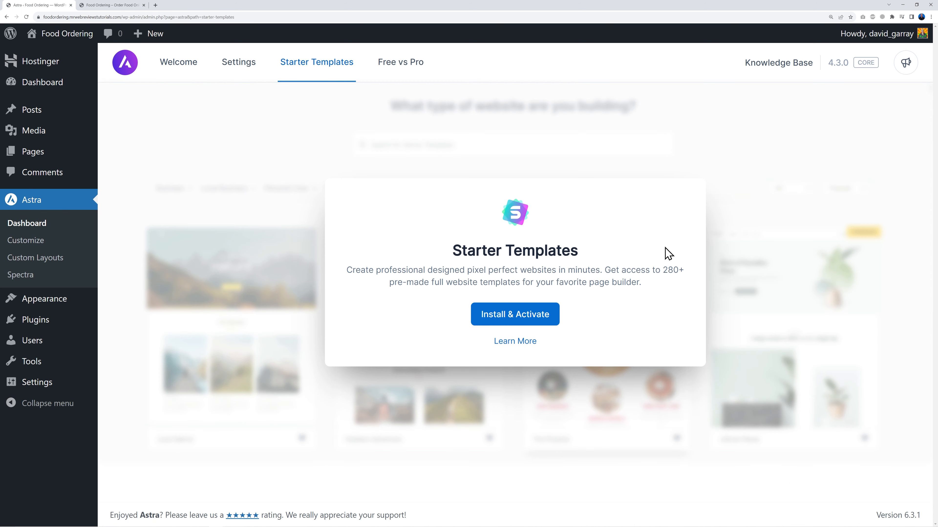
{"action": "left_click", "coordinate": [518, 322]}
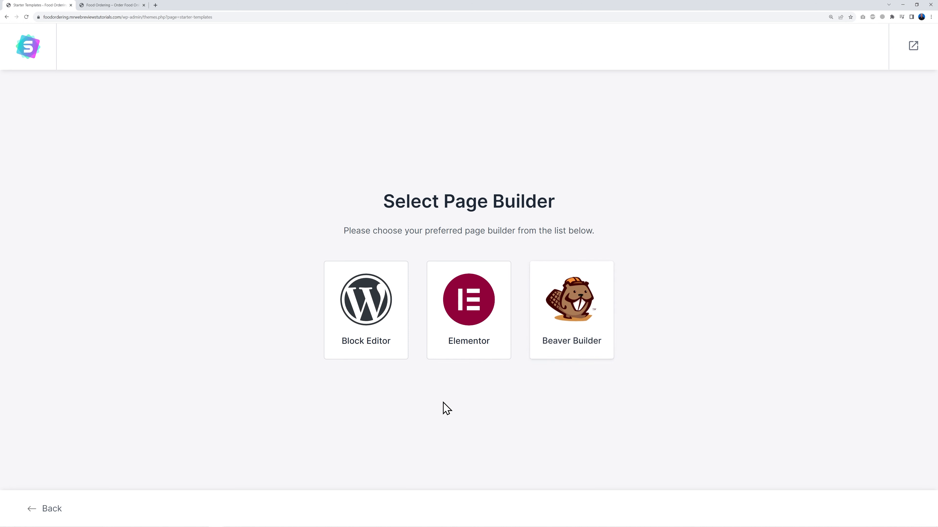
Step: Pick the Block Editor, search starter templates for 'food', and choose BBQ Restaurant
{"action": "left_click", "coordinate": [369, 343]}
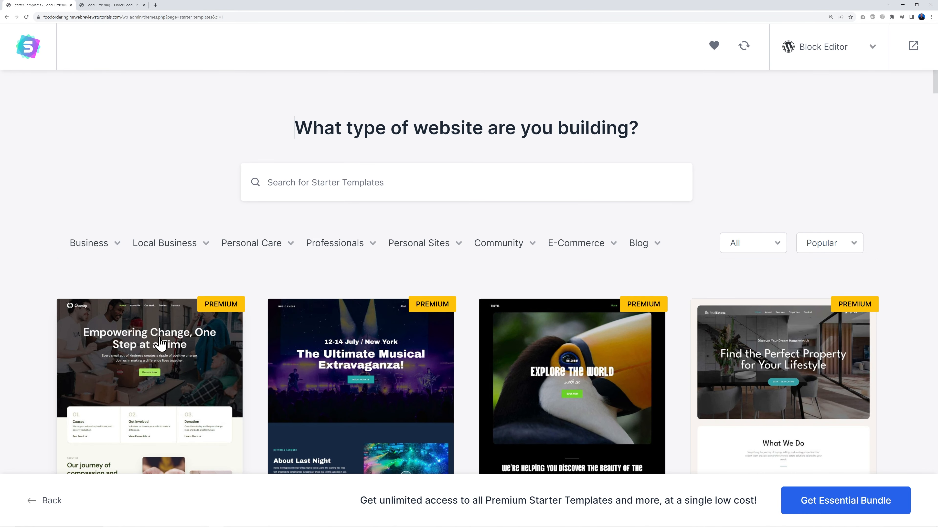
{"action": "type", "text": "food"}
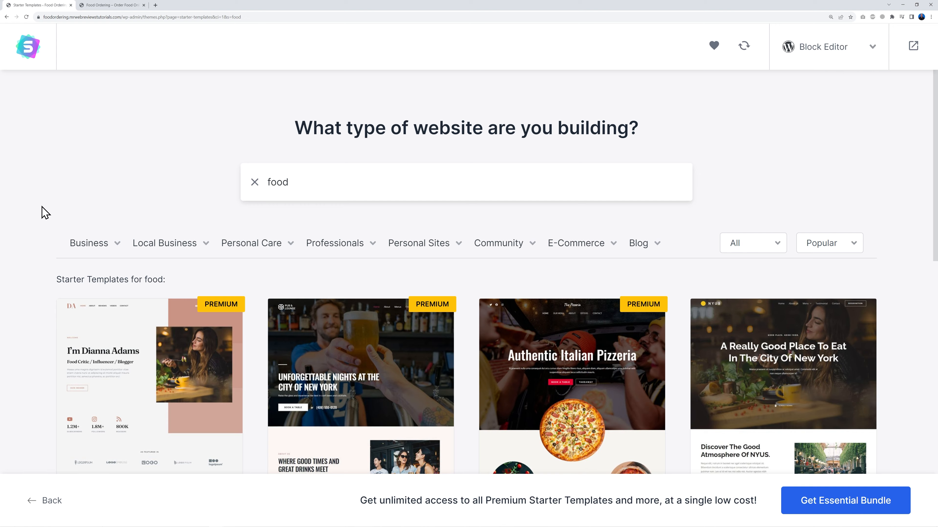
{"action": "scroll", "coordinate": [42, 213], "scroll_direction": "down", "scroll_amount": 4}
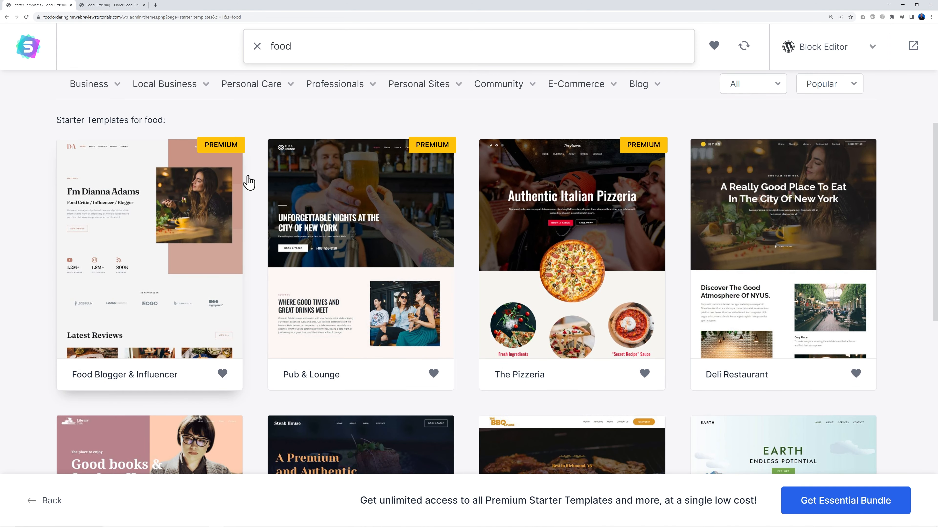
{"action": "scroll", "coordinate": [532, 214], "scroll_direction": "down", "scroll_amount": 5}
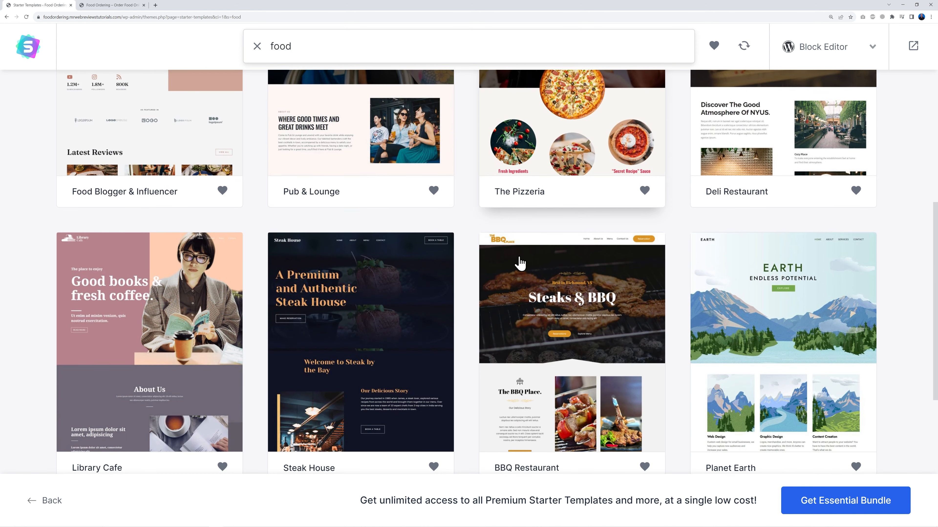
{"action": "scroll", "coordinate": [521, 263], "scroll_direction": "down", "scroll_amount": 3}
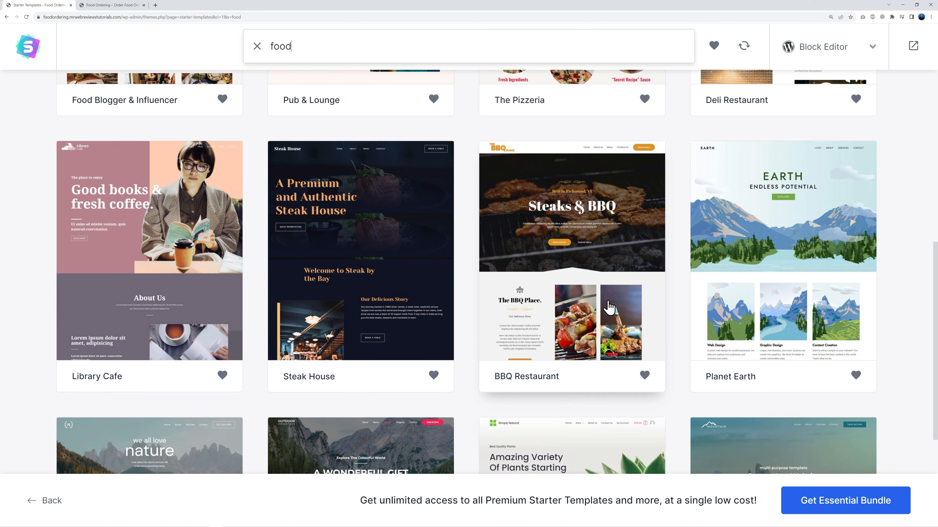
{"action": "scroll", "coordinate": [572, 302], "scroll_direction": "down", "scroll_amount": 2}
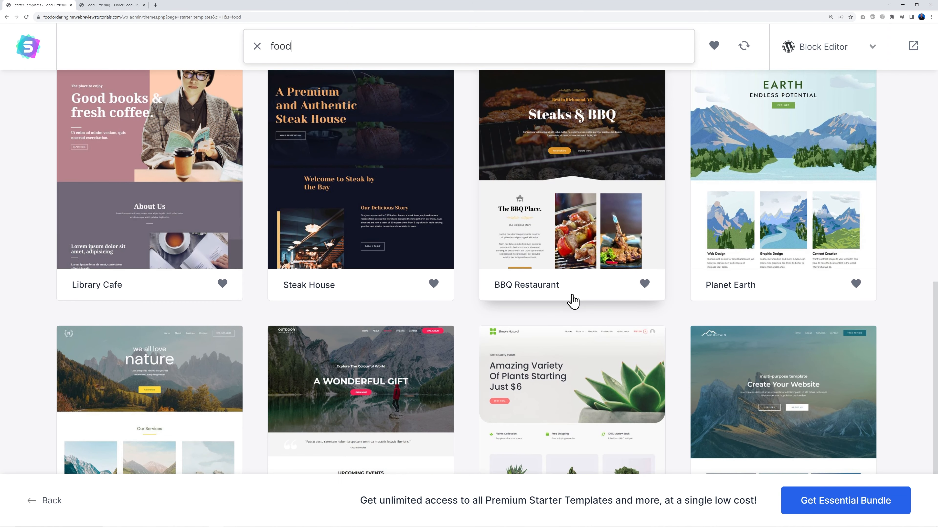
{"action": "scroll", "coordinate": [572, 301], "scroll_direction": "up", "scroll_amount": 3}
{"action": "scroll", "coordinate": [360, 313], "scroll_direction": "up", "scroll_amount": 5}
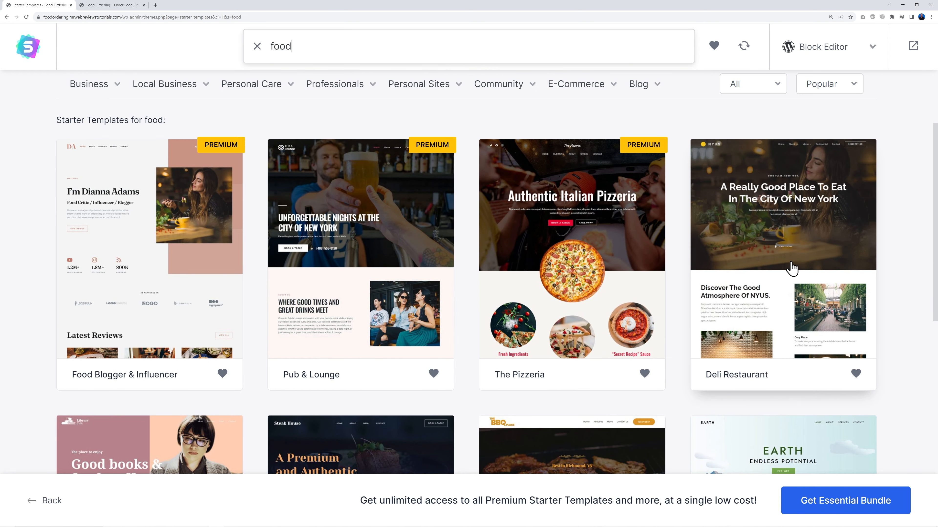
{"action": "scroll", "coordinate": [790, 266], "scroll_direction": "down", "scroll_amount": 6}
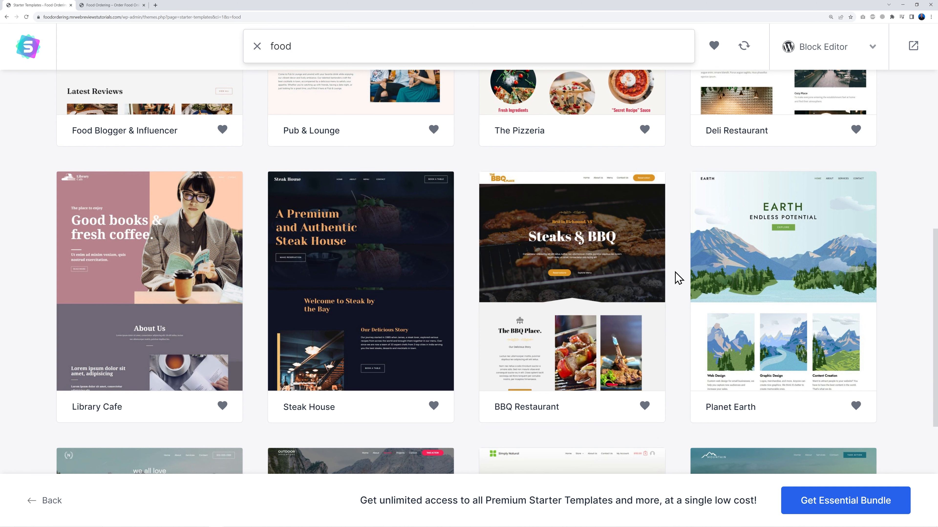
{"action": "scroll", "coordinate": [676, 273], "scroll_direction": "up", "scroll_amount": 1}
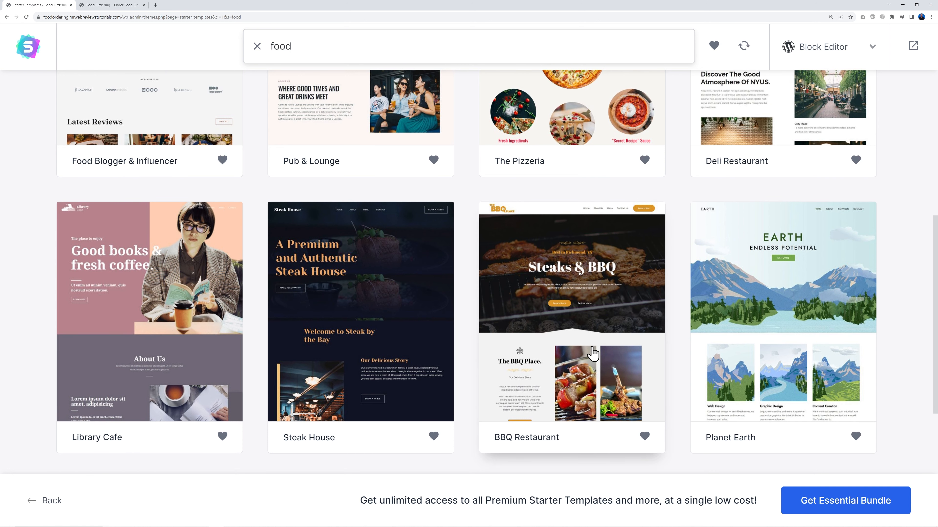
{"action": "left_click", "coordinate": [556, 337]}
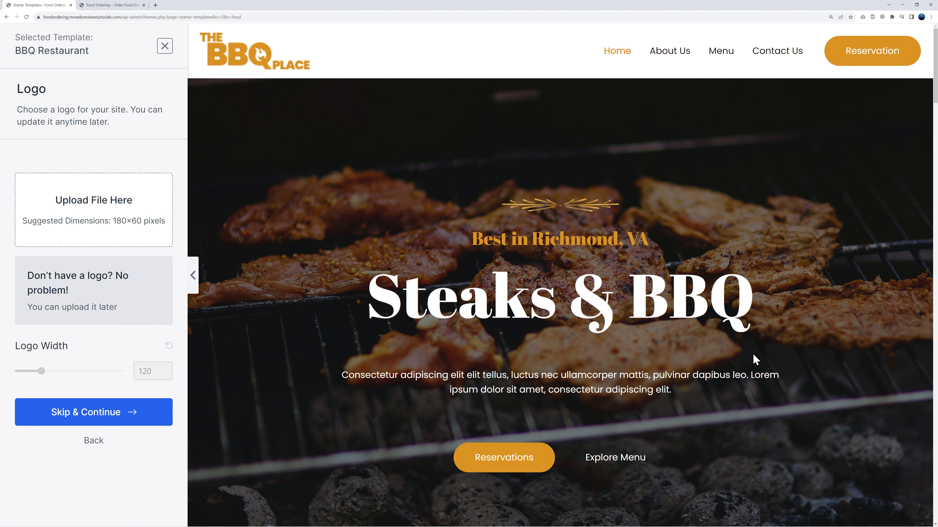
Step: Skip the logo step of the BBQ Restaurant template to reach Colors & Fonts
{"action": "scroll", "coordinate": [792, 334], "scroll_direction": "down", "scroll_amount": 10}
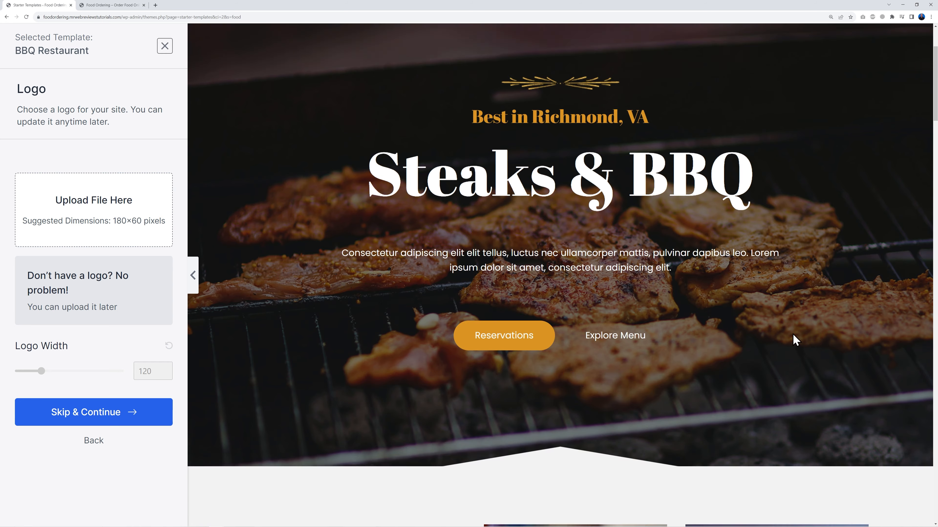
{"action": "scroll", "coordinate": [864, 345], "scroll_direction": "down", "scroll_amount": 10}
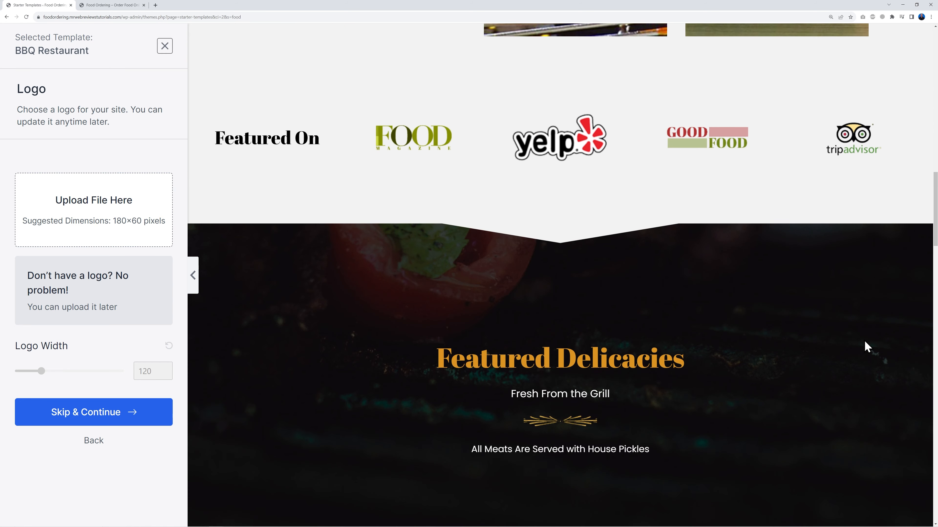
{"action": "scroll", "coordinate": [868, 348], "scroll_direction": "down", "scroll_amount": 10}
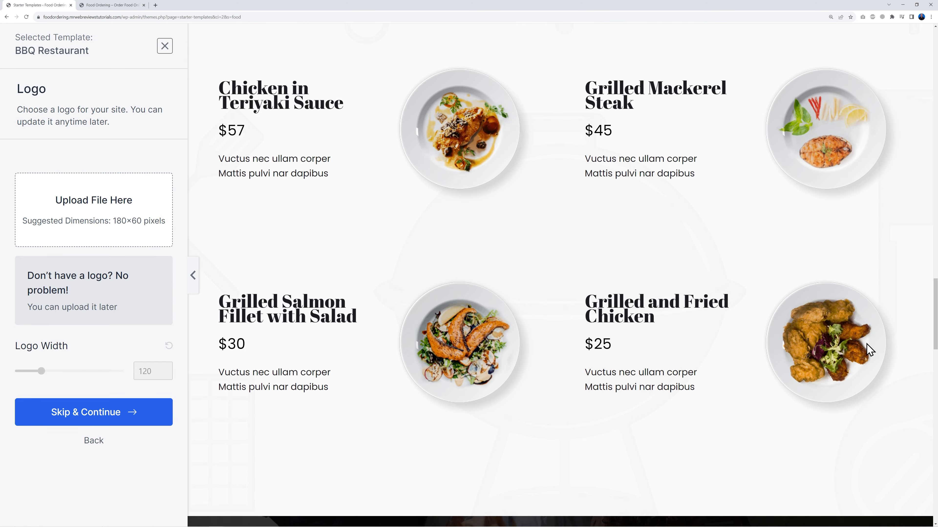
{"action": "scroll", "coordinate": [876, 375], "scroll_direction": "up", "scroll_amount": 20}
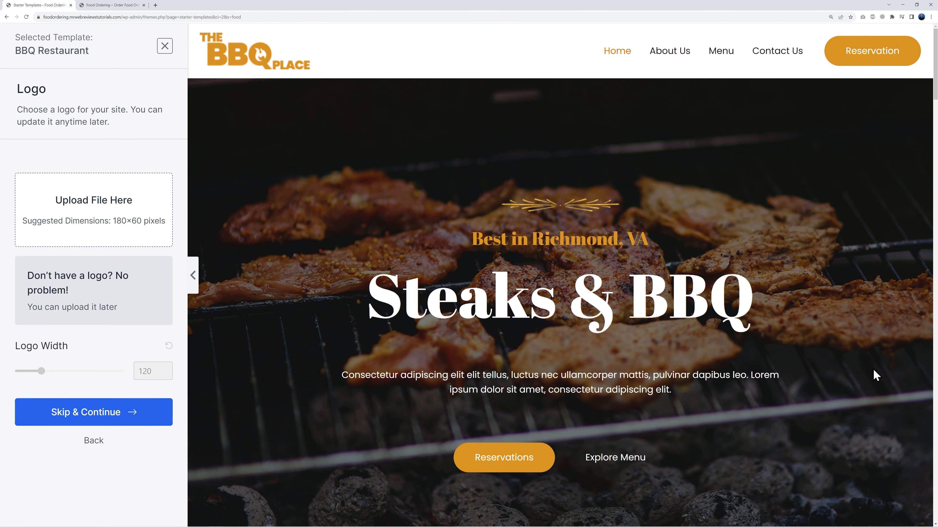
{"action": "left_click", "coordinate": [119, 421]}
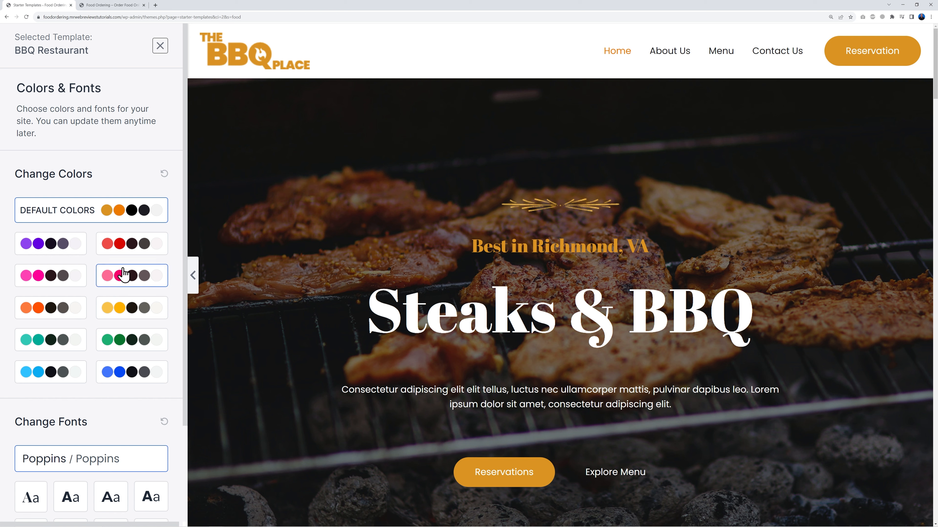
Step: Compare the red, blue, cyan and teal palettes, then settle on the green palette
{"action": "left_click", "coordinate": [123, 251]}
{"action": "scroll", "coordinate": [731, 206], "scroll_direction": "down", "scroll_amount": 3}
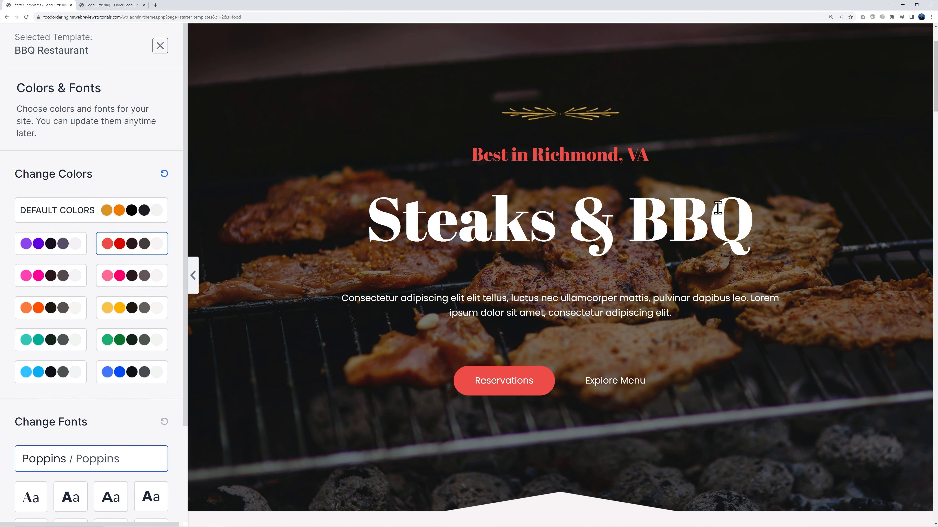
{"action": "scroll", "coordinate": [488, 390], "scroll_direction": "down", "scroll_amount": 8}
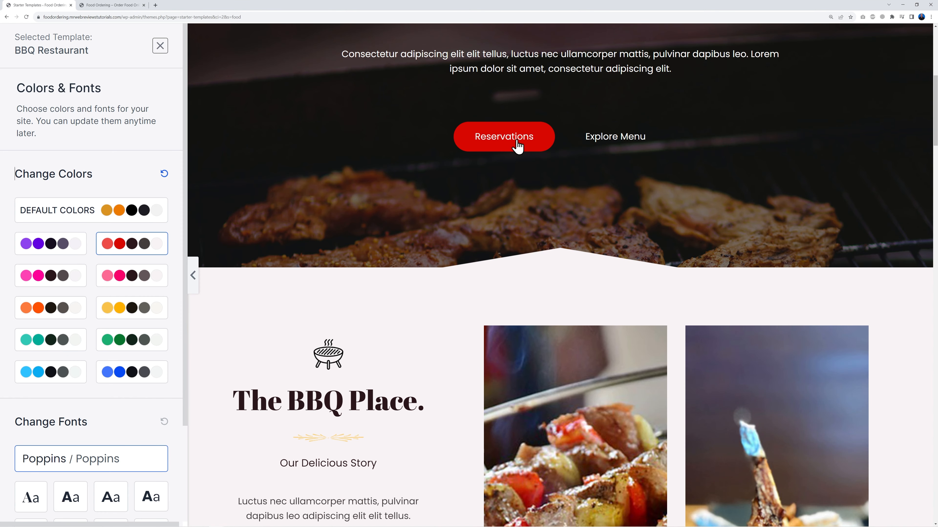
{"action": "scroll", "coordinate": [504, 229], "scroll_direction": "down", "scroll_amount": 3}
{"action": "left_click", "coordinate": [135, 373]}
{"action": "scroll", "coordinate": [320, 344], "scroll_direction": "up", "scroll_amount": 6}
{"action": "left_click", "coordinate": [61, 373]}
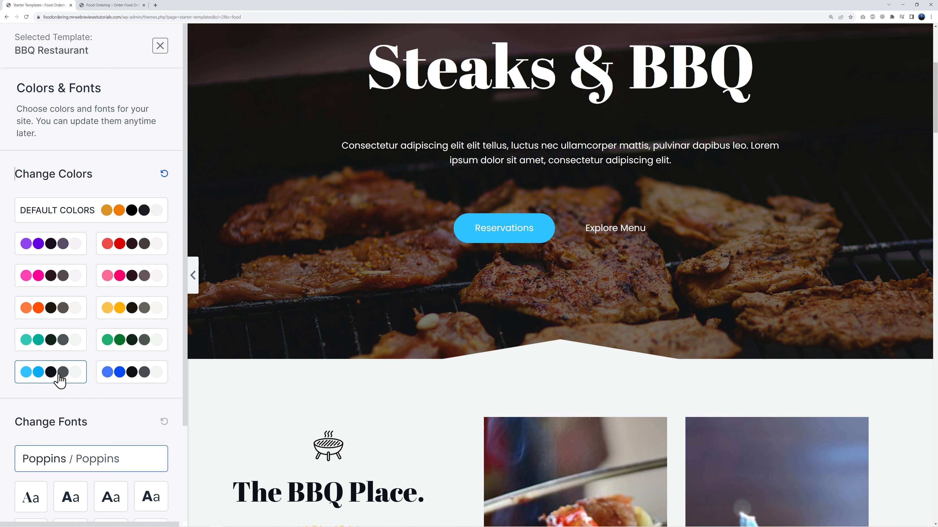
{"action": "left_click", "coordinate": [132, 341]}
{"action": "left_click", "coordinate": [62, 371]}
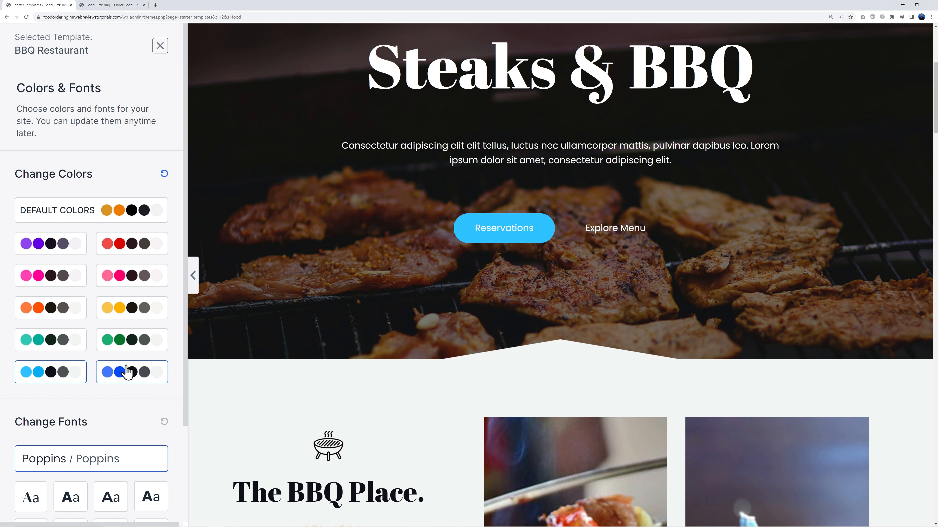
{"action": "left_click", "coordinate": [119, 343]}
{"action": "left_click", "coordinate": [68, 351]}
{"action": "left_click", "coordinate": [119, 346]}
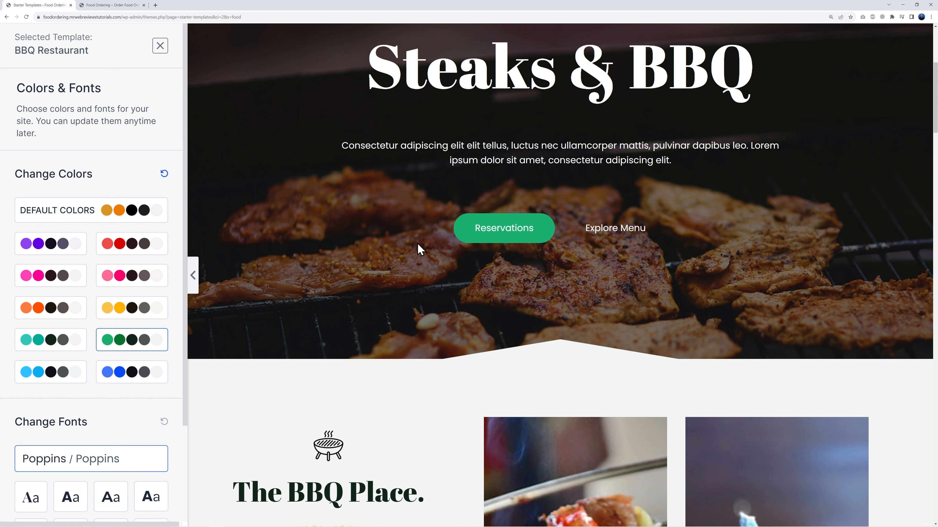
Step: Accept the green palette with Poppins fonts and build the site
{"action": "scroll", "coordinate": [147, 398], "scroll_direction": "down", "scroll_amount": 3}
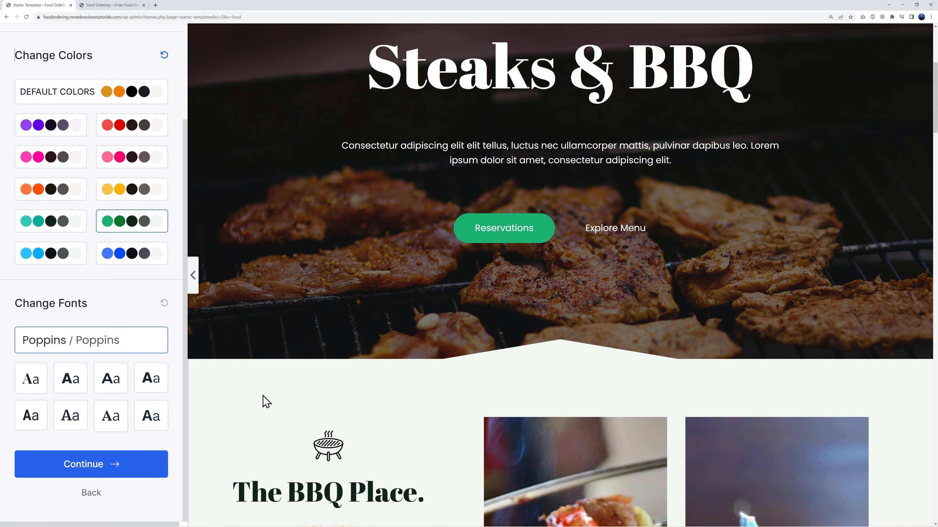
{"action": "scroll", "coordinate": [538, 300], "scroll_direction": "up", "scroll_amount": 5}
{"action": "scroll", "coordinate": [542, 299], "scroll_direction": "up", "scroll_amount": 2}
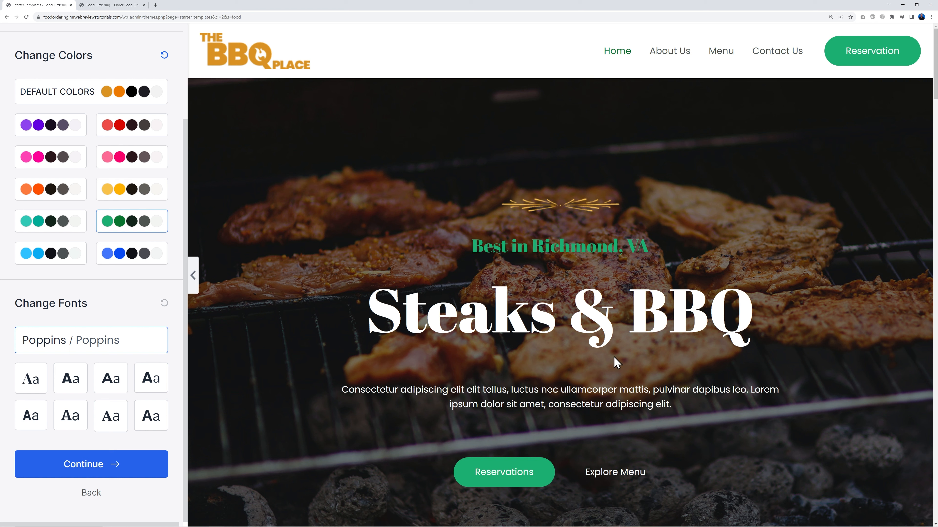
{"action": "left_click", "coordinate": [113, 472]}
Step: Exit the finished template wizard to the WordPress dashboard
{"action": "scroll", "coordinate": [579, 367], "scroll_direction": "down", "scroll_amount": 2}
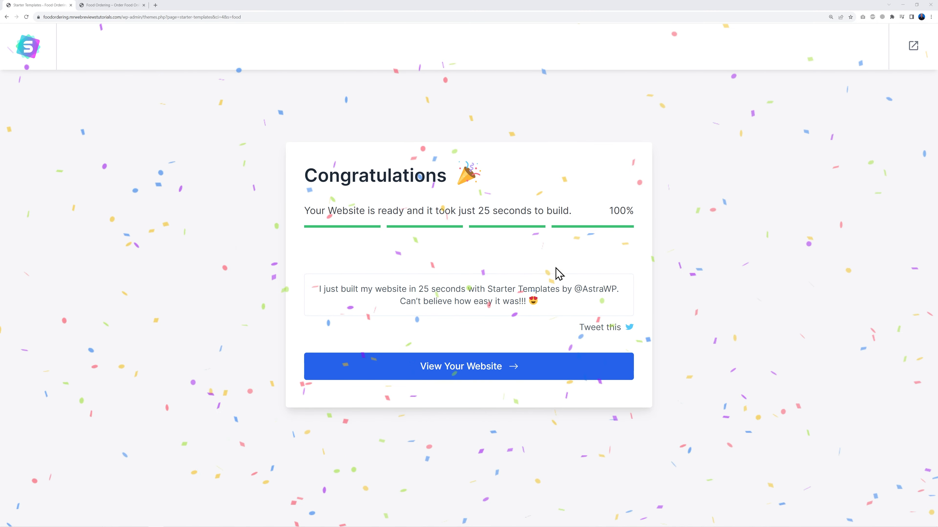
{"action": "left_click", "coordinate": [915, 47]}
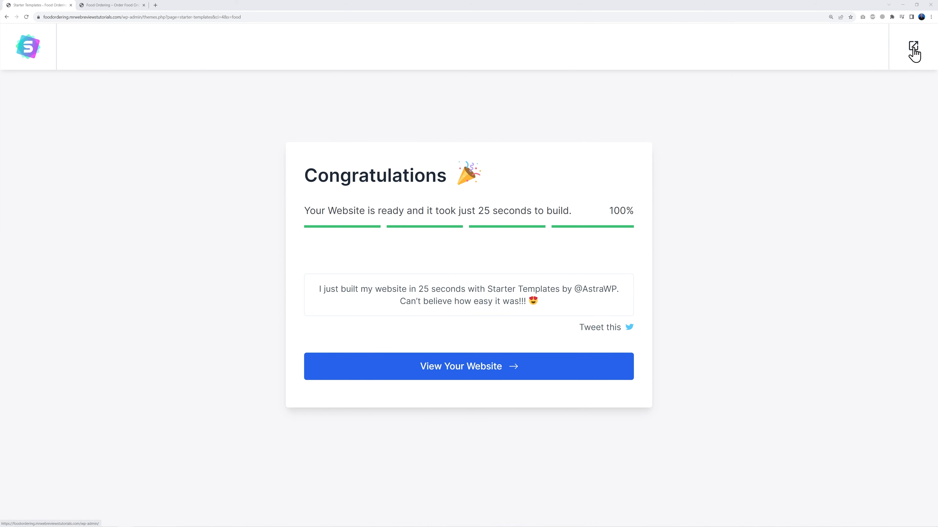
{"action": "left_click", "coordinate": [501, 54]}
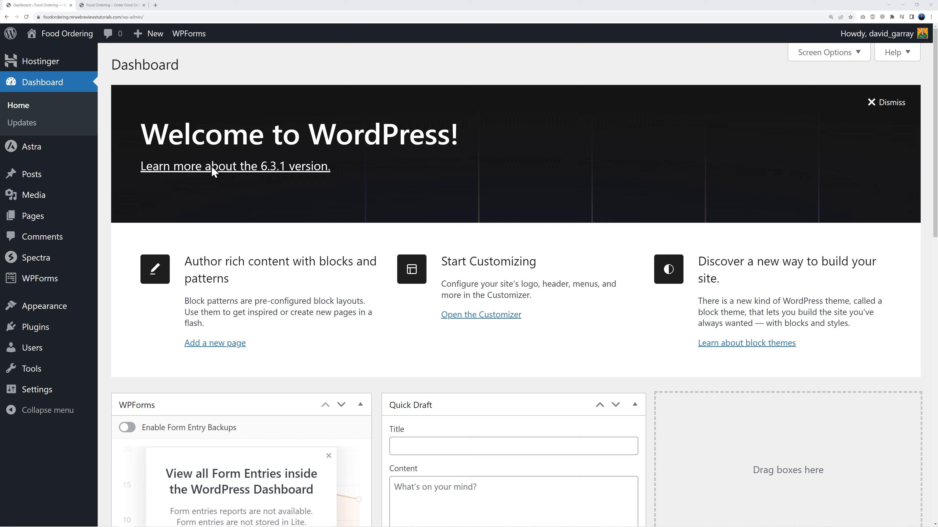
Step: Reload the site's front page to review the new BBQ design, then view the WP Food product page
{"action": "left_click", "coordinate": [111, 5]}
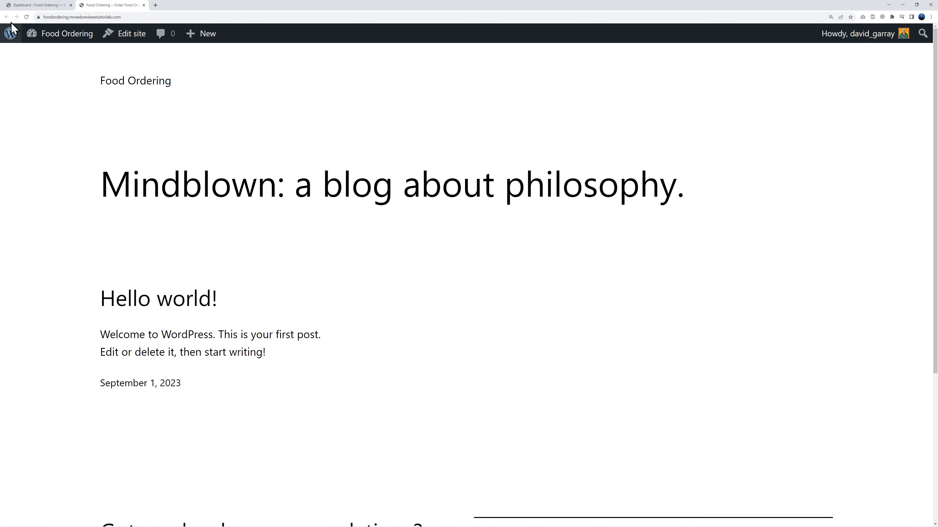
{"action": "left_click", "coordinate": [26, 16]}
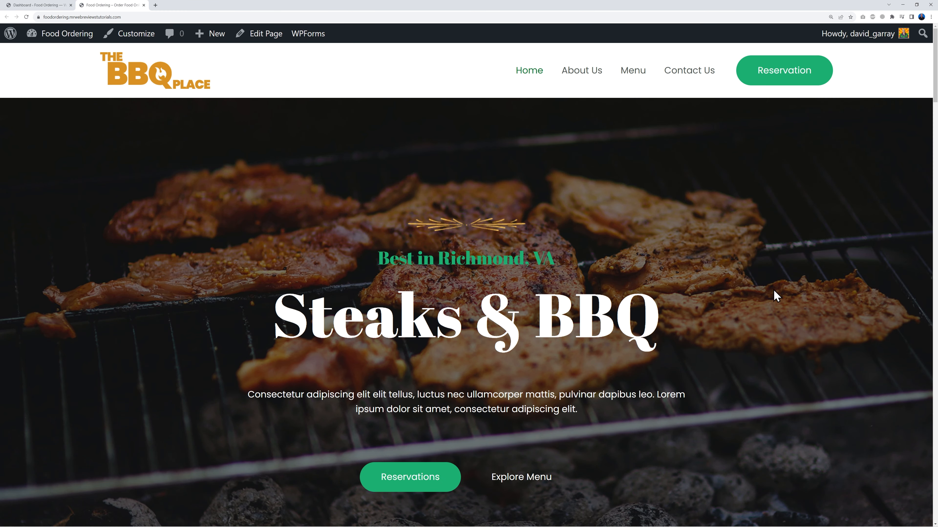
{"action": "scroll", "coordinate": [772, 281], "scroll_direction": "down", "scroll_amount": 12}
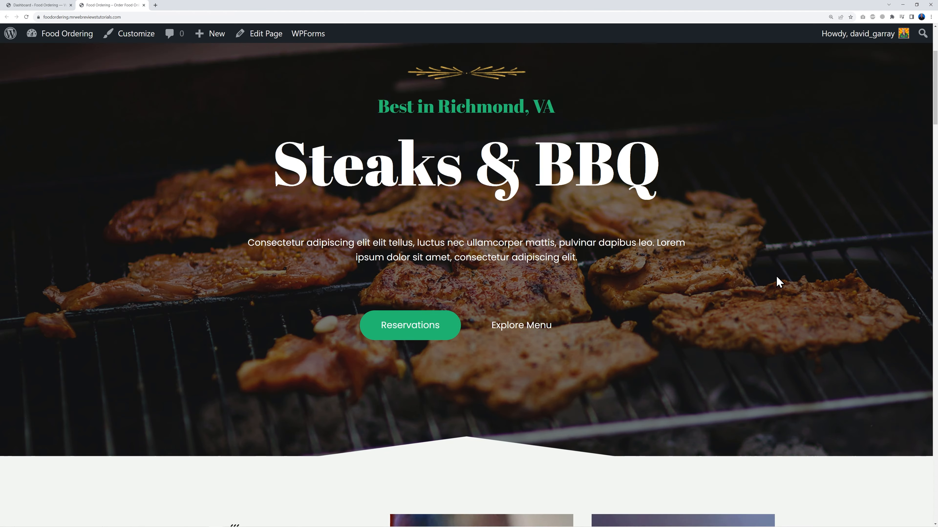
{"action": "scroll", "coordinate": [838, 285], "scroll_direction": "down", "scroll_amount": 10}
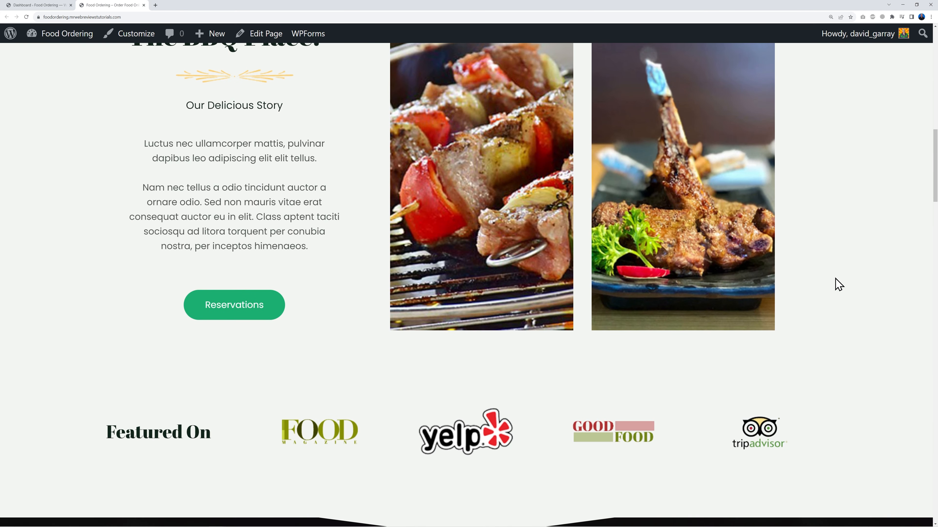
{"action": "scroll", "coordinate": [836, 280], "scroll_direction": "down", "scroll_amount": 2}
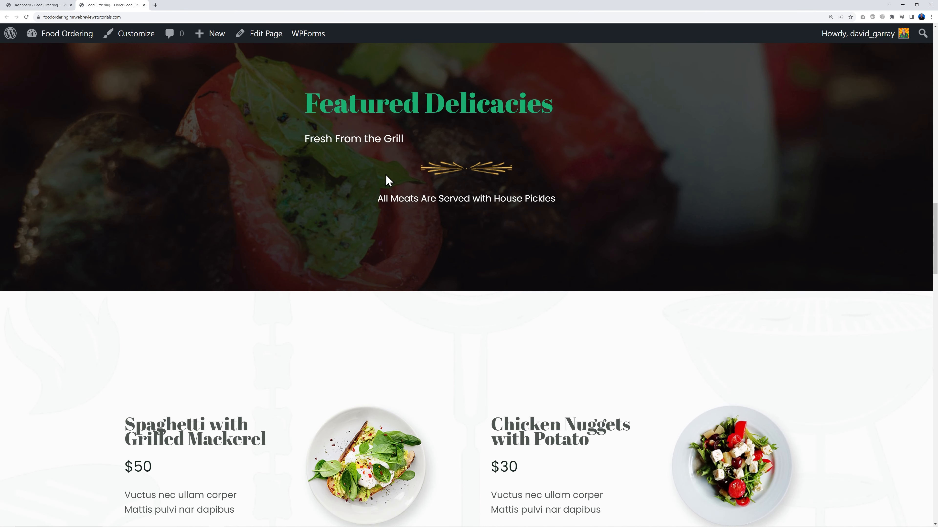
{"action": "scroll", "coordinate": [775, 334], "scroll_direction": "down", "scroll_amount": 6}
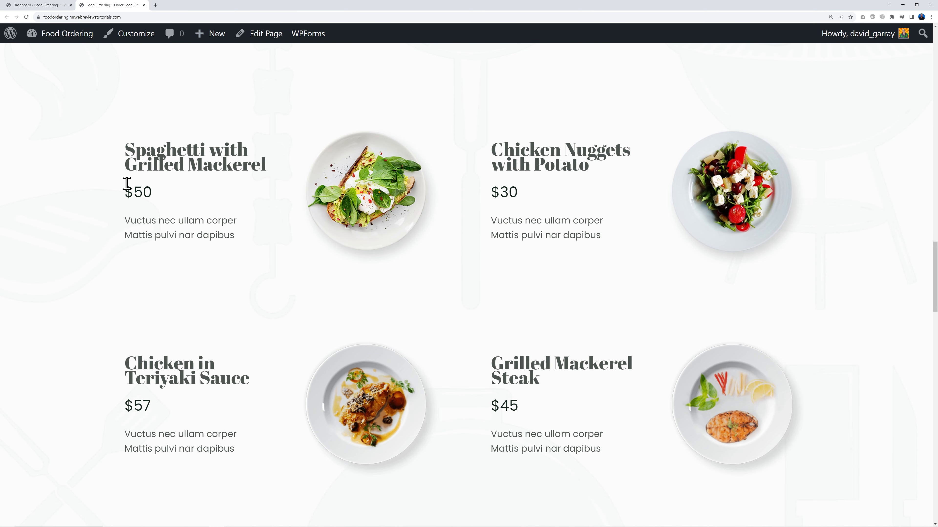
{"action": "scroll", "coordinate": [620, 214], "scroll_direction": "down", "scroll_amount": 15}
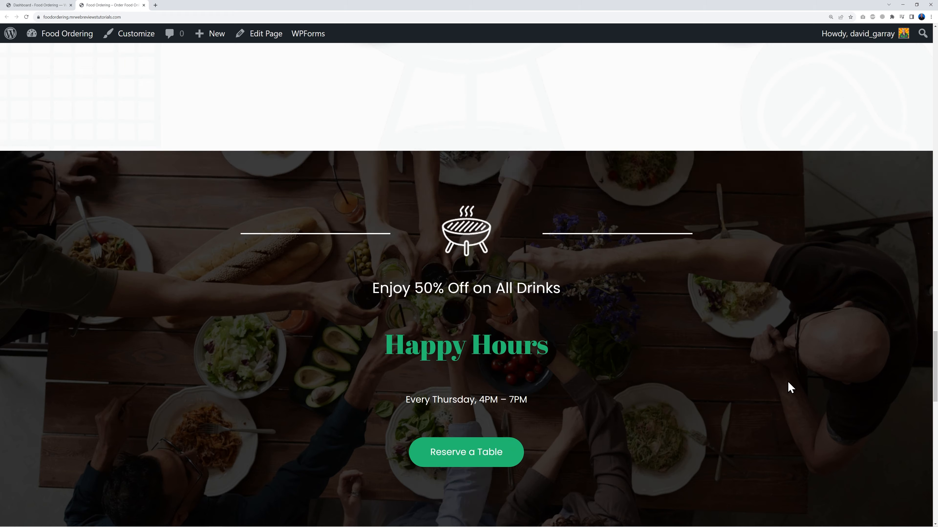
{"action": "scroll", "coordinate": [818, 388], "scroll_direction": "down", "scroll_amount": 1}
{"action": "scroll", "coordinate": [845, 386], "scroll_direction": "up", "scroll_amount": 20}
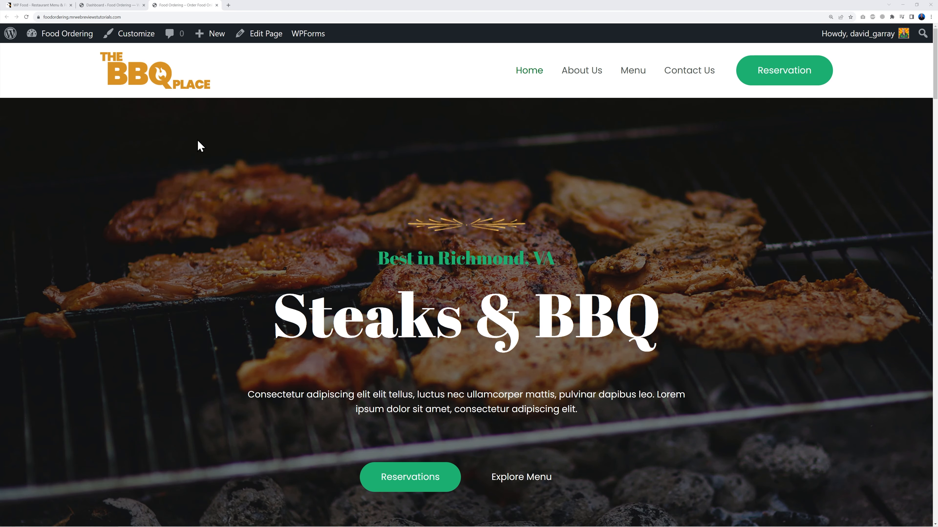
{"action": "left_click", "coordinate": [34, 5]}
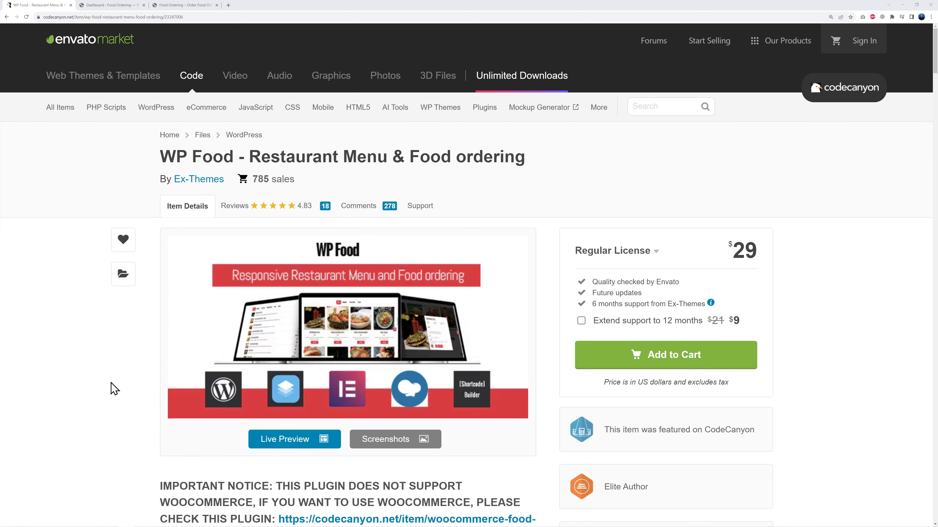
Step: Upload wp-food.zip through Plugins > Add New, install it and activate WP Food
{"action": "left_click", "coordinate": [102, 8]}
{"action": "mouse_move", "coordinate": [52, 331]}
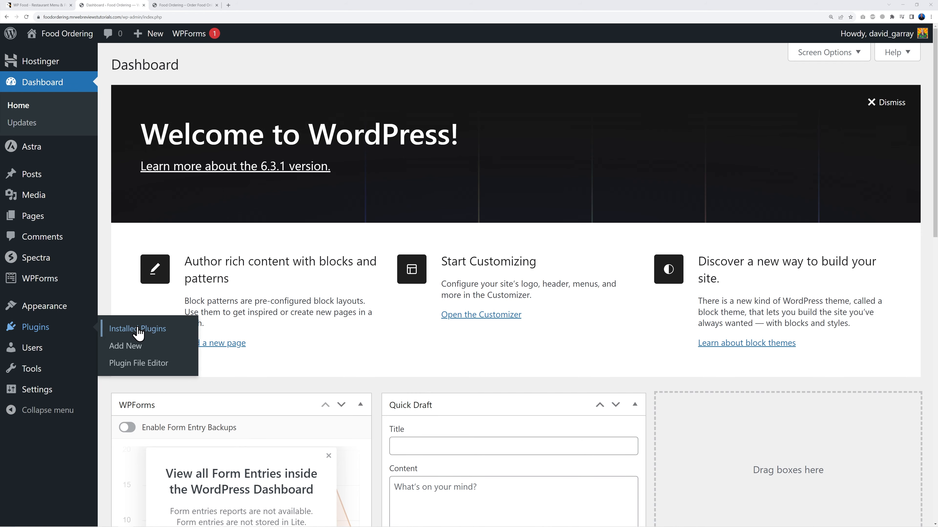
{"action": "left_click", "coordinate": [127, 348]}
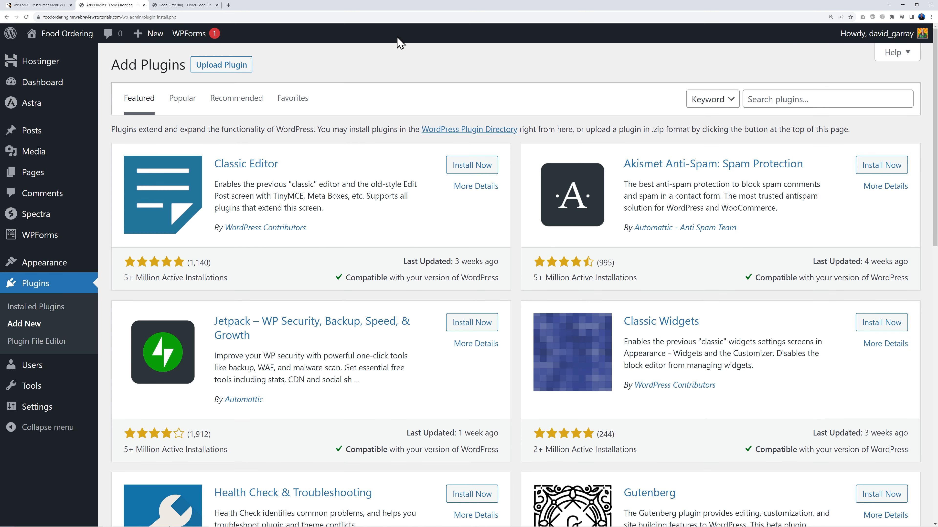
{"action": "left_click", "coordinate": [227, 67]}
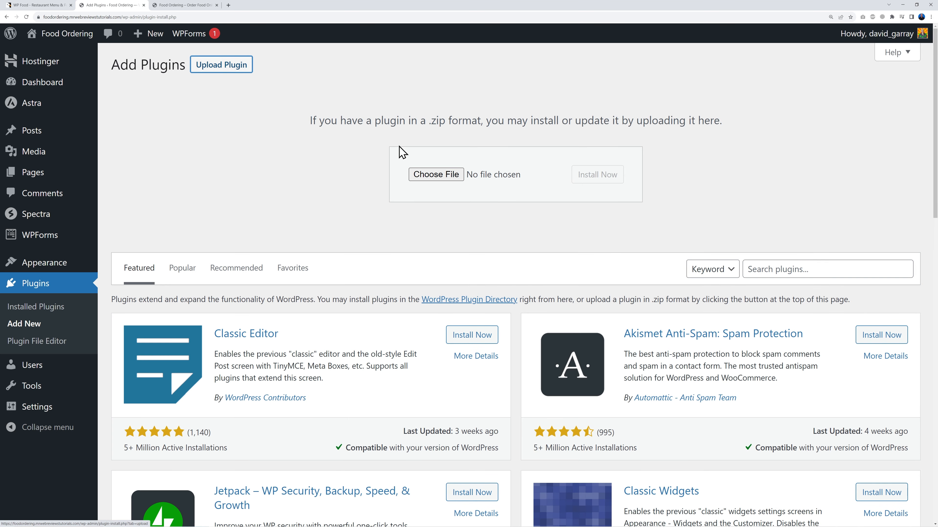
{"action": "left_click", "coordinate": [436, 174]}
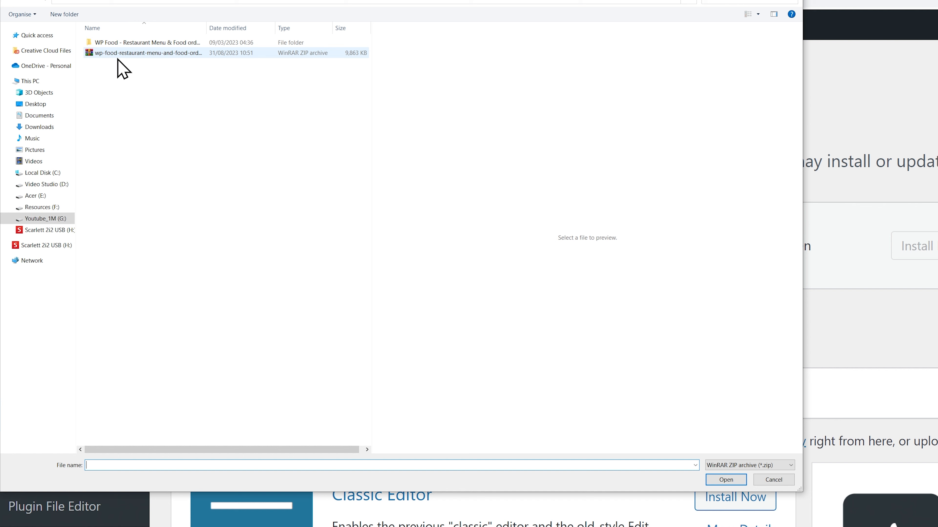
{"action": "double_click", "coordinate": [162, 43]}
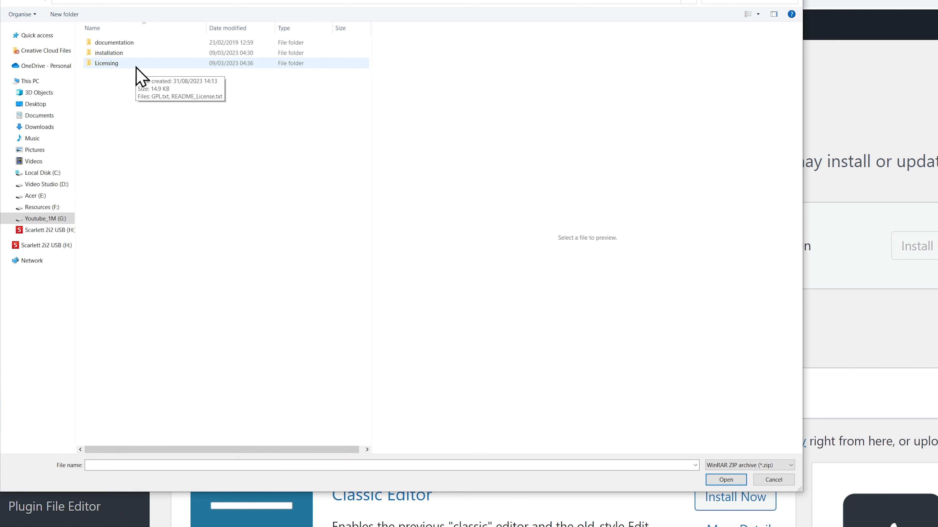
{"action": "double_click", "coordinate": [120, 54]}
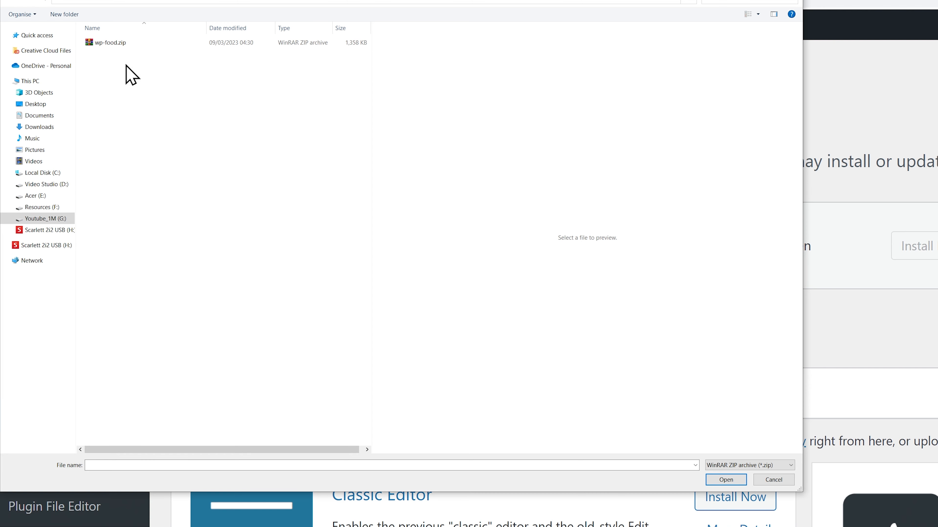
{"action": "left_click", "coordinate": [113, 45]}
{"action": "left_click", "coordinate": [716, 481]}
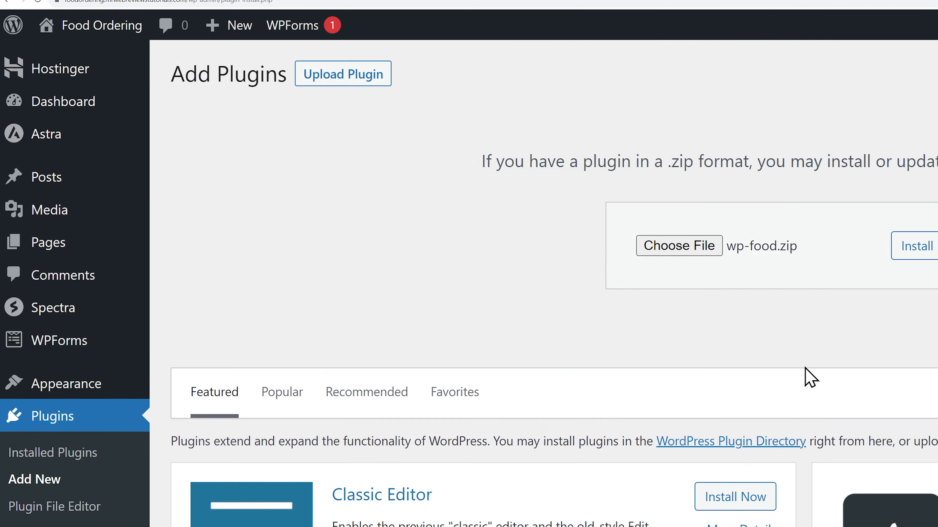
{"action": "left_click", "coordinate": [595, 180]}
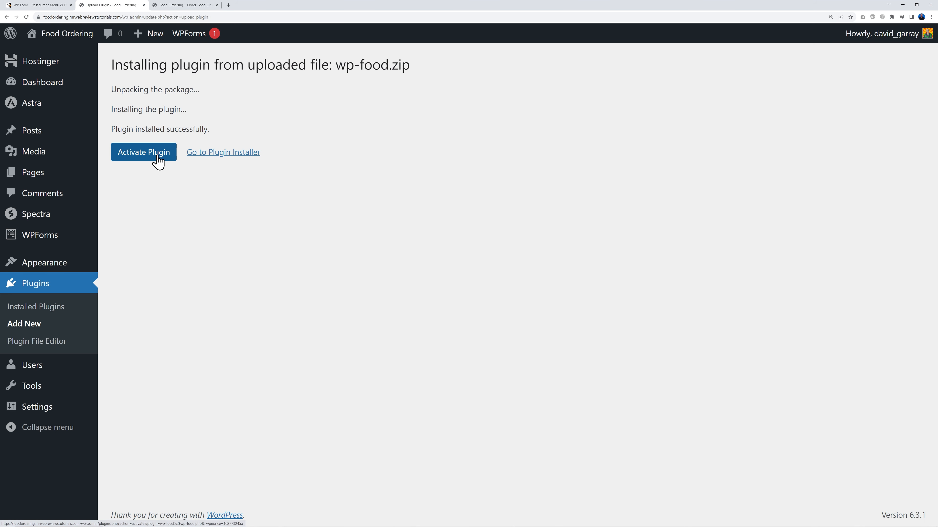
{"action": "left_click", "coordinate": [155, 157]}
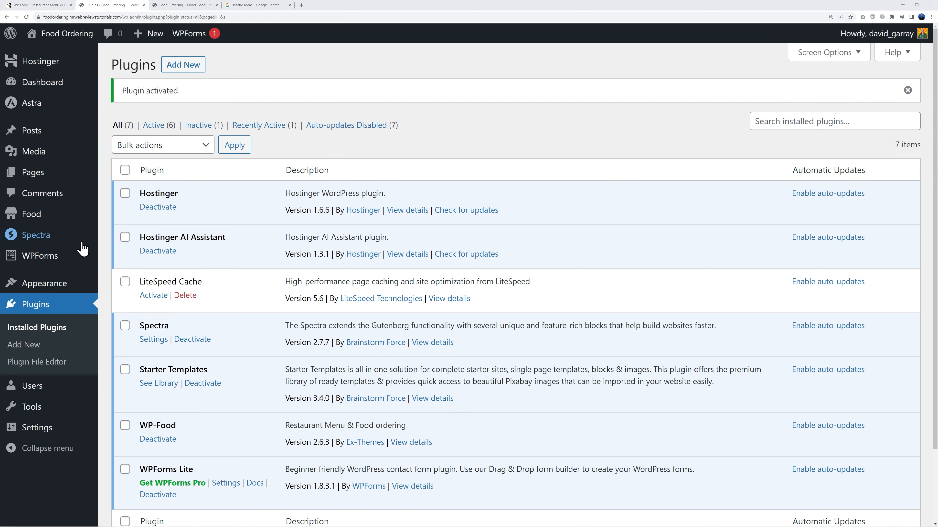
Step: Add West Seattle as the first food location under Food > Locations
{"action": "mouse_move", "coordinate": [31, 219]}
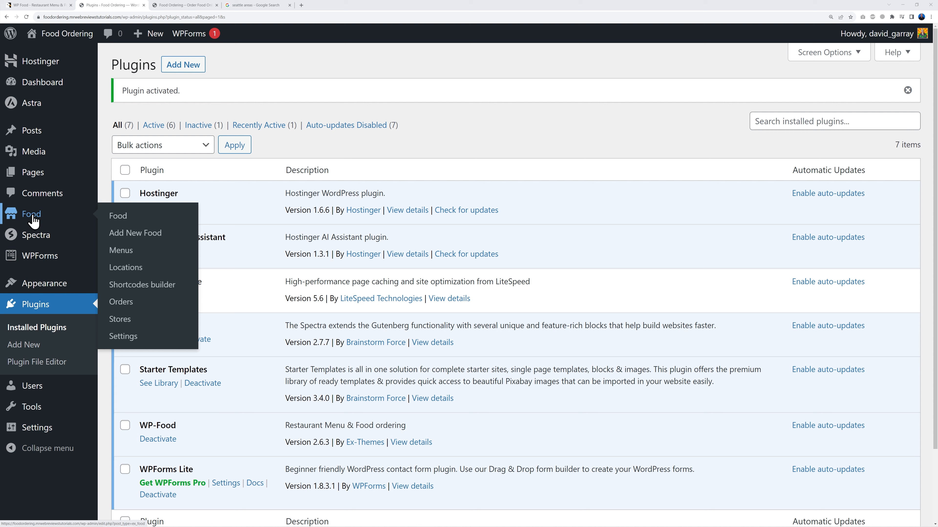
{"action": "left_click", "coordinate": [132, 276]}
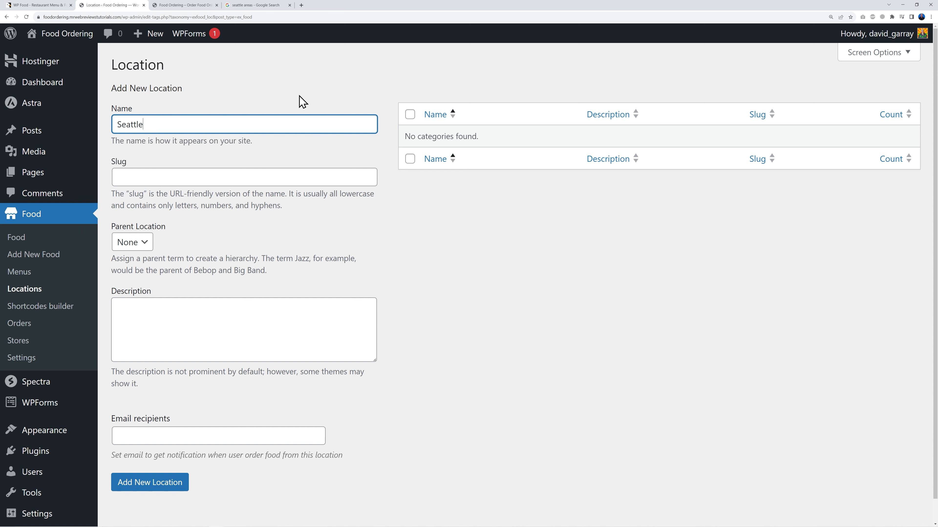
{"action": "left_click", "coordinate": [254, 5]}
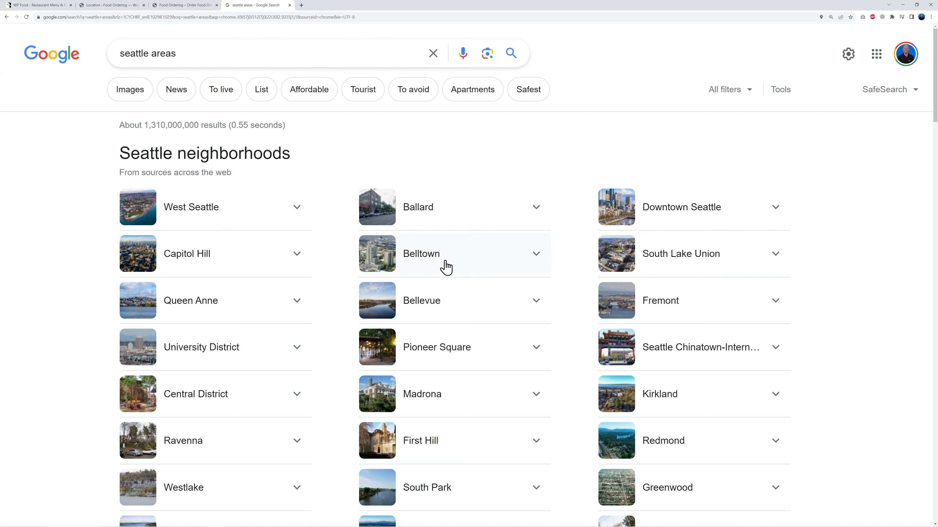
{"action": "left_click", "coordinate": [132, 6]}
{"action": "left_click", "coordinate": [119, 127]}
{"action": "type", "text": "West Seattle"}
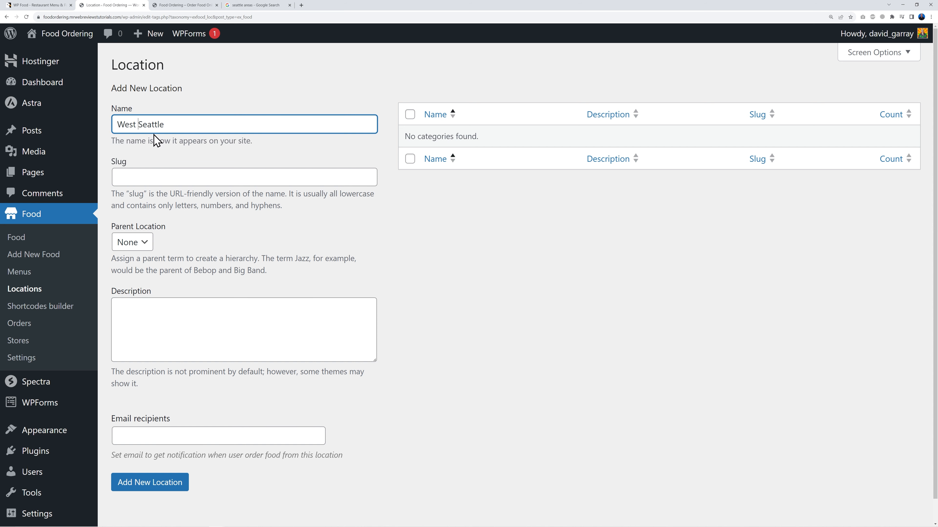
{"action": "left_click_drag", "start_coordinate": [139, 125], "coordinate": [199, 125]}
{"action": "left_click", "coordinate": [477, 304]}
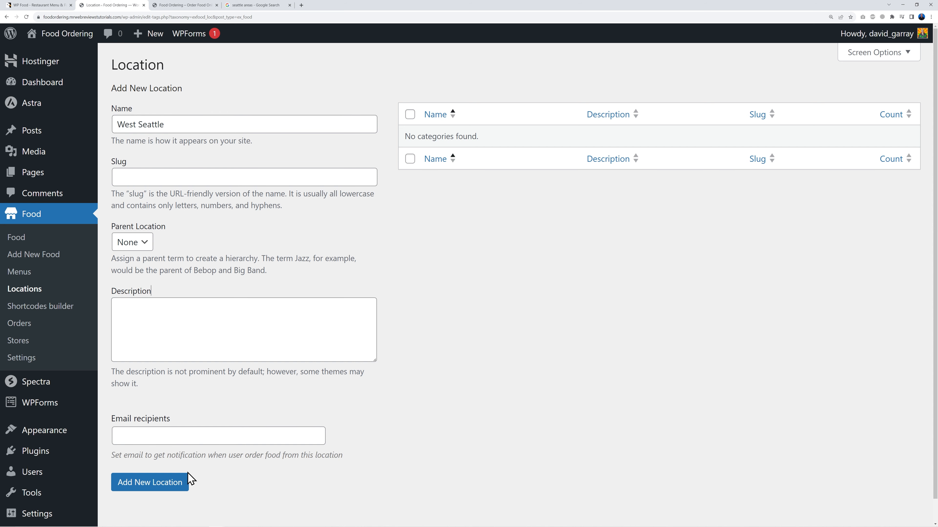
{"action": "left_click", "coordinate": [180, 489]}
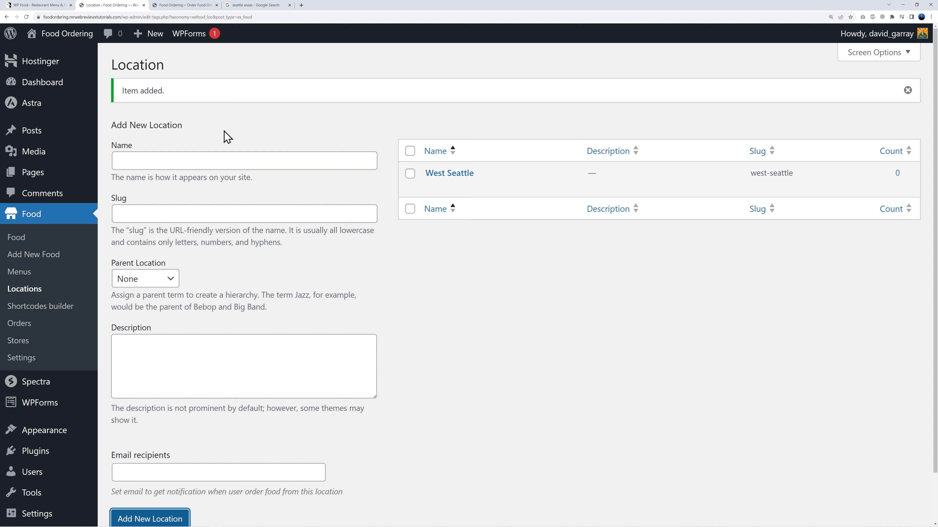
Step: Add Downtown Seattle and Belltown as further locations
{"action": "left_click", "coordinate": [219, 168]}
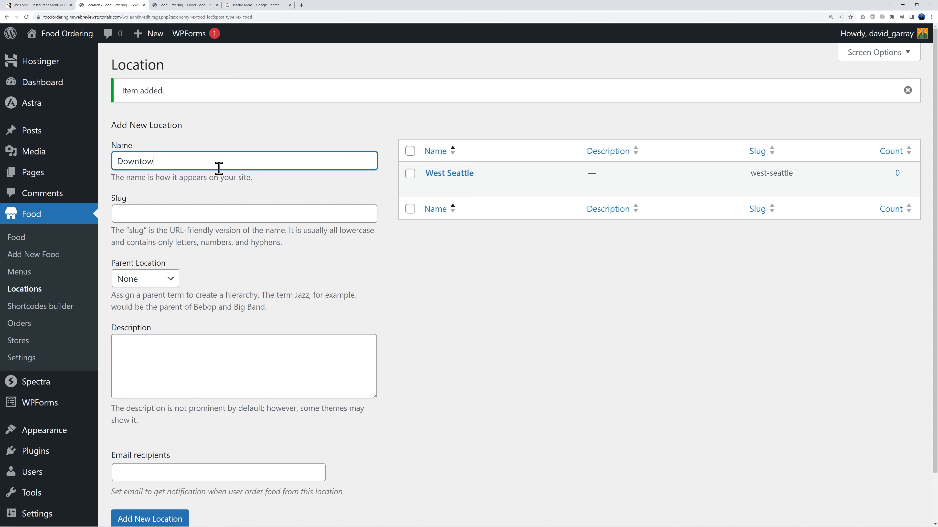
{"action": "type", "text": "Downtown Seattle"}
{"action": "left_click", "coordinate": [167, 518]}
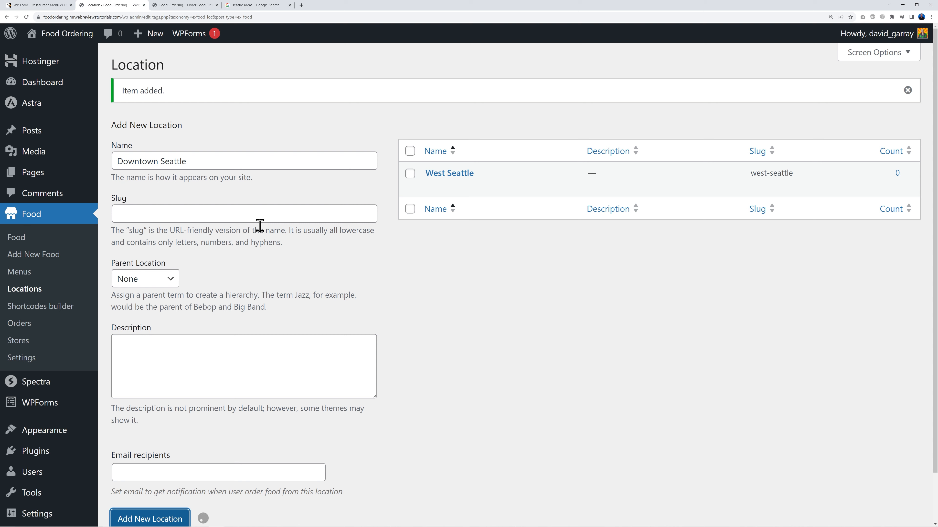
{"action": "left_click", "coordinate": [252, 5]}
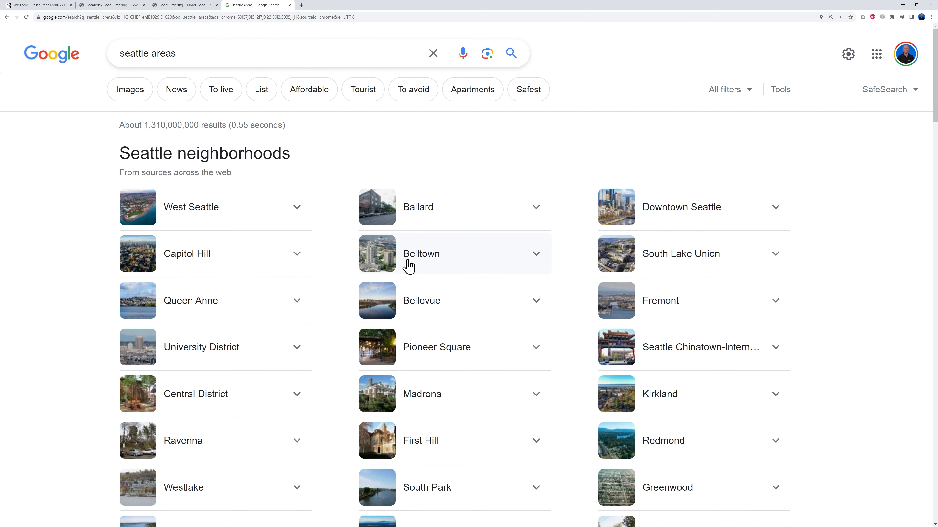
{"action": "left_click", "coordinate": [126, 8]}
{"action": "left_click", "coordinate": [159, 155]}
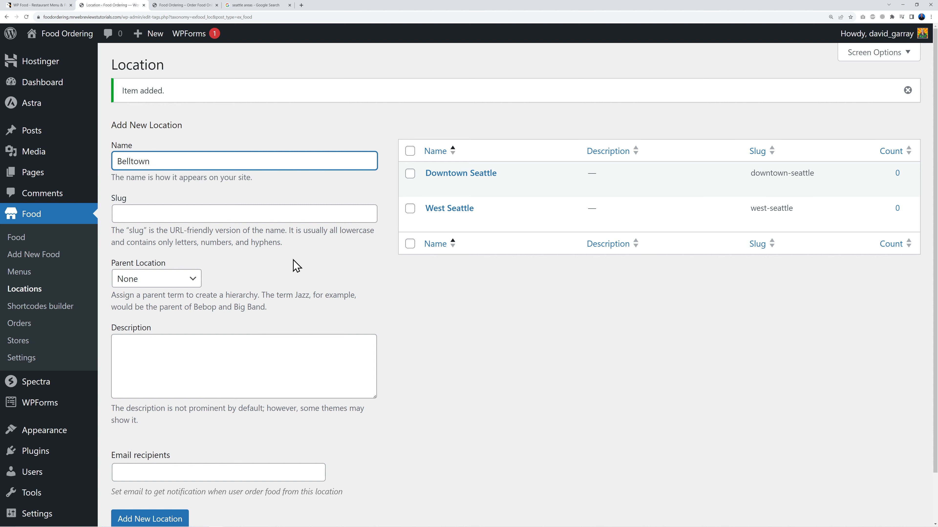
{"action": "scroll", "coordinate": [287, 259], "scroll_direction": "down", "scroll_amount": 2}
{"action": "left_click", "coordinate": [183, 466]}
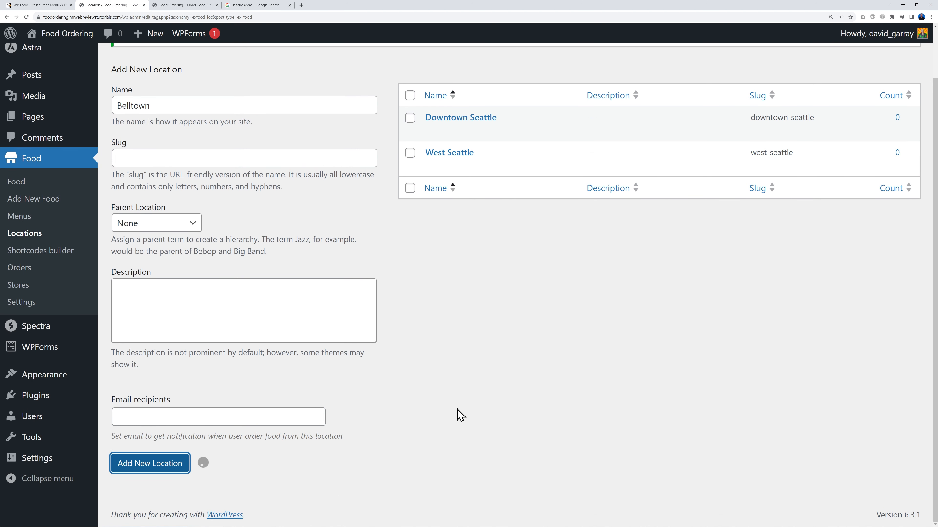
{"action": "scroll", "coordinate": [461, 412], "scroll_direction": "up", "scroll_amount": 2}
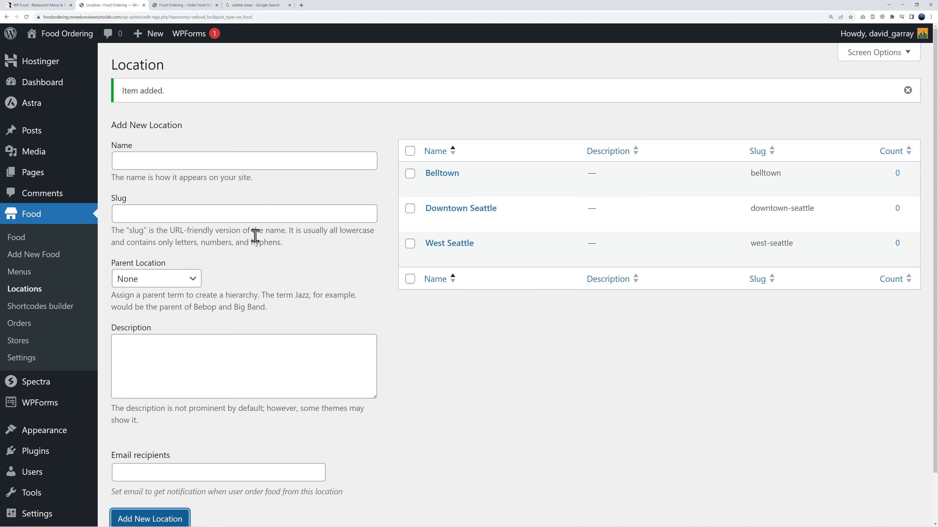
Step: Add the Burgers and Fast Food menus under Food > Menus, then open the Food items list
{"action": "left_click", "coordinate": [28, 273]}
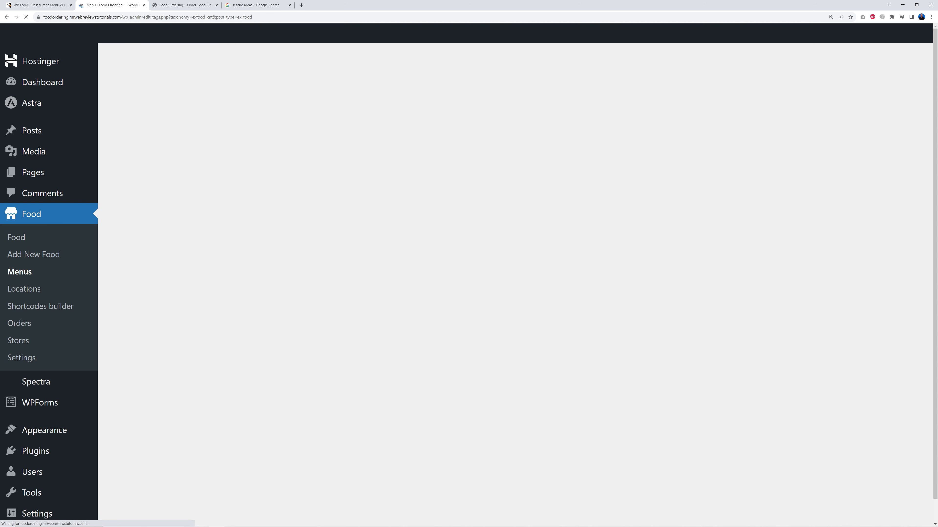
{"action": "left_click", "coordinate": [19, 361]}
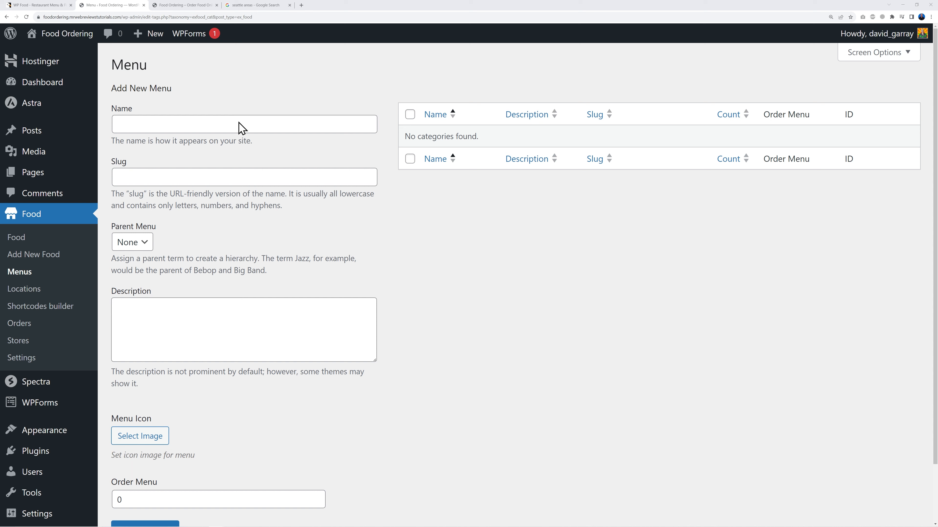
{"action": "left_click", "coordinate": [254, 126]}
{"action": "type", "text": "Burgers"}
{"action": "scroll", "coordinate": [255, 163], "scroll_direction": "down", "scroll_amount": 2}
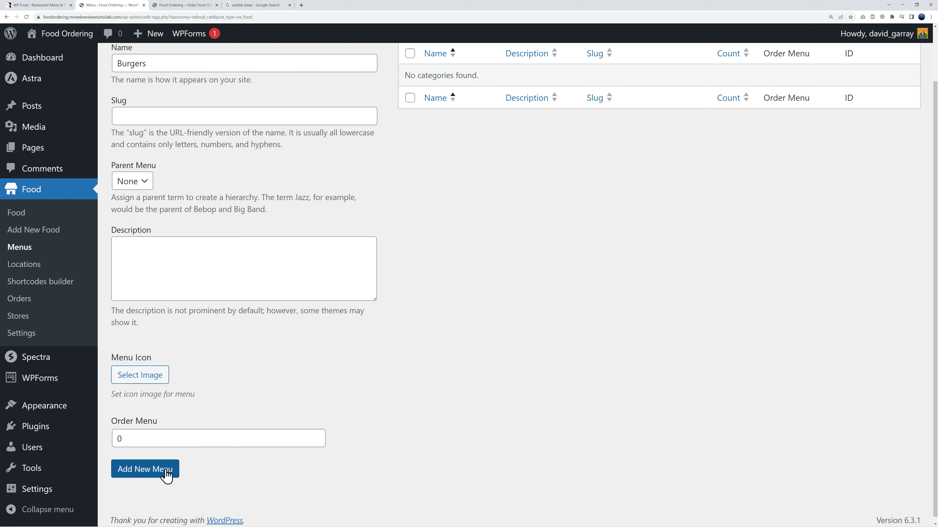
{"action": "left_click", "coordinate": [165, 475]}
{"action": "left_click", "coordinate": [289, 164]}
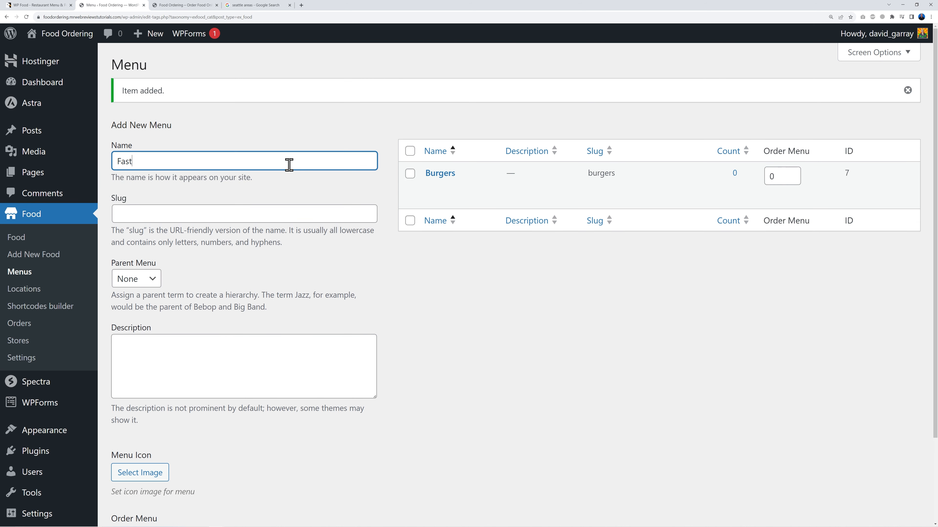
{"action": "type", "text": "Fast Food"}
{"action": "scroll", "coordinate": [295, 285], "scroll_direction": "down", "scroll_amount": 3}
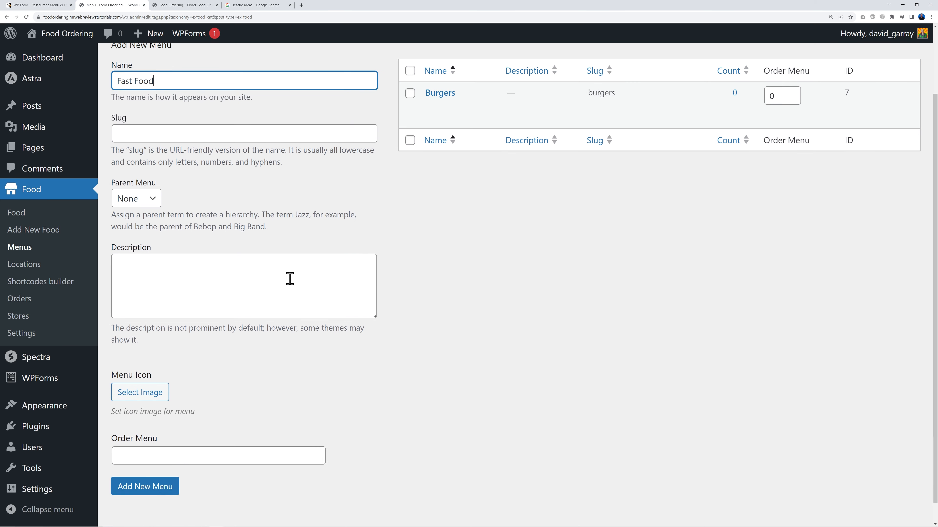
{"action": "left_click", "coordinate": [158, 478]}
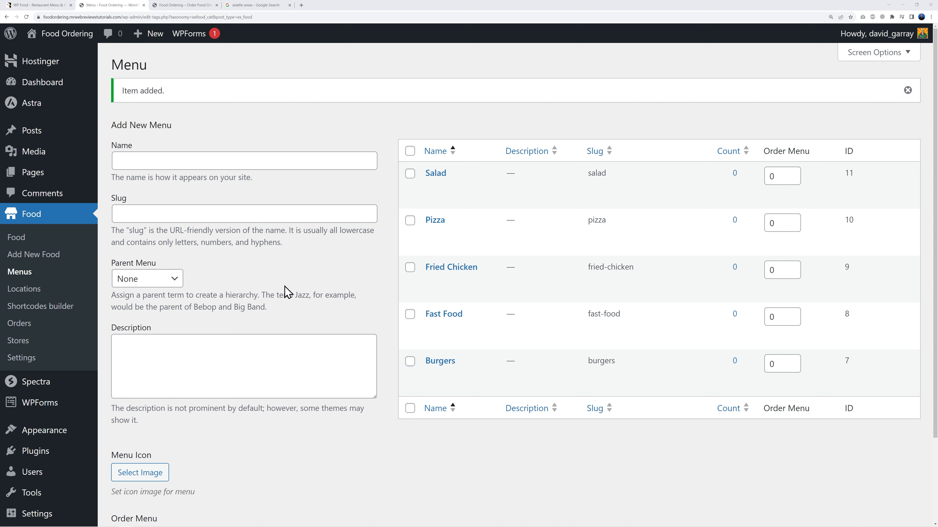
{"action": "left_click", "coordinate": [23, 239]}
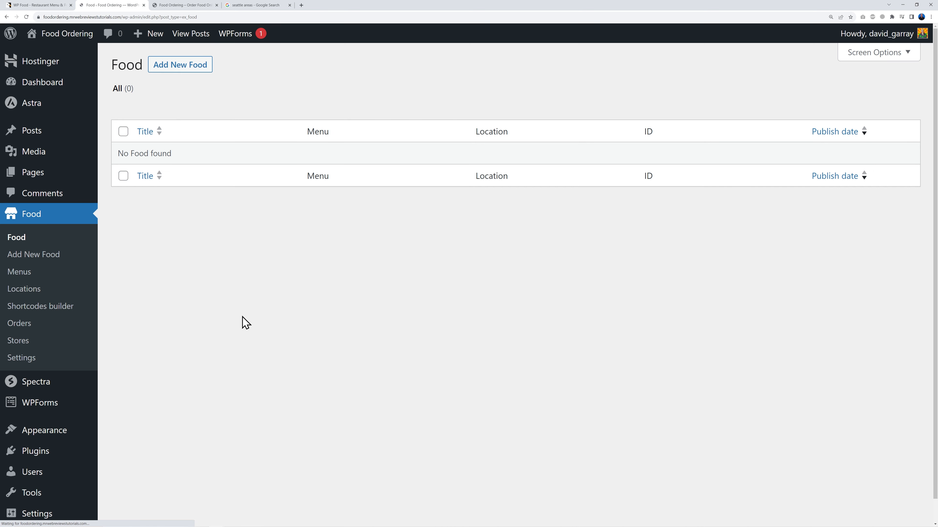
Step: Start a new food titled Pepperoni Pizza, paste its description, and file it under Pizza and Fast Food
{"action": "left_click", "coordinate": [198, 73]}
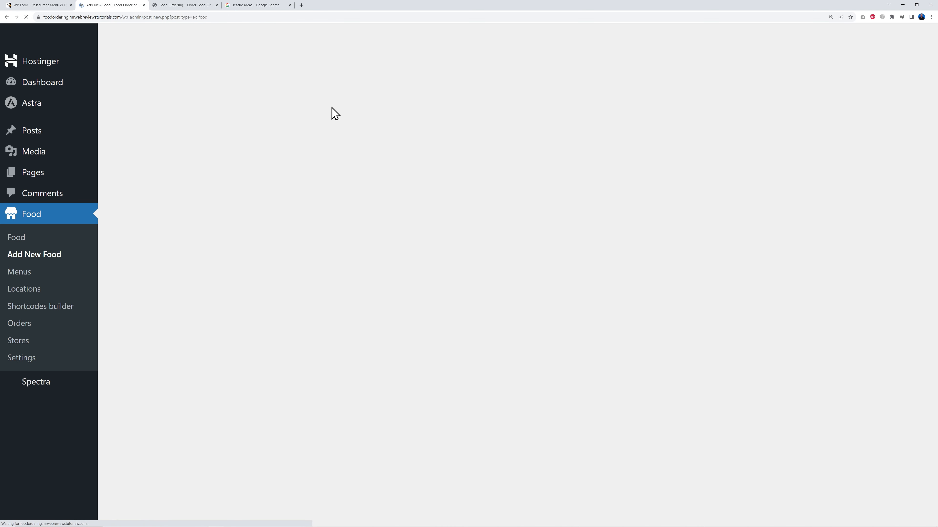
{"action": "type", "text": "Pepperoni Pizza"}
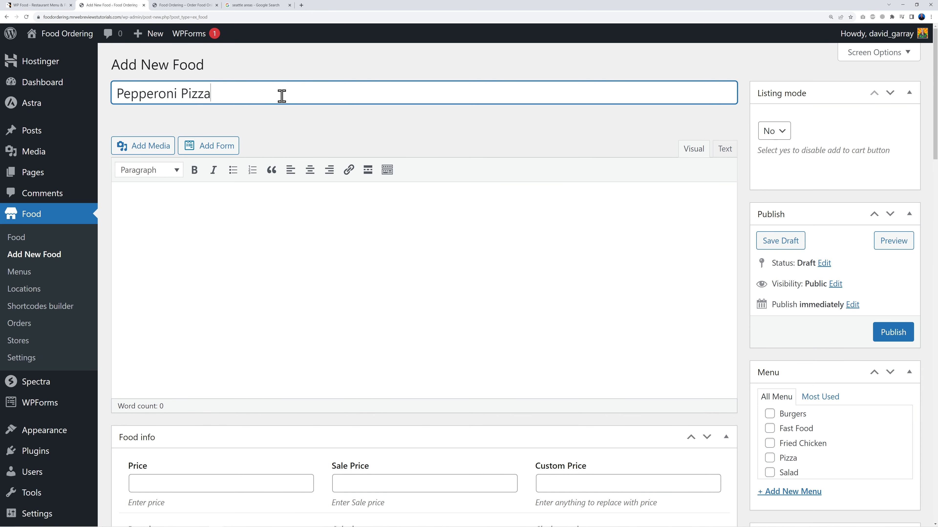
{"action": "left_click", "coordinate": [247, 240]}
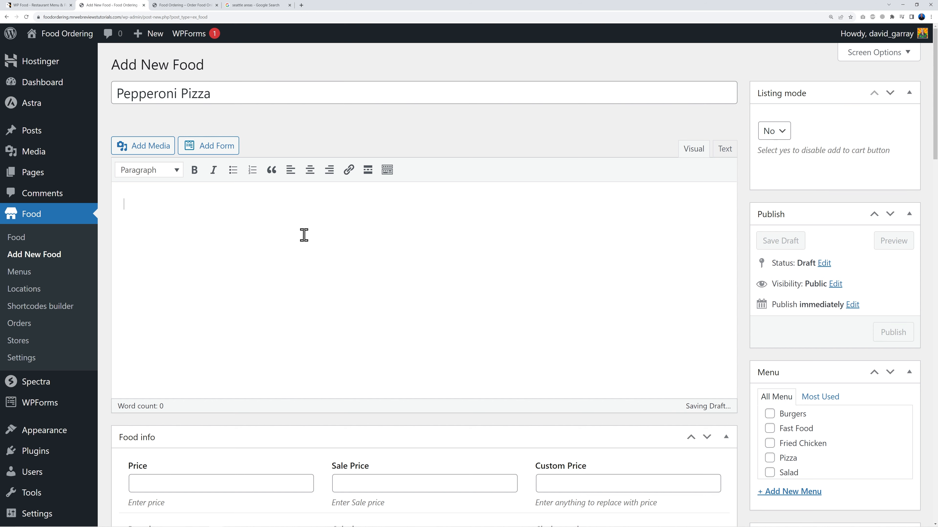
{"action": "type", "text": "Savor the classic flavor explosion with our Pepperoni Pizza! It's a mouthwatering blend of zesty pepperoni, gooey mozzarella, and tangy tomato sauce, all atop a perfect crust. Order yours now!"}
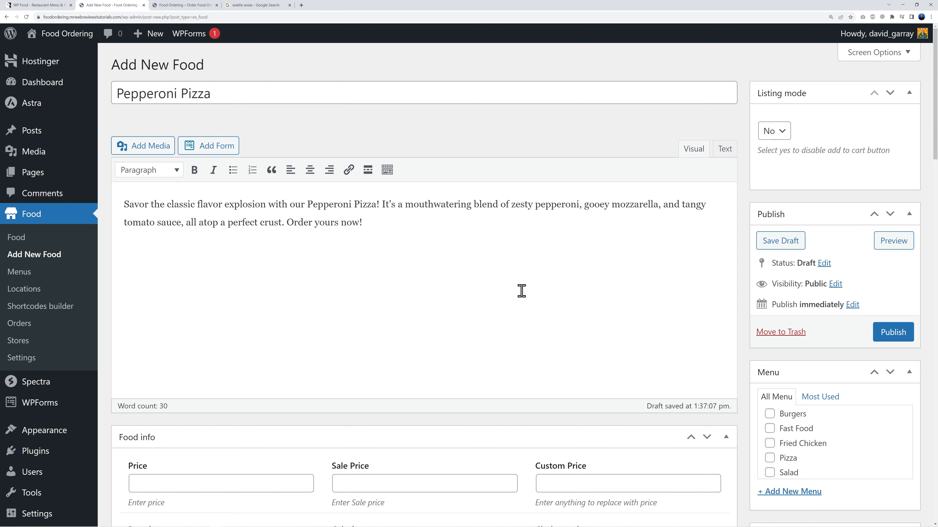
{"action": "scroll", "coordinate": [742, 331], "scroll_direction": "down", "scroll_amount": 5}
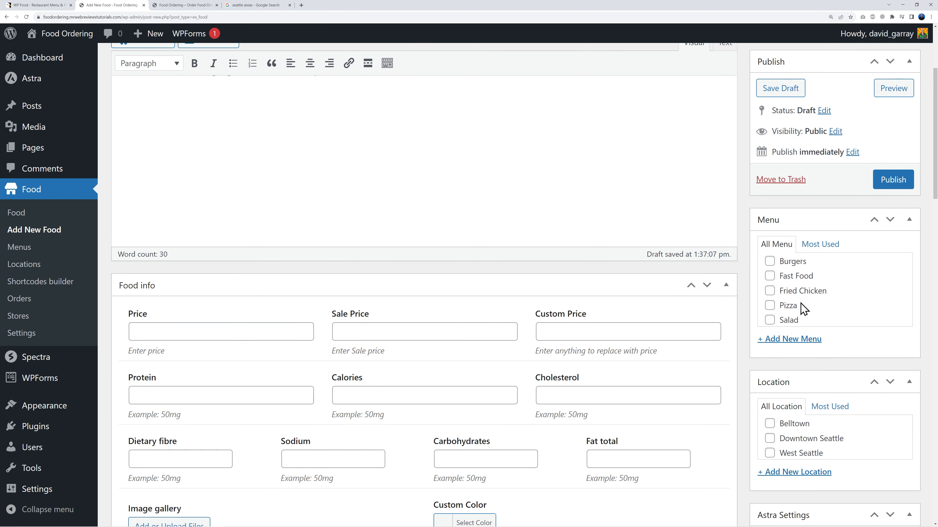
{"action": "left_click", "coordinate": [778, 308]}
{"action": "left_click", "coordinate": [771, 276]}
{"action": "scroll", "coordinate": [742, 323], "scroll_direction": "down", "scroll_amount": 5}
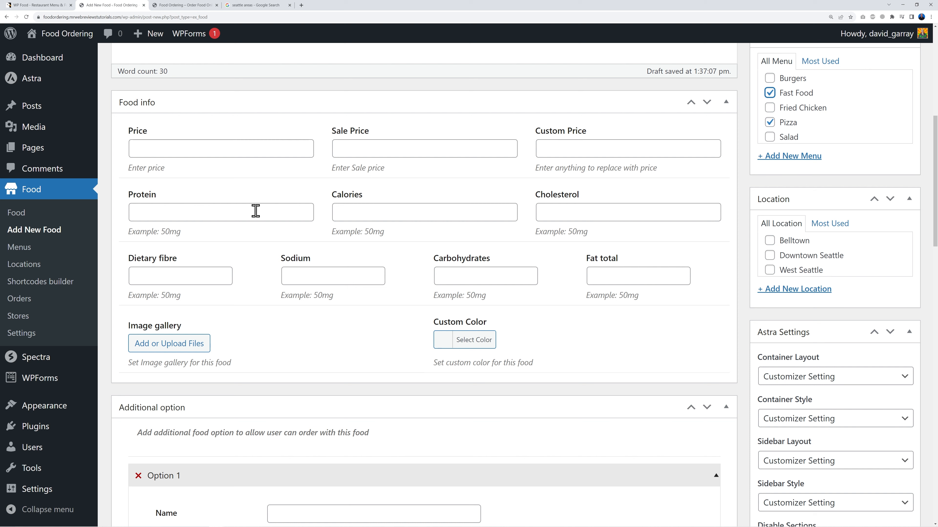
Step: Set price 20, protein 50mg, calories 30mg and cholesterol 570mg, leaving the sale price empty
{"action": "left_click", "coordinate": [207, 150]}
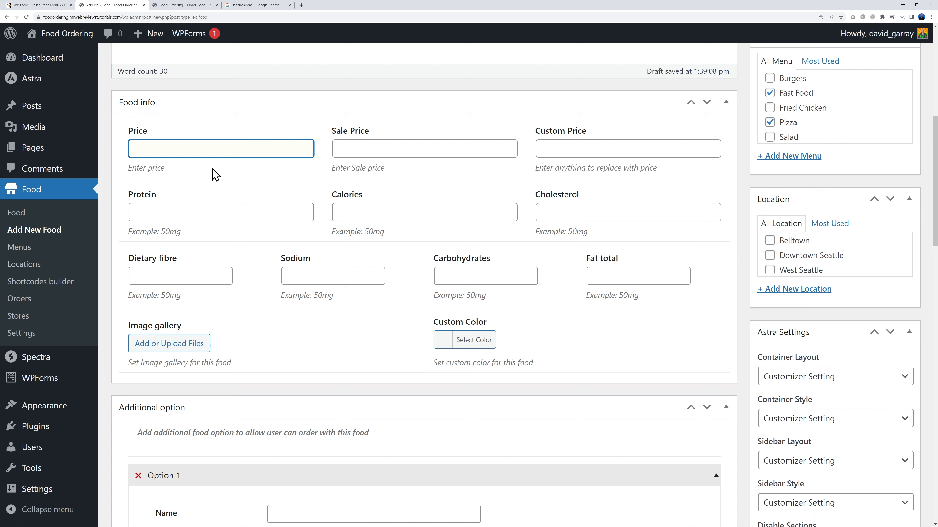
{"action": "left_click", "coordinate": [252, 177]}
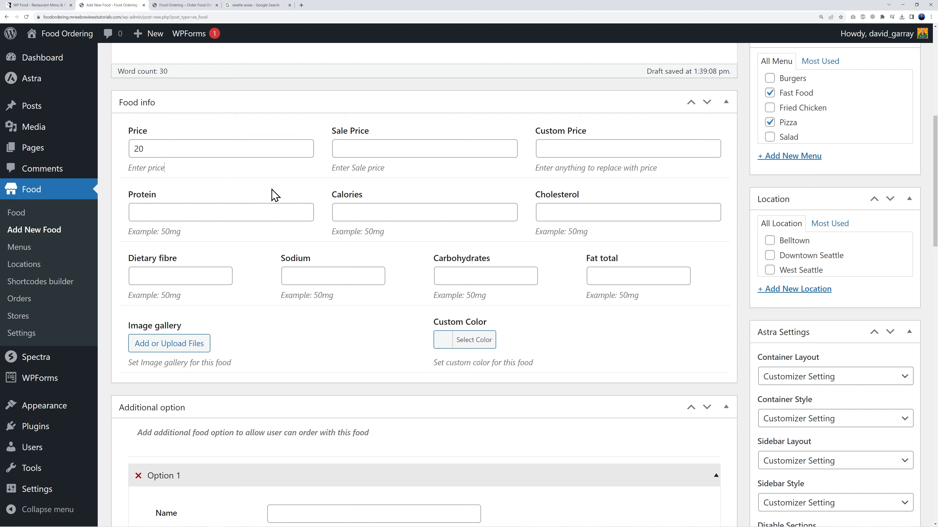
{"action": "left_click", "coordinate": [373, 149]}
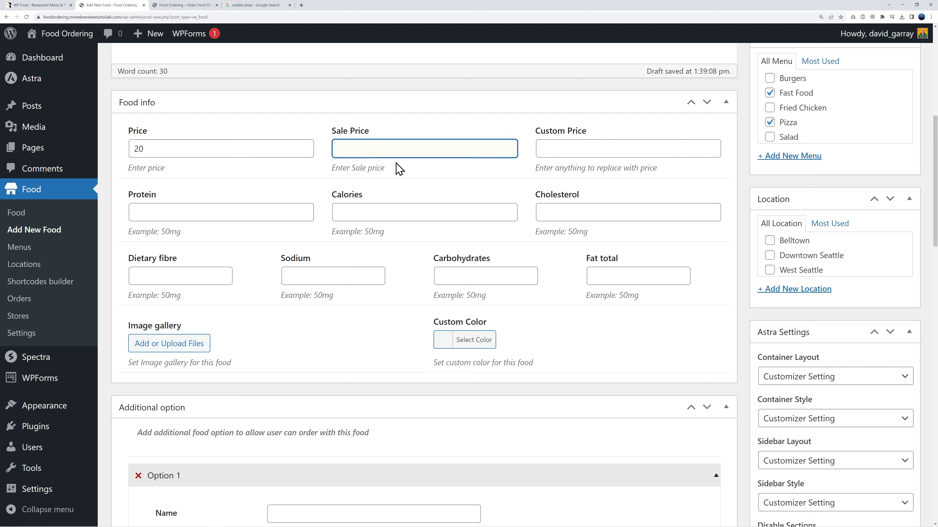
{"action": "left_click", "coordinate": [319, 185]}
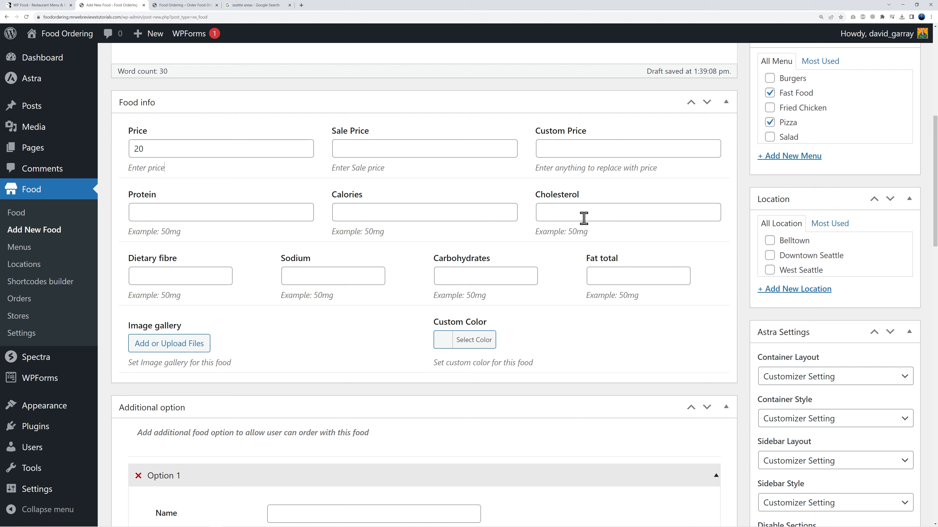
{"action": "left_click", "coordinate": [248, 212]}
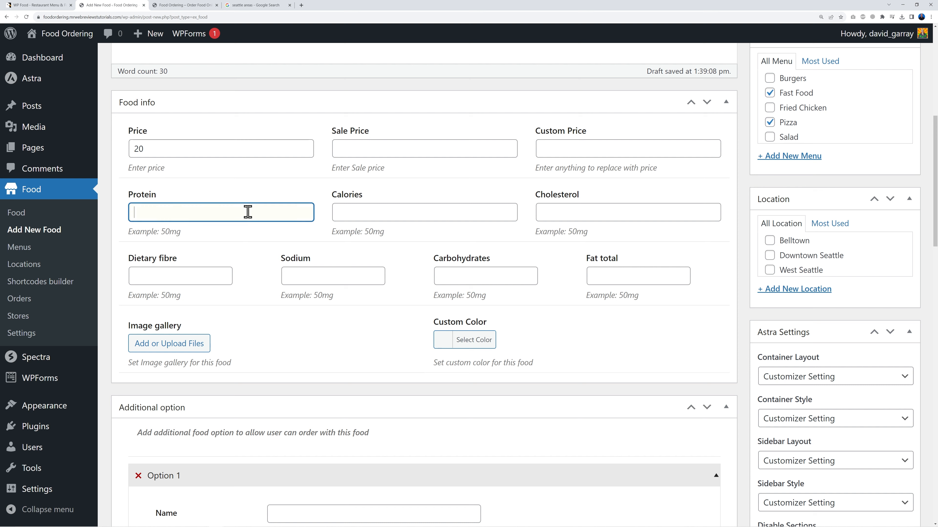
{"action": "type", "text": "50mg"}
{"action": "left_click", "coordinate": [442, 212]}
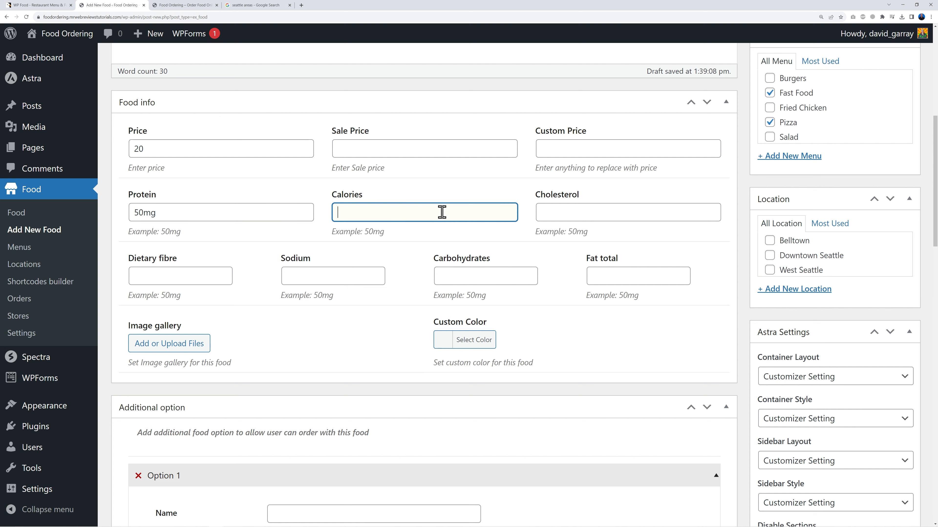
{"action": "left_click", "coordinate": [562, 213]}
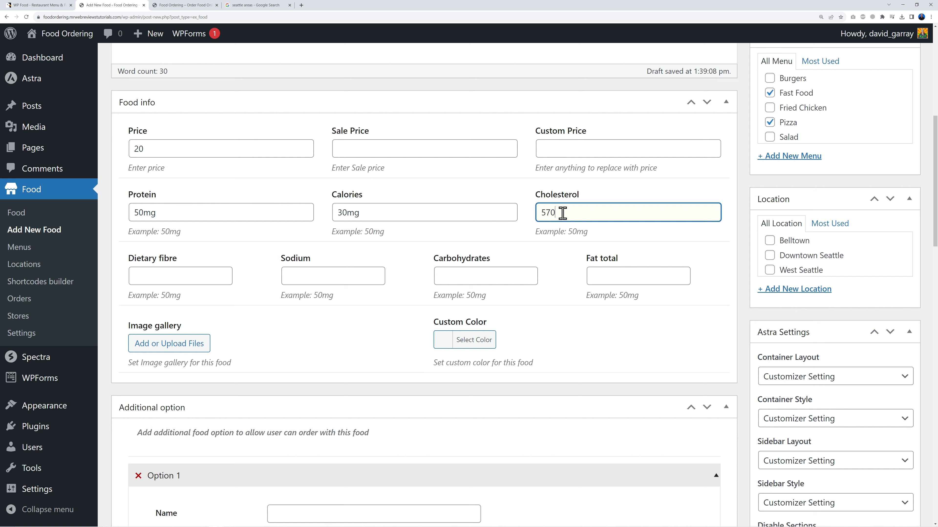
{"action": "left_click", "coordinate": [742, 244]}
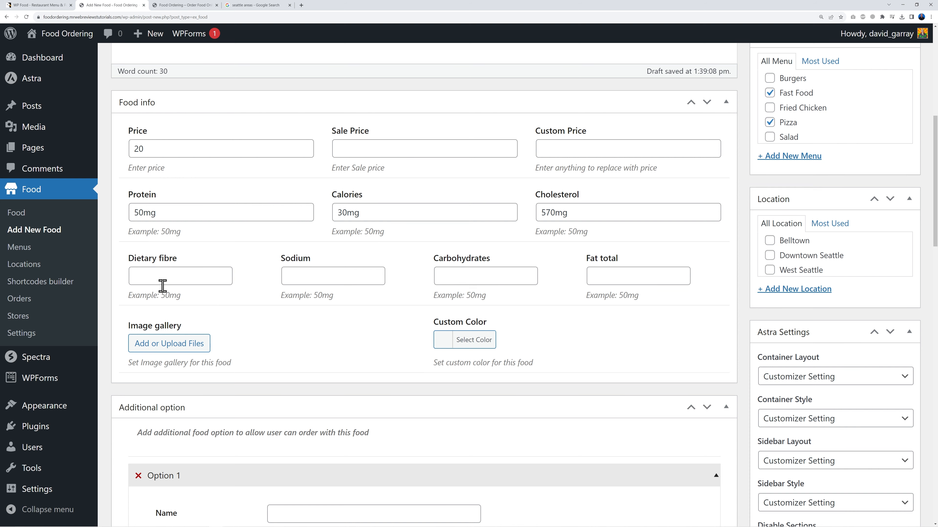
{"action": "left_click", "coordinate": [188, 352]}
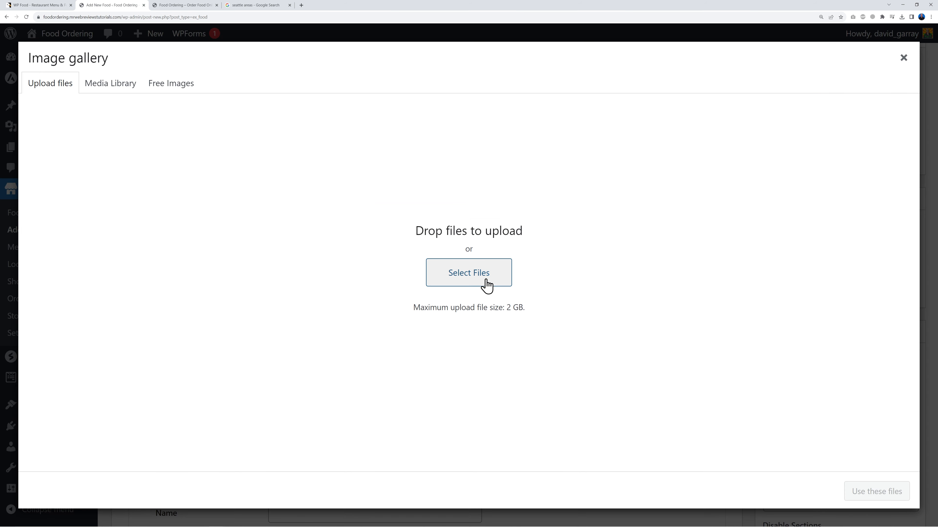
Step: Upload pizza_10 and add it to the food's image gallery
{"action": "left_click", "coordinate": [467, 283]}
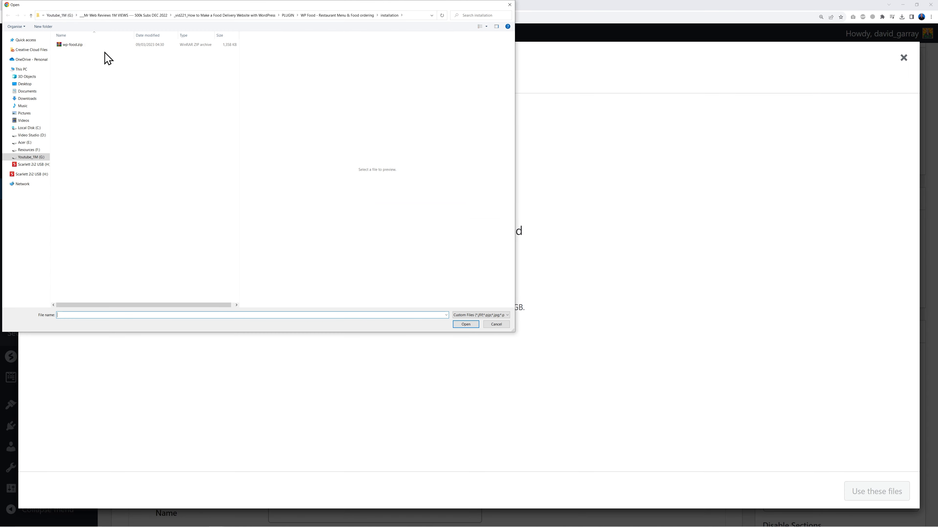
{"action": "left_click", "coordinate": [75, 61]}
{"action": "left_click", "coordinate": [457, 326]}
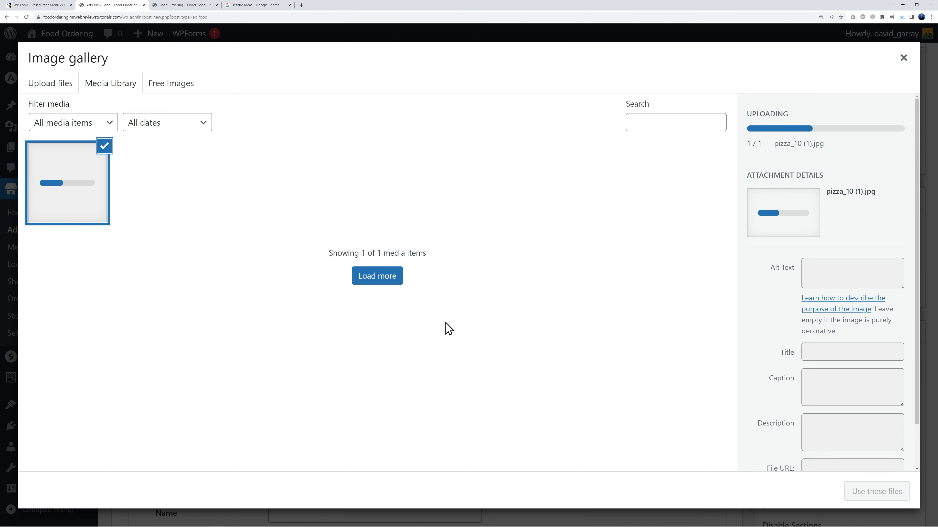
{"action": "left_click", "coordinate": [869, 493]}
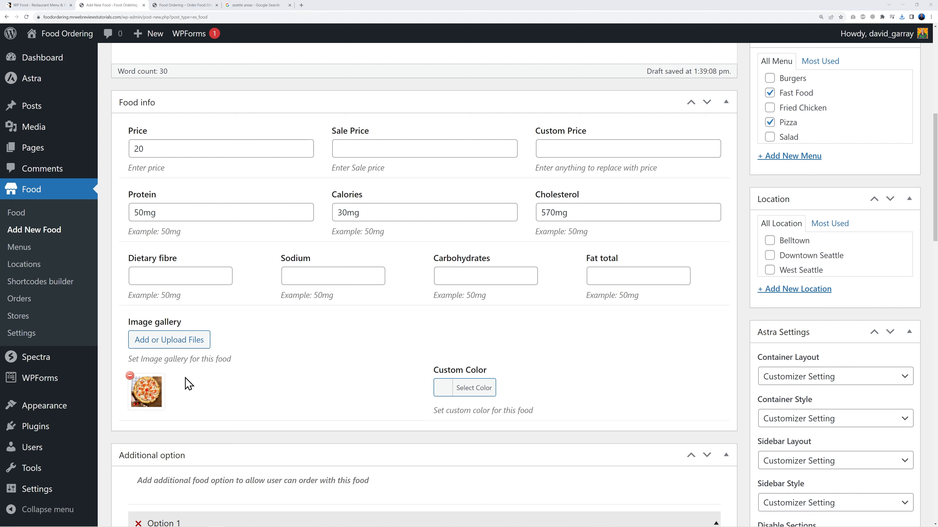
Step: Upload pizza_5.jpg and pizza_6.jpg and add them to the gallery too
{"action": "left_click", "coordinate": [183, 344]}
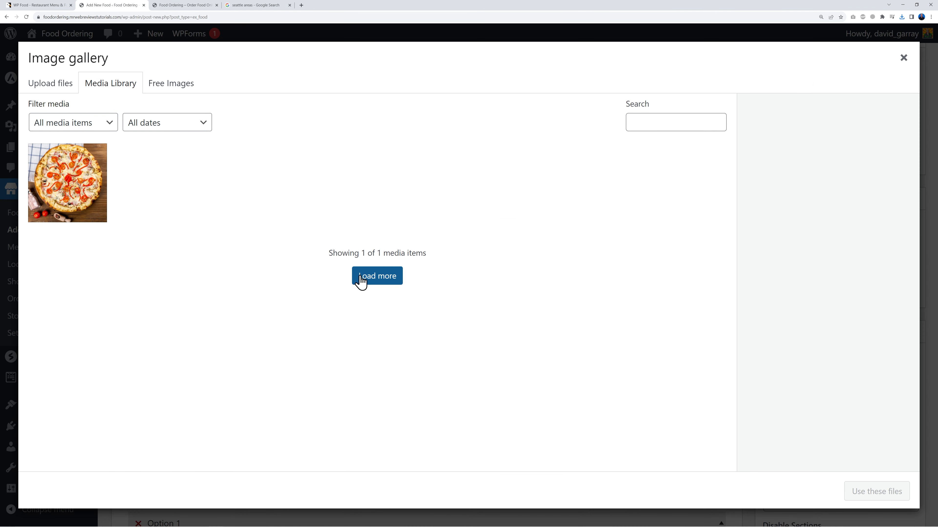
{"action": "left_click", "coordinate": [51, 86]}
{"action": "left_click", "coordinate": [452, 282]}
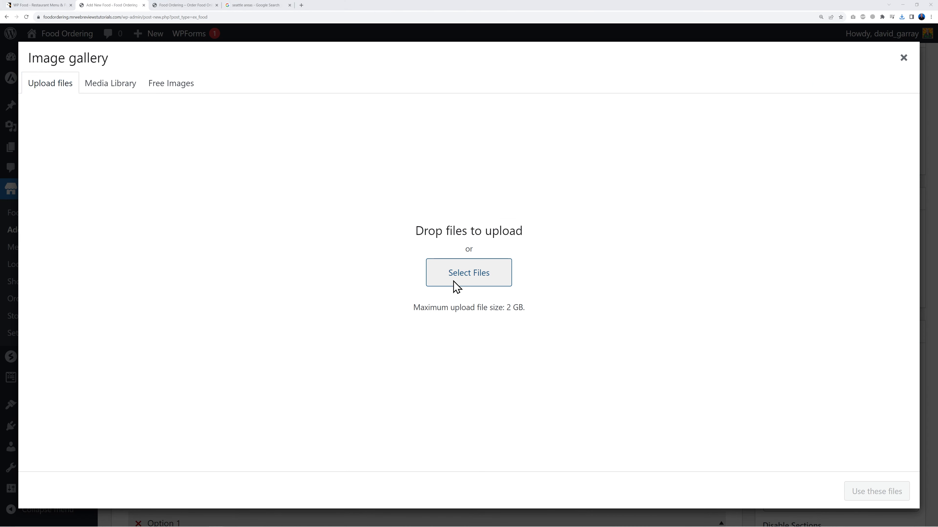
{"action": "left_click", "coordinate": [71, 69]}
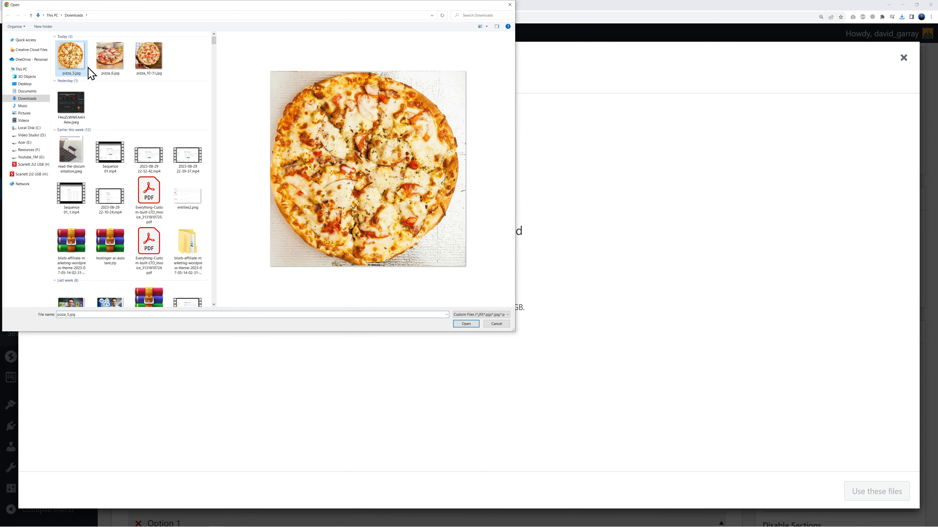
{"action": "left_click", "coordinate": [106, 70], "text": "ctrl"}
{"action": "left_click", "coordinate": [466, 323]}
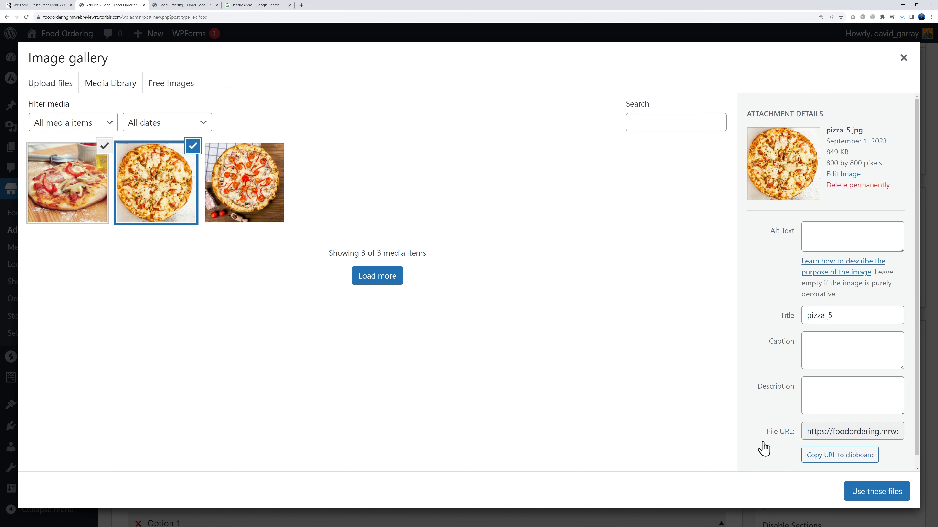
{"action": "left_click", "coordinate": [852, 492]}
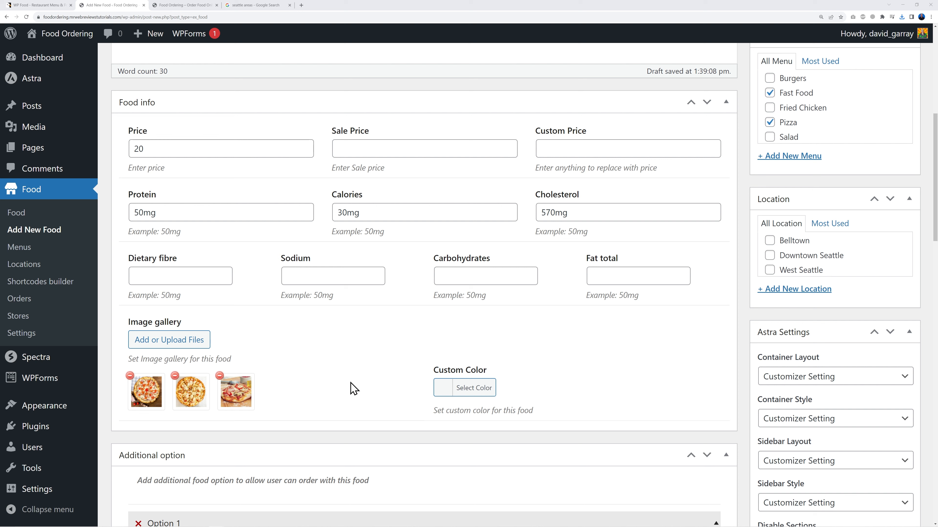
Step: Assign the pizza to the Belltown, Downtown Seattle and West Seattle locations
{"action": "left_click", "coordinate": [769, 241]}
{"action": "left_click", "coordinate": [770, 255]}
{"action": "left_click", "coordinate": [770, 270]}
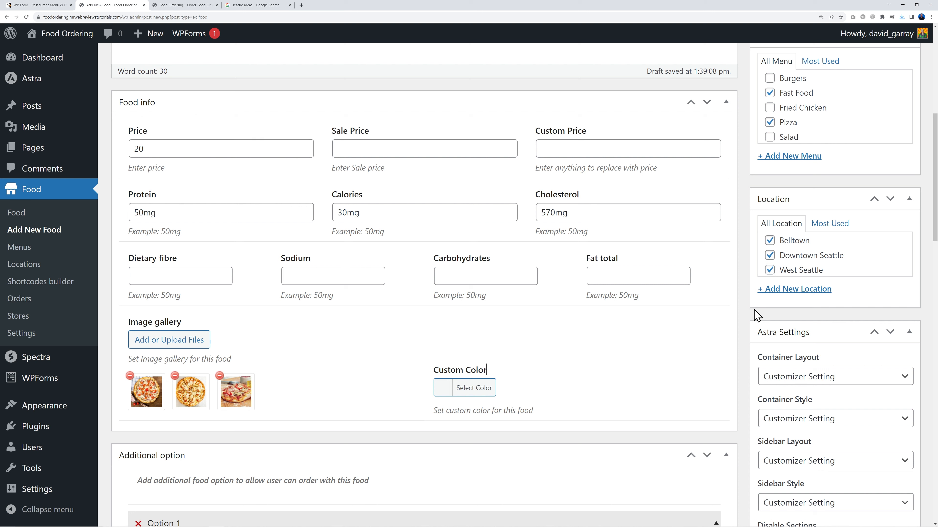
{"action": "left_click", "coordinate": [770, 270]}
{"action": "left_click", "coordinate": [770, 241]}
{"action": "left_click", "coordinate": [770, 270]}
{"action": "scroll", "coordinate": [684, 369], "scroll_direction": "down", "scroll_amount": 1}
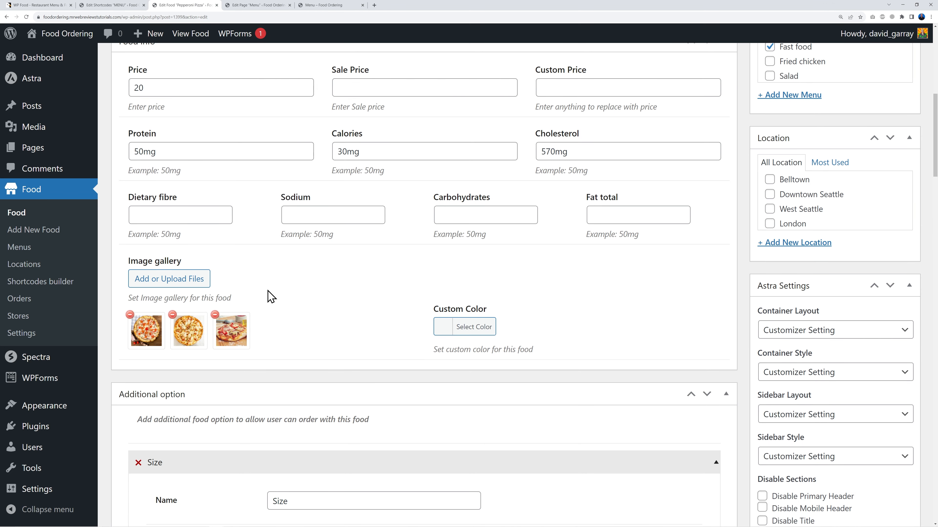
{"action": "scroll", "coordinate": [691, 314], "scroll_direction": "down", "scroll_amount": 6}
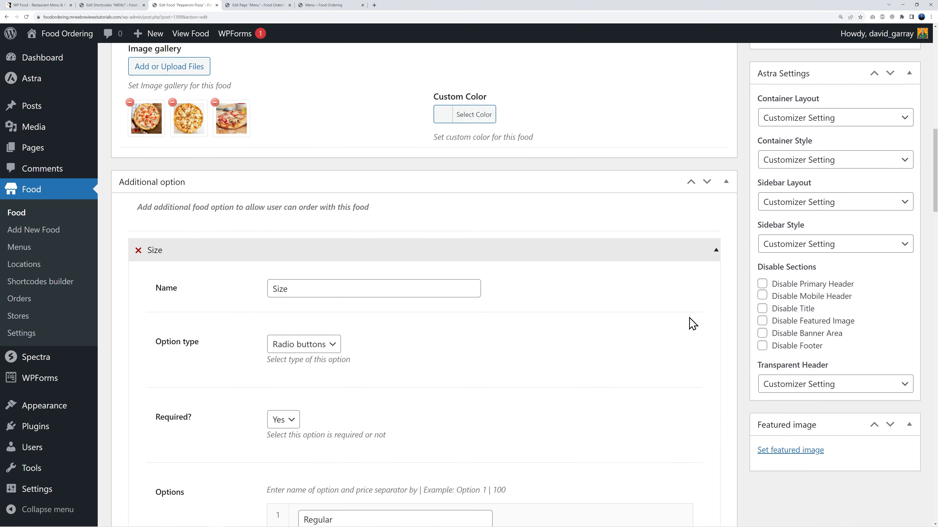
{"action": "scroll", "coordinate": [694, 326], "scroll_direction": "down", "scroll_amount": 1}
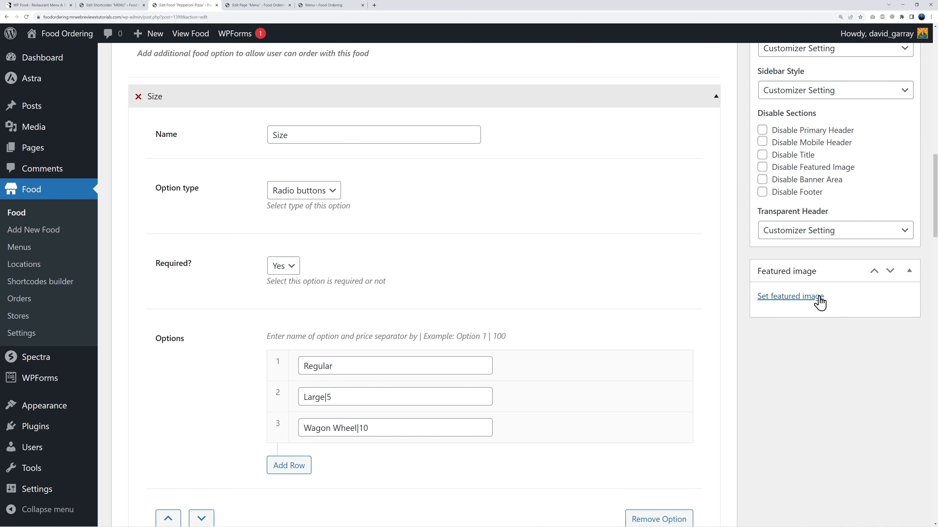
Step: Set the pizza_10 photo as the food's featured image
{"action": "left_click", "coordinate": [806, 299]}
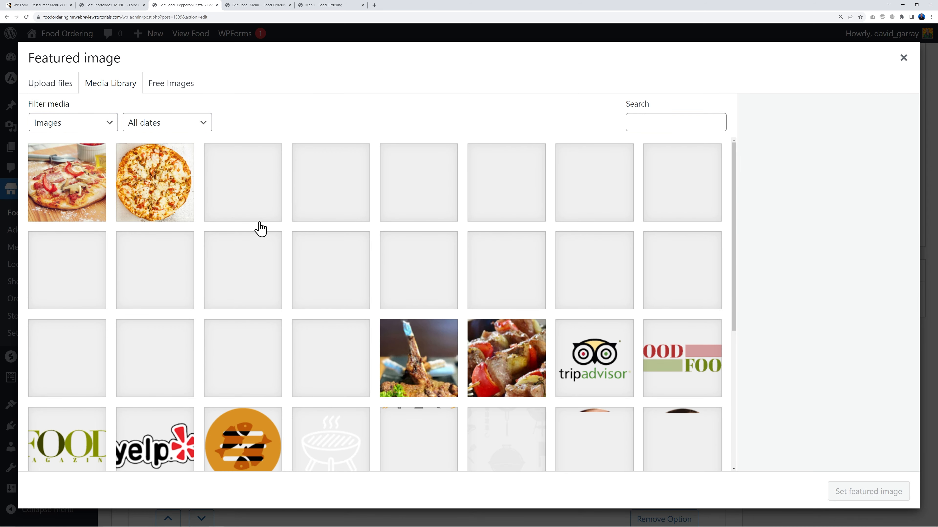
{"action": "left_click", "coordinate": [238, 201]}
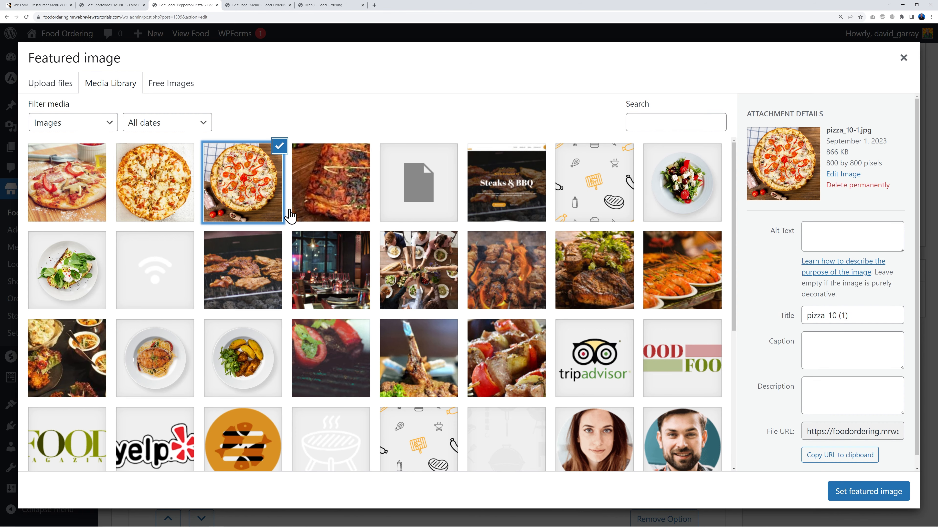
{"action": "left_click", "coordinate": [851, 493]}
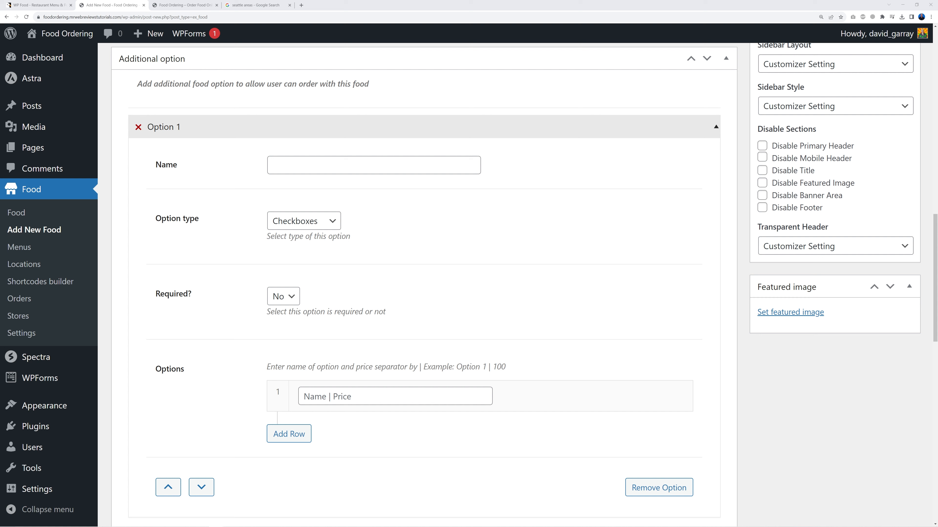
Step: Name the first option 'Size', make it Radio buttons, and set Required to Yes
{"action": "left_click", "coordinate": [293, 165]}
{"action": "type", "text": "Size"}
{"action": "left_click", "coordinate": [330, 223]}
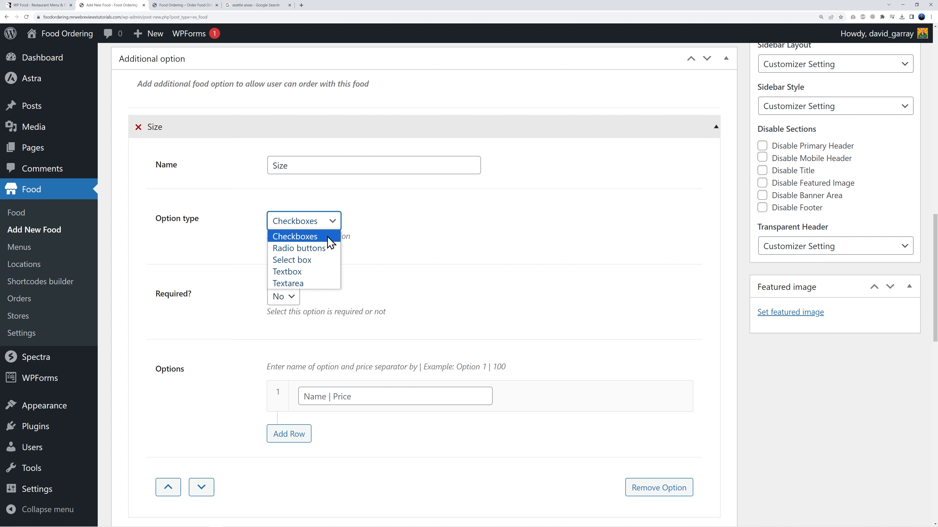
{"action": "left_click", "coordinate": [325, 249]}
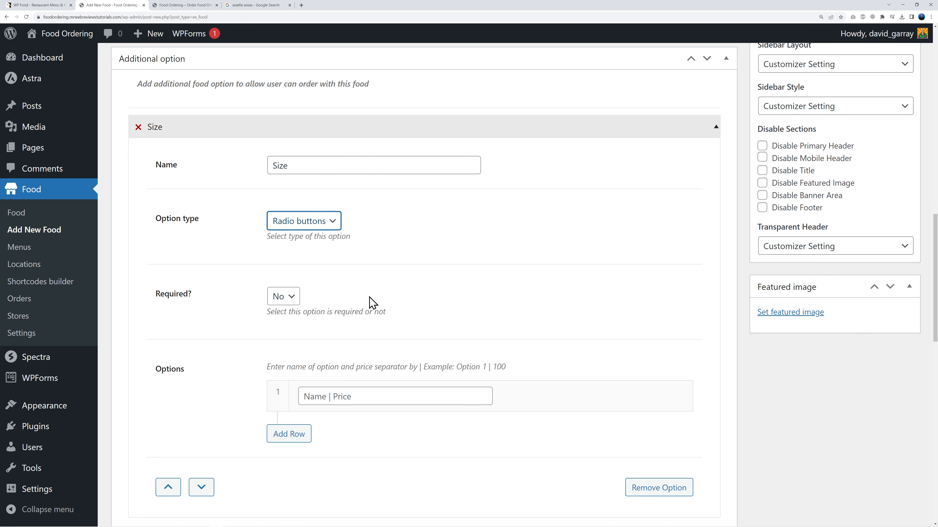
{"action": "left_click", "coordinate": [293, 300]}
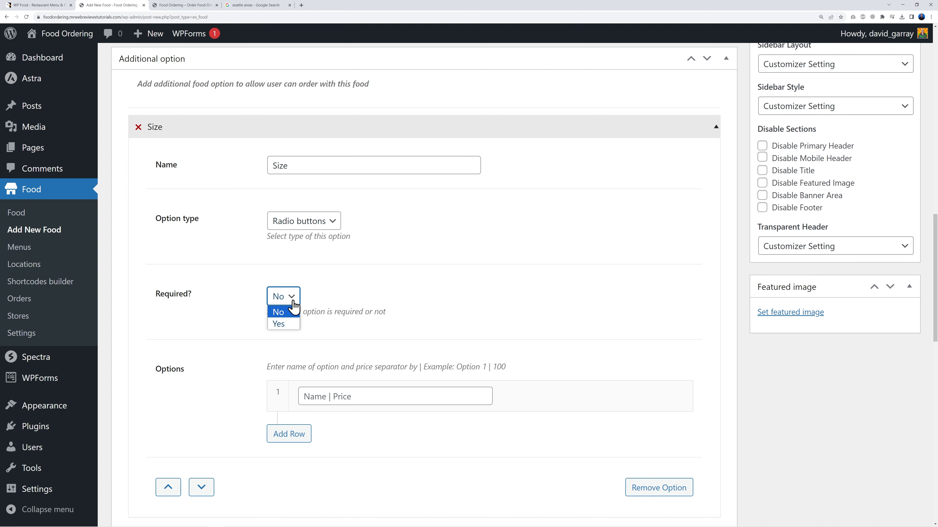
{"action": "left_click", "coordinate": [291, 325]}
Step: Enter the size choices Regular, Large and Wagon Wheel as separate rows
{"action": "scroll", "coordinate": [407, 331], "scroll_direction": "down", "scroll_amount": 1}
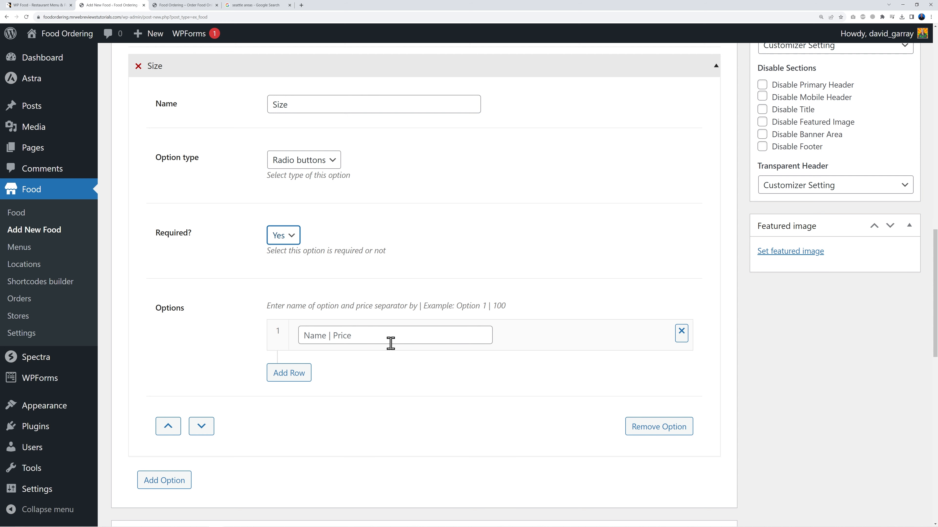
{"action": "left_click", "coordinate": [354, 334]}
{"action": "type", "text": "Reg"}
{"action": "left_click", "coordinate": [293, 377]}
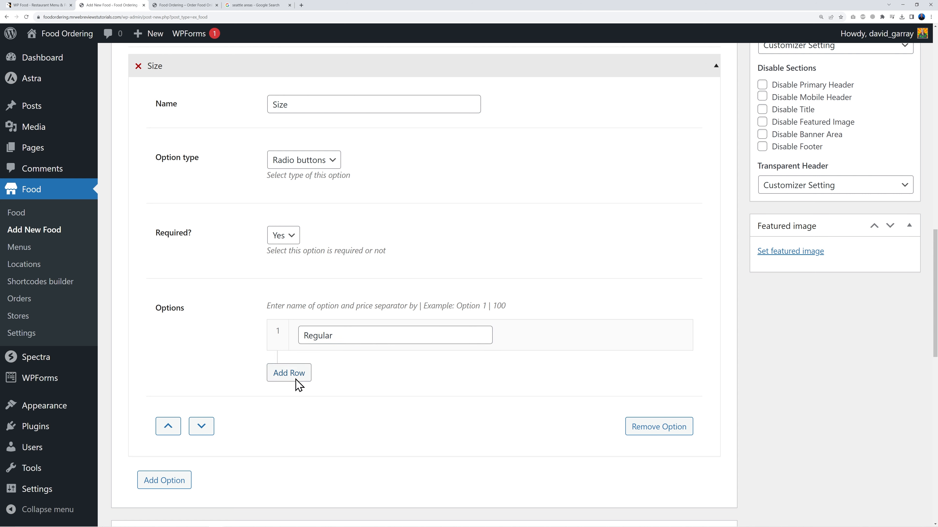
{"action": "left_click", "coordinate": [346, 364]}
{"action": "type", "text": "Large"}
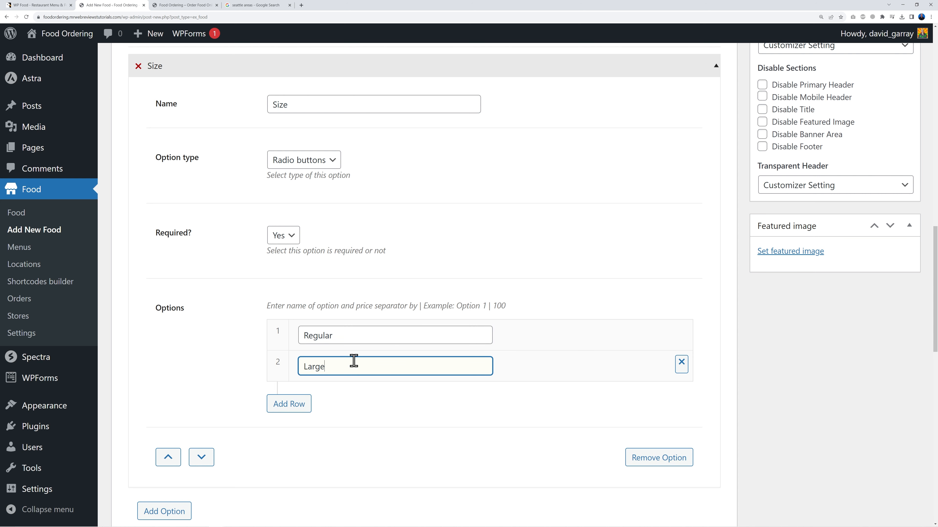
{"action": "left_click", "coordinate": [307, 406]}
{"action": "left_click", "coordinate": [334, 397]}
{"action": "type", "text": "Wagon Wheel"}
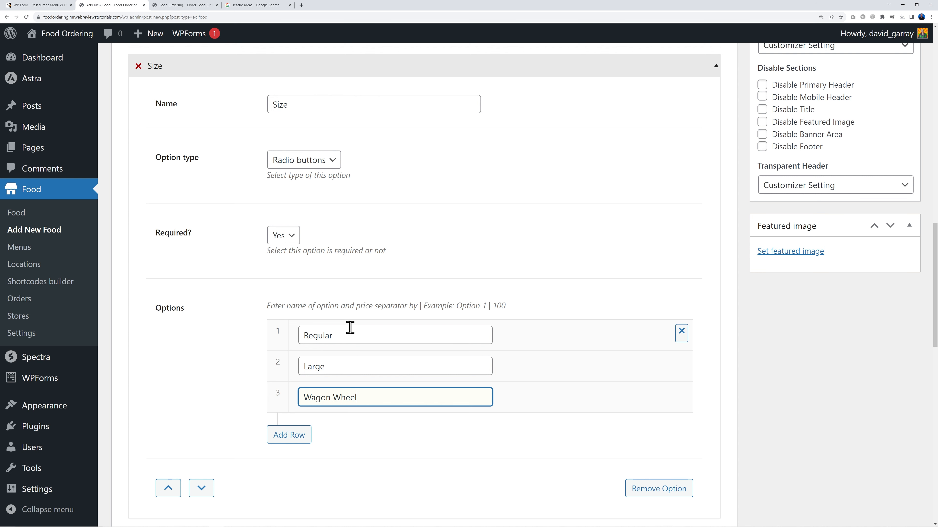
Step: Append |5 to the Large choice and |10 to the Wagon Wheel choice
{"action": "scroll", "coordinate": [434, 354], "scroll_direction": "up", "scroll_amount": 10}
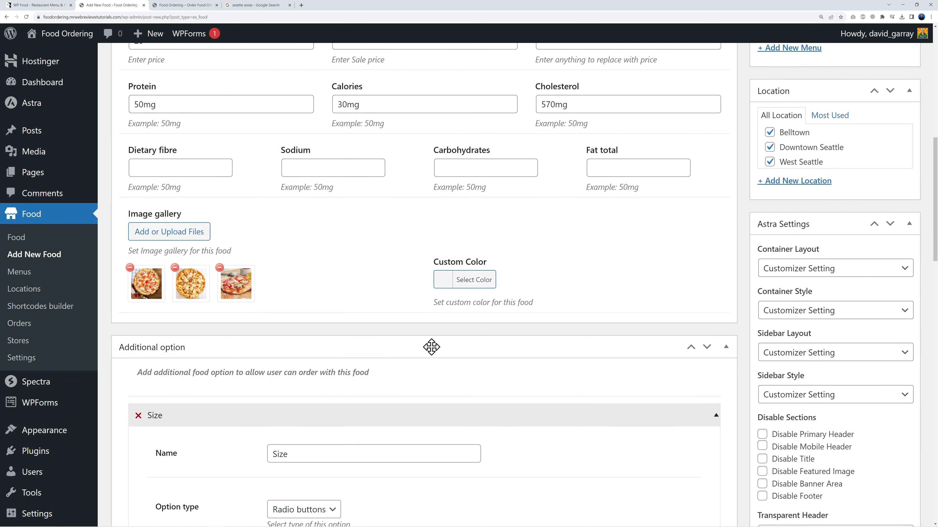
{"action": "scroll", "coordinate": [416, 345], "scroll_direction": "down", "scroll_amount": 7}
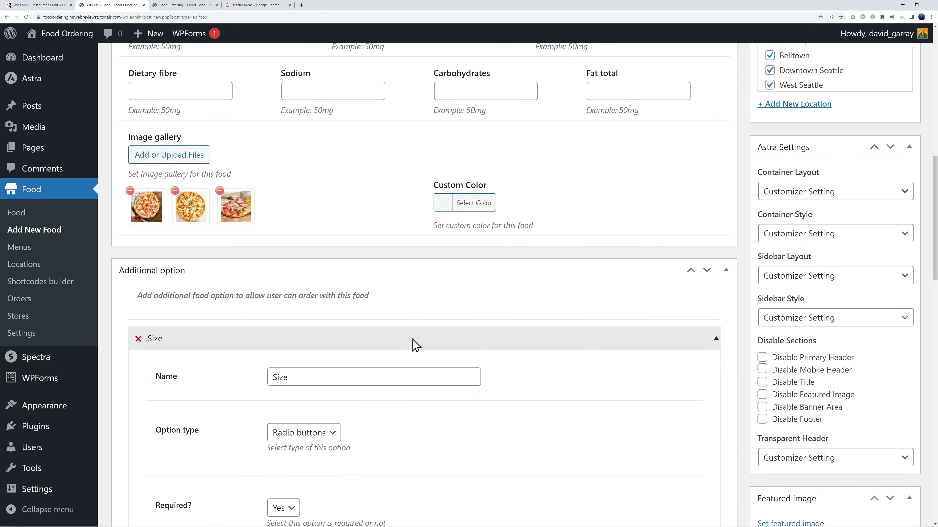
{"action": "scroll", "coordinate": [416, 346], "scroll_direction": "down", "scroll_amount": 3}
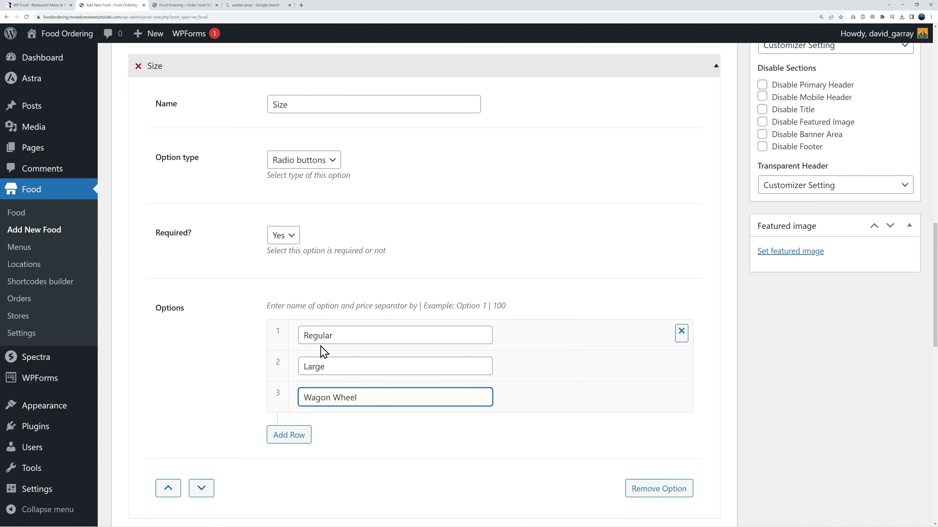
{"action": "scroll", "coordinate": [389, 408], "scroll_direction": "down", "scroll_amount": 2}
{"action": "left_click", "coordinate": [340, 305]}
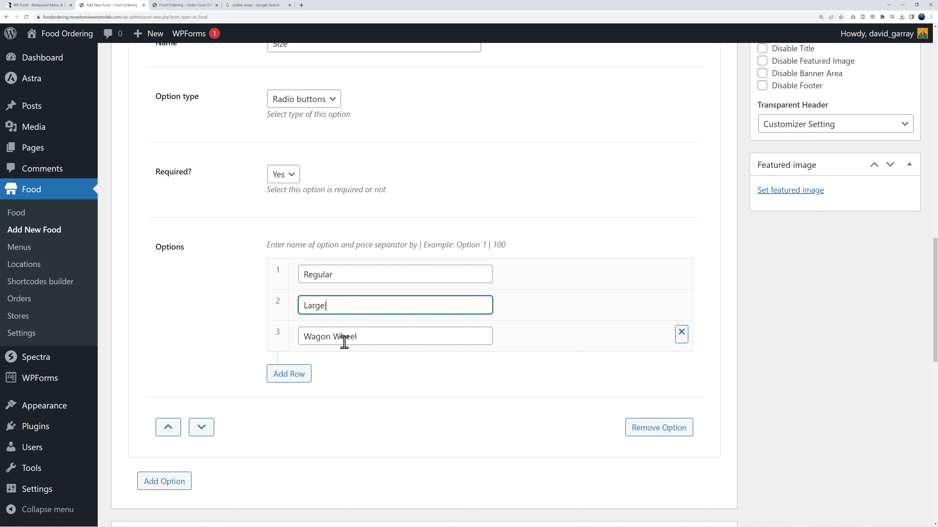
{"action": "left_click", "coordinate": [393, 335]}
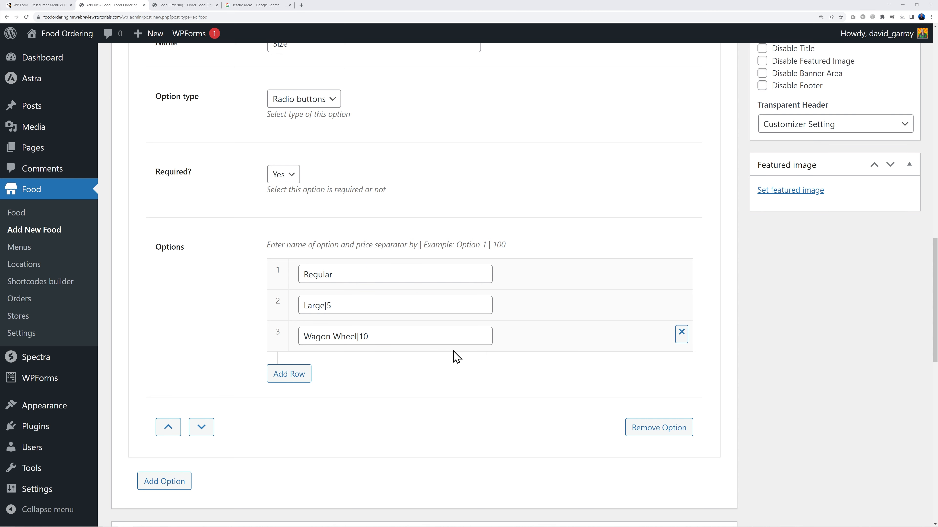
{"action": "scroll", "coordinate": [457, 357], "scroll_direction": "down", "scroll_amount": 2}
{"action": "scroll", "coordinate": [456, 357], "scroll_direction": "down", "scroll_amount": 1}
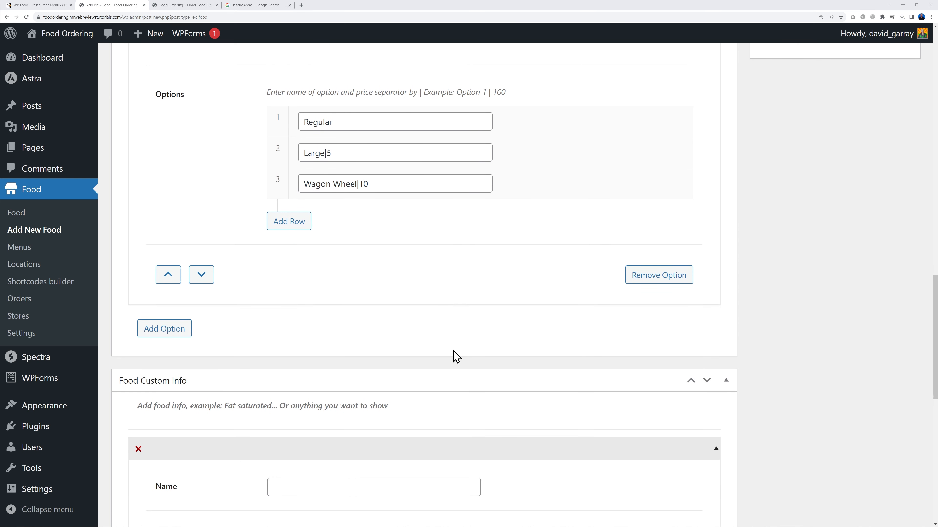
Step: Add a second option named 'Extra' with Checkboxes type, left not required
{"action": "left_click", "coordinate": [179, 336]}
{"action": "left_click", "coordinate": [320, 364]}
{"action": "type", "text": "Extra"}
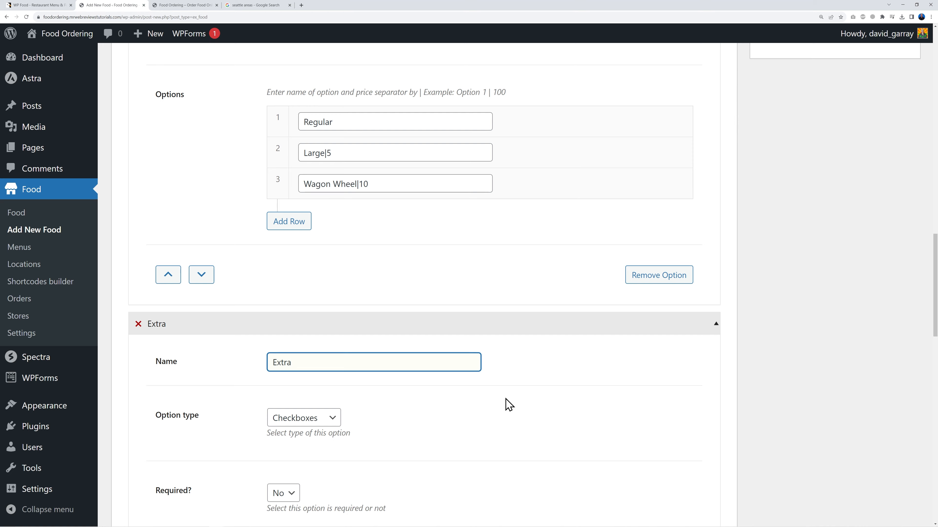
{"action": "scroll", "coordinate": [509, 405], "scroll_direction": "down", "scroll_amount": 4}
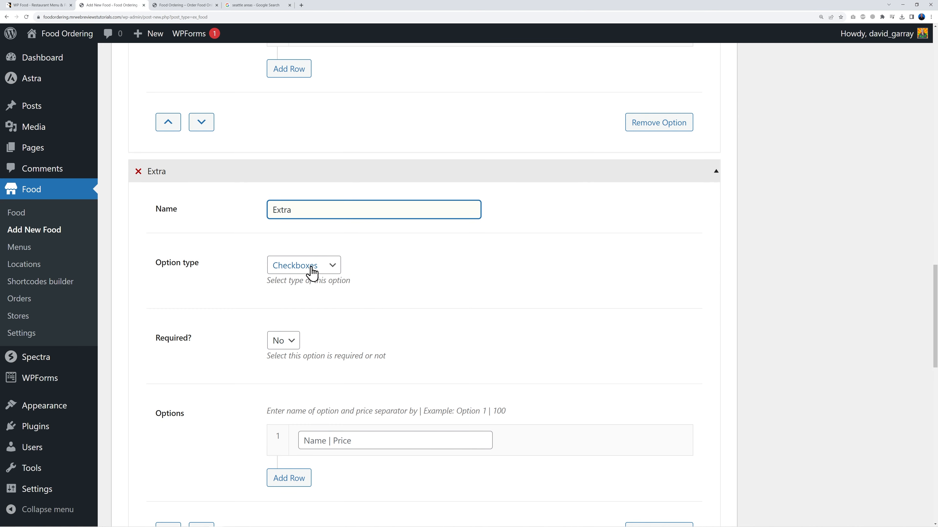
{"action": "left_click", "coordinate": [312, 271]}
{"action": "left_click", "coordinate": [310, 282]}
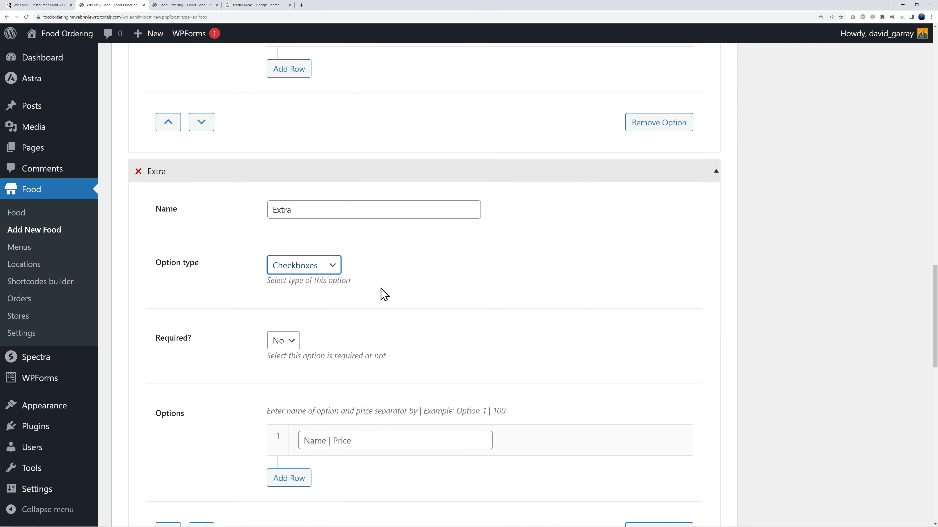
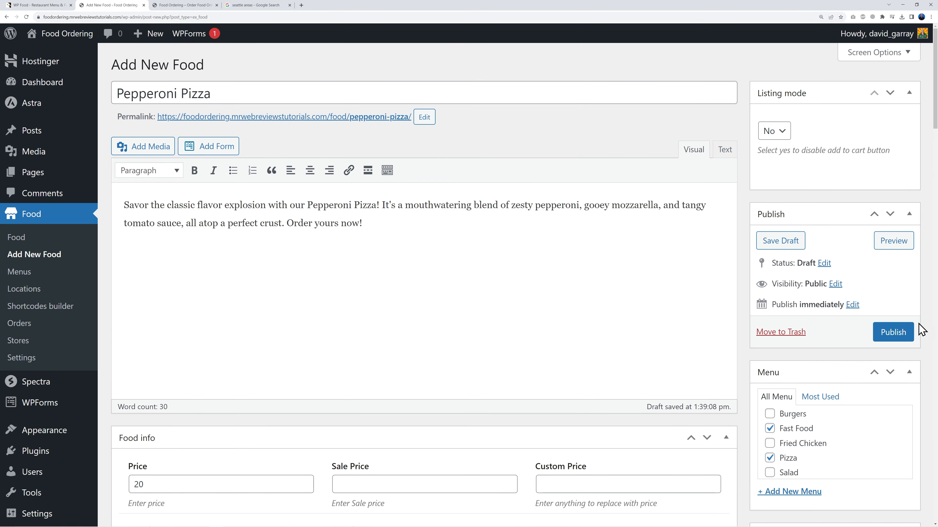
Step: Publish the Pepperoni Pizza food item and go back to the Food list
{"action": "left_click", "coordinate": [900, 334]}
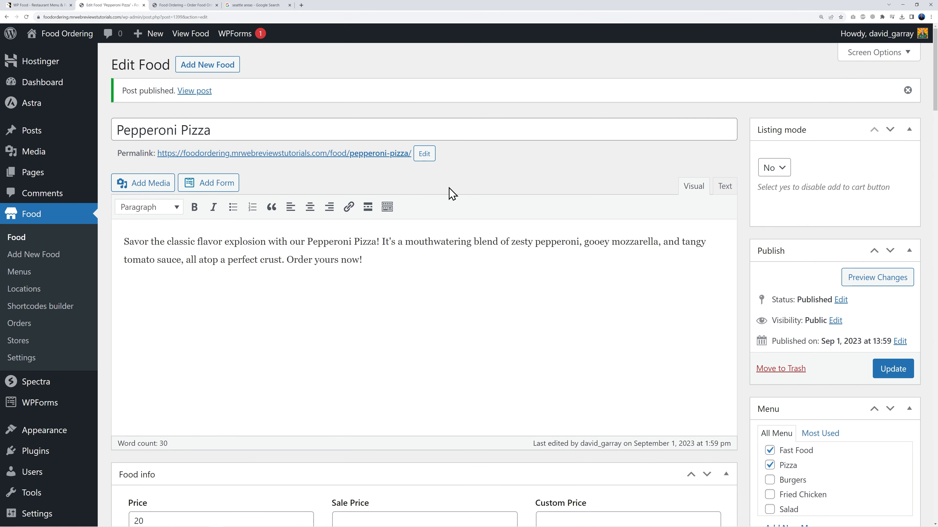
{"action": "left_click", "coordinate": [19, 240]}
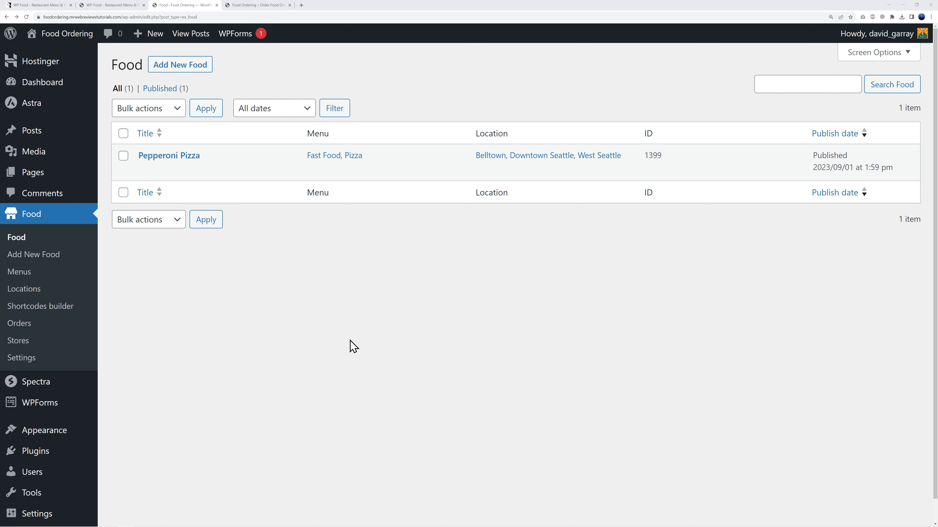
Step: Open sample-data.xml from the WP-Food docs' Install Sample Data link, then return to WordPress
{"action": "left_click", "coordinate": [111, 5]}
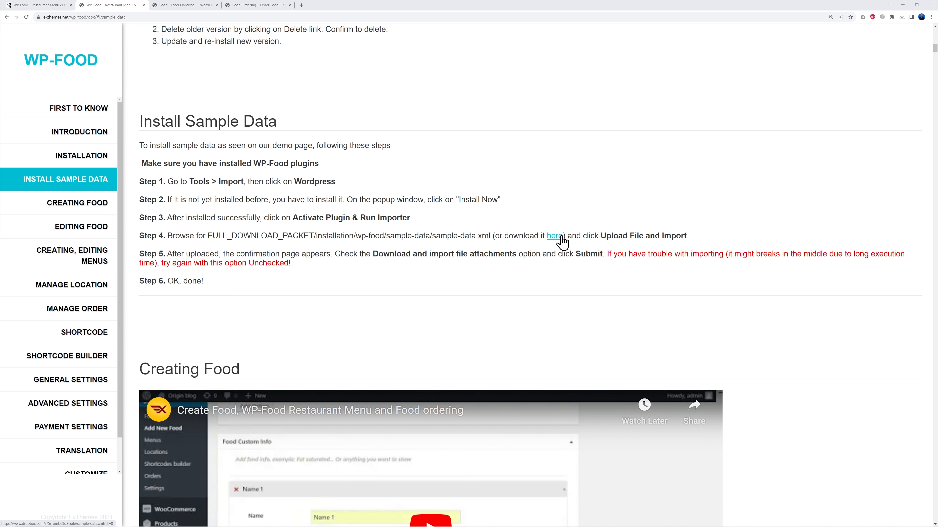
{"action": "left_click", "coordinate": [554, 236]}
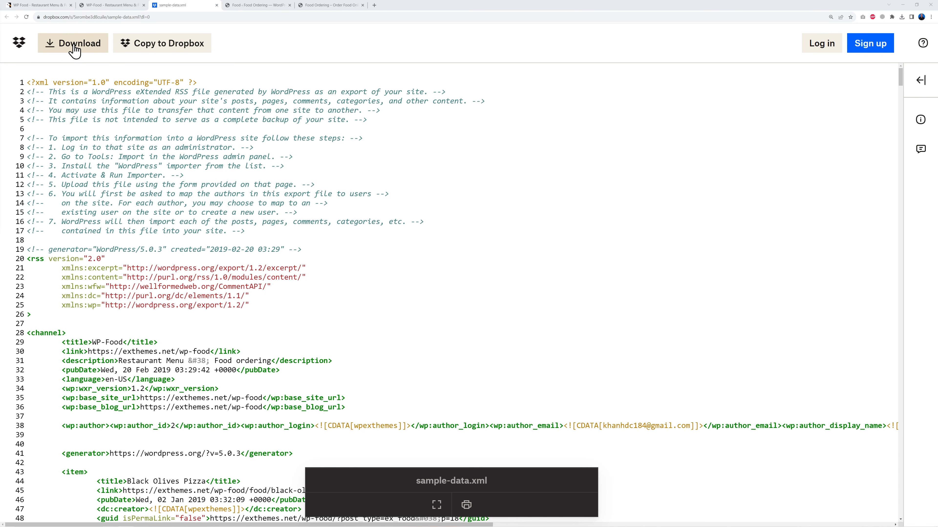
{"action": "left_click", "coordinate": [271, 5]}
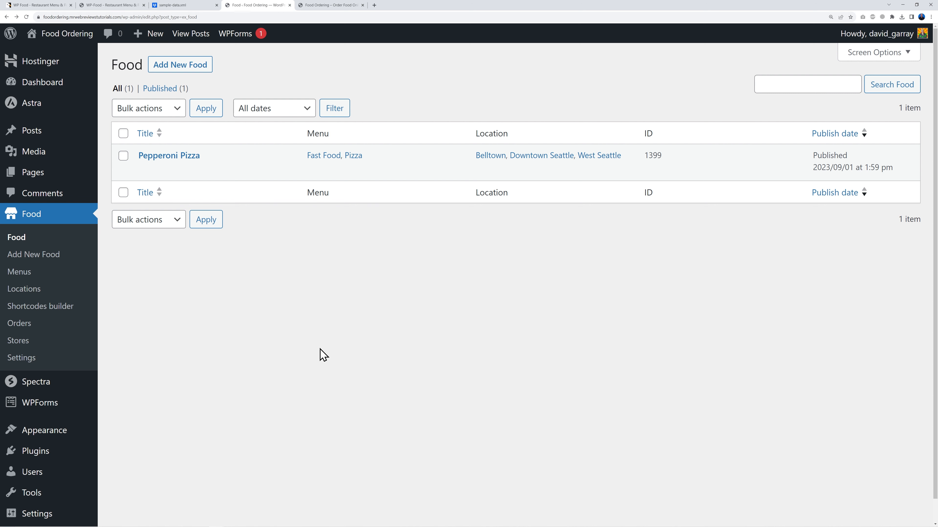
Step: Install and run the WordPress importer, uploading sample-data.xml
{"action": "mouse_move", "coordinate": [32, 494]}
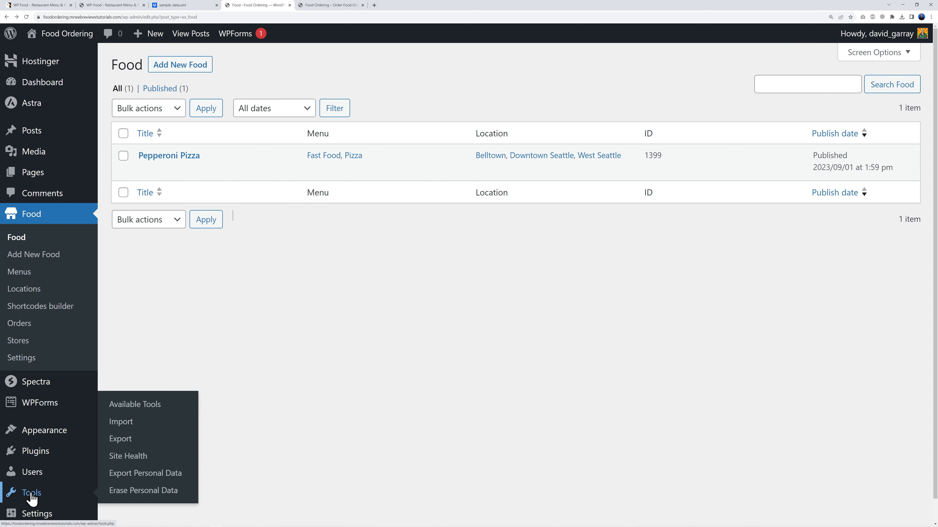
{"action": "left_click", "coordinate": [124, 423]}
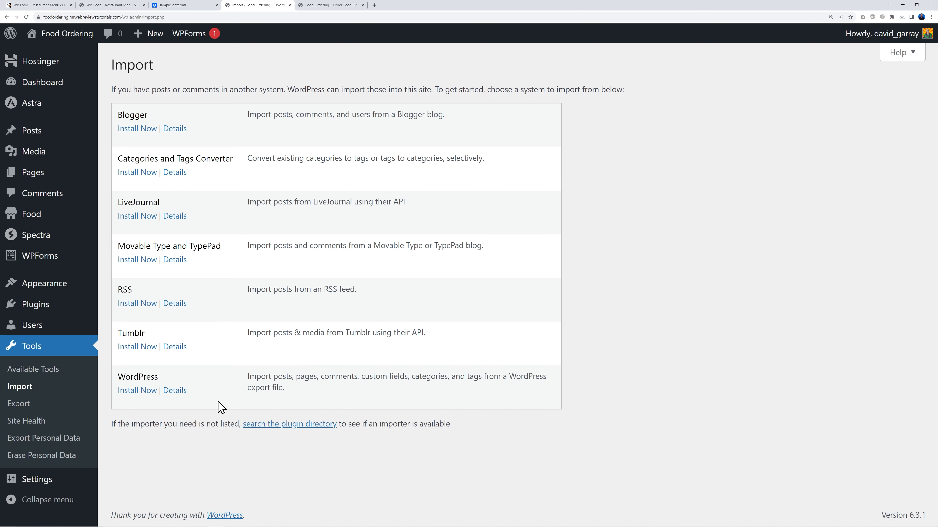
{"action": "left_click", "coordinate": [140, 393]}
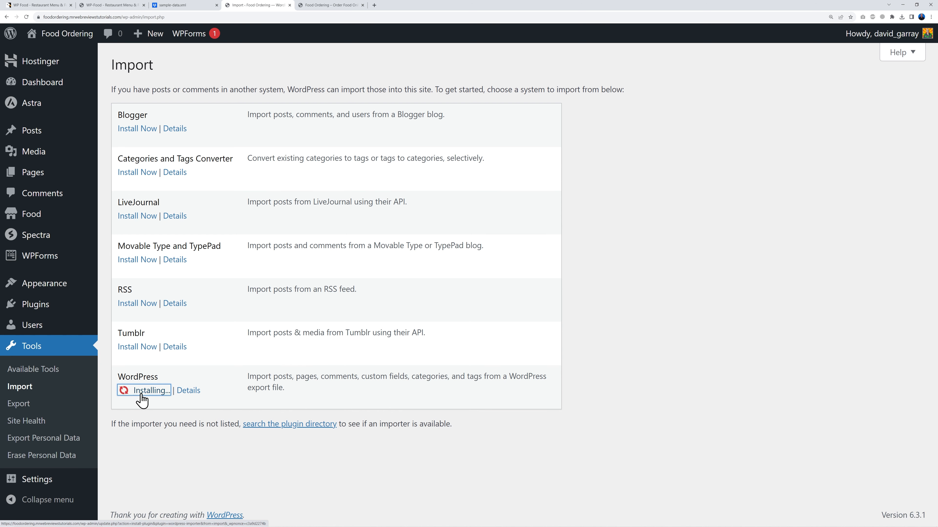
{"action": "left_click", "coordinate": [151, 428]}
{"action": "left_click", "coordinate": [341, 133]}
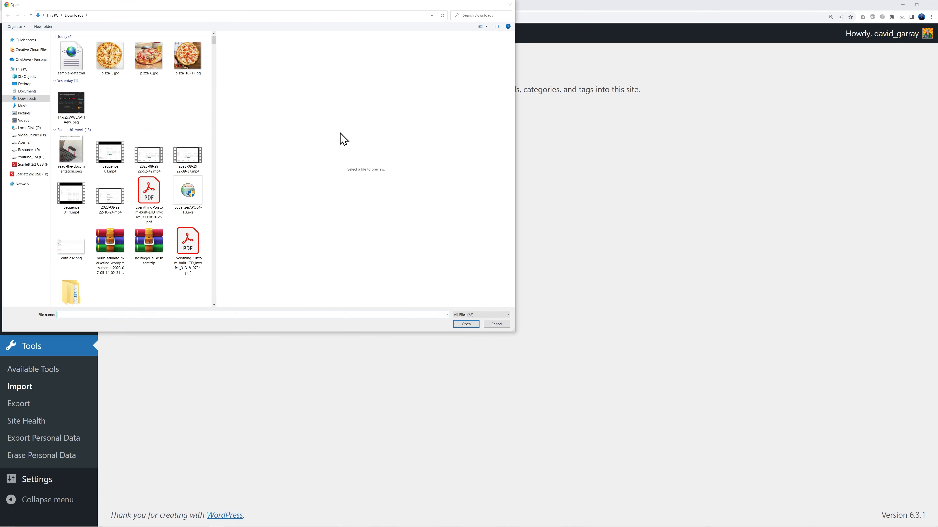
{"action": "left_click", "coordinate": [72, 61]}
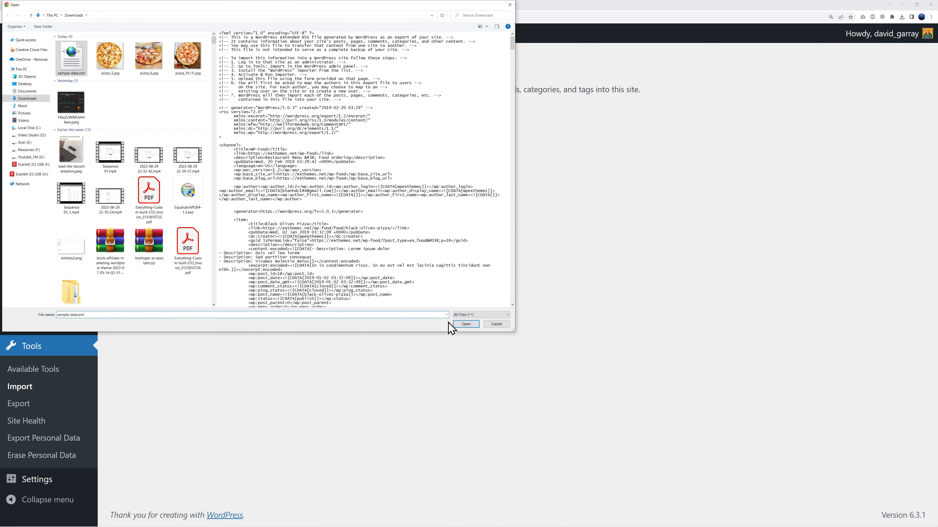
{"action": "left_click", "coordinate": [460, 324]}
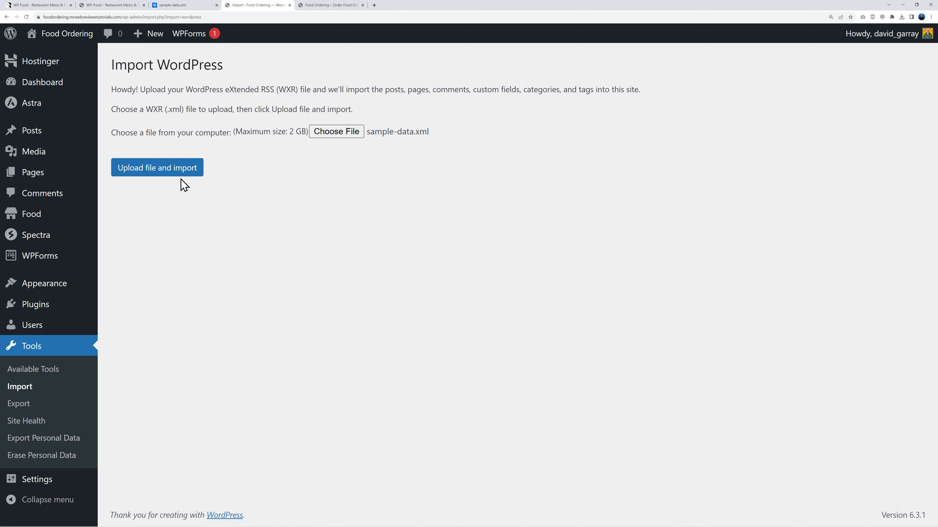
{"action": "left_click", "coordinate": [171, 172]}
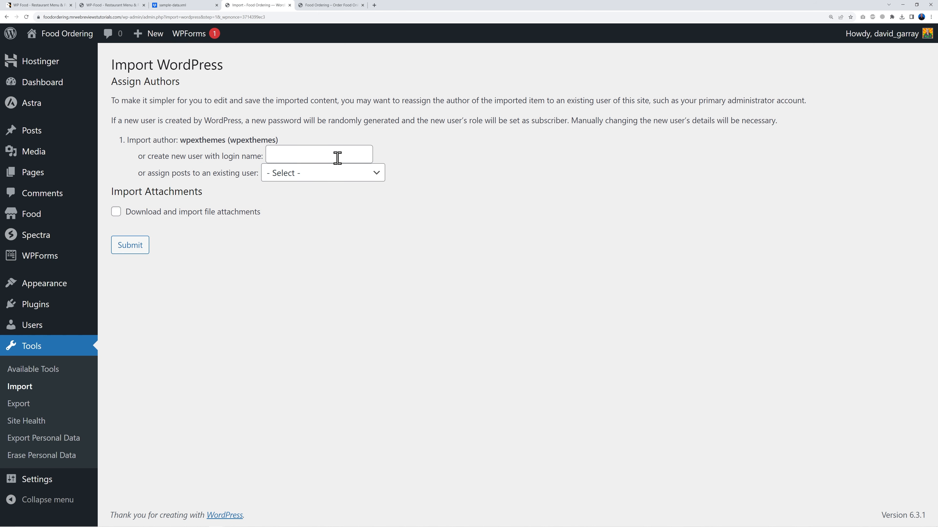
Step: Assign imported posts to the existing user, download attachments, and submit the import
{"action": "left_click", "coordinate": [336, 175]}
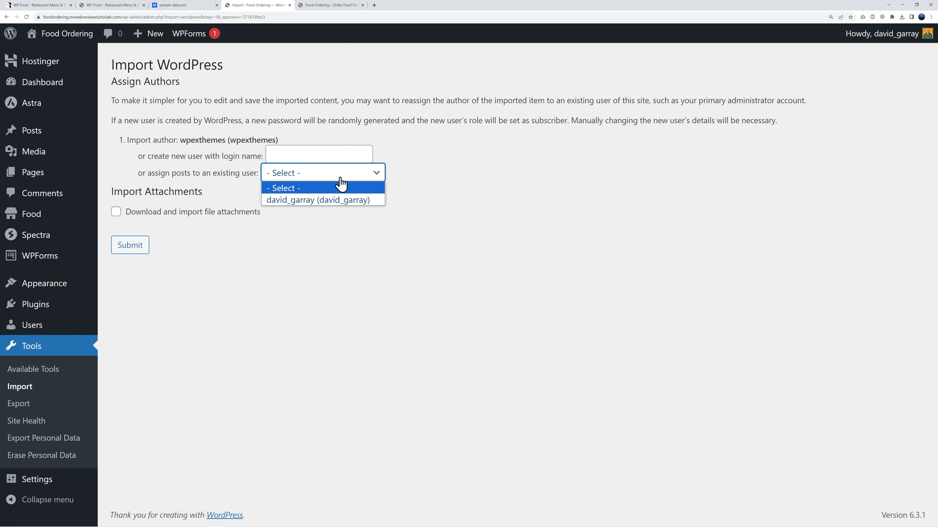
{"action": "left_click", "coordinate": [298, 201]}
{"action": "left_click", "coordinate": [116, 213]}
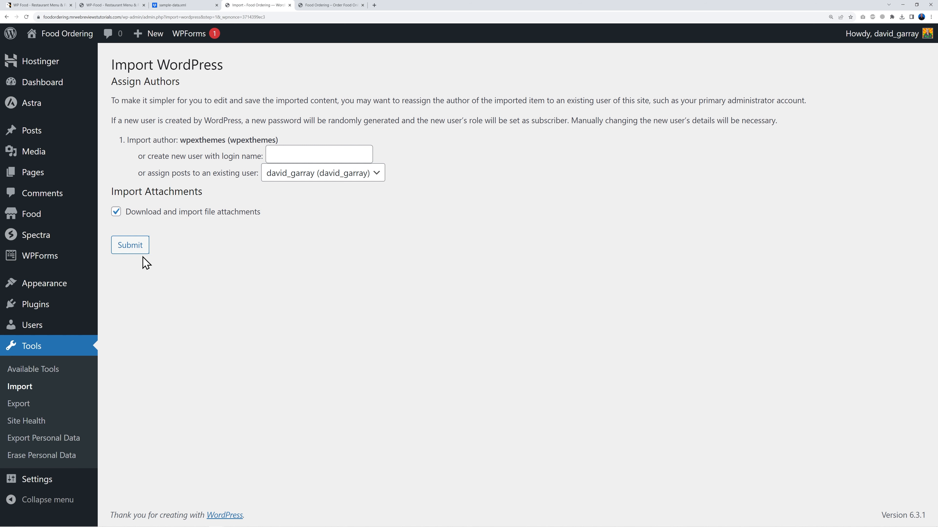
{"action": "left_click", "coordinate": [135, 251]}
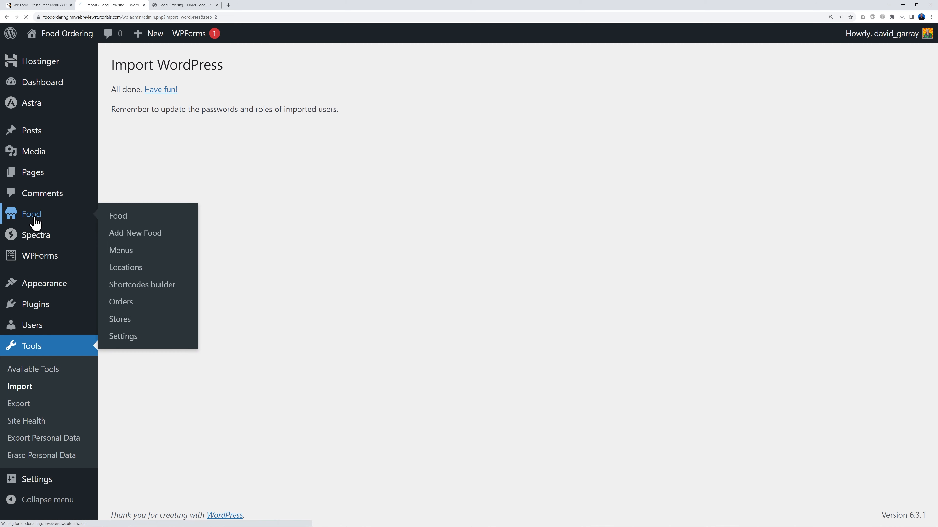
Step: Select all 23 imported foods in the Food list for Bulk Edit
{"action": "left_click", "coordinate": [26, 214]}
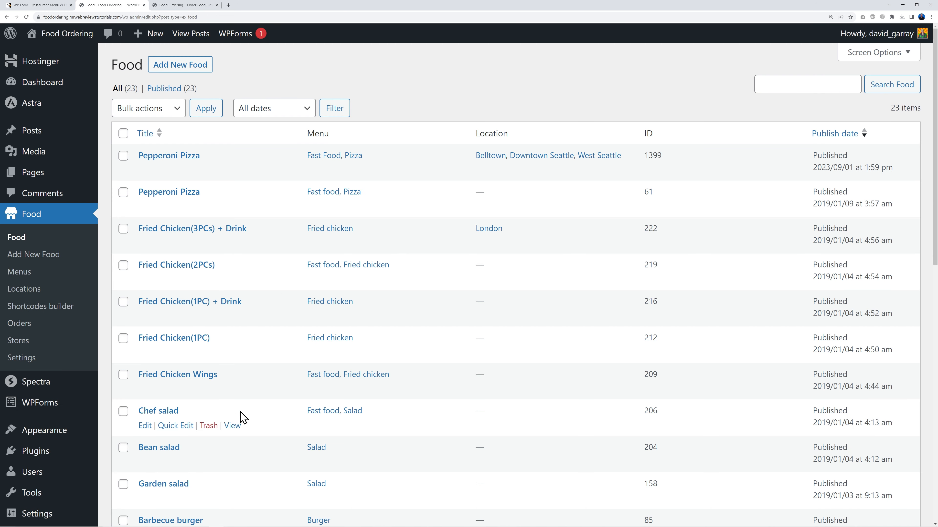
{"action": "scroll", "coordinate": [287, 400], "scroll_direction": "down", "scroll_amount": 5}
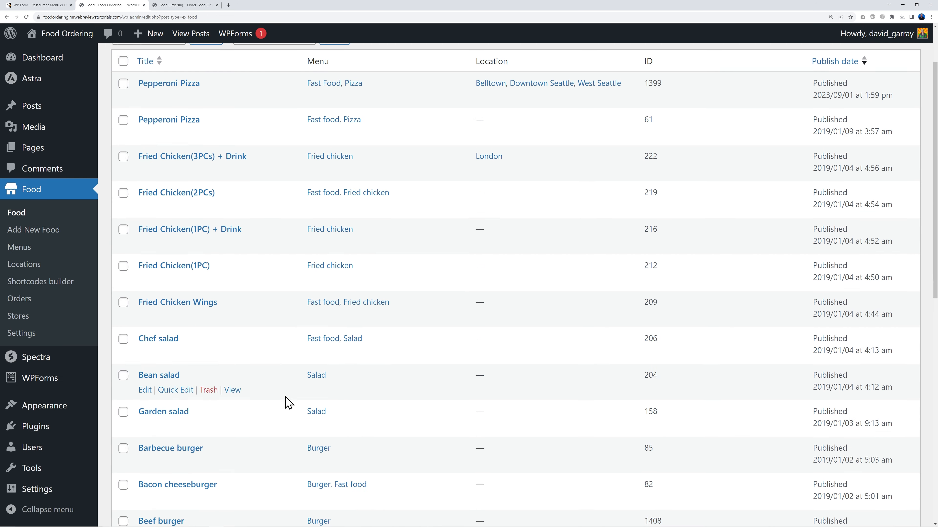
{"action": "scroll", "coordinate": [288, 402], "scroll_direction": "down", "scroll_amount": 5}
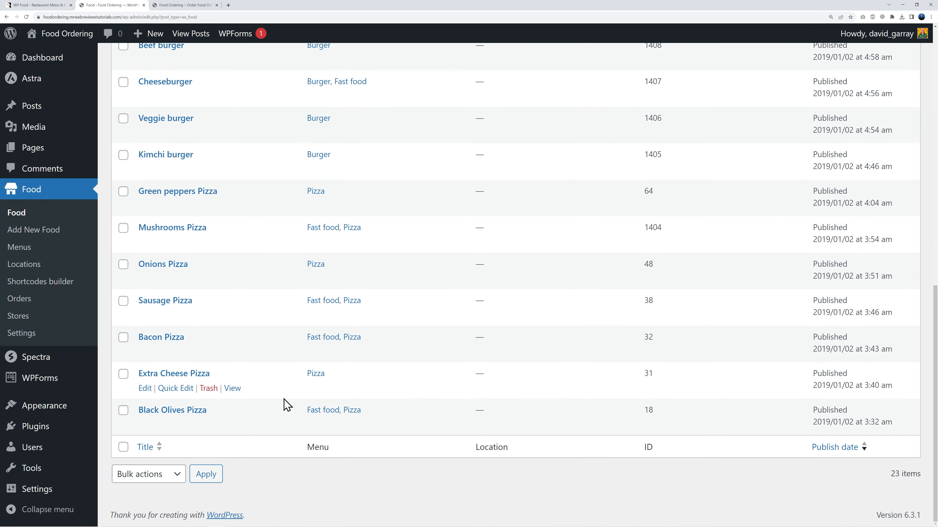
{"action": "scroll", "coordinate": [287, 407], "scroll_direction": "up", "scroll_amount": 10}
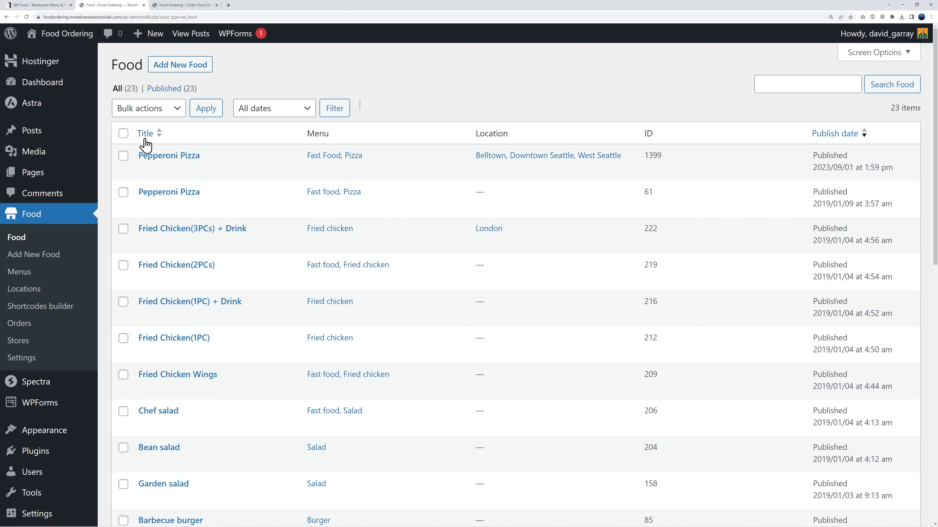
{"action": "left_click", "coordinate": [124, 134]}
{"action": "left_click", "coordinate": [177, 110]}
{"action": "left_click", "coordinate": [148, 132]}
{"action": "left_click", "coordinate": [206, 111]}
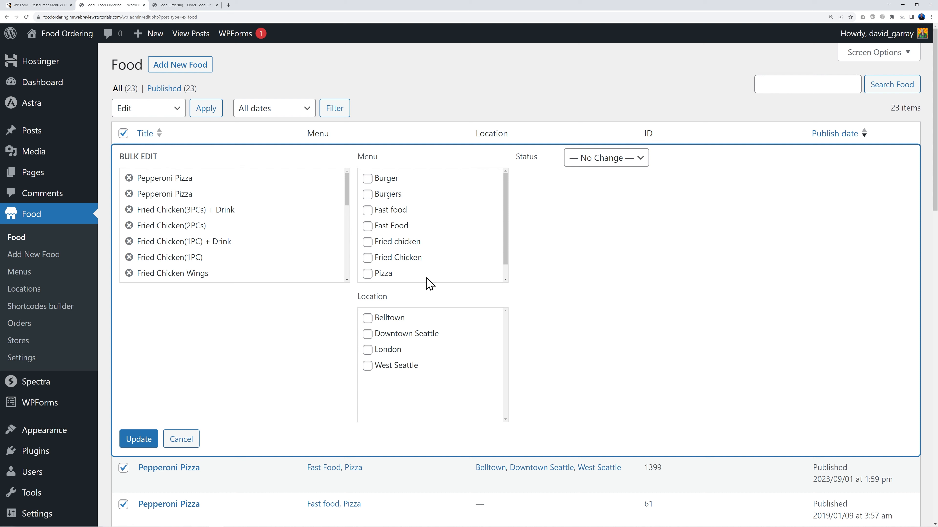
Step: Add West Seattle, Downtown Seattle and Belltown locations to all foods and update
{"action": "left_click", "coordinate": [367, 365]}
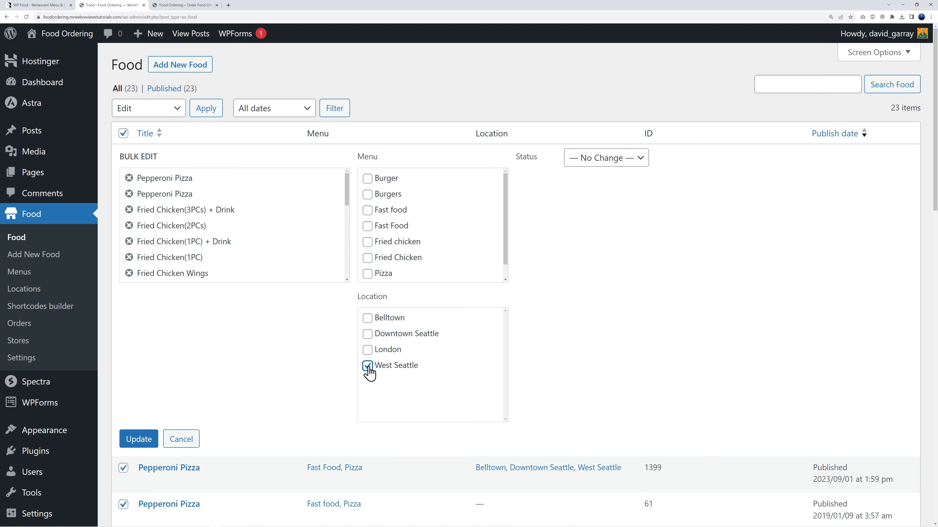
{"action": "left_click", "coordinate": [367, 334]}
{"action": "left_click", "coordinate": [368, 318]}
{"action": "left_click", "coordinate": [142, 440]}
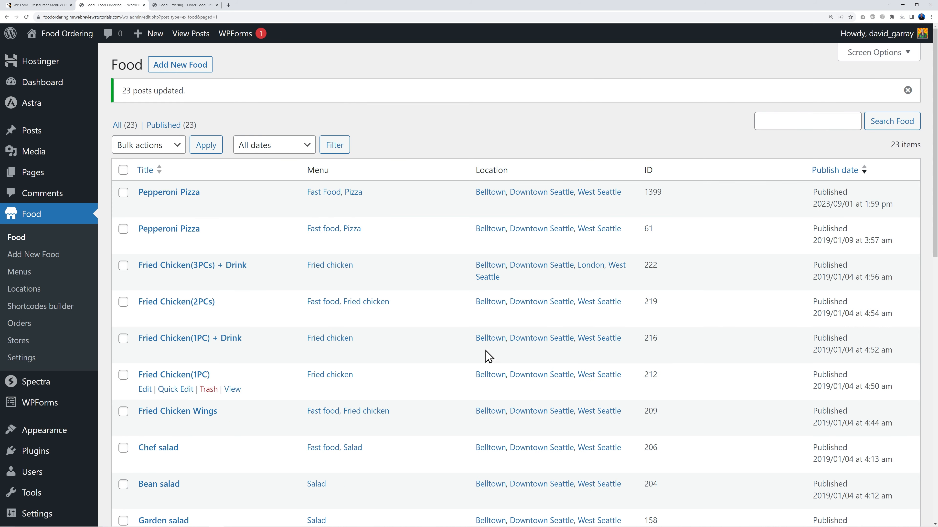
{"action": "key", "text": "ctrl+Tab"}
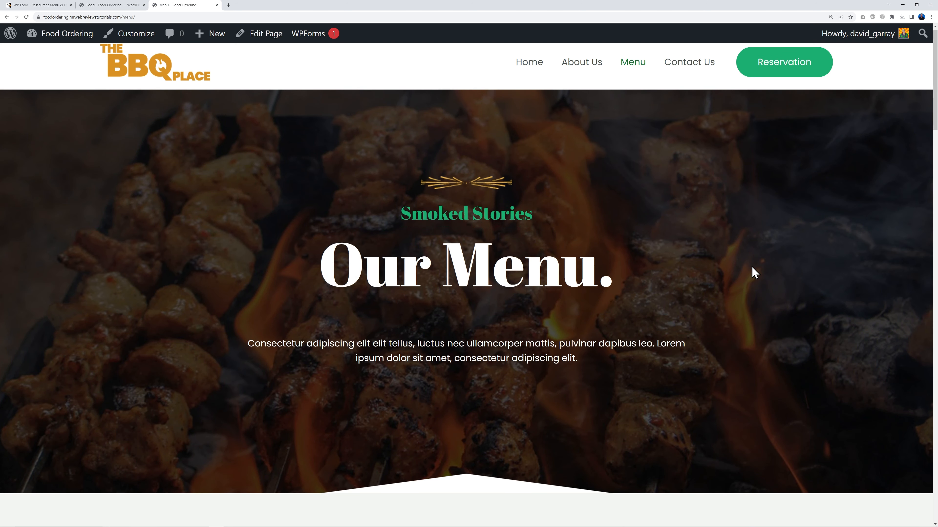
{"action": "scroll", "coordinate": [754, 273], "scroll_direction": "down", "scroll_amount": 12}
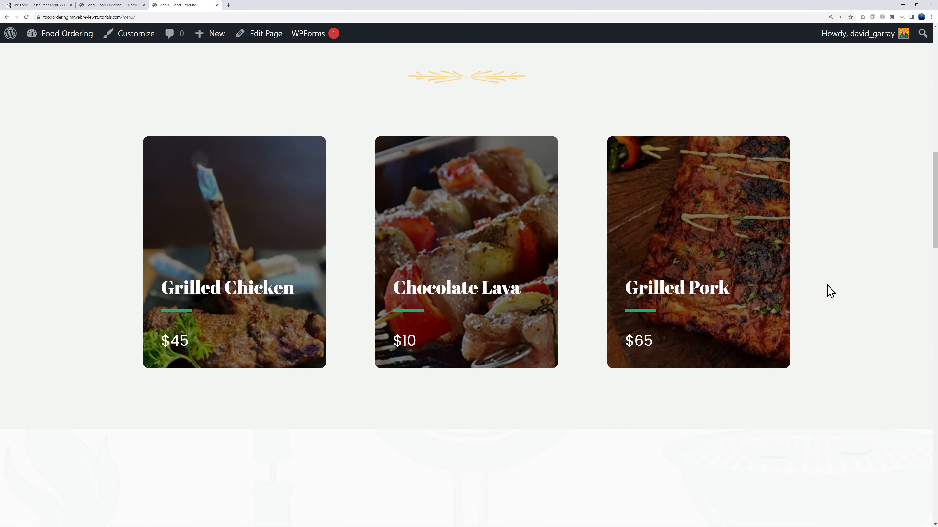
{"action": "scroll", "coordinate": [831, 291], "scroll_direction": "down", "scroll_amount": 15}
{"action": "scroll", "coordinate": [829, 290], "scroll_direction": "up", "scroll_amount": 20}
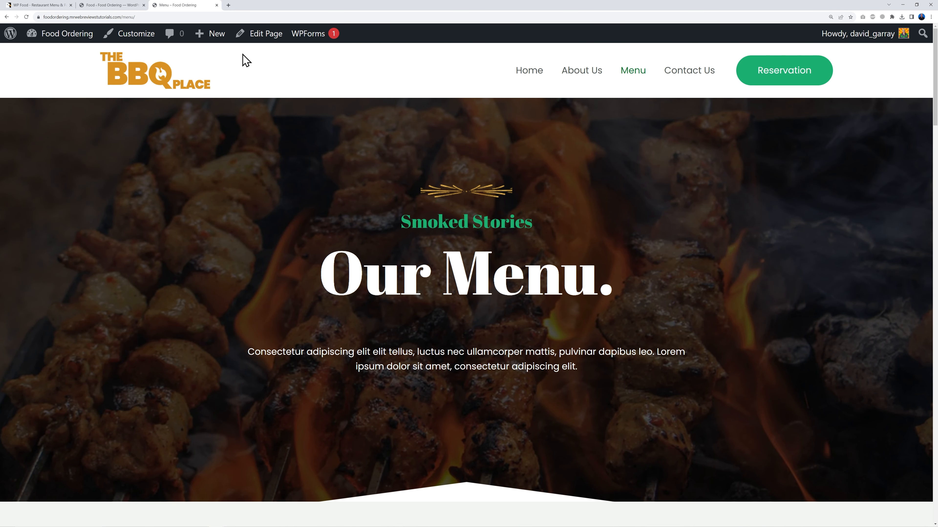
{"action": "left_click", "coordinate": [119, 7]}
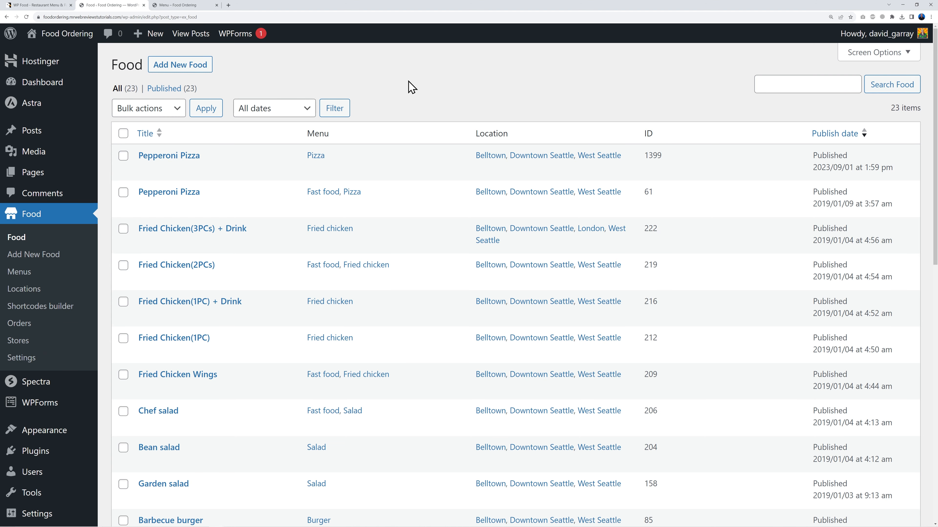
Step: Create a new shortcode titled MENU in the Shortcodes builder, keeping the Grid type
{"action": "left_click", "coordinate": [61, 314]}
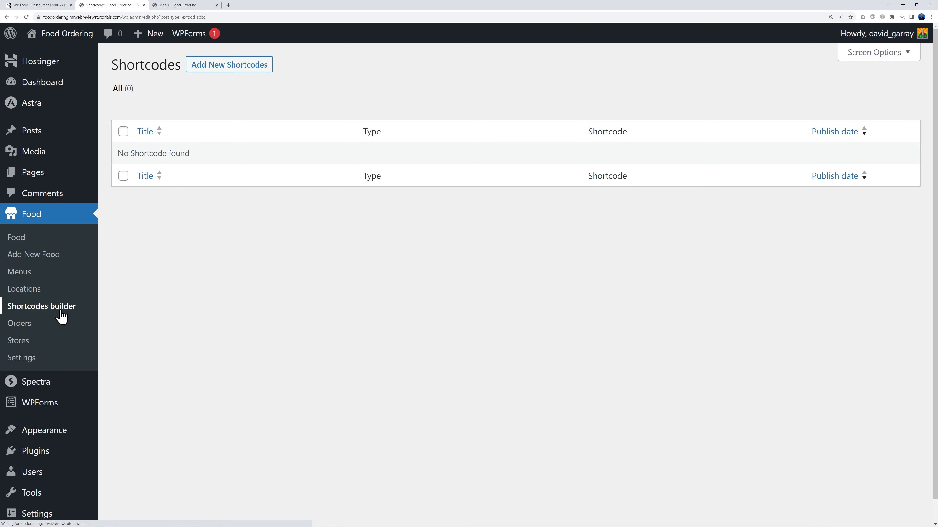
{"action": "left_click", "coordinate": [224, 72]}
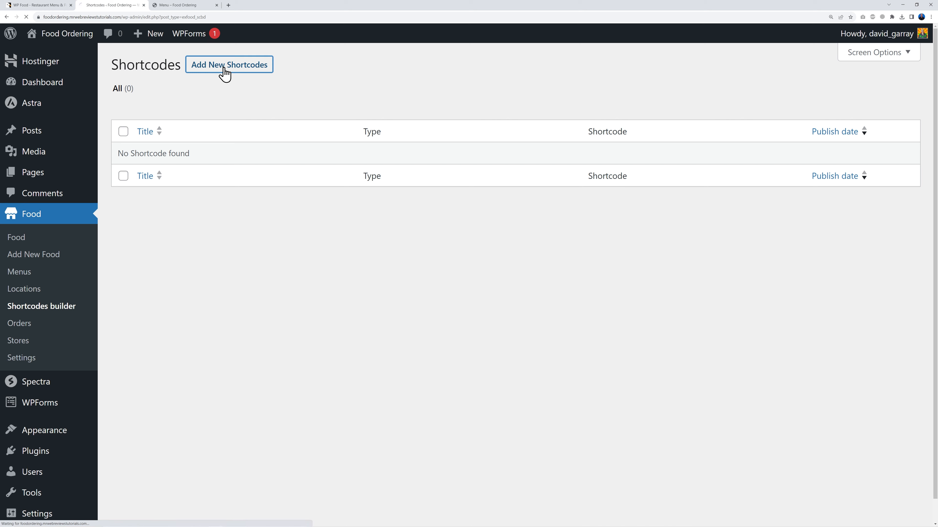
{"action": "type", "text": "MENU"}
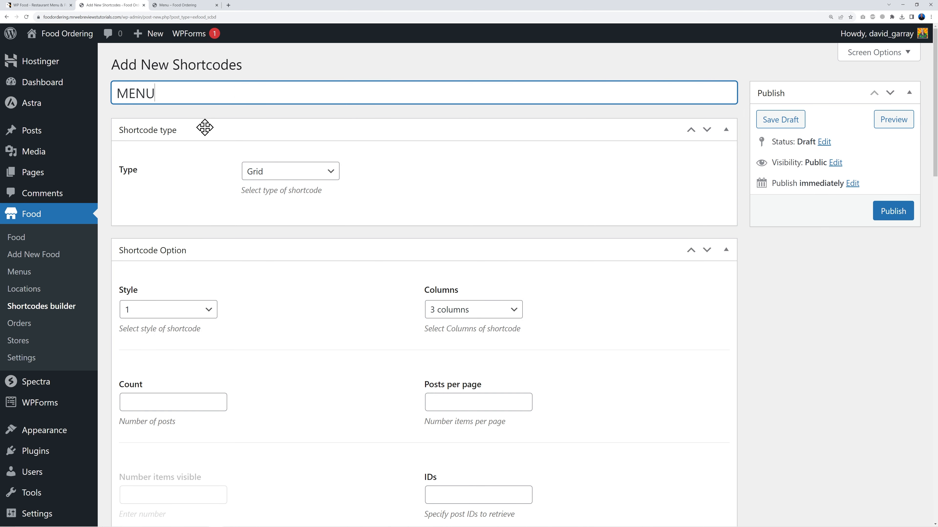
{"action": "left_click", "coordinate": [406, 192]}
{"action": "left_click", "coordinate": [329, 172]}
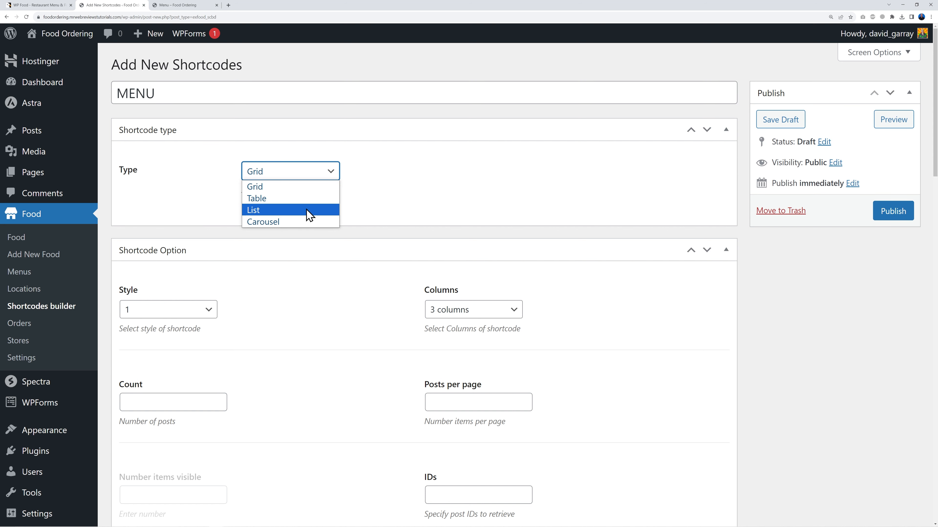
{"action": "left_click", "coordinate": [405, 205]}
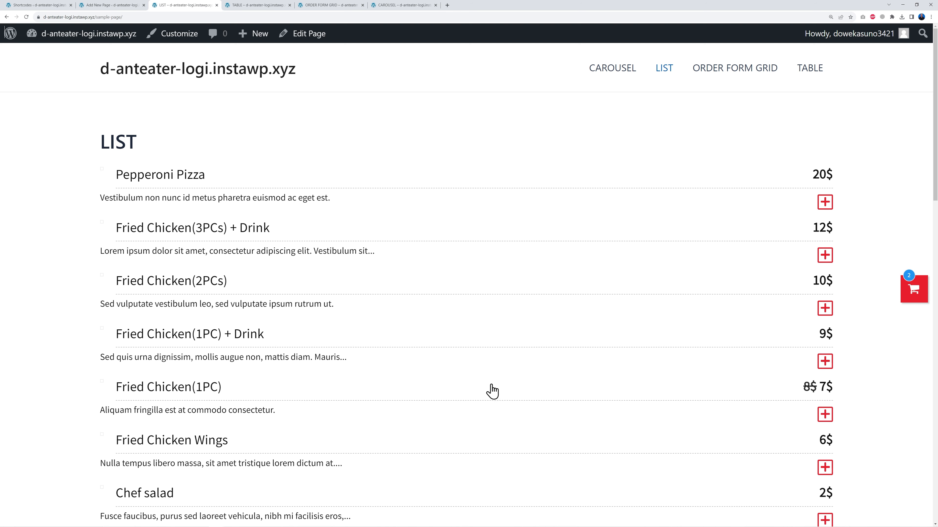
Step: On the LIST demo page, preview and close the Pepperoni Pizza details popup
{"action": "scroll", "coordinate": [487, 390], "scroll_direction": "down", "scroll_amount": 2}
{"action": "scroll", "coordinate": [484, 391], "scroll_direction": "up", "scroll_amount": 2}
{"action": "left_click", "coordinate": [824, 201]}
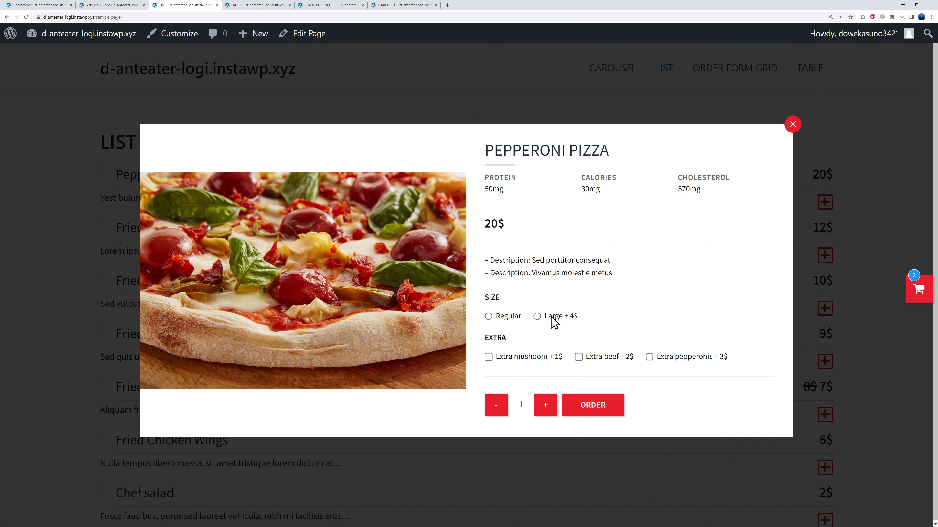
{"action": "left_click", "coordinate": [786, 129]}
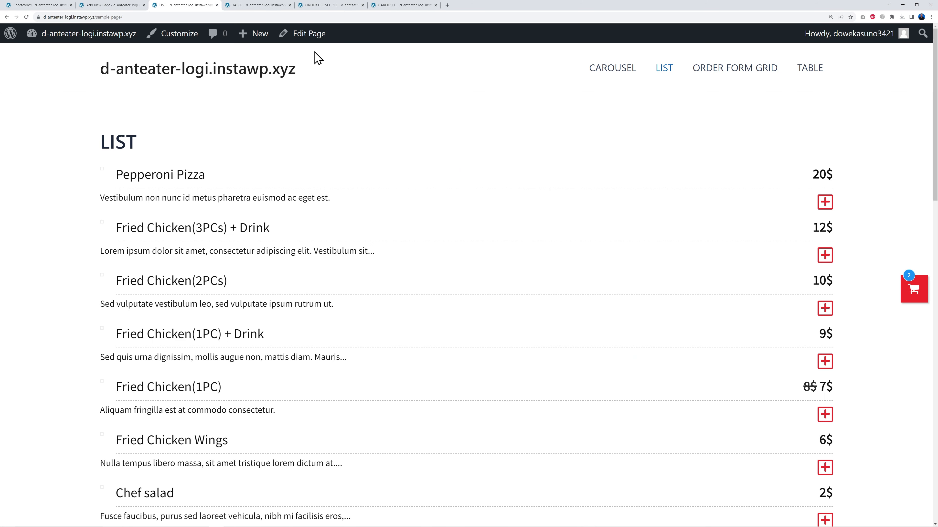
Step: Look over the TABLE and ORDER FORM GRID demo pages
{"action": "left_click", "coordinate": [263, 5]}
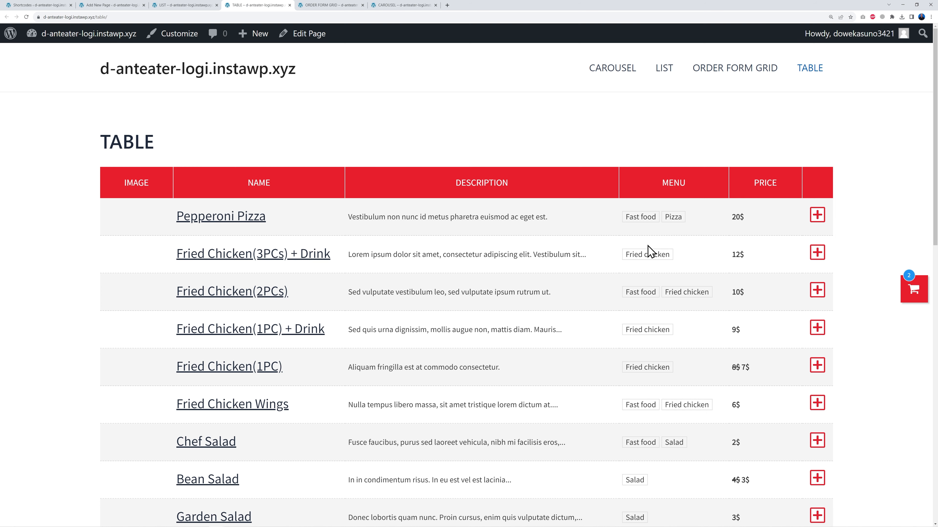
{"action": "left_click", "coordinate": [327, 6]}
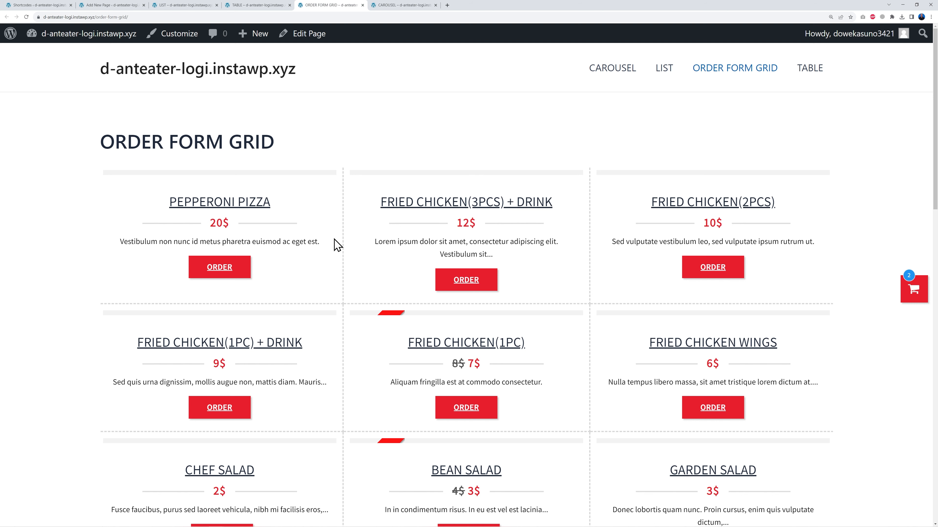
{"action": "scroll", "coordinate": [595, 257], "scroll_direction": "down", "scroll_amount": 1}
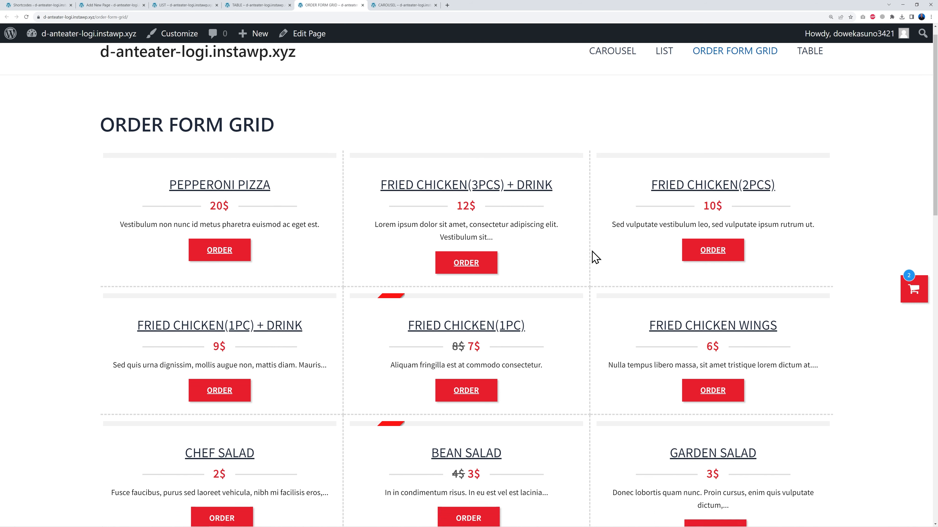
{"action": "scroll", "coordinate": [595, 257], "scroll_direction": "down", "scroll_amount": 12}
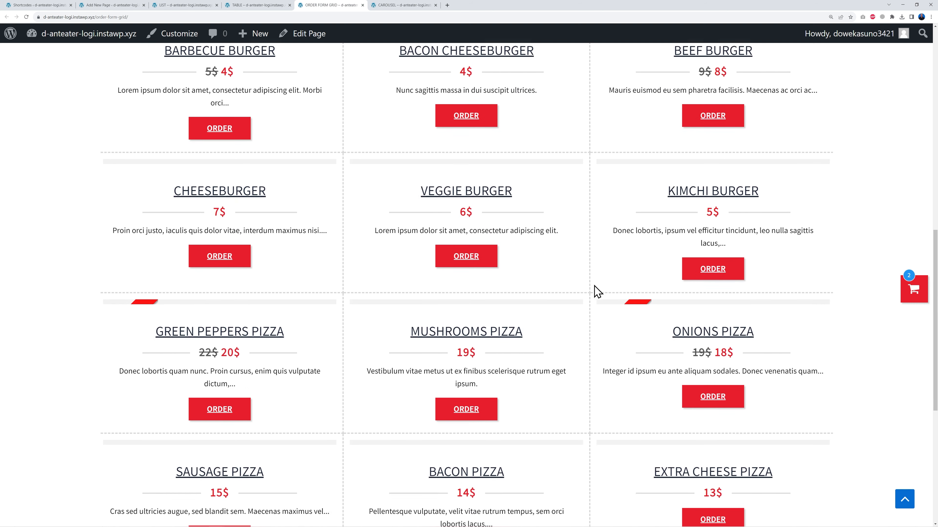
{"action": "scroll", "coordinate": [596, 292], "scroll_direction": "up", "scroll_amount": 15}
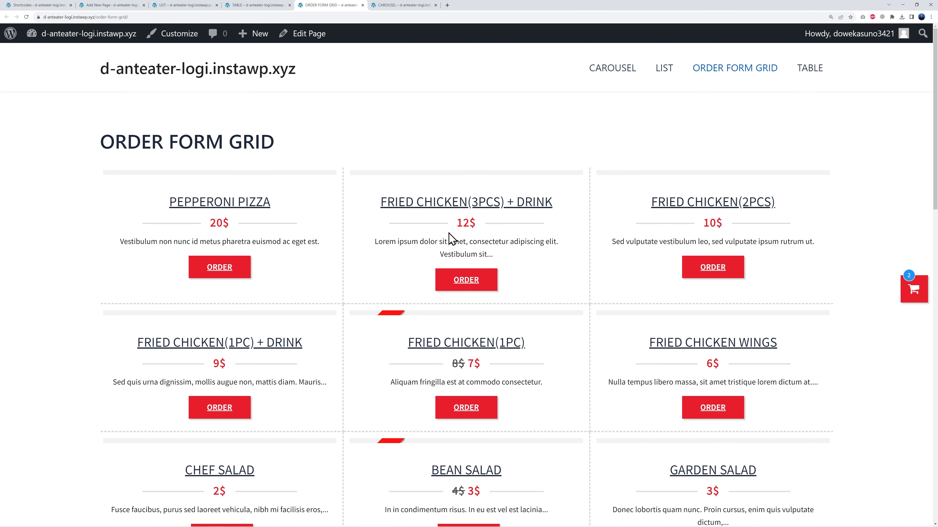
Step: Step through the CAROUSEL demo's slides past the burgers to the pizzas
{"action": "left_click", "coordinate": [405, 5]}
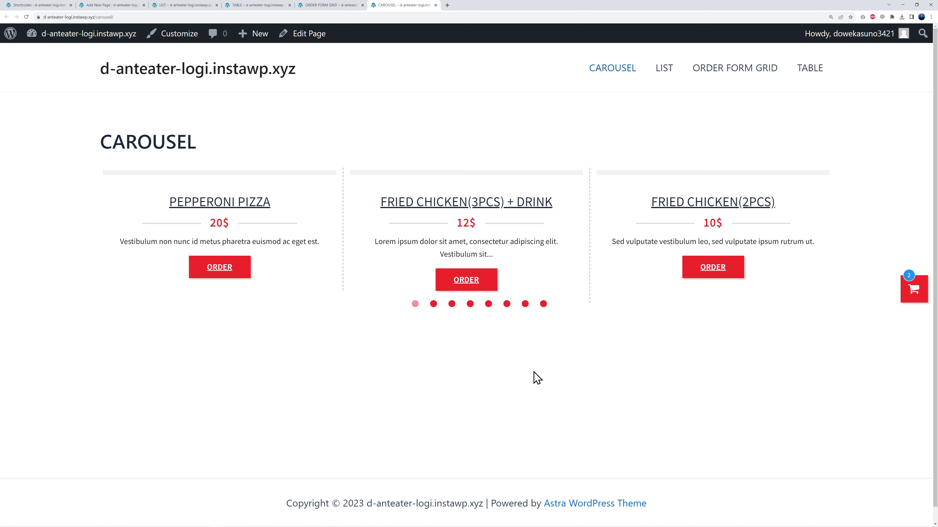
{"action": "left_click", "coordinate": [433, 305]}
{"action": "left_click", "coordinate": [452, 305]}
{"action": "left_click", "coordinate": [470, 306]}
{"action": "left_click", "coordinate": [489, 306]}
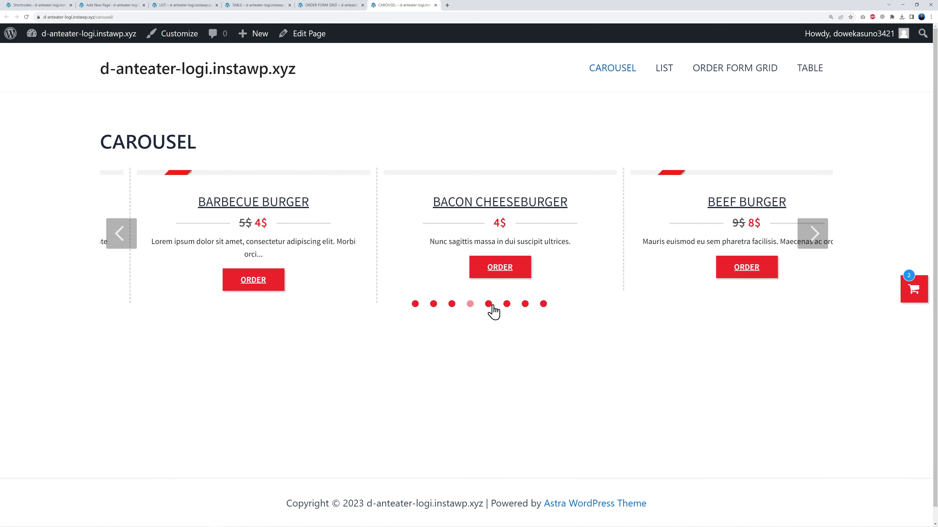
{"action": "left_click", "coordinate": [506, 304]}
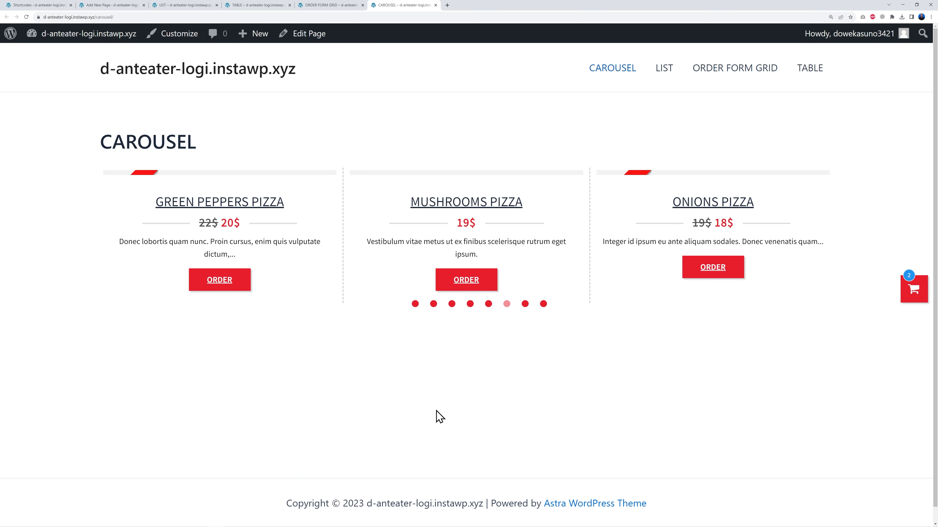
Step: Flip back through ORDER FORM GRID and LIST, ending on the TABLE page
{"action": "left_click", "coordinate": [334, 6]}
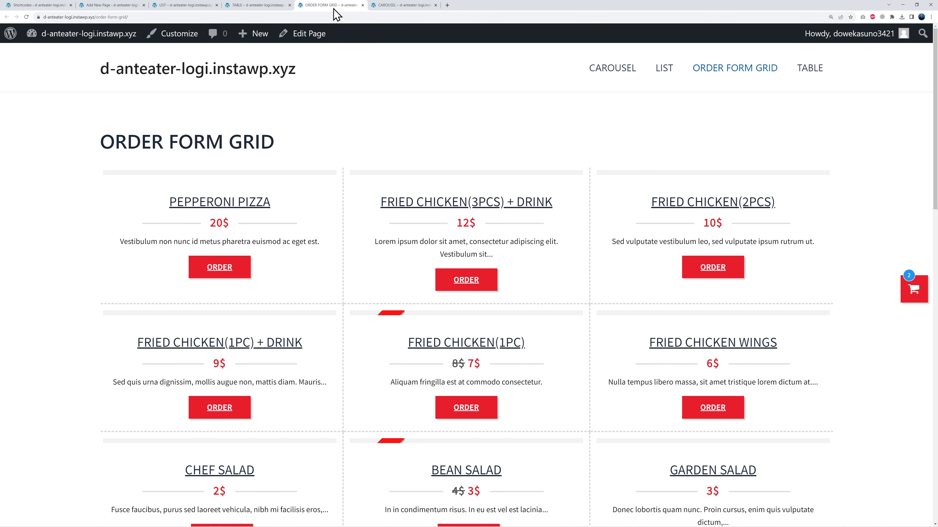
{"action": "left_click", "coordinate": [259, 8]}
{"action": "left_click", "coordinate": [188, 11]}
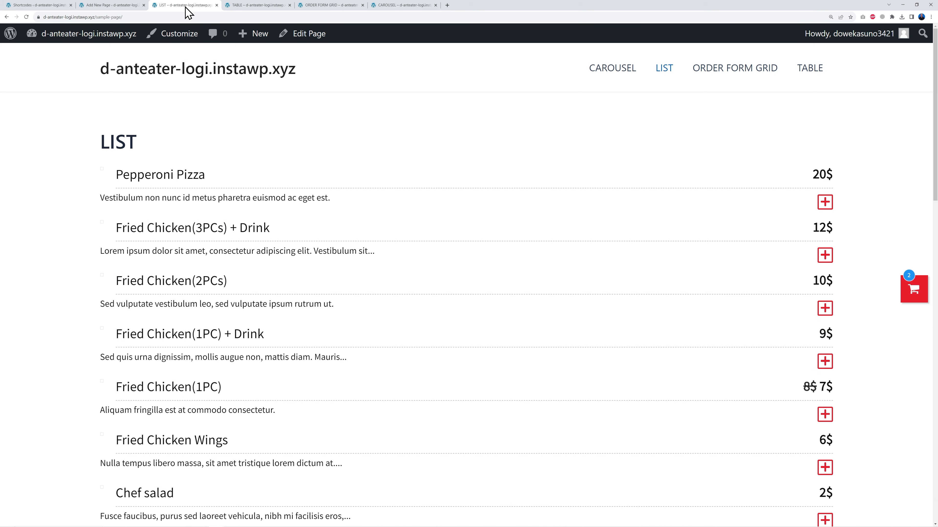
{"action": "left_click", "coordinate": [256, 9]}
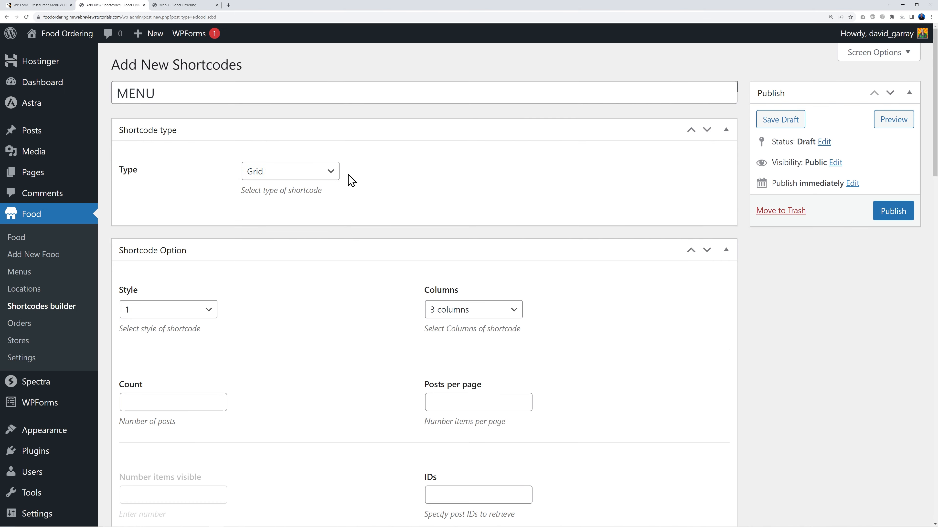
Step: Set the MENU shortcode type to Table, keeping style 1
{"action": "left_click", "coordinate": [330, 172]}
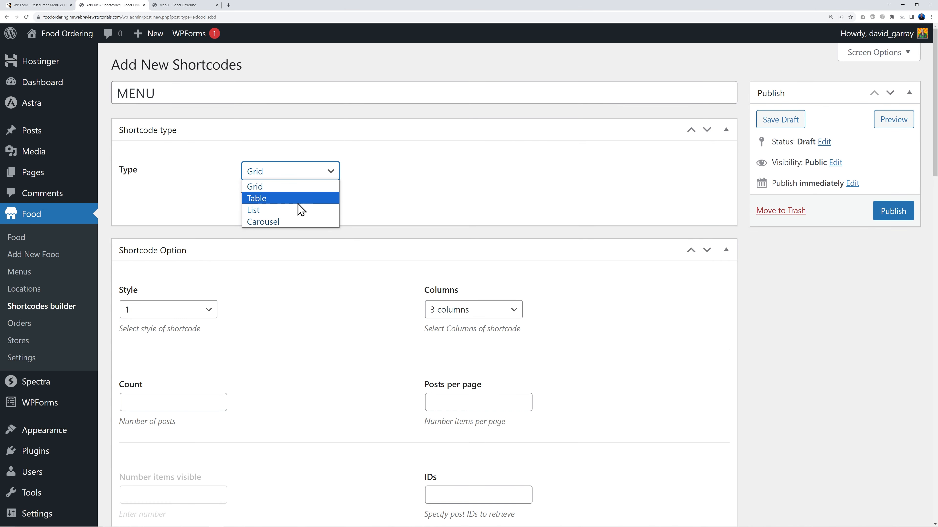
{"action": "left_click", "coordinate": [291, 199]}
{"action": "scroll", "coordinate": [753, 362], "scroll_direction": "down", "scroll_amount": 3}
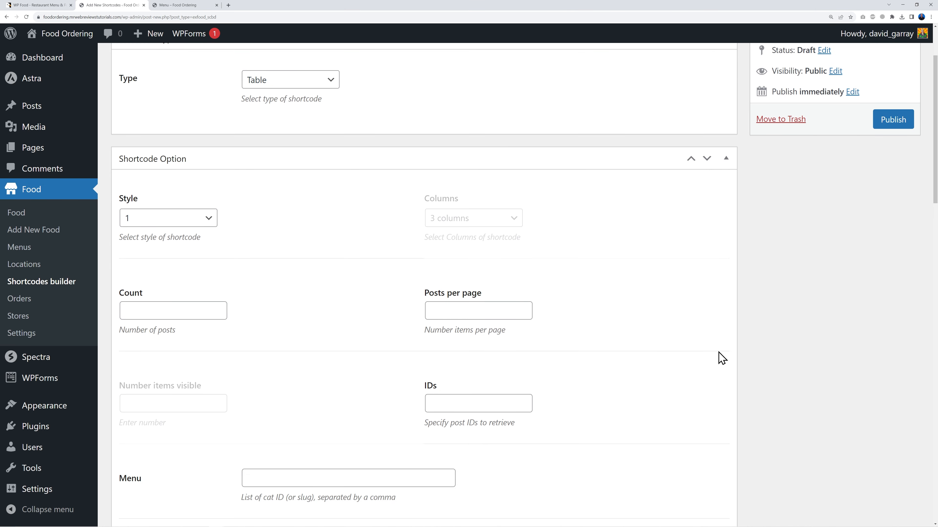
{"action": "left_click", "coordinate": [207, 219]}
{"action": "left_click", "coordinate": [267, 229]}
Step: Set Count to 50 and Posts per page to 25, keeping descending order
{"action": "scroll", "coordinate": [256, 232], "scroll_direction": "down", "scroll_amount": 1}
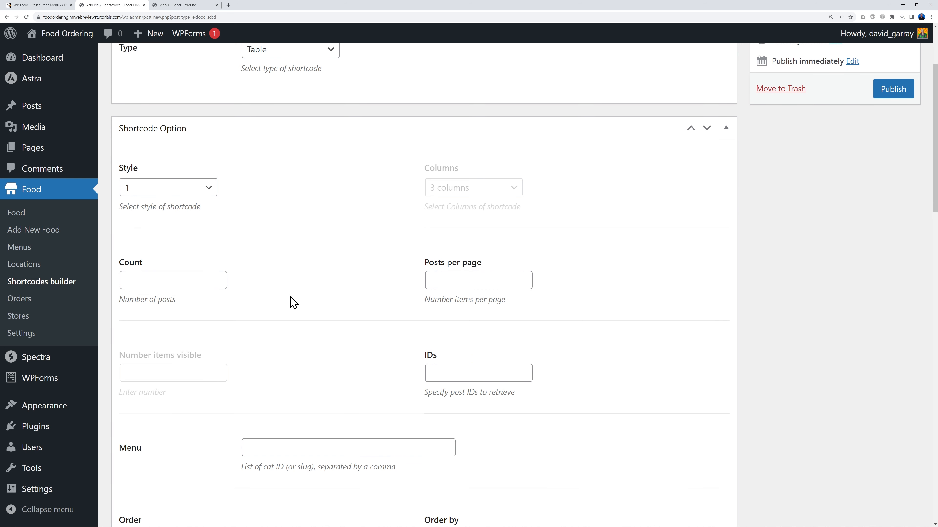
{"action": "left_click", "coordinate": [169, 280]}
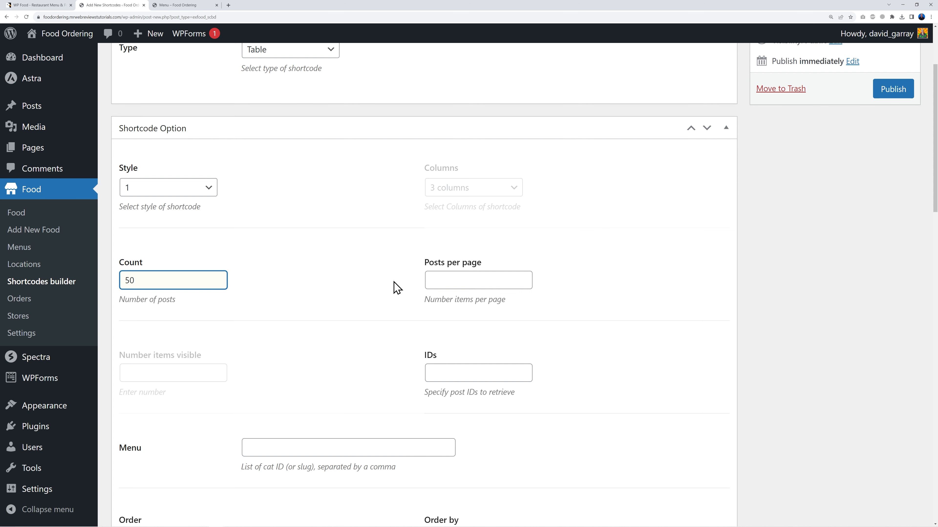
{"action": "left_click", "coordinate": [434, 278]}
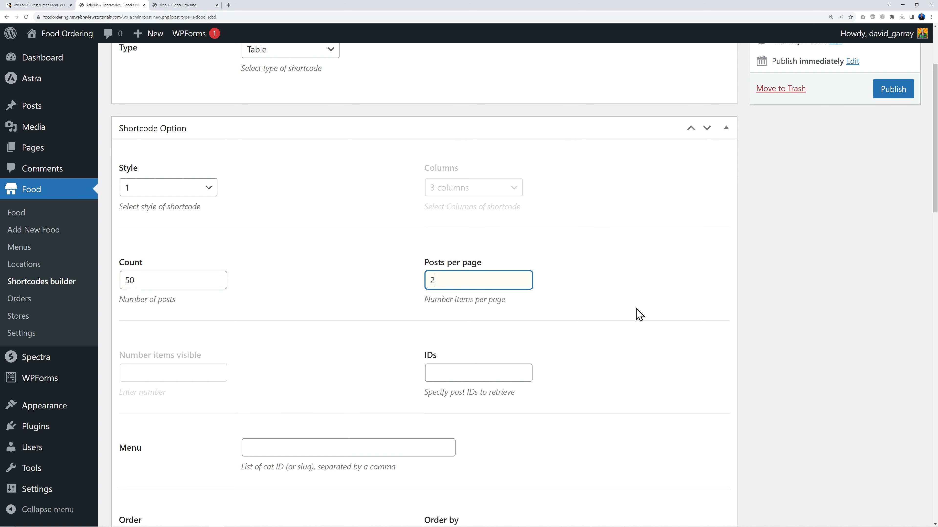
{"action": "left_click", "coordinate": [527, 371]}
{"action": "scroll", "coordinate": [646, 351], "scroll_direction": "down", "scroll_amount": 6}
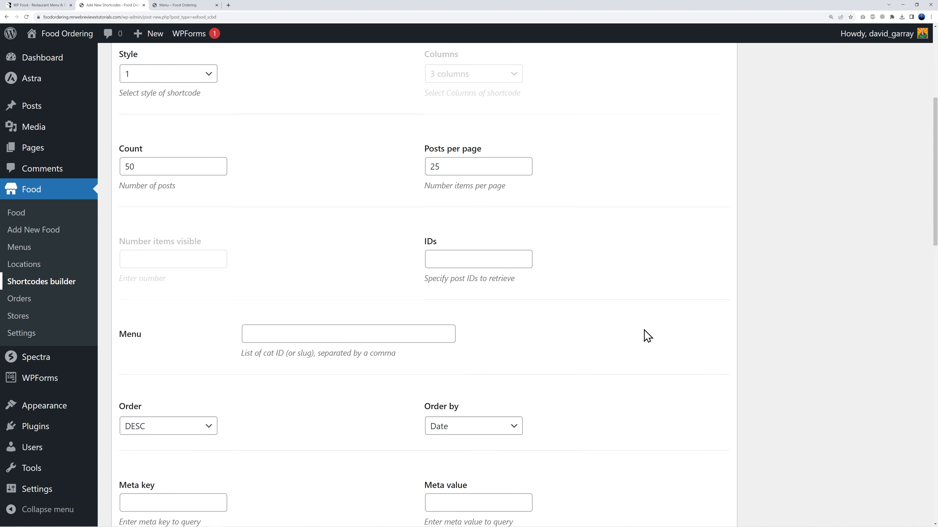
{"action": "left_click", "coordinate": [209, 270]}
{"action": "left_click", "coordinate": [210, 275]}
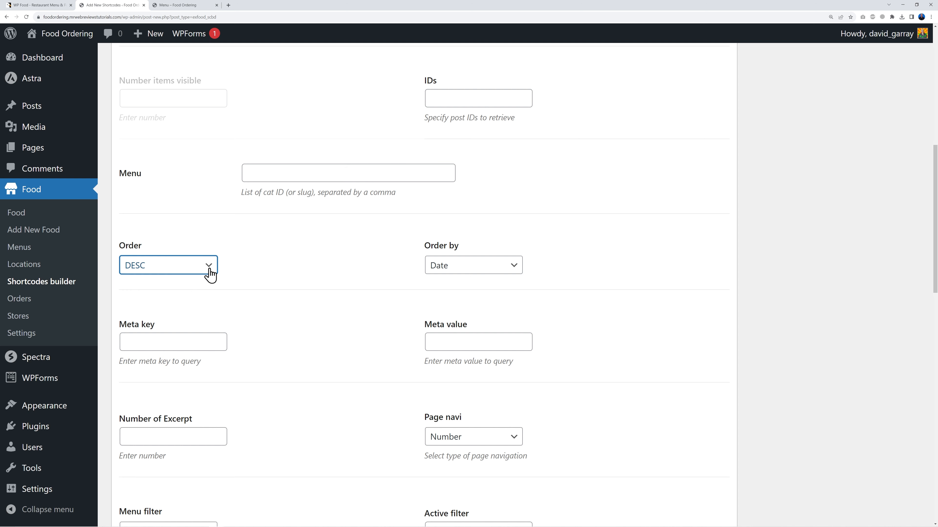
Step: Switch Page navi from numbered pages to Load more
{"action": "scroll", "coordinate": [666, 305], "scroll_direction": "down", "scroll_amount": 5}
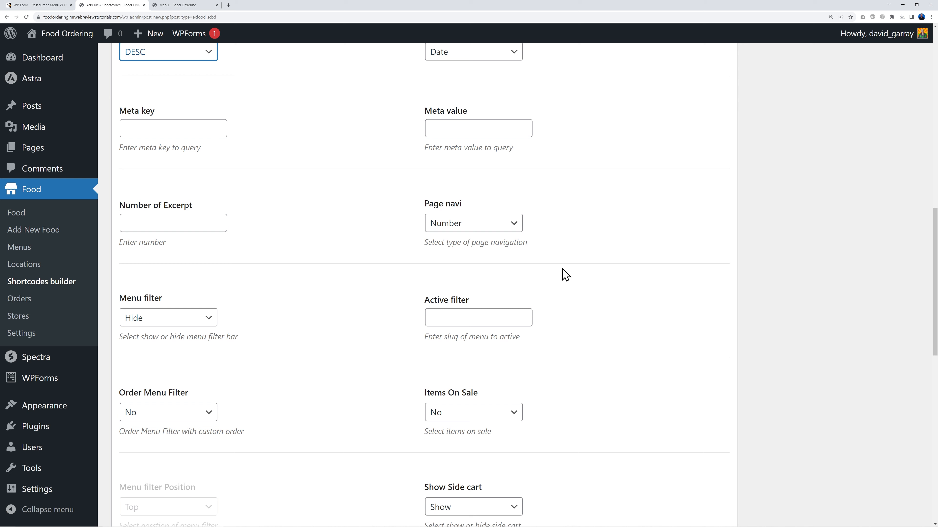
{"action": "left_click", "coordinate": [515, 228]}
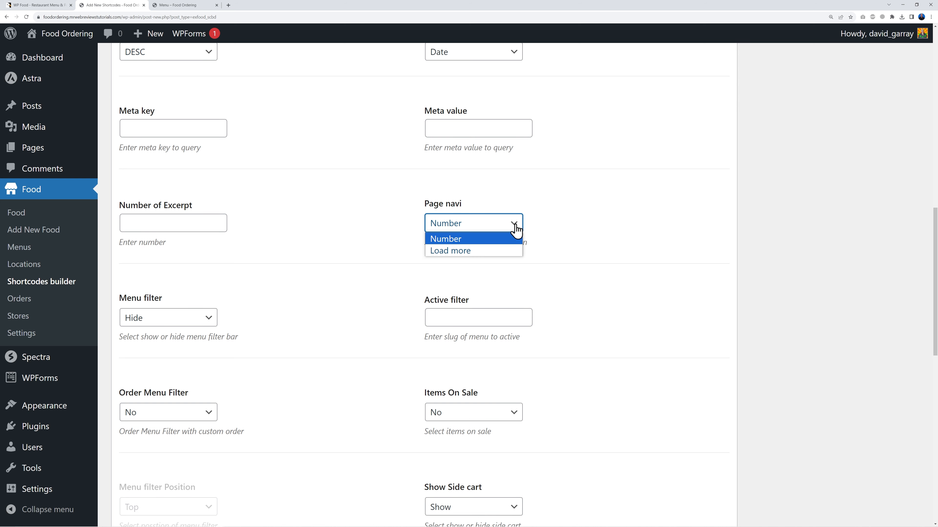
{"action": "left_click", "coordinate": [516, 229]}
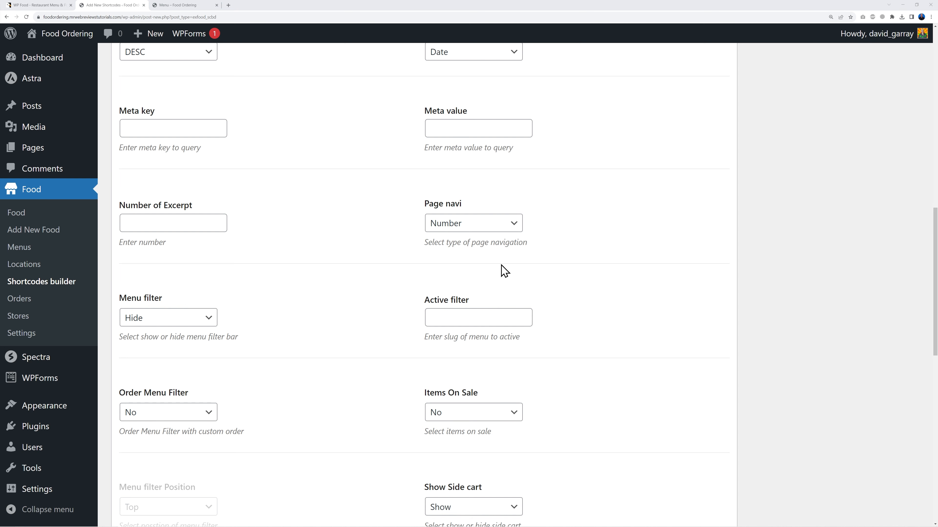
{"action": "left_click", "coordinate": [505, 228]}
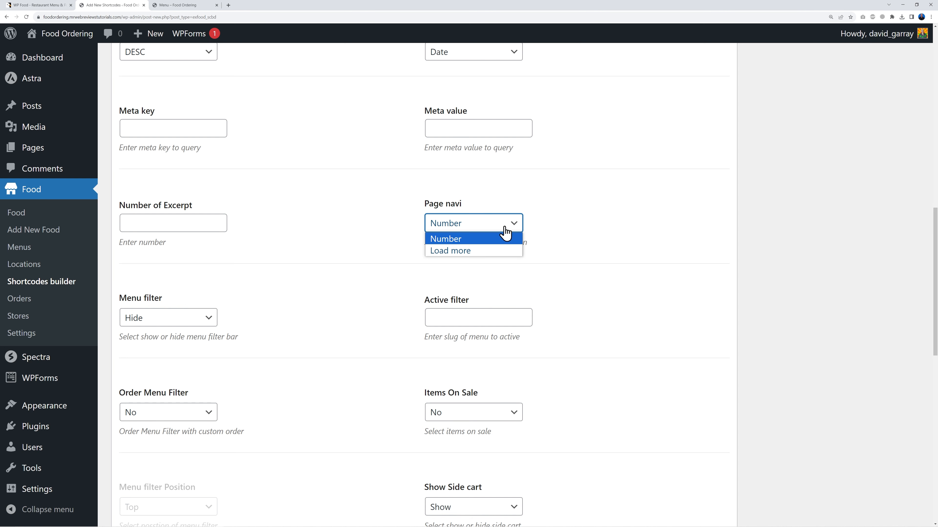
{"action": "left_click", "coordinate": [469, 252]}
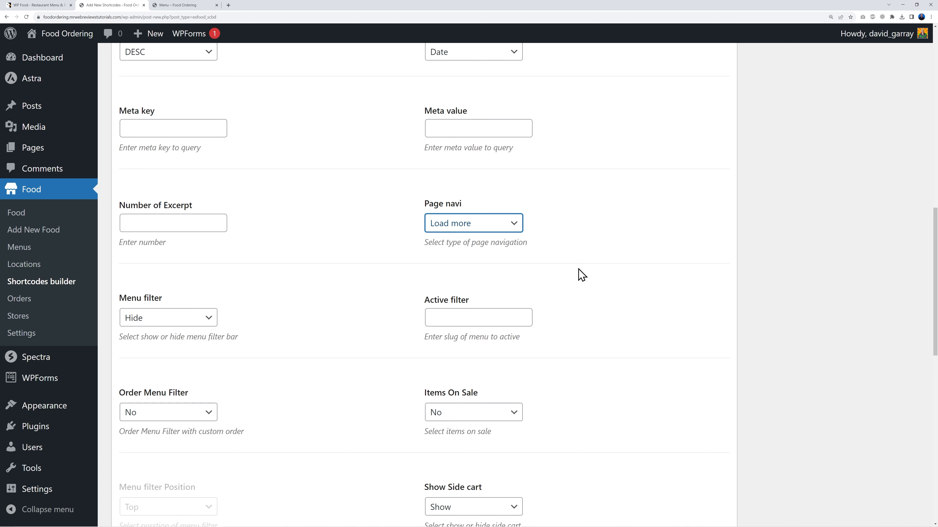
Step: Keep the side cart shown, set Enable modal to Yes, and publish the shortcode
{"action": "scroll", "coordinate": [583, 297], "scroll_direction": "down", "scroll_amount": 6}
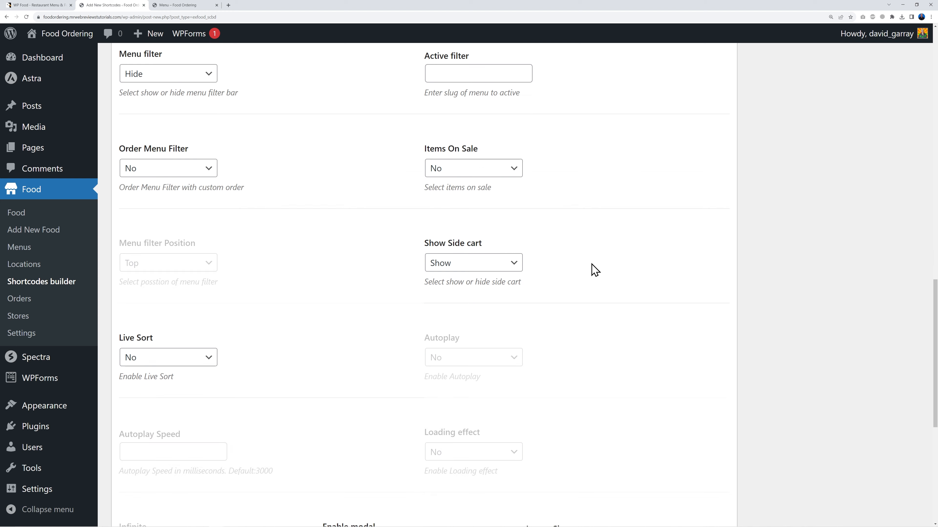
{"action": "left_click", "coordinate": [513, 267]}
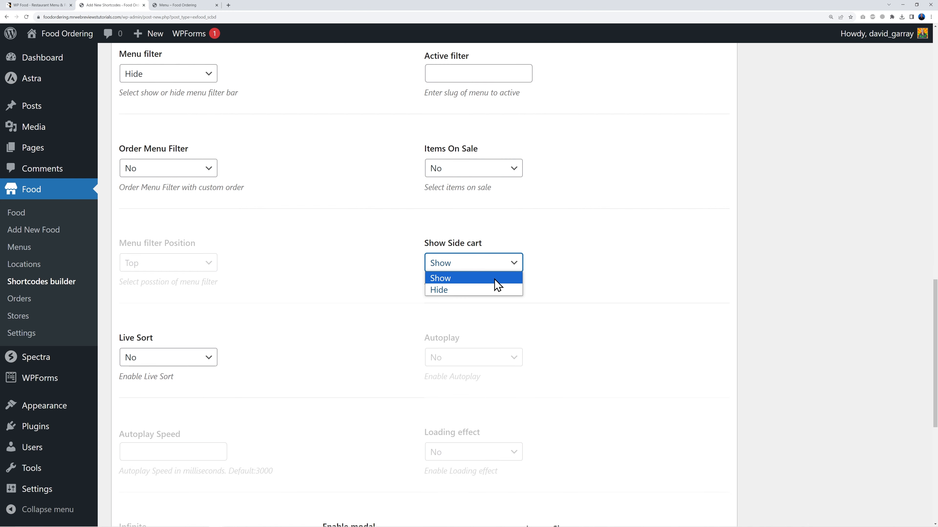
{"action": "left_click", "coordinate": [495, 280]}
{"action": "scroll", "coordinate": [563, 282], "scroll_direction": "down", "scroll_amount": 5}
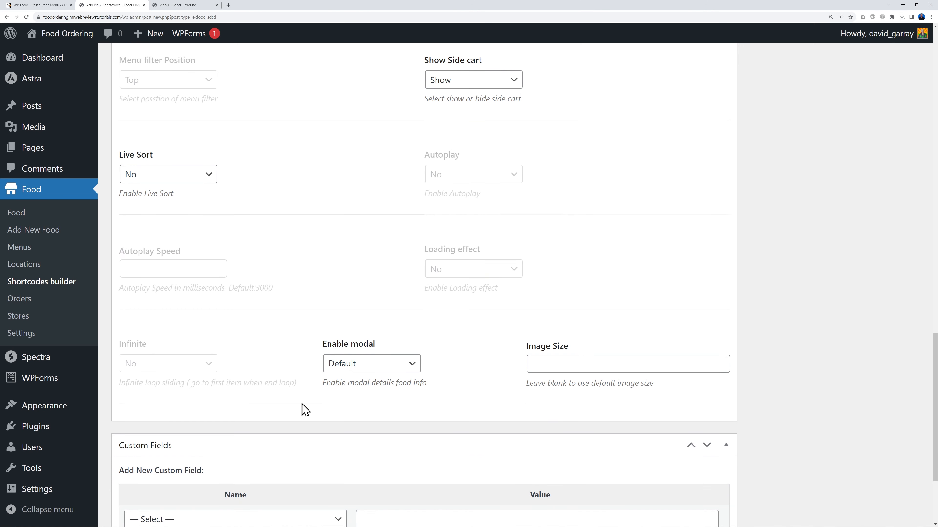
{"action": "left_click", "coordinate": [417, 366]}
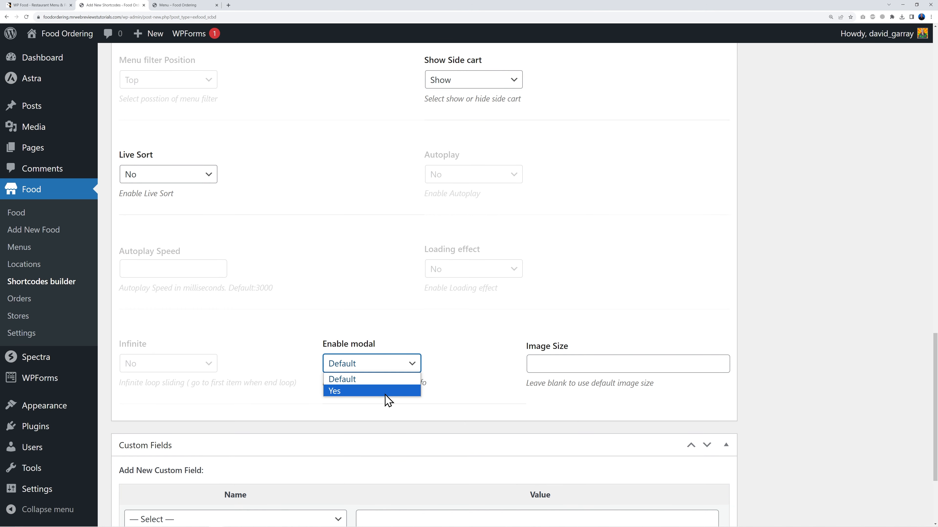
{"action": "left_click", "coordinate": [360, 391]}
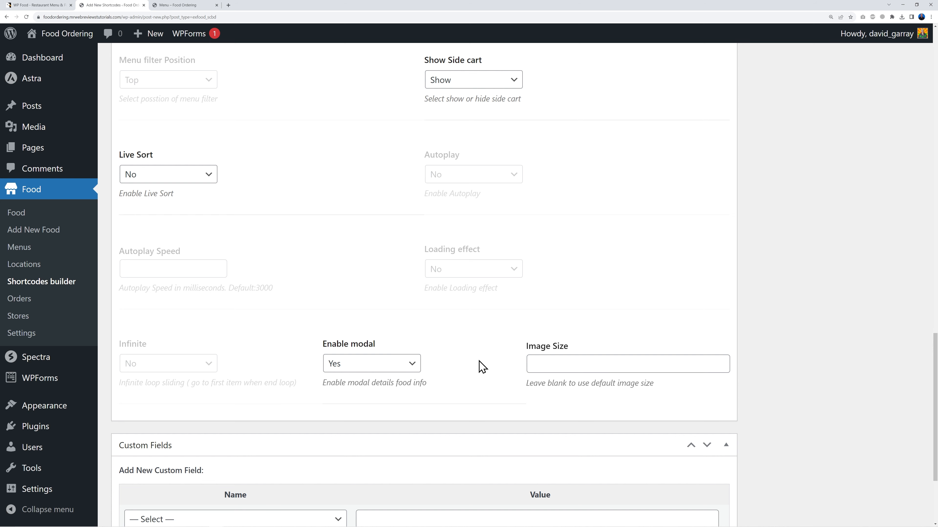
{"action": "scroll", "coordinate": [482, 367], "scroll_direction": "up", "scroll_amount": 20}
{"action": "left_click", "coordinate": [883, 216]}
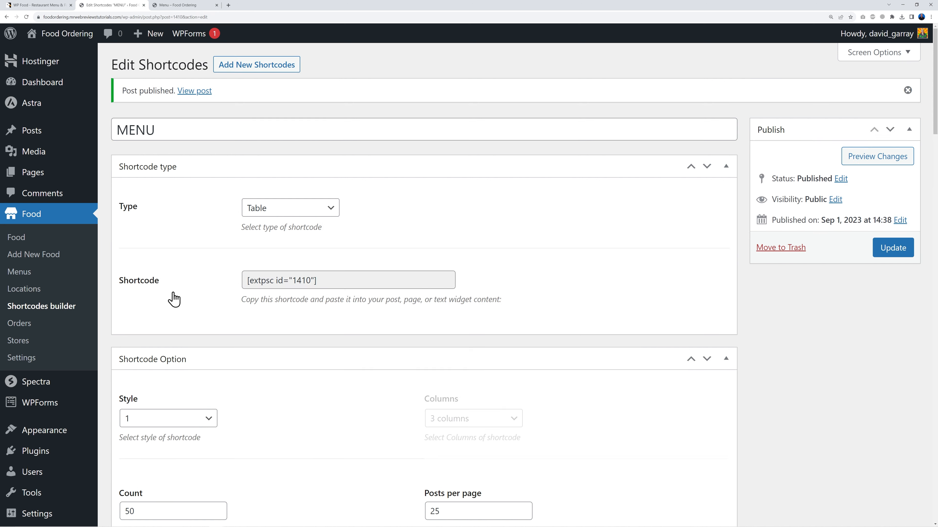
Step: Copy the MENU shortcode text from the Shortcodes builder list
{"action": "left_click", "coordinate": [60, 316]}
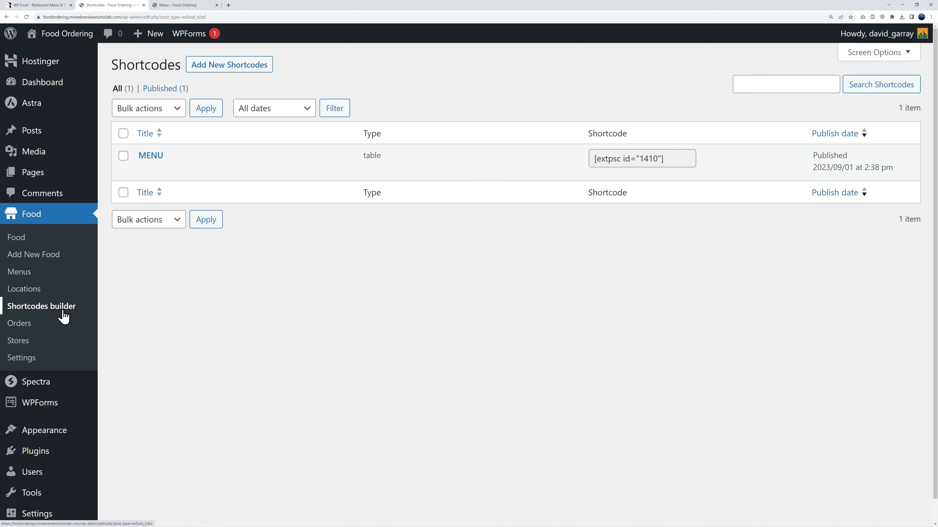
{"action": "left_click_drag", "start_coordinate": [594, 159], "coordinate": [693, 157]}
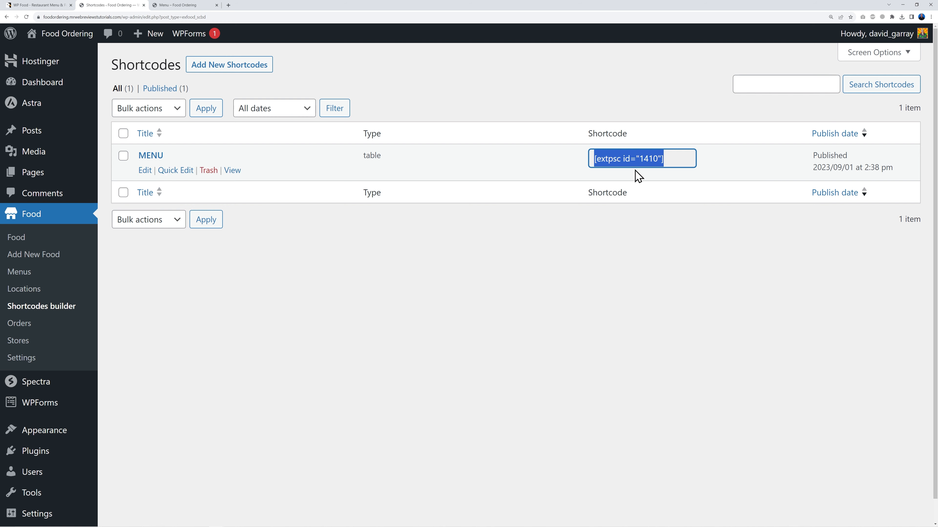
{"action": "left_click", "coordinate": [207, 5]}
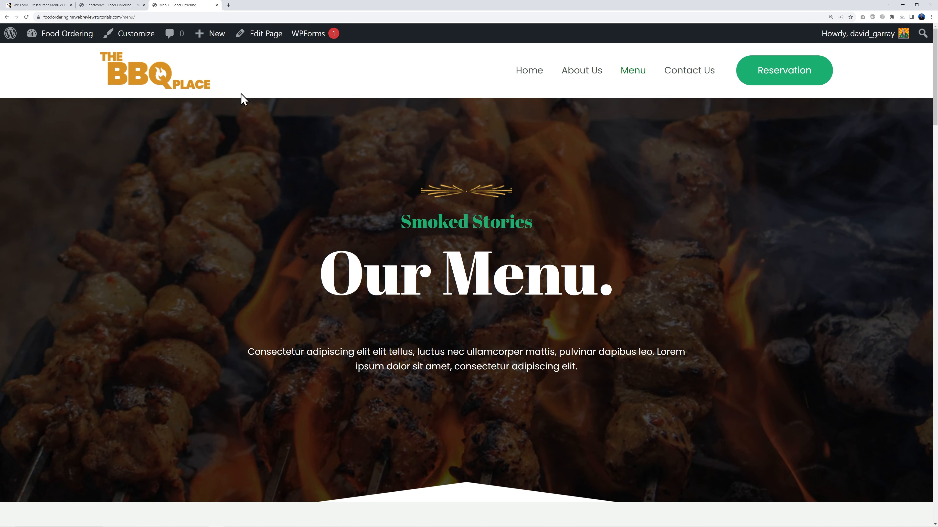
{"action": "left_click", "coordinate": [112, 5]}
{"action": "left_click", "coordinate": [349, 299]}
Step: Open Pages > All Pages in a new browser tab and switch to it
{"action": "mouse_move", "coordinate": [38, 181]}
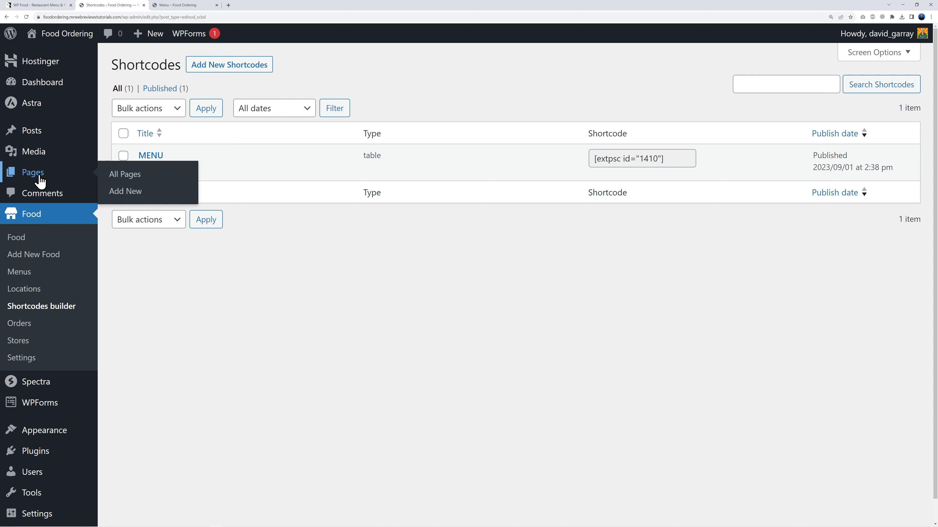
{"action": "right_click", "coordinate": [116, 174]}
{"action": "left_click", "coordinate": [130, 181]}
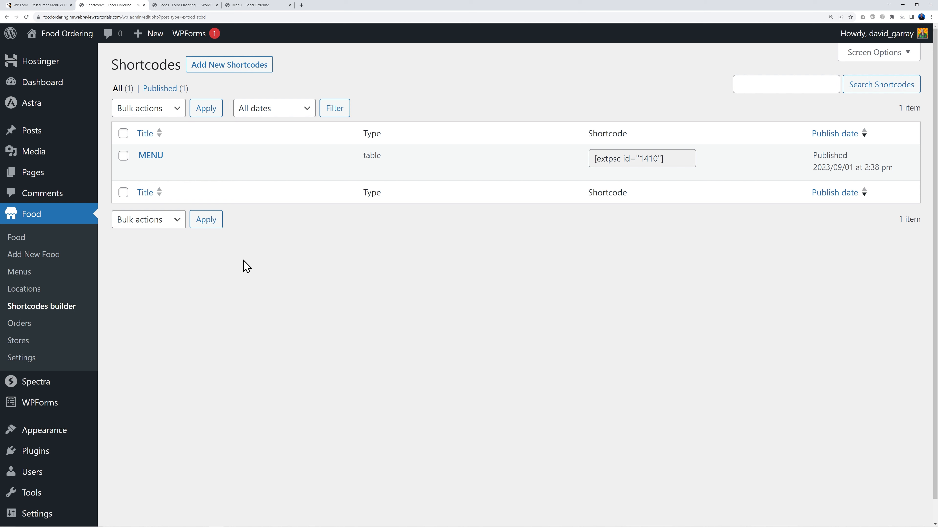
{"action": "left_click", "coordinate": [186, 6]}
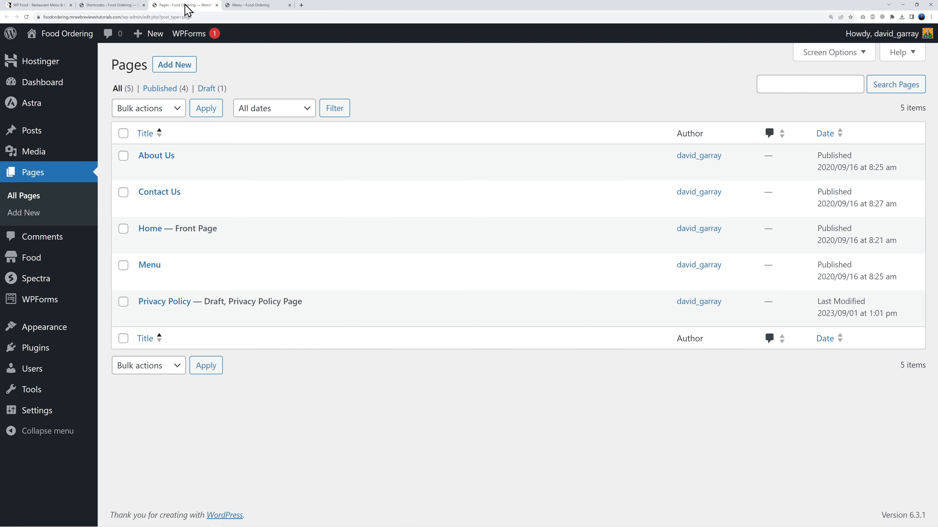
Step: Open the Menu page in the editor and scroll to the food cards
{"action": "mouse_move", "coordinate": [299, 284]}
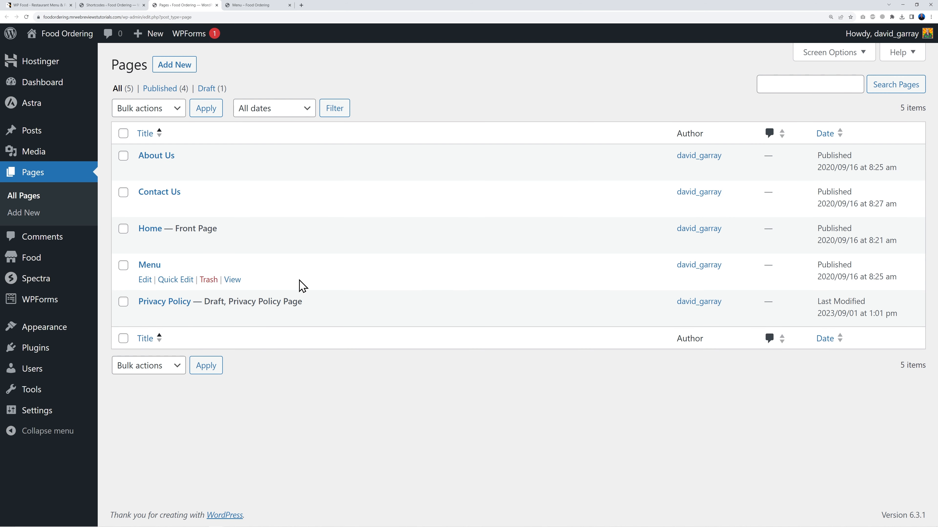
{"action": "left_click", "coordinate": [153, 269]}
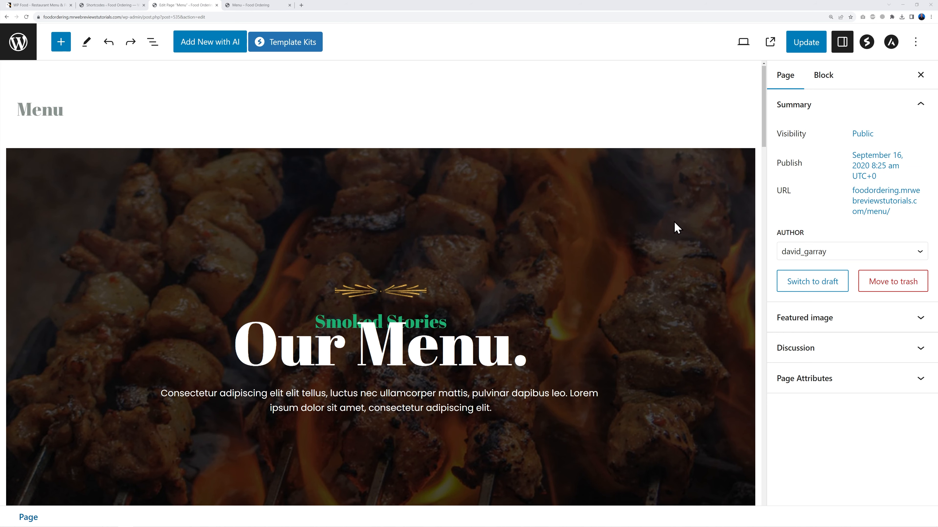
{"action": "scroll", "coordinate": [668, 229], "scroll_direction": "down", "scroll_amount": 10}
{"action": "scroll", "coordinate": [666, 232], "scroll_direction": "down", "scroll_amount": 2}
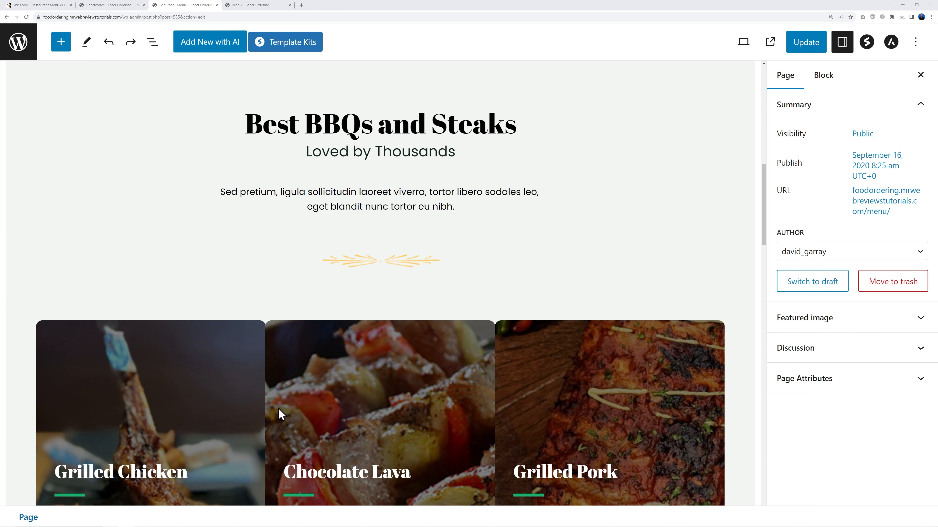
{"action": "scroll", "coordinate": [588, 394], "scroll_direction": "down", "scroll_amount": 5}
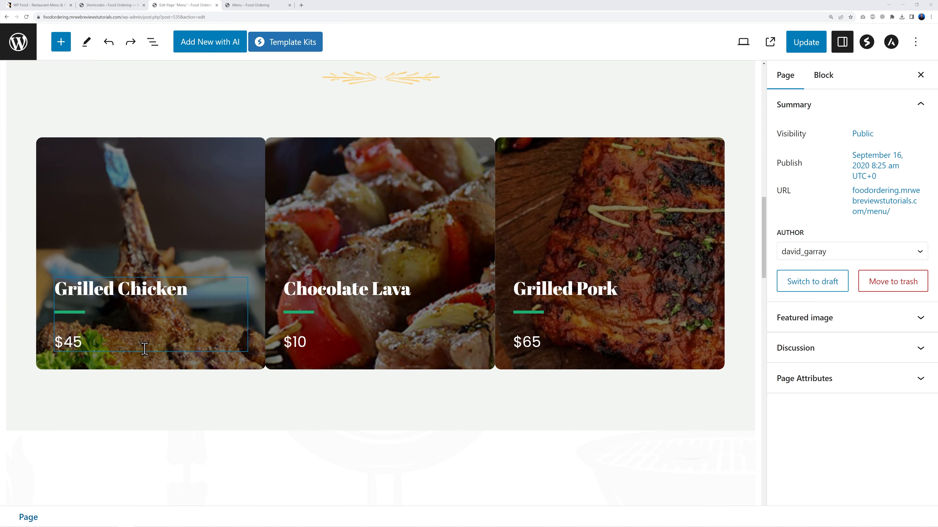
{"action": "scroll", "coordinate": [523, 341], "scroll_direction": "down", "scroll_amount": 7}
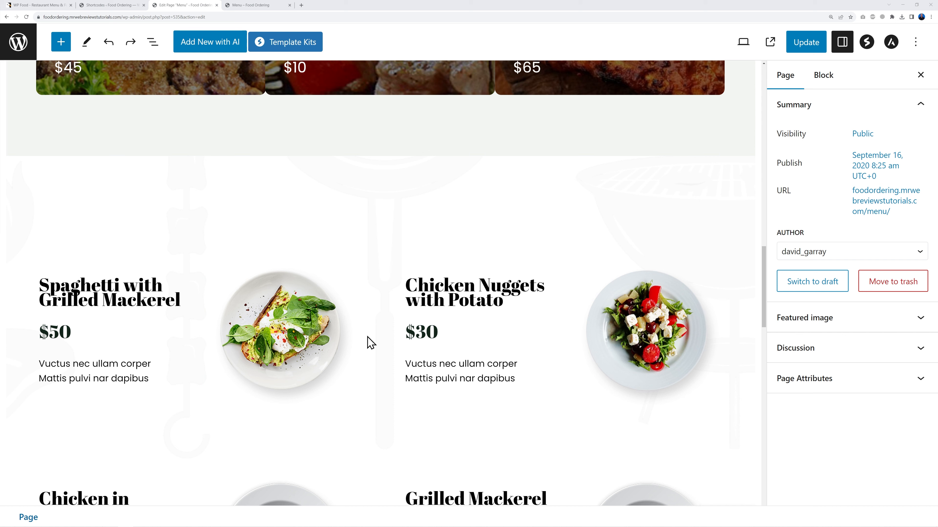
{"action": "scroll", "coordinate": [410, 436], "scroll_direction": "up", "scroll_amount": 9}
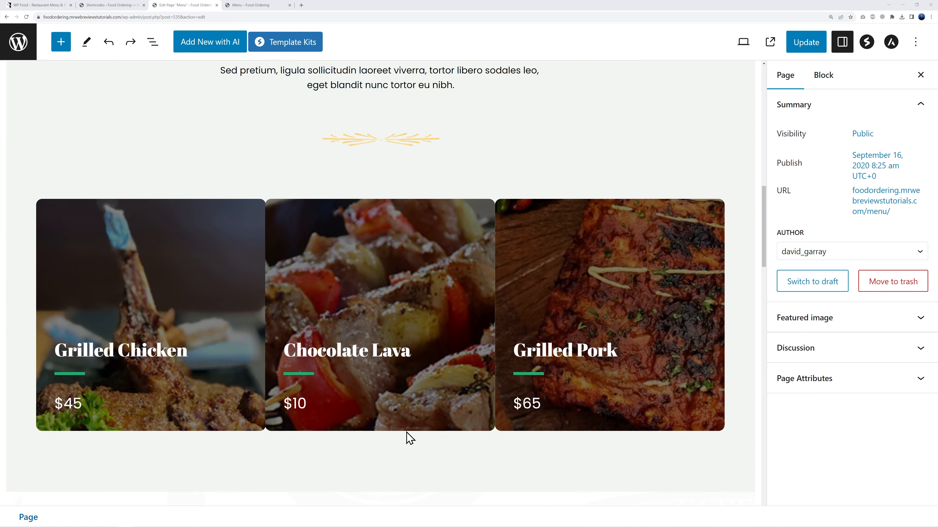
{"action": "scroll", "coordinate": [408, 437], "scroll_direction": "up", "scroll_amount": 7}
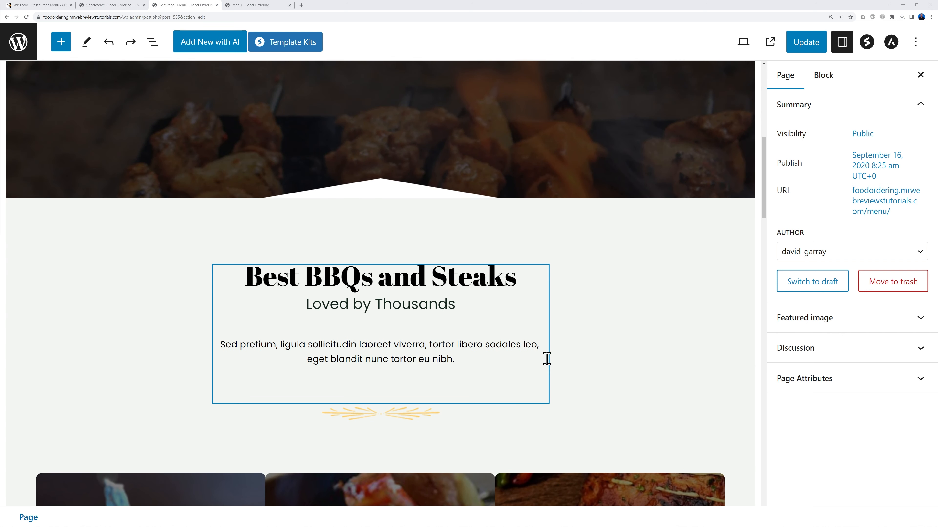
{"action": "scroll", "coordinate": [498, 376], "scroll_direction": "down", "scroll_amount": 2}
{"action": "scroll", "coordinate": [591, 292], "scroll_direction": "up", "scroll_amount": 7}
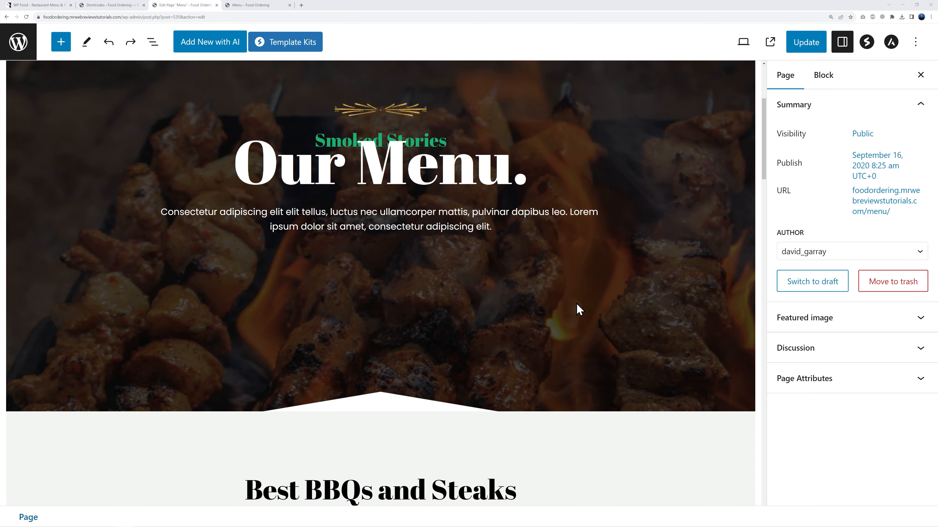
{"action": "scroll", "coordinate": [576, 304], "scroll_direction": "down", "scroll_amount": 7}
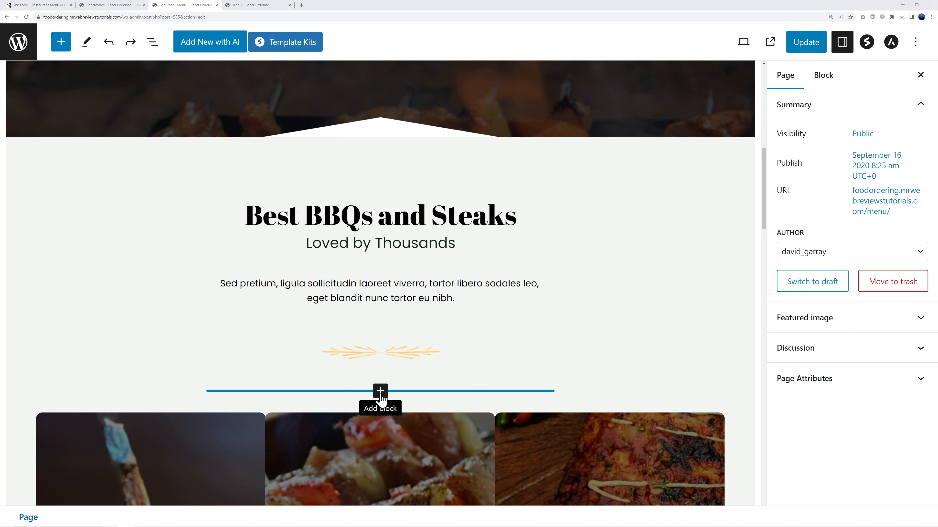
Step: Insert a Shortcode block above the food cards by searching 'short'
{"action": "left_click", "coordinate": [380, 392]}
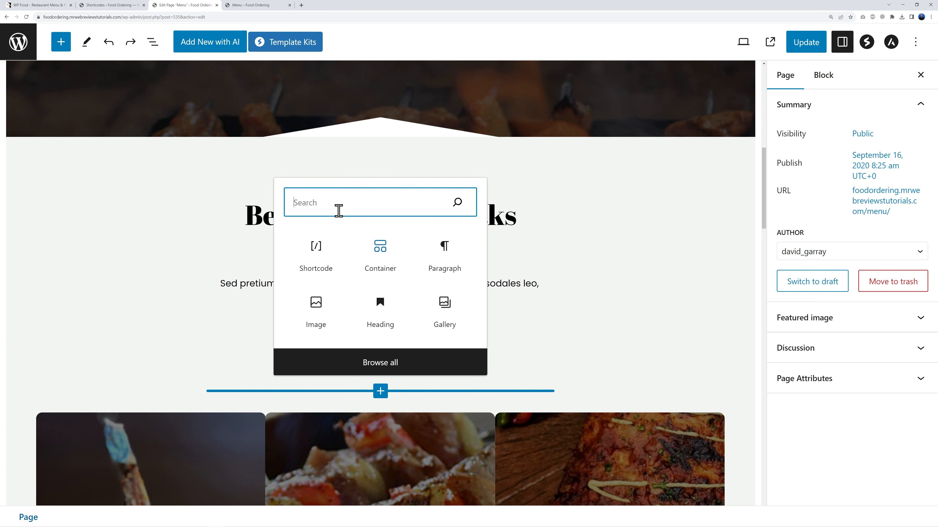
{"action": "type", "text": "short"}
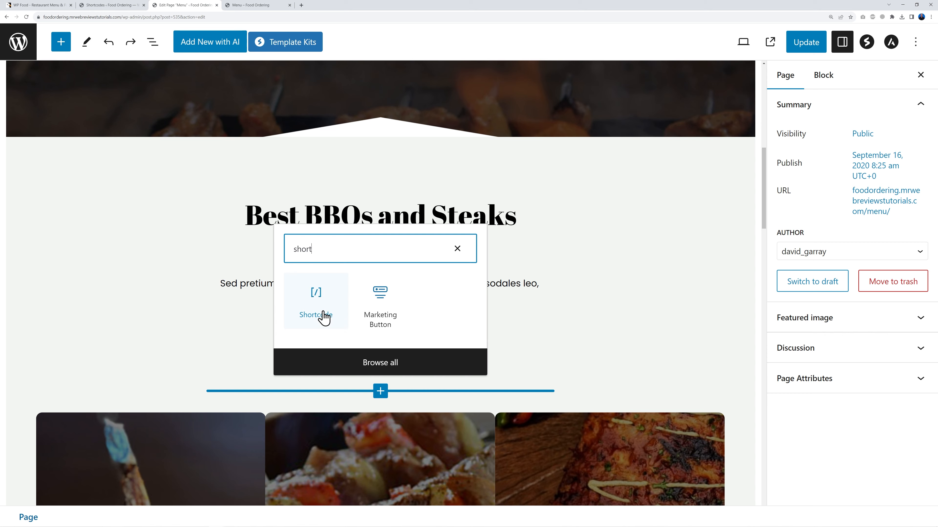
{"action": "left_click", "coordinate": [323, 317]}
{"action": "scroll", "coordinate": [332, 362], "scroll_direction": "down", "scroll_amount": 2}
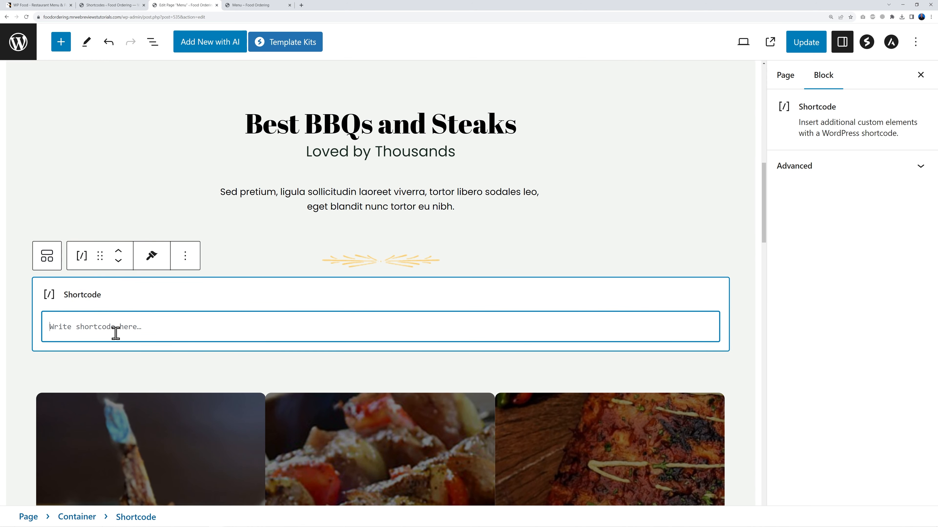
Step: Paste [extpsc id="1410"] into the block and update the Menu page
{"action": "left_click", "coordinate": [125, 7]}
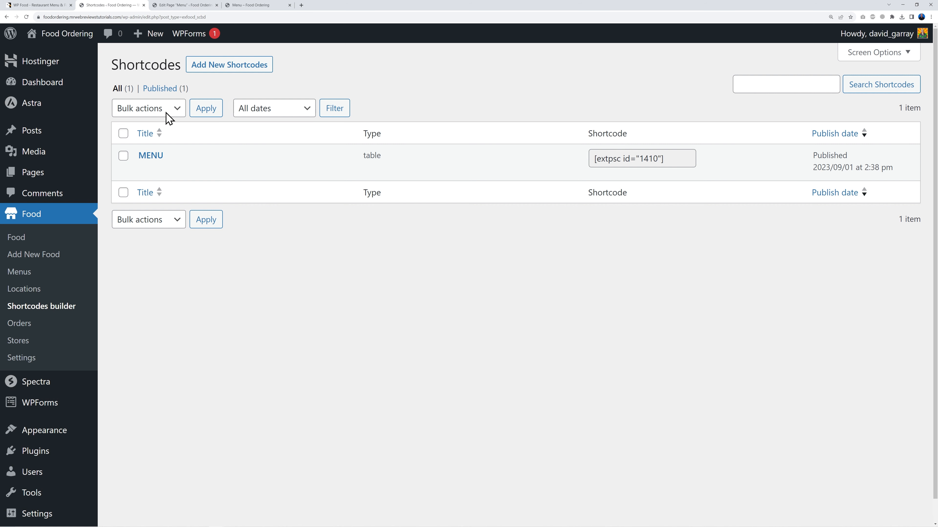
{"action": "left_click_drag", "start_coordinate": [666, 159], "coordinate": [599, 201]}
{"action": "key", "text": "ctrl+c"}
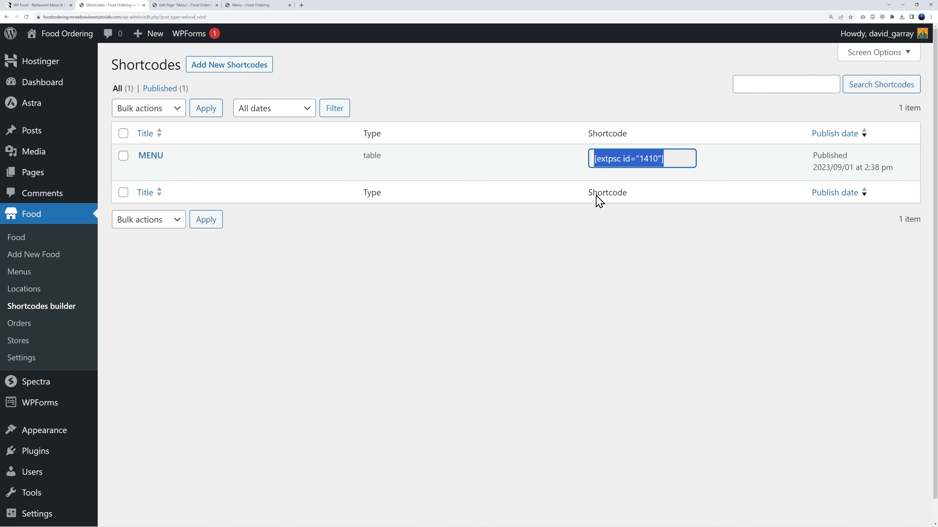
{"action": "left_click", "coordinate": [207, 6]}
{"action": "key", "text": "ctrl+v"}
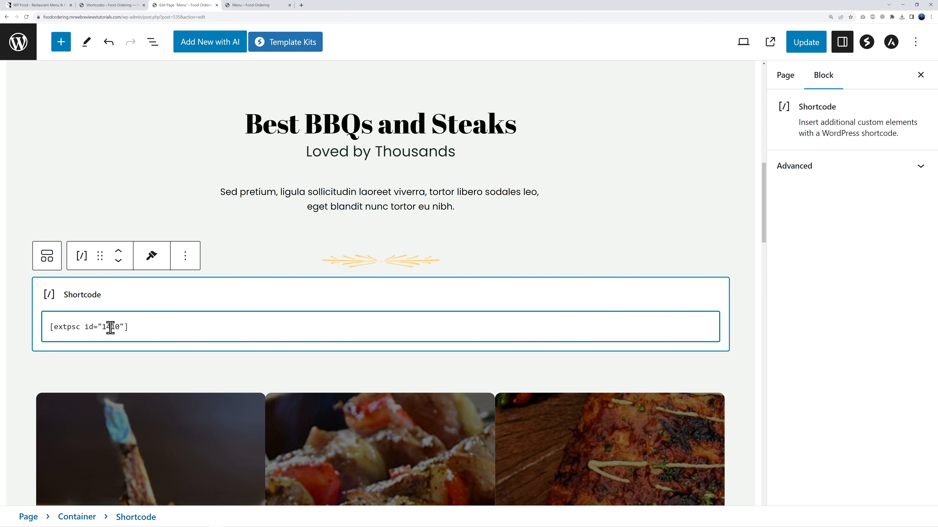
{"action": "left_click", "coordinate": [810, 44]}
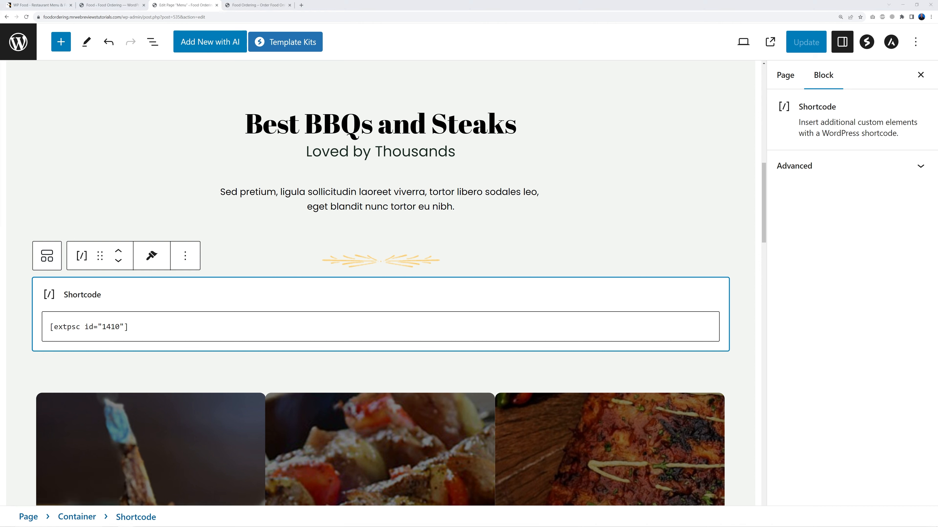
{"action": "left_click", "coordinate": [257, 6]}
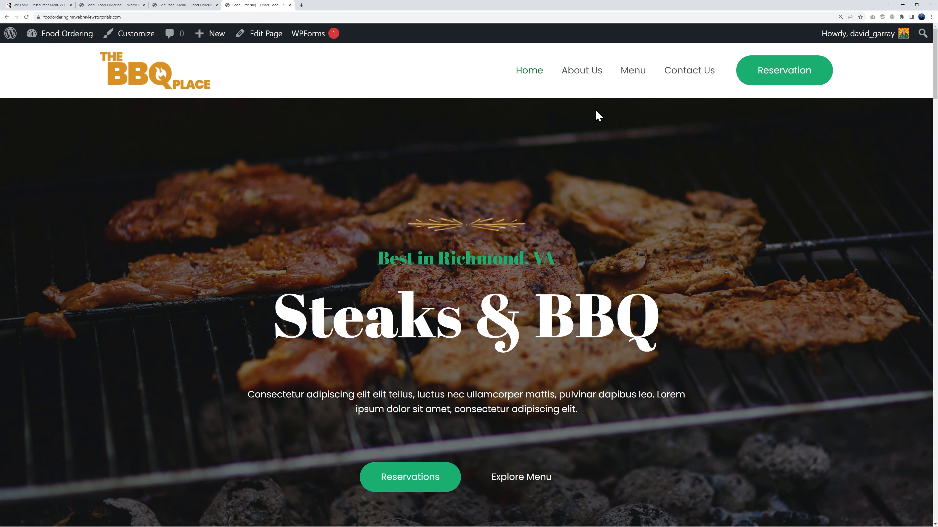
Step: On the live Menu page, open Pepperoni Pizza's details and browse its photos
{"action": "left_click", "coordinate": [633, 70]}
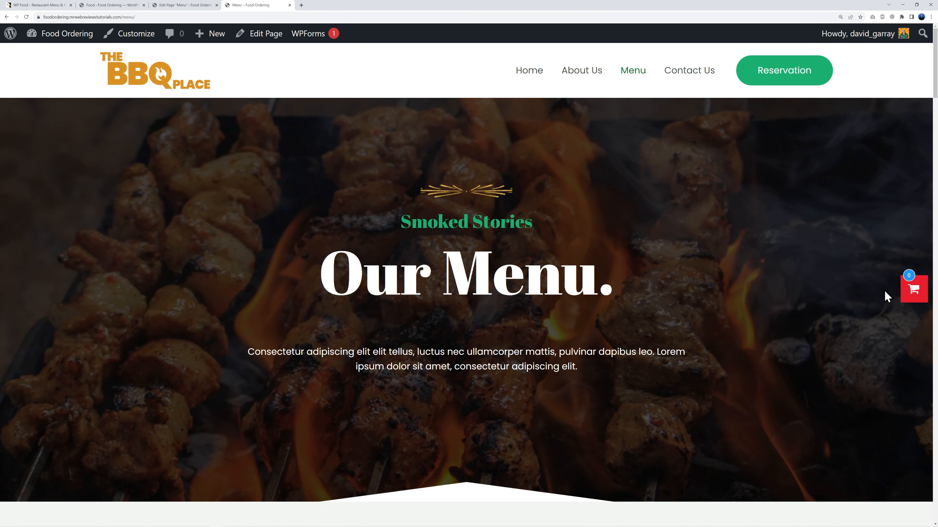
{"action": "scroll", "coordinate": [835, 312], "scroll_direction": "down", "scroll_amount": 12}
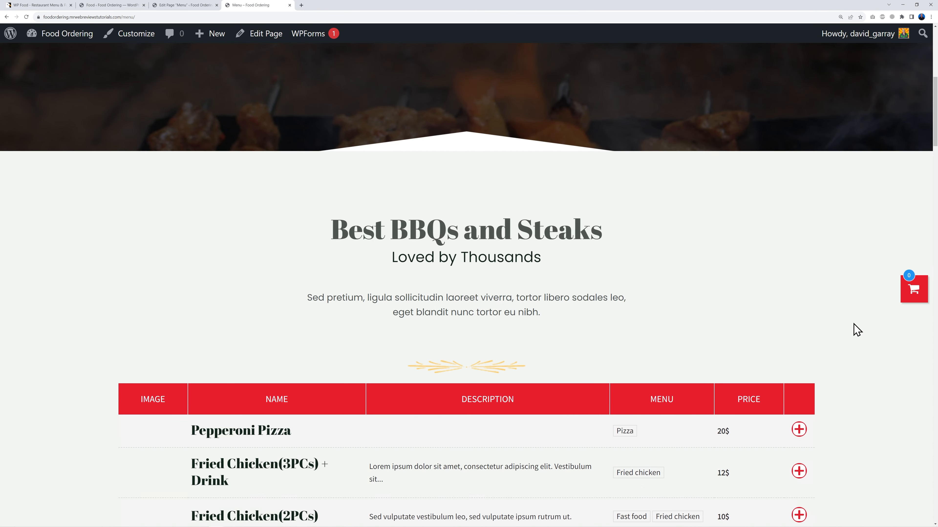
{"action": "scroll", "coordinate": [861, 333], "scroll_direction": "down", "scroll_amount": 3}
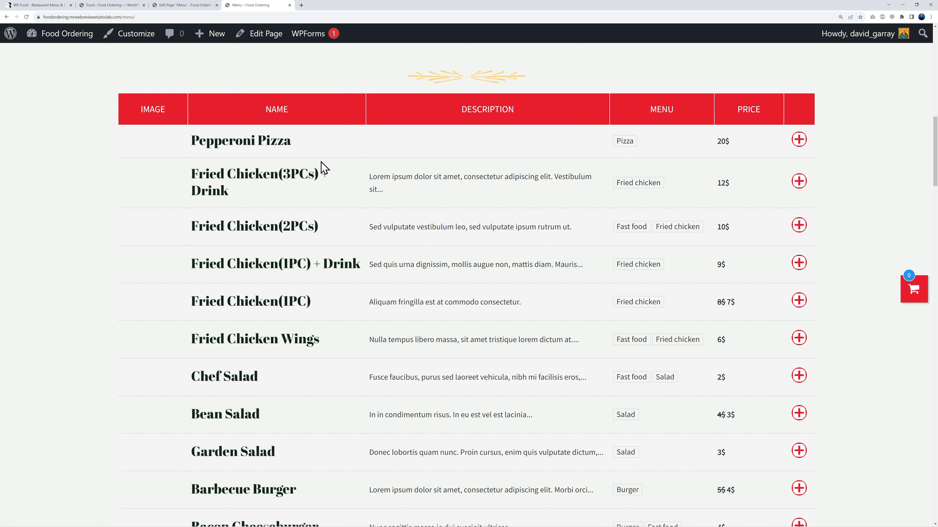
{"action": "left_click", "coordinate": [802, 147]}
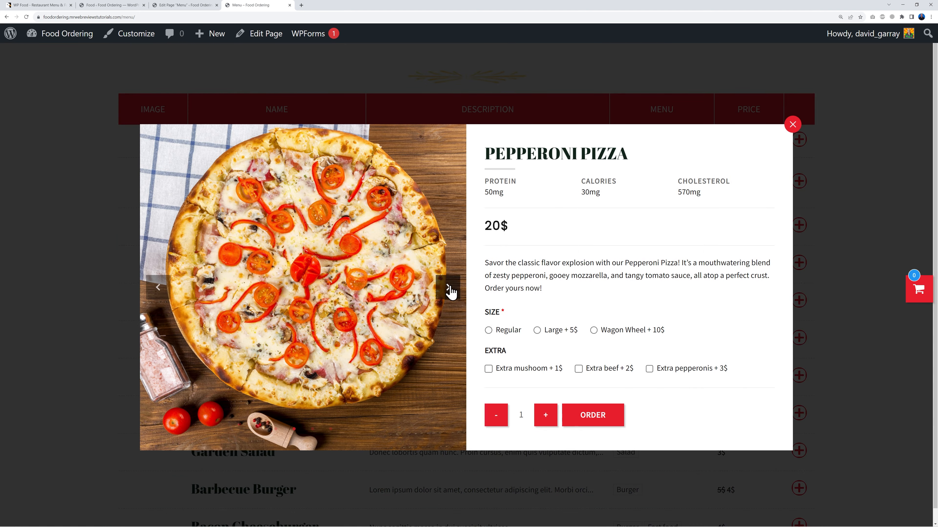
{"action": "left_click", "coordinate": [448, 289]}
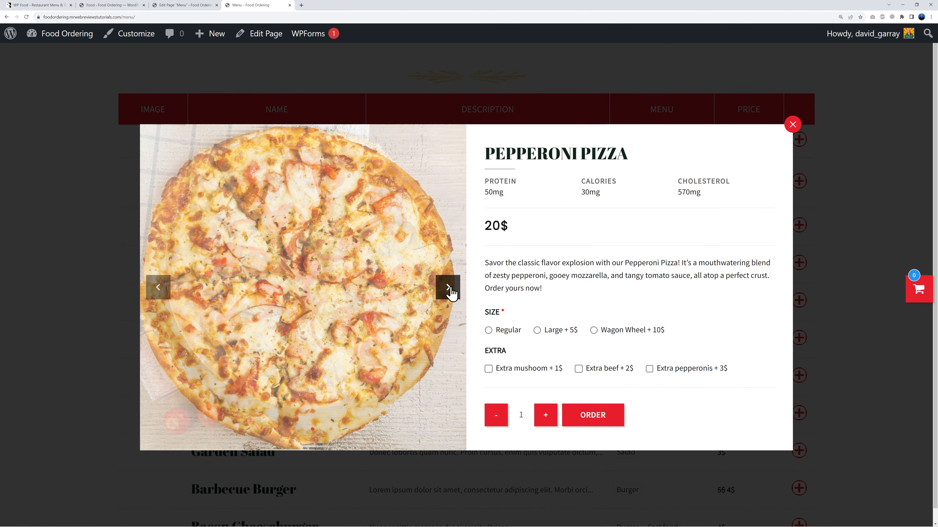
{"action": "left_click", "coordinate": [449, 289]}
{"action": "left_click", "coordinate": [449, 289]}
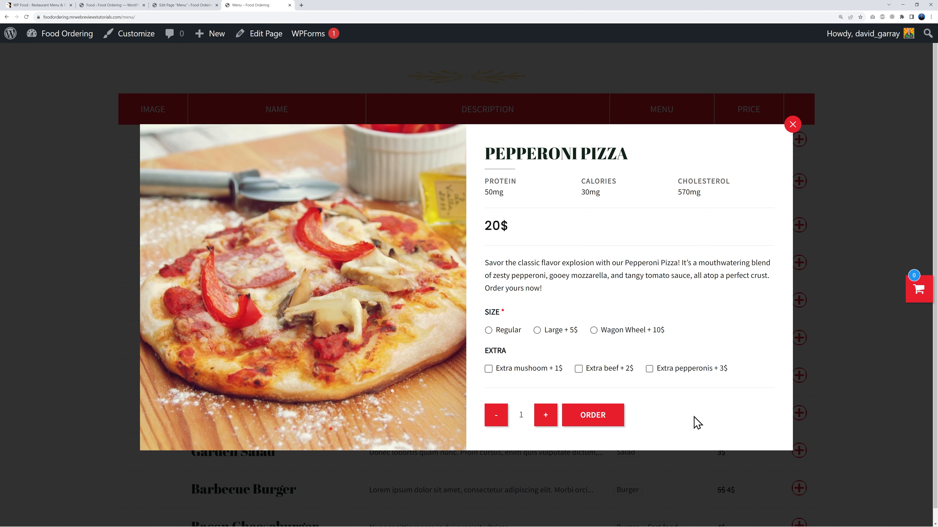
{"action": "left_click", "coordinate": [792, 125]}
Step: Scroll through the menu table, then return to the Food admin list
{"action": "scroll", "coordinate": [622, 300], "scroll_direction": "up", "scroll_amount": 3}
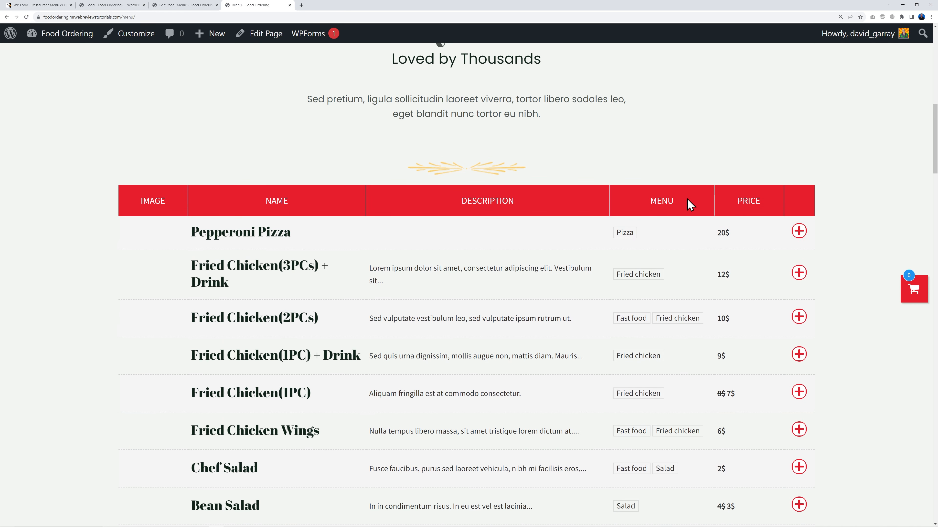
{"action": "scroll", "coordinate": [641, 171], "scroll_direction": "down", "scroll_amount": 2}
{"action": "scroll", "coordinate": [638, 402], "scroll_direction": "down", "scroll_amount": 5}
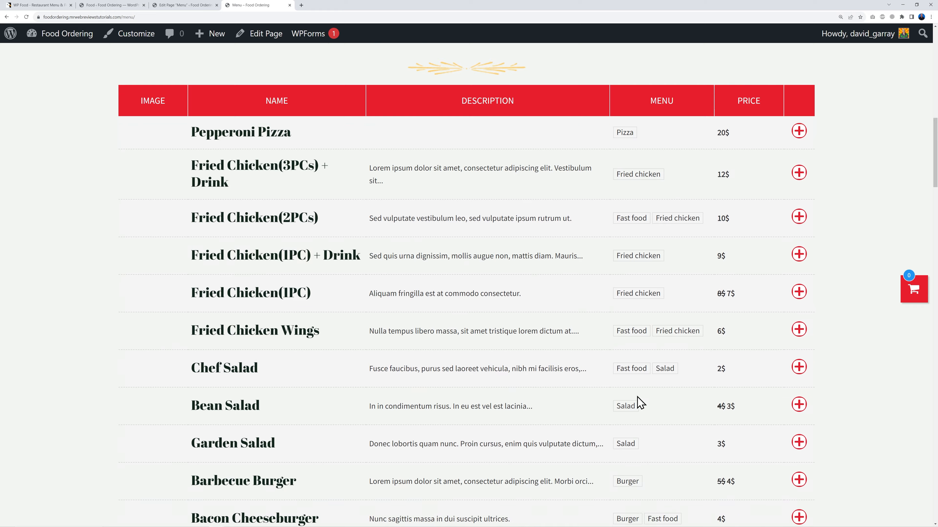
{"action": "scroll", "coordinate": [638, 402], "scroll_direction": "up", "scroll_amount": 5}
{"action": "scroll", "coordinate": [643, 233], "scroll_direction": "up", "scroll_amount": 3}
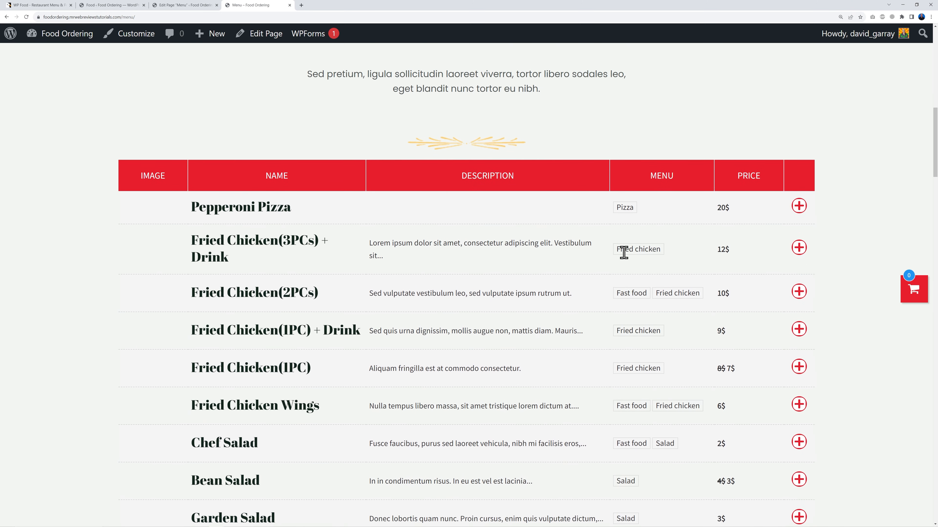
{"action": "scroll", "coordinate": [559, 328], "scroll_direction": "down", "scroll_amount": 2}
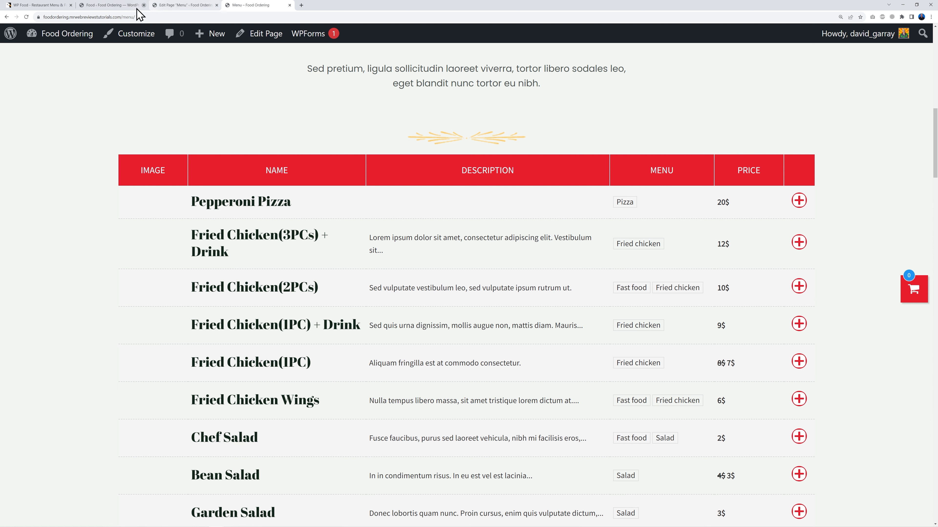
{"action": "left_click", "coordinate": [118, 7]}
Step: Open the MENU shortcode and paste the pizza menu slug into its Menu field
{"action": "left_click", "coordinate": [51, 309]}
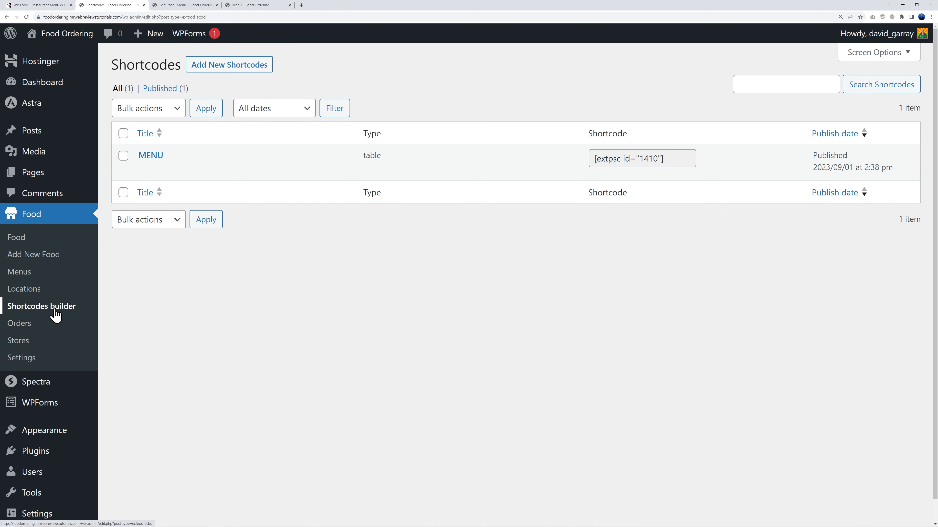
{"action": "left_click", "coordinate": [154, 162]}
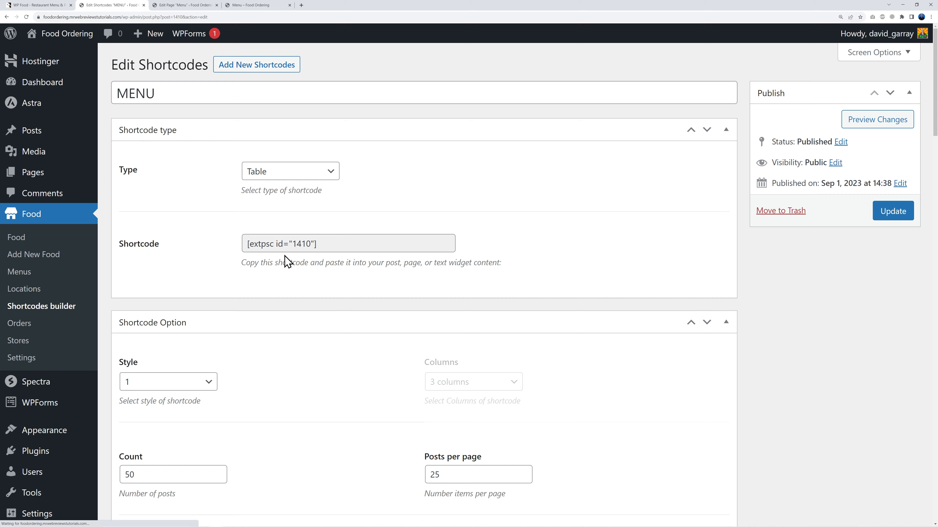
{"action": "scroll", "coordinate": [562, 348], "scroll_direction": "down", "scroll_amount": 4}
{"action": "scroll", "coordinate": [562, 349], "scroll_direction": "down", "scroll_amount": 12}
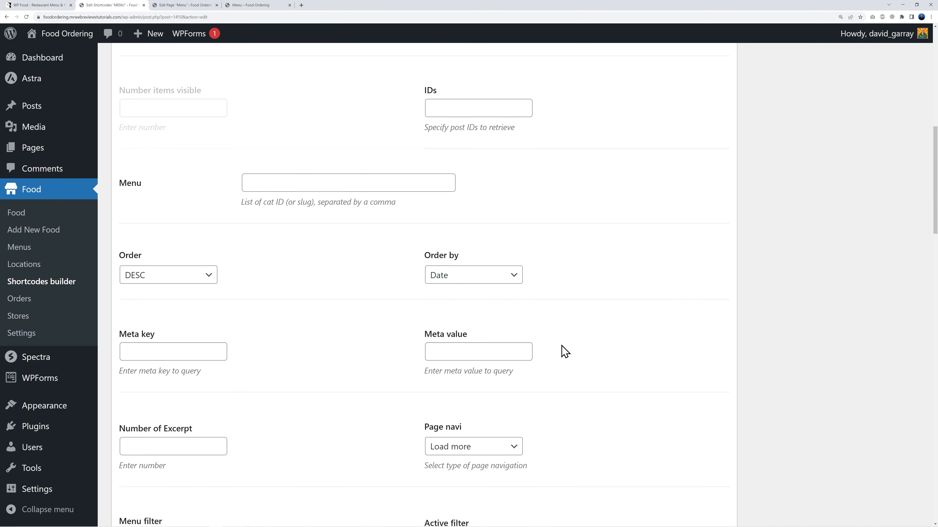
{"action": "scroll", "coordinate": [565, 351], "scroll_direction": "up", "scroll_amount": 10}
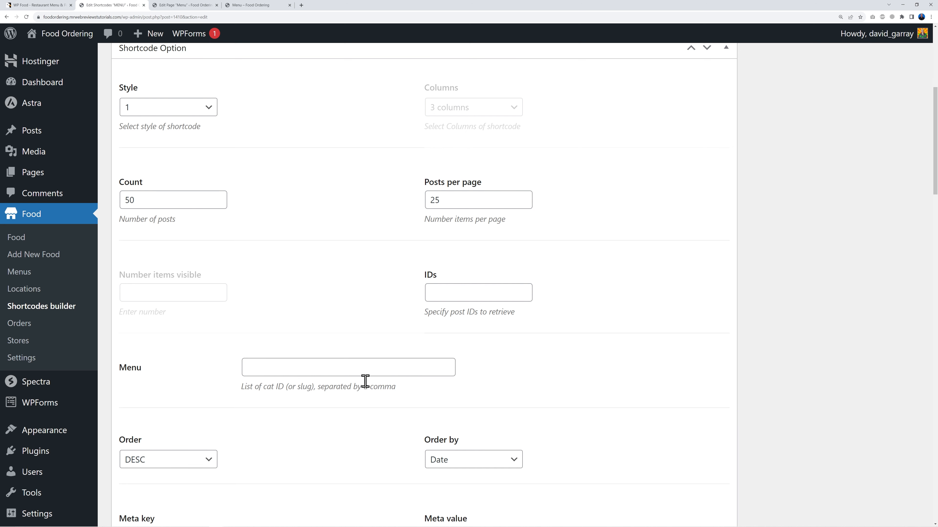
{"action": "right_click", "coordinate": [28, 278]}
{"action": "left_click", "coordinate": [36, 280]}
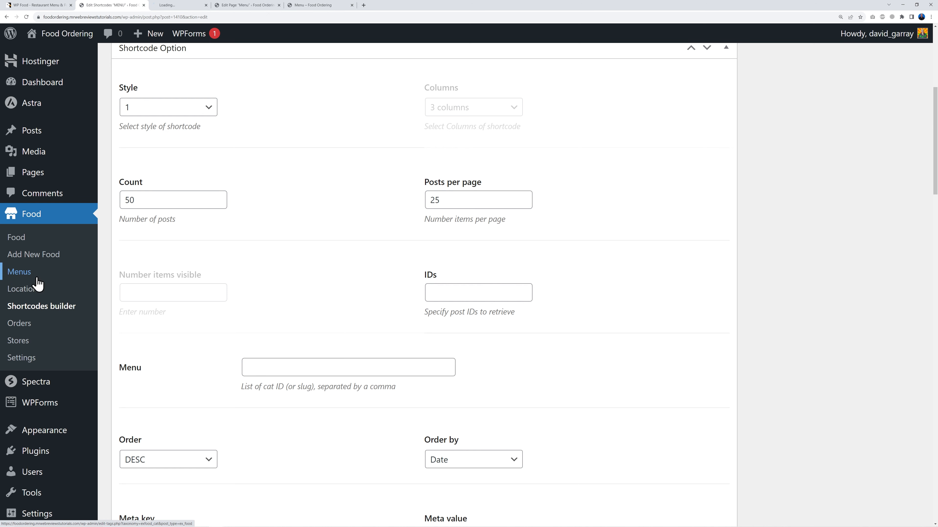
{"action": "left_click", "coordinate": [170, 5]}
{"action": "double_click", "coordinate": [594, 298]}
{"action": "key", "text": "ctrl+c"}
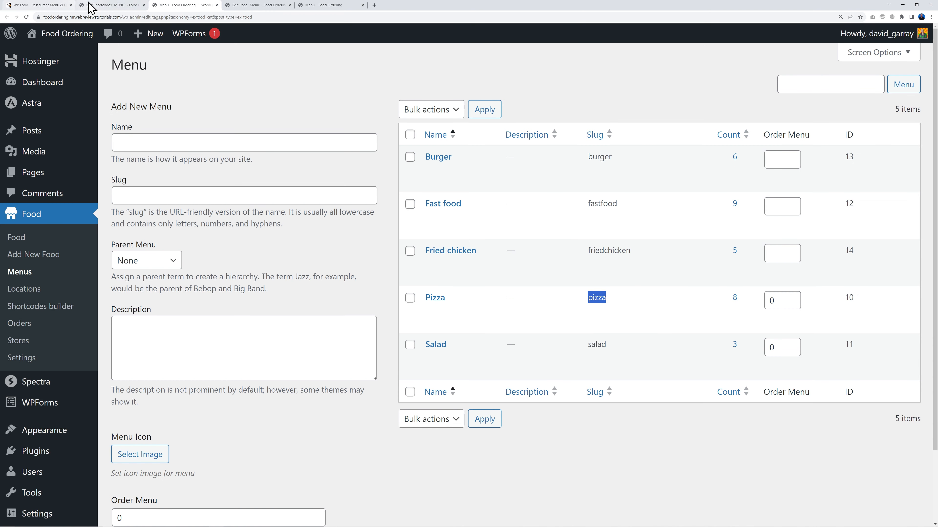
{"action": "left_click", "coordinate": [98, 5]}
{"action": "left_click", "coordinate": [373, 371]}
{"action": "key", "text": "ctrl+v"}
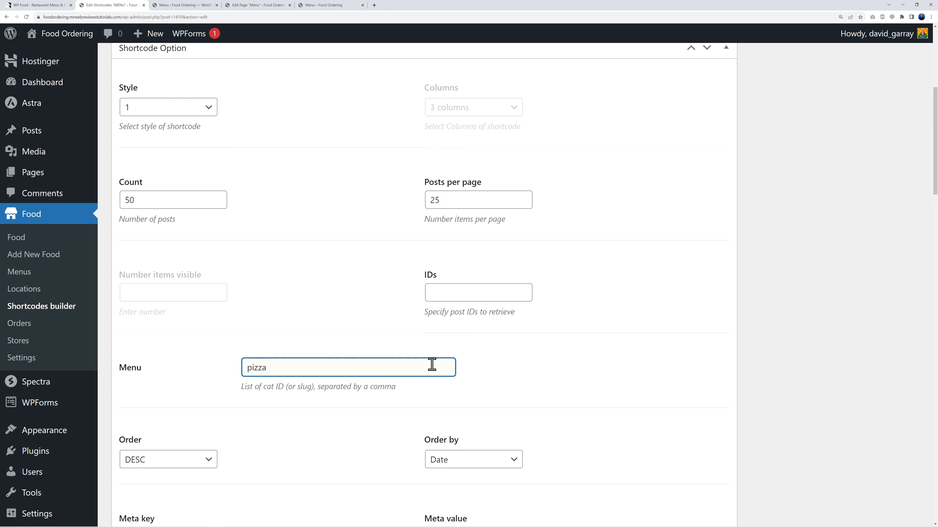
Step: Add the burger menu slug after pizza, comma-separated
{"action": "left_click", "coordinate": [177, 5]}
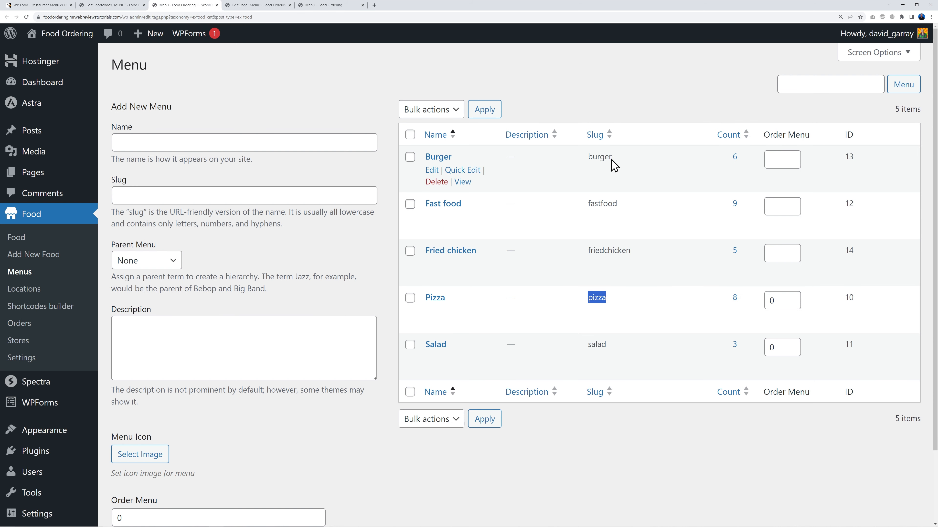
{"action": "double_click", "coordinate": [602, 157]}
{"action": "key", "text": "ctrl+c"}
{"action": "left_click", "coordinate": [111, 5]}
{"action": "type", "text": ","}
{"action": "key", "text": "ctrl+v"}
{"action": "type", "text": ","}
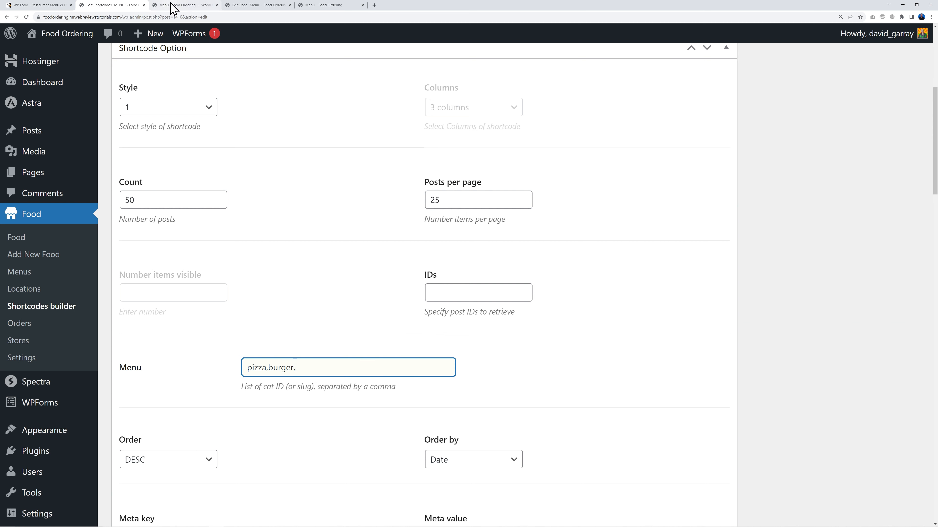
Step: Add the friedchicken and fastfood slugs to the Menu field
{"action": "left_click", "coordinate": [176, 5]}
{"action": "double_click", "coordinate": [609, 250]}
{"action": "key", "text": "ctrl+c"}
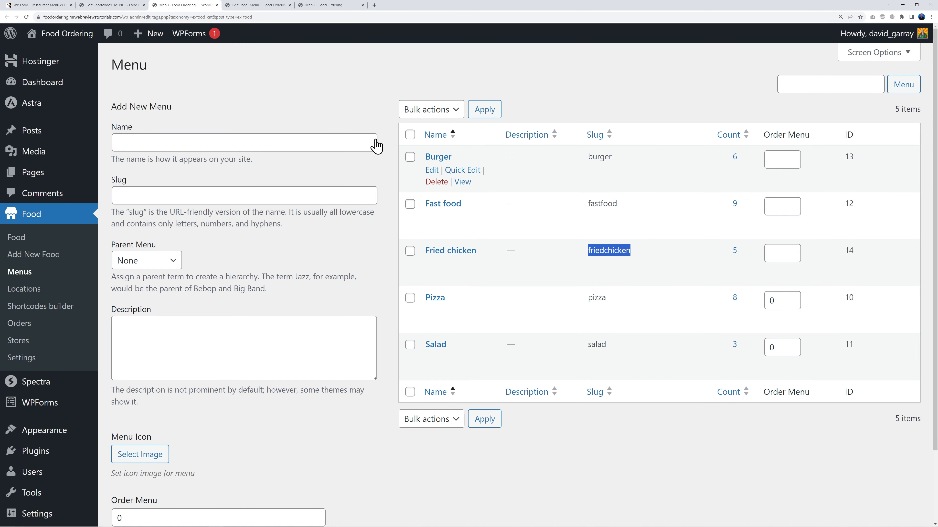
{"action": "left_click", "coordinate": [123, 6]}
{"action": "key", "text": "ctrl+v"}
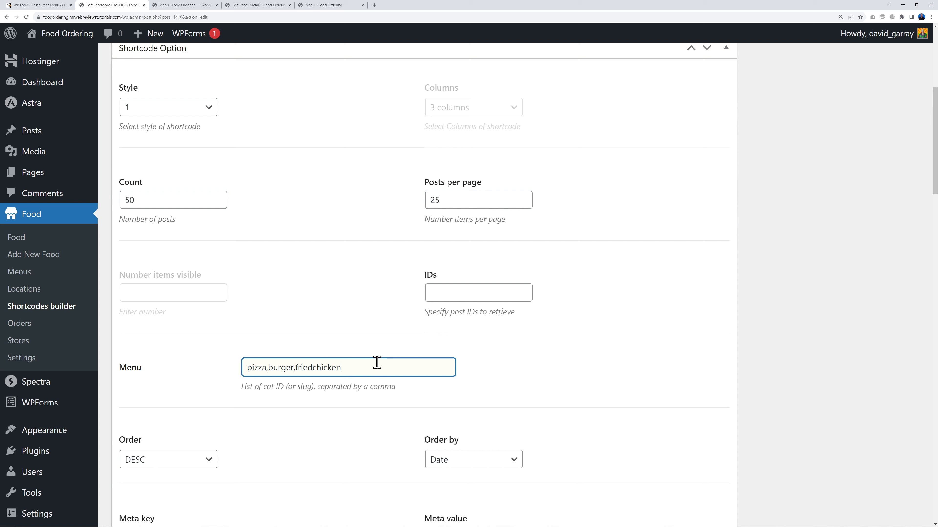
{"action": "left_click", "coordinate": [183, 5]}
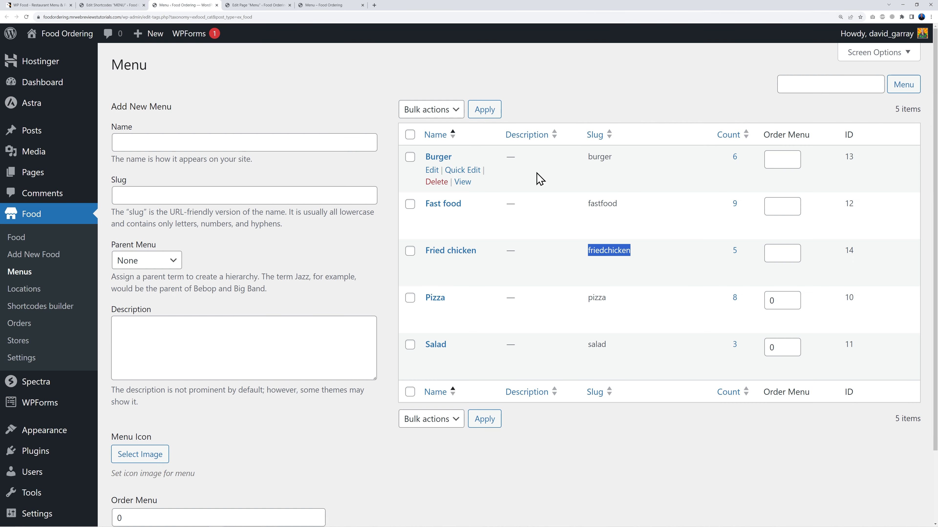
{"action": "double_click", "coordinate": [609, 203]}
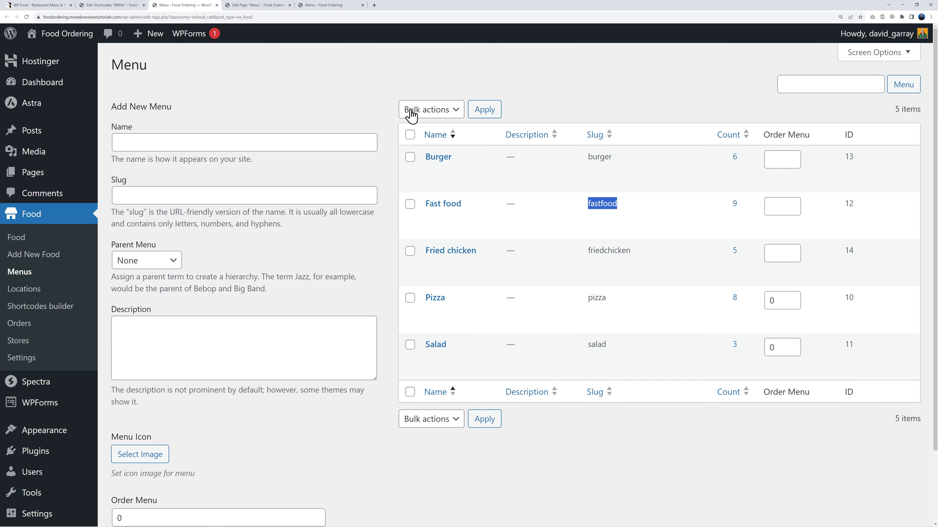
{"action": "left_click", "coordinate": [139, 5]}
{"action": "key", "text": "ctrl+v"}
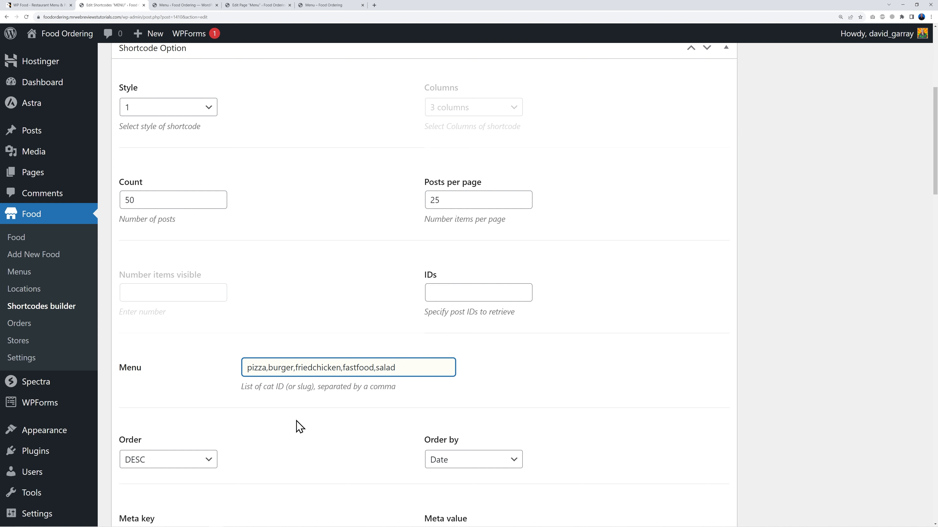
Step: Set Menu filter to Show and update the MENU shortcode
{"action": "scroll", "coordinate": [356, 314], "scroll_direction": "down", "scroll_amount": 10}
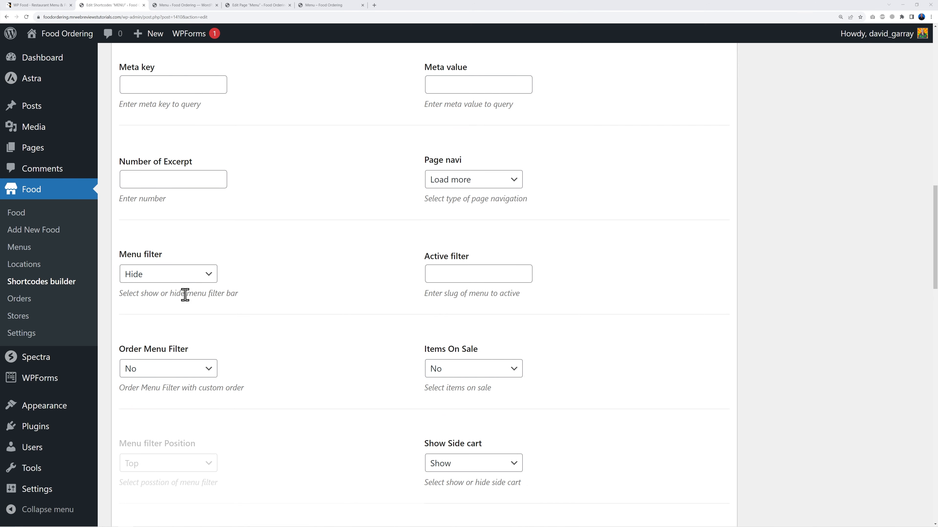
{"action": "left_click", "coordinate": [189, 280]}
{"action": "left_click", "coordinate": [163, 300]}
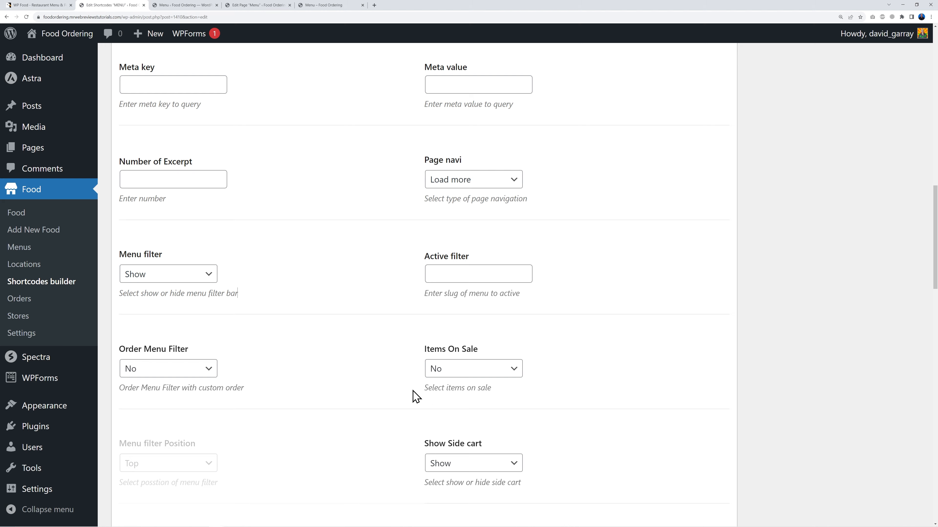
{"action": "scroll", "coordinate": [625, 399], "scroll_direction": "up", "scroll_amount": 20}
{"action": "left_click", "coordinate": [889, 250]}
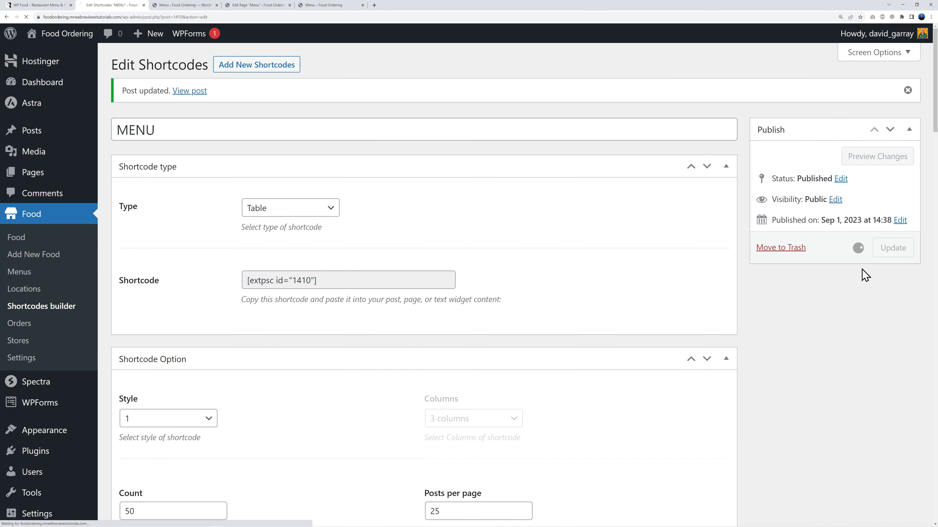
Step: Reload the live menu, filter to PIZZA items, then show ALL items again
{"action": "left_click", "coordinate": [325, 5]}
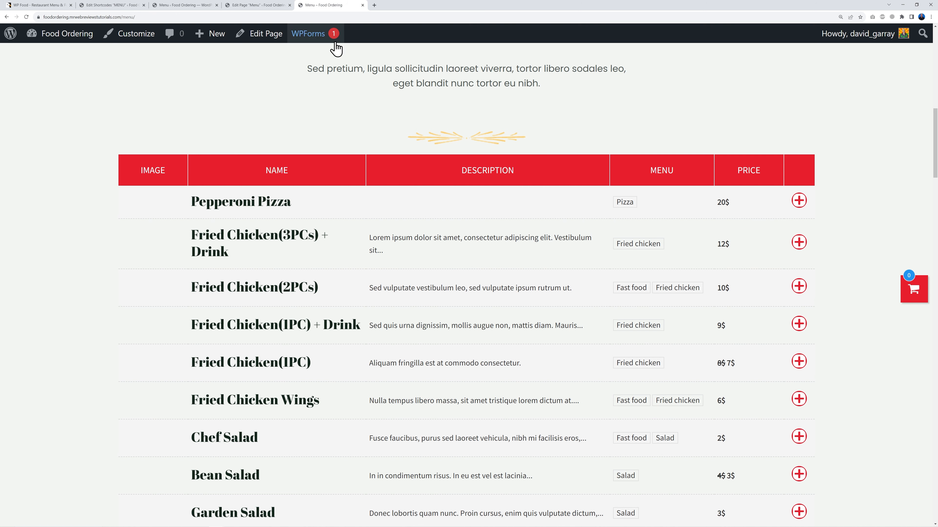
{"action": "left_click", "coordinate": [26, 17]}
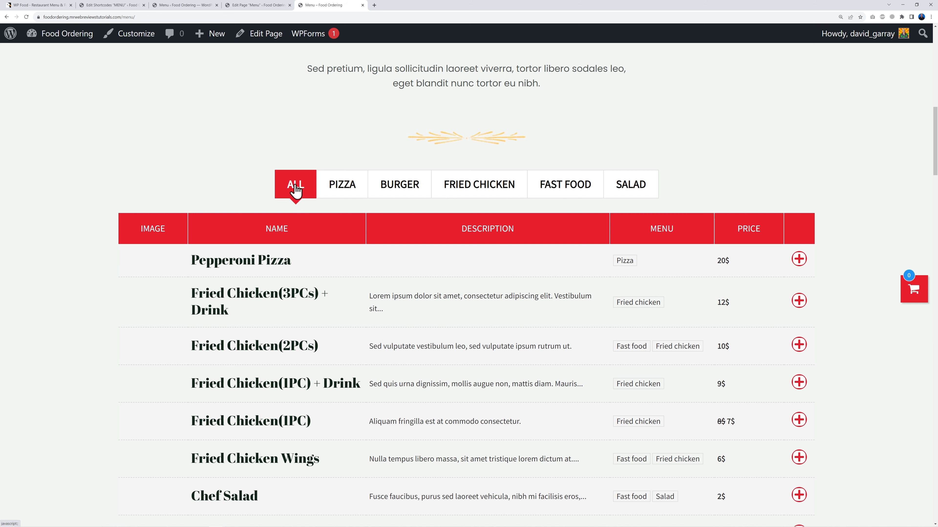
{"action": "left_click", "coordinate": [338, 190]}
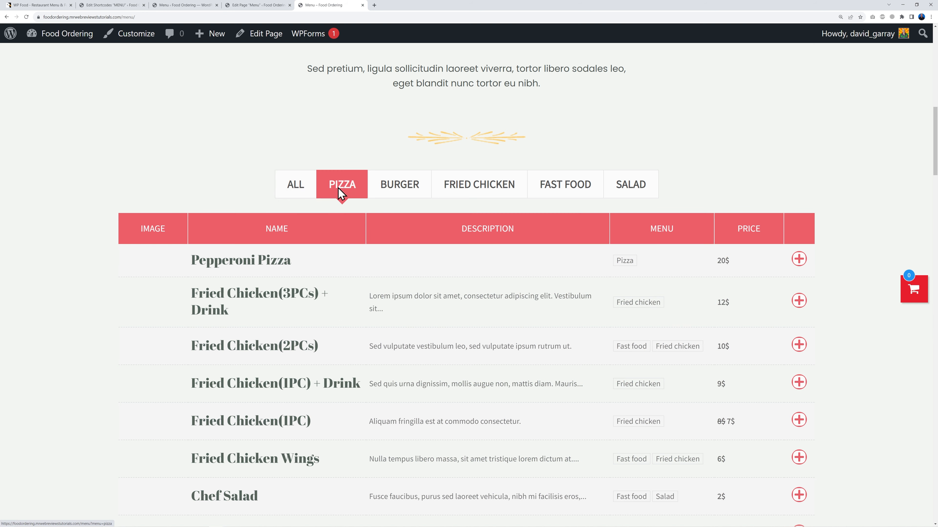
{"action": "scroll", "coordinate": [478, 236], "scroll_direction": "down", "scroll_amount": 3}
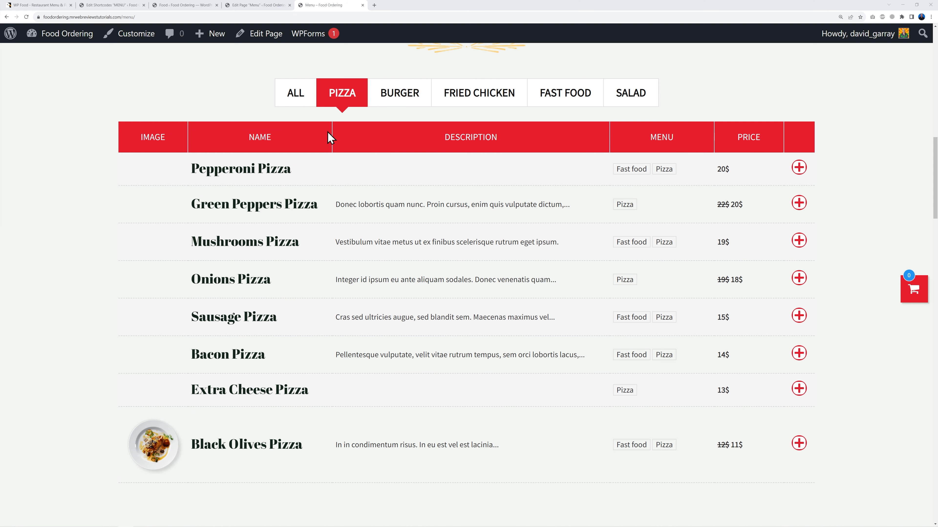
{"action": "left_click", "coordinate": [300, 103]}
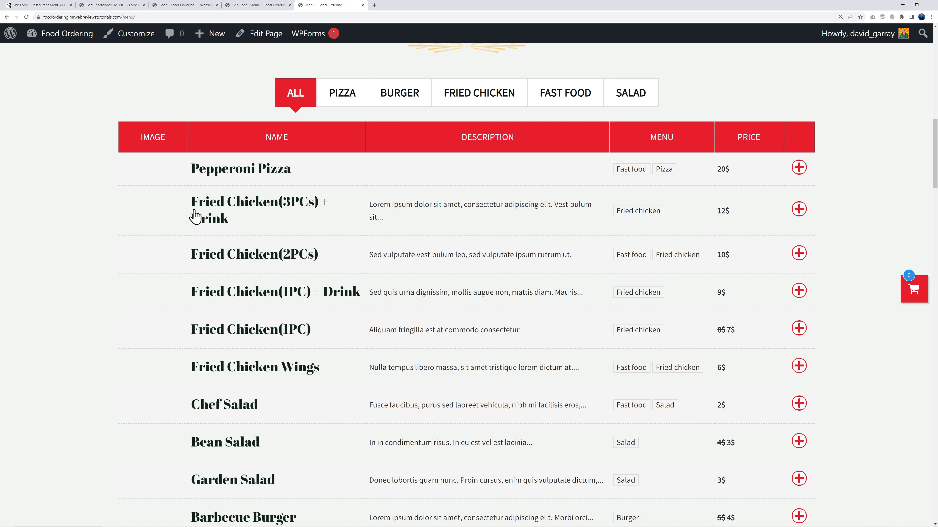
Step: Open the Pepperoni Pizza food item for editing from the admin Food list
{"action": "left_click", "coordinate": [174, 6]}
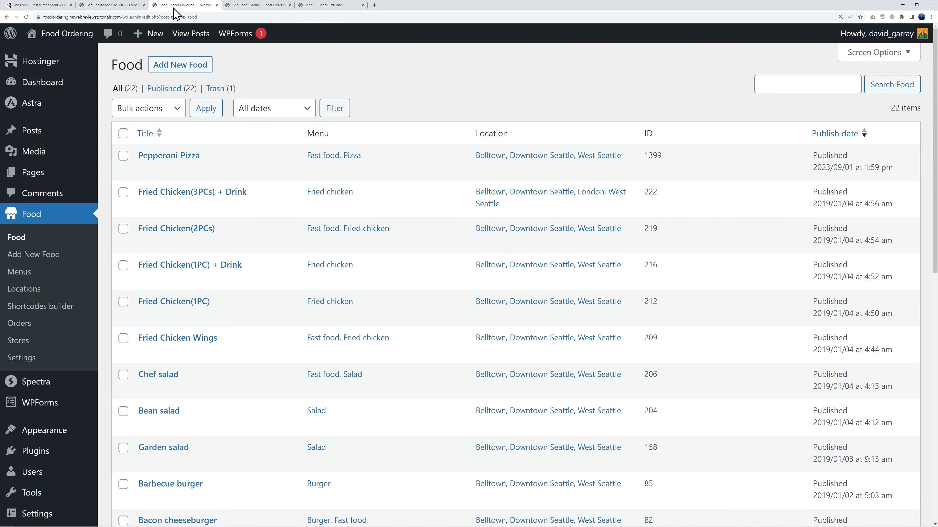
{"action": "mouse_move", "coordinate": [183, 155]}
{"action": "left_click", "coordinate": [165, 156]}
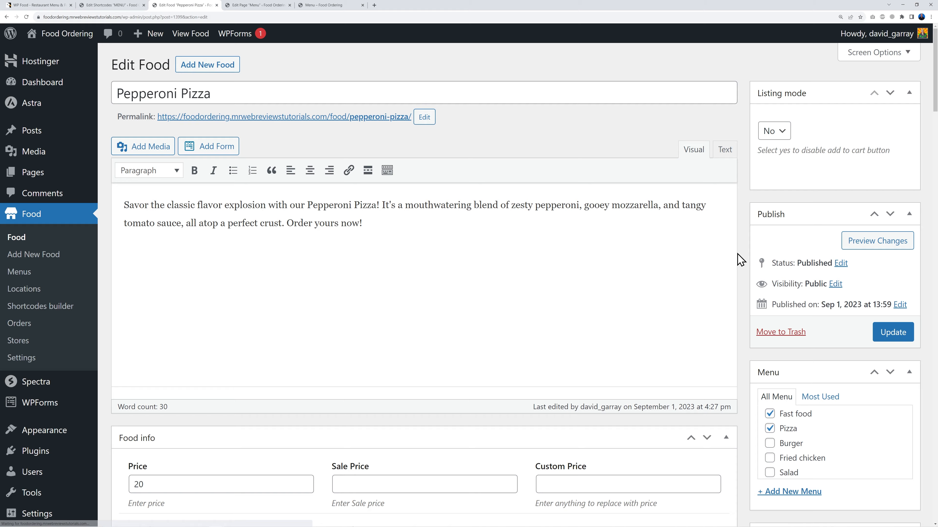
{"action": "scroll", "coordinate": [739, 260], "scroll_direction": "down", "scroll_amount": 15}
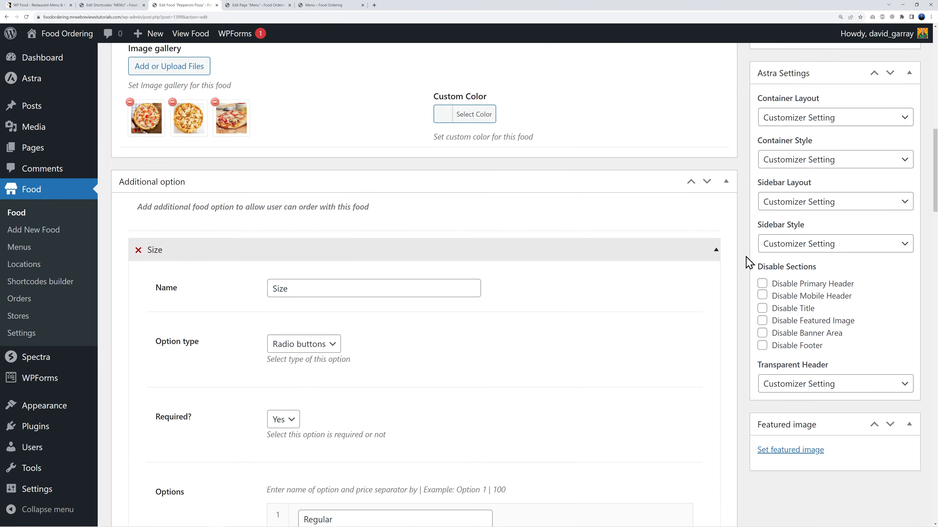
{"action": "scroll", "coordinate": [746, 262], "scroll_direction": "down", "scroll_amount": 3}
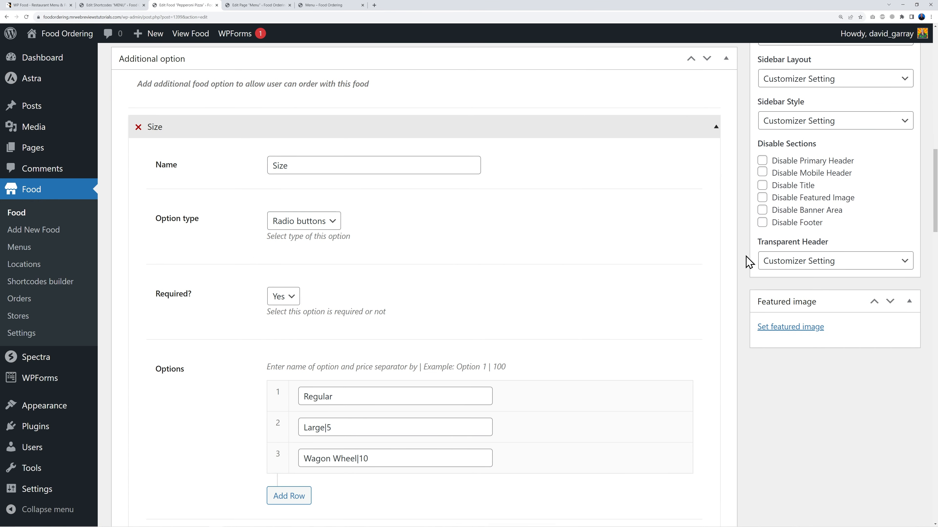
Step: Set pizza_10-1.jpg as Pepperoni Pizza's featured image and update the item
{"action": "left_click", "coordinate": [790, 328]}
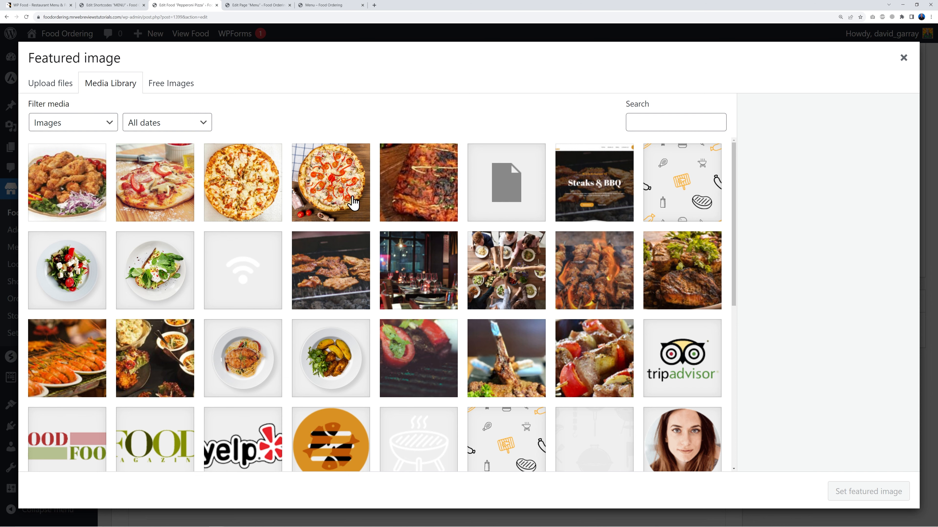
{"action": "left_click", "coordinate": [343, 202]}
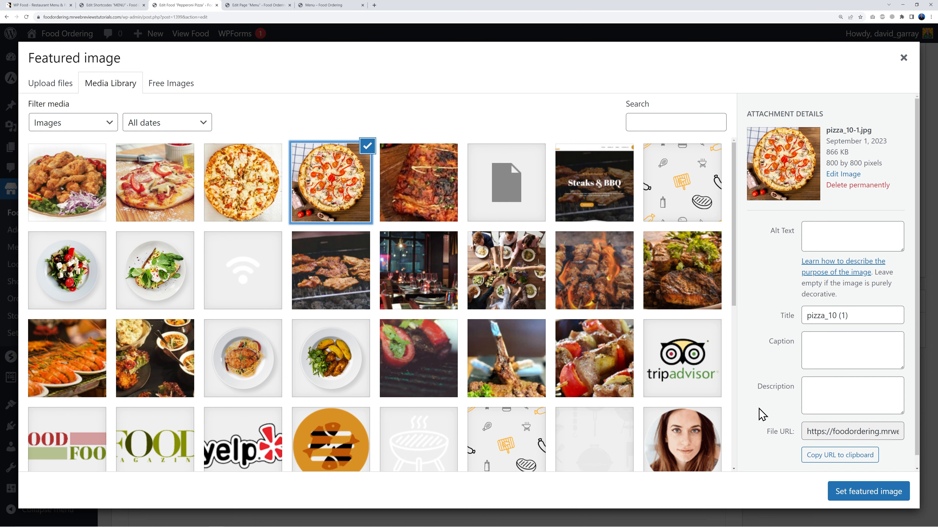
{"action": "left_click", "coordinate": [848, 495]}
{"action": "scroll", "coordinate": [736, 412], "scroll_direction": "up", "scroll_amount": 15}
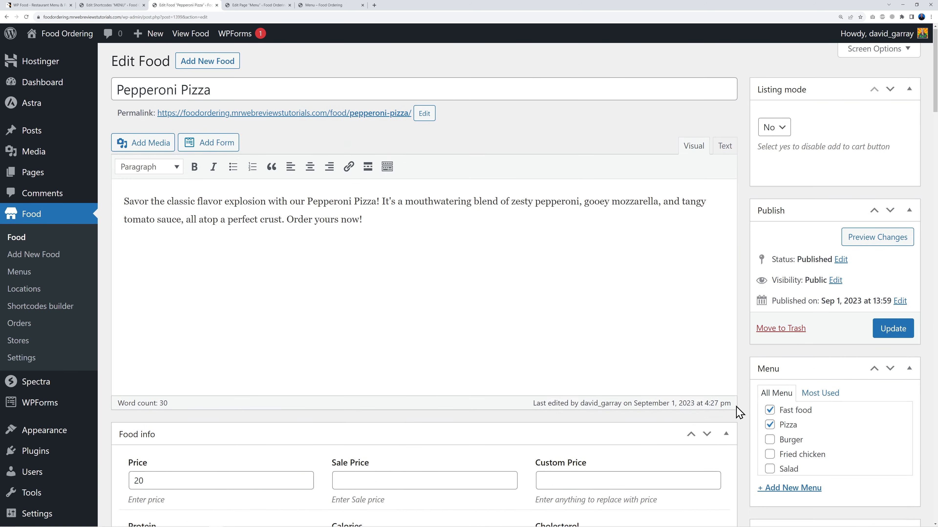
{"action": "left_click", "coordinate": [888, 340]}
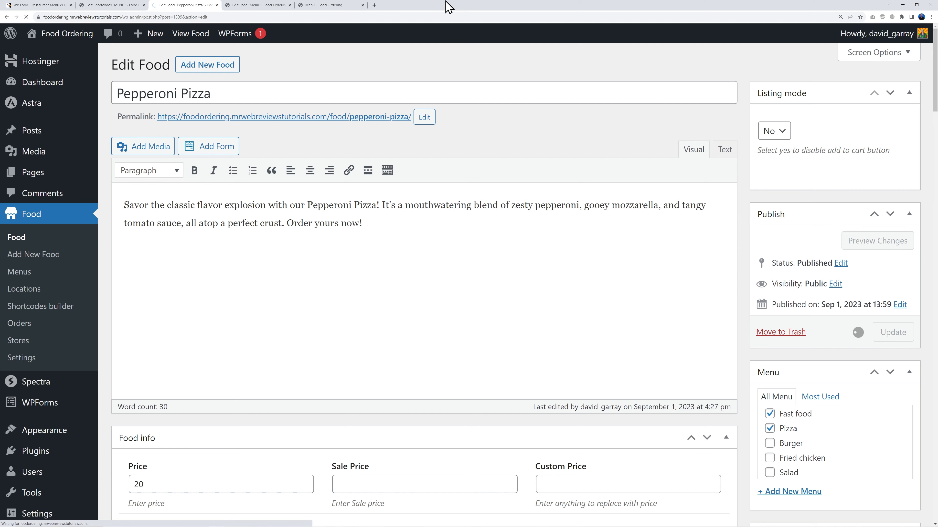
Step: Reload the live menu and scroll through it to confirm Pepperoni Pizza's new photo
{"action": "left_click", "coordinate": [319, 5]}
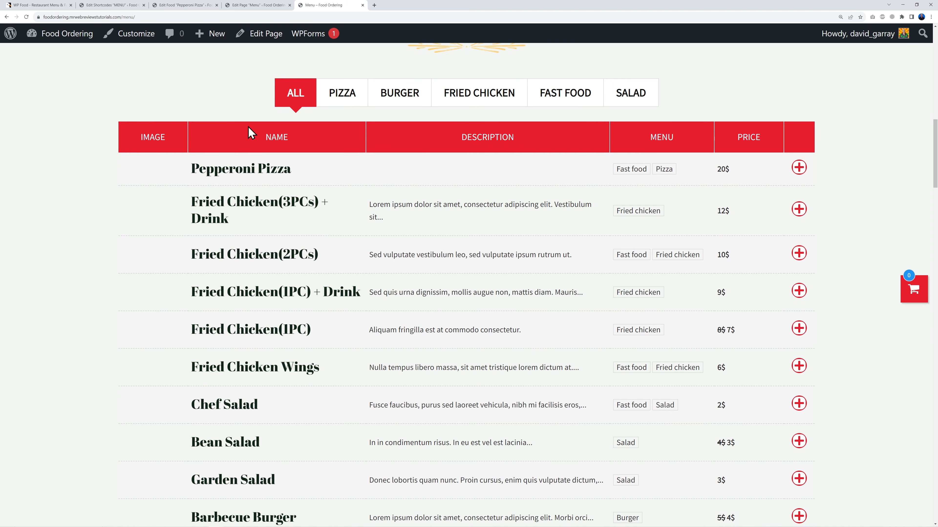
{"action": "left_click", "coordinate": [26, 17]}
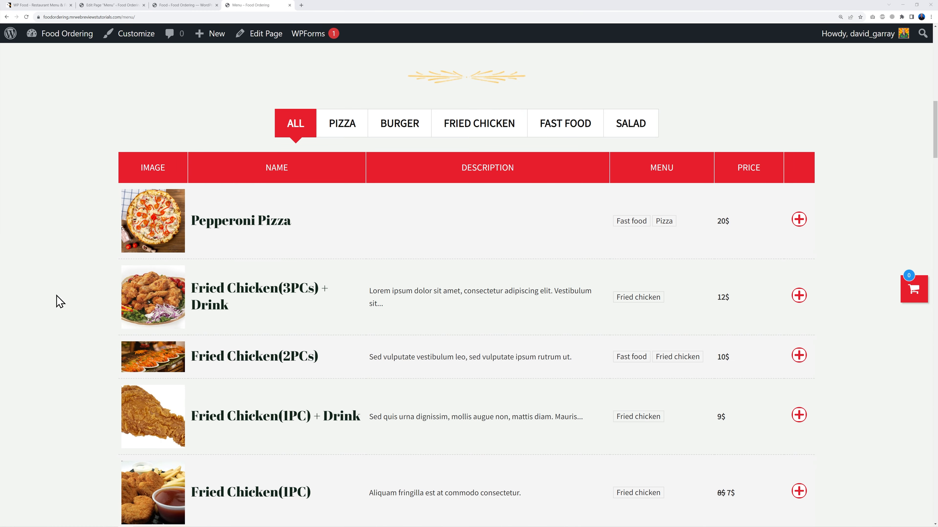
{"action": "scroll", "coordinate": [59, 301], "scroll_direction": "down", "scroll_amount": 10}
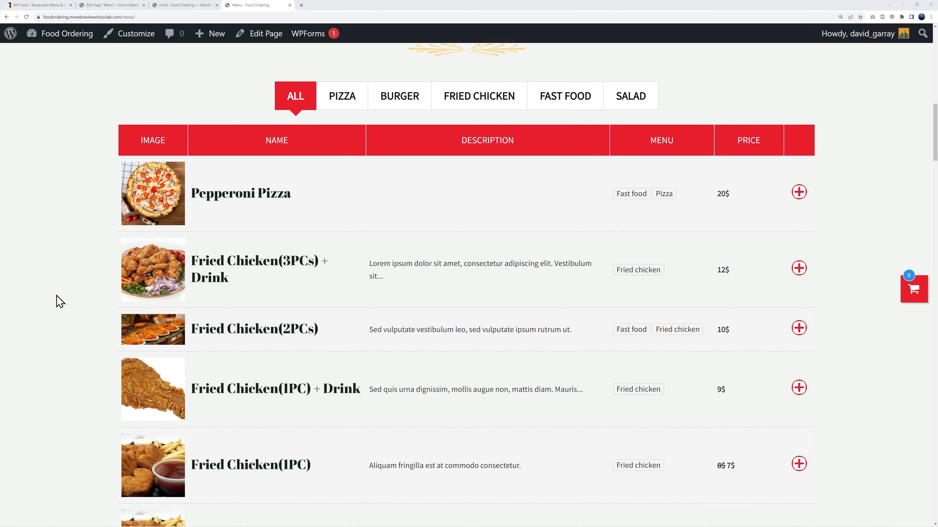
{"action": "scroll", "coordinate": [59, 301], "scroll_direction": "down", "scroll_amount": 4}
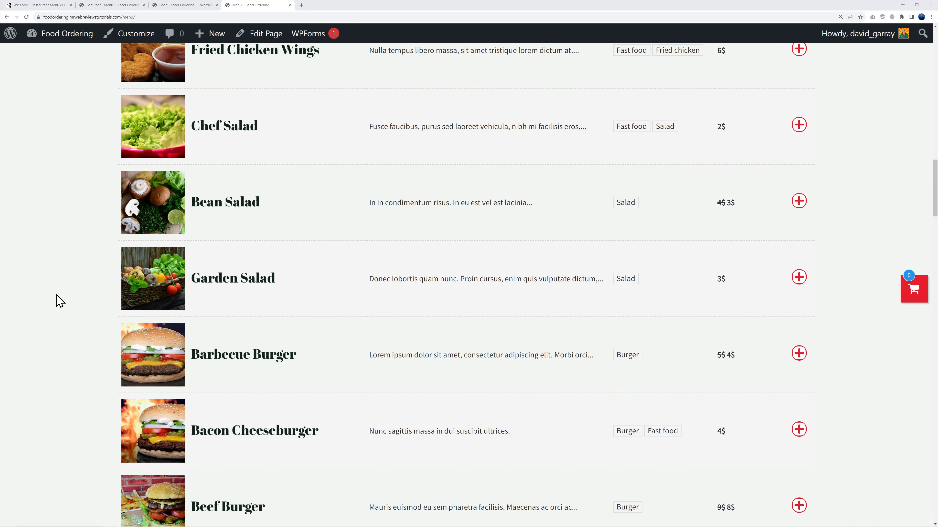
{"action": "scroll", "coordinate": [60, 301], "scroll_direction": "down", "scroll_amount": 6}
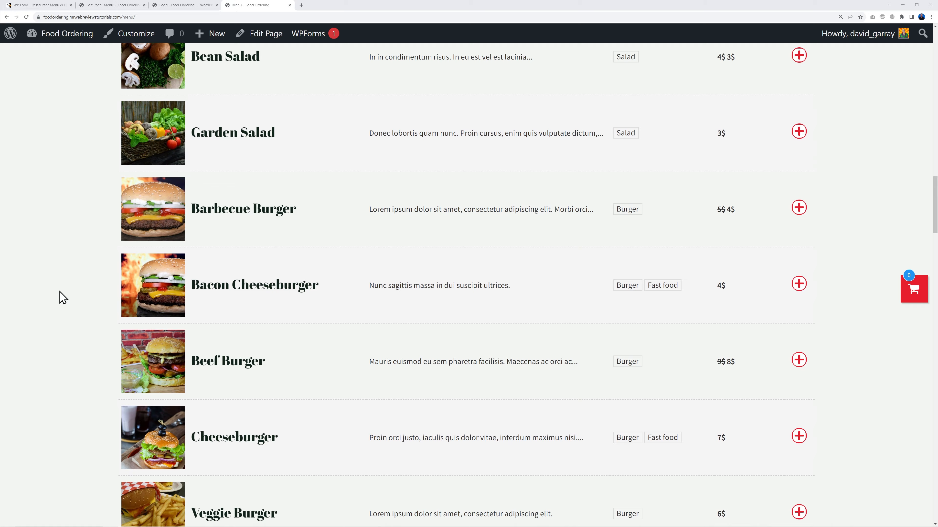
{"action": "scroll", "coordinate": [59, 298], "scroll_direction": "down", "scroll_amount": 10}
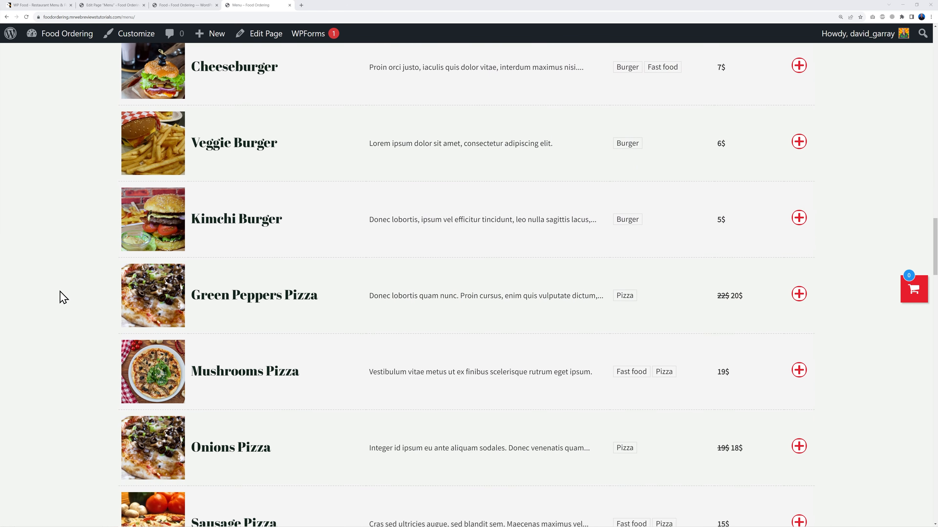
{"action": "scroll", "coordinate": [60, 297], "scroll_direction": "down", "scroll_amount": 6}
{"action": "scroll", "coordinate": [60, 297], "scroll_direction": "up", "scroll_amount": 10}
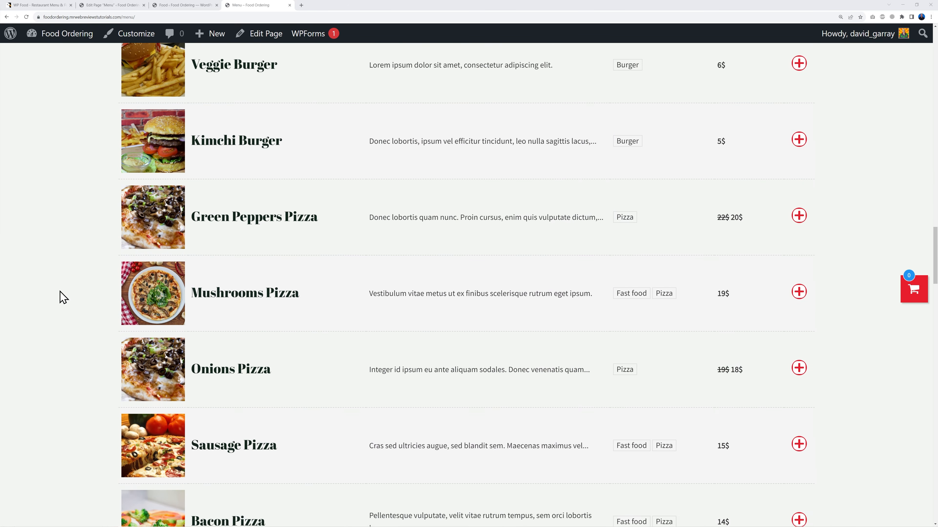
{"action": "scroll", "coordinate": [63, 298], "scroll_direction": "up", "scroll_amount": 20}
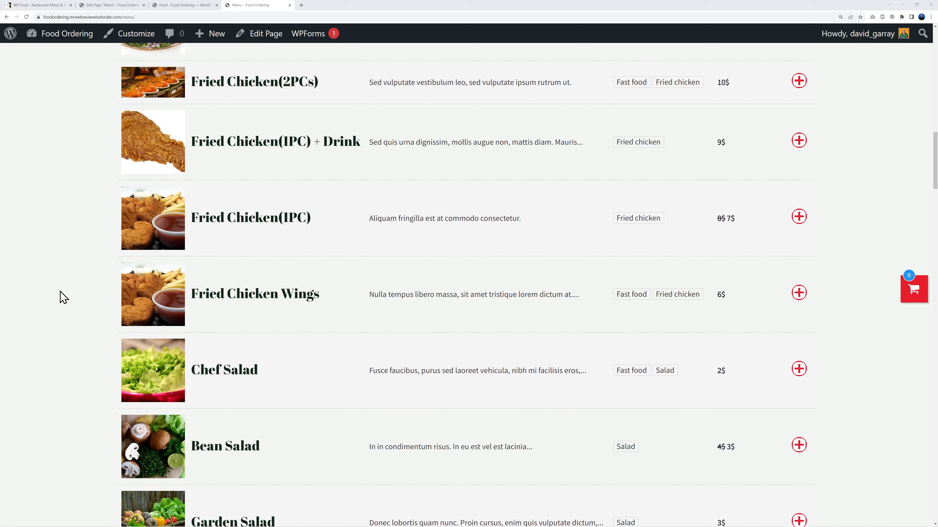
{"action": "scroll", "coordinate": [63, 298], "scroll_direction": "up", "scroll_amount": 4}
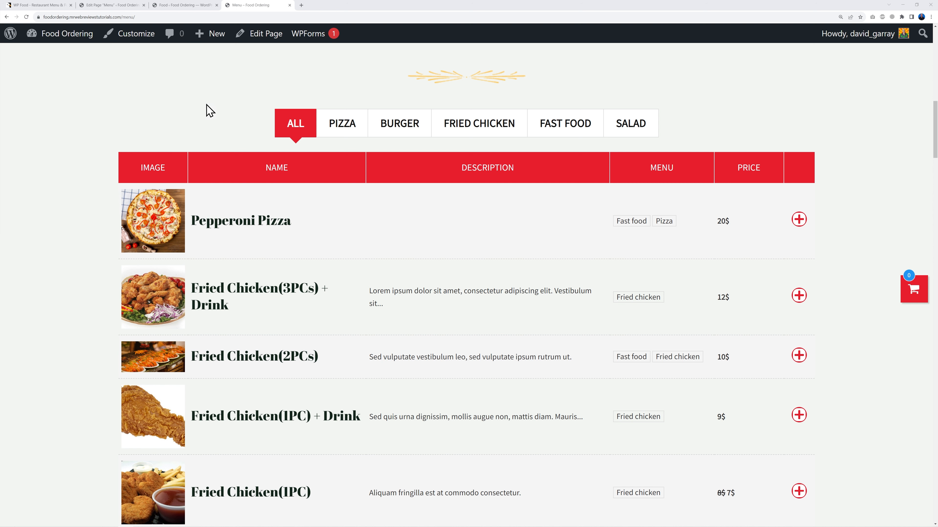
Step: Publish an Additional CSS rule giving exfood_80x80 food images border-radius 50px
{"action": "left_click", "coordinate": [185, 5]}
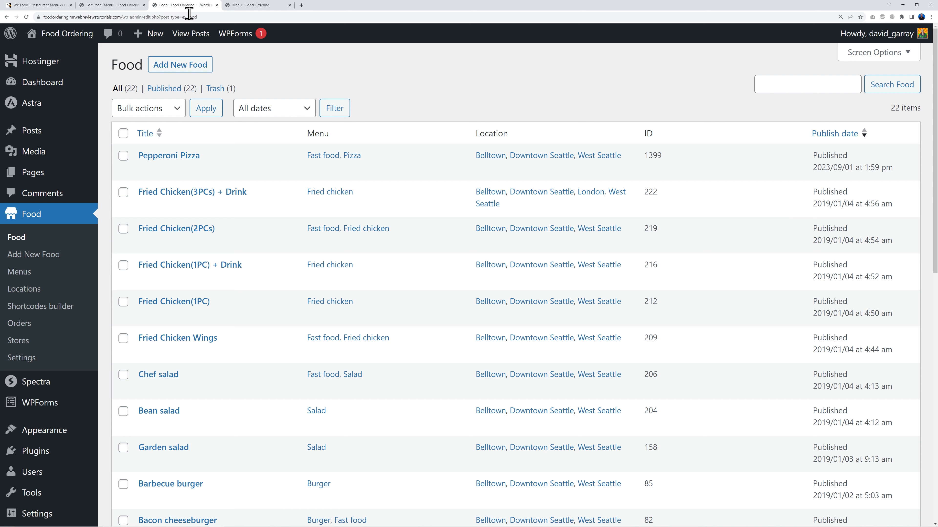
{"action": "mouse_move", "coordinate": [70, 432]}
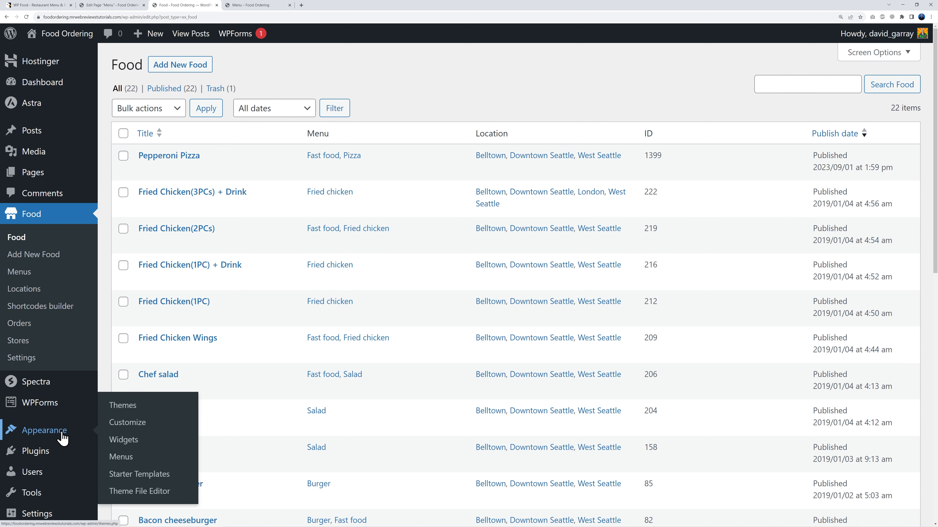
{"action": "left_click", "coordinate": [121, 426]}
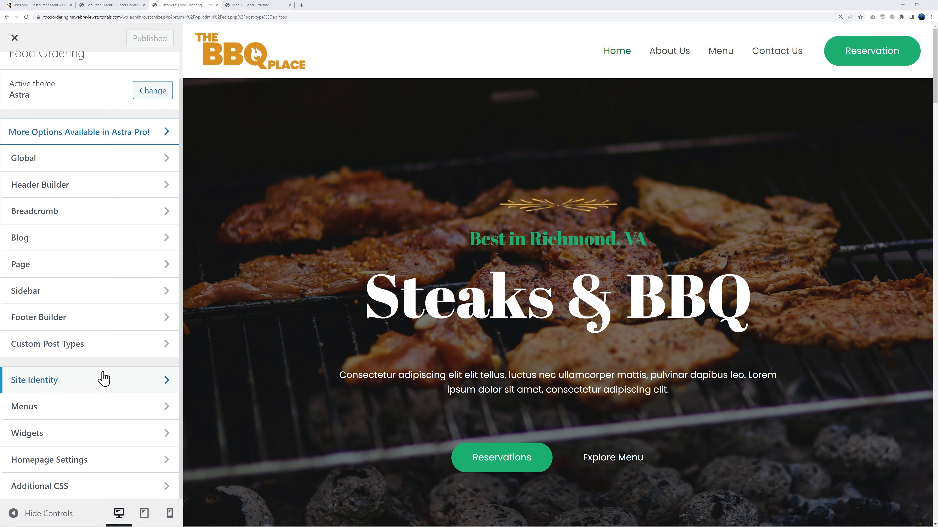
{"action": "left_click", "coordinate": [75, 484]}
{"action": "left_click", "coordinate": [86, 378]}
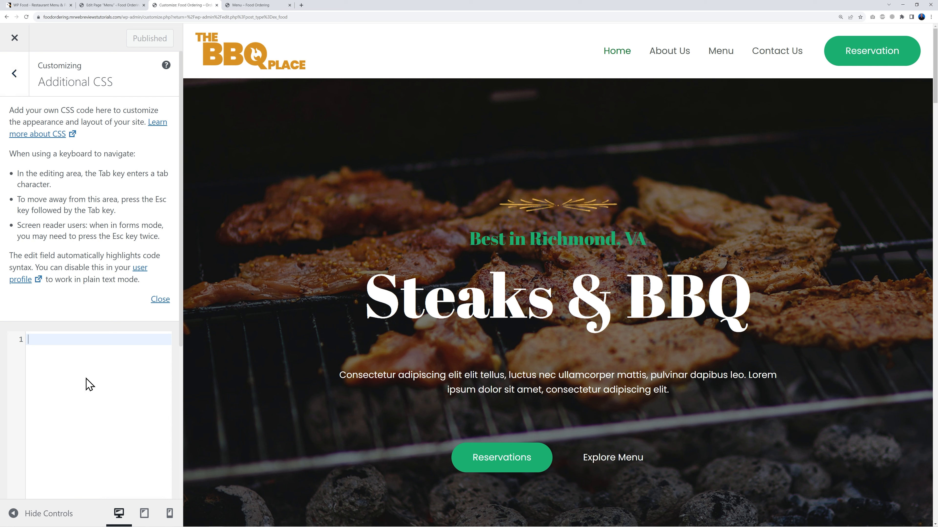
{"action": "type", "text": "img.attachment-exfood_80x80.size-exfood_80x80.wp-post-image {     border-radius: 50px; }"}
{"action": "left_click", "coordinate": [142, 47]}
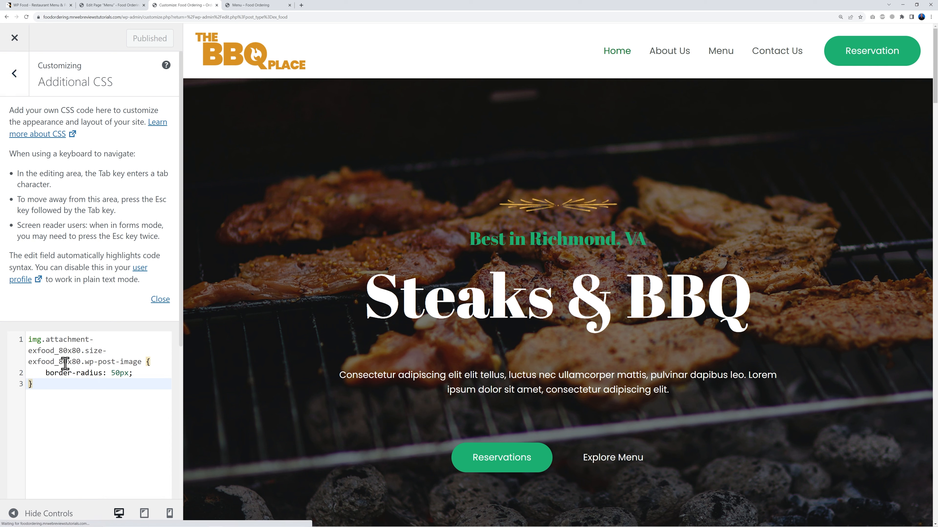
{"action": "left_click", "coordinate": [262, 6]}
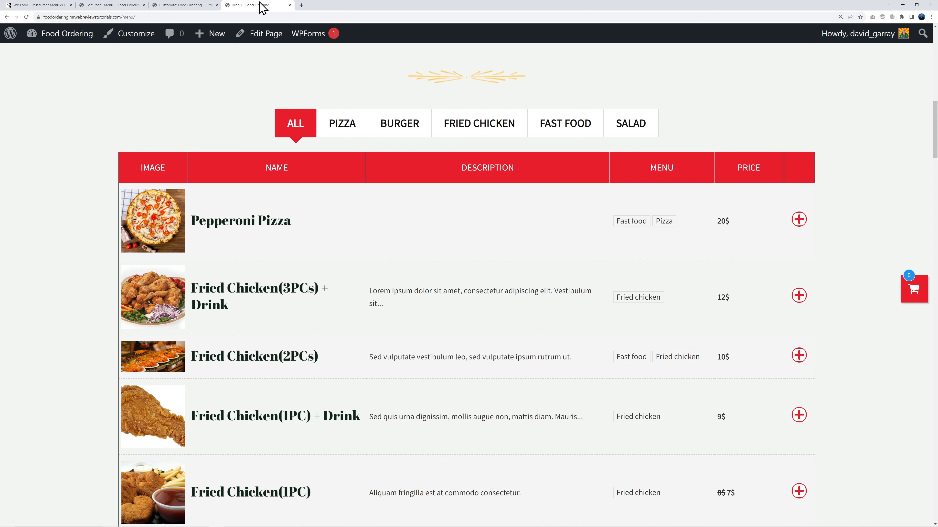
Step: Reload the menu to see circular thumbnails and preview the Barbecue Burger ordering popup
{"action": "left_click", "coordinate": [26, 17]}
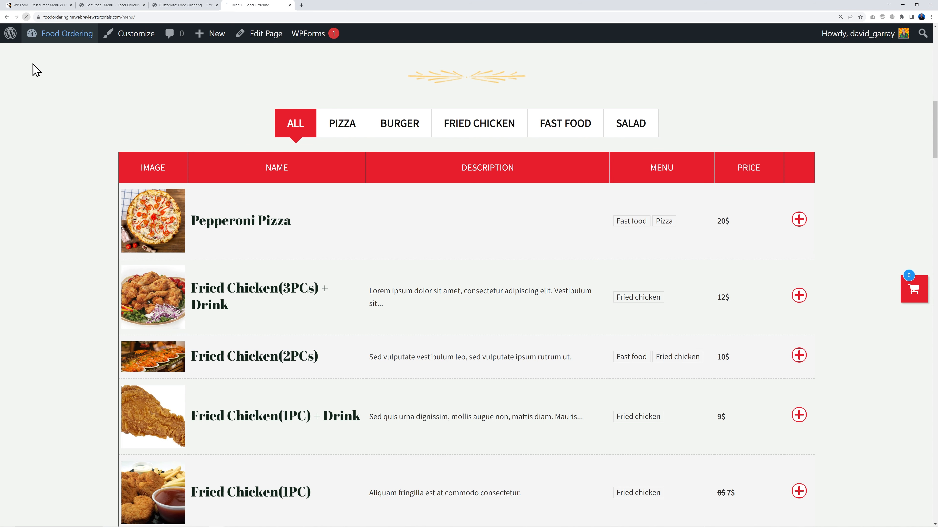
{"action": "scroll", "coordinate": [45, 175], "scroll_direction": "down", "scroll_amount": 6}
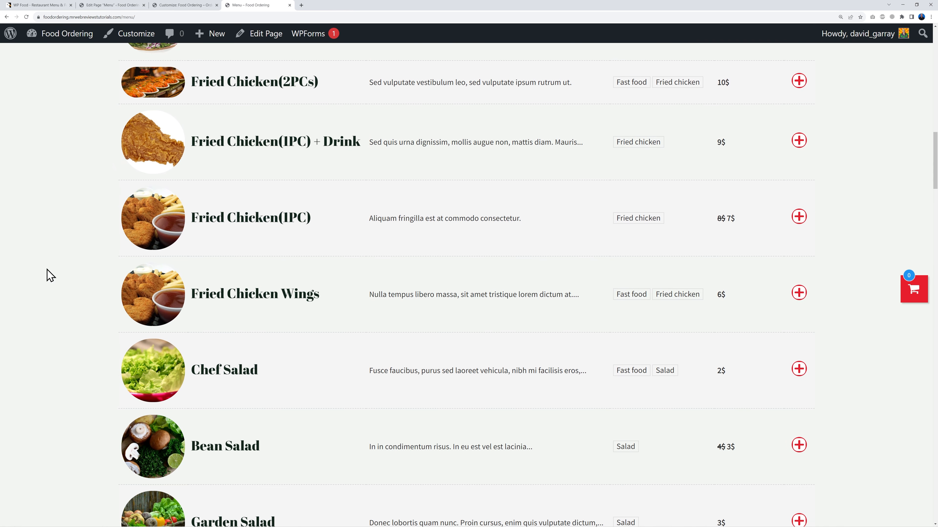
{"action": "scroll", "coordinate": [51, 275], "scroll_direction": "down", "scroll_amount": 3}
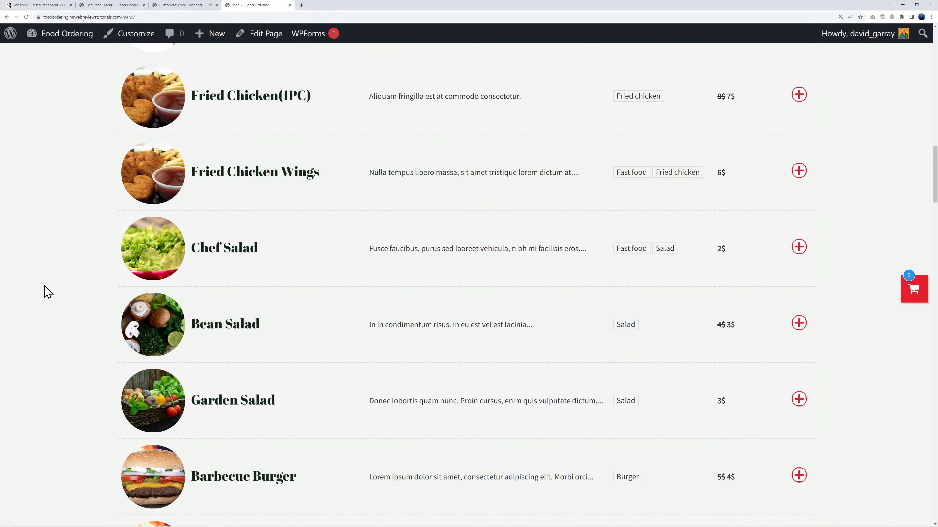
{"action": "scroll", "coordinate": [49, 288], "scroll_direction": "down", "scroll_amount": 3}
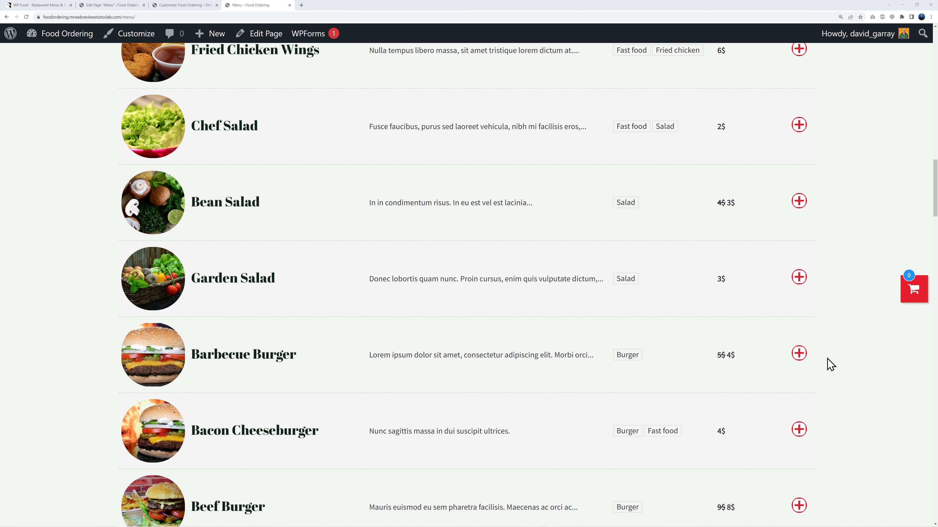
{"action": "left_click", "coordinate": [800, 356]}
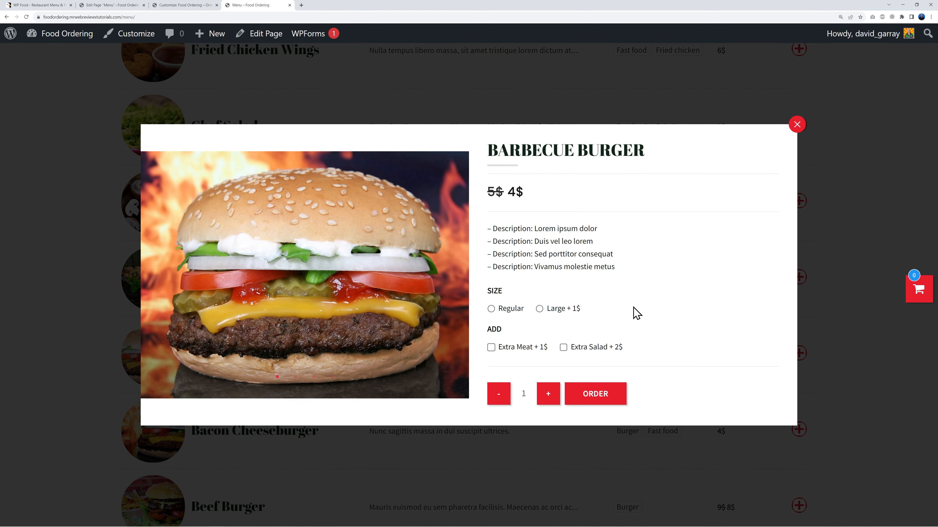
{"action": "left_click", "coordinate": [797, 125]}
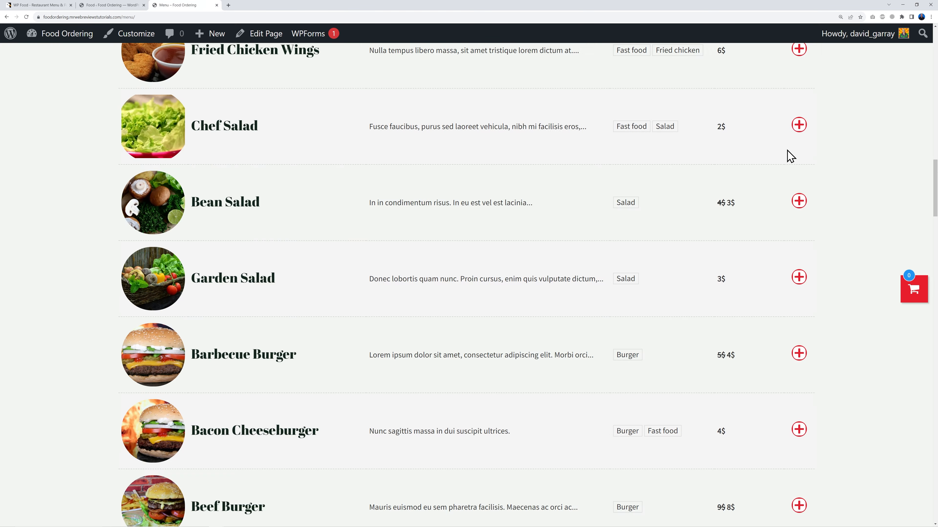
{"action": "scroll", "coordinate": [766, 259], "scroll_direction": "up", "scroll_amount": 10}
{"action": "scroll", "coordinate": [764, 265], "scroll_direction": "up", "scroll_amount": 15}
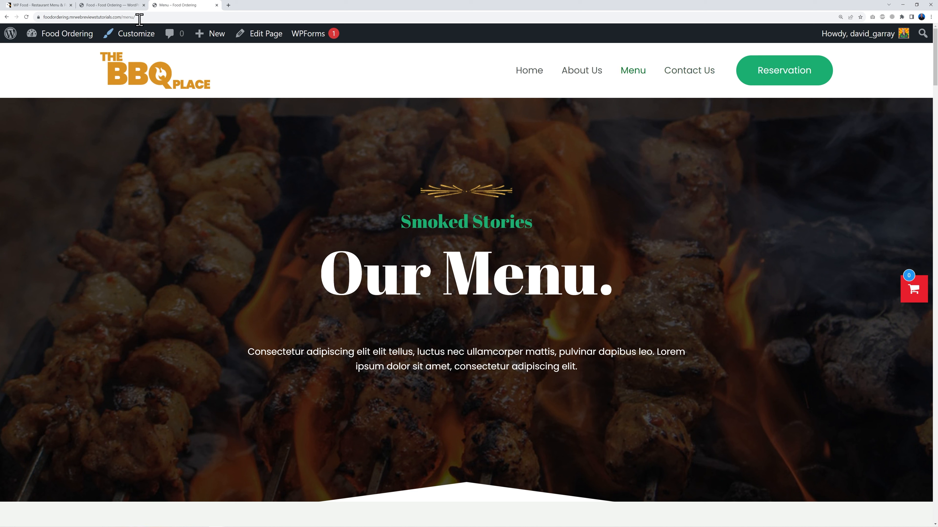
Step: Set the food plugin's Main Color to a teal-green hex and save the settings
{"action": "left_click", "coordinate": [105, 5]}
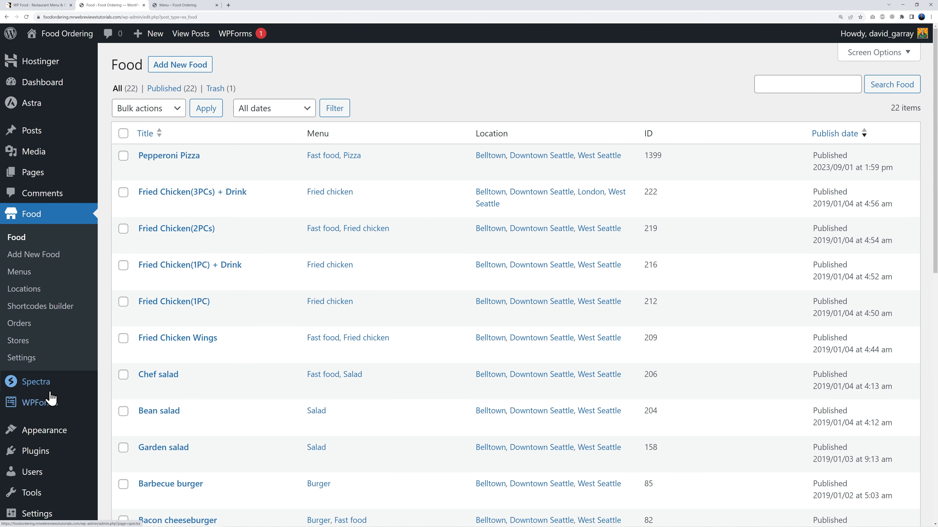
{"action": "left_click", "coordinate": [34, 359]}
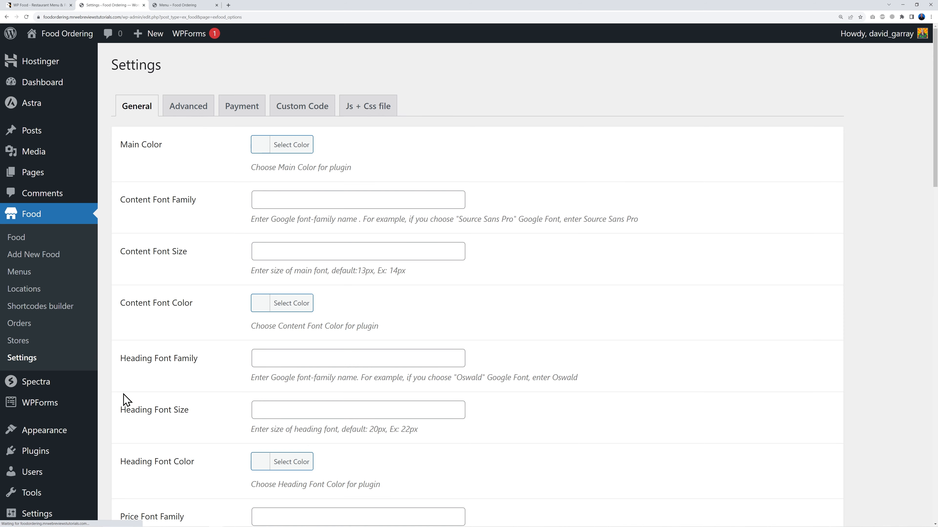
{"action": "left_click", "coordinate": [284, 147]}
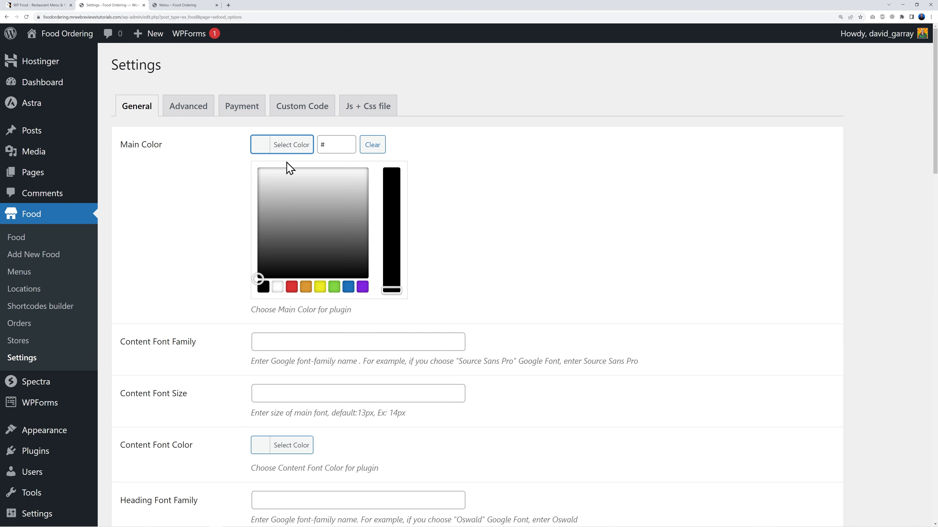
{"action": "left_click", "coordinate": [334, 290]}
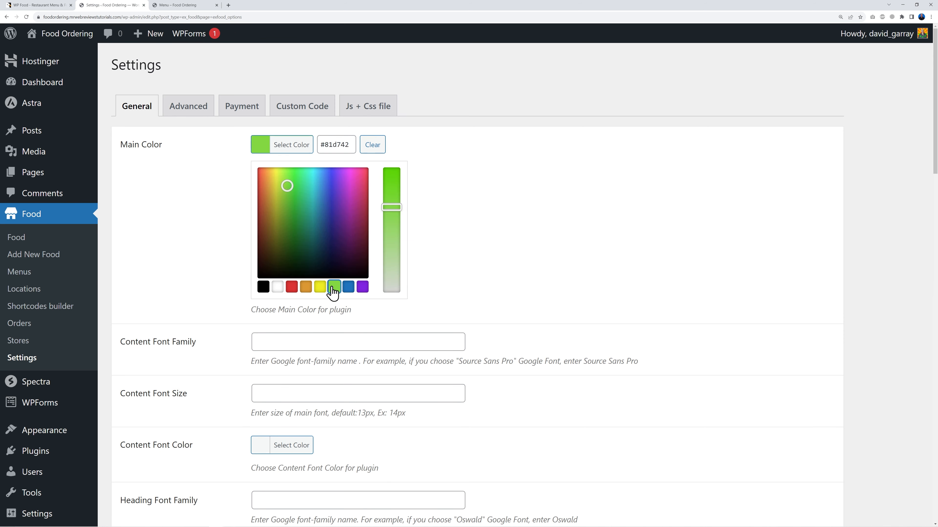
{"action": "left_click_drag", "start_coordinate": [287, 185], "coordinate": [295, 168]}
{"action": "triple_click", "coordinate": [338, 144]}
{"action": "key", "text": "ctrl+v"}
{"action": "left_click", "coordinate": [480, 183]}
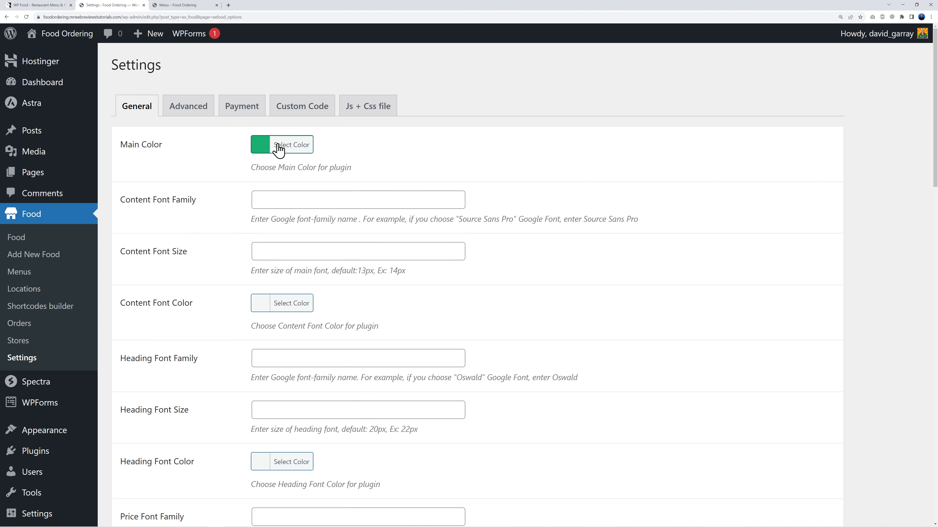
{"action": "scroll", "coordinate": [675, 398], "scroll_direction": "down", "scroll_amount": 15}
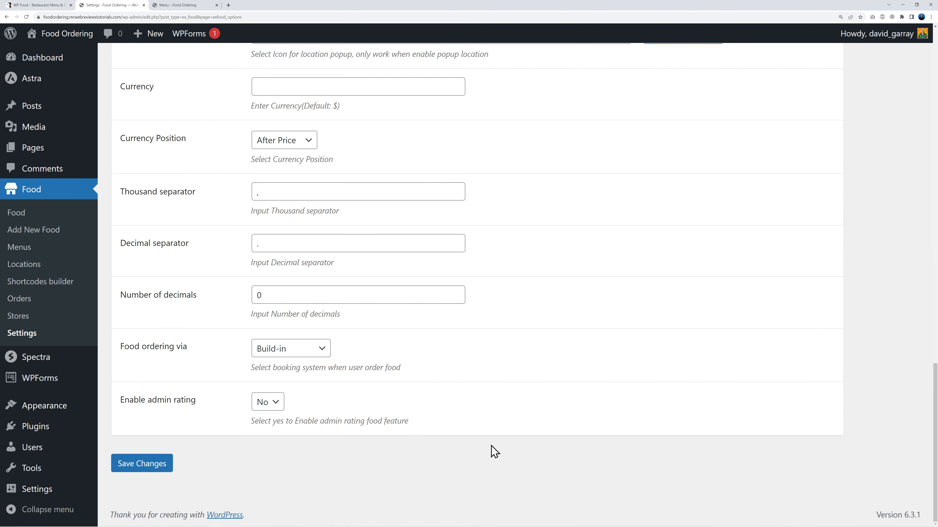
{"action": "left_click", "coordinate": [165, 470]}
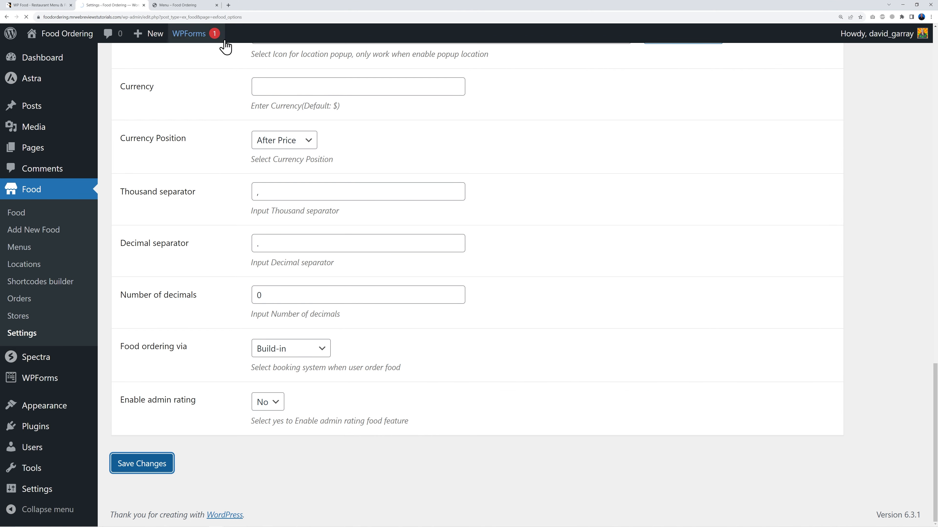
{"action": "left_click", "coordinate": [184, 5]}
Step: Reload and scroll through the live Menu page, then go to the admin Pages list
{"action": "left_click", "coordinate": [27, 18]}
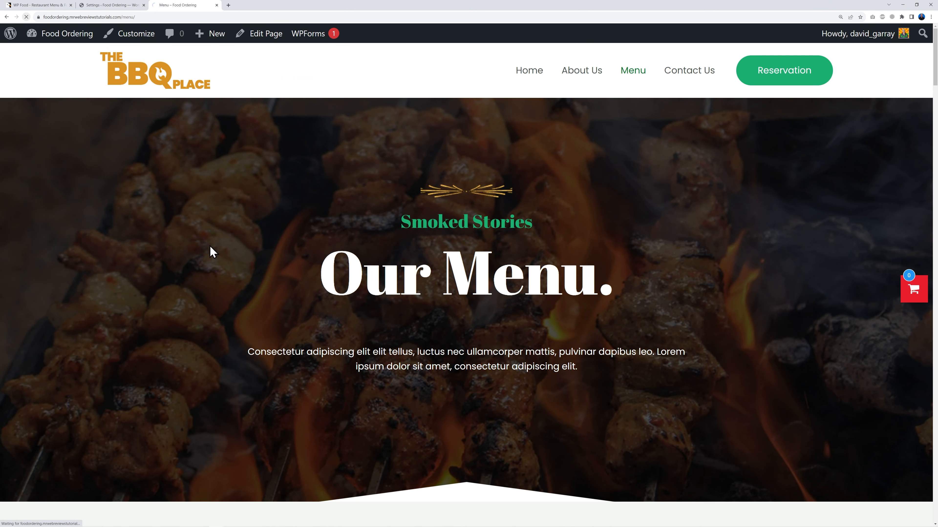
{"action": "scroll", "coordinate": [845, 344], "scroll_direction": "down", "scroll_amount": 10}
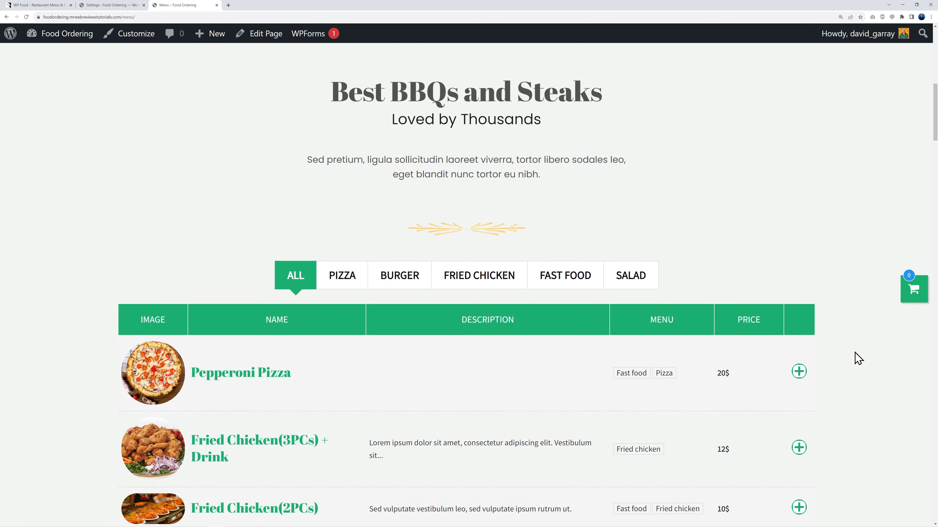
{"action": "scroll", "coordinate": [857, 357], "scroll_direction": "down", "scroll_amount": 2}
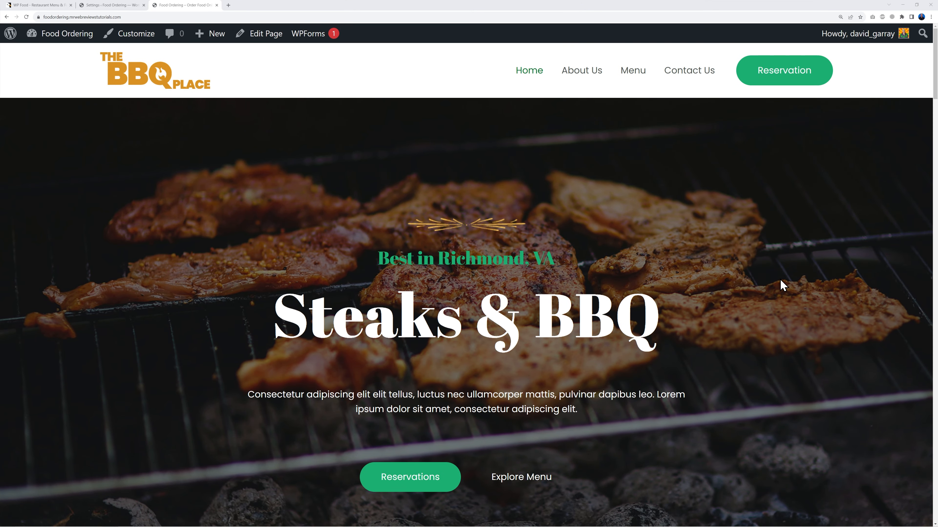
{"action": "scroll", "coordinate": [782, 284], "scroll_direction": "down", "scroll_amount": 13}
{"action": "scroll", "coordinate": [865, 339], "scroll_direction": "down", "scroll_amount": 6}
{"action": "left_click", "coordinate": [109, 5]}
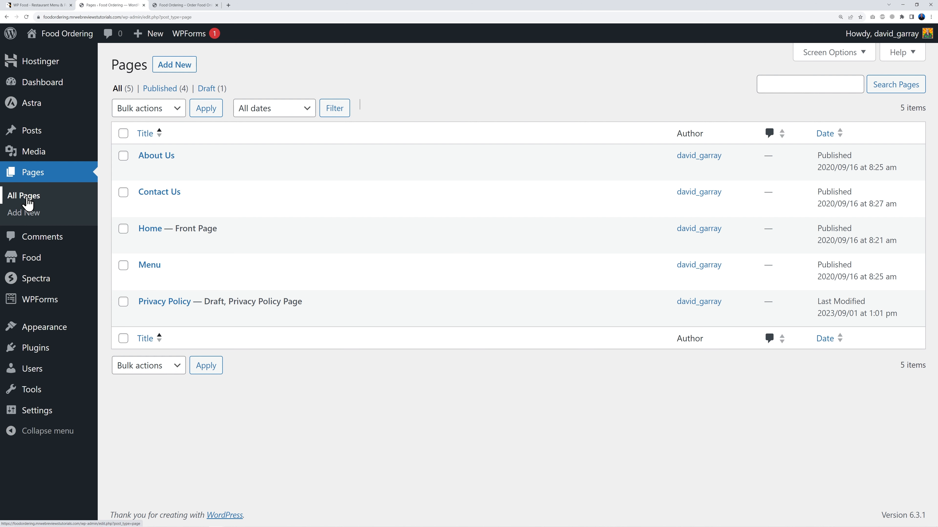
Step: Open the Home page in the block editor in a new browser tab
{"action": "right_click", "coordinate": [152, 234]}
{"action": "left_click", "coordinate": [176, 245]}
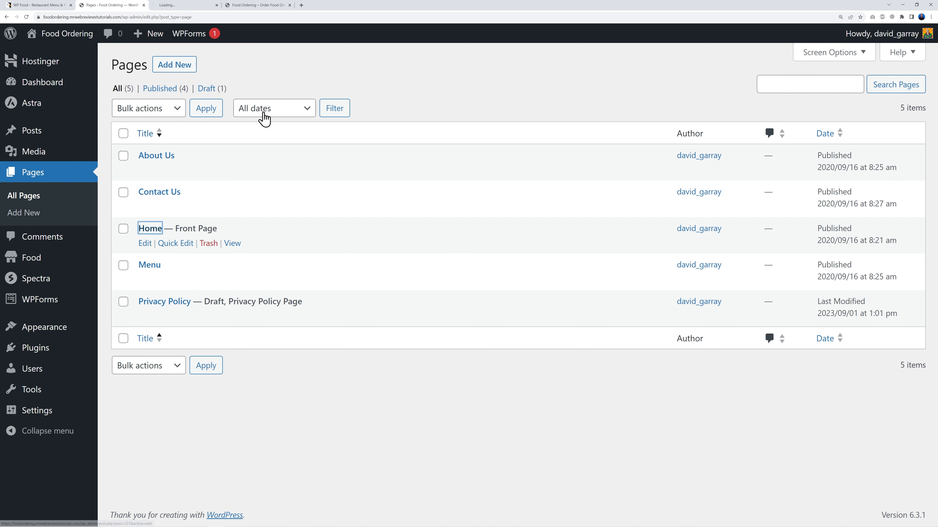
{"action": "left_click", "coordinate": [319, 62]}
{"action": "left_click", "coordinate": [192, 6]}
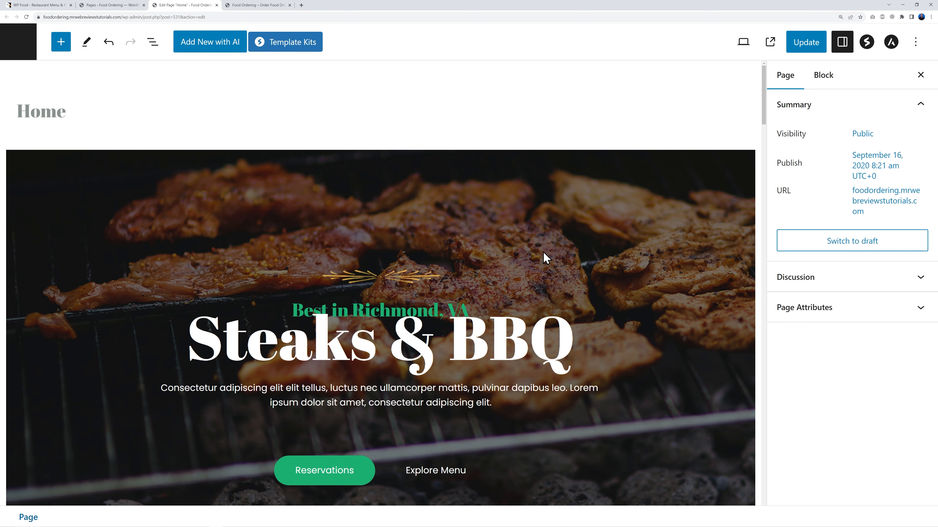
{"action": "scroll", "coordinate": [636, 379], "scroll_direction": "down", "scroll_amount": 3}
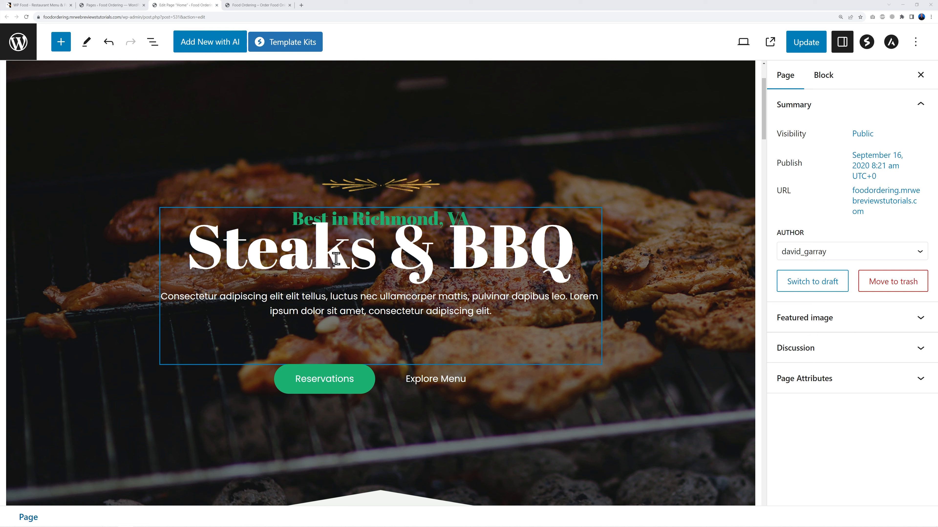
Step: Replace the Steaks & BBQ hero heading with 'American Takeaway'
{"action": "left_click", "coordinate": [303, 221]}
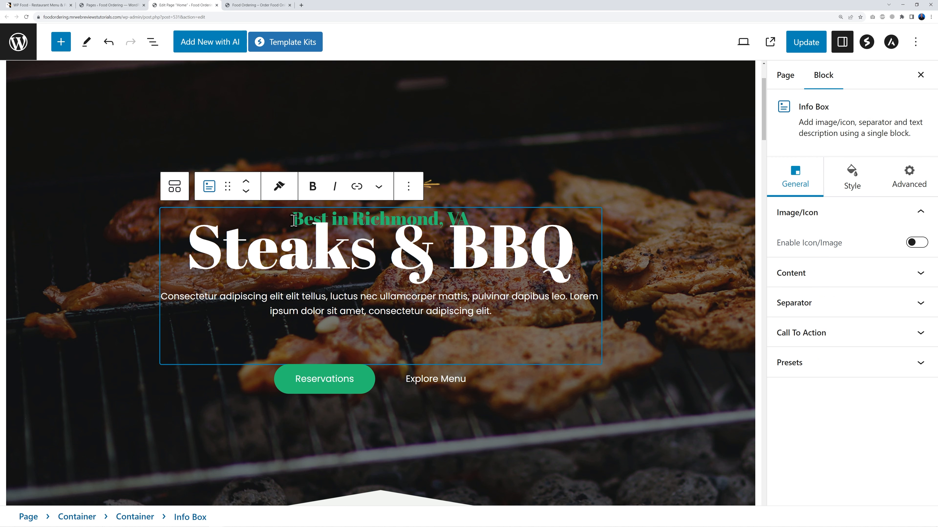
{"action": "left_click_drag", "start_coordinate": [187, 251], "coordinate": [554, 255]}
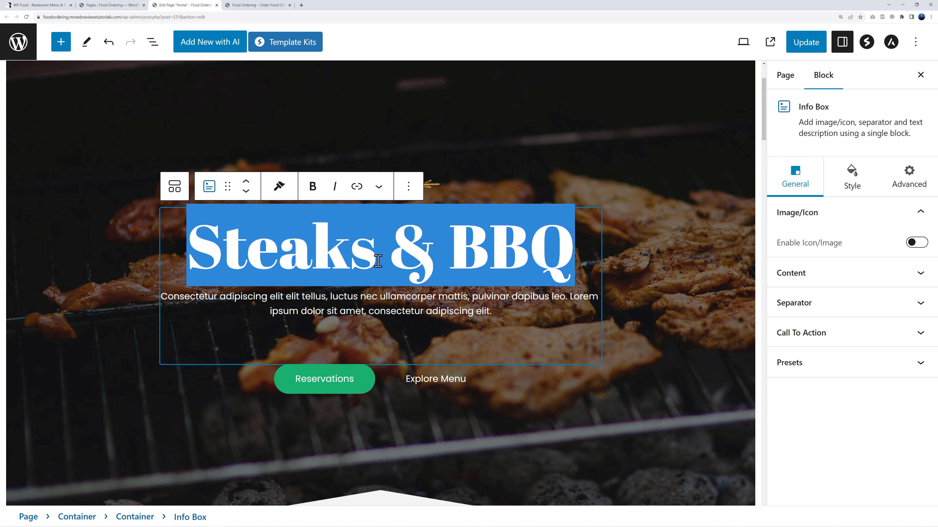
{"action": "key", "text": "ctrl+z"}
{"action": "triple_click", "coordinate": [342, 249]}
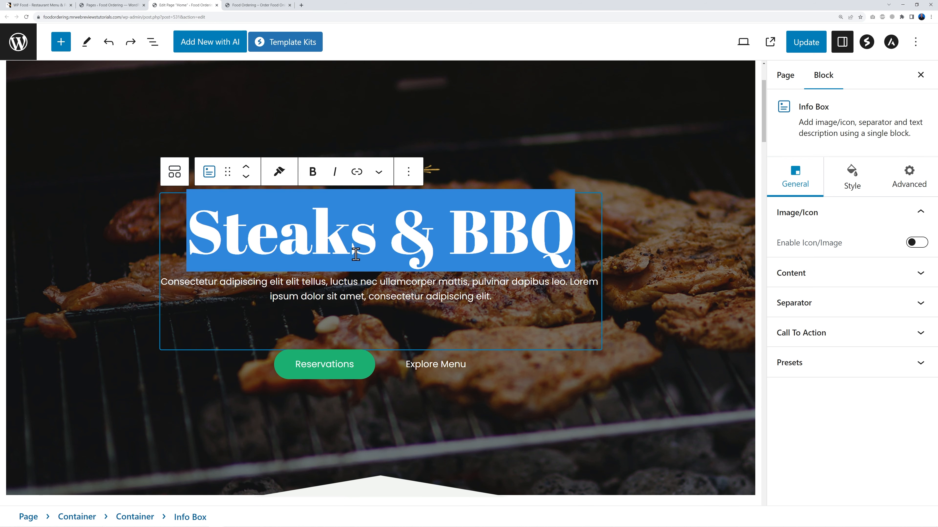
{"action": "type", "text": "Best in Richmond, VA American Takeaway"}
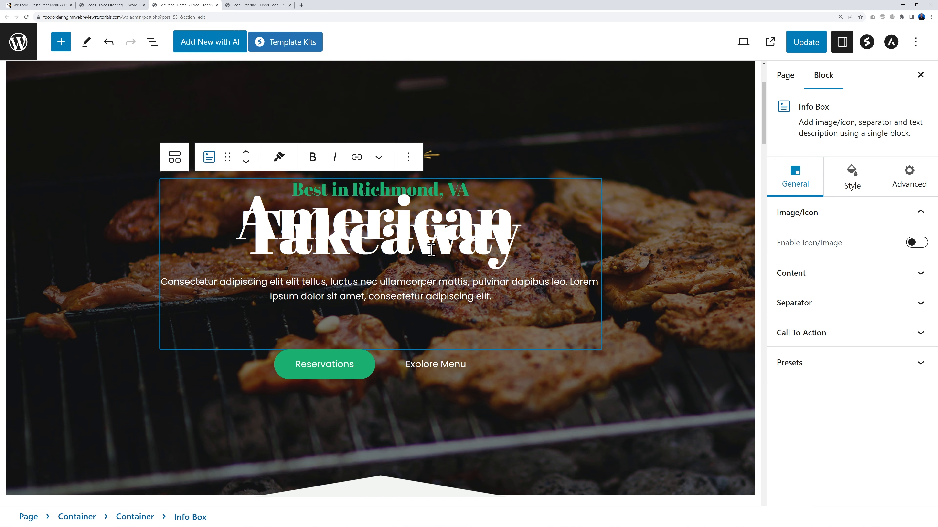
{"action": "key", "text": "ctrl+a"}
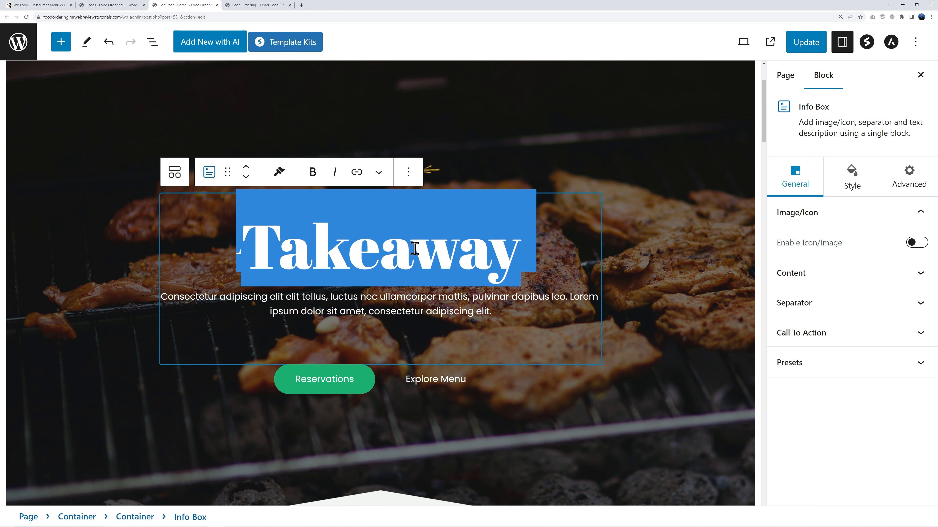
Step: Set the hero title's typography font size to 68
{"action": "left_click", "coordinate": [849, 188]}
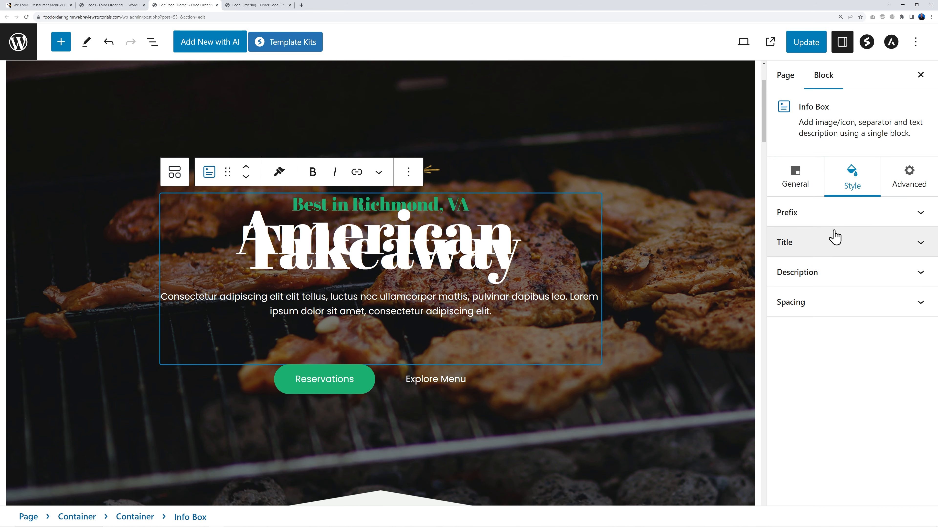
{"action": "left_click", "coordinate": [915, 244]}
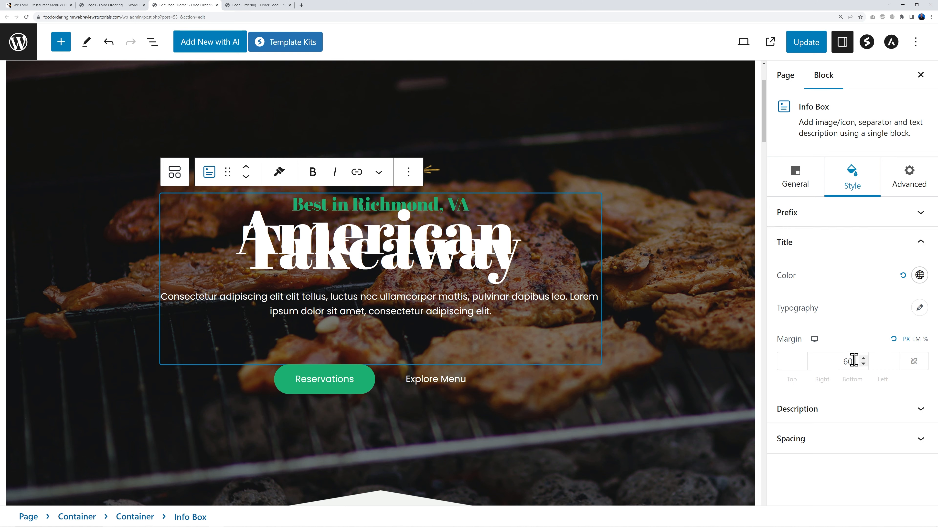
{"action": "left_click", "coordinate": [907, 312]}
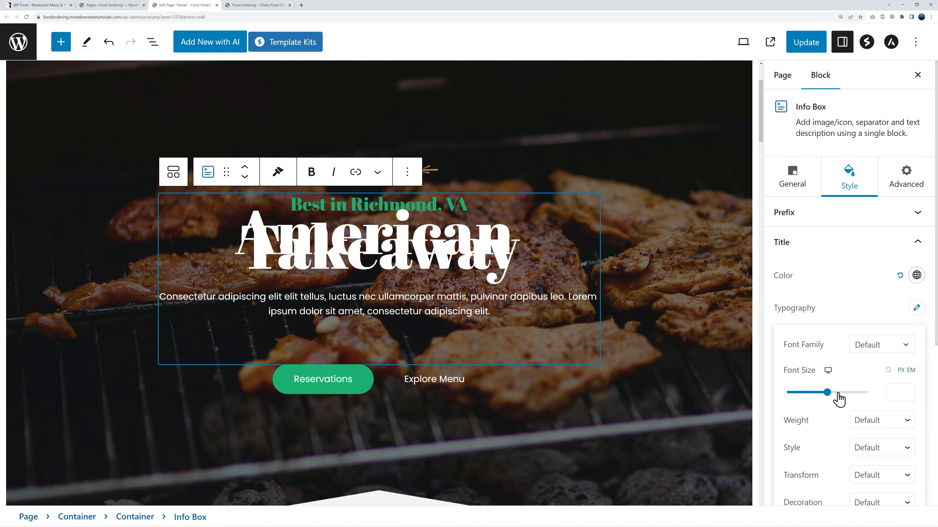
{"action": "left_click_drag", "start_coordinate": [827, 392], "coordinate": [813, 392]}
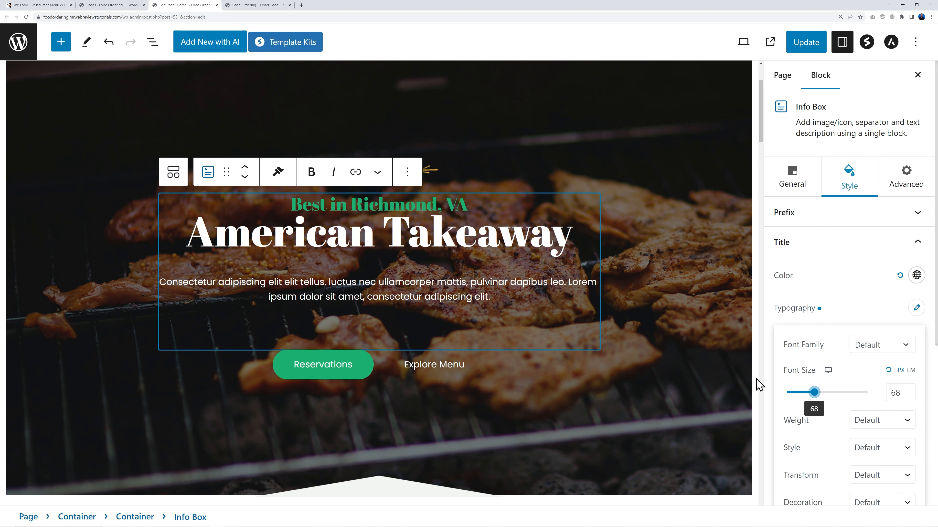
Step: Change the tagline from Richmond, VA to 'Best in Seattle, WA' and save
{"action": "left_click", "coordinate": [416, 206]}
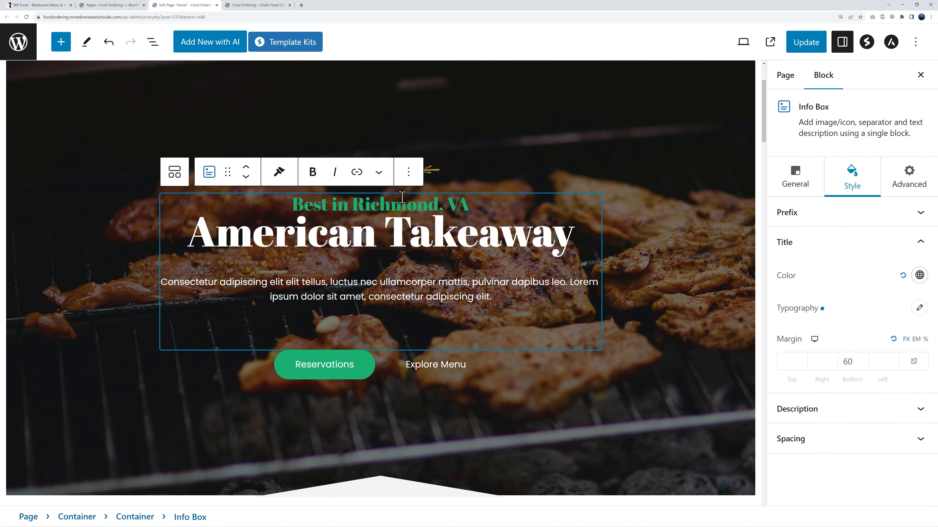
{"action": "left_click_drag", "start_coordinate": [354, 199], "coordinate": [464, 203]}
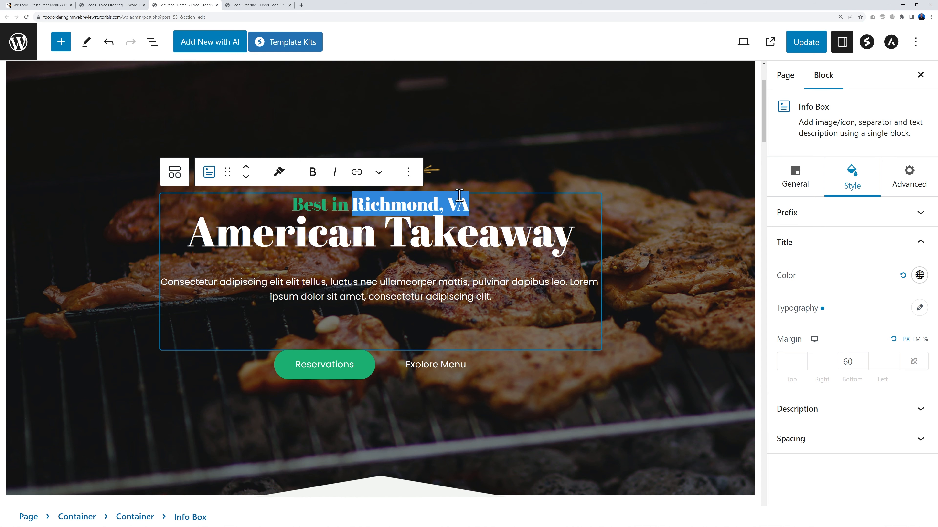
{"action": "left_click", "coordinate": [463, 195]}
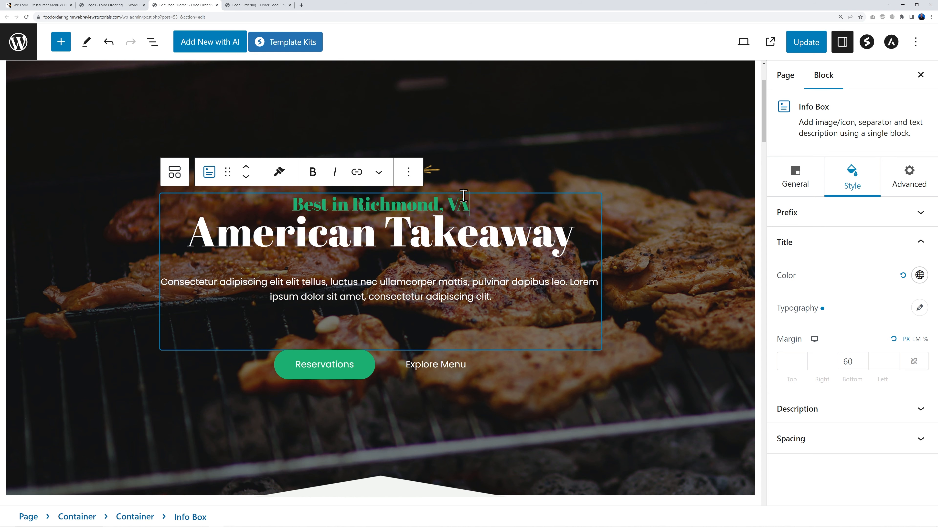
{"action": "key", "text": "BackSpace"}
{"action": "key", "text": "BackSpace"}
{"action": "key", "text": "BackSpace"}
{"action": "key", "text": "BackSpace"}
{"action": "key", "text": "BackSpace"}
{"action": "key", "text": "BackSpace"}
{"action": "key", "text": "BackSpace"}
{"action": "key", "text": "BackSpace"}
{"action": "key", "text": "BackSpace"}
{"action": "key", "text": "BackSpace"}
{"action": "key", "text": "BackSpace"}
{"action": "key", "text": "BackSpace"}
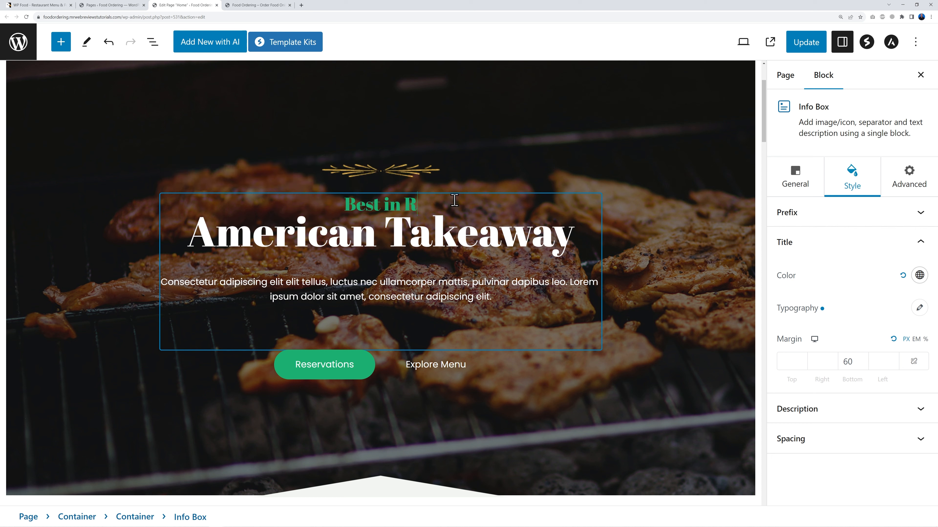
{"action": "type", "text": "Seatt"}
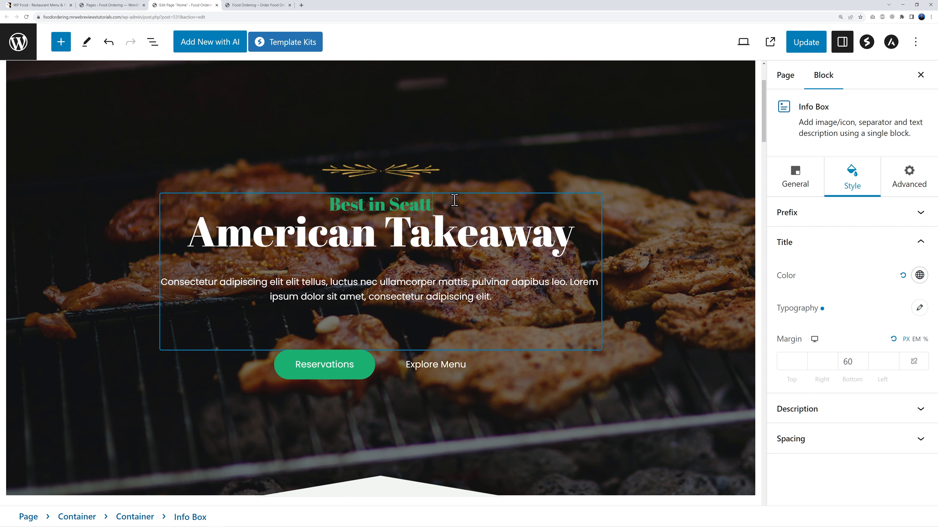
{"action": "type", "text": "le, WA"}
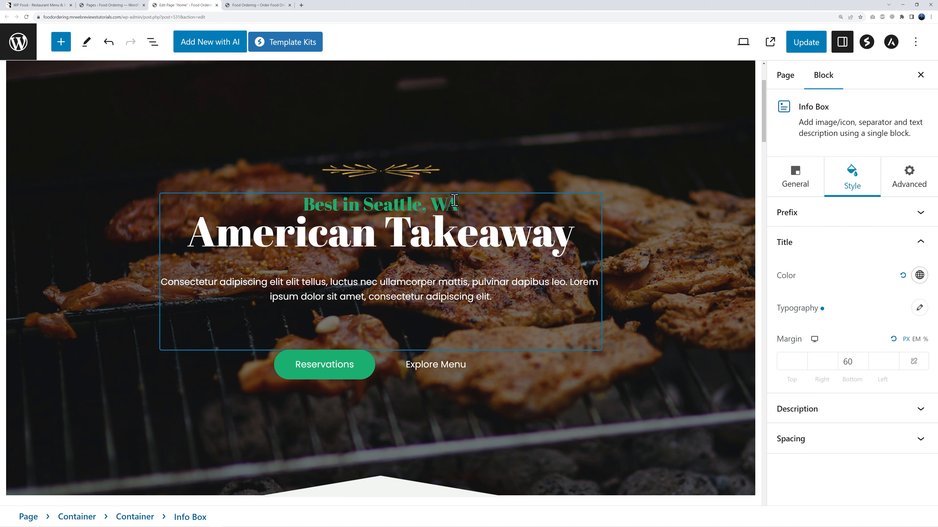
{"action": "key", "text": "ctrl+s"}
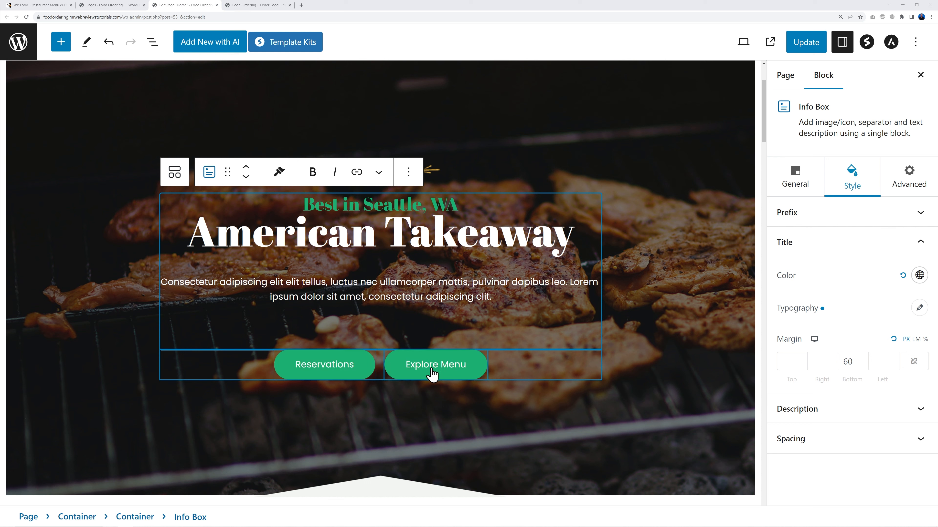
Step: Delete the Explore Menu button and relabel the Reservations button as ORDER NOW
{"action": "left_click", "coordinate": [473, 371]}
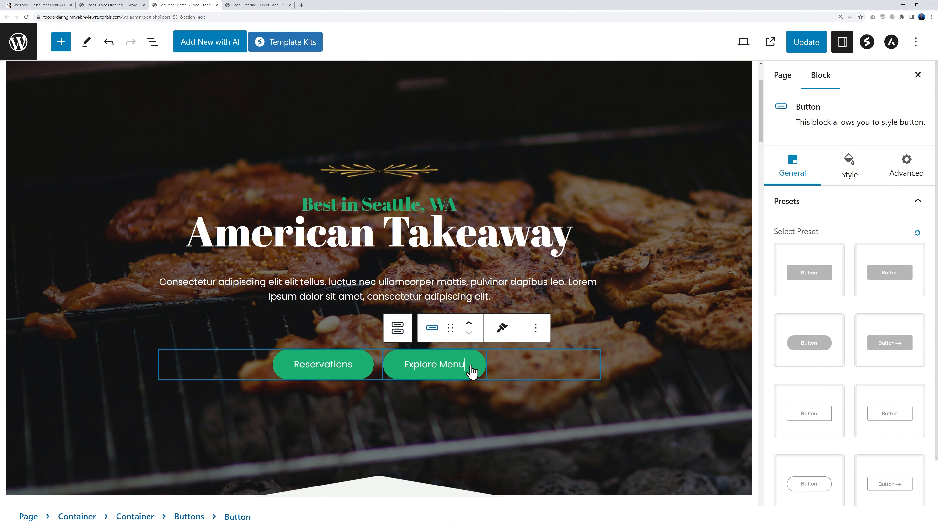
{"action": "left_click", "coordinate": [535, 327]}
{"action": "left_click", "coordinate": [620, 301]}
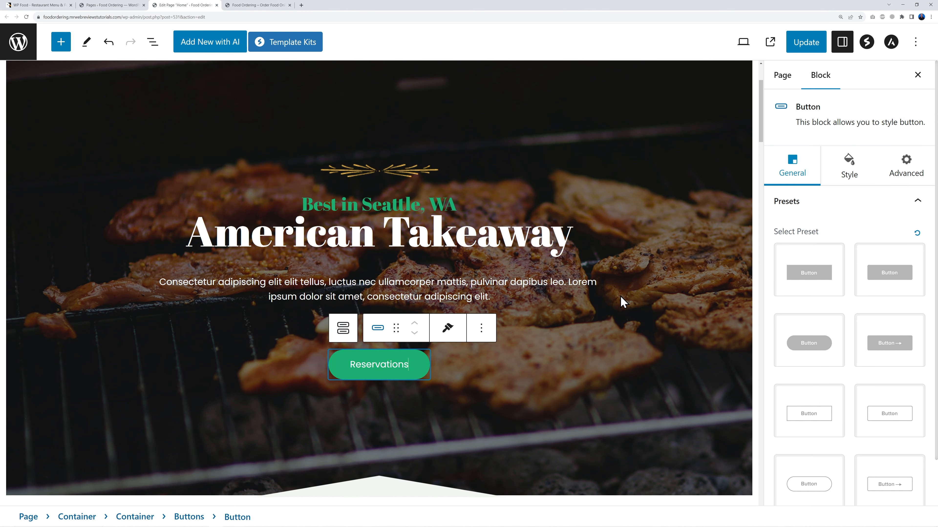
{"action": "double_click", "coordinate": [400, 371]}
{"action": "type", "text": "ORDER NOW"}
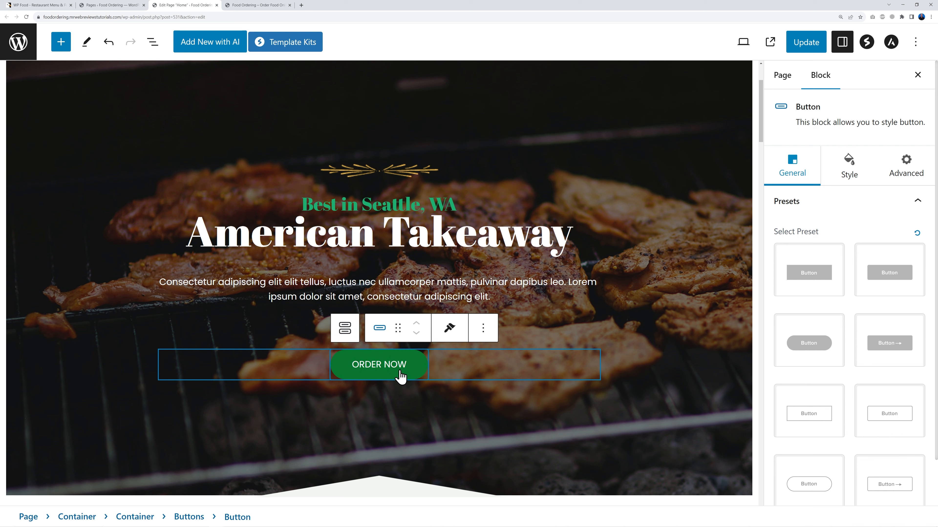
Step: Link the ORDER NOW button to the site's /menu/ page and update the Home page
{"action": "left_click", "coordinate": [248, 7]}
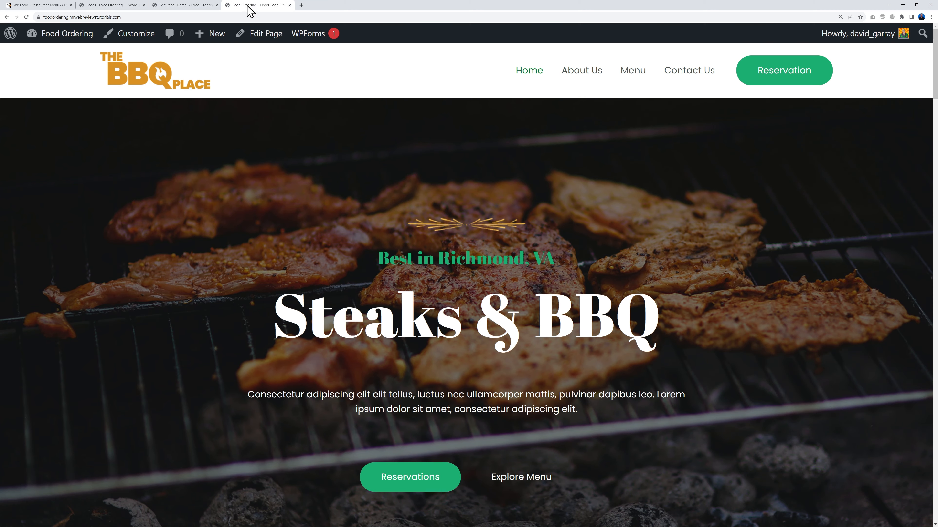
{"action": "left_click", "coordinate": [636, 78]}
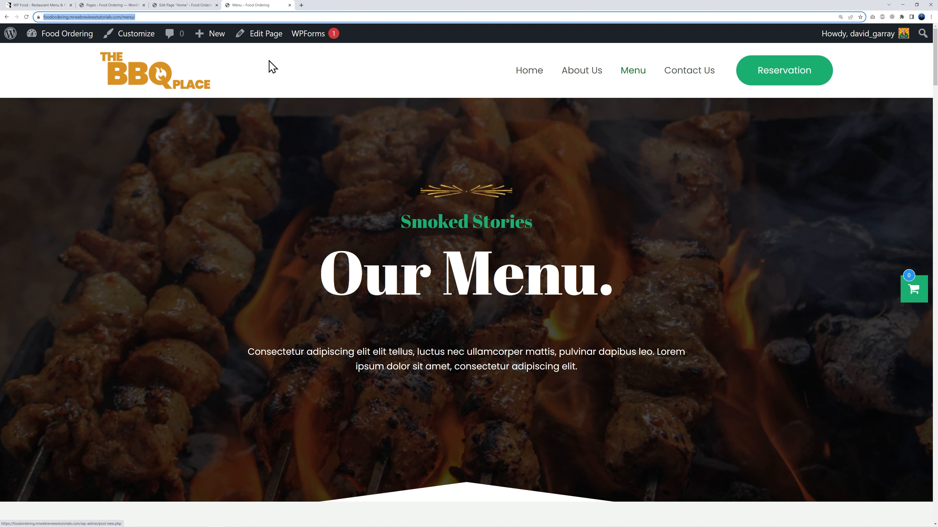
{"action": "left_click", "coordinate": [174, 6]}
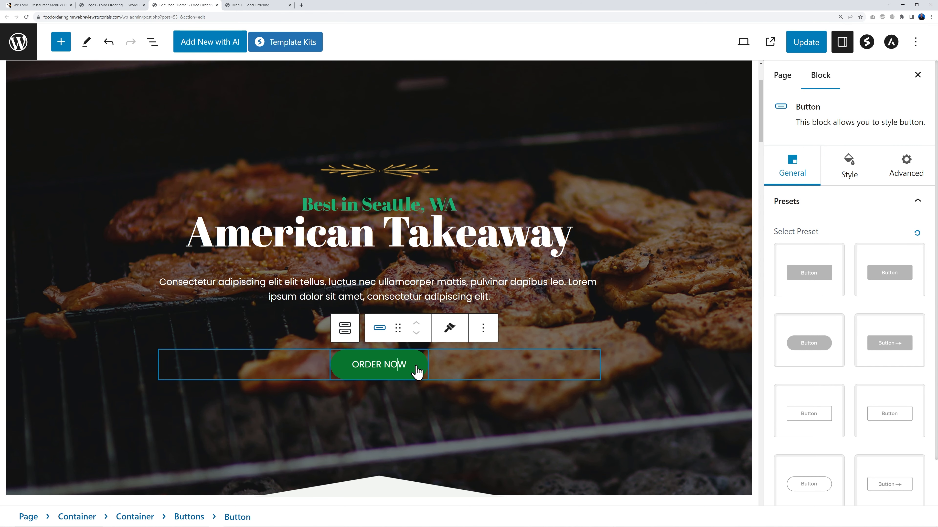
{"action": "scroll", "coordinate": [854, 356], "scroll_direction": "down", "scroll_amount": 1}
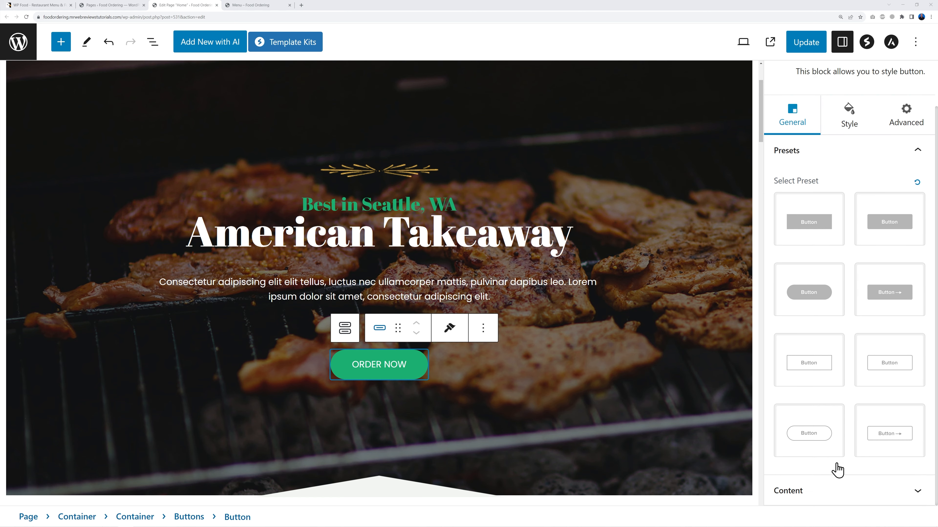
{"action": "left_click", "coordinate": [908, 493]}
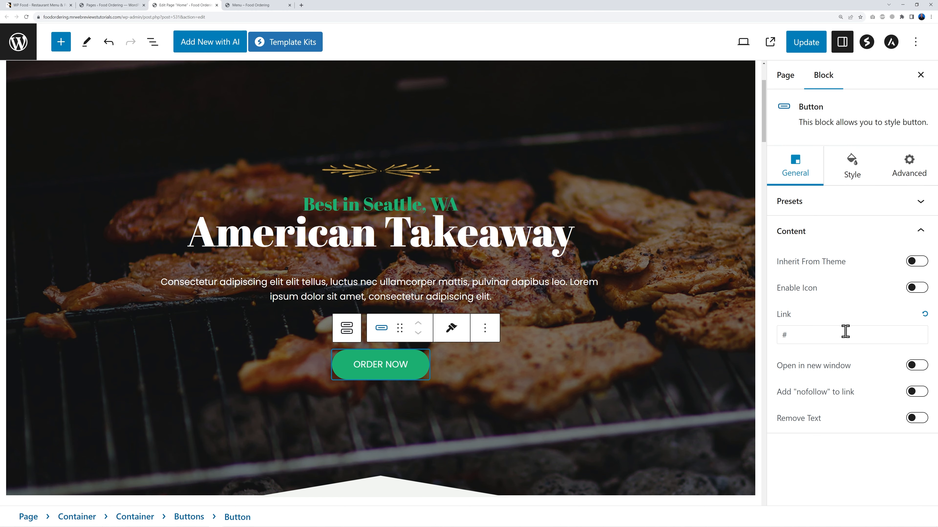
{"action": "double_click", "coordinate": [784, 335]}
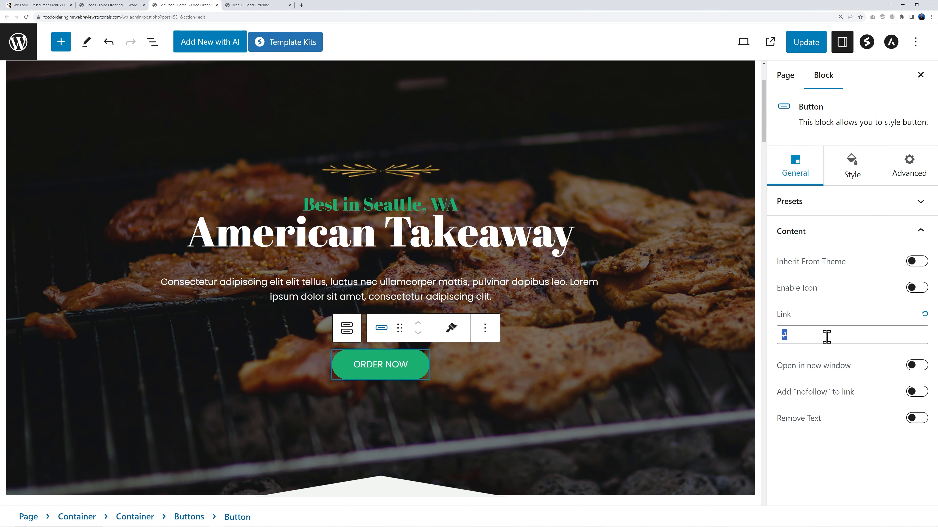
{"action": "key", "text": "ctrl+v"}
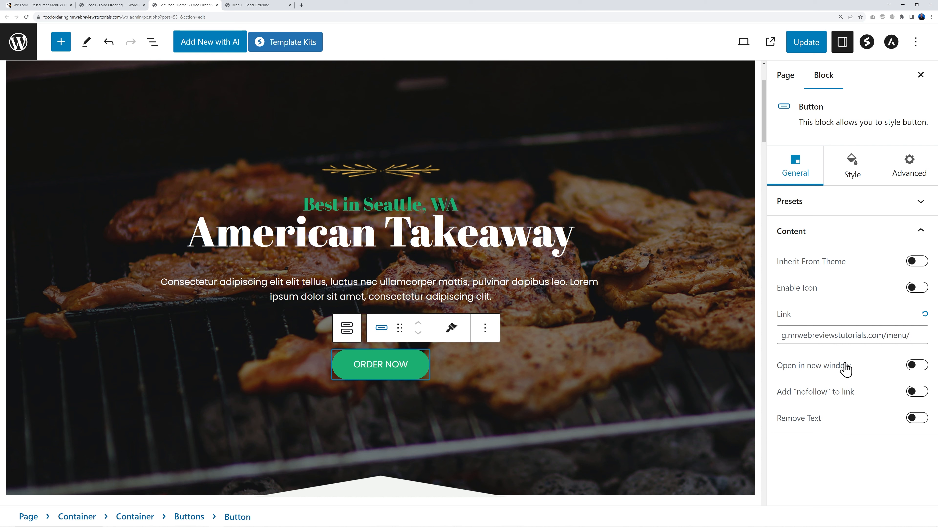
{"action": "left_click", "coordinate": [805, 52]}
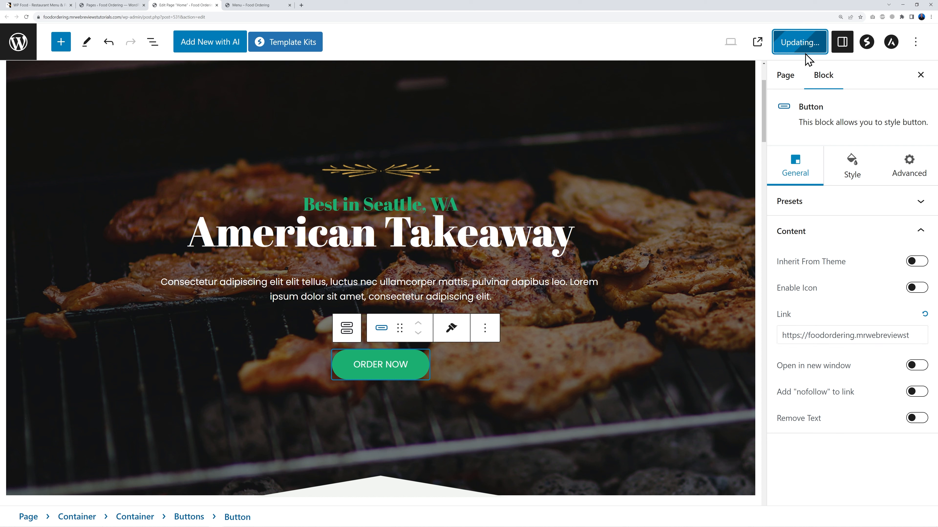
{"action": "left_click", "coordinate": [281, 6]}
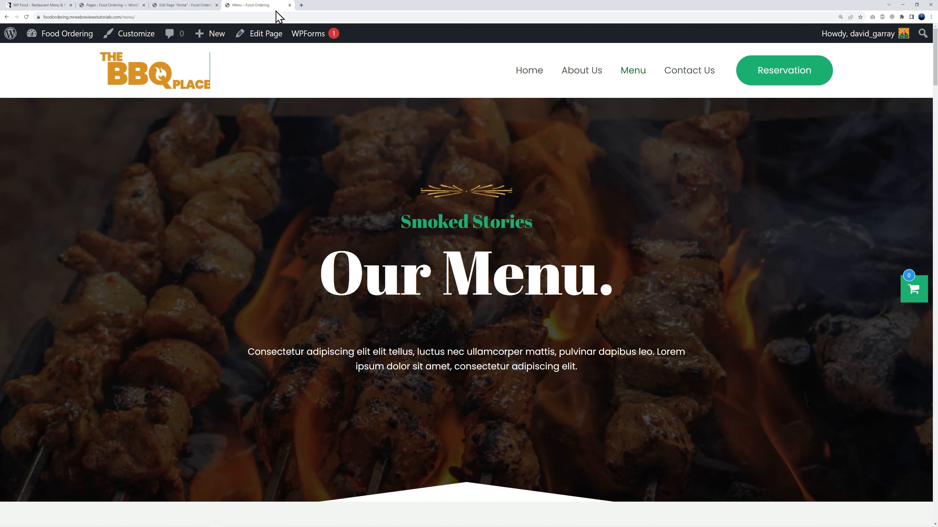
{"action": "left_click", "coordinate": [513, 77]}
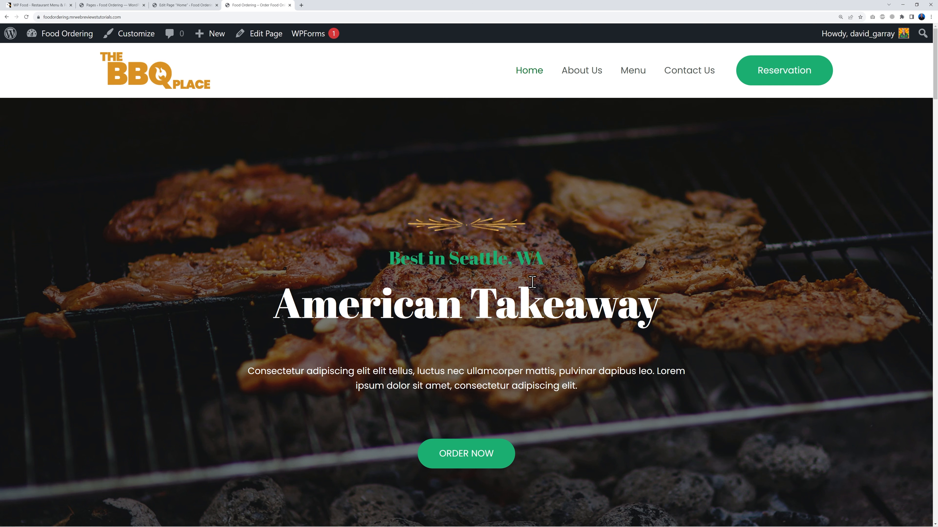
{"action": "left_click", "coordinate": [473, 458]}
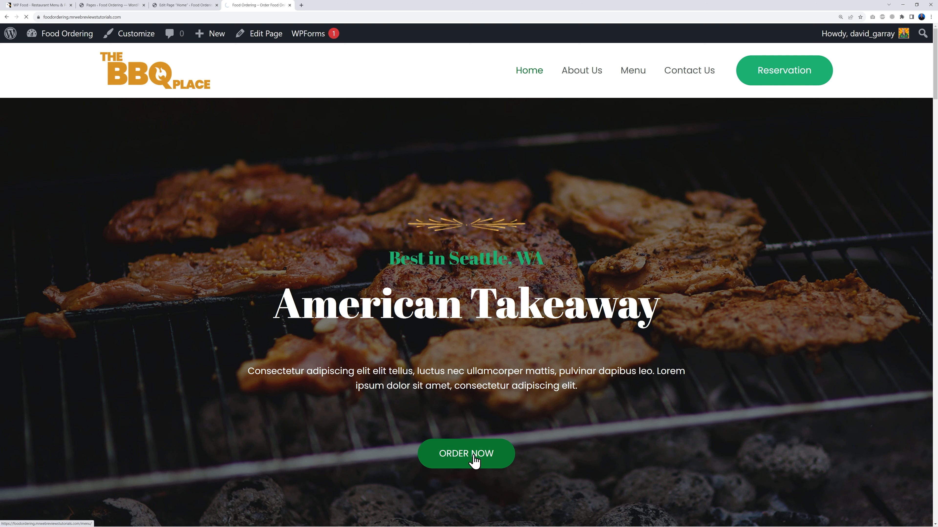
{"action": "scroll", "coordinate": [500, 444], "scroll_direction": "down", "scroll_amount": 7}
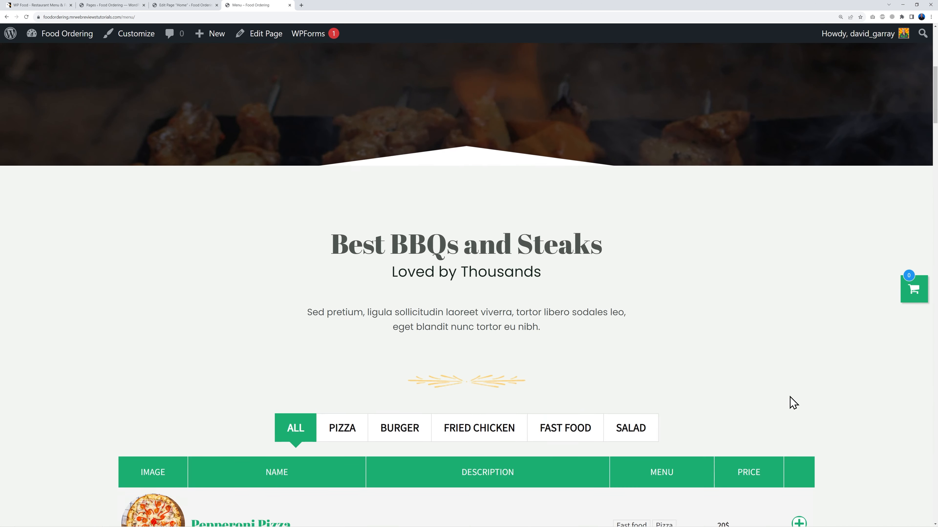
{"action": "scroll", "coordinate": [801, 403], "scroll_direction": "down", "scroll_amount": 10}
{"action": "scroll", "coordinate": [803, 404], "scroll_direction": "up", "scroll_amount": 18}
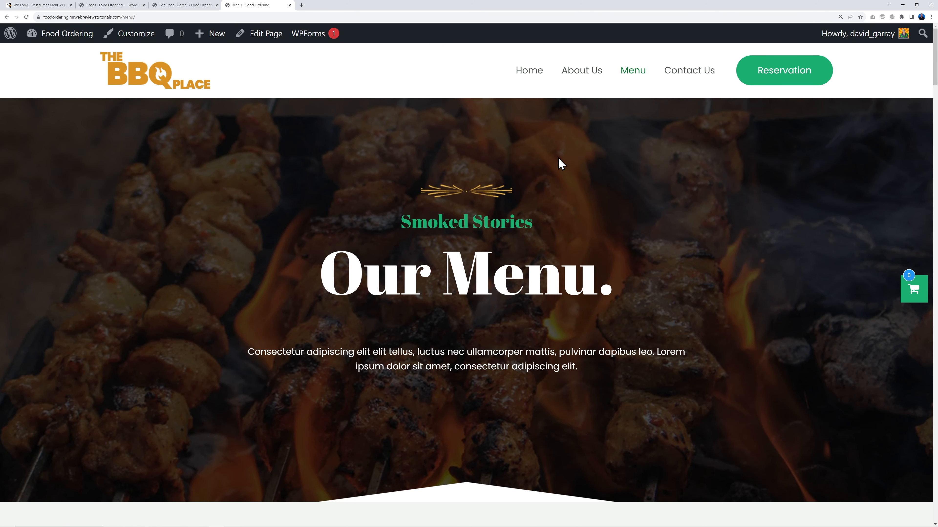
{"action": "left_click", "coordinate": [534, 85]}
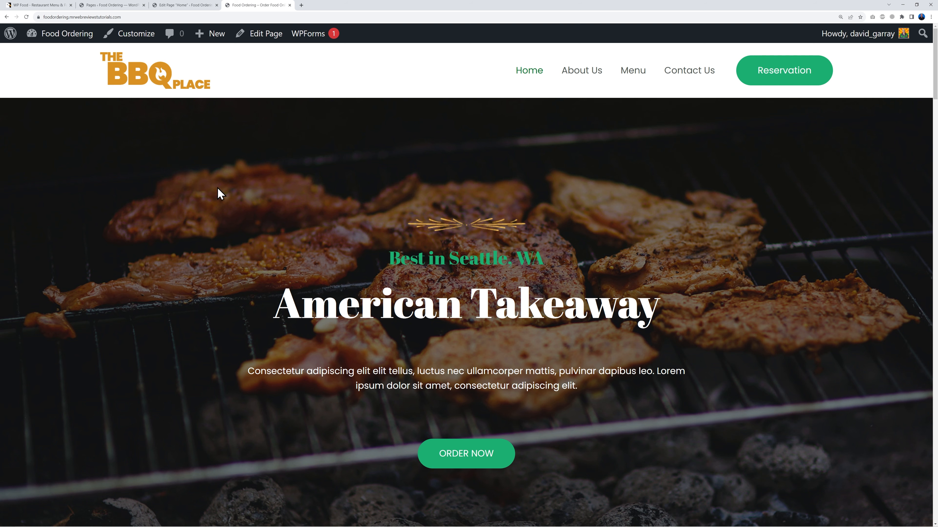
{"action": "left_click", "coordinate": [183, 5]}
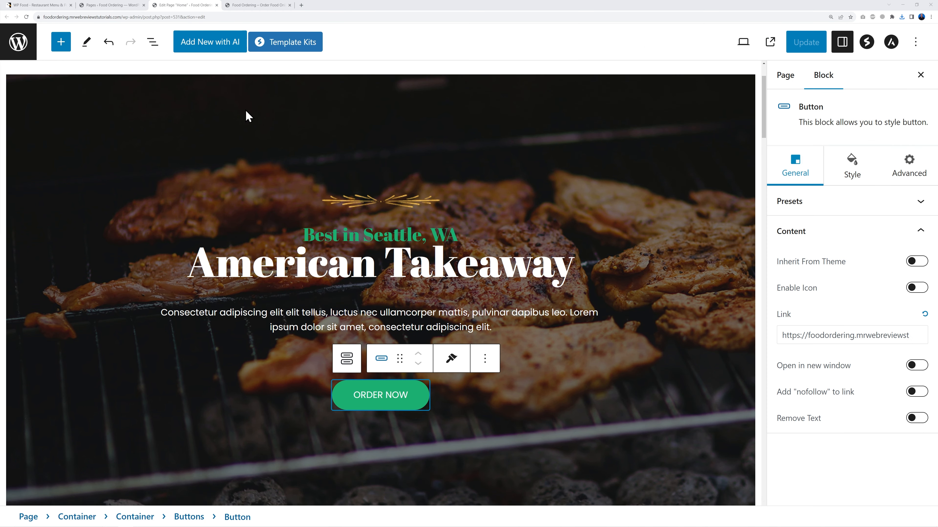
Step: Select the hero container and remove its grilled-meat background image
{"action": "left_click", "coordinate": [190, 105]}
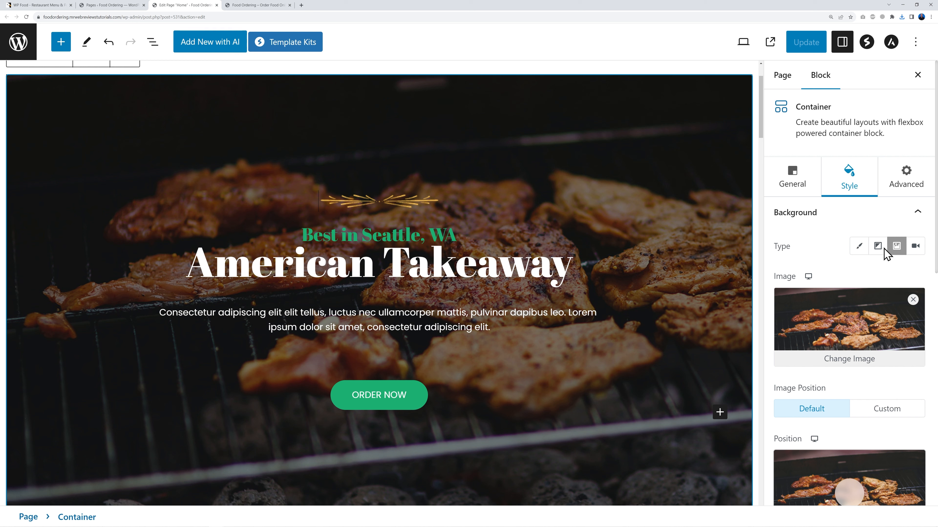
{"action": "left_click", "coordinate": [794, 185]}
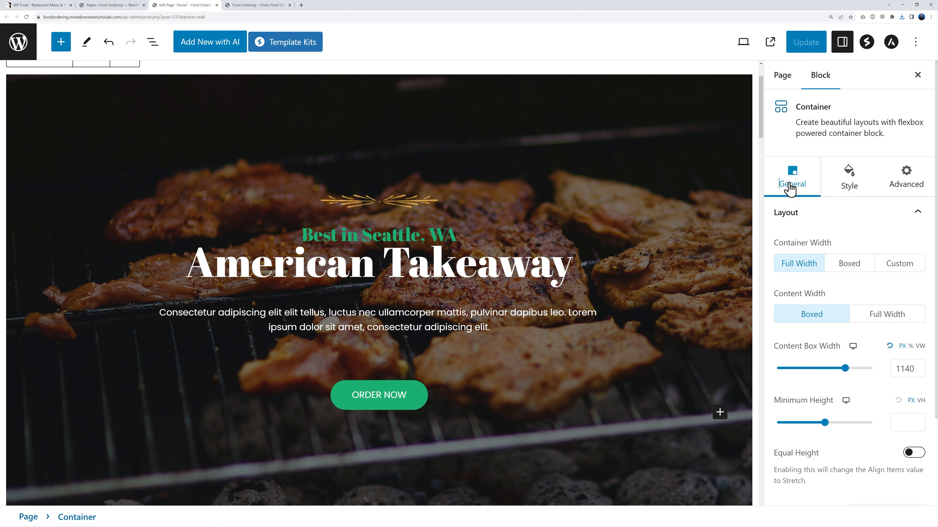
{"action": "left_click", "coordinate": [851, 190]}
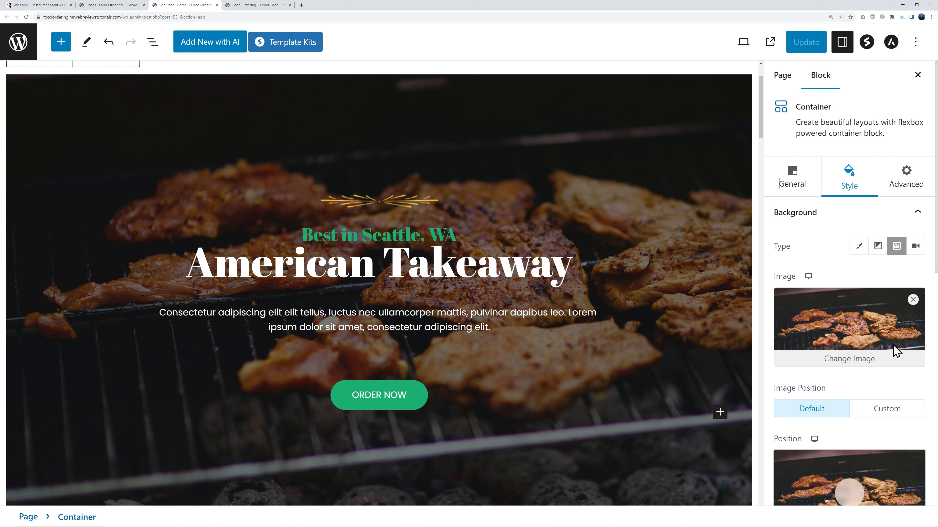
{"action": "scroll", "coordinate": [892, 345], "scroll_direction": "down", "scroll_amount": 2}
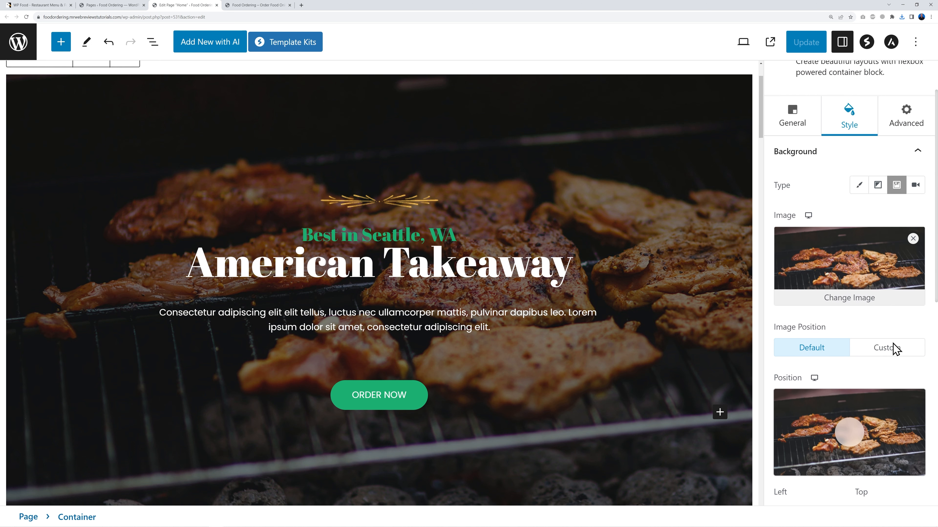
{"action": "left_click", "coordinate": [913, 240]}
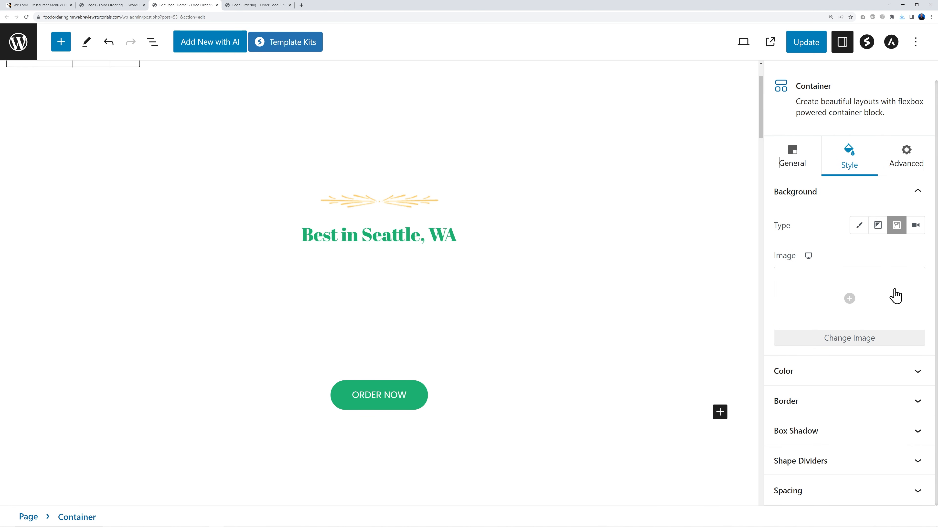
Step: Upload the burger and pizza photos and set the pizza as the hero background
{"action": "left_click", "coordinate": [849, 301]}
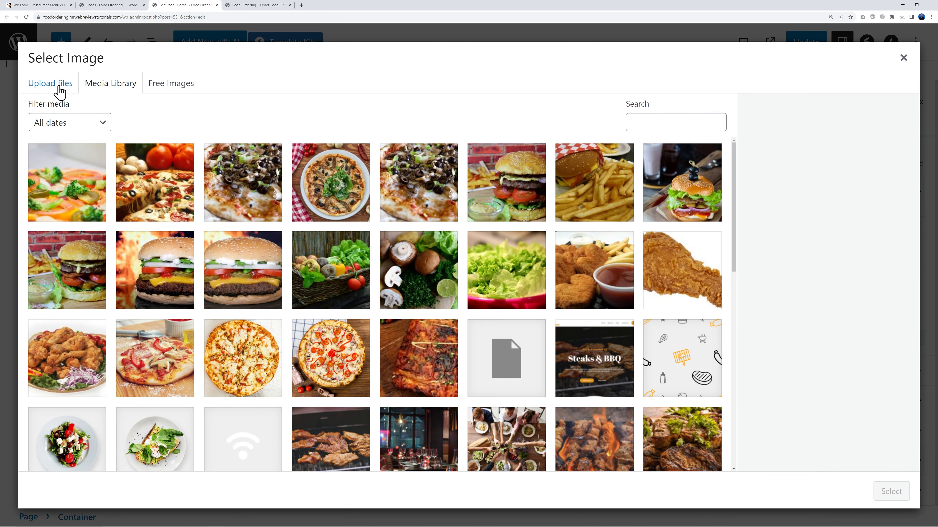
{"action": "left_click", "coordinate": [58, 89]}
{"action": "left_click", "coordinate": [481, 276]}
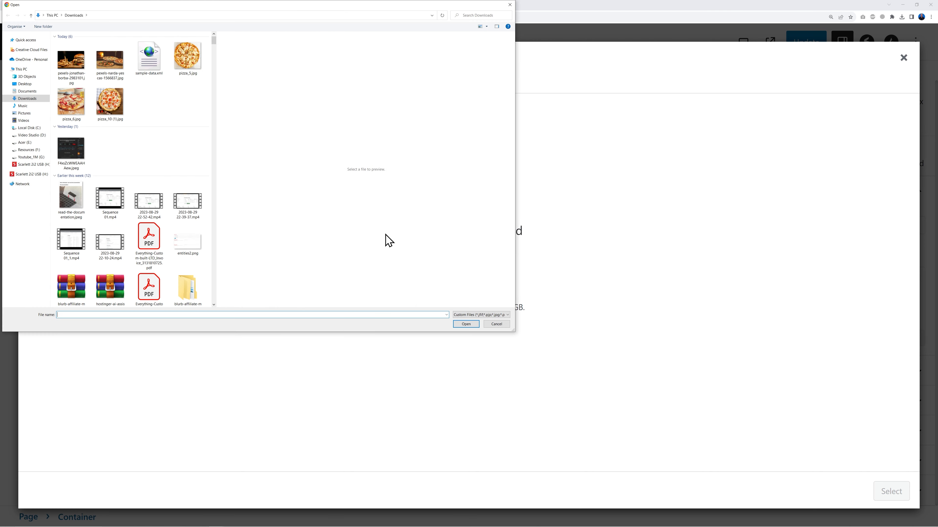
{"action": "left_click", "coordinate": [72, 60]}
{"action": "left_click", "coordinate": [111, 63]}
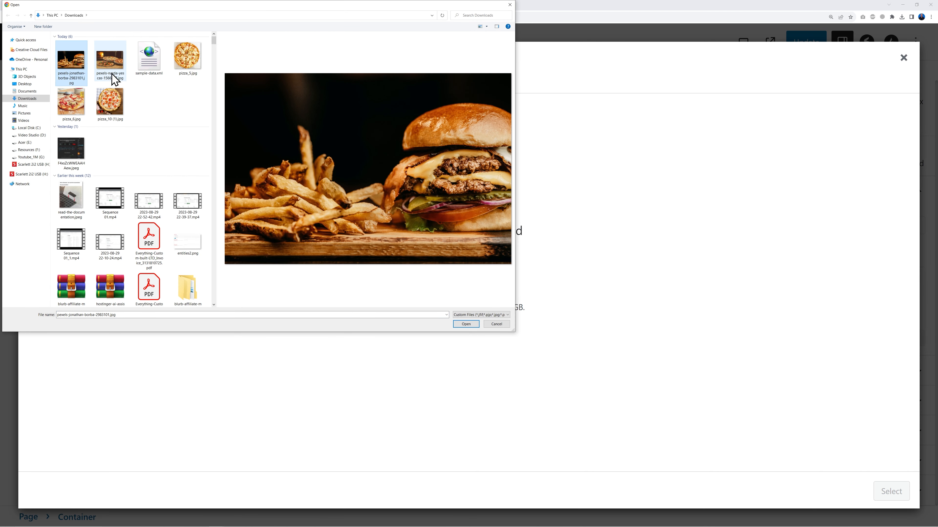
{"action": "left_click", "coordinate": [73, 69], "text": "ctrl"}
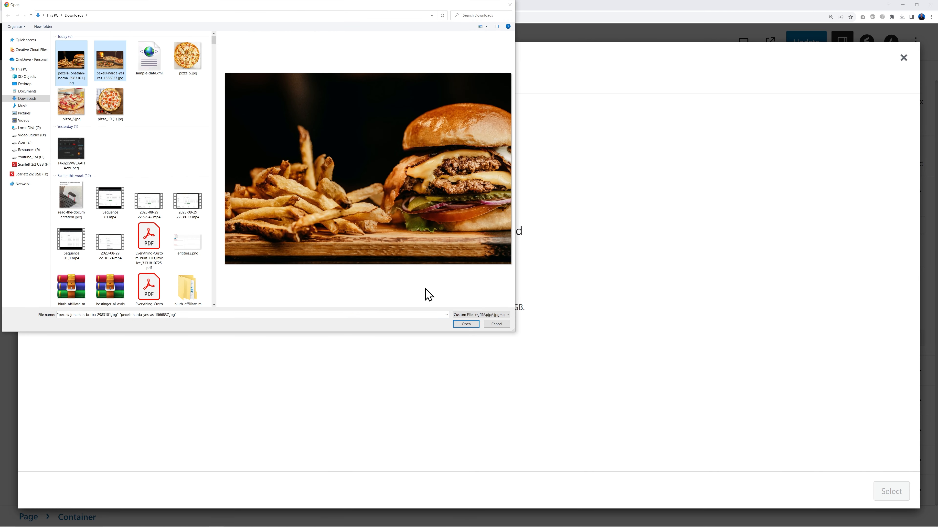
{"action": "left_click", "coordinate": [478, 325]}
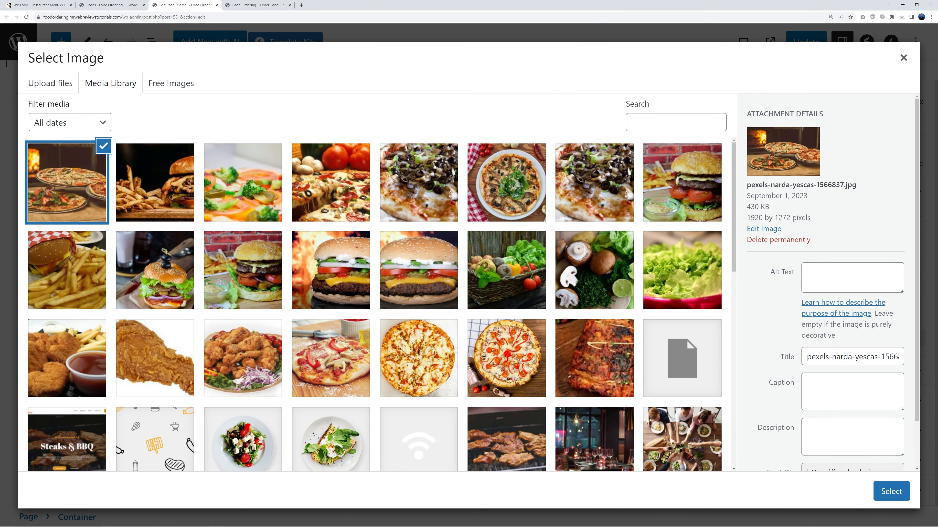
{"action": "left_click", "coordinate": [874, 497]}
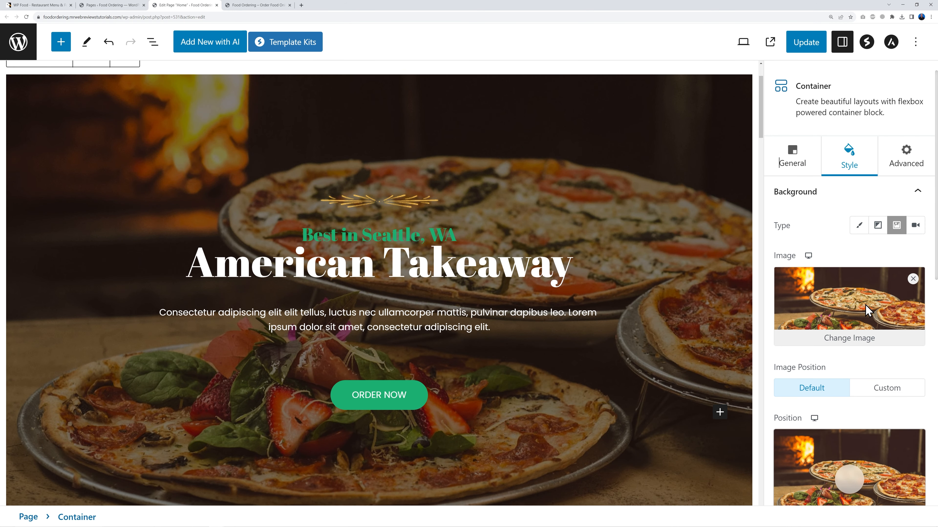
Step: Swap the hero background to the burger-and-fries photo and update the page
{"action": "left_click", "coordinate": [858, 338]}
{"action": "left_click", "coordinate": [162, 195]}
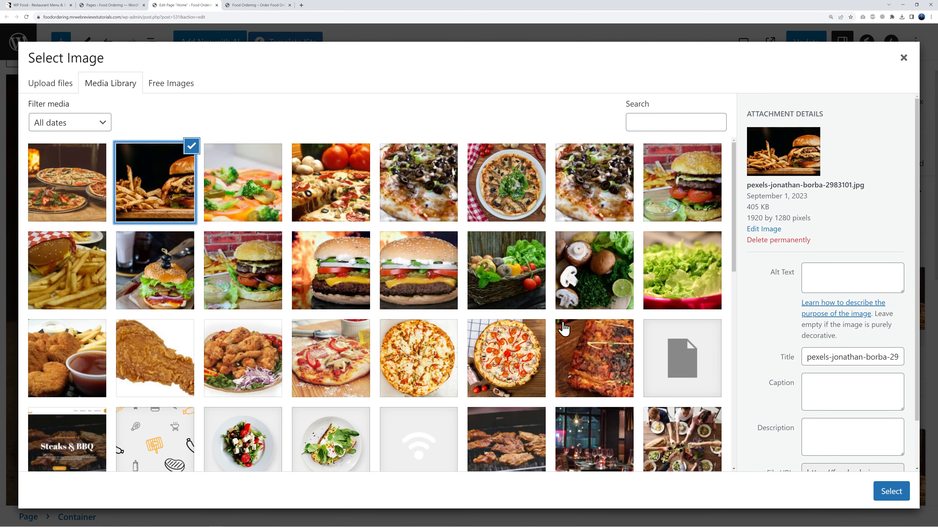
{"action": "left_click", "coordinate": [889, 492]}
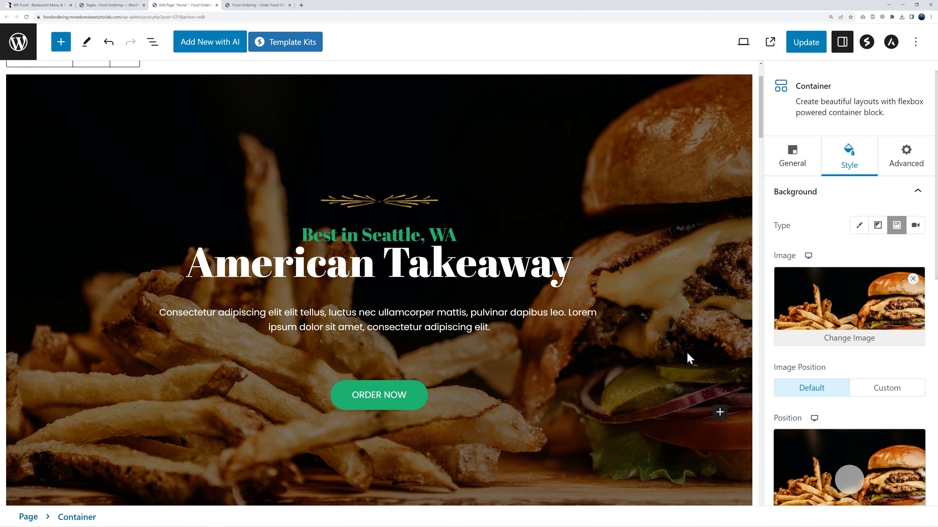
{"action": "left_click", "coordinate": [807, 44]}
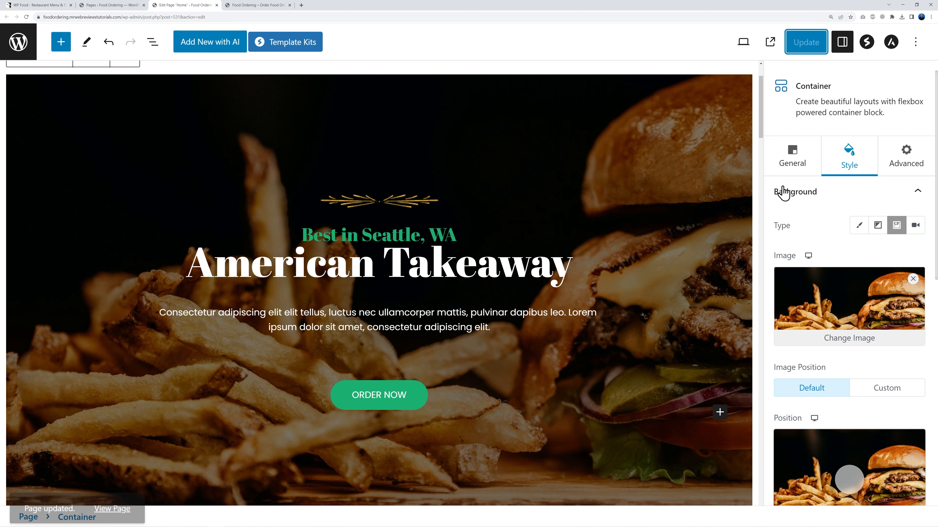
Step: Change the heading 'The BBQ Place.' to 'The American Takeaway'
{"action": "scroll", "coordinate": [705, 290], "scroll_direction": "down", "scroll_amount": 10}
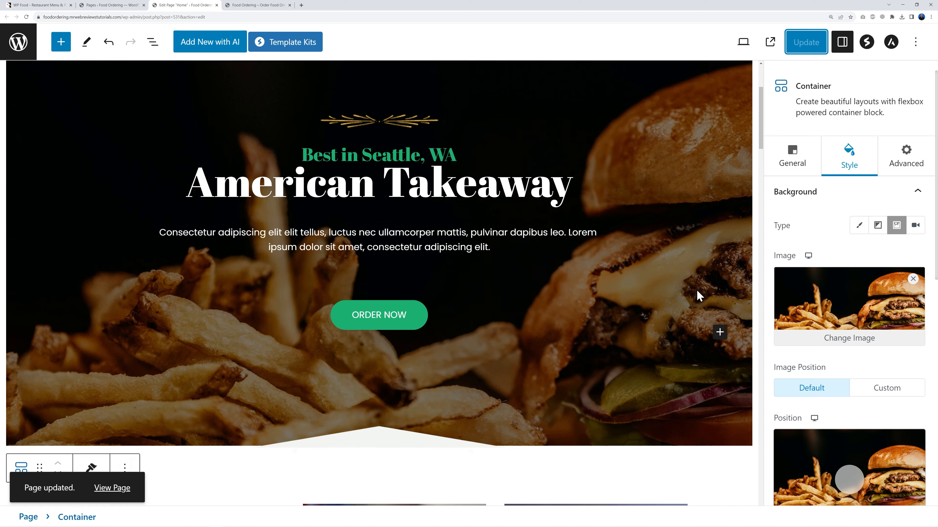
{"action": "scroll", "coordinate": [694, 313], "scroll_direction": "down", "scroll_amount": 2}
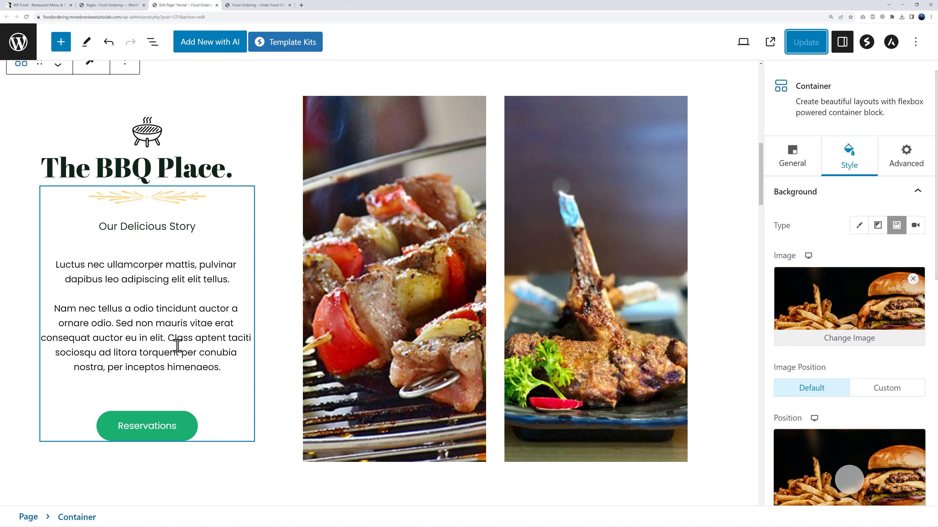
{"action": "left_click", "coordinate": [173, 173]}
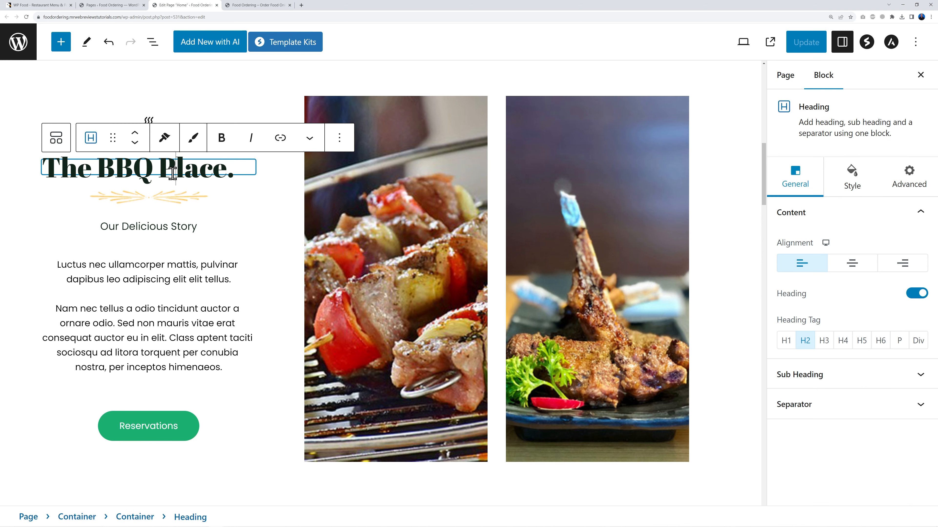
{"action": "triple_click", "coordinate": [157, 176]}
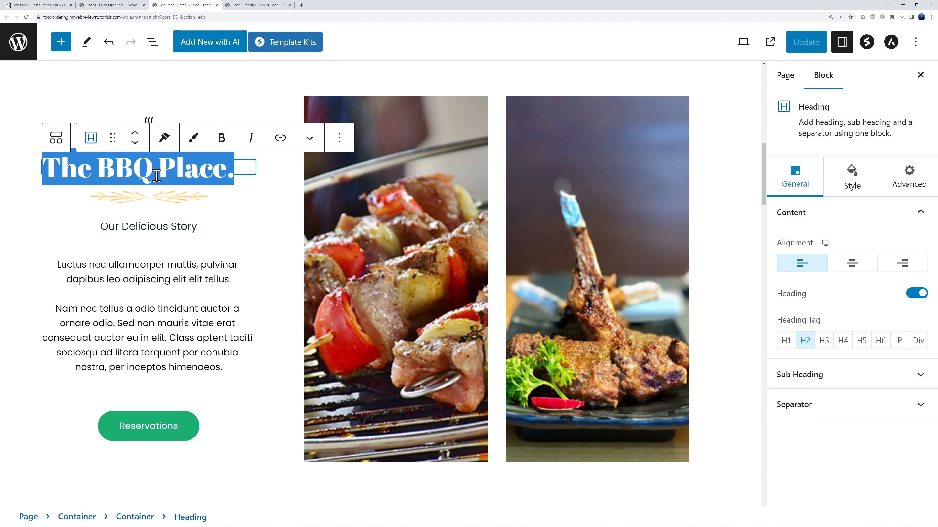
{"action": "type", "text": "The "}
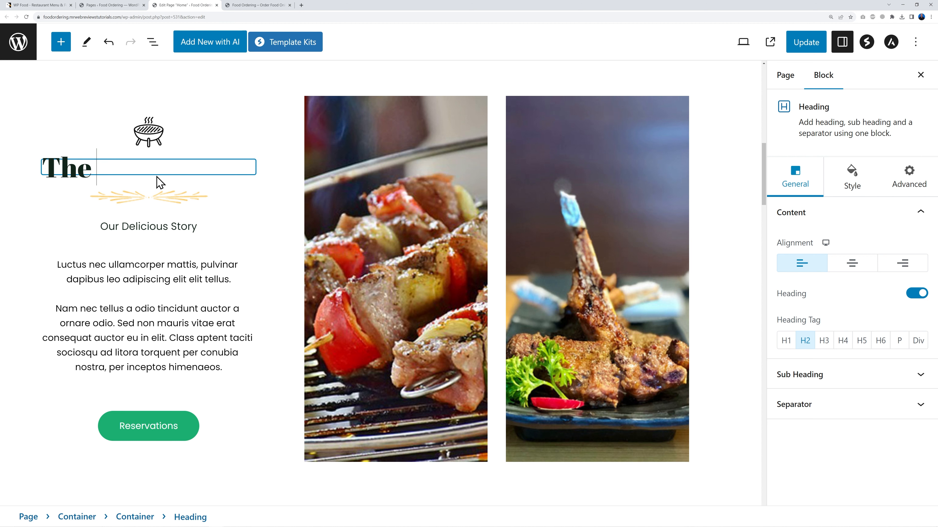
{"action": "type", "text": "American T"}
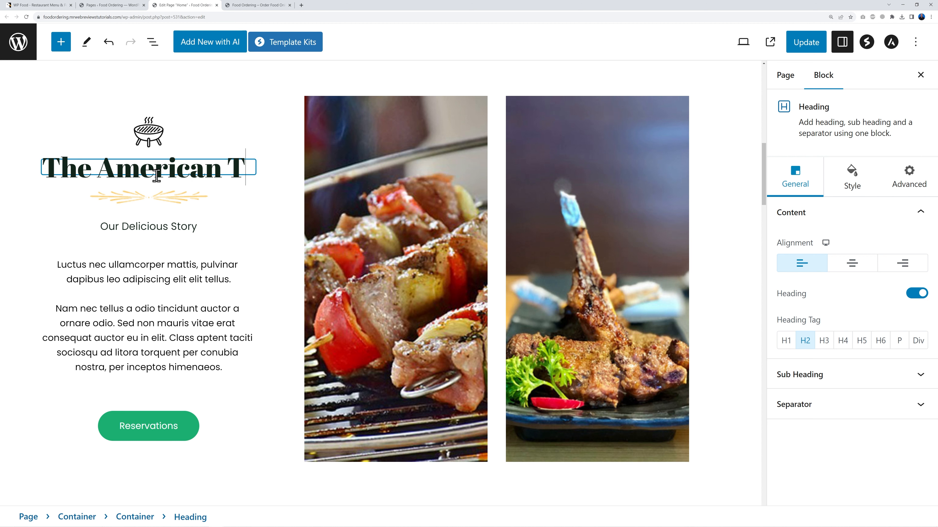
{"action": "type", "text": "akeaway"}
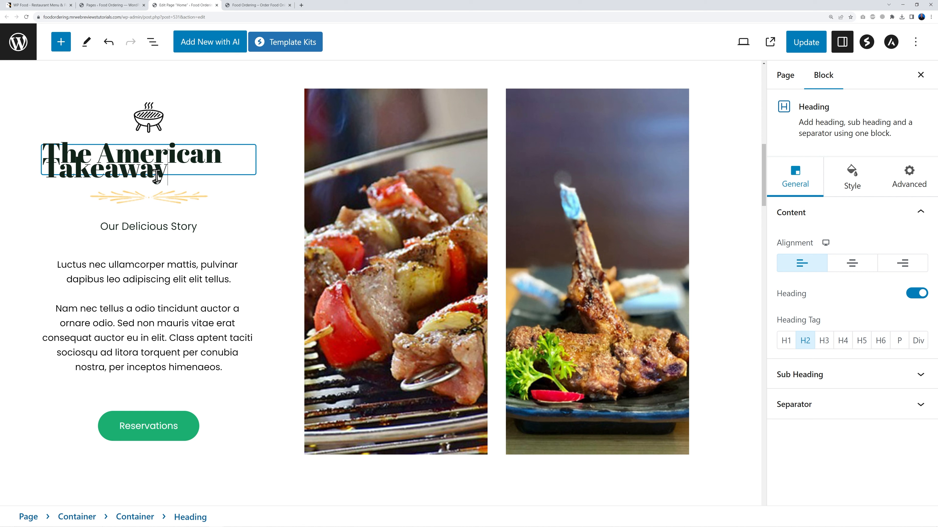
Step: Set the heading's typography line height to 48
{"action": "left_click_drag", "start_coordinate": [168, 167], "coordinate": [42, 162]}
{"action": "left_click", "coordinate": [83, 162]}
{"action": "double_click", "coordinate": [110, 162]}
{"action": "triple_click", "coordinate": [109, 163]}
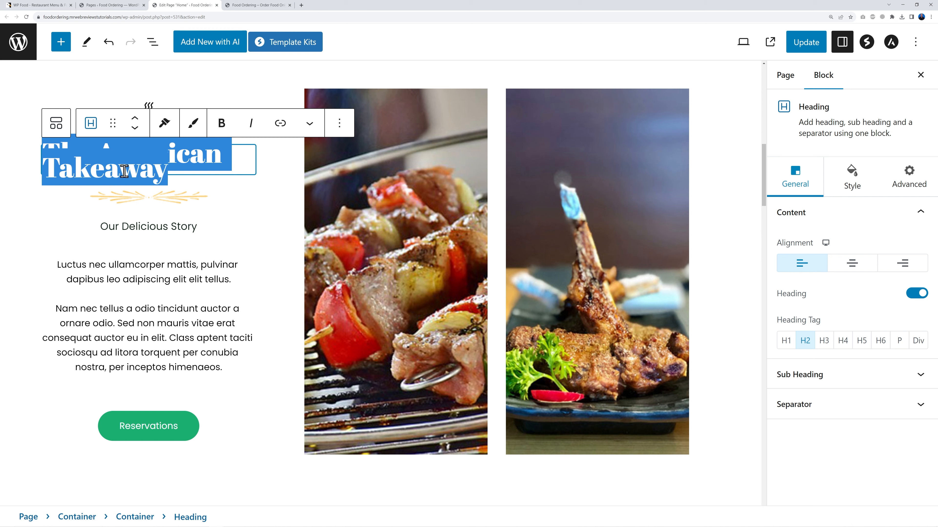
{"action": "left_click", "coordinate": [852, 187]}
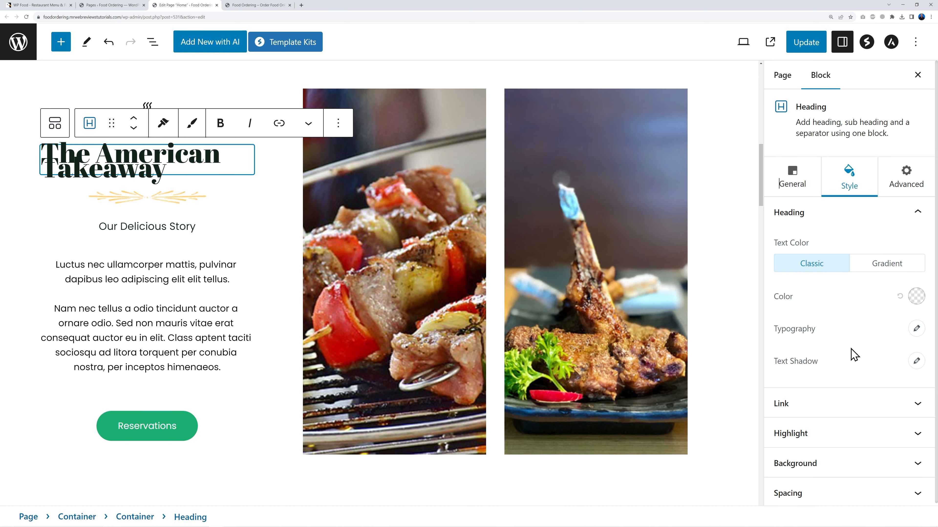
{"action": "left_click", "coordinate": [916, 329]}
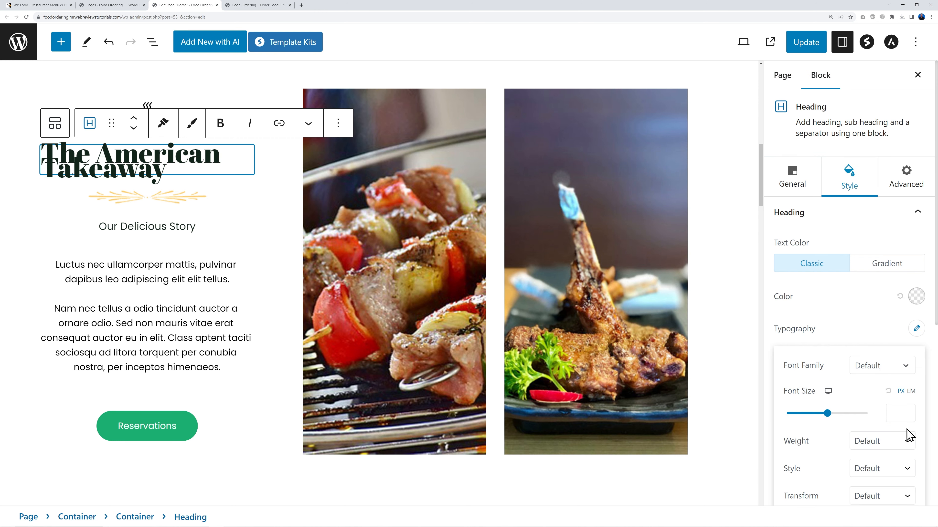
{"action": "scroll", "coordinate": [909, 433], "scroll_direction": "down", "scroll_amount": 2}
{"action": "scroll", "coordinate": [911, 432], "scroll_direction": "down", "scroll_amount": 4}
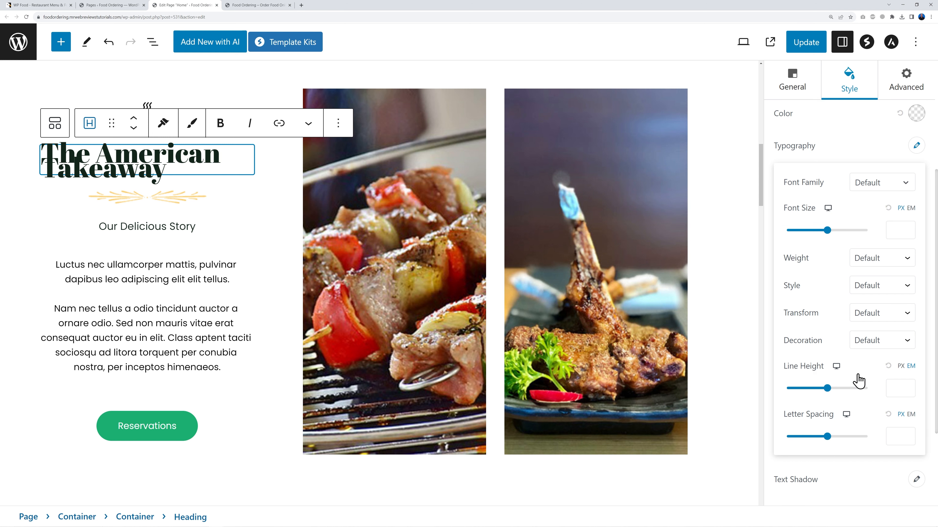
{"action": "left_click", "coordinate": [829, 388]}
{"action": "left_click_drag", "start_coordinate": [829, 391], "coordinate": [807, 406]}
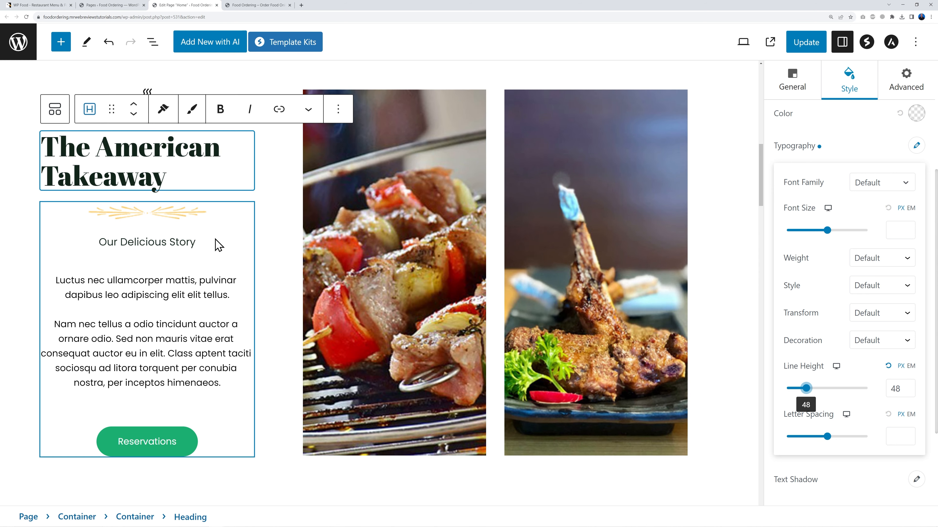
{"action": "left_click", "coordinate": [190, 247]}
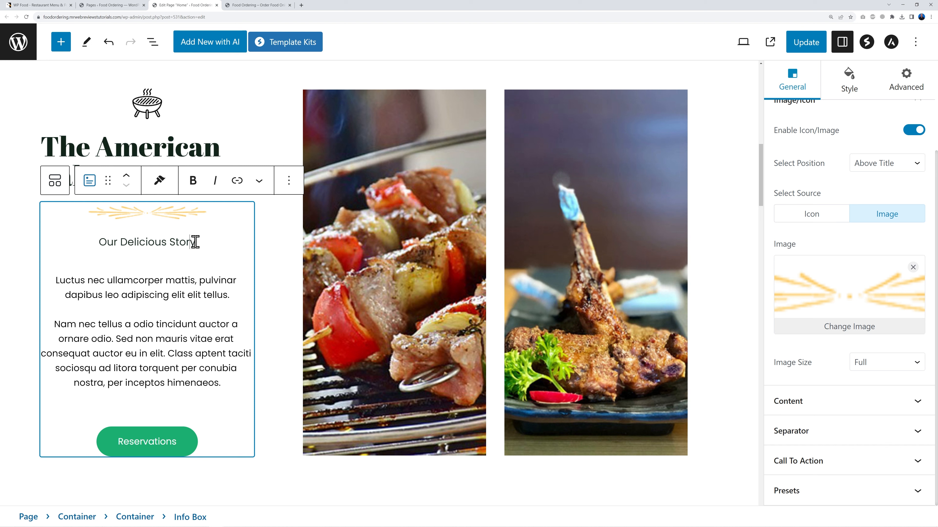
Step: Relabel the story section's Reservations button as ORDER NOW
{"action": "left_click_drag", "start_coordinate": [98, 243], "coordinate": [223, 242]}
{"action": "left_click", "coordinate": [172, 283]}
{"action": "left_click", "coordinate": [186, 443]}
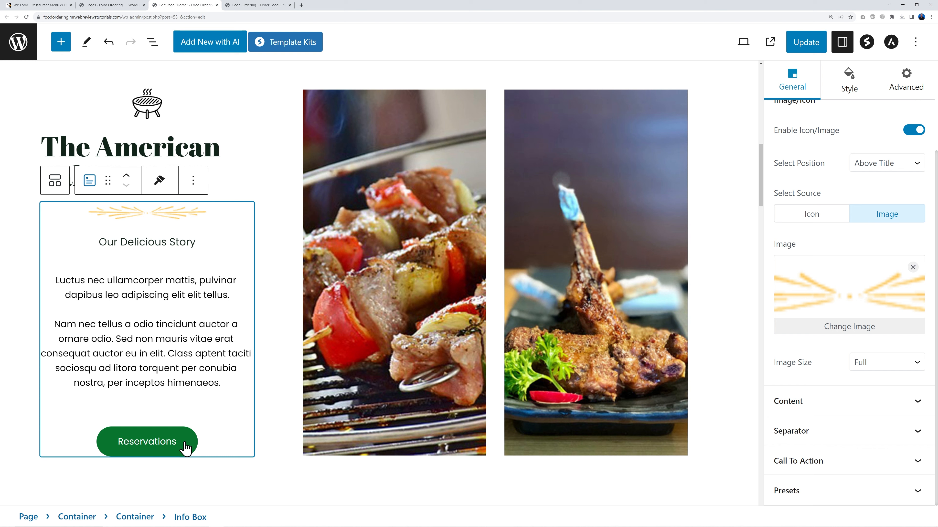
{"action": "double_click", "coordinate": [167, 443]}
{"action": "type", "text": "ORDER NOW"}
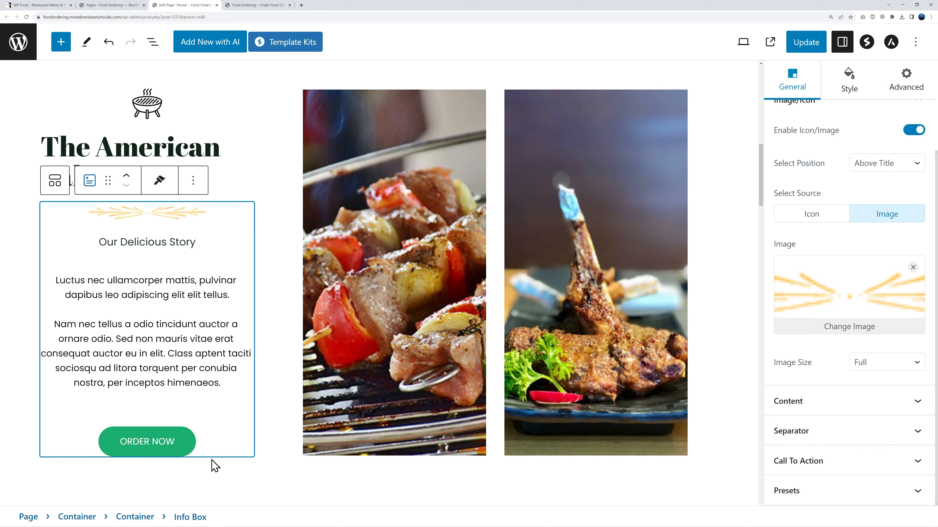
Step: Paste the menu page URL into the button's Call To Action link and update the page
{"action": "left_click", "coordinate": [920, 213]}
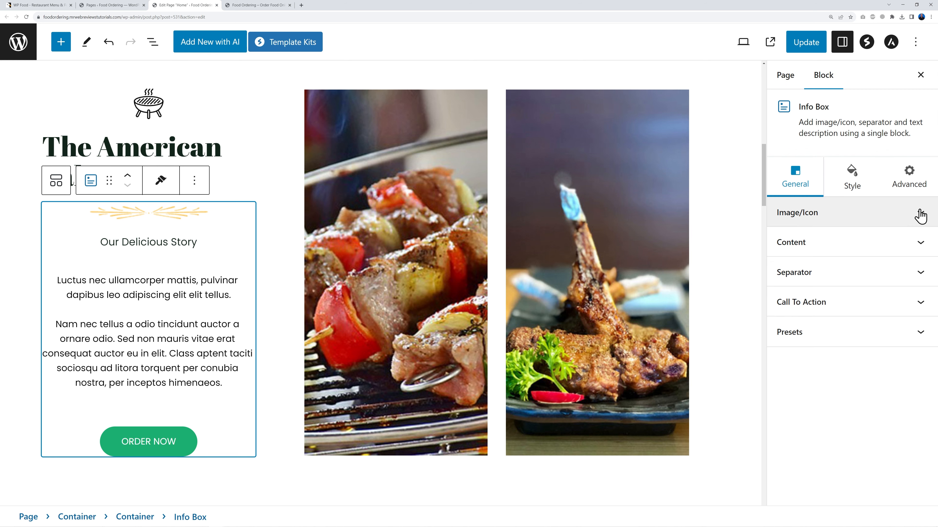
{"action": "left_click", "coordinate": [920, 302]}
{"action": "scroll", "coordinate": [850, 297], "scroll_direction": "down", "scroll_amount": 4}
{"action": "left_click", "coordinate": [810, 430]}
{"action": "type", "text": "https://foodordering.mrwebreviewstutorials.com/menu/"}
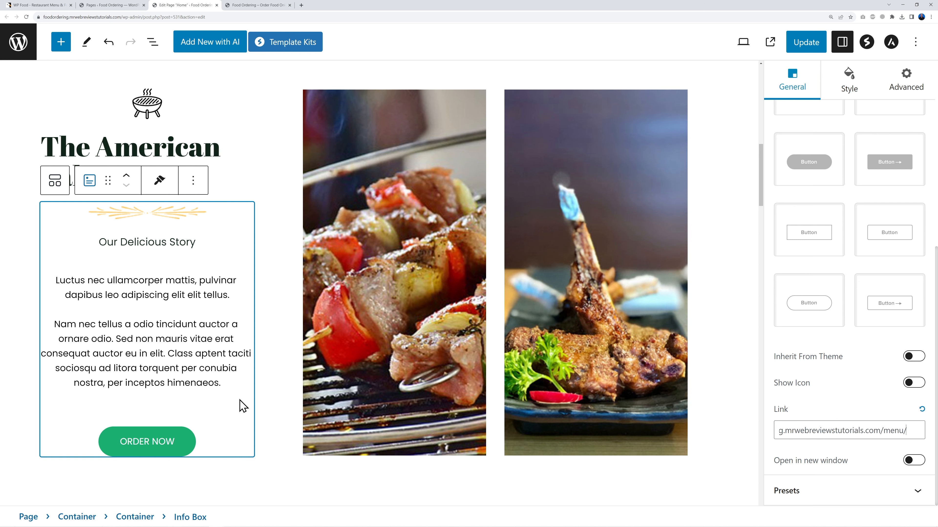
{"action": "left_click", "coordinate": [241, 407]}
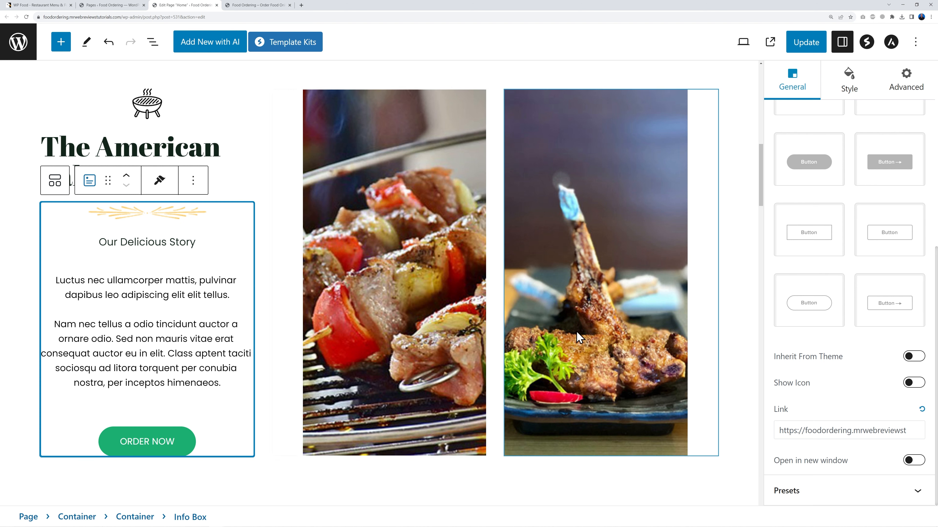
{"action": "left_click", "coordinate": [424, 279]}
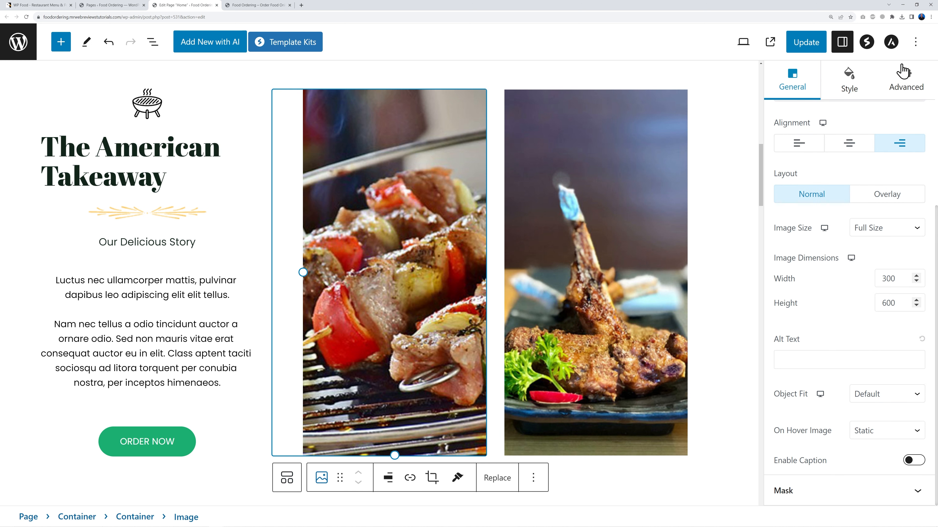
{"action": "scroll", "coordinate": [849, 291], "scroll_direction": "up", "scroll_amount": 5}
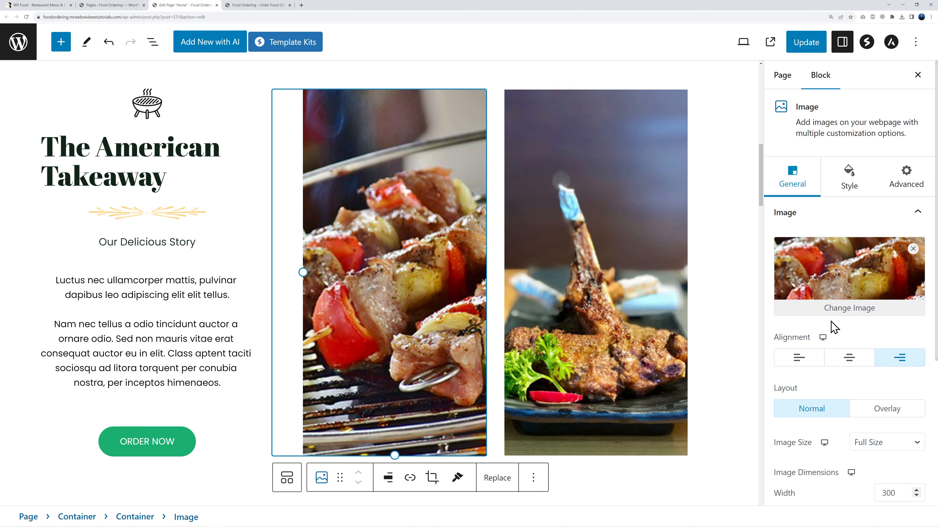
{"action": "left_click", "coordinate": [807, 43]}
{"action": "scroll", "coordinate": [659, 328], "scroll_direction": "down", "scroll_amount": 7}
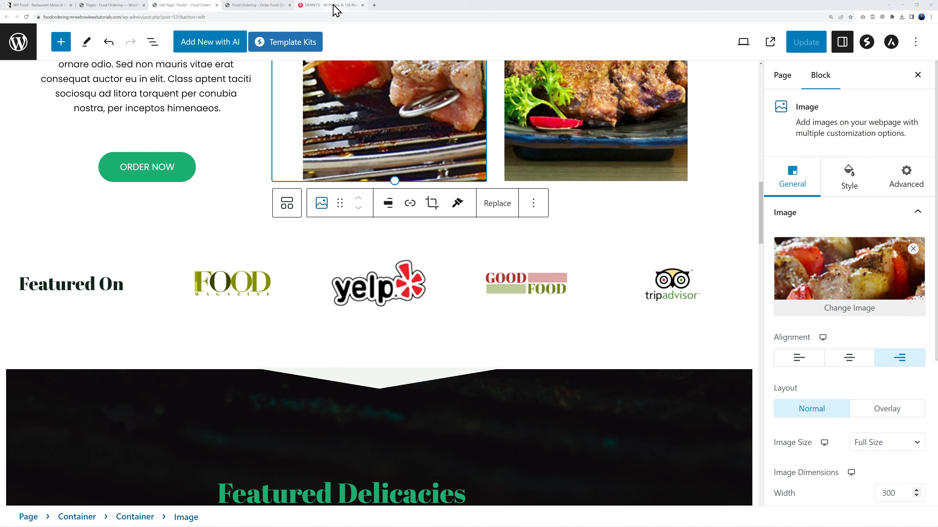
Step: Copy the Denny's Yelp page address and come back to the WordPress editor
{"action": "left_click", "coordinate": [325, 5]}
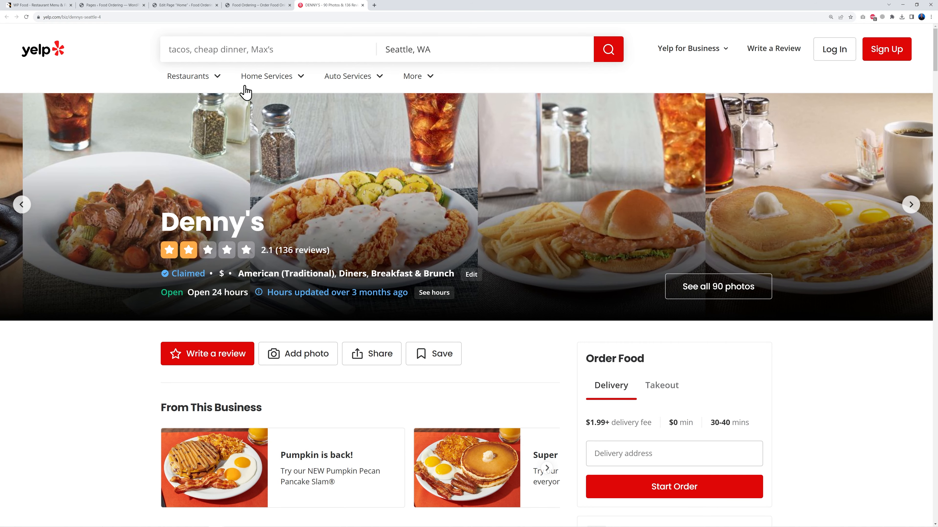
{"action": "left_click", "coordinate": [138, 17]}
{"action": "key", "text": "ctrl+c"}
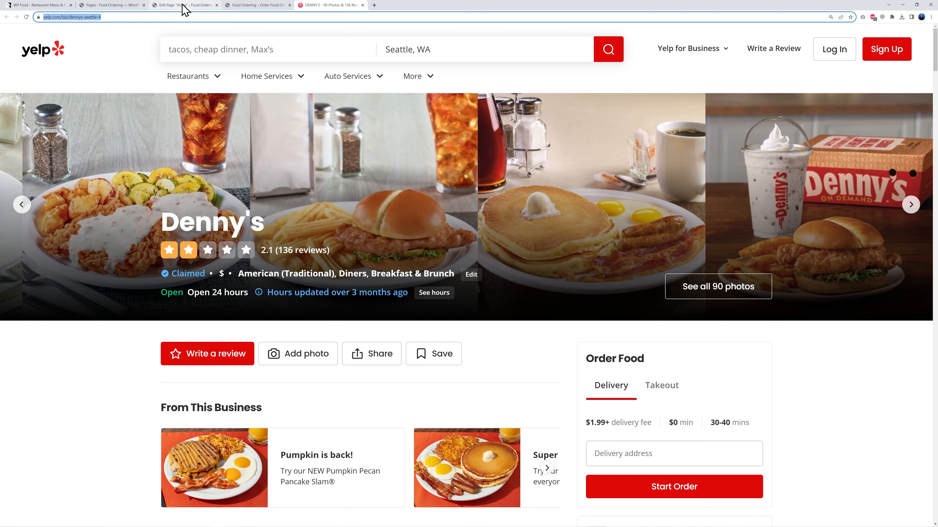
{"action": "left_click", "coordinate": [183, 6]}
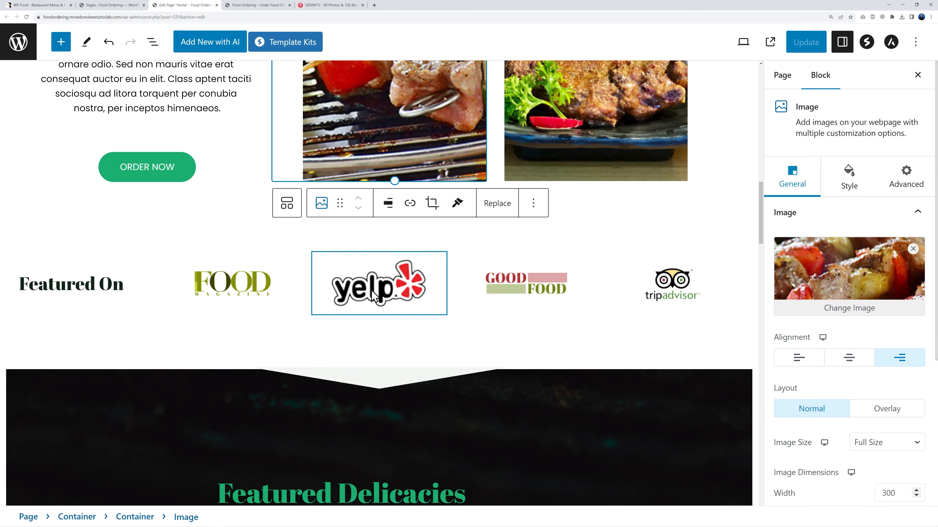
Step: Give the Featured On Yelp logo a link to the pasted Denny's Yelp URL
{"action": "left_click", "coordinate": [372, 295]}
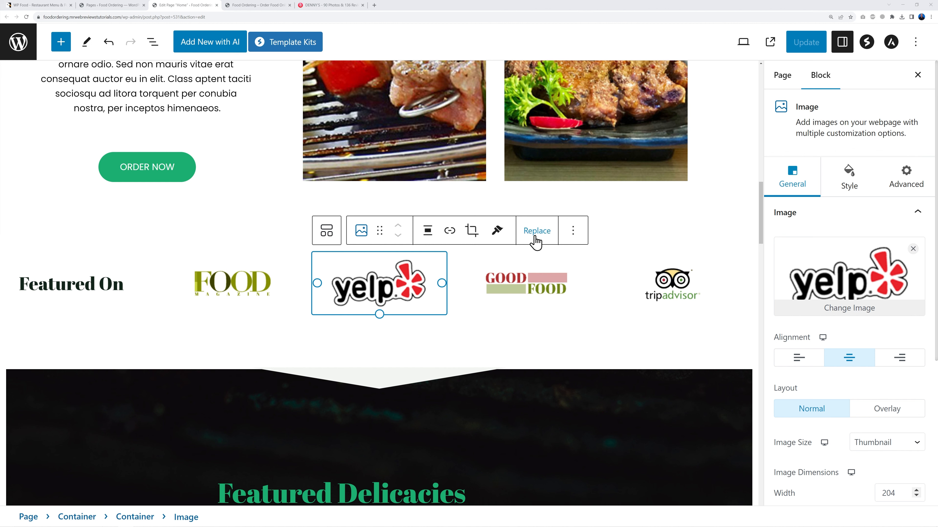
{"action": "left_click", "coordinate": [449, 232]}
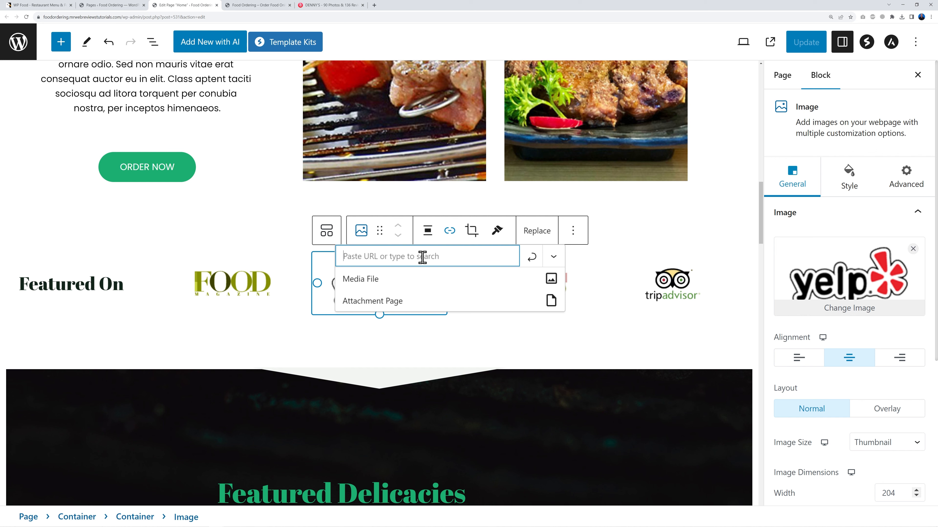
{"action": "key", "text": "ctrl+v"}
{"action": "left_click", "coordinate": [533, 260]}
Step: Update the page and test the Yelp logo link on the reloaded live home page
{"action": "left_click", "coordinate": [625, 243]}
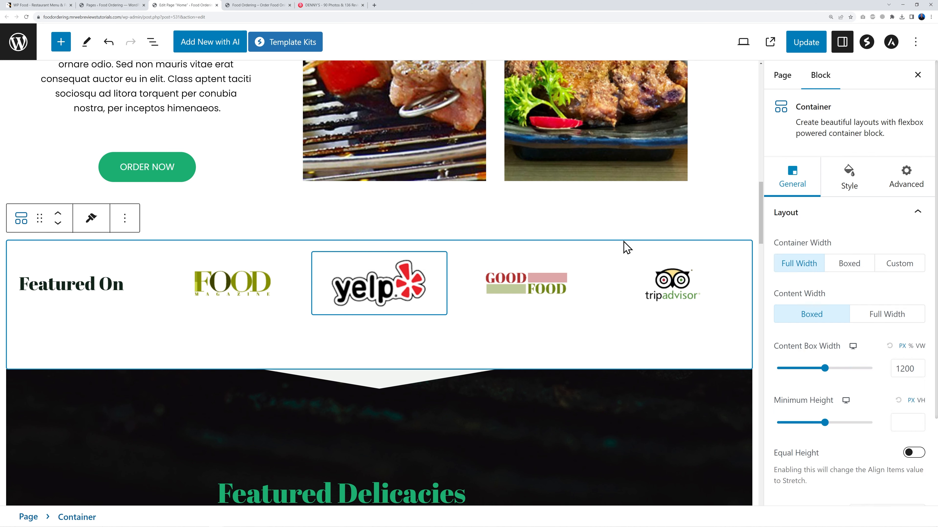
{"action": "left_click", "coordinate": [812, 43]}
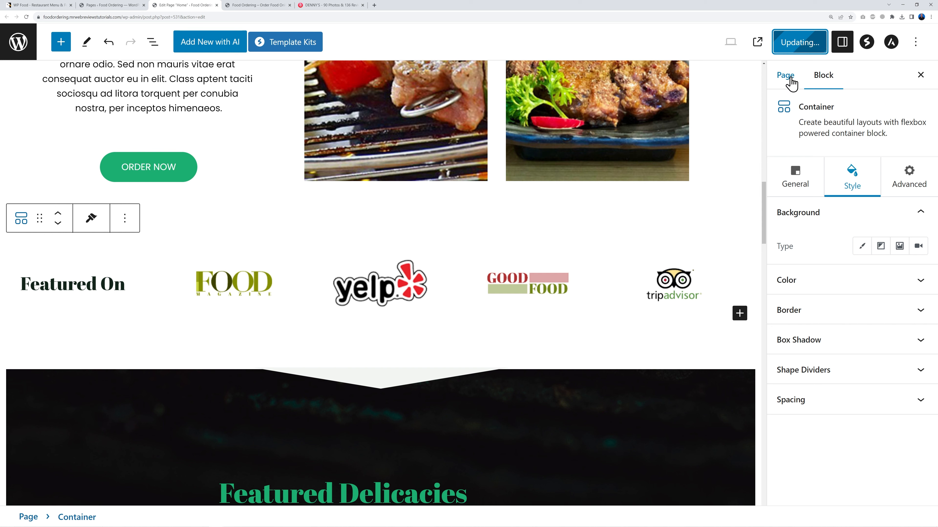
{"action": "left_click", "coordinate": [273, 5]}
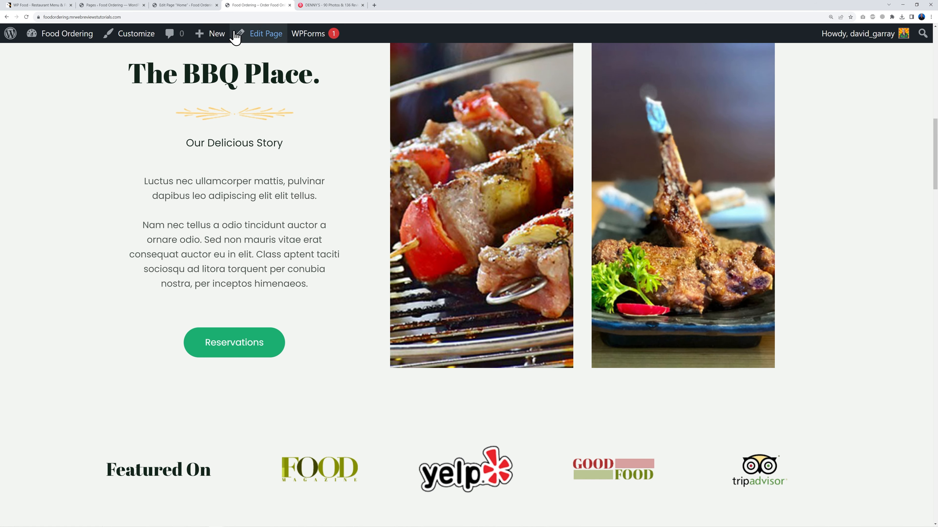
{"action": "left_click", "coordinate": [26, 17]}
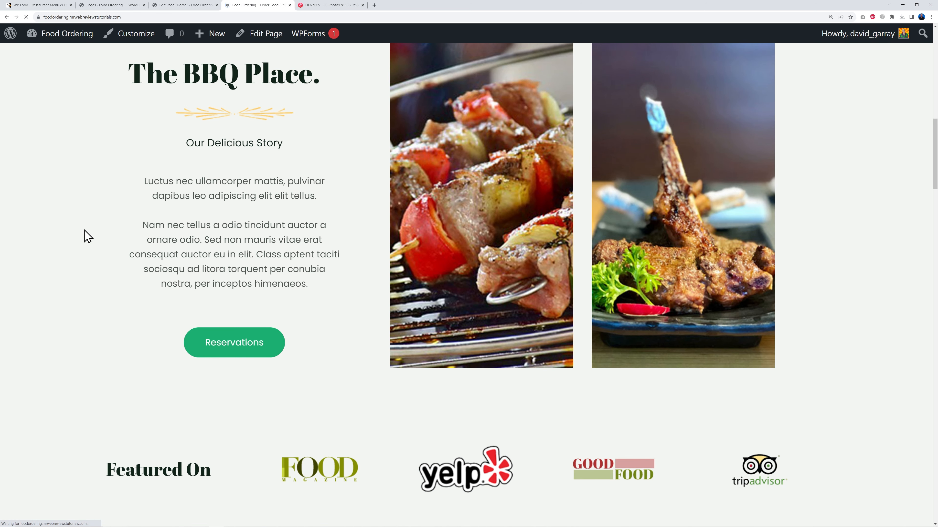
{"action": "scroll", "coordinate": [85, 235], "scroll_direction": "down", "scroll_amount": 3}
{"action": "scroll", "coordinate": [424, 334], "scroll_direction": "down", "scroll_amount": 1}
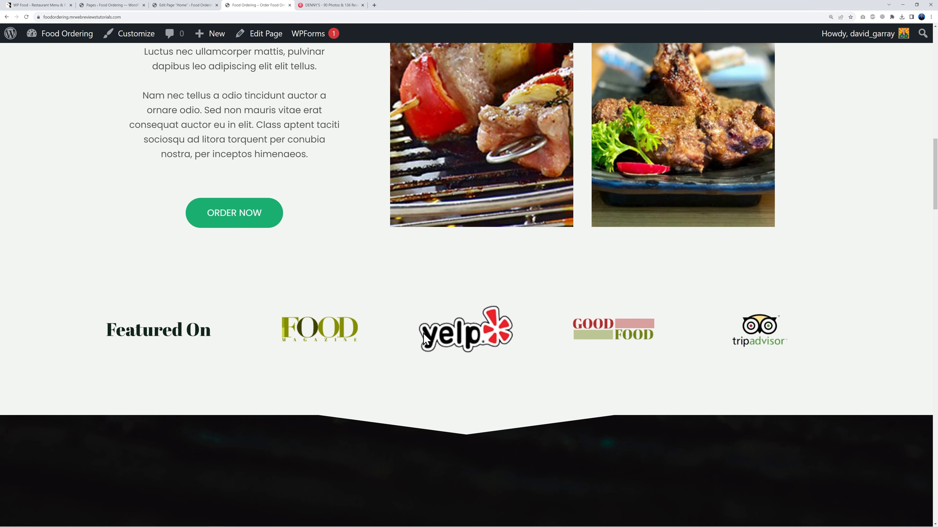
{"action": "left_click", "coordinate": [462, 333]}
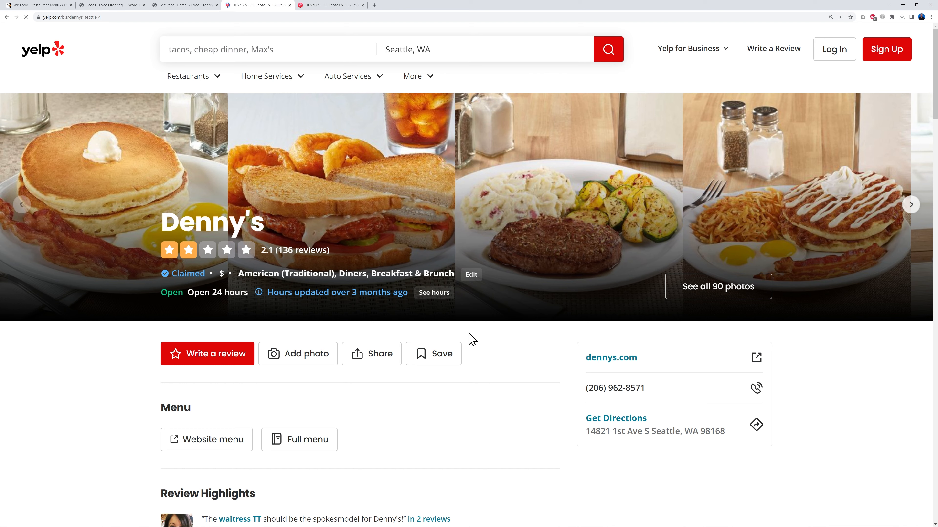
{"action": "left_click", "coordinate": [7, 17]}
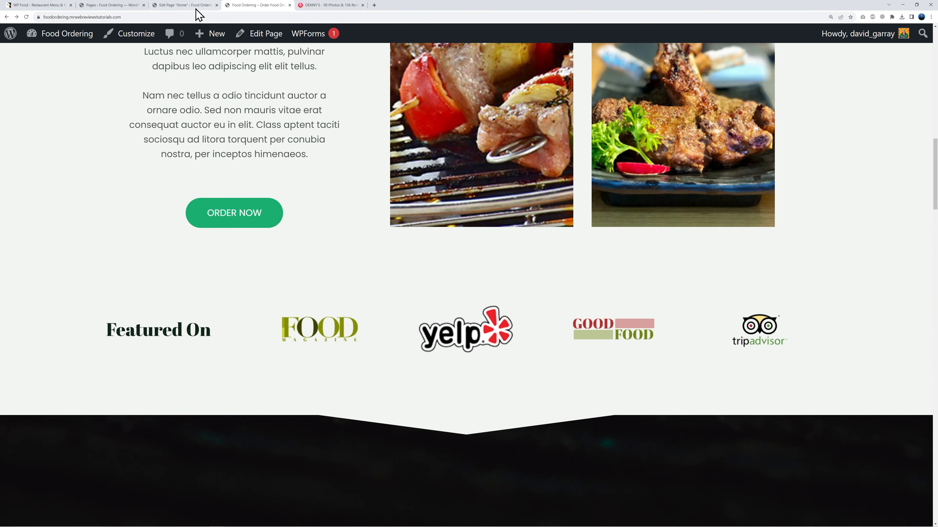
{"action": "left_click", "coordinate": [186, 5]}
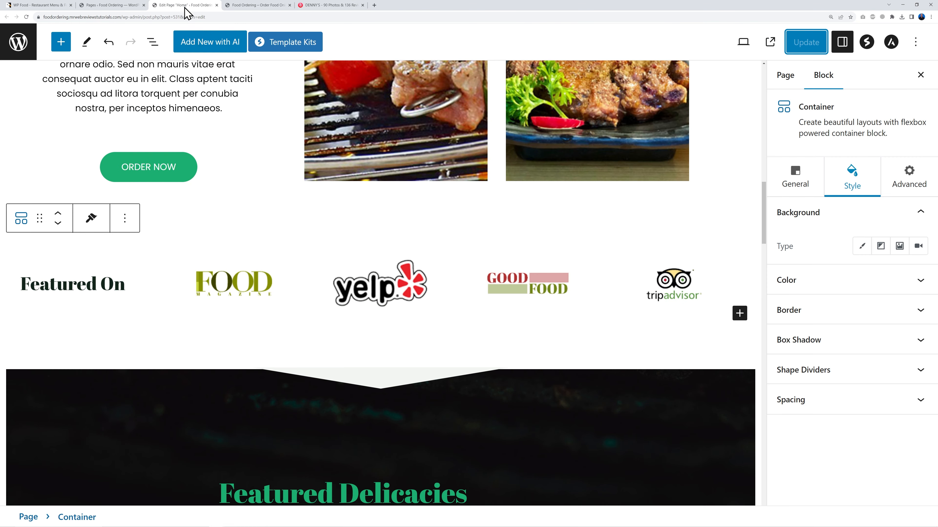
Step: Set the Yelp logo's link to open in a new tab
{"action": "left_click", "coordinate": [399, 279]}
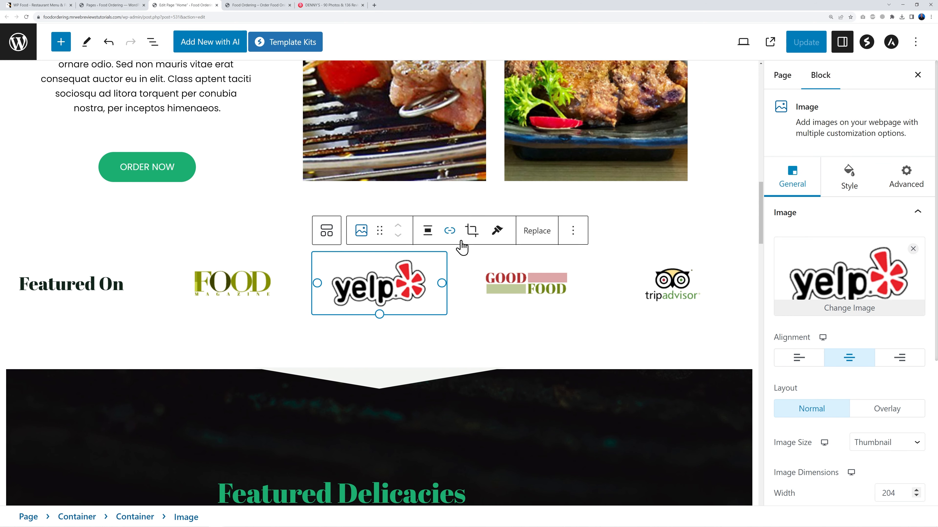
{"action": "left_click", "coordinate": [449, 231]}
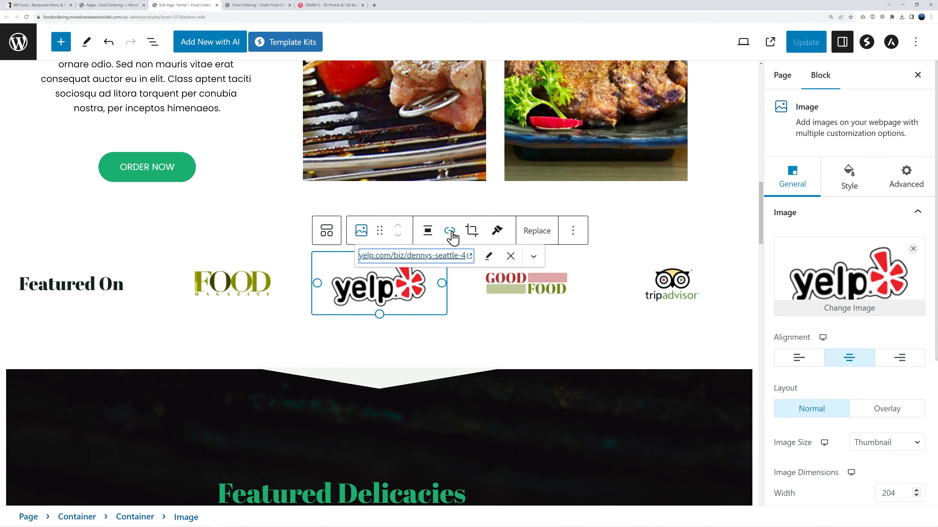
{"action": "left_click", "coordinate": [487, 256]}
{"action": "left_click", "coordinate": [553, 257]}
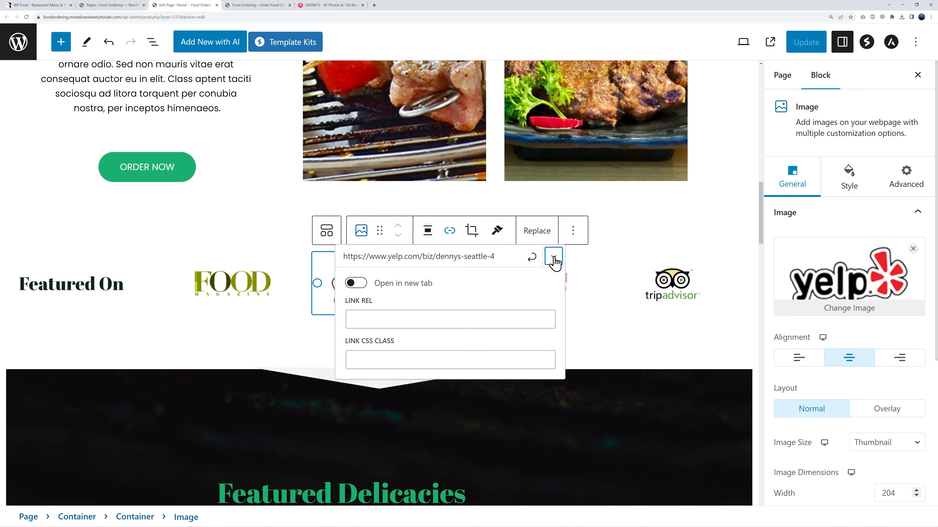
{"action": "left_click", "coordinate": [362, 288]}
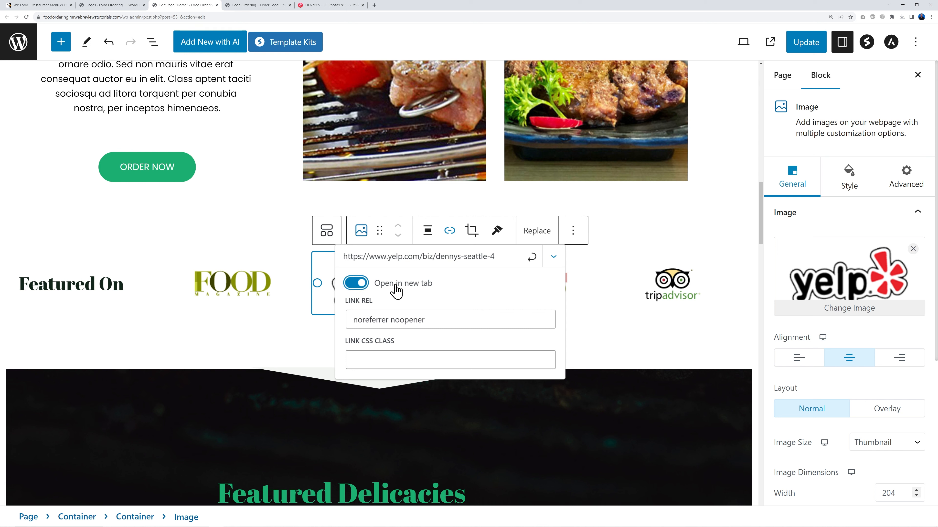
{"action": "left_click", "coordinate": [532, 258]}
{"action": "left_click", "coordinate": [588, 335]}
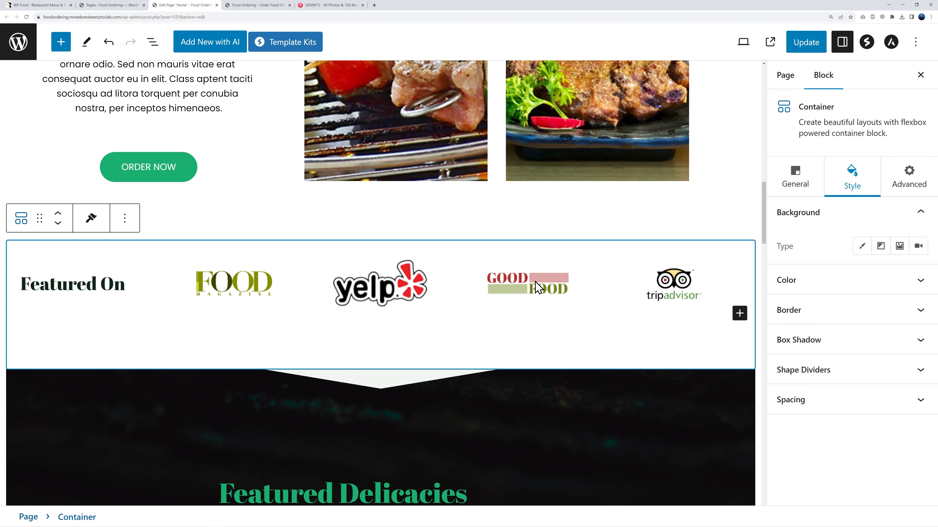
Step: Verify on the live home page that the Yelp logo opens in a new tab, then close it
{"action": "left_click", "coordinate": [362, 5]}
{"action": "left_click", "coordinate": [259, 5]}
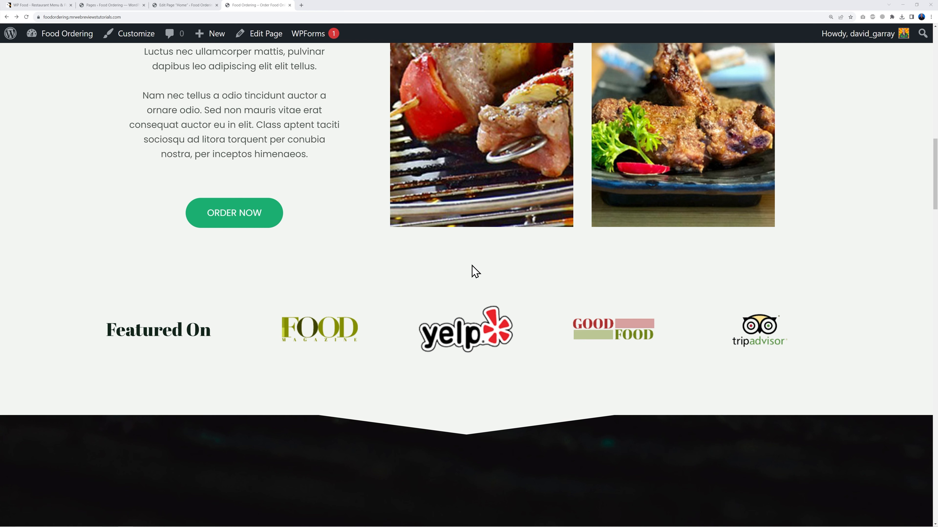
{"action": "left_click", "coordinate": [451, 340]}
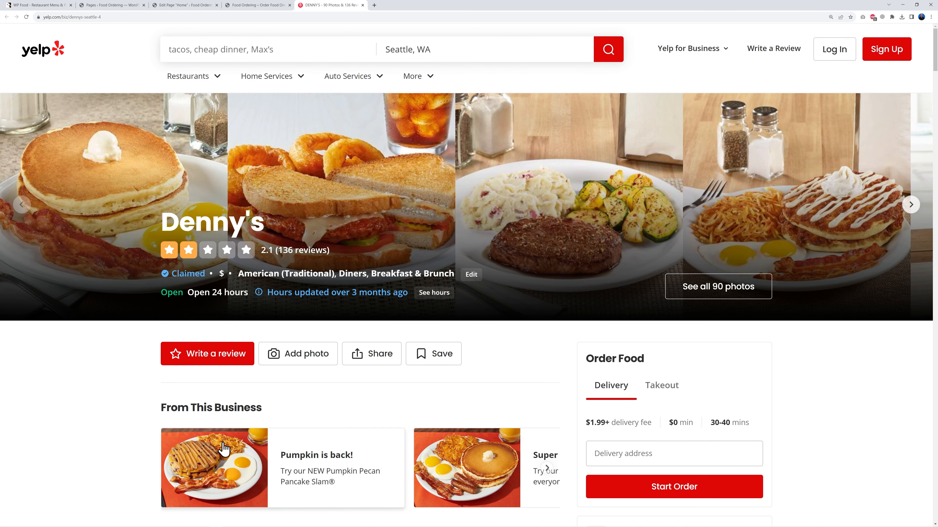
{"action": "left_click", "coordinate": [363, 5]}
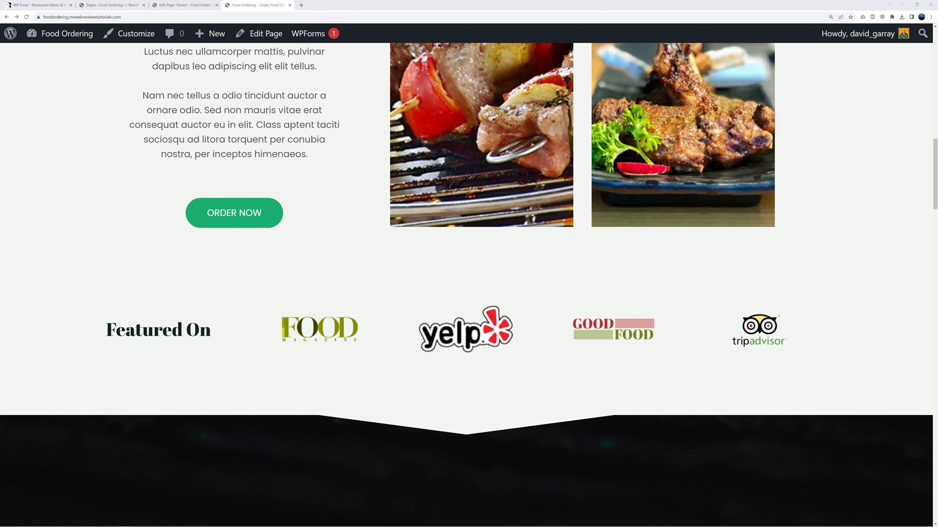
Step: Scroll to the menu items and select the Spaghetti with Grilled Mackerel photo
{"action": "left_click", "coordinate": [192, 5]}
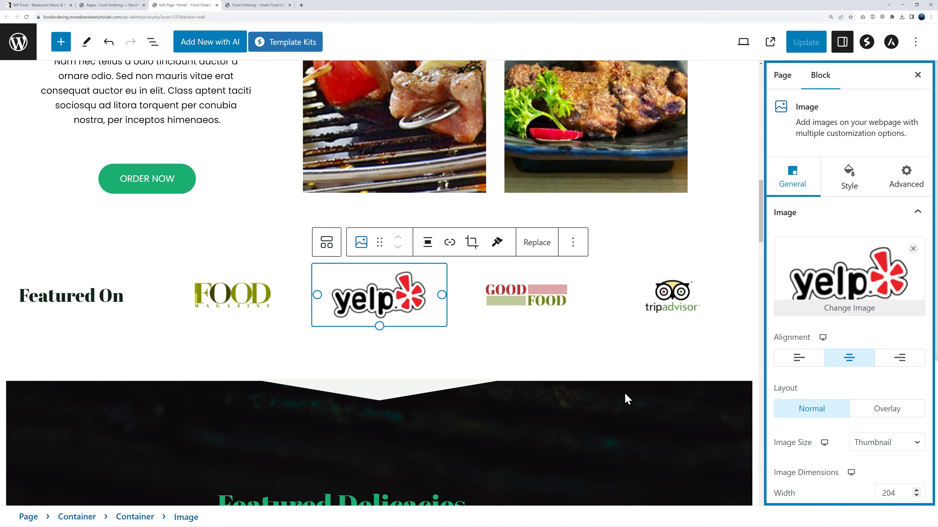
{"action": "scroll", "coordinate": [626, 399], "scroll_direction": "down", "scroll_amount": 10}
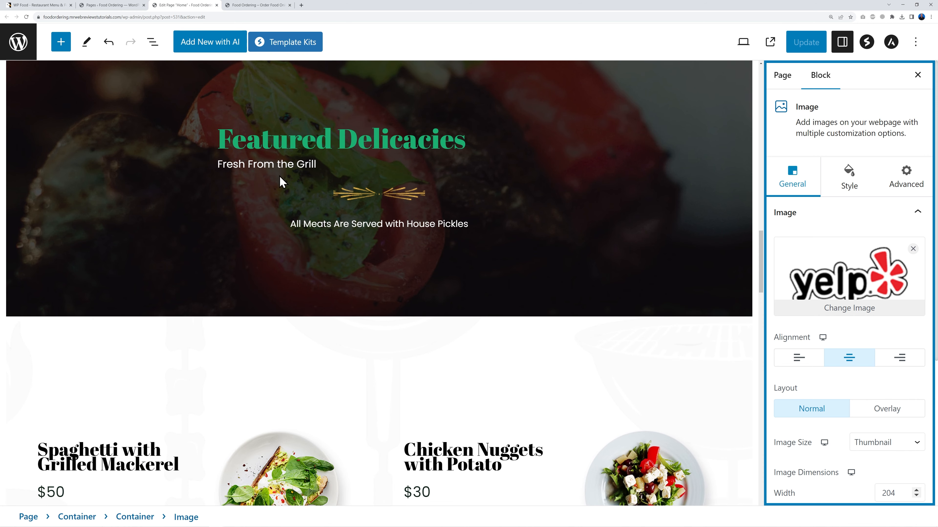
{"action": "scroll", "coordinate": [447, 376], "scroll_direction": "down", "scroll_amount": 3}
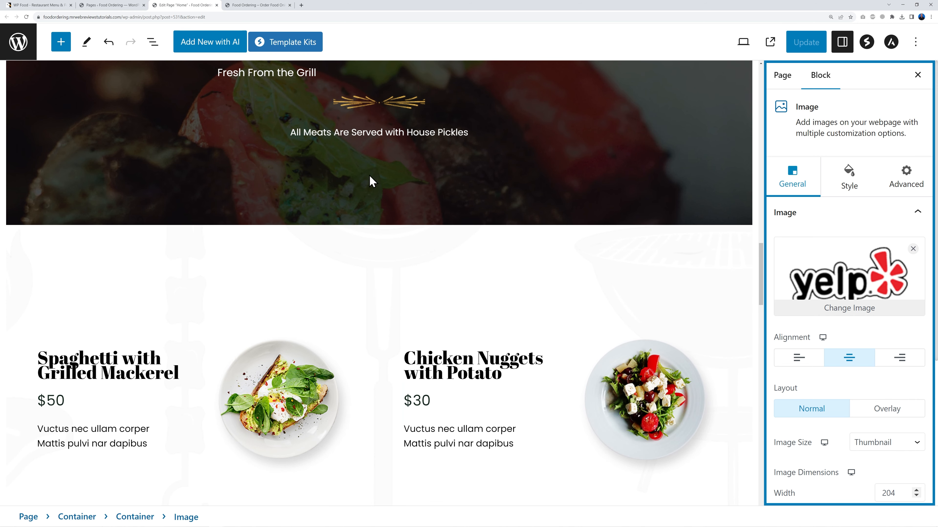
{"action": "scroll", "coordinate": [513, 243], "scroll_direction": "down", "scroll_amount": 3}
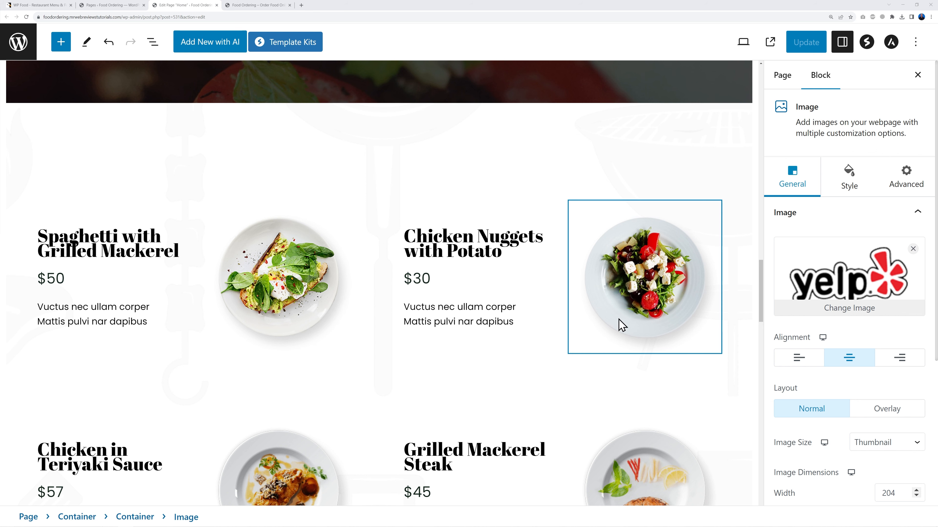
{"action": "left_click", "coordinate": [283, 298]}
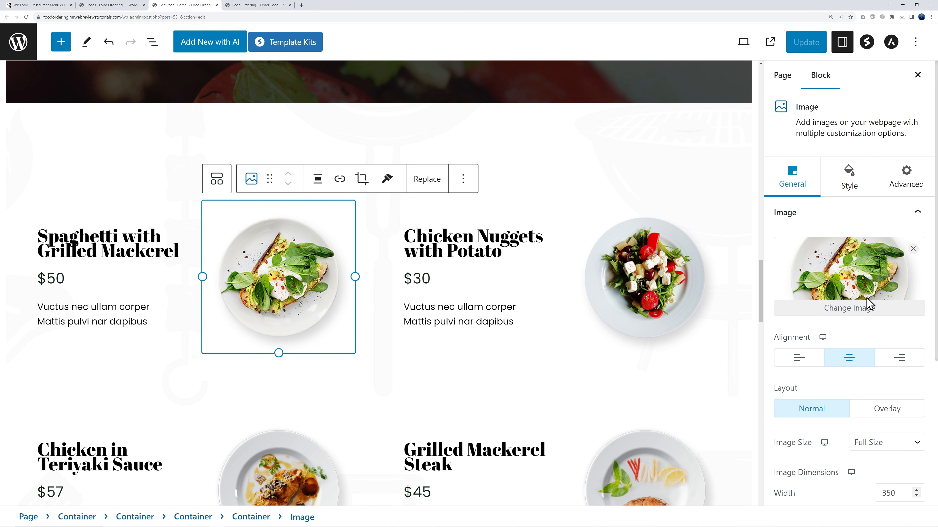
Step: Replace the Spaghetti photo with the burger and the Chicken Nuggets photo with the pizza
{"action": "left_click", "coordinate": [868, 305]}
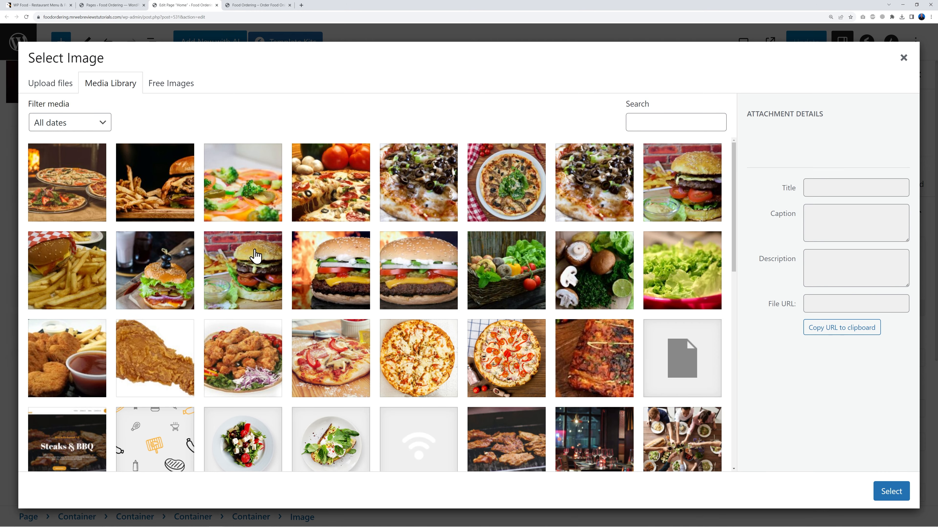
{"action": "left_click", "coordinate": [253, 293]}
{"action": "left_click", "coordinate": [890, 491]}
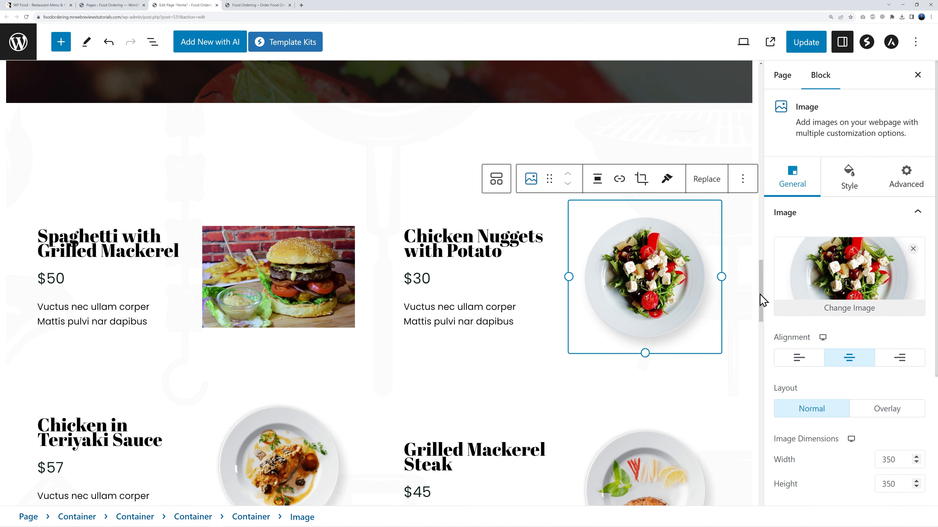
{"action": "left_click", "coordinate": [857, 308]}
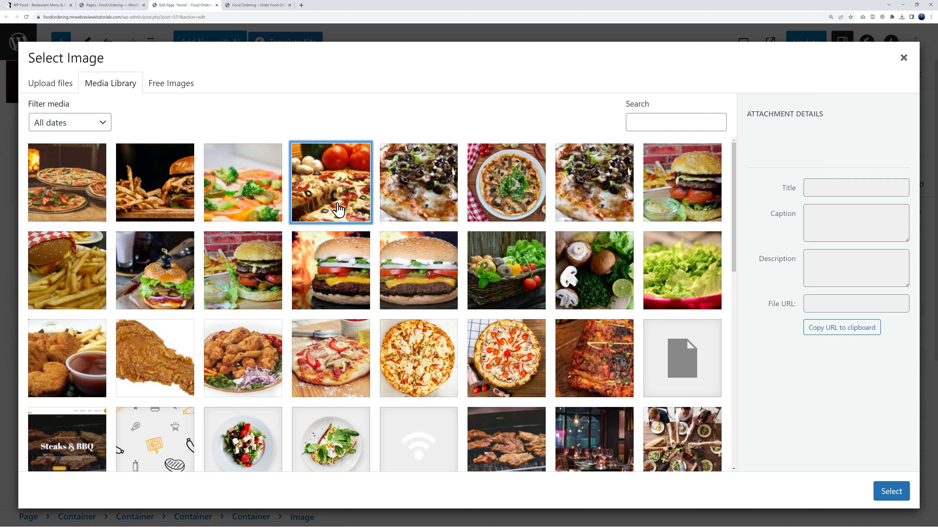
{"action": "left_click", "coordinate": [338, 210]}
{"action": "left_click", "coordinate": [890, 490]}
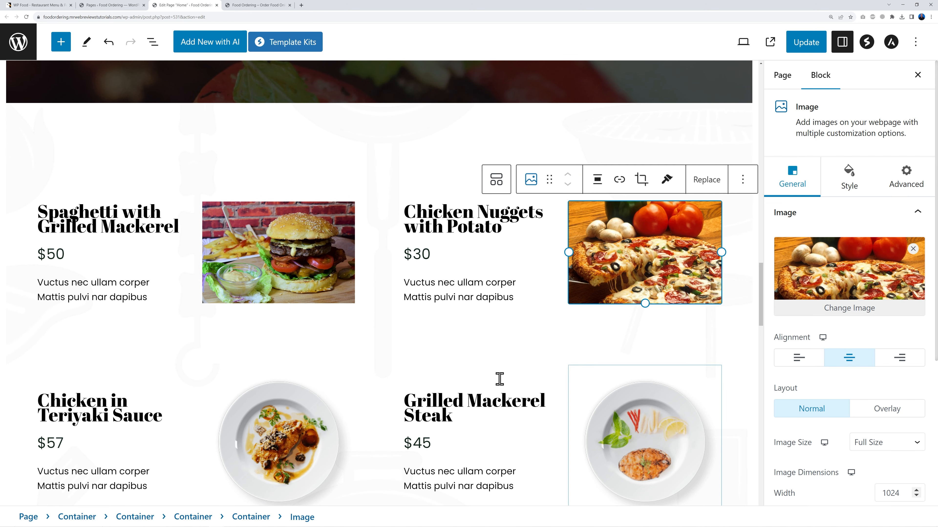
Step: Inspect the Spaghetti with Grilled Mackerel card's heading and $50 price, then select its burger photo
{"action": "double_click", "coordinate": [84, 229]}
{"action": "left_click", "coordinate": [86, 229]}
{"action": "left_click_drag", "start_coordinate": [179, 226], "coordinate": [29, 215]}
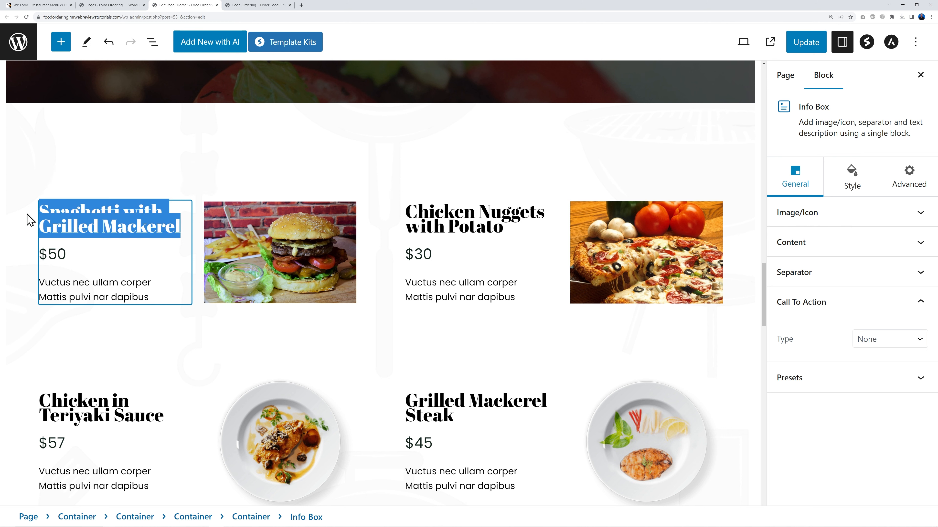
{"action": "triple_click", "coordinate": [59, 254]}
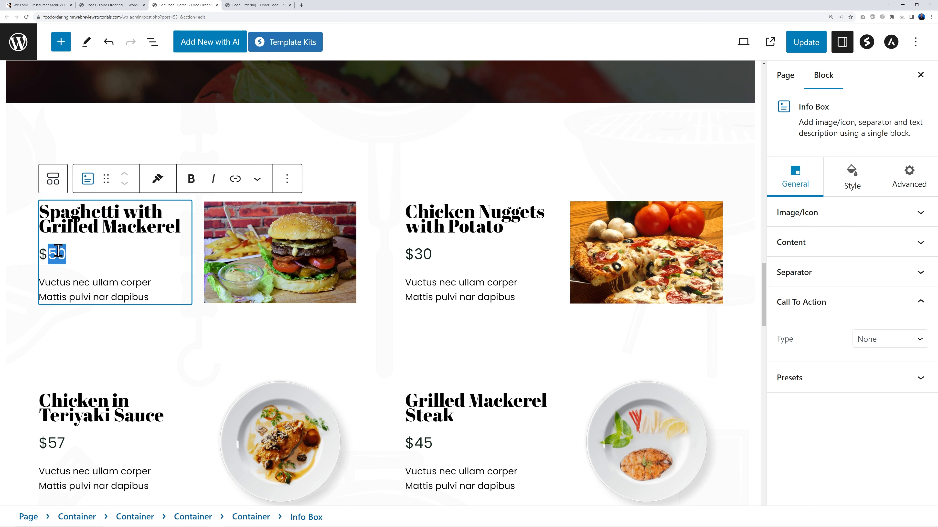
{"action": "left_click", "coordinate": [74, 260]}
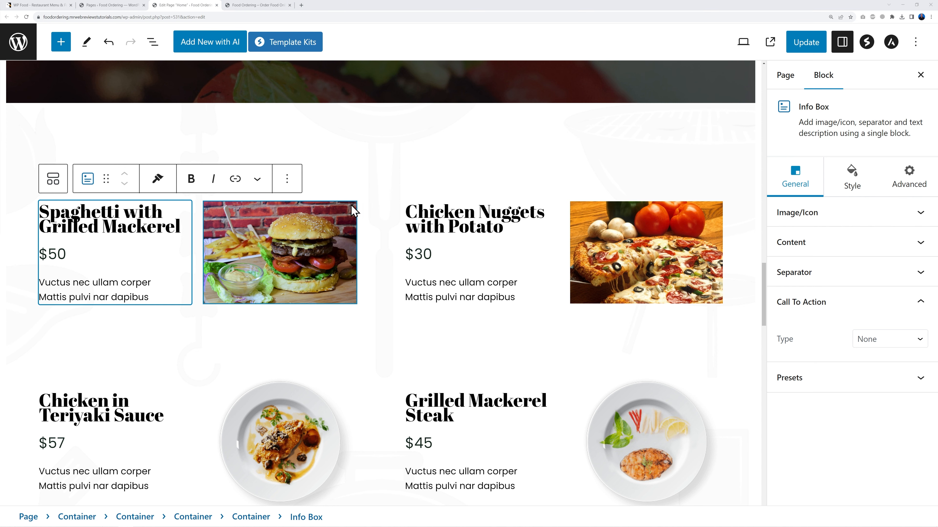
{"action": "left_click", "coordinate": [276, 245]}
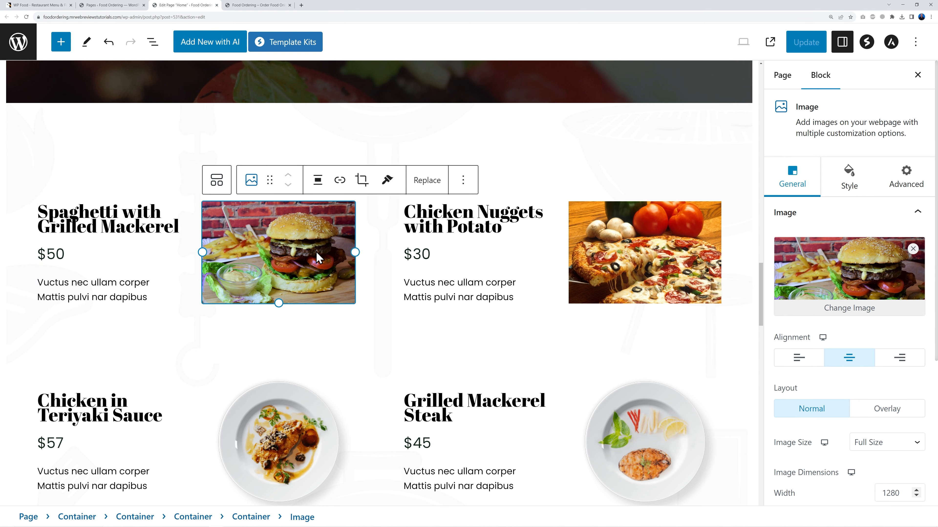
Step: Round the burger photo's corners with a 10 px border radius
{"action": "left_click", "coordinate": [844, 188]}
{"action": "left_click", "coordinate": [799, 384]}
{"action": "left_click", "coordinate": [798, 386]}
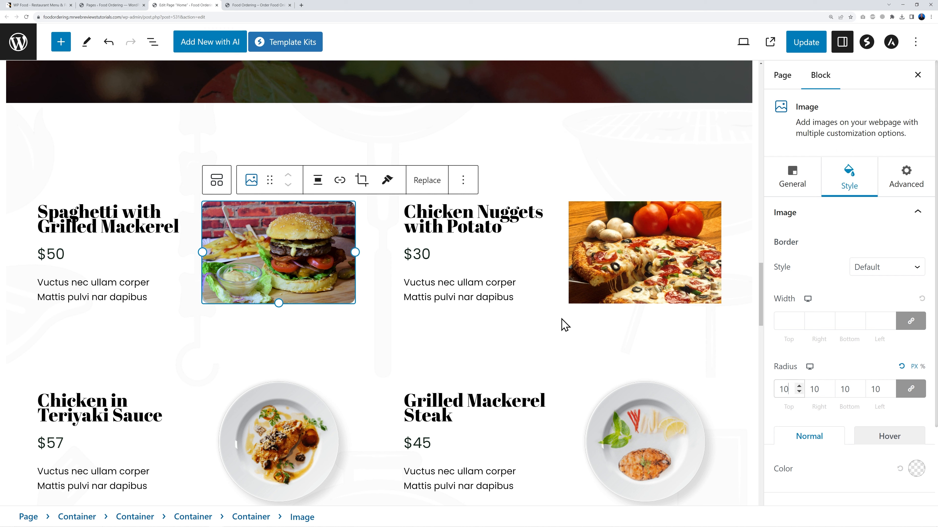
Step: Give the pizza photo the same 10 px corner radius and update the Home page
{"action": "left_click", "coordinate": [635, 294]}
{"action": "type", "text": "10"}
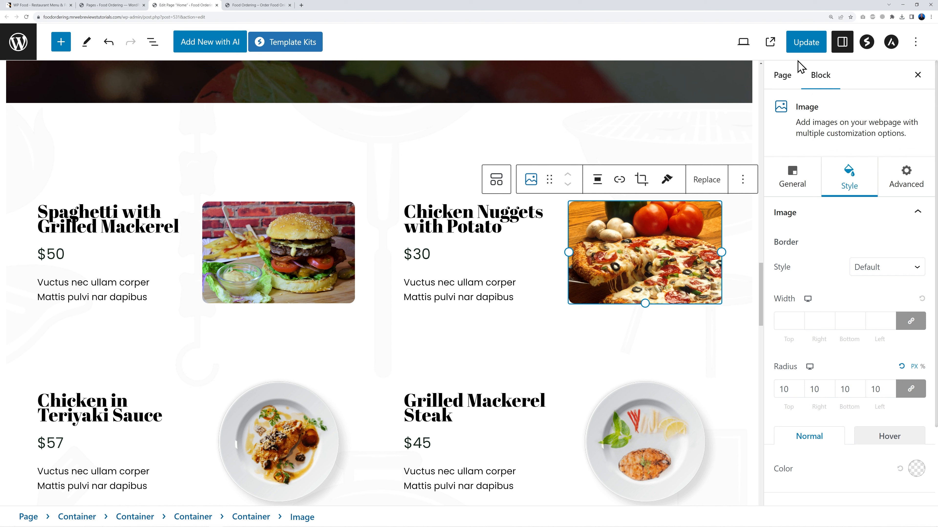
{"action": "left_click", "coordinate": [805, 44]}
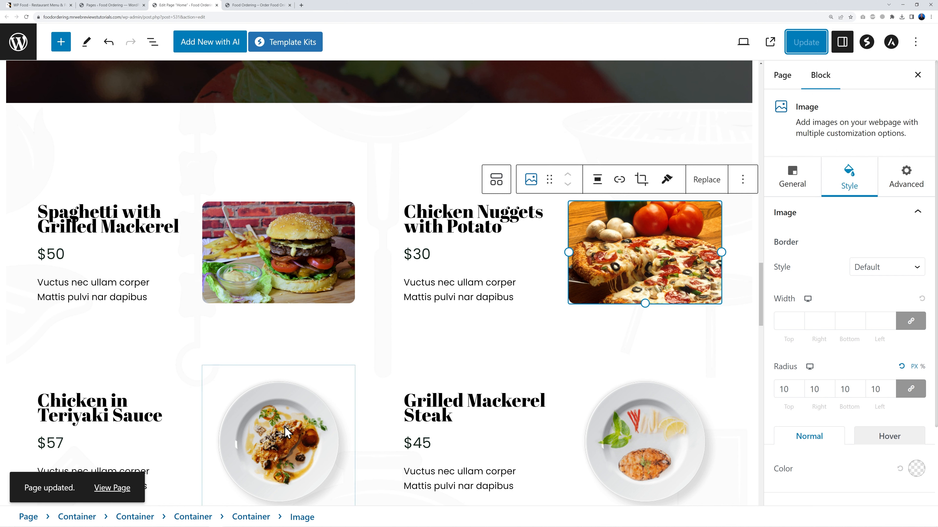
{"action": "left_click", "coordinate": [281, 435]}
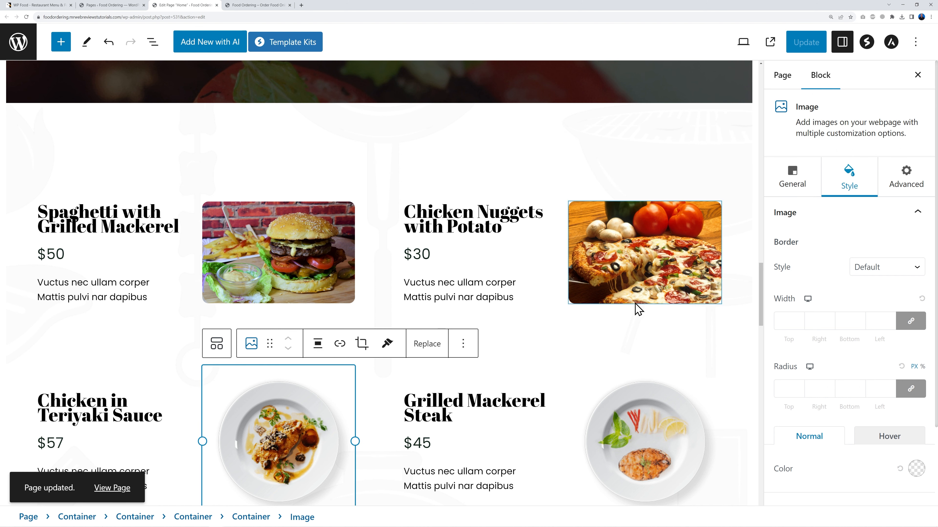
Step: Move through the lower menu rows, selecting the Chicken Nuggets and Grilled Salmon item containers
{"action": "left_click", "coordinate": [500, 331]}
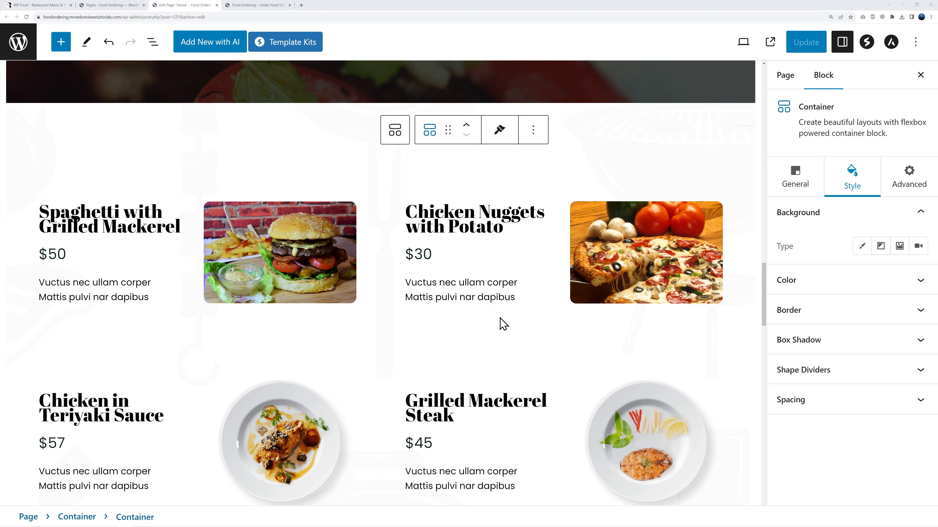
{"action": "scroll", "coordinate": [644, 332], "scroll_direction": "down", "scroll_amount": 3}
{"action": "scroll", "coordinate": [644, 332], "scroll_direction": "down", "scroll_amount": 2}
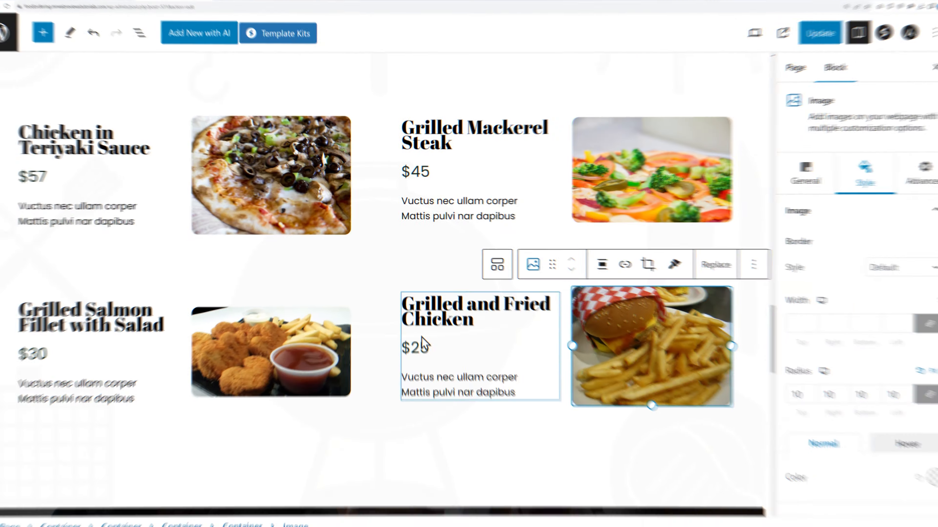
{"action": "scroll", "coordinate": [329, 302], "scroll_direction": "up", "scroll_amount": 6}
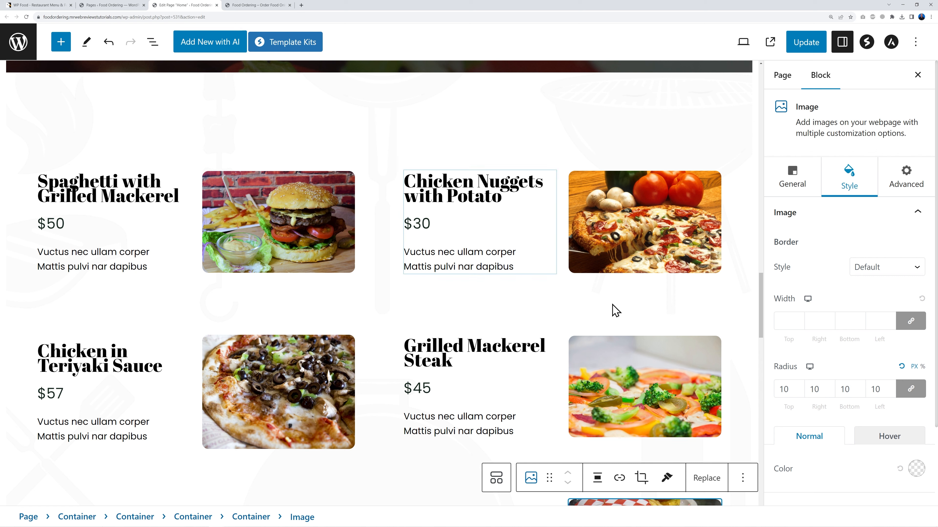
{"action": "scroll", "coordinate": [508, 332], "scroll_direction": "down", "scroll_amount": 5}
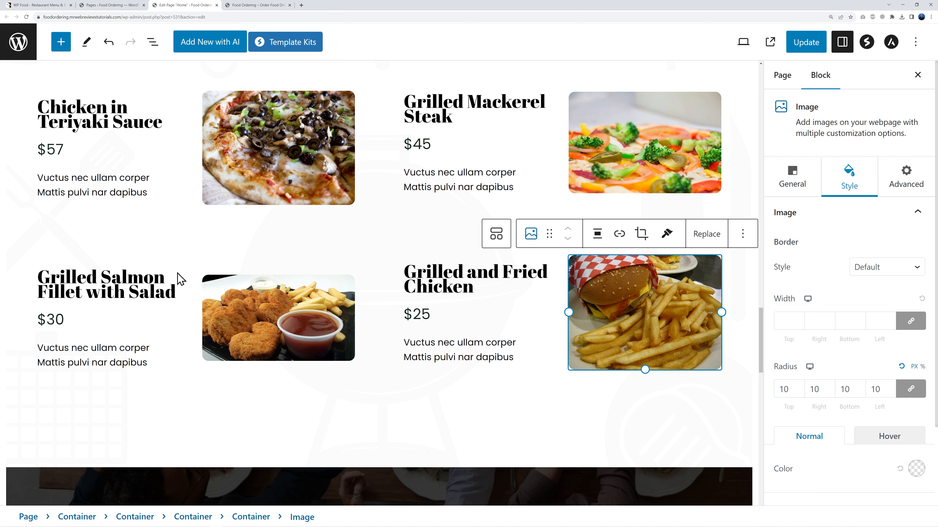
{"action": "left_click", "coordinate": [106, 264]}
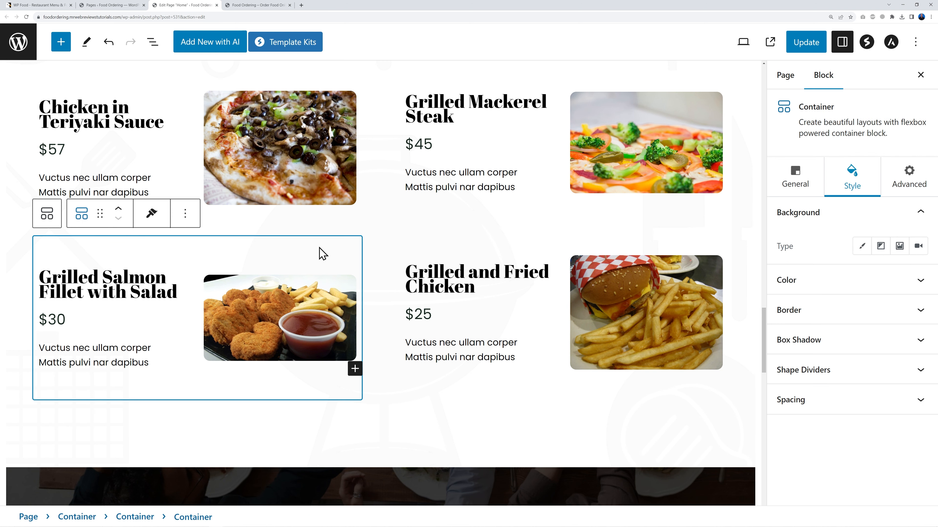
Step: Duplicate the Grilled Salmon menu item
{"action": "left_click", "coordinate": [337, 233]}
{"action": "left_click", "coordinate": [338, 239]}
{"action": "left_click", "coordinate": [185, 215]}
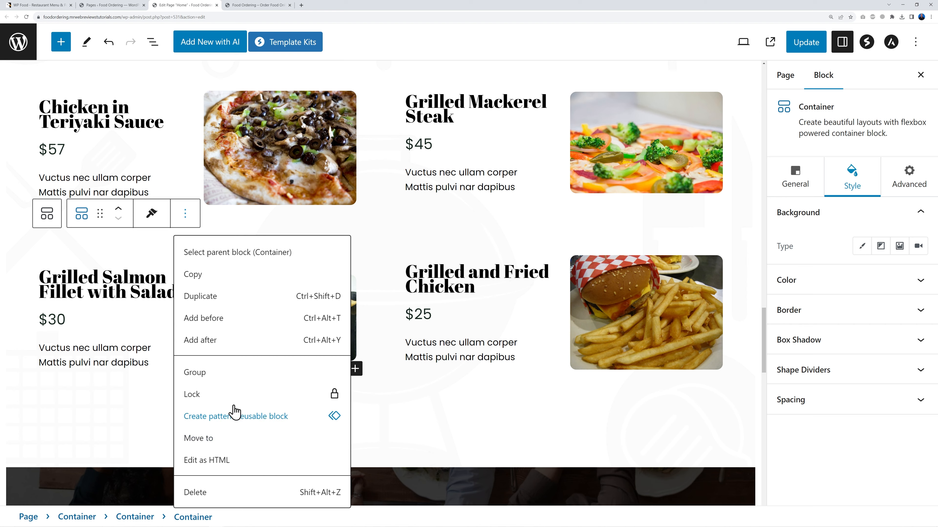
{"action": "left_click", "coordinate": [220, 298]}
{"action": "scroll", "coordinate": [497, 433], "scroll_direction": "down", "scroll_amount": 3}
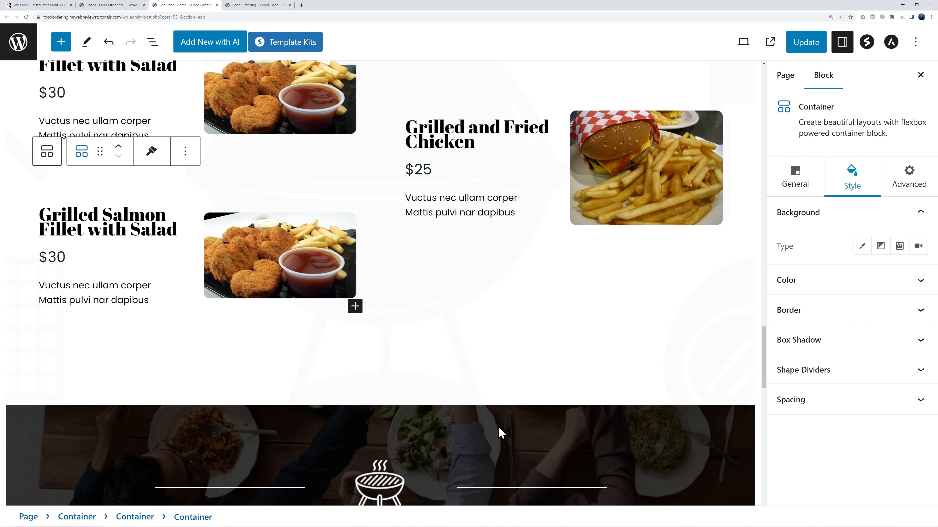
{"action": "scroll", "coordinate": [498, 214], "scroll_direction": "up", "scroll_amount": 2}
Step: Duplicate the Grilled and Fried Chicken menu item and update the Home page
{"action": "left_click", "coordinate": [537, 187]}
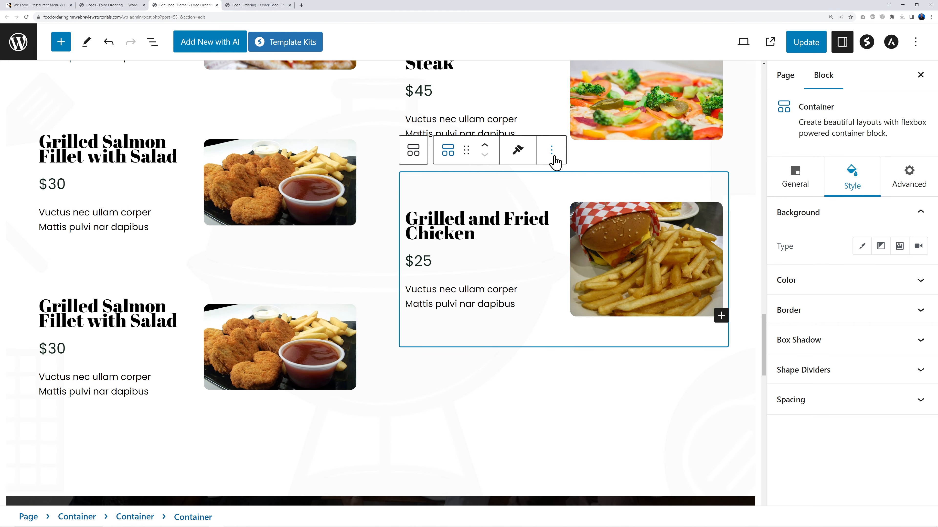
{"action": "left_click", "coordinate": [551, 150]}
{"action": "left_click", "coordinate": [565, 232]}
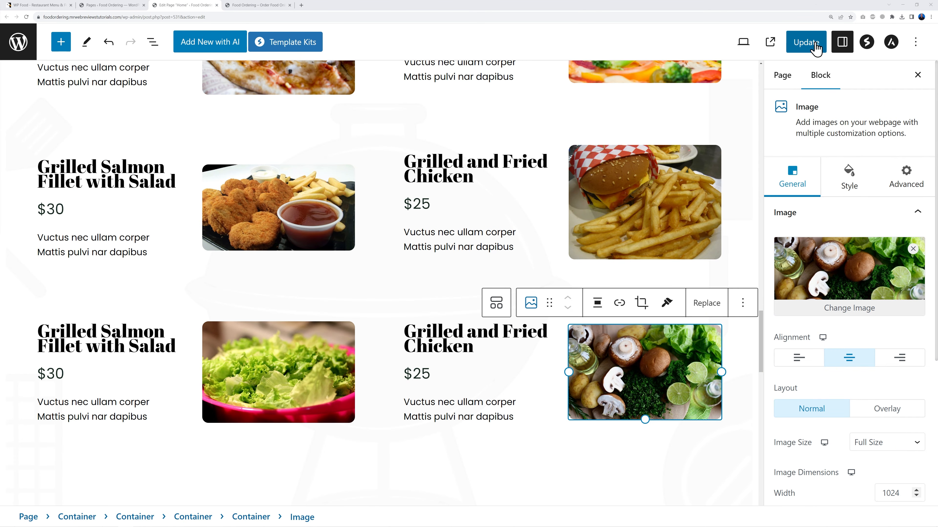
{"action": "left_click", "coordinate": [807, 43]}
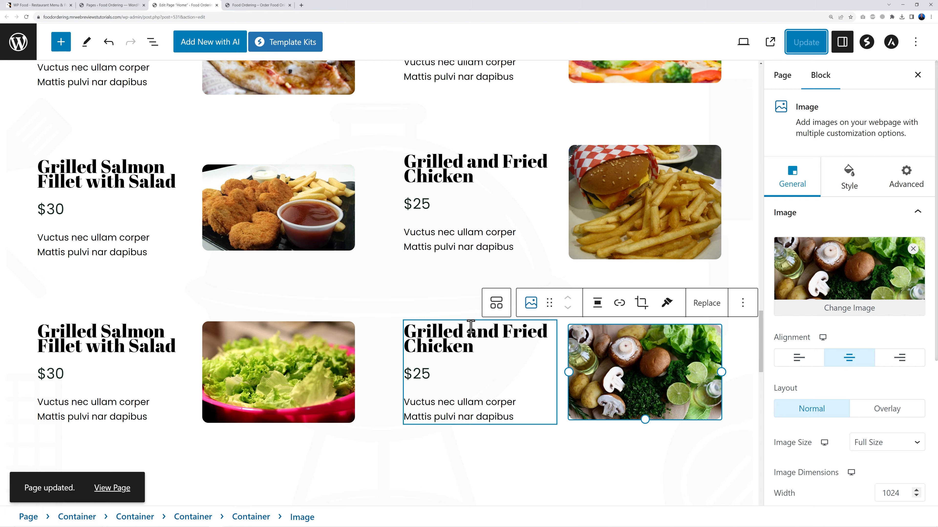
{"action": "scroll", "coordinate": [474, 334], "scroll_direction": "down", "scroll_amount": 5}
{"action": "scroll", "coordinate": [475, 334], "scroll_direction": "down", "scroll_amount": 5}
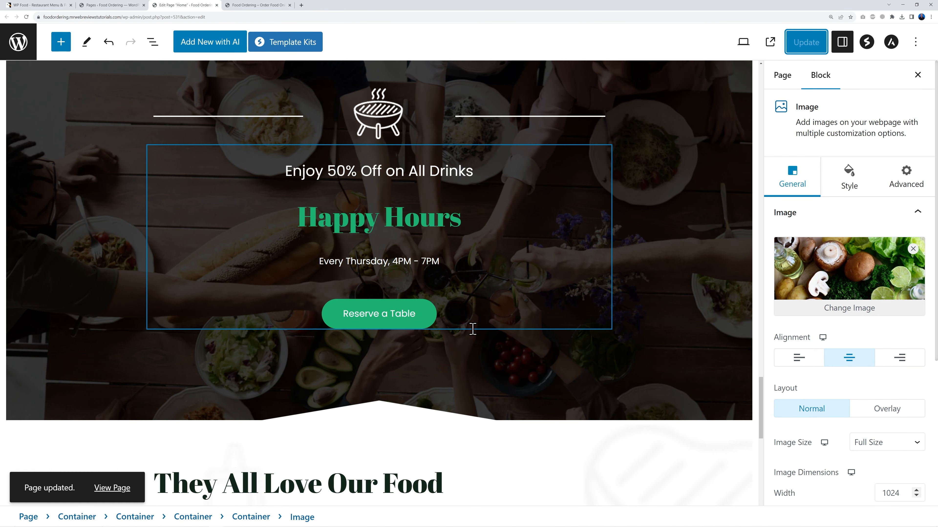
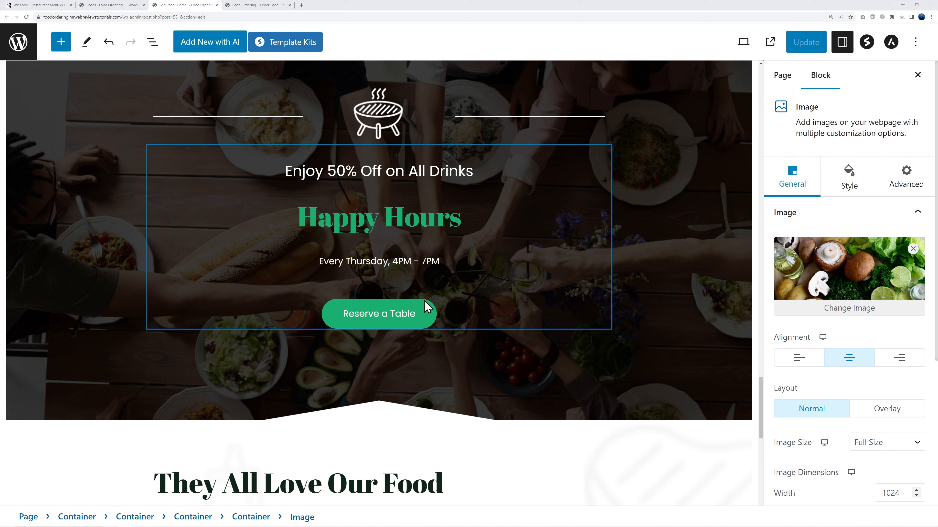
Step: Relabel the Happy Hours Reserve a Table button to ORDER NOW
{"action": "left_click", "coordinate": [421, 323]}
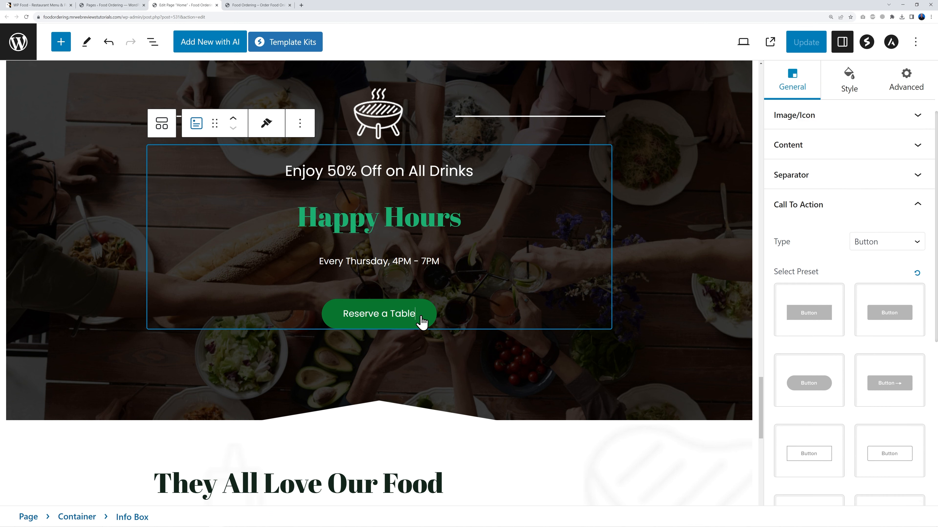
{"action": "triple_click", "coordinate": [401, 320]}
{"action": "type", "text": "ORDER NOW"}
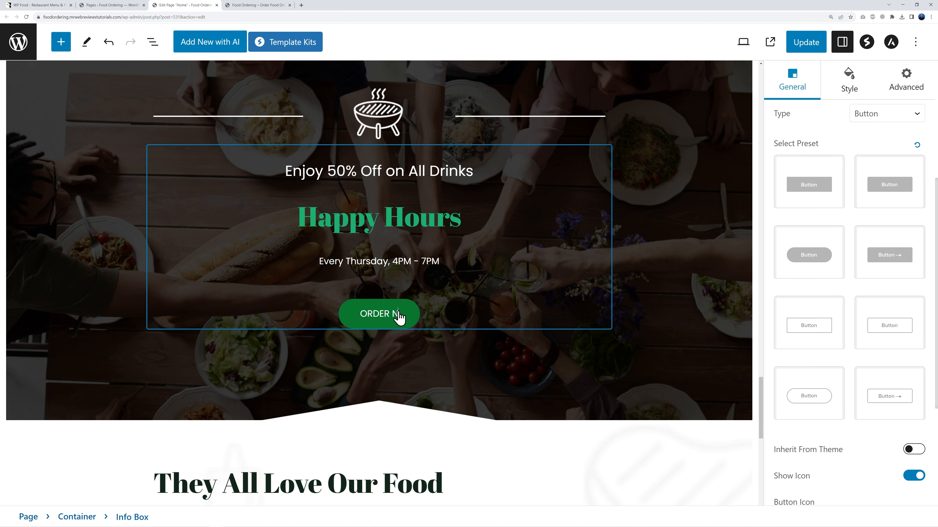
Step: Reload the live home page and copy the Menu page's link address
{"action": "left_click", "coordinate": [283, 6]}
{"action": "key", "text": "F5"}
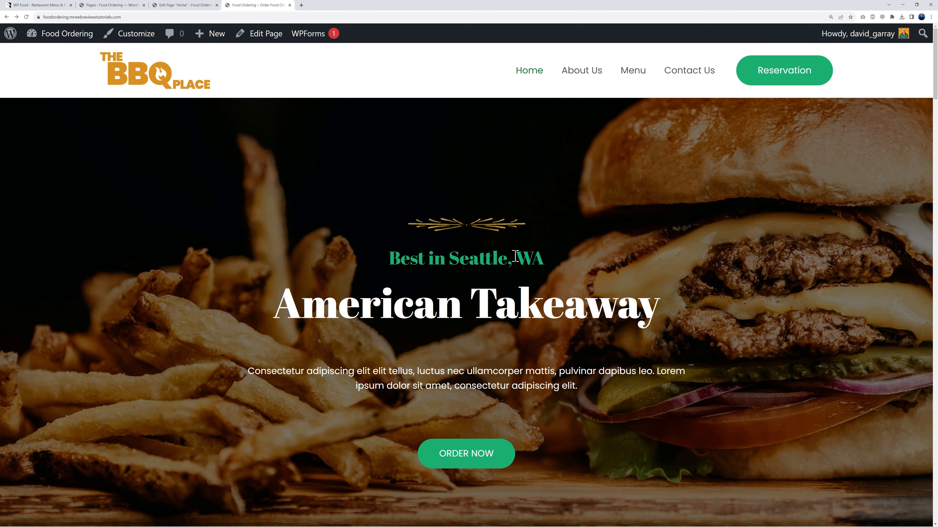
{"action": "right_click", "coordinate": [640, 72]}
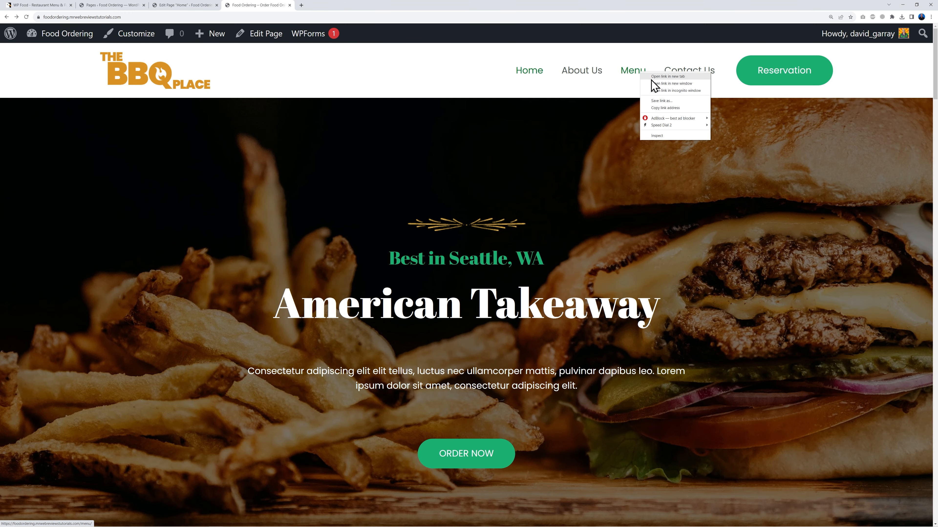
{"action": "left_click", "coordinate": [677, 108]}
Step: Paste the Menu page URL as the button's link and update the Home page
{"action": "left_click", "coordinate": [211, 8]}
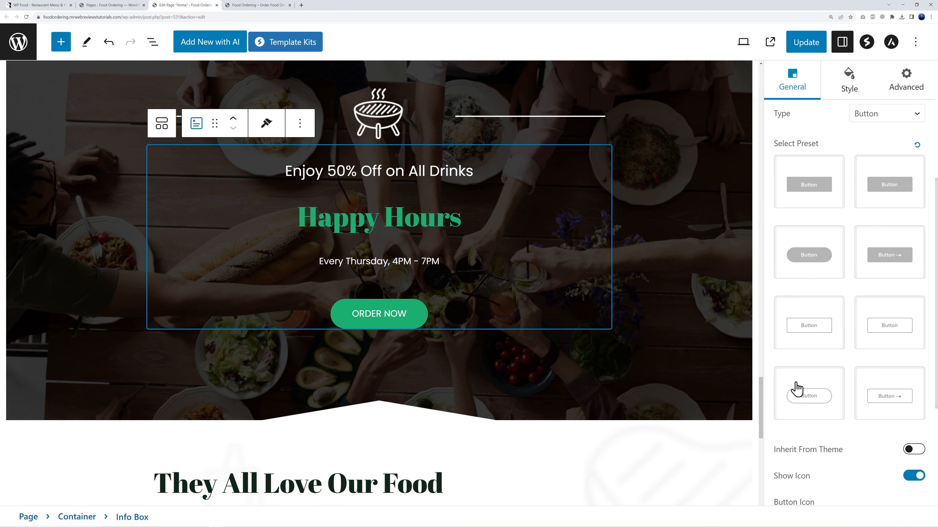
{"action": "scroll", "coordinate": [882, 382], "scroll_direction": "down", "scroll_amount": 5}
{"action": "double_click", "coordinate": [815, 436]}
{"action": "key", "text": "ctrl+v"}
{"action": "left_click", "coordinate": [807, 46]}
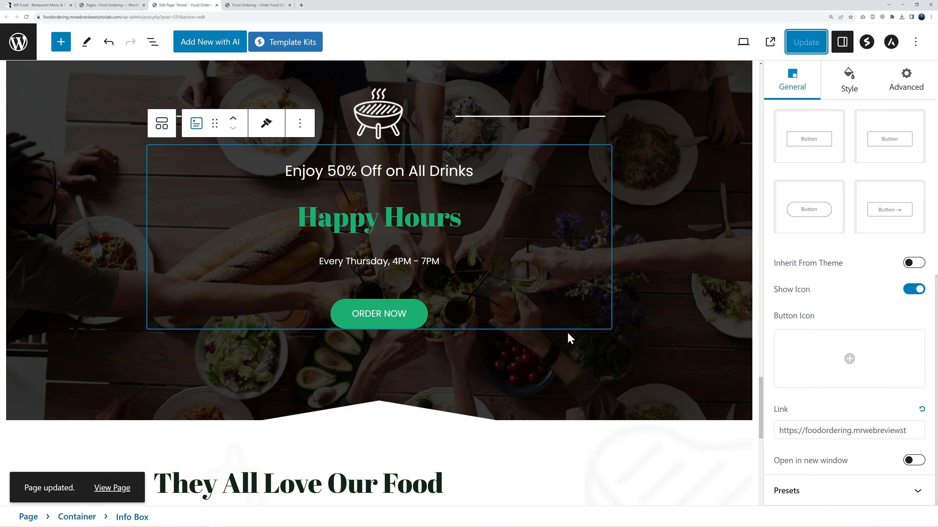
{"action": "scroll", "coordinate": [613, 345], "scroll_direction": "down", "scroll_amount": 7}
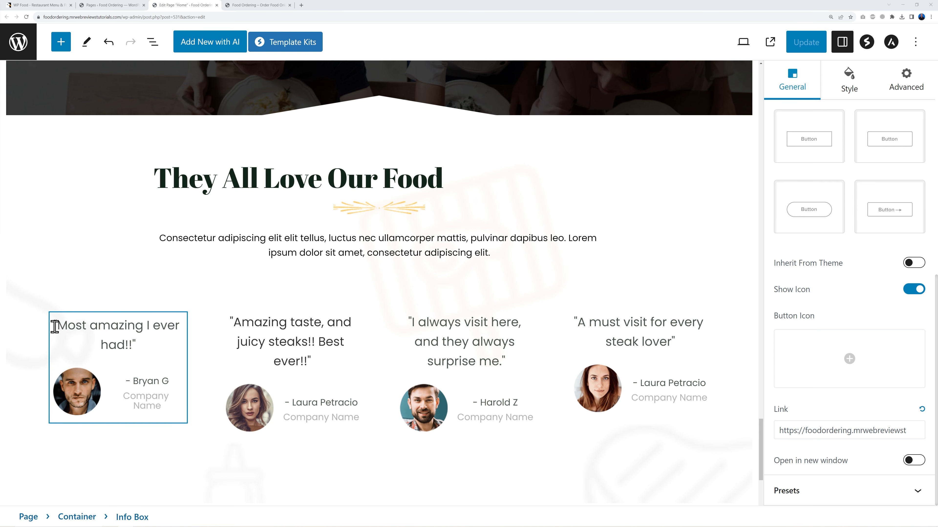
Step: Review the first testimonial's quote and image settings, then update the Home page again
{"action": "left_click_drag", "start_coordinate": [56, 325], "coordinate": [131, 345]}
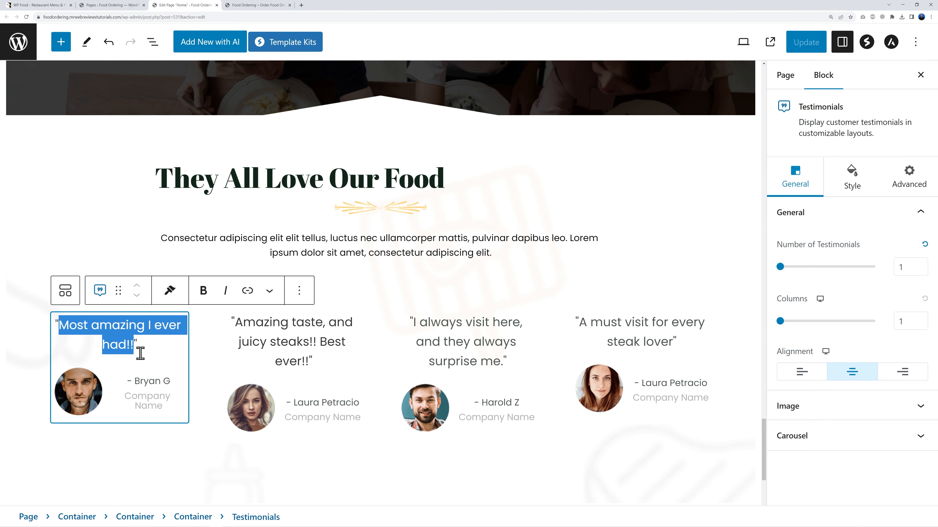
{"action": "left_click", "coordinate": [138, 347]}
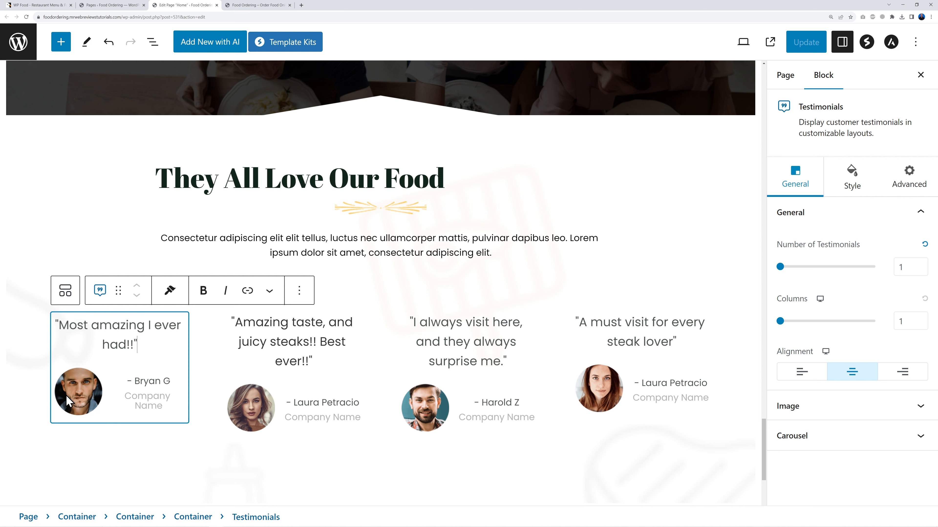
{"action": "left_click", "coordinate": [83, 396]}
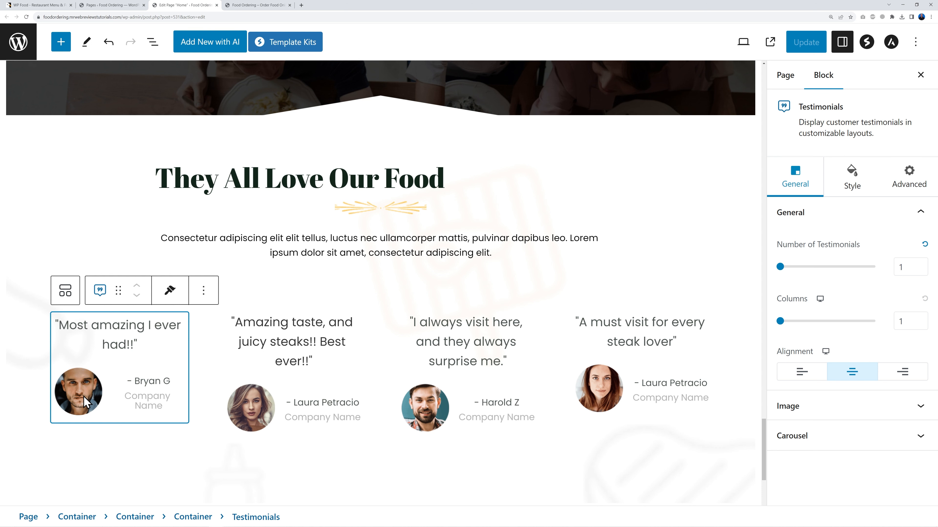
{"action": "left_click", "coordinate": [911, 410]}
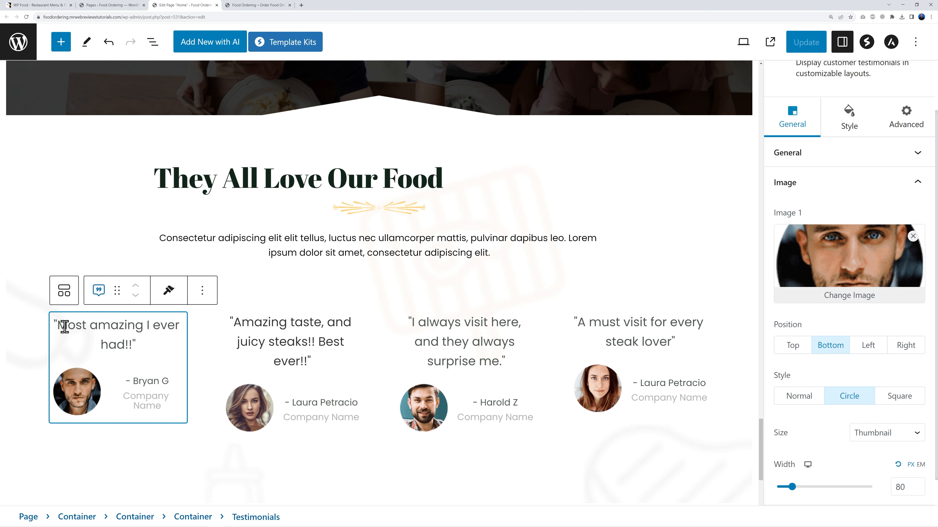
{"action": "left_click_drag", "start_coordinate": [60, 325], "coordinate": [130, 343]}
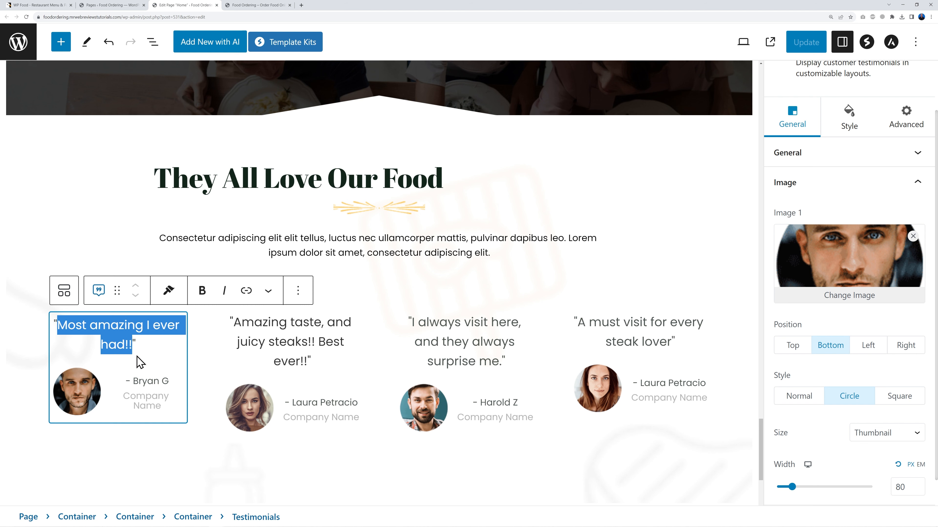
{"action": "left_click", "coordinate": [131, 345]}
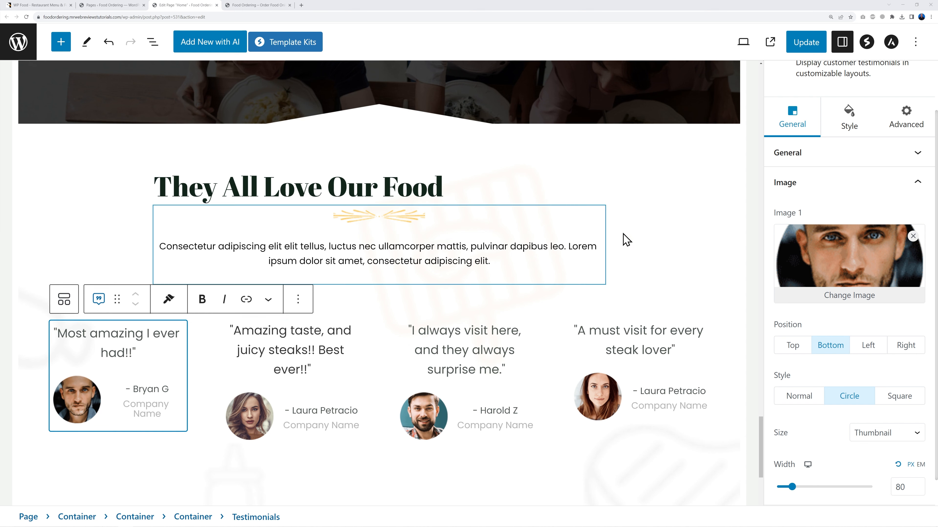
{"action": "left_click", "coordinate": [806, 41]}
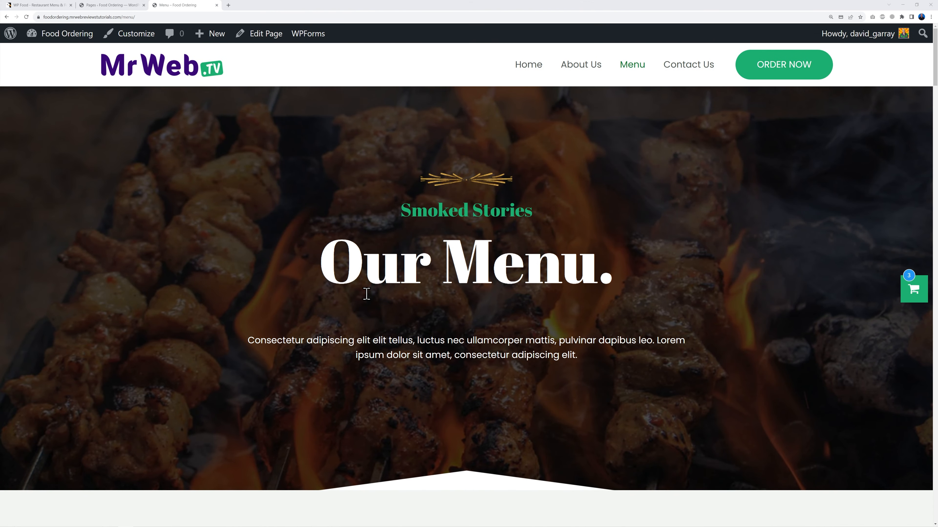
Step: View the live Contact Us page down to its feedback form, then return to the Pages list
{"action": "left_click", "coordinate": [674, 68]}
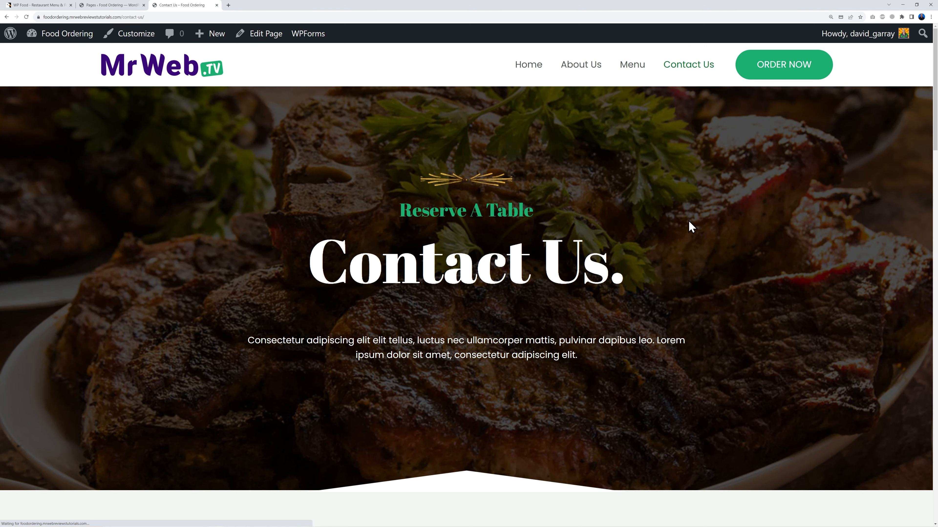
{"action": "scroll", "coordinate": [737, 249], "scroll_direction": "down", "scroll_amount": 10}
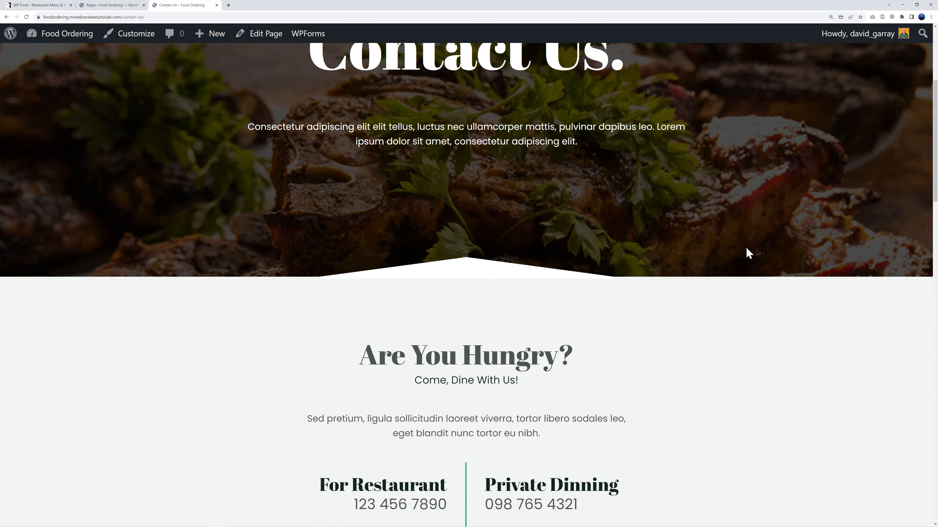
{"action": "scroll", "coordinate": [787, 257], "scroll_direction": "down", "scroll_amount": 8}
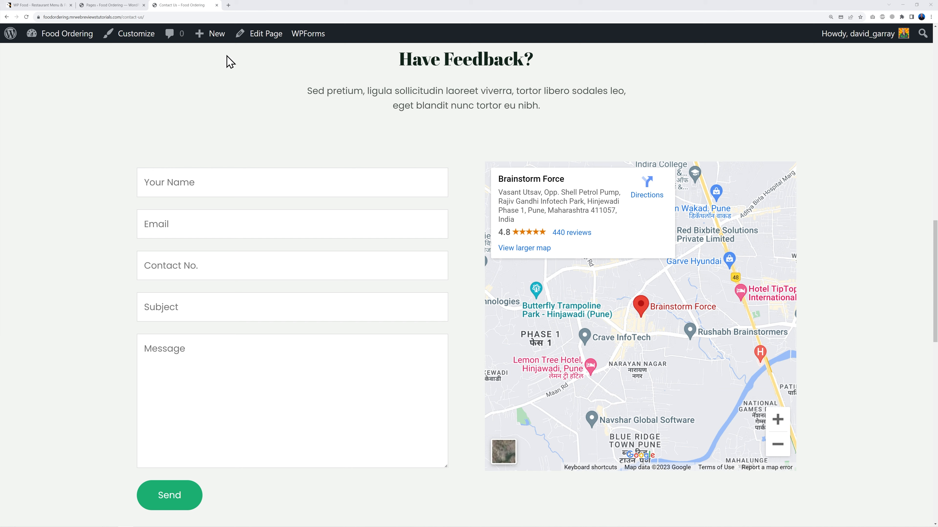
{"action": "left_click", "coordinate": [99, 5]}
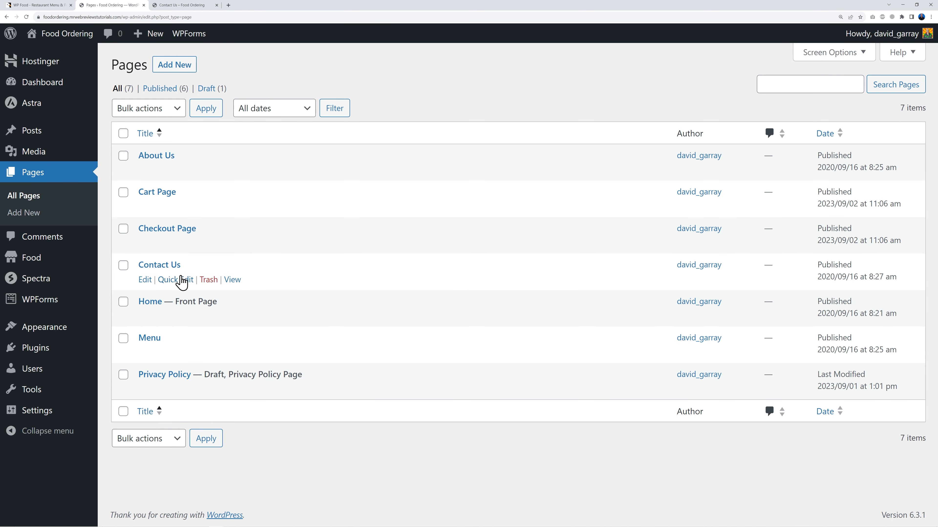
Step: Open the Contact Us page editor in a new tab and select its hero section
{"action": "right_click", "coordinate": [169, 266]}
{"action": "left_click", "coordinate": [178, 270]}
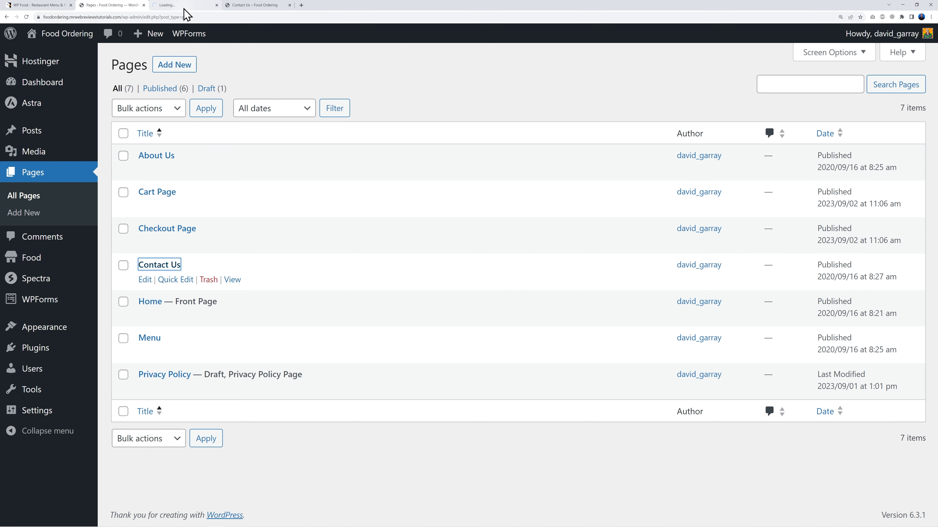
{"action": "left_click", "coordinate": [184, 7]}
{"action": "left_click", "coordinate": [95, 5]}
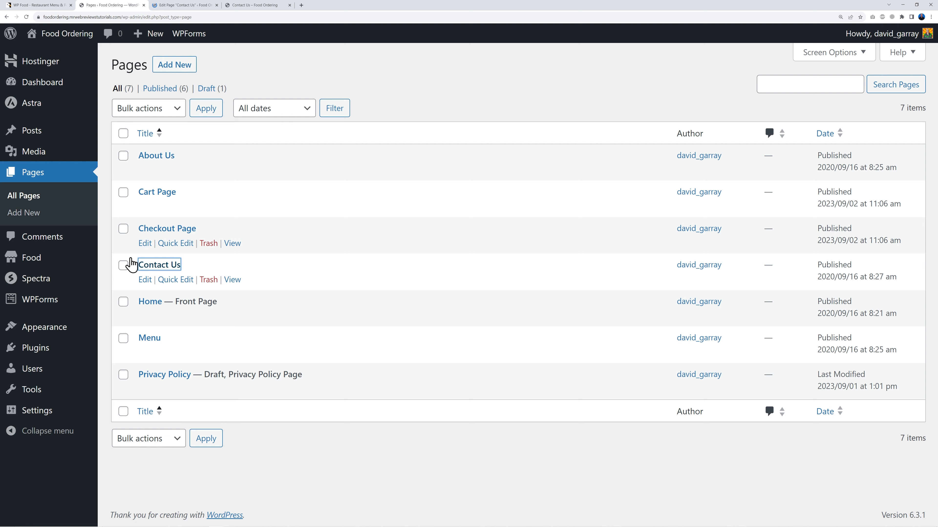
{"action": "mouse_move", "coordinate": [86, 303]}
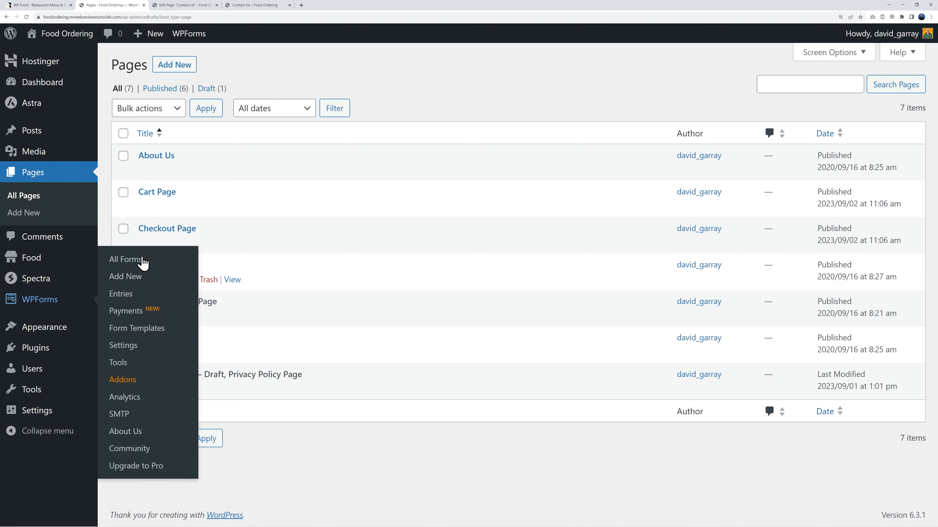
{"action": "left_click", "coordinate": [184, 5]}
{"action": "left_click", "coordinate": [436, 311]}
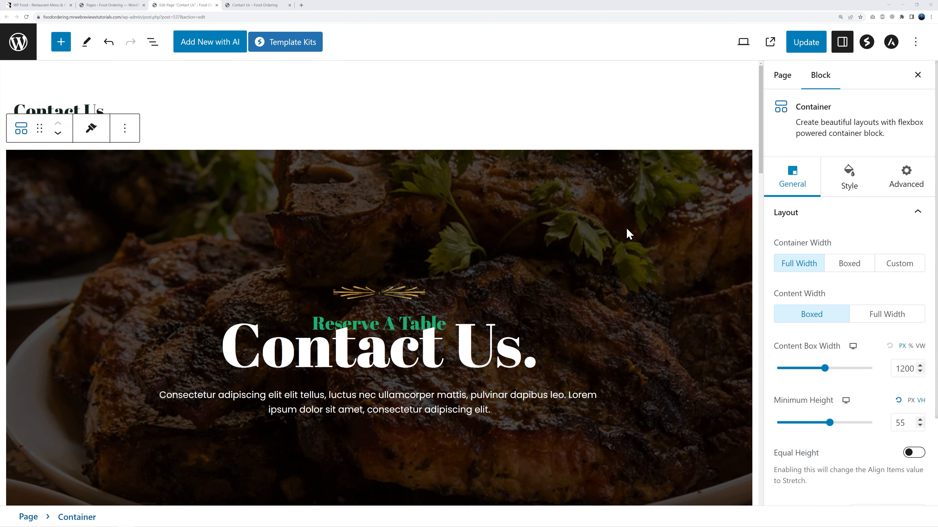
{"action": "scroll", "coordinate": [684, 226], "scroll_direction": "down", "scroll_amount": 5}
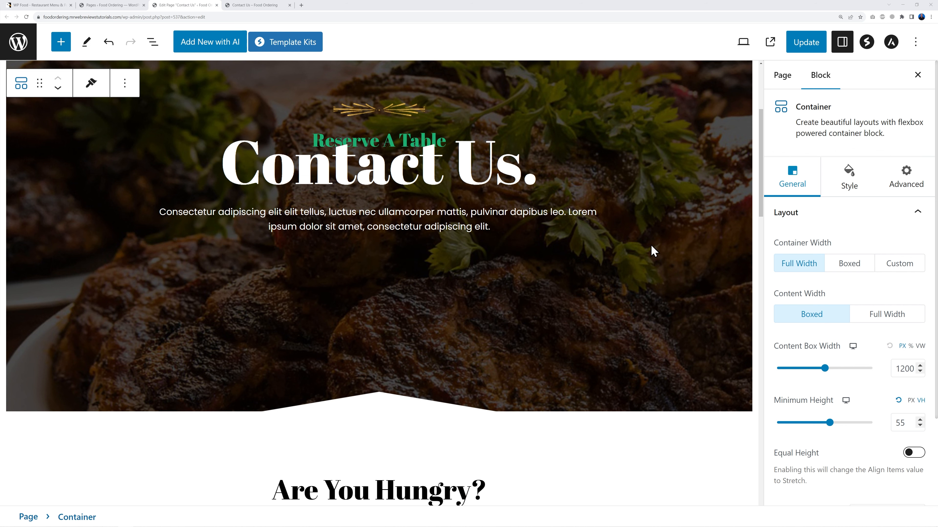
{"action": "triple_click", "coordinate": [211, 215]}
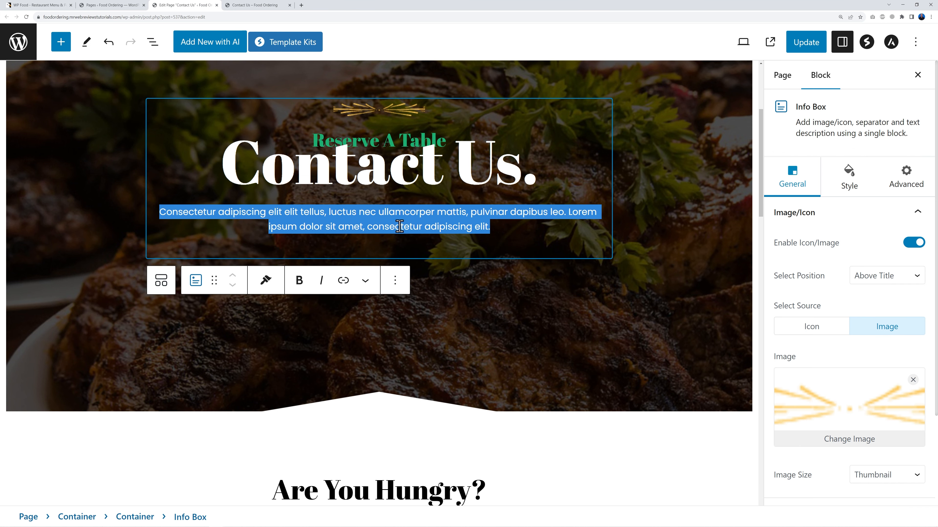
{"action": "left_click", "coordinate": [685, 324]}
{"action": "scroll", "coordinate": [681, 322], "scroll_direction": "down", "scroll_amount": 8}
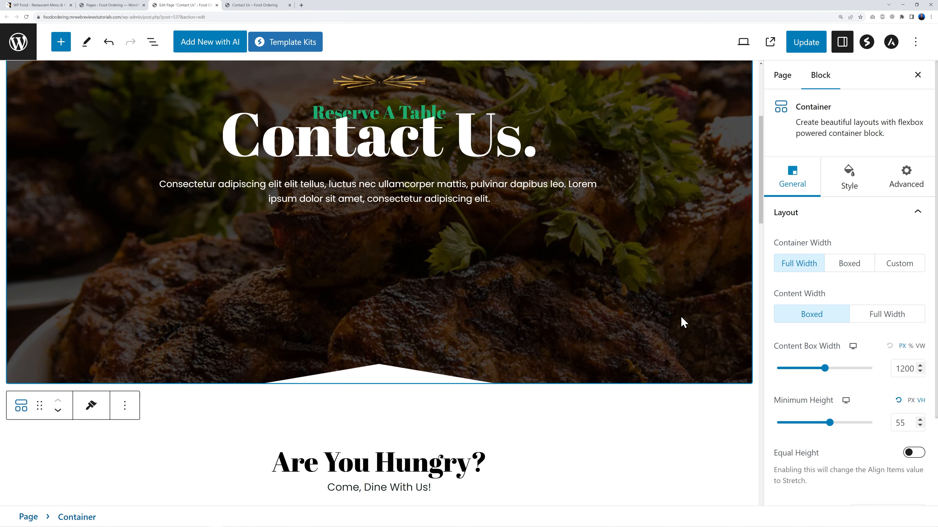
{"action": "scroll", "coordinate": [613, 236], "scroll_direction": "down", "scroll_amount": 3}
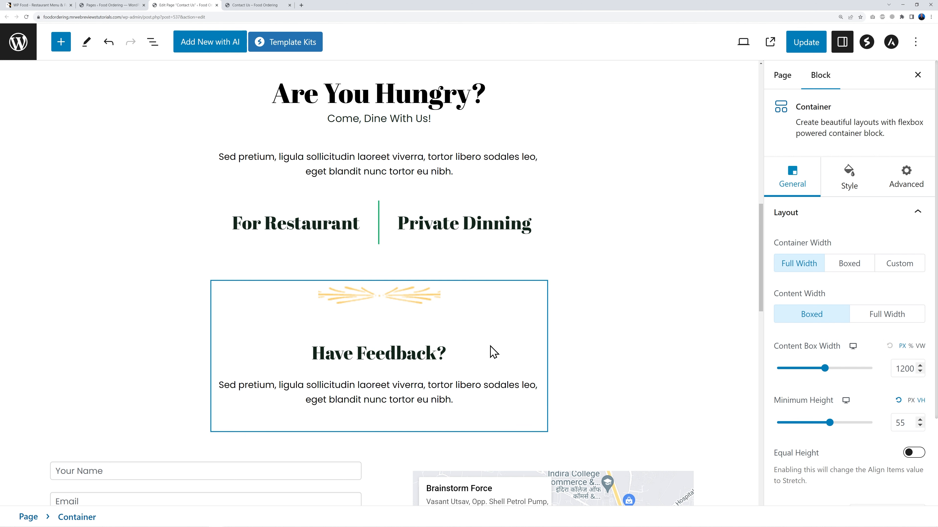
Step: Delete the Have Feedback? info box and the For Restaurant and Private Dinning blocks
{"action": "left_click", "coordinate": [503, 292]}
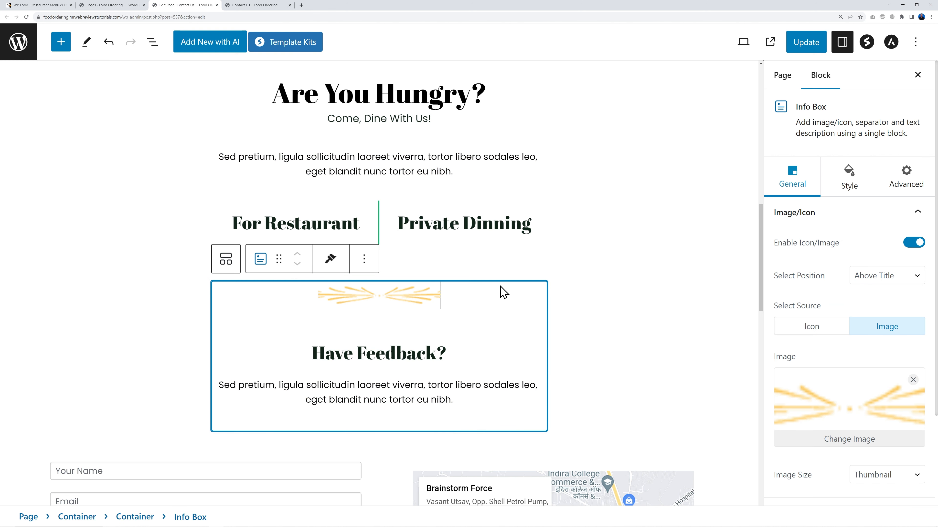
{"action": "left_click", "coordinate": [364, 259]}
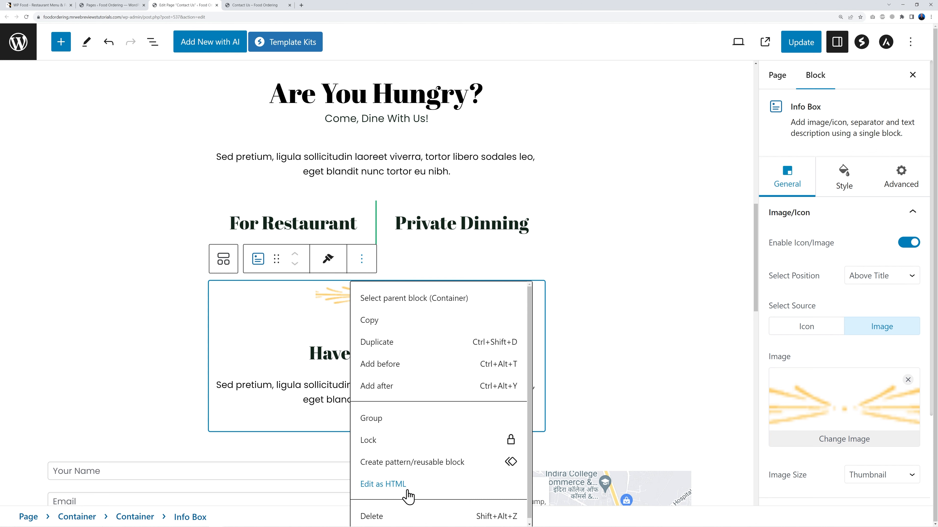
{"action": "left_click", "coordinate": [410, 517]}
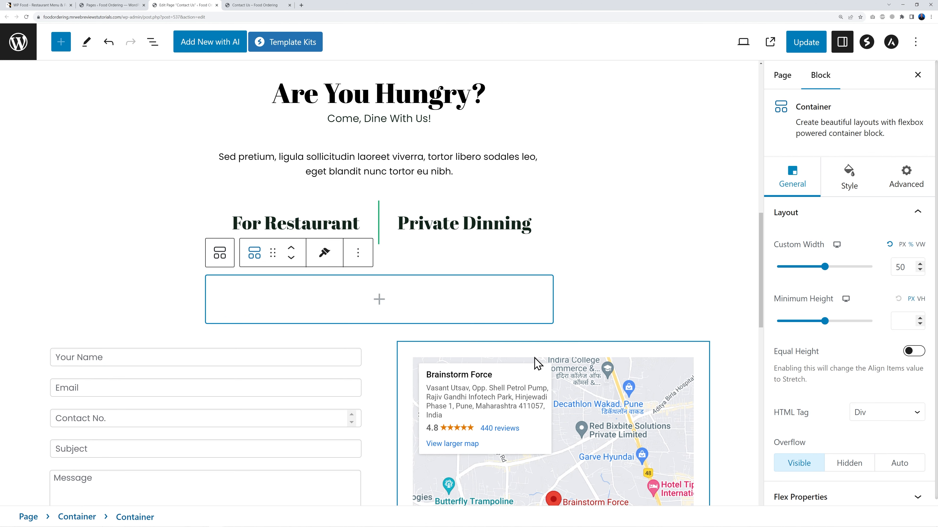
{"action": "left_click", "coordinate": [362, 203]}
{"action": "left_click", "coordinate": [373, 210]}
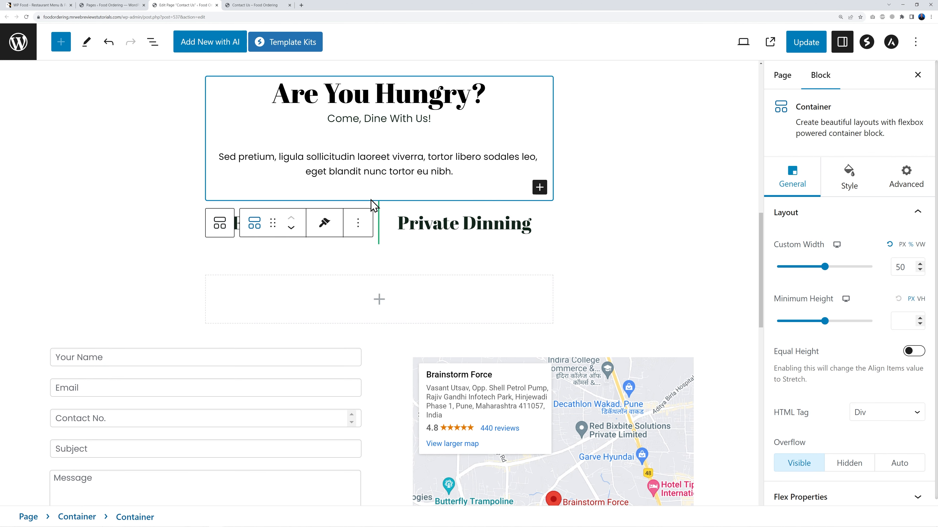
{"action": "left_click", "coordinate": [186, 188]}
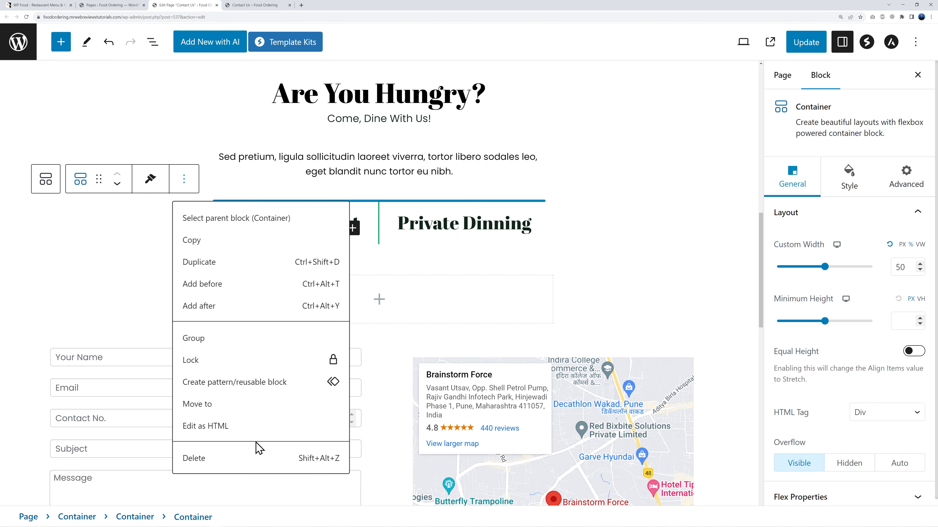
{"action": "left_click", "coordinate": [248, 458]}
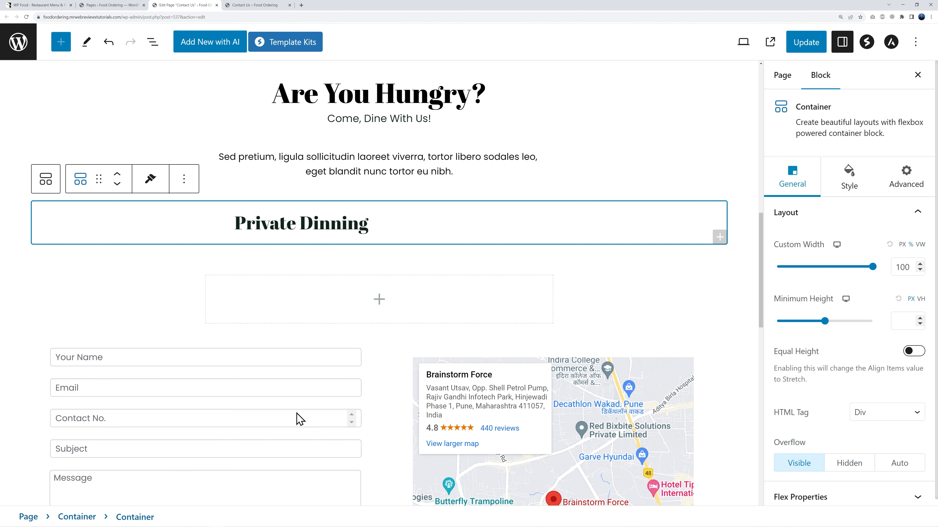
{"action": "left_click", "coordinate": [183, 179]}
{"action": "left_click", "coordinate": [264, 349]}
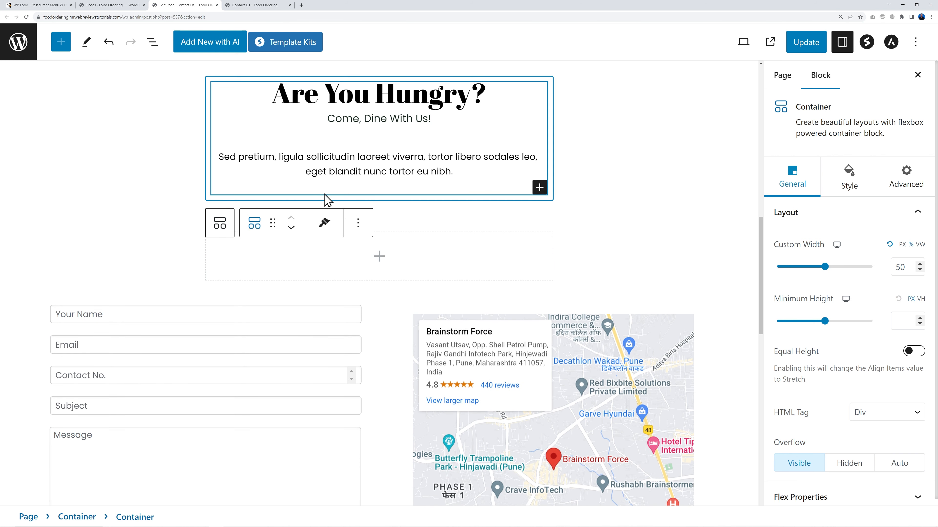
Step: Put Address and Phone lines in place of the Sed pretium paragraph, then copy the street address
{"action": "scroll", "coordinate": [440, 210], "scroll_direction": "up", "scroll_amount": 2}
{"action": "triple_click", "coordinate": [404, 189]}
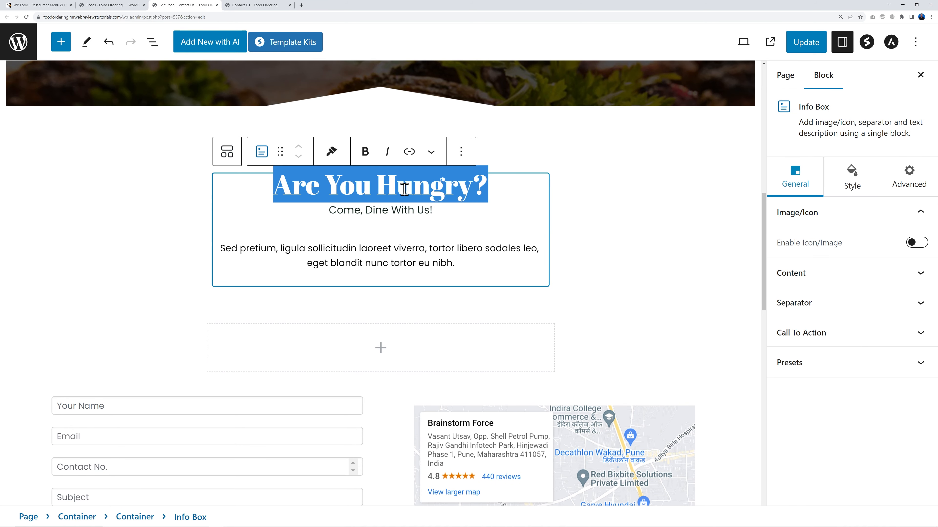
{"action": "double_click", "coordinate": [387, 206]}
{"action": "triple_click", "coordinate": [426, 211]}
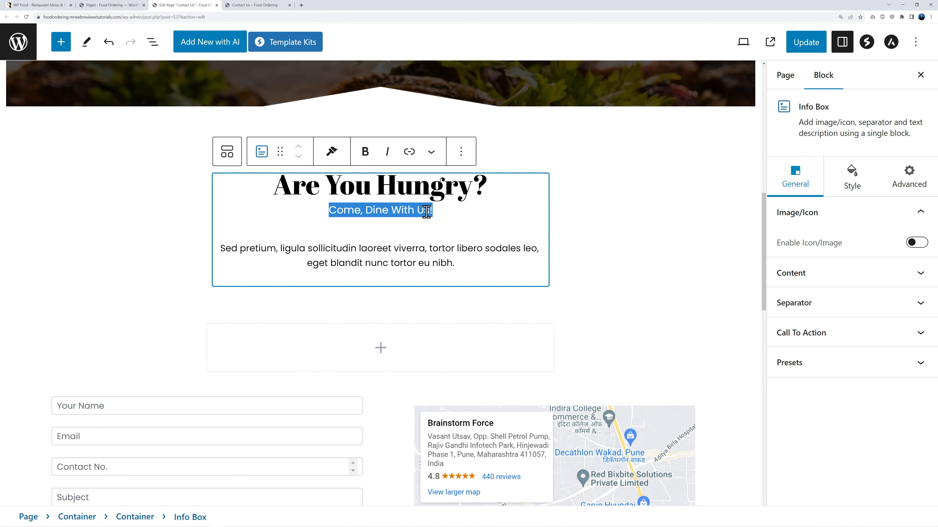
{"action": "left_click", "coordinate": [441, 229]}
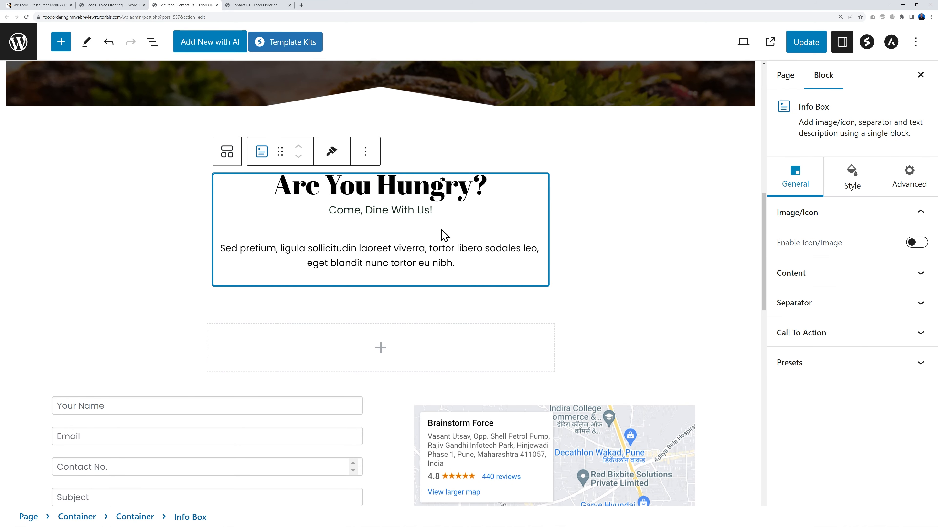
{"action": "triple_click", "coordinate": [391, 251]}
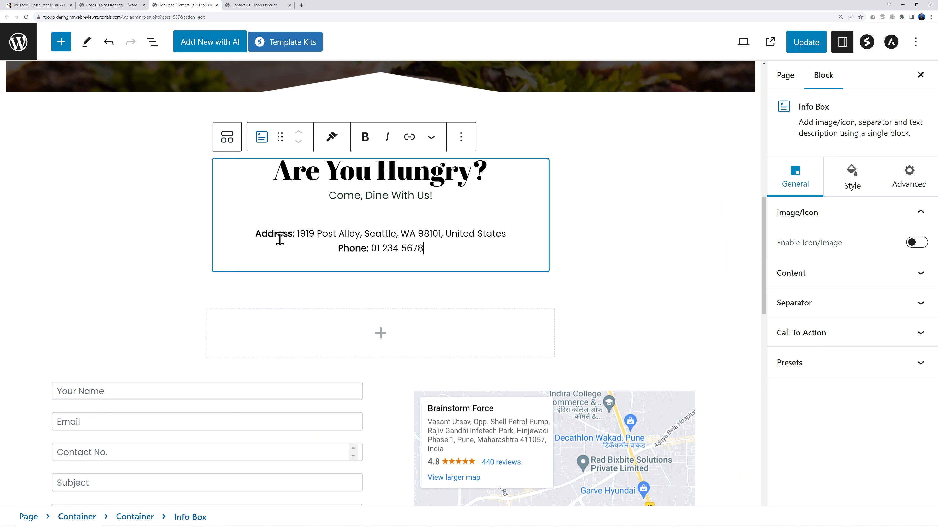
{"action": "left_click_drag", "start_coordinate": [258, 234], "coordinate": [302, 235]}
{"action": "left_click", "coordinate": [304, 237]}
{"action": "left_click_drag", "start_coordinate": [297, 234], "coordinate": [505, 235]}
Step: Replace the map's Brainstorm Force address with the pasted restaurant address and set zoom to 16
{"action": "left_click", "coordinate": [660, 307]}
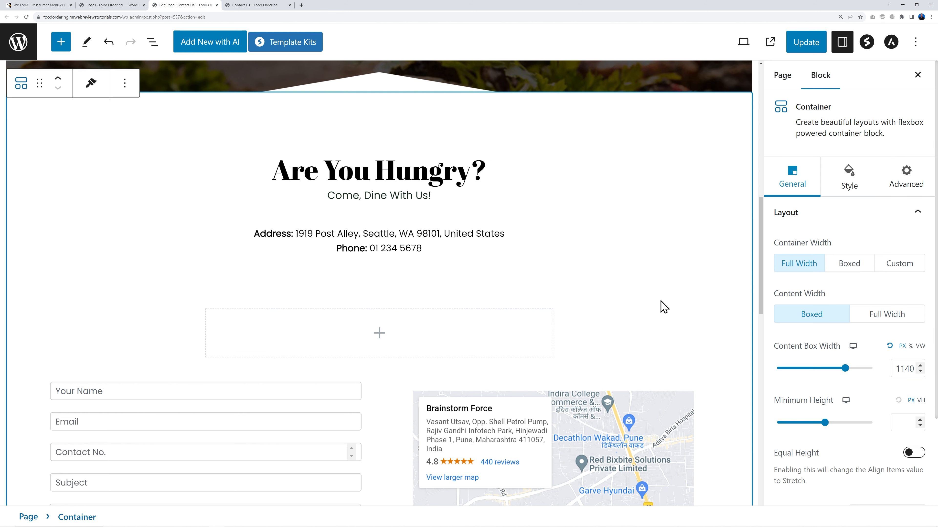
{"action": "scroll", "coordinate": [554, 296], "scroll_direction": "down", "scroll_amount": 5}
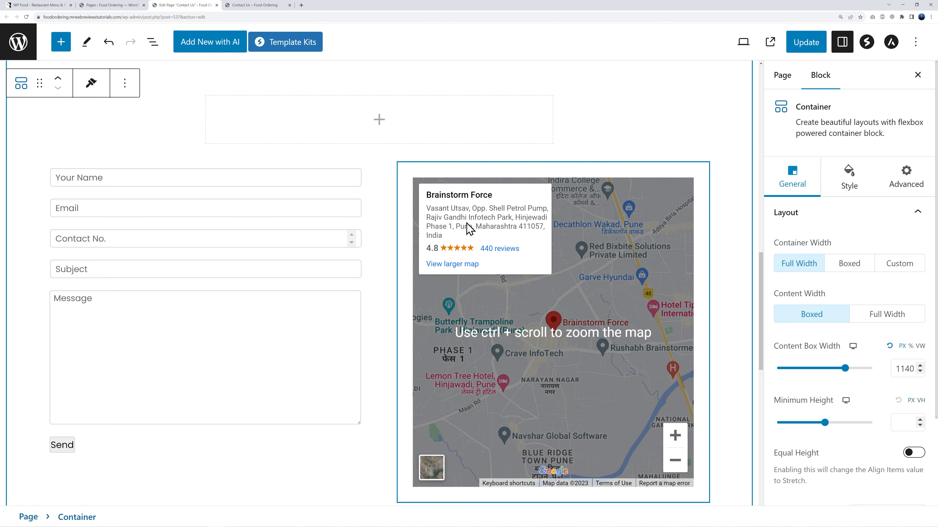
{"action": "left_click", "coordinate": [454, 178]}
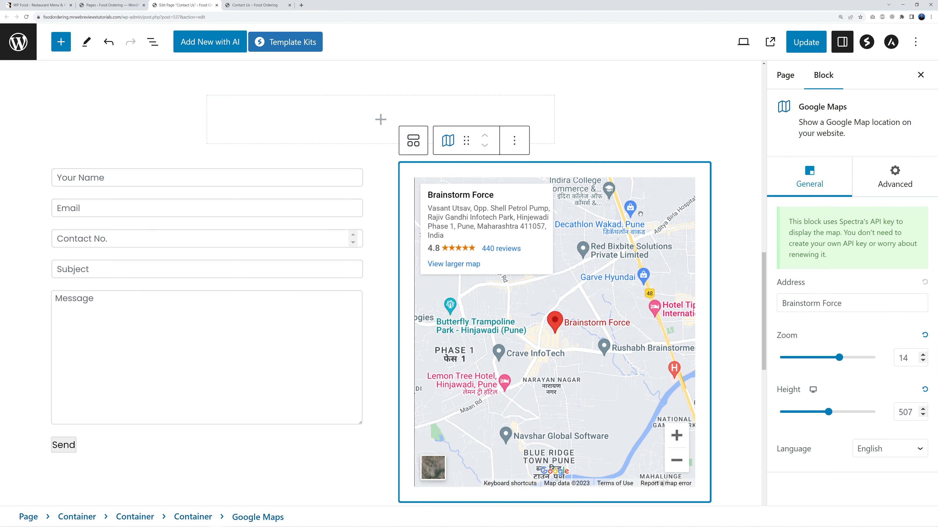
{"action": "triple_click", "coordinate": [793, 305]}
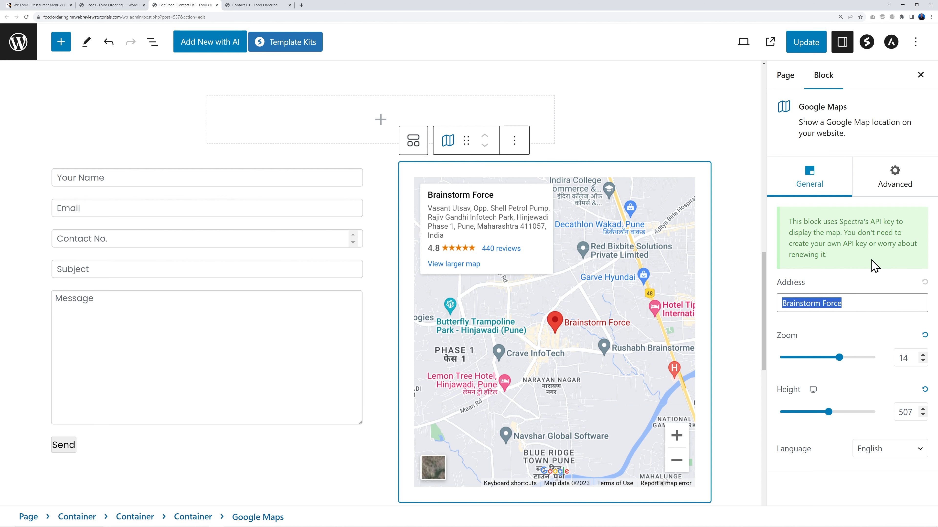
{"action": "key", "text": "BackSpace"}
{"action": "key", "text": "ctrl+v"}
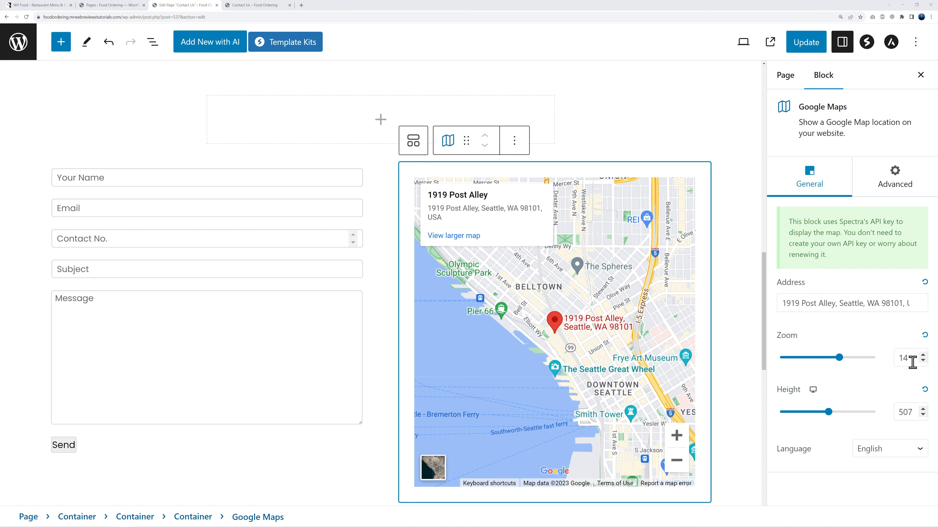
{"action": "left_click", "coordinate": [921, 361]}
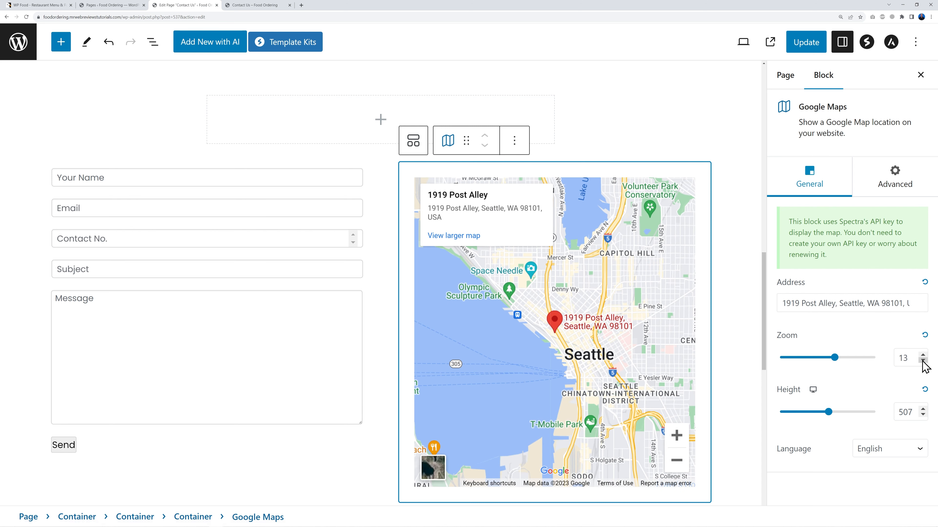
{"action": "left_click", "coordinate": [923, 355]}
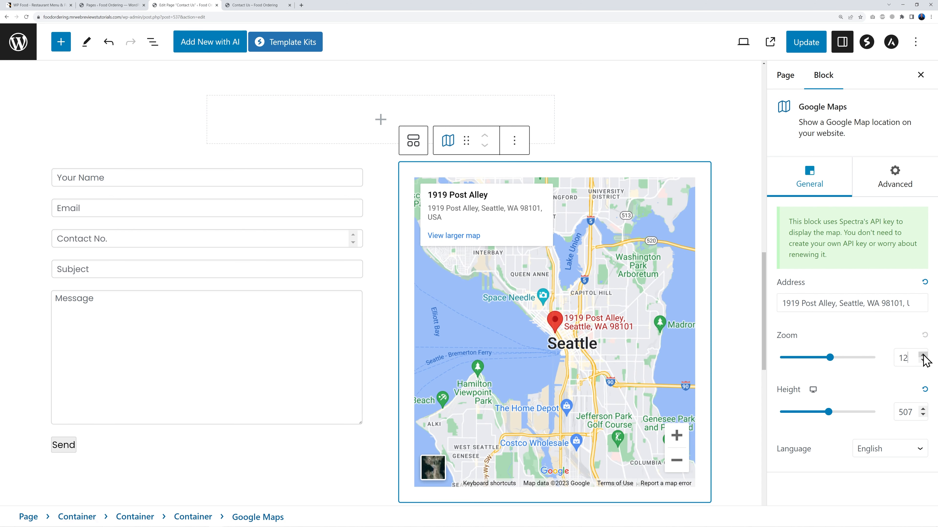
{"action": "left_click", "coordinate": [922, 355]}
{"action": "left_click", "coordinate": [922, 355]}
{"action": "left_click", "coordinate": [923, 355]}
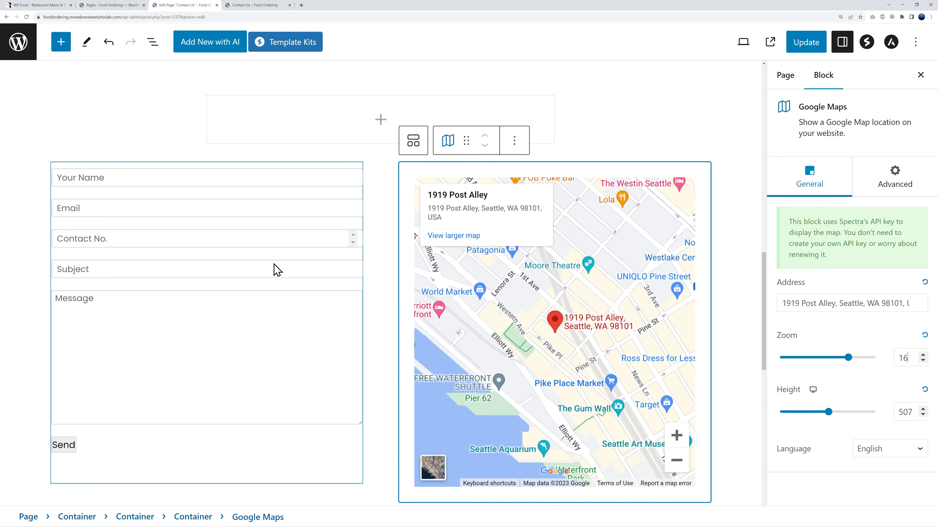
{"action": "left_click", "coordinate": [337, 174]}
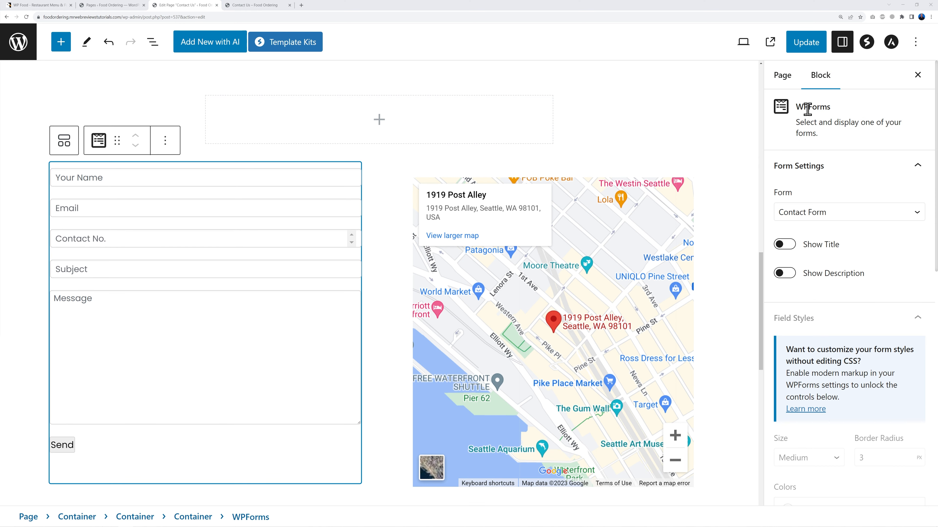
Step: Choose Contact Form as the form embedded in the Contact Us page
{"action": "left_click", "coordinate": [843, 214]}
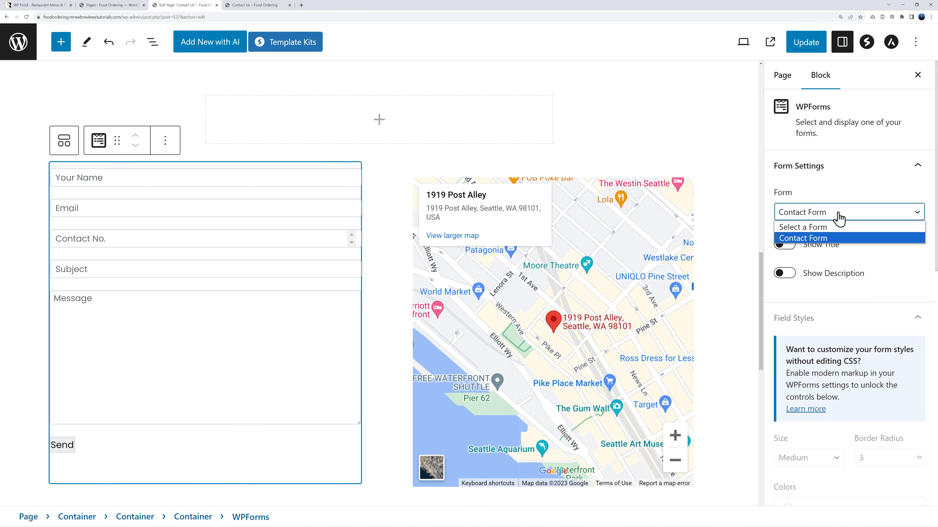
{"action": "left_click", "coordinate": [832, 237]}
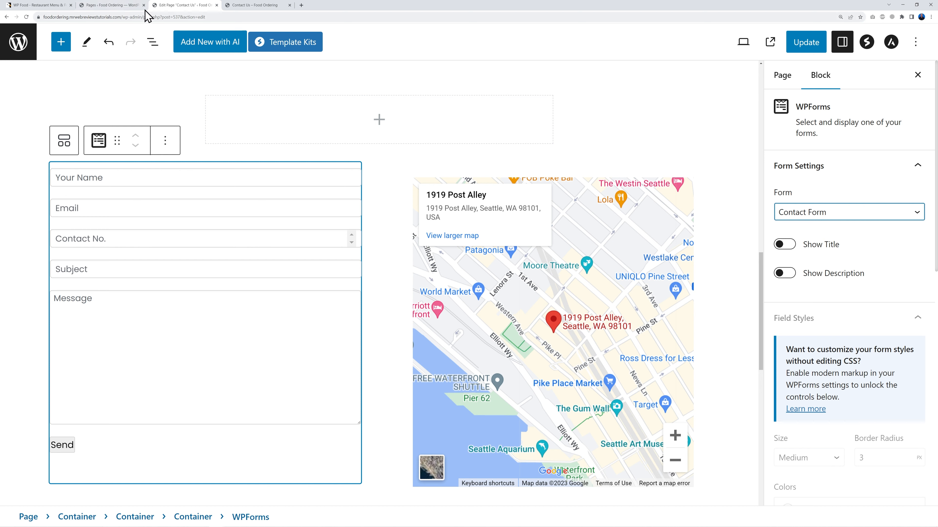
{"action": "left_click", "coordinate": [117, 5]}
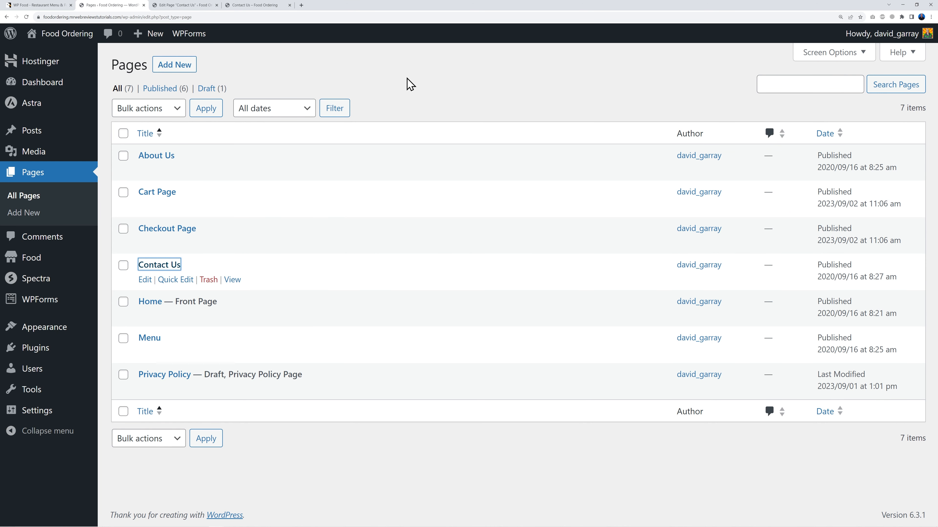
{"action": "left_click", "coordinate": [406, 91]}
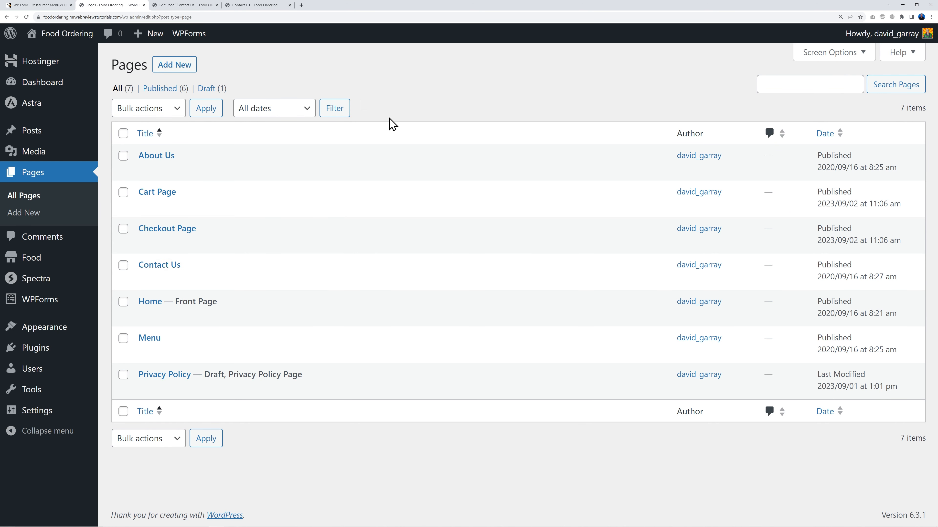
Step: Open the Contact Form in the WPForms builder, adding then removing a Single Line Text field
{"action": "left_click", "coordinate": [55, 305]}
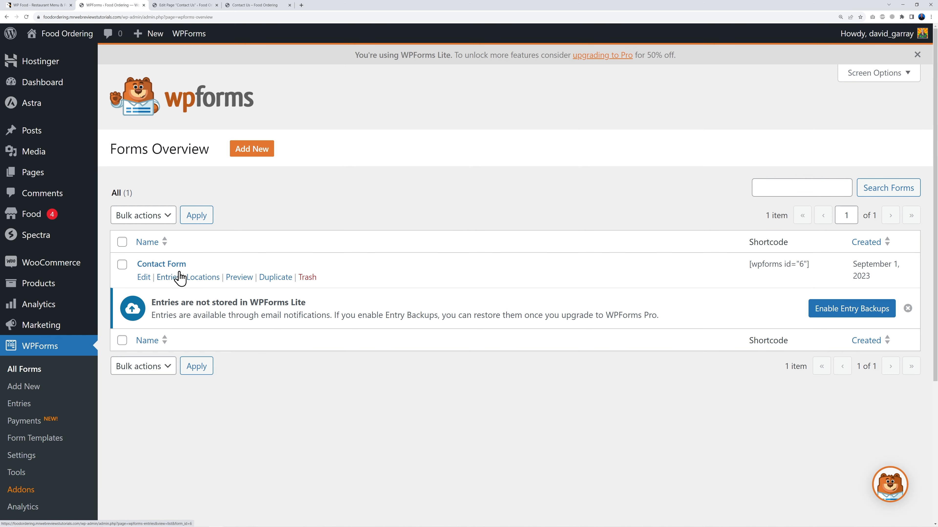
{"action": "left_click", "coordinate": [176, 265]}
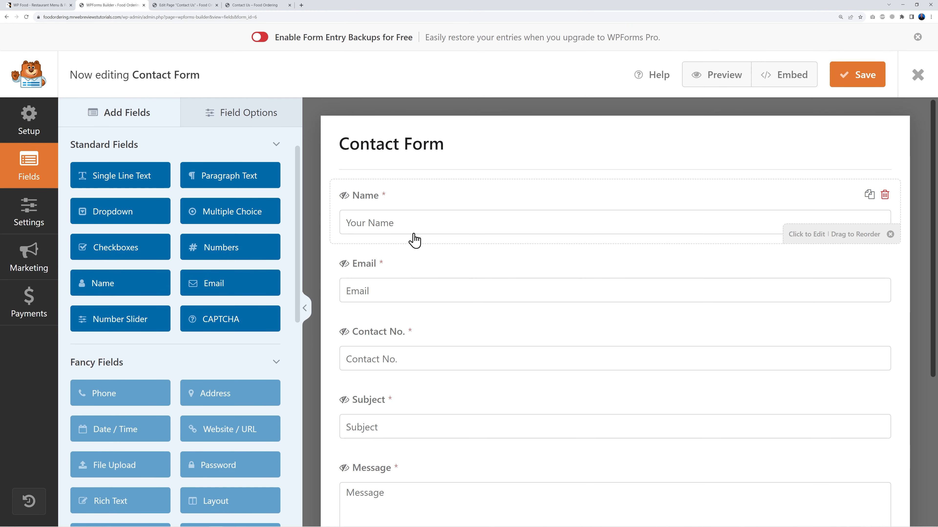
{"action": "left_click", "coordinate": [917, 37]}
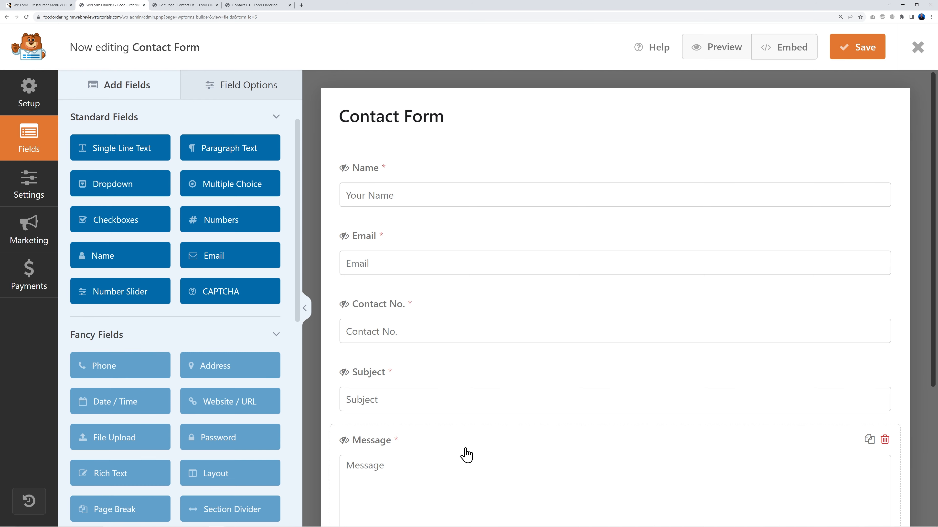
{"action": "scroll", "coordinate": [443, 384], "scroll_direction": "down", "scroll_amount": 2}
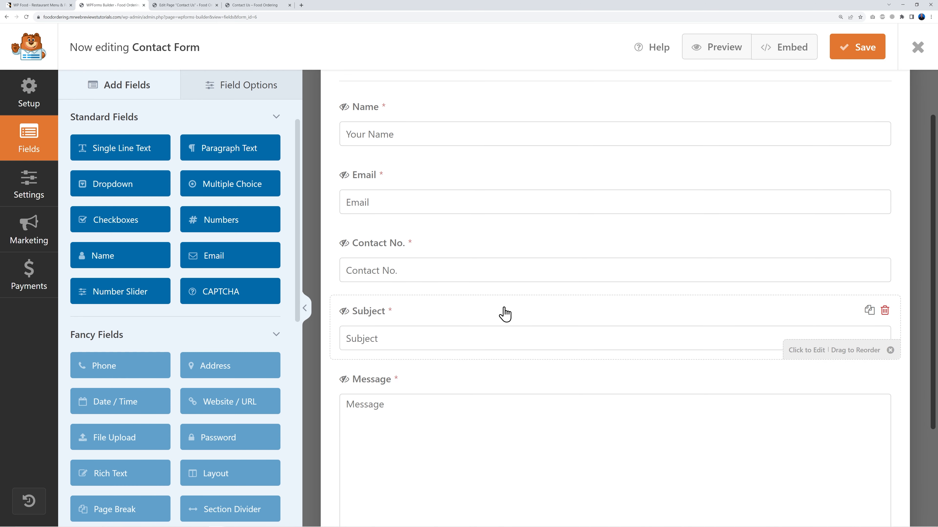
{"action": "left_click_drag", "start_coordinate": [155, 154], "coordinate": [429, 325]}
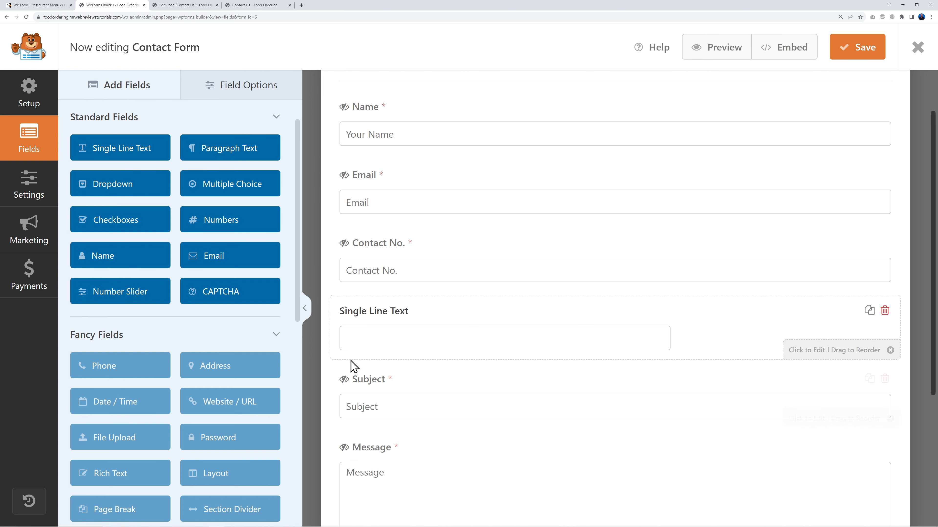
{"action": "left_click", "coordinate": [884, 311]}
{"action": "left_click", "coordinate": [438, 315]}
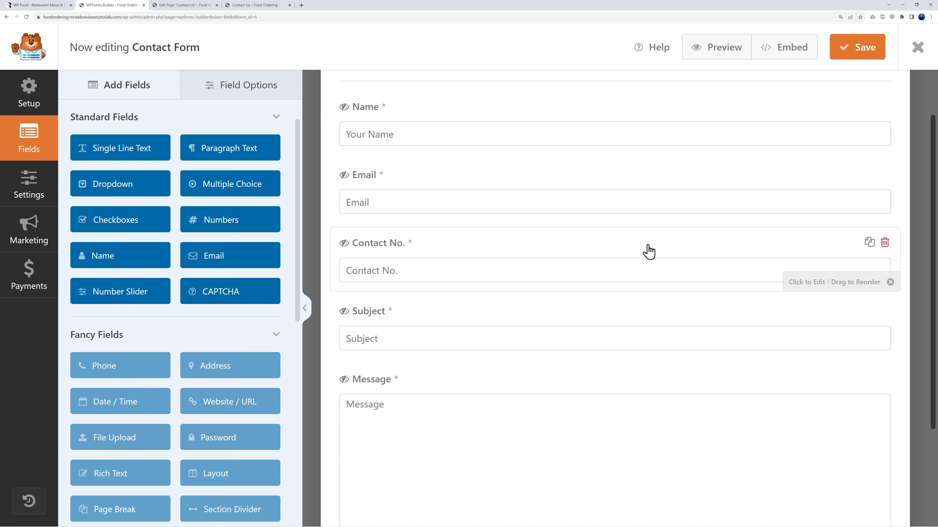
{"action": "left_click", "coordinate": [39, 202]}
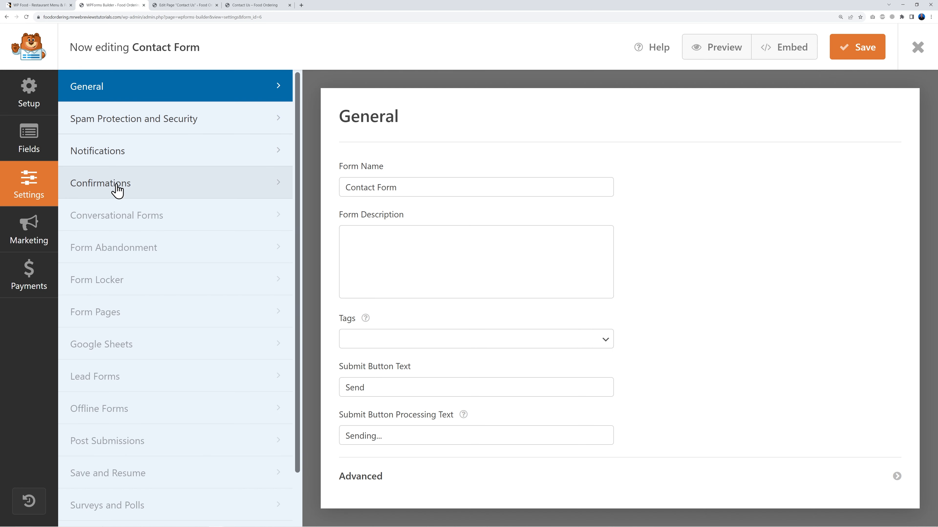
{"action": "left_click", "coordinate": [119, 158]}
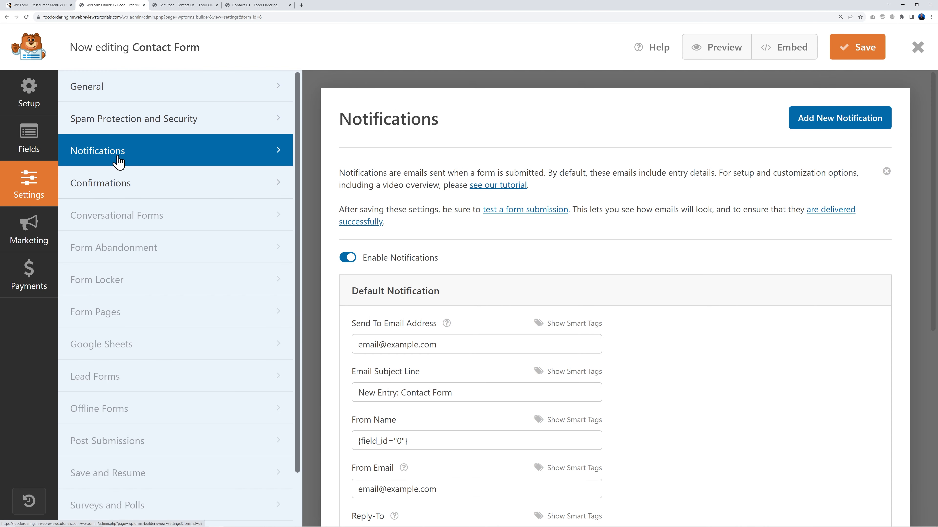
{"action": "scroll", "coordinate": [718, 330], "scroll_direction": "down", "scroll_amount": 3}
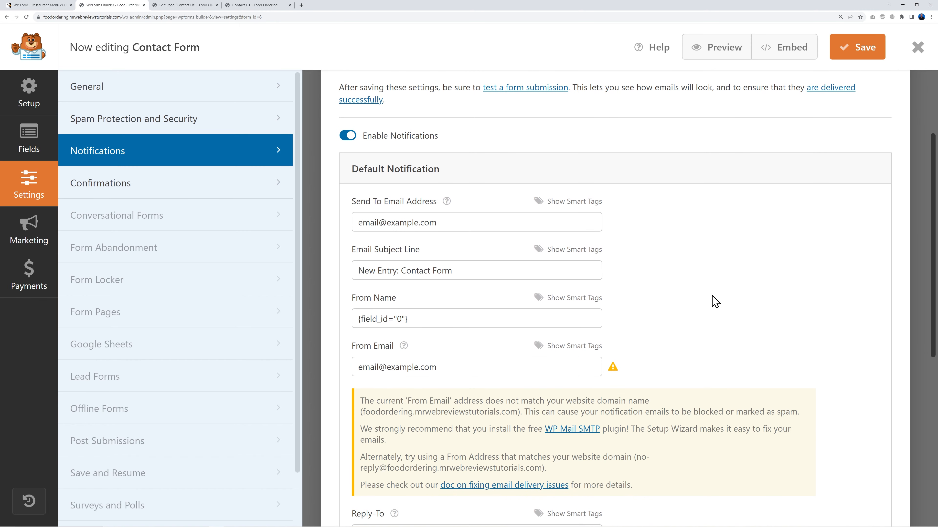
{"action": "left_click_drag", "start_coordinate": [356, 222], "coordinate": [450, 222]}
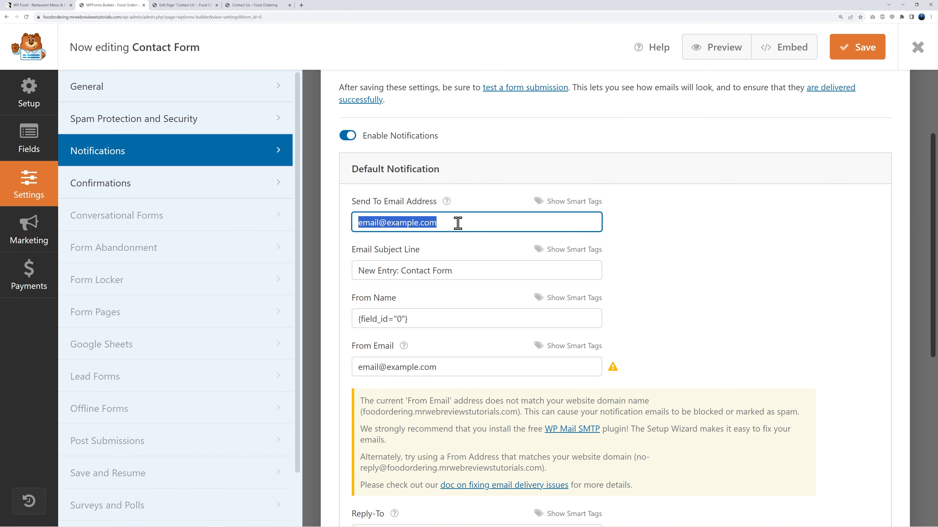
{"action": "left_click", "coordinate": [719, 255]}
{"action": "left_click_drag", "start_coordinate": [448, 224], "coordinate": [325, 236]}
{"action": "left_click", "coordinate": [686, 285]}
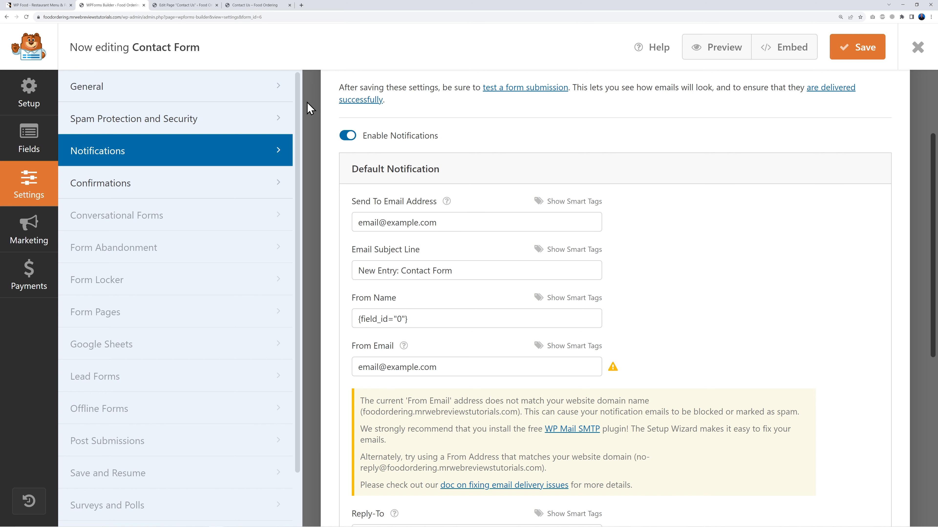
Step: Copy the site's domain from the live Contact Us page address bar
{"action": "left_click", "coordinate": [179, 6]}
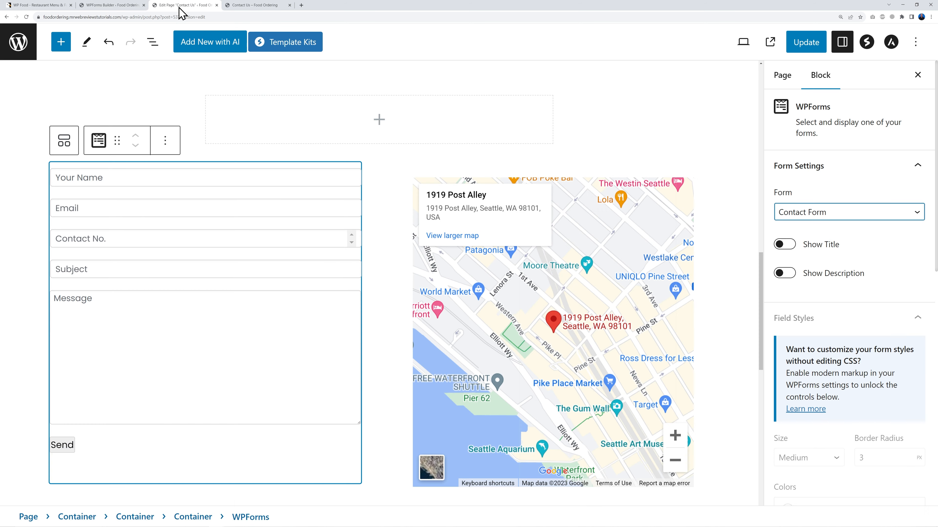
{"action": "left_click", "coordinate": [236, 5]}
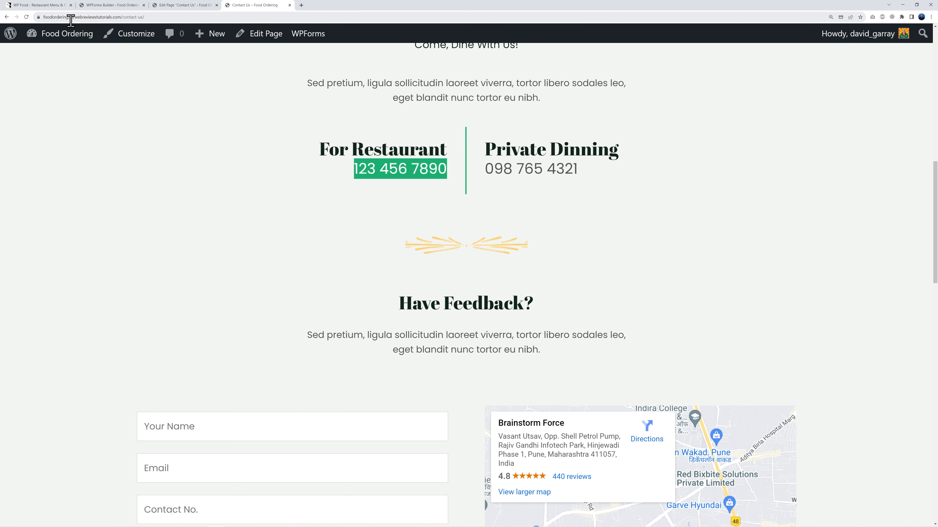
{"action": "left_click", "coordinate": [83, 17]}
{"action": "double_click", "coordinate": [86, 17]}
{"action": "key", "text": "Left"}
{"action": "left_click_drag", "start_coordinate": [85, 17], "coordinate": [131, 18]}
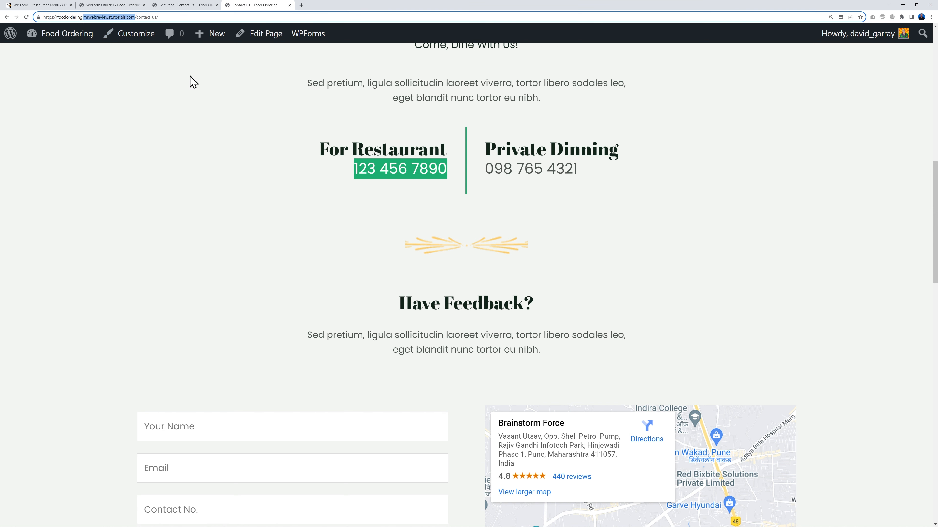
{"action": "left_click", "coordinate": [128, 6]}
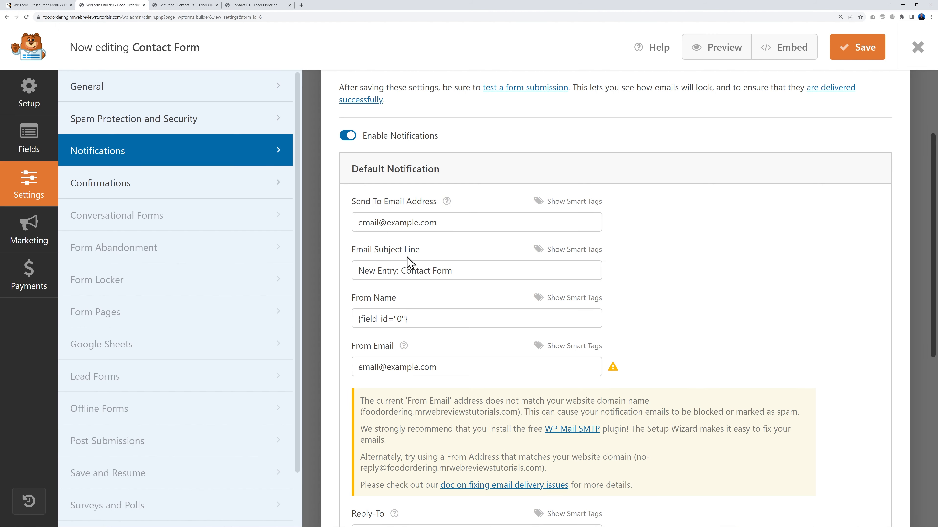
{"action": "triple_click", "coordinate": [452, 223]}
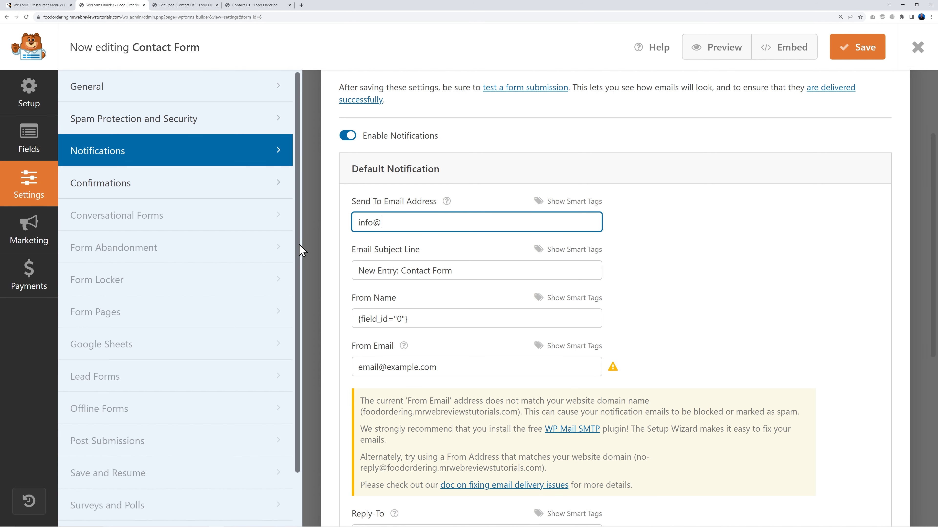
{"action": "triple_click", "coordinate": [444, 367]}
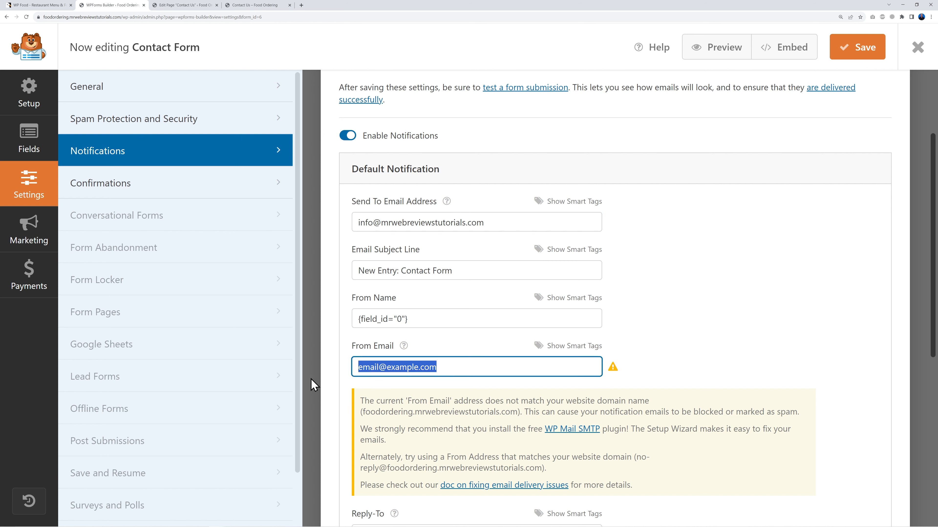
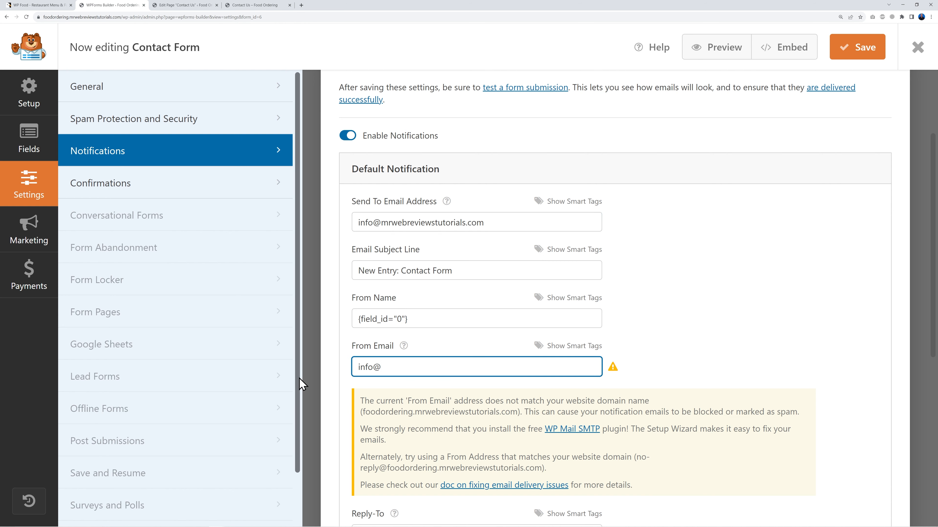
{"action": "left_click", "coordinate": [713, 318]}
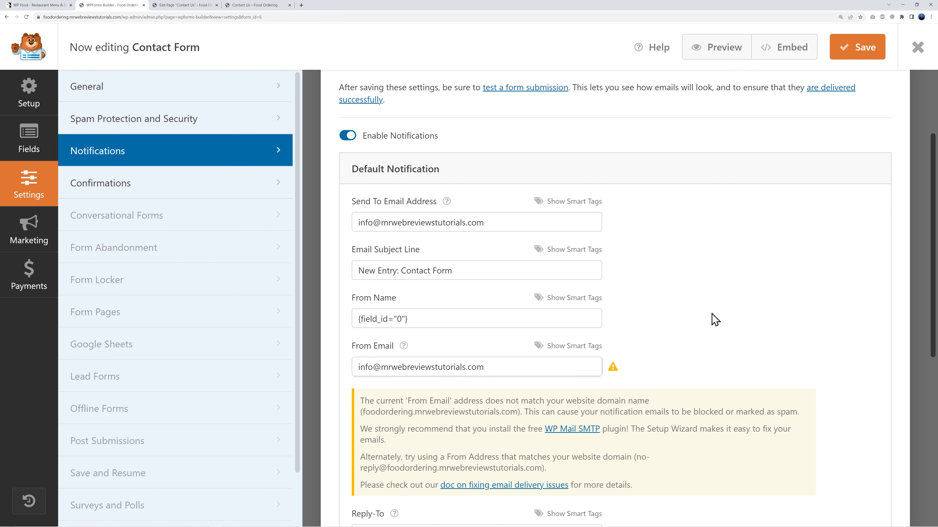
{"action": "scroll", "coordinate": [716, 316], "scroll_direction": "down", "scroll_amount": 2}
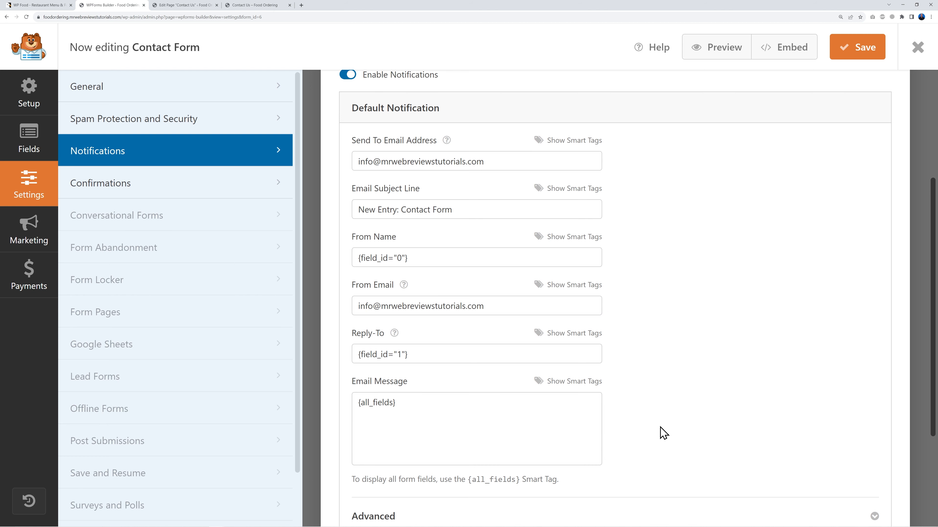
{"action": "scroll", "coordinate": [661, 433], "scroll_direction": "up", "scroll_amount": 5}
{"action": "left_click", "coordinate": [150, 193]}
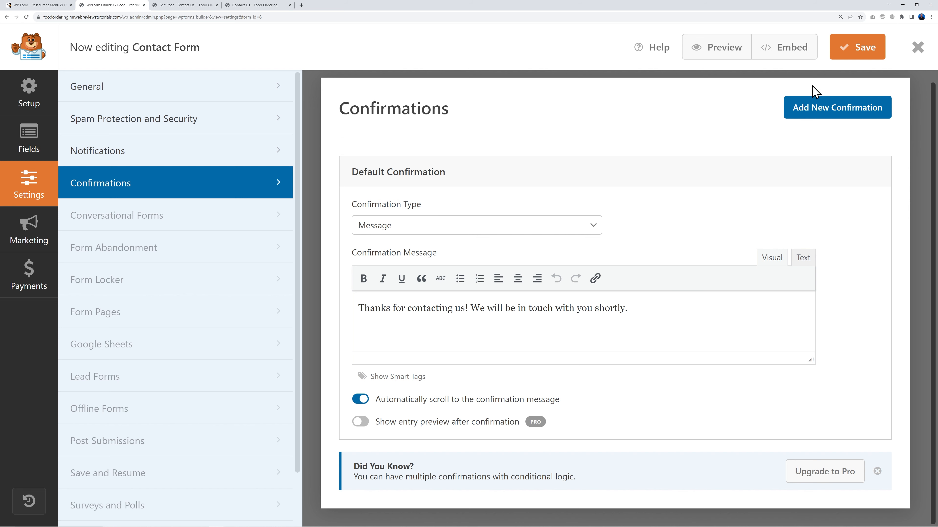
Step: Update the Contact Us page, reload it live, and send a test table-for-12 booking message
{"action": "left_click", "coordinate": [184, 6]}
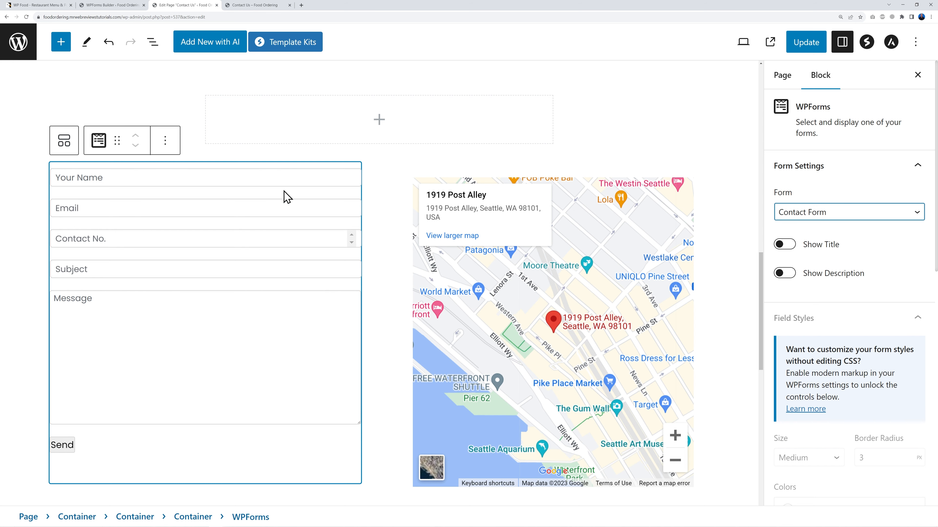
{"action": "left_click", "coordinate": [804, 42]}
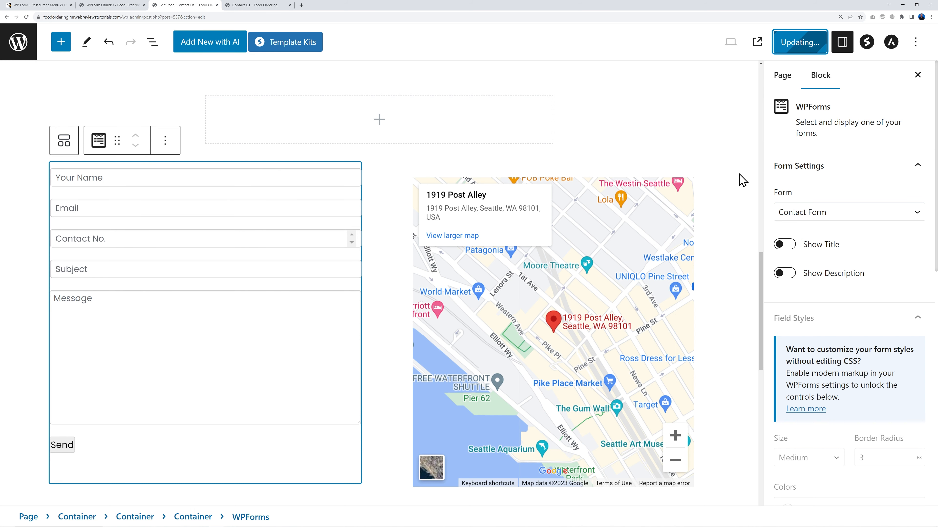
{"action": "left_click", "coordinate": [263, 5]}
{"action": "scroll", "coordinate": [691, 209], "scroll_direction": "up", "scroll_amount": 15}
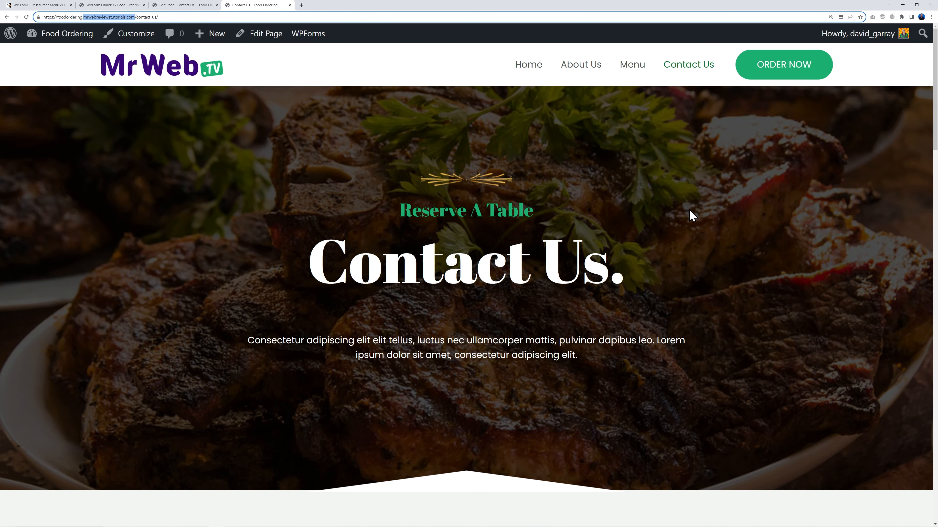
{"action": "key", "text": "F5"}
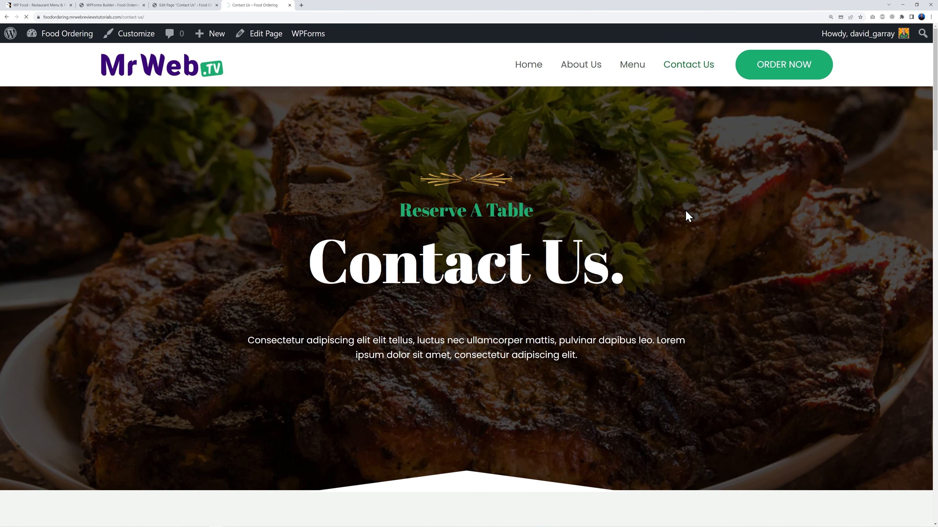
{"action": "scroll", "coordinate": [775, 254], "scroll_direction": "down", "scroll_amount": 10}
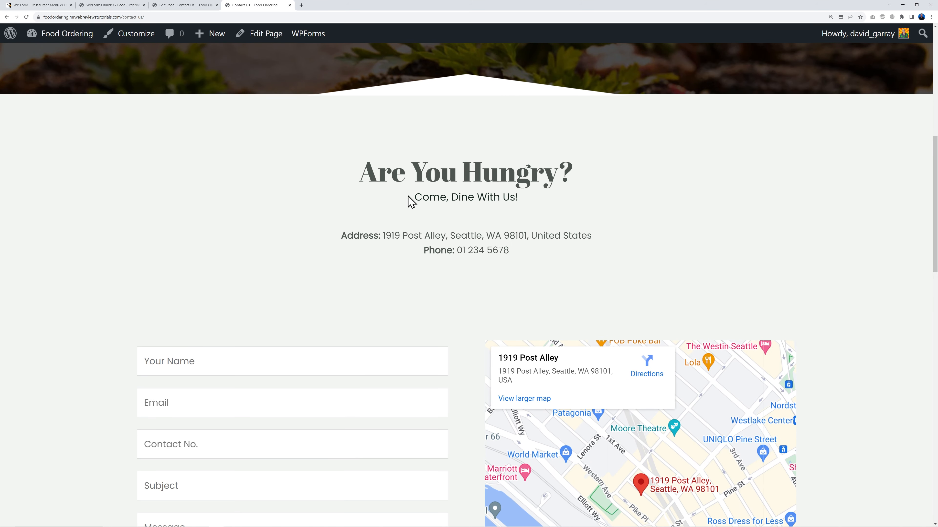
{"action": "scroll", "coordinate": [764, 201], "scroll_direction": "down", "scroll_amount": 2}
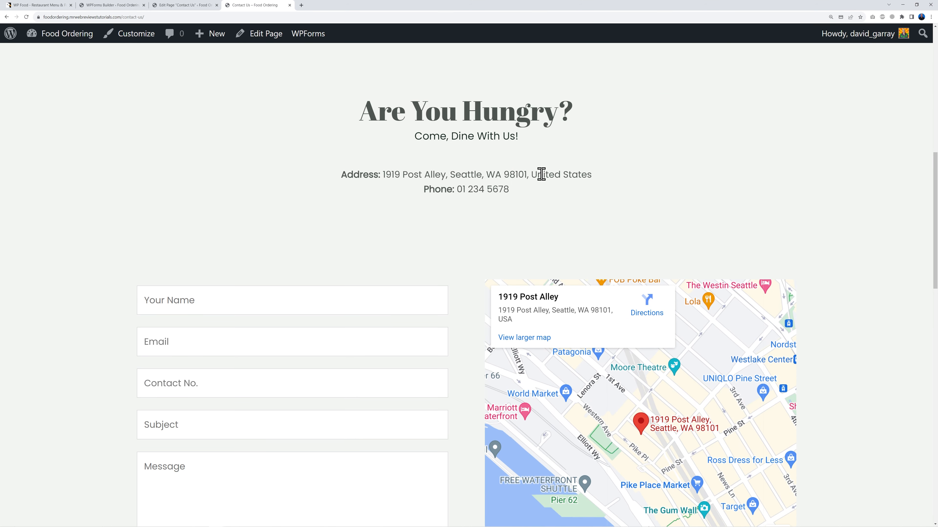
{"action": "scroll", "coordinate": [845, 209], "scroll_direction": "down", "scroll_amount": 3}
{"action": "scroll", "coordinate": [259, 295], "scroll_direction": "down", "scroll_amount": 3}
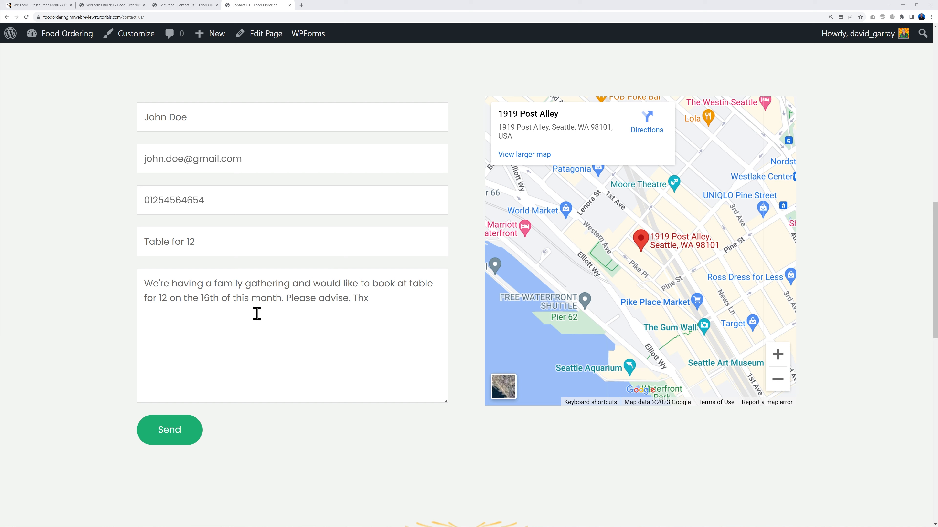
{"action": "left_click", "coordinate": [185, 437]}
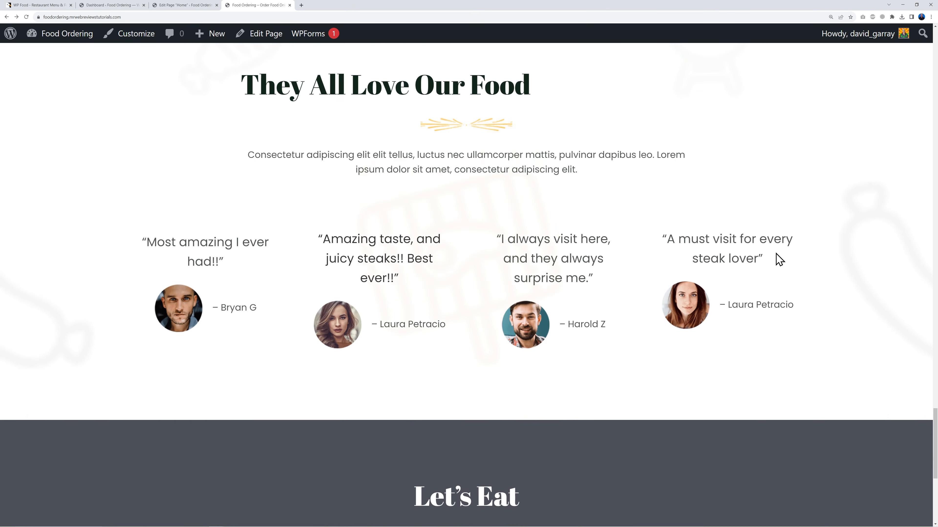
Step: Scroll to the home page's Let's Eat footer, then go to the admin Dashboard
{"action": "scroll", "coordinate": [425, 52], "scroll_direction": "up", "scroll_amount": 2}
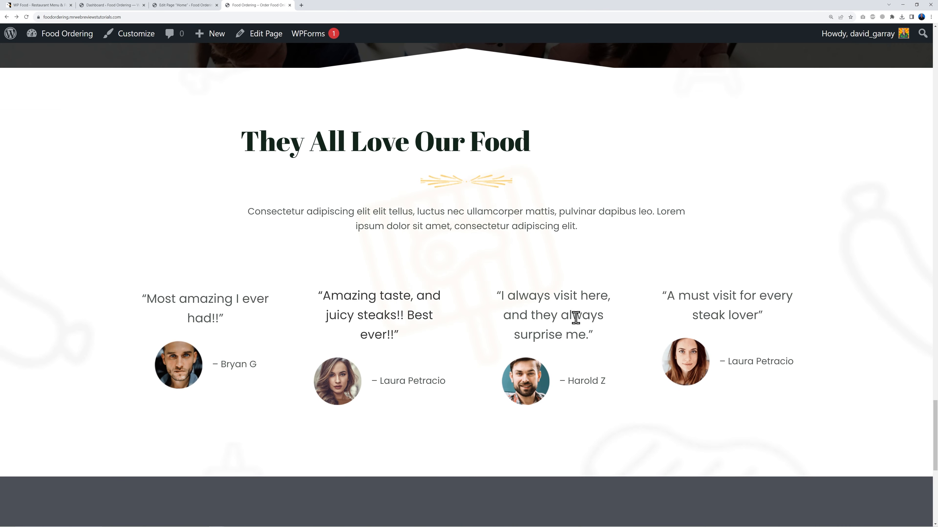
{"action": "scroll", "coordinate": [613, 318], "scroll_direction": "down", "scroll_amount": 6}
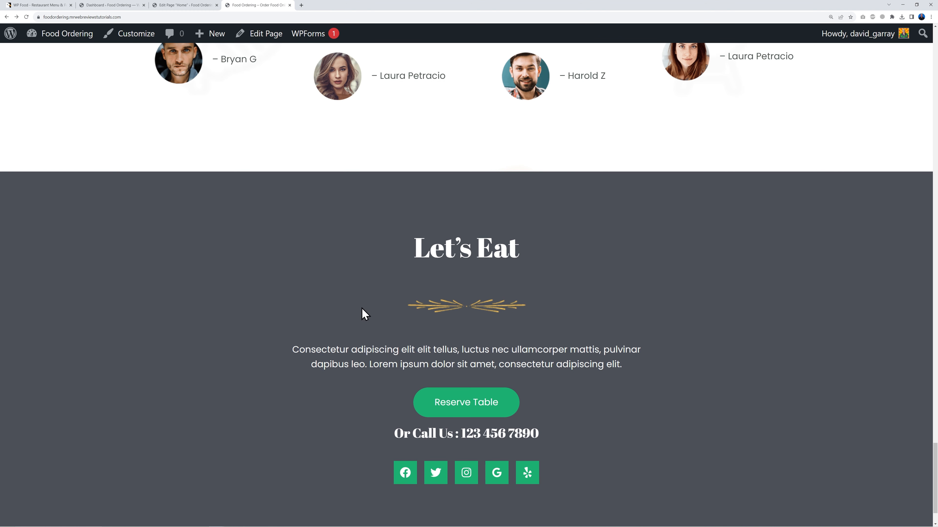
{"action": "scroll", "coordinate": [708, 386], "scroll_direction": "down", "scroll_amount": 2}
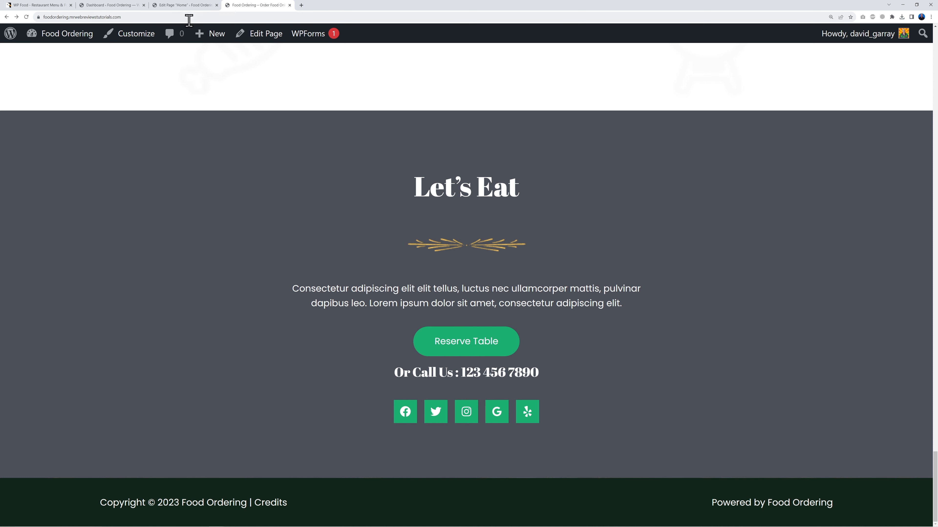
{"action": "left_click", "coordinate": [107, 5]}
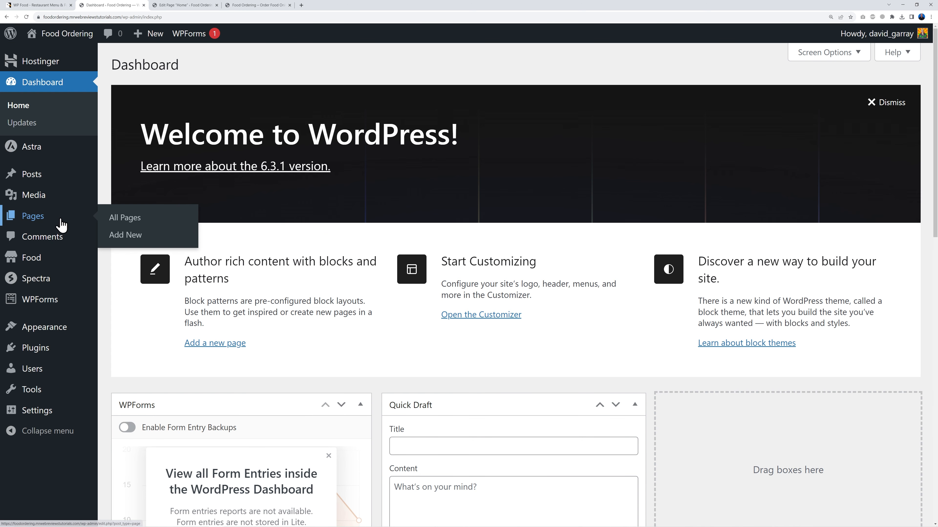
Step: Replace the footer HTML 2 button's 'Reserve Table' label with 'ORDER NOW' in the Customizer
{"action": "mouse_move", "coordinate": [57, 333]}
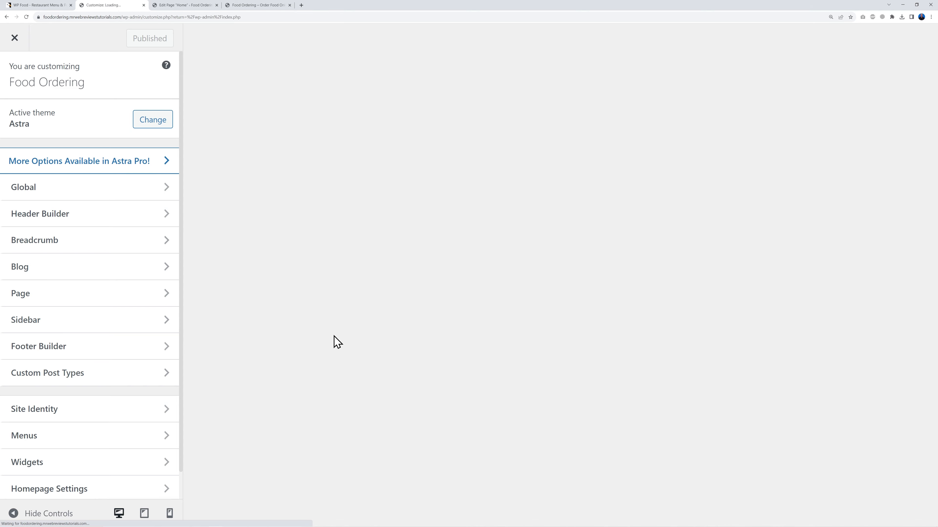
{"action": "scroll", "coordinate": [374, 306], "scroll_direction": "down", "scroll_amount": 5}
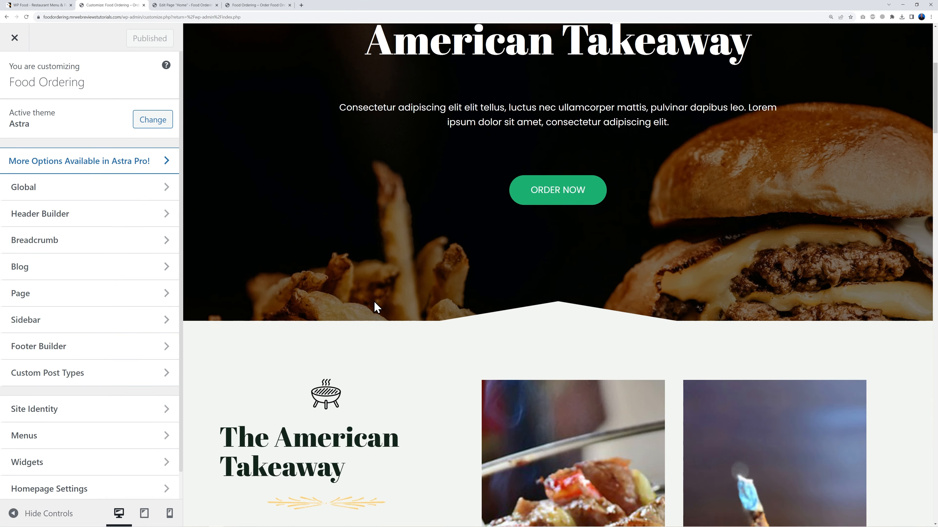
{"action": "scroll", "coordinate": [375, 306], "scroll_direction": "down", "scroll_amount": 20}
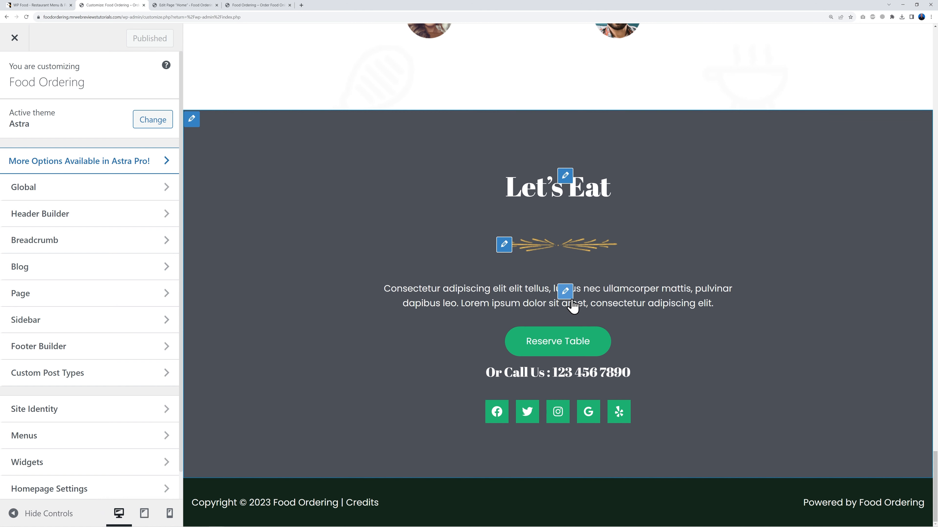
{"action": "left_click", "coordinate": [200, 340]}
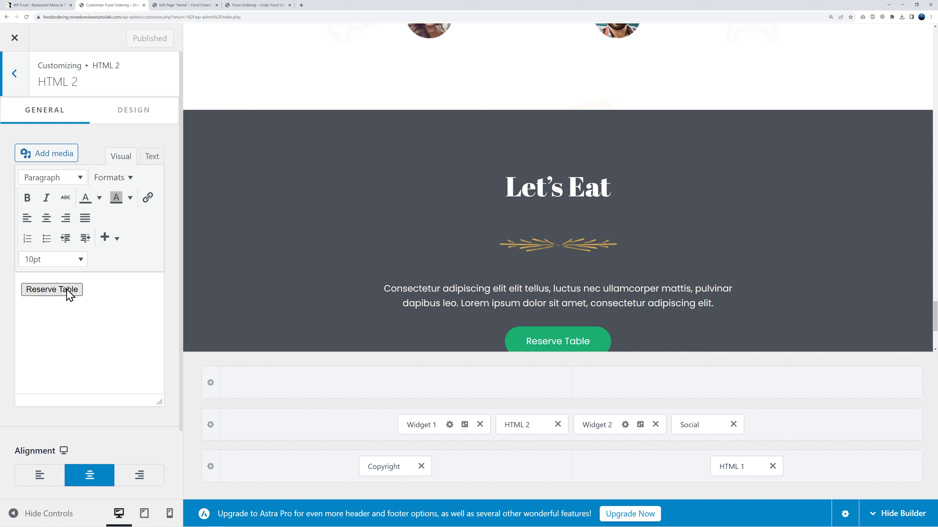
{"action": "left_click", "coordinate": [153, 160]}
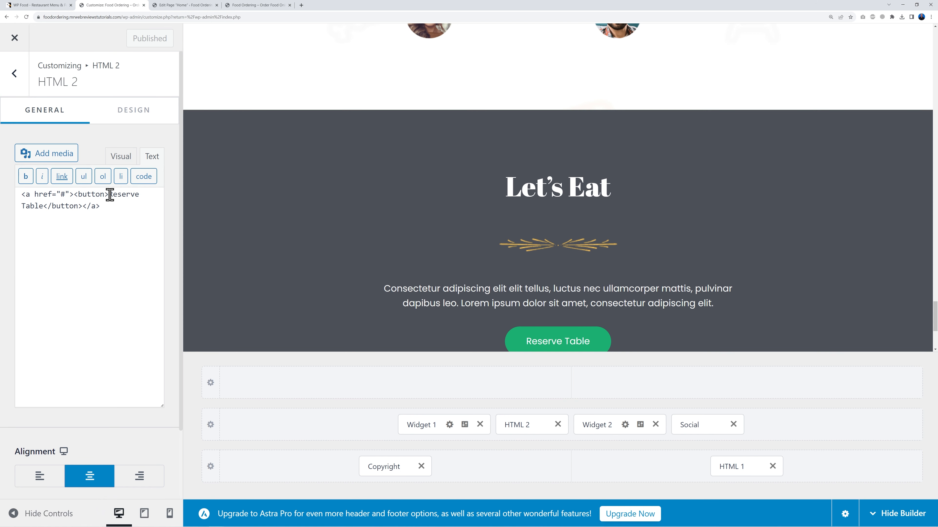
{"action": "left_click_drag", "start_coordinate": [121, 195], "coordinate": [47, 206]}
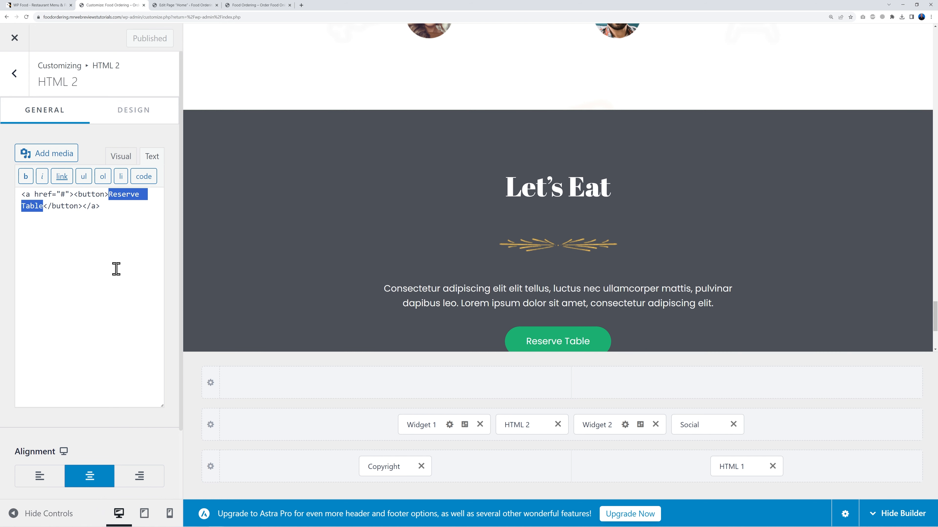
{"action": "type", "text": "BORDER NOW"}
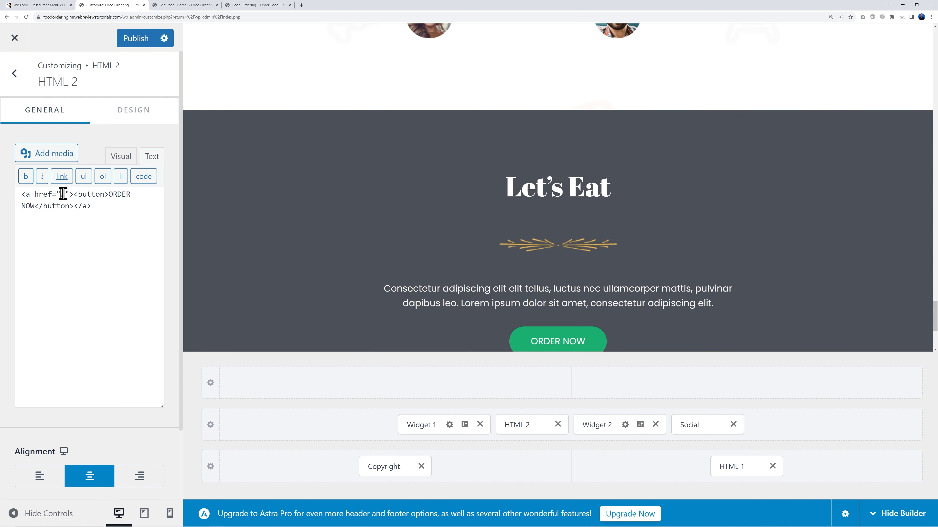
{"action": "left_click", "coordinate": [265, 5]}
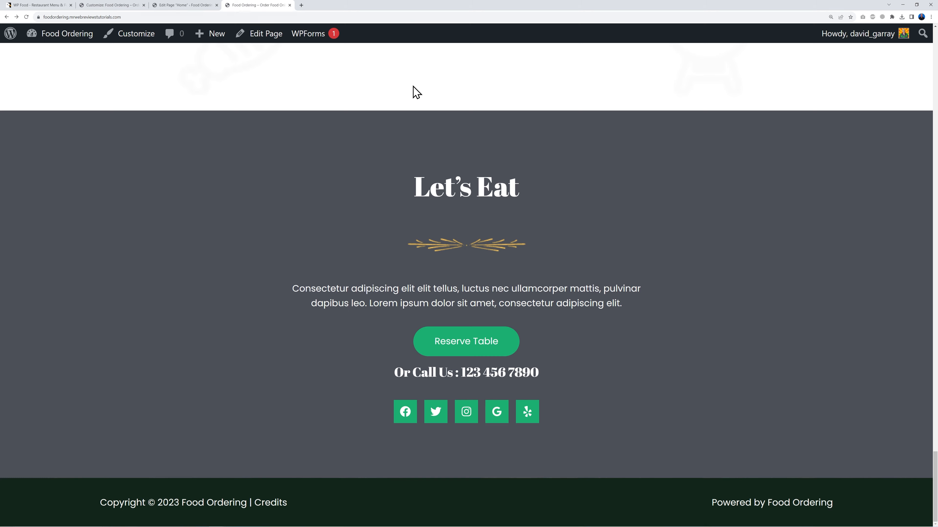
{"action": "scroll", "coordinate": [592, 285], "scroll_direction": "up", "scroll_amount": 20}
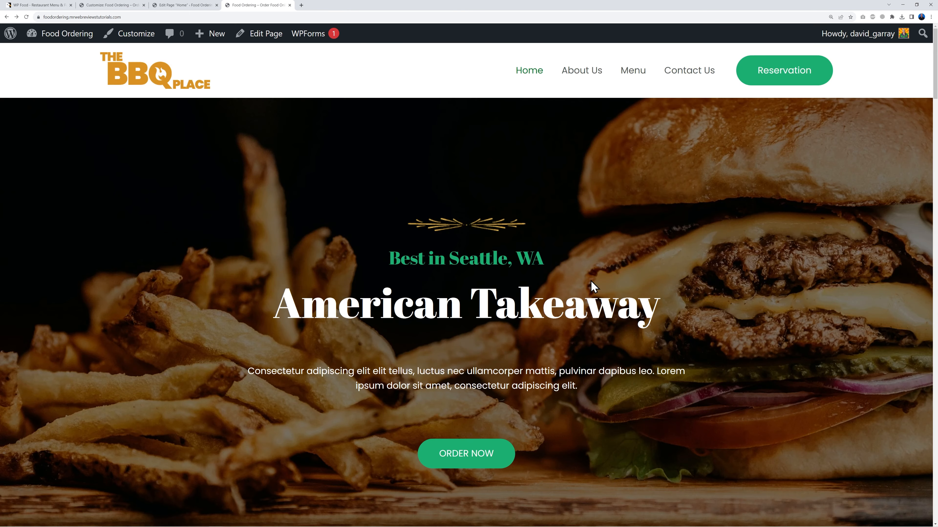
Step: Replace the ORDER NOW button's # href with the copied Menu page URL and publish
{"action": "right_click", "coordinate": [633, 75]}
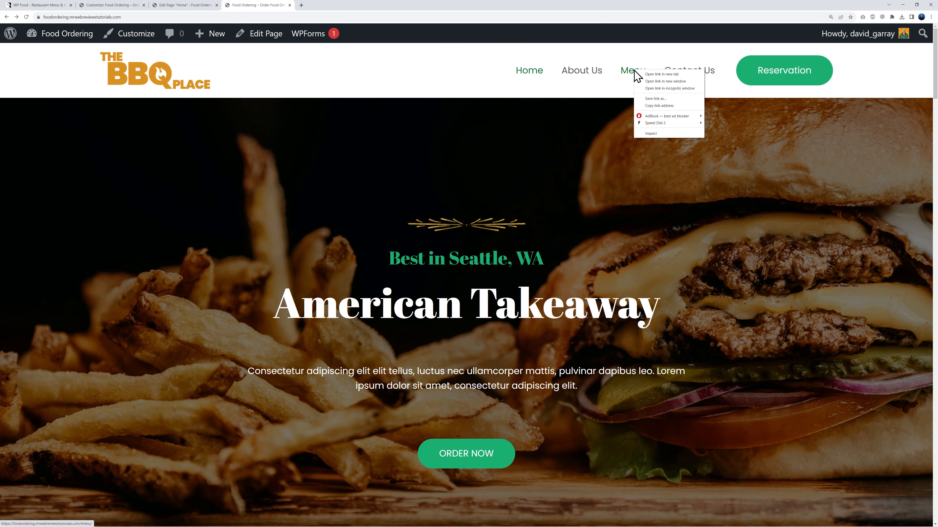
{"action": "left_click", "coordinate": [661, 114]}
{"action": "left_click", "coordinate": [118, 5]}
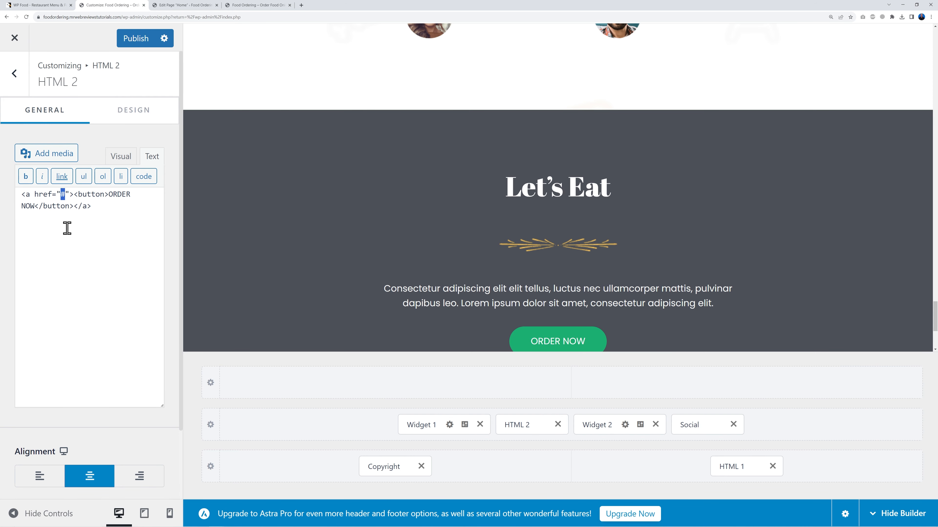
{"action": "key", "text": "Delete"}
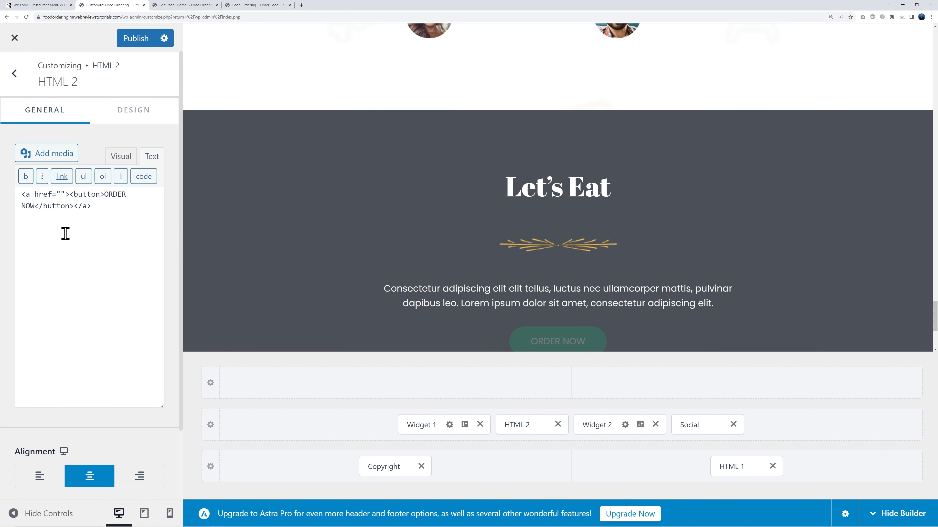
{"action": "type", "text": "https://foodordering.mrwebreviewstutorials.com/menu/"}
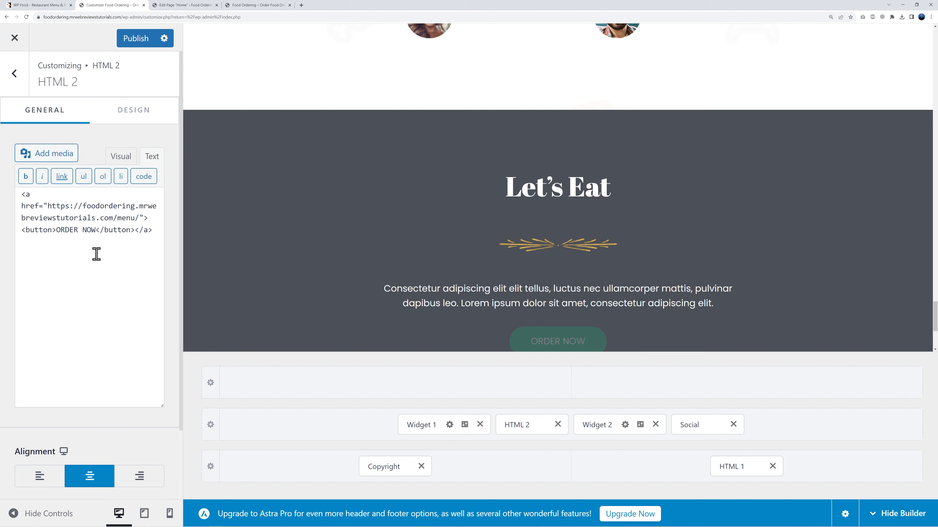
{"action": "left_click", "coordinate": [140, 44]}
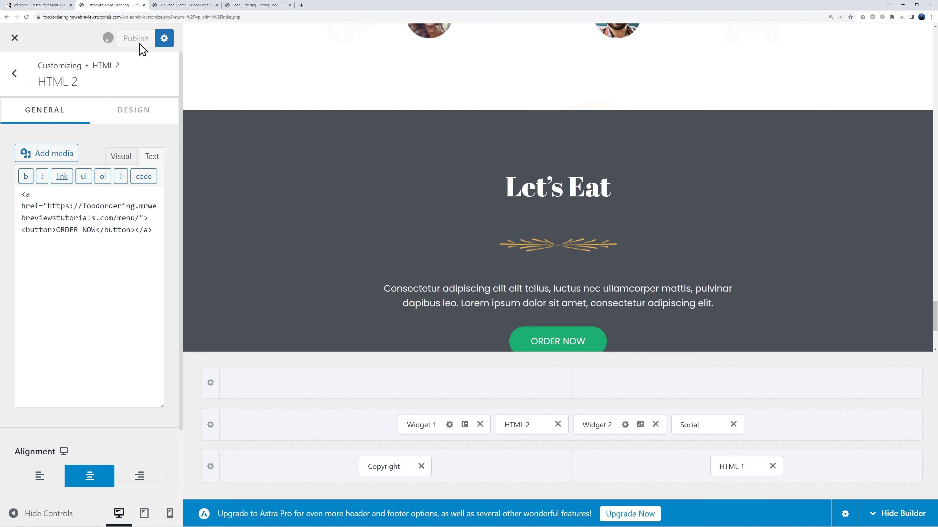
Step: Test on the live site that the footer ORDER NOW button opens the Menu page
{"action": "left_click", "coordinate": [263, 6]}
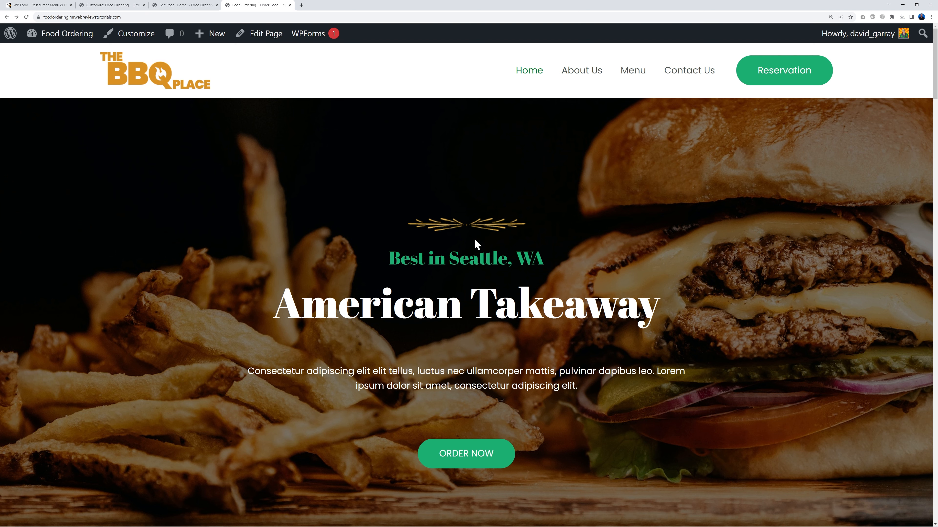
{"action": "scroll", "coordinate": [475, 240], "scroll_direction": "down", "scroll_amount": 20}
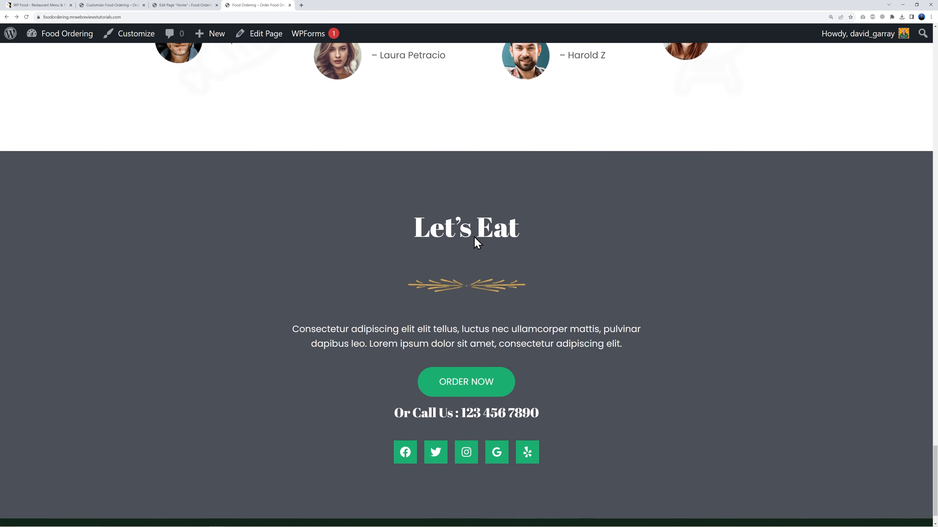
{"action": "scroll", "coordinate": [575, 246], "scroll_direction": "down", "scroll_amount": 2}
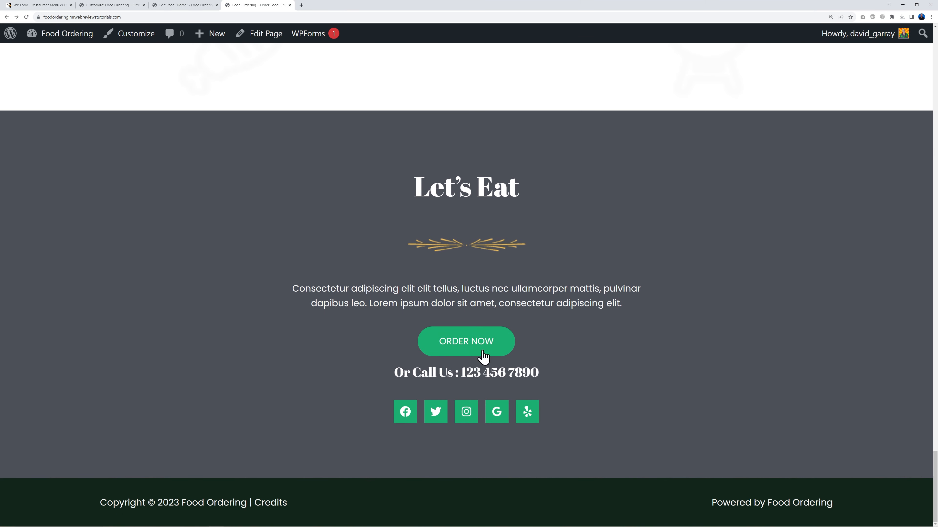
{"action": "left_click", "coordinate": [458, 350]}
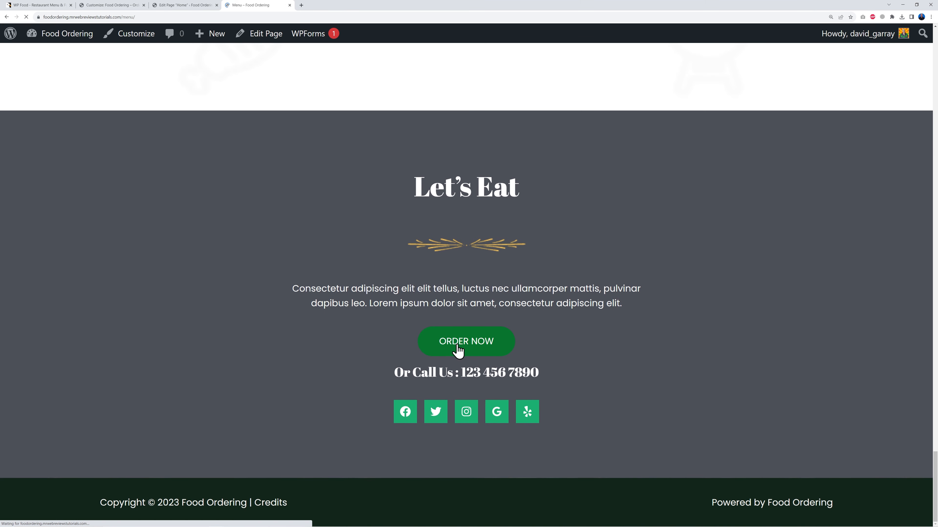
{"action": "scroll", "coordinate": [768, 291], "scroll_direction": "down", "scroll_amount": 5}
{"action": "scroll", "coordinate": [768, 299], "scroll_direction": "down", "scroll_amount": 10}
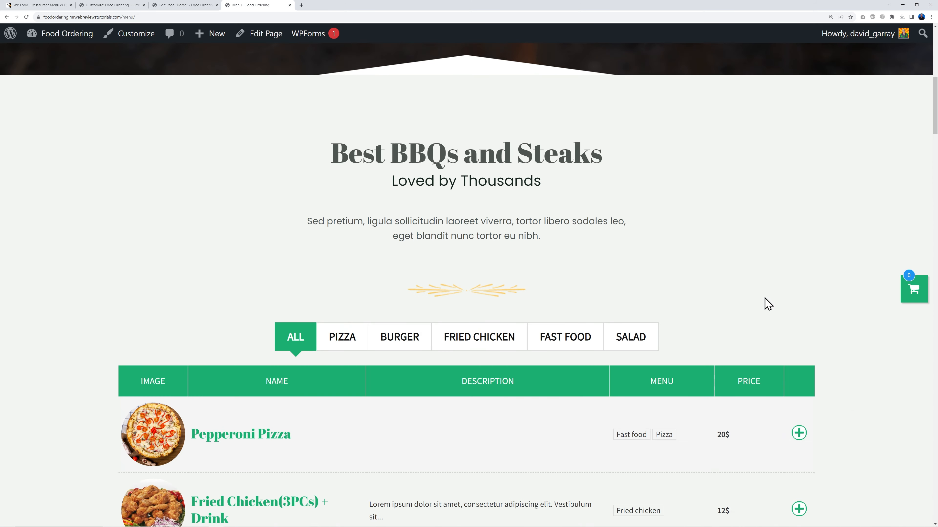
{"action": "scroll", "coordinate": [830, 308], "scroll_direction": "up", "scroll_amount": 15}
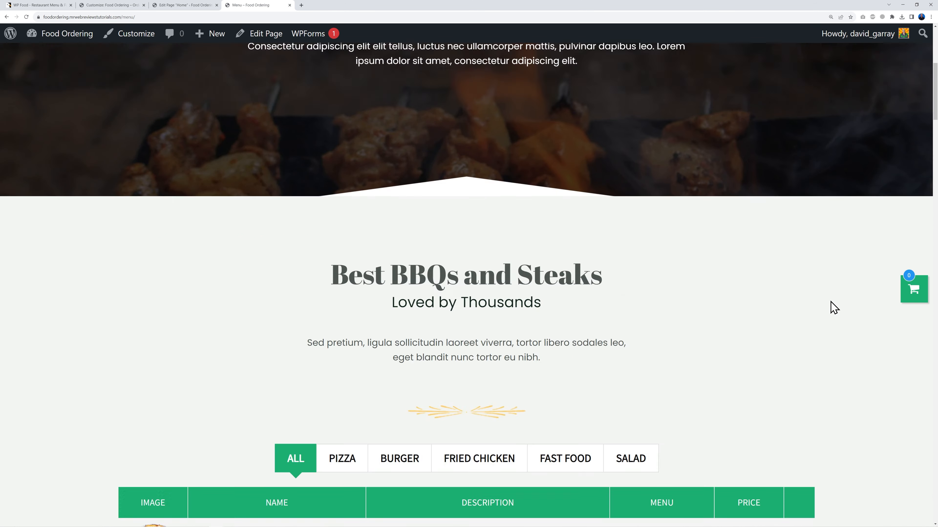
{"action": "left_click", "coordinate": [526, 73]}
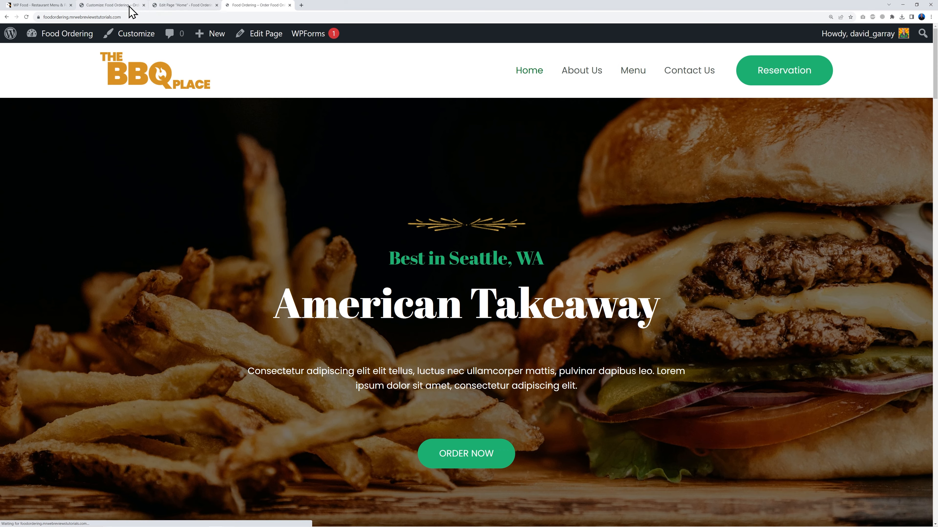
{"action": "scroll", "coordinate": [466, 318], "scroll_direction": "down", "scroll_amount": 15}
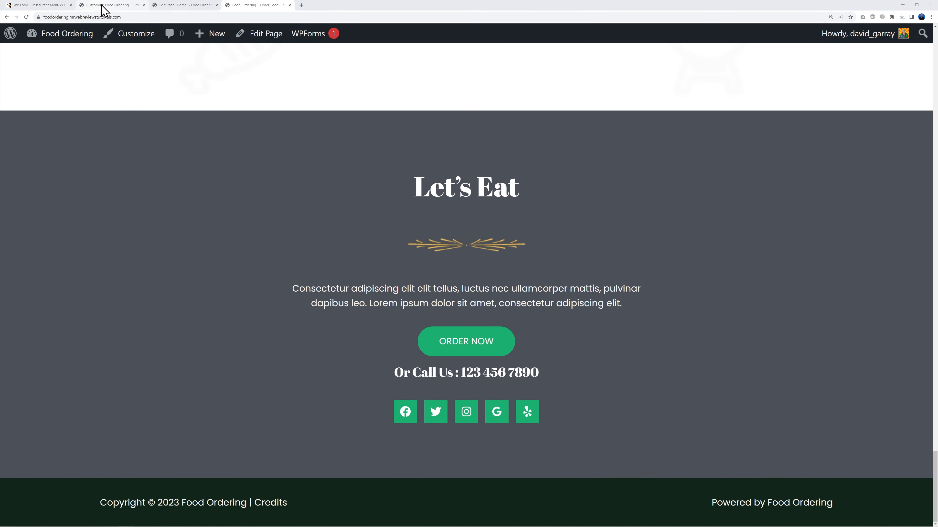
{"action": "left_click", "coordinate": [109, 6]}
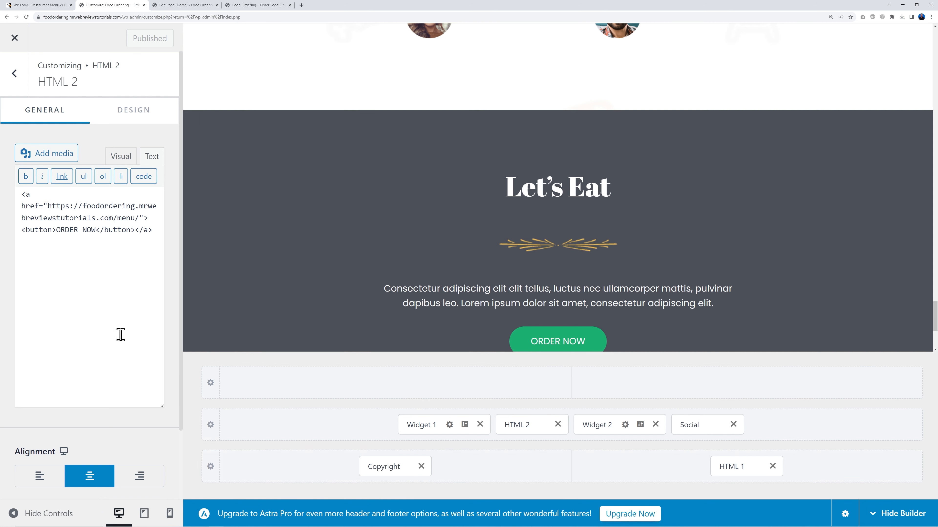
Step: Open the footer Social Icons settings and review the network list and Facebook icon unchanged
{"action": "scroll", "coordinate": [755, 265], "scroll_direction": "down", "scroll_amount": 1}
{"action": "scroll", "coordinate": [755, 265], "scroll_direction": "down", "scroll_amount": 2}
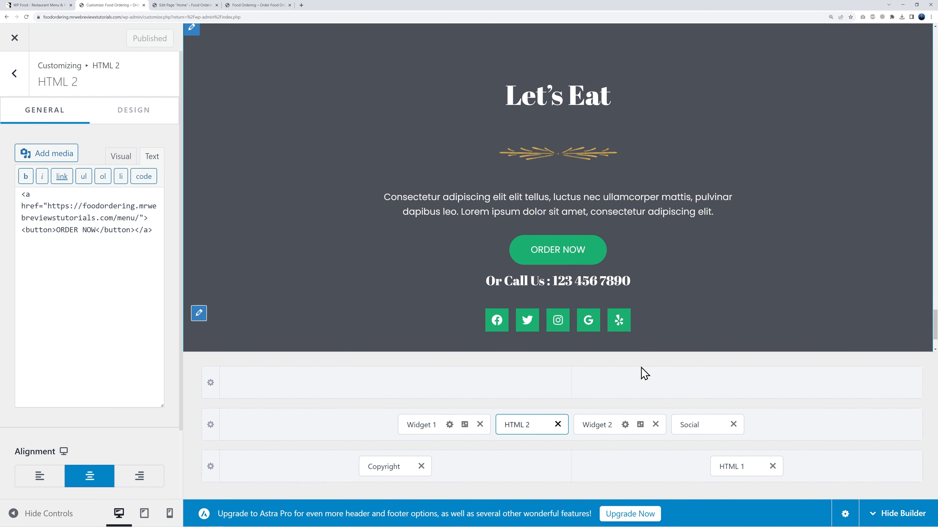
{"action": "left_click", "coordinate": [689, 425]}
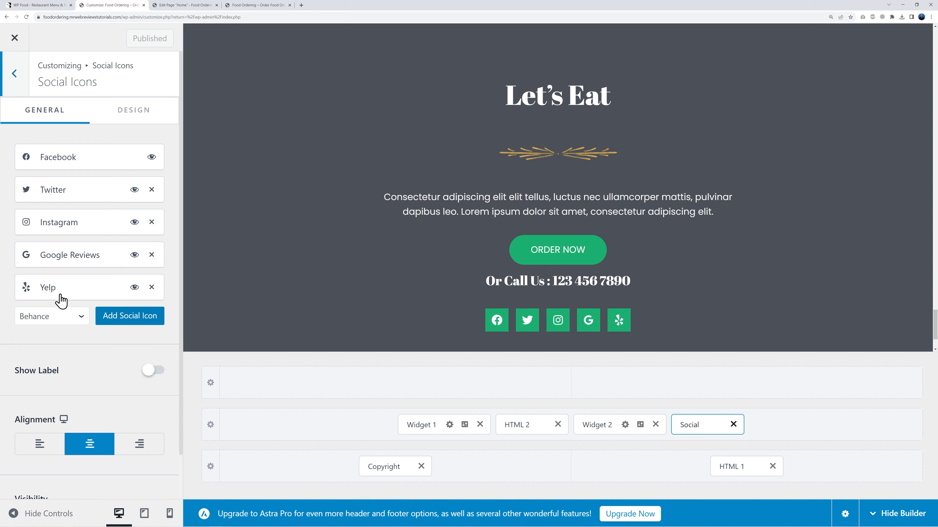
{"action": "left_click", "coordinate": [77, 320]}
{"action": "scroll", "coordinate": [79, 290], "scroll_direction": "down", "scroll_amount": 1}
{"action": "scroll", "coordinate": [77, 284], "scroll_direction": "down", "scroll_amount": 1}
{"action": "scroll", "coordinate": [74, 290], "scroll_direction": "up", "scroll_amount": 2}
{"action": "scroll", "coordinate": [75, 290], "scroll_direction": "down", "scroll_amount": 2}
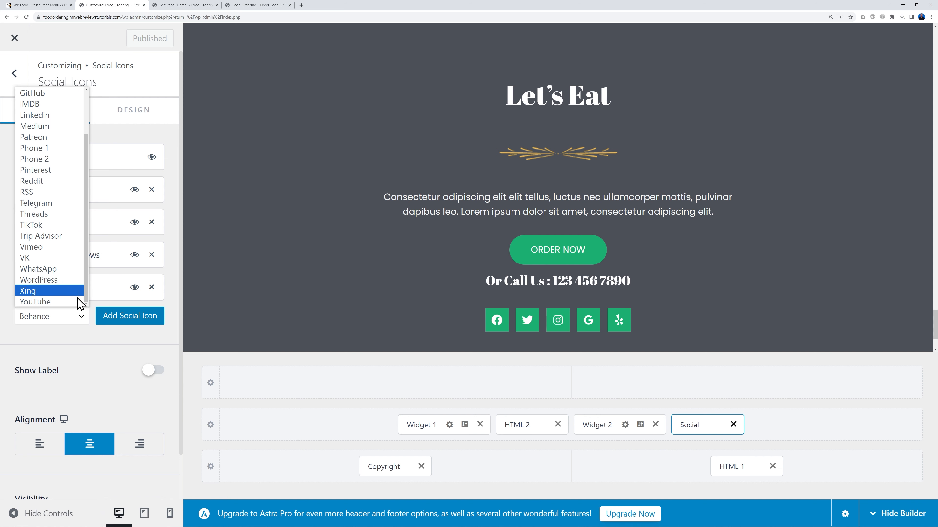
{"action": "left_click", "coordinate": [85, 347]}
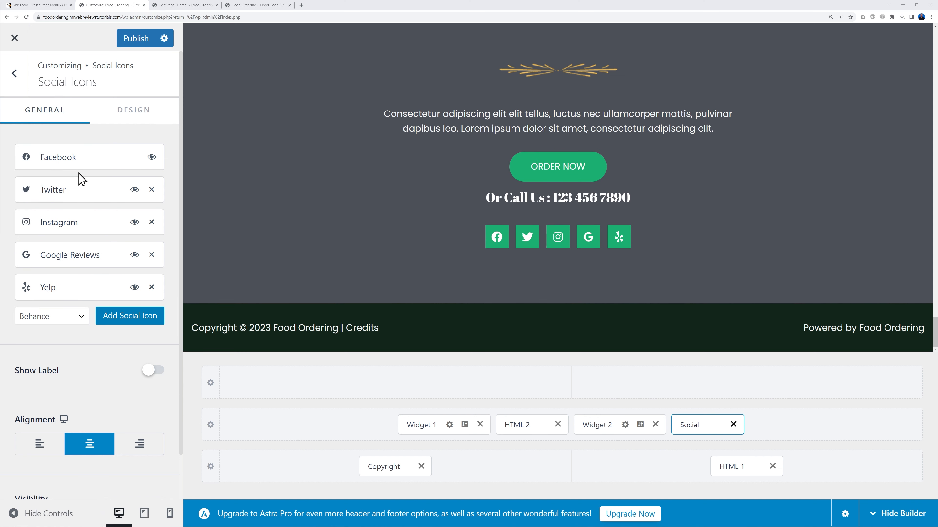
{"action": "left_click", "coordinate": [63, 162]}
{"action": "left_click", "coordinate": [48, 241]}
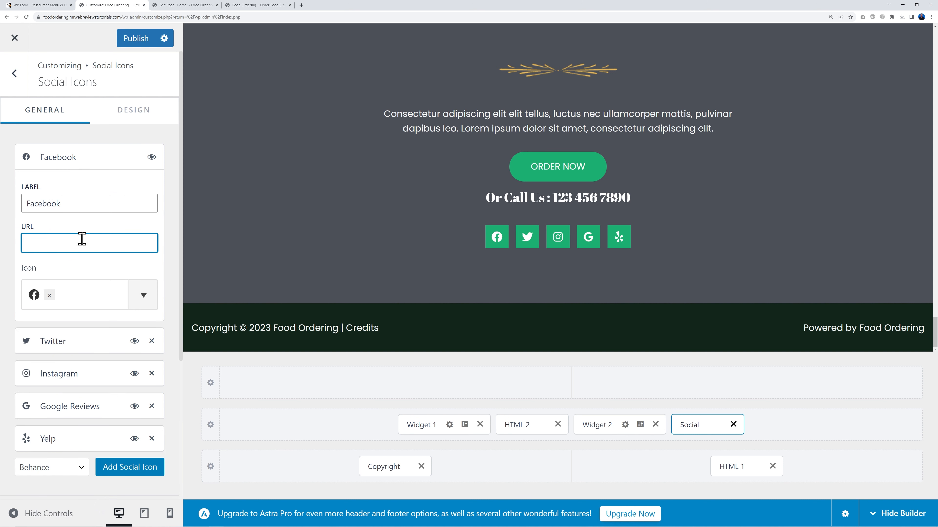
{"action": "left_click", "coordinate": [56, 163]}
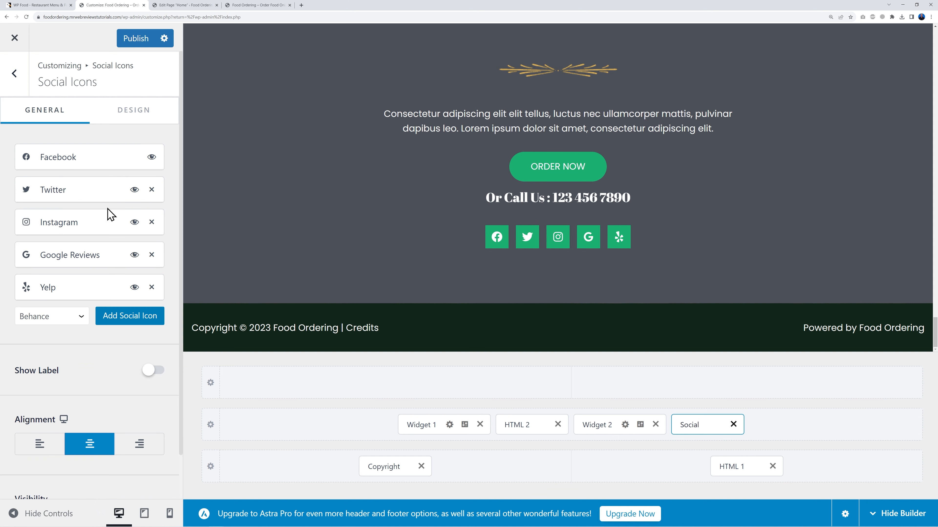
Step: Change the Twitter icon's label to X and publish
{"action": "left_click", "coordinate": [68, 194]}
{"action": "double_click", "coordinate": [65, 235]}
{"action": "type", "text": "X"}
{"action": "left_click", "coordinate": [73, 194]}
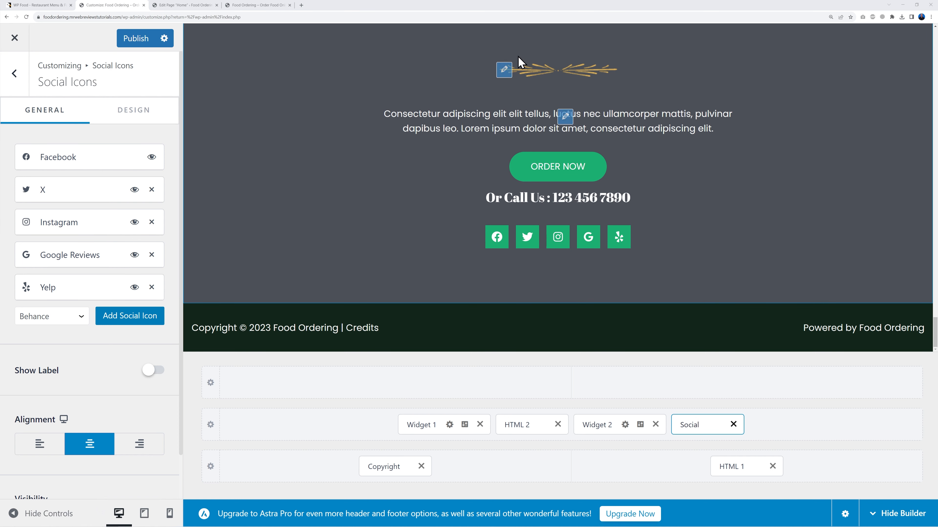
{"action": "left_click", "coordinate": [134, 42]}
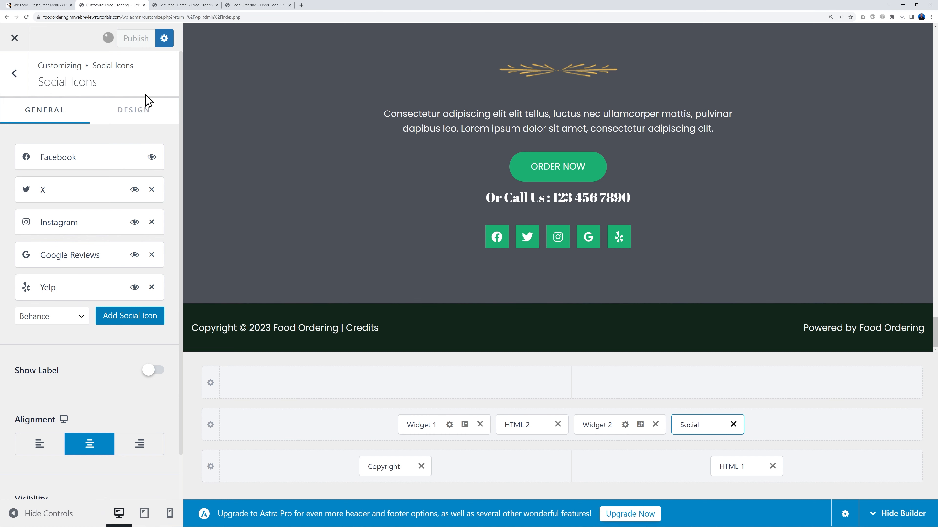
Step: Retitle Footer Builder Widget 1's 'Let's Eat' text widget to 'American Takeaway'
{"action": "left_click", "coordinate": [15, 38]}
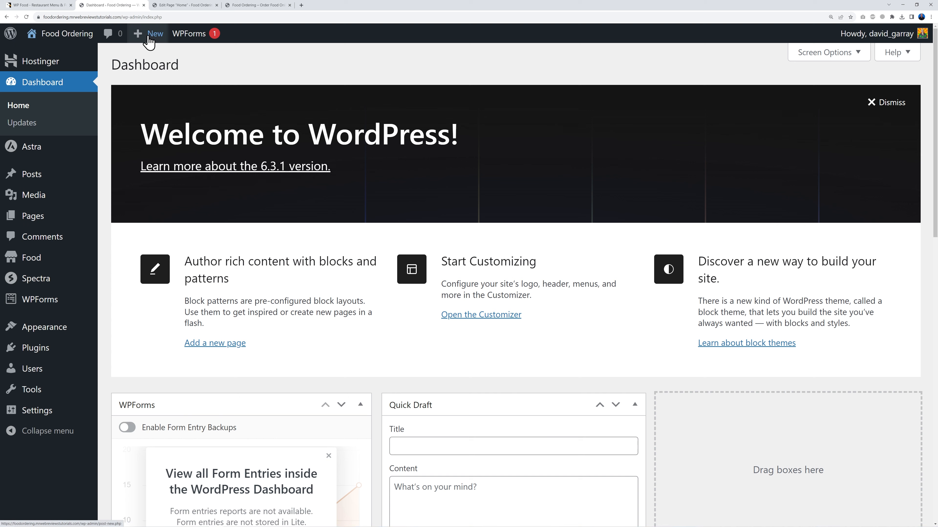
{"action": "mouse_move", "coordinate": [67, 327]}
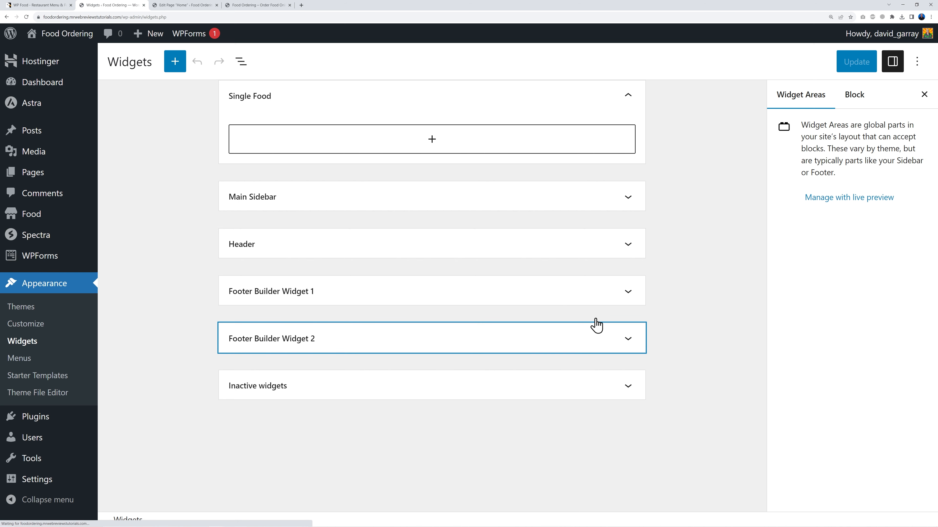
{"action": "left_click", "coordinate": [631, 297]}
{"action": "left_click", "coordinate": [272, 251]}
{"action": "triple_click", "coordinate": [278, 281]}
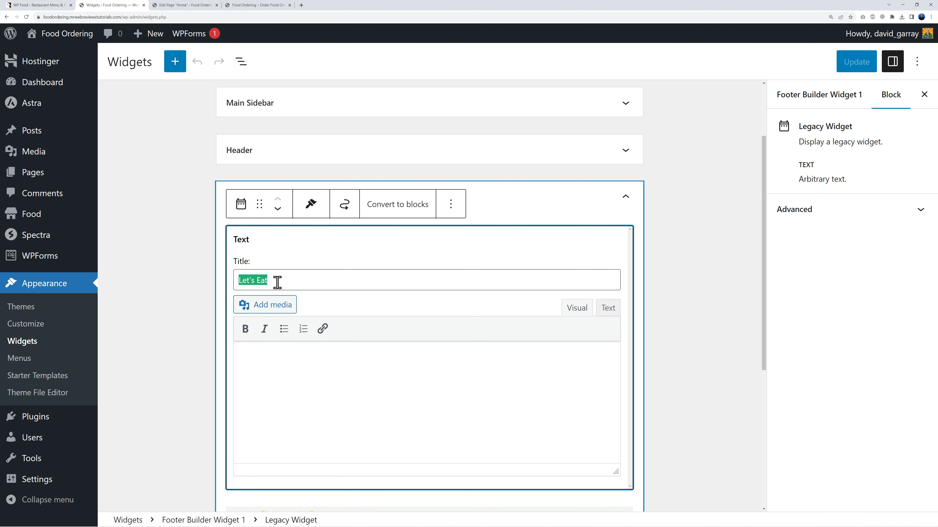
{"action": "type", "text": "Am"}
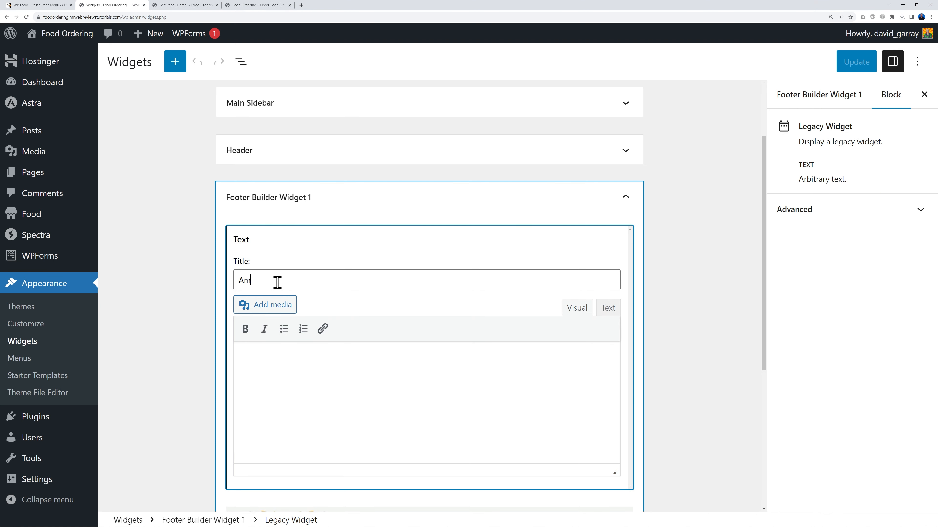
{"action": "type", "text": "erican Takeaway"}
{"action": "left_click", "coordinate": [659, 308]}
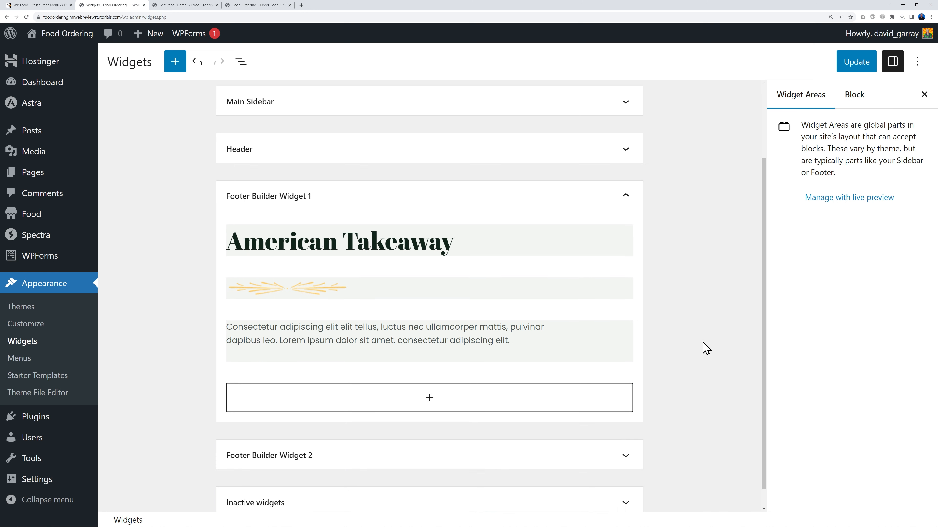
Step: Leave the second footer area's phone-number widget unchanged and save the widgets with Update
{"action": "scroll", "coordinate": [701, 351], "scroll_direction": "down", "scroll_amount": 1}
{"action": "left_click", "coordinate": [625, 434]}
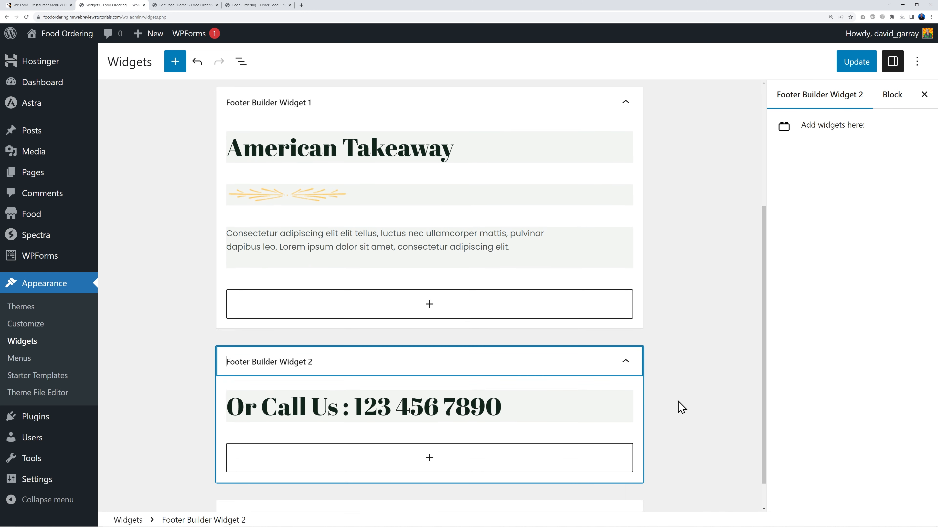
{"action": "left_click", "coordinate": [429, 380]}
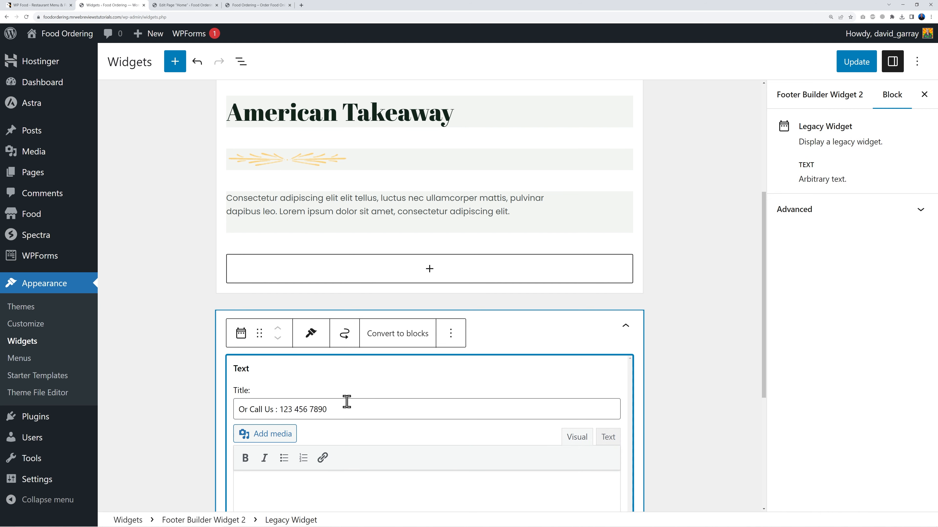
{"action": "left_click_drag", "start_coordinate": [279, 410], "coordinate": [402, 403]}
{"action": "left_click", "coordinate": [365, 411]}
{"action": "left_click", "coordinate": [650, 400]}
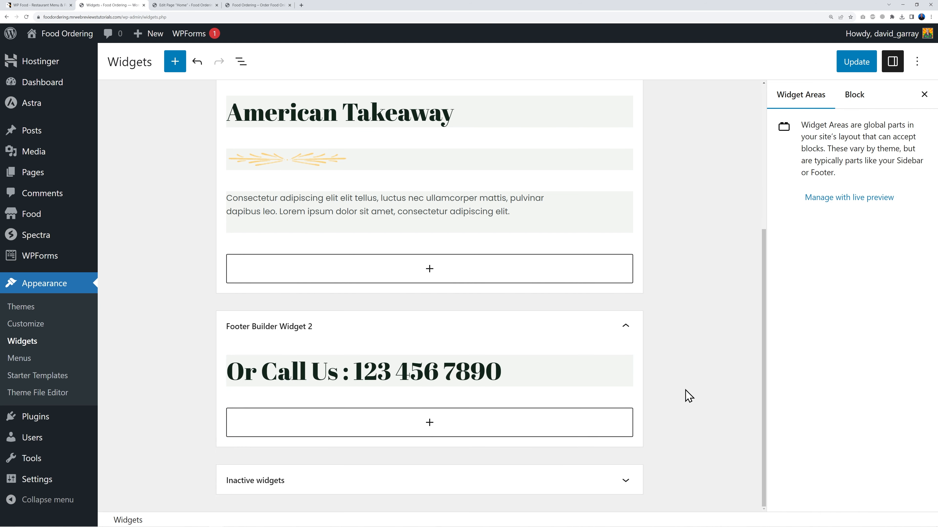
{"action": "left_click", "coordinate": [856, 61]}
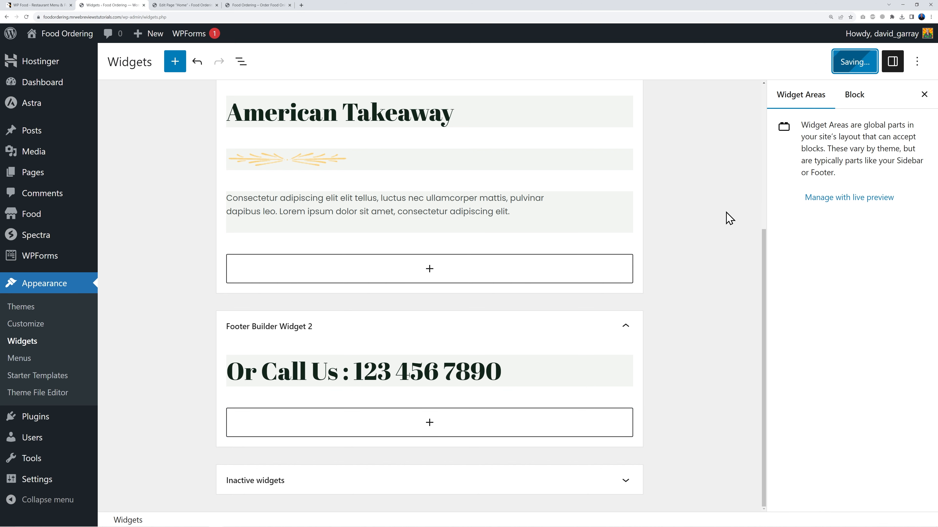
{"action": "left_click", "coordinate": [259, 5]}
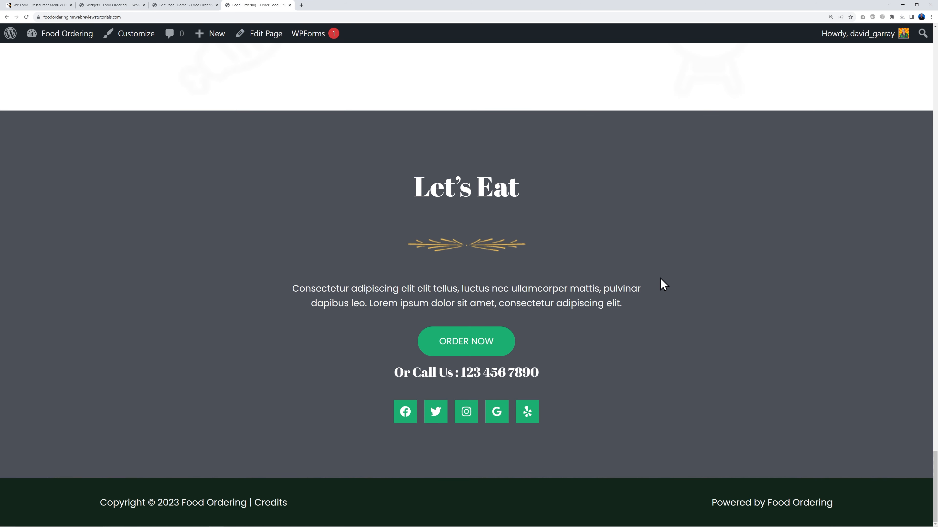
Step: Reload the live site to confirm the American Takeaway heading, then open Appearance > Customize
{"action": "key", "text": "F5"}
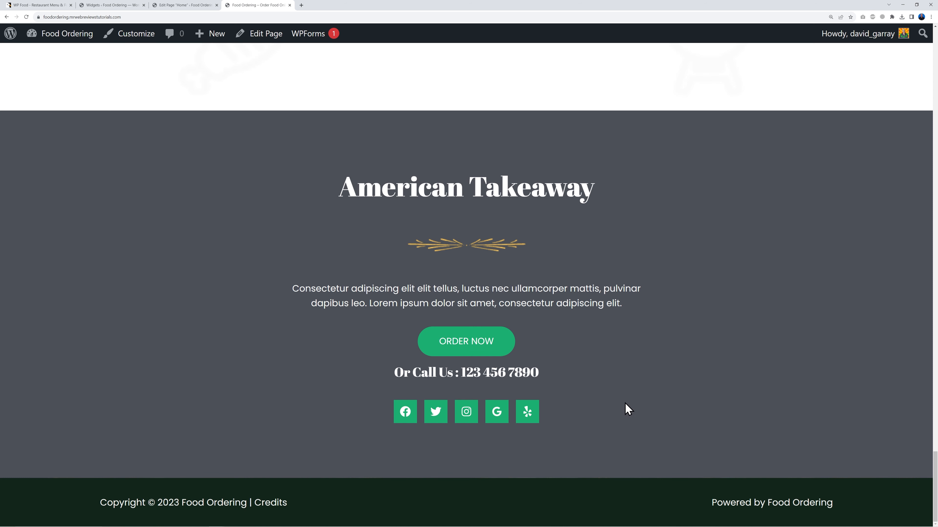
{"action": "scroll", "coordinate": [814, 428], "scroll_direction": "up", "scroll_amount": 20}
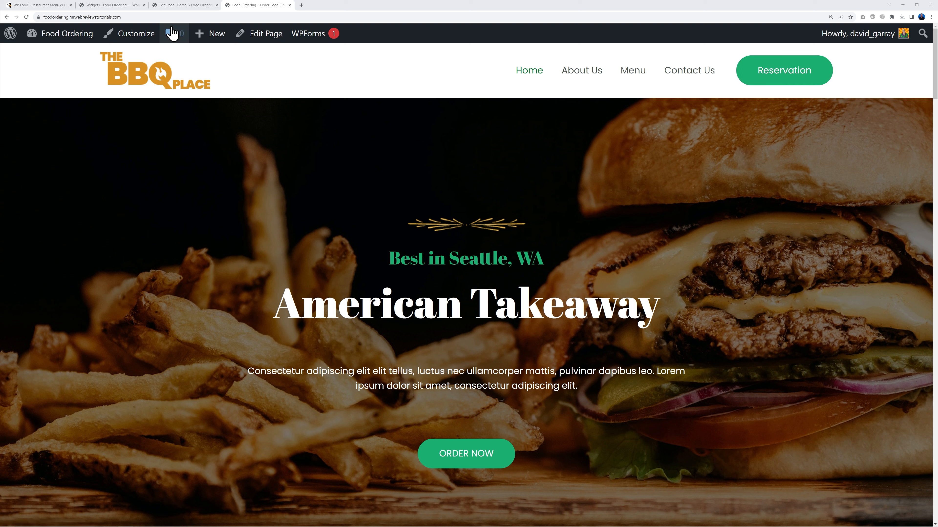
{"action": "left_click", "coordinate": [109, 5]}
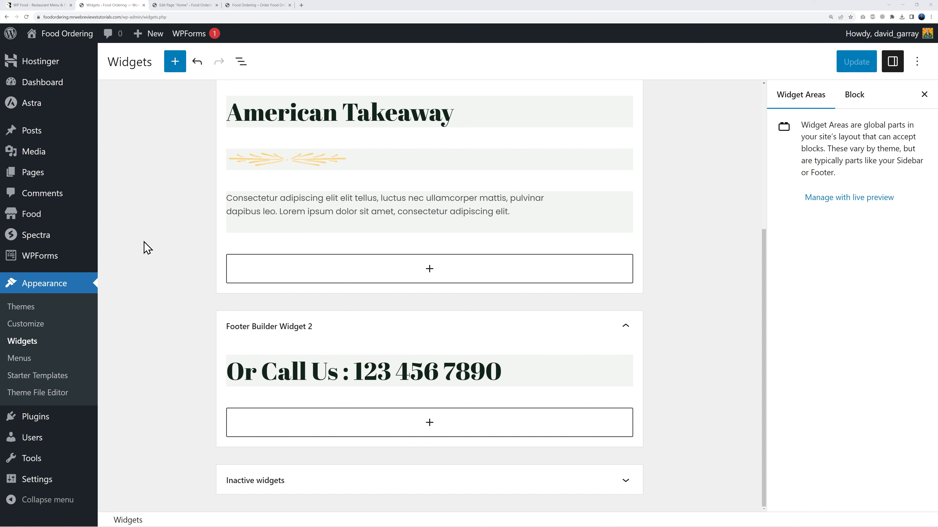
{"action": "left_click", "coordinate": [33, 325]}
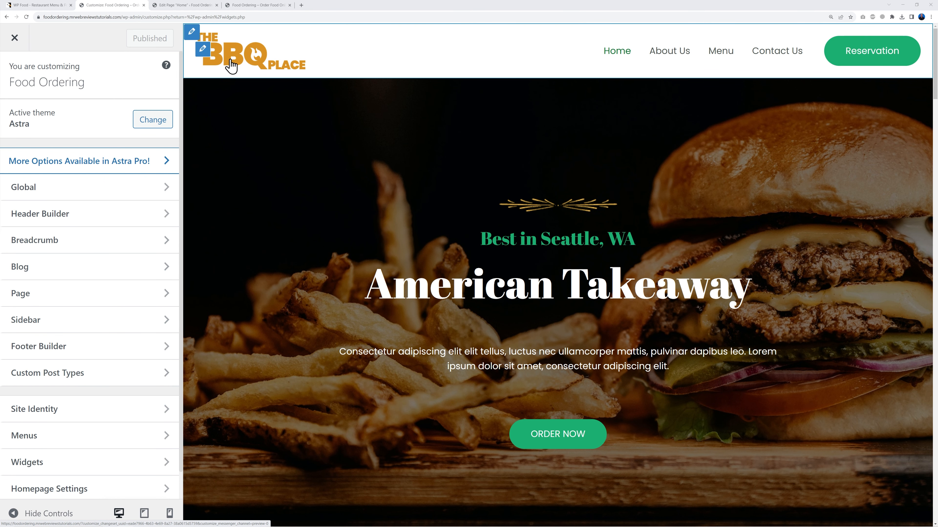
Step: Upload Mr-Web.png and set it as the site logo without cropping
{"action": "left_click", "coordinate": [203, 51]}
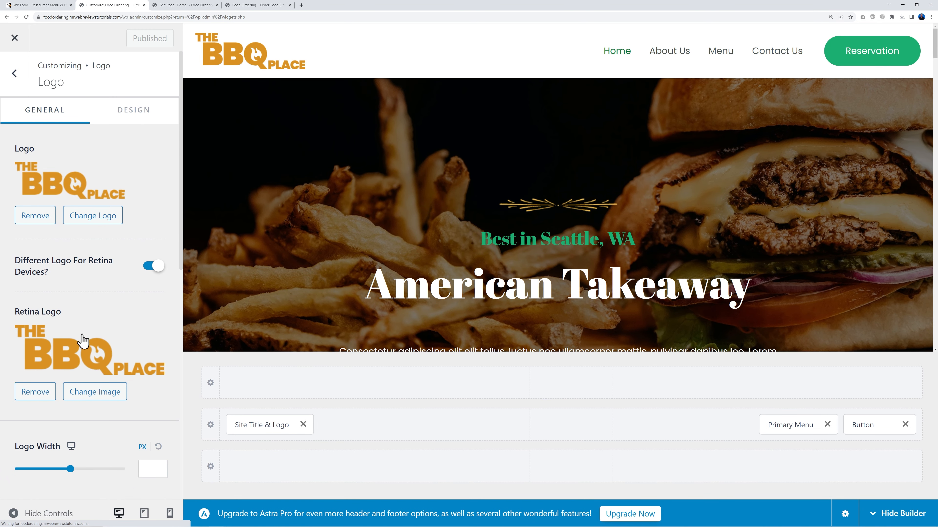
{"action": "left_click", "coordinate": [77, 222]}
{"action": "left_click", "coordinate": [59, 90]}
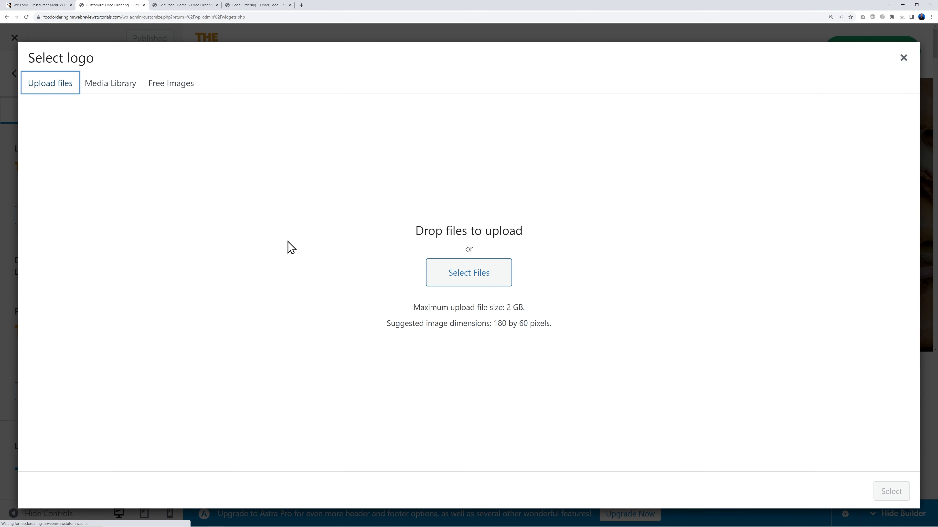
{"action": "left_click", "coordinate": [455, 280]}
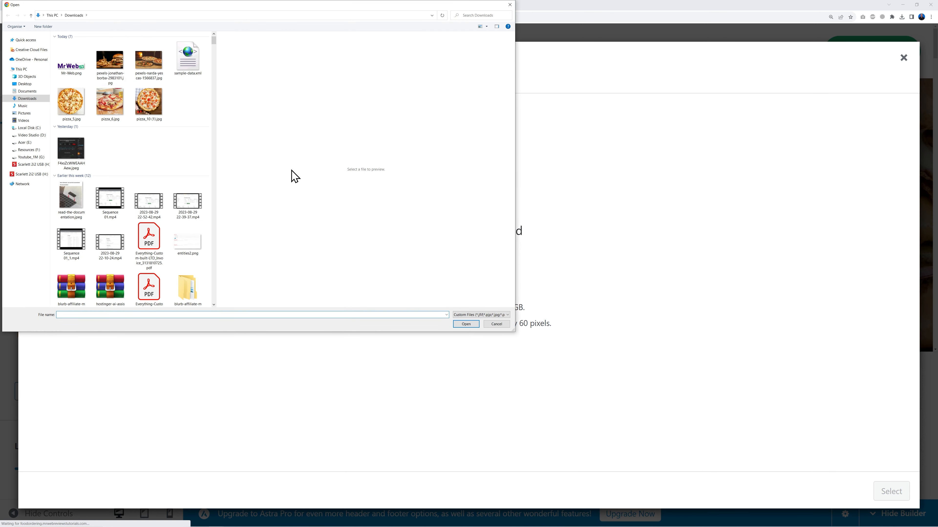
{"action": "left_click", "coordinate": [83, 71]}
{"action": "left_click", "coordinate": [466, 324]}
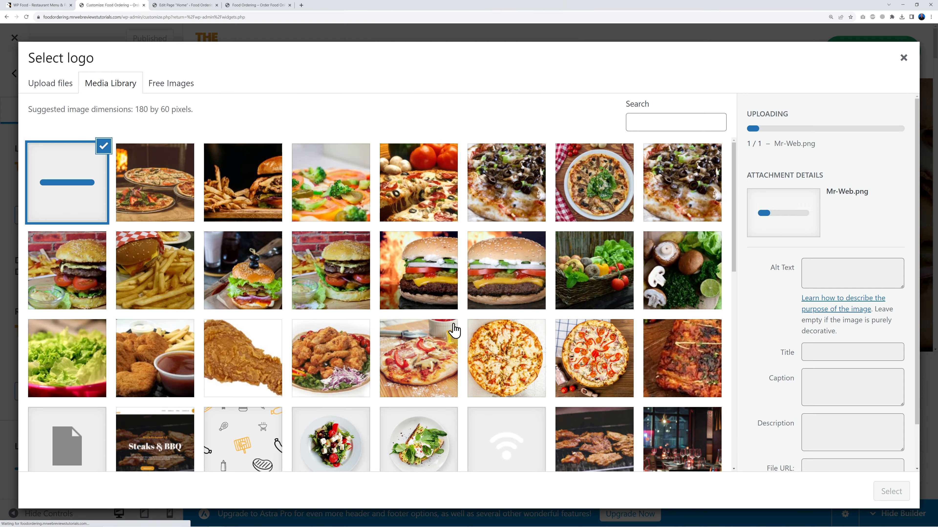
{"action": "left_click", "coordinate": [889, 493]}
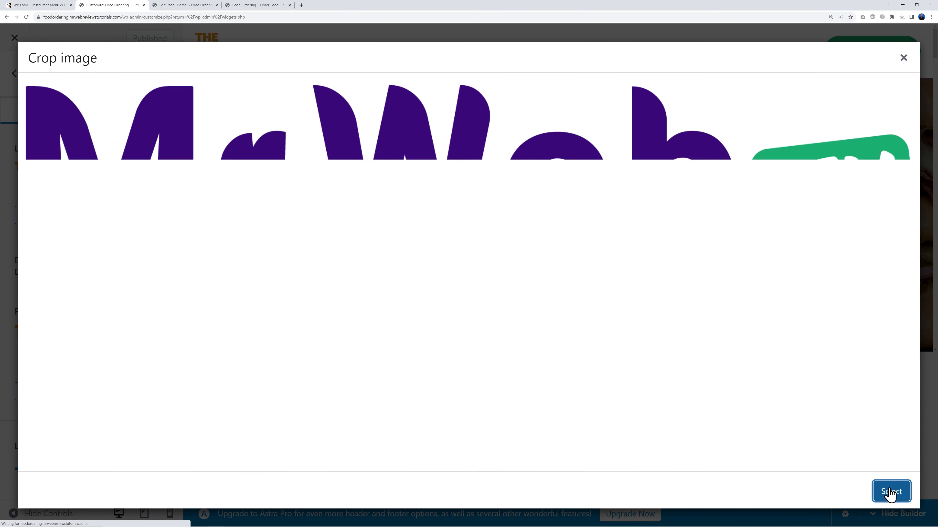
{"action": "left_click", "coordinate": [815, 492]}
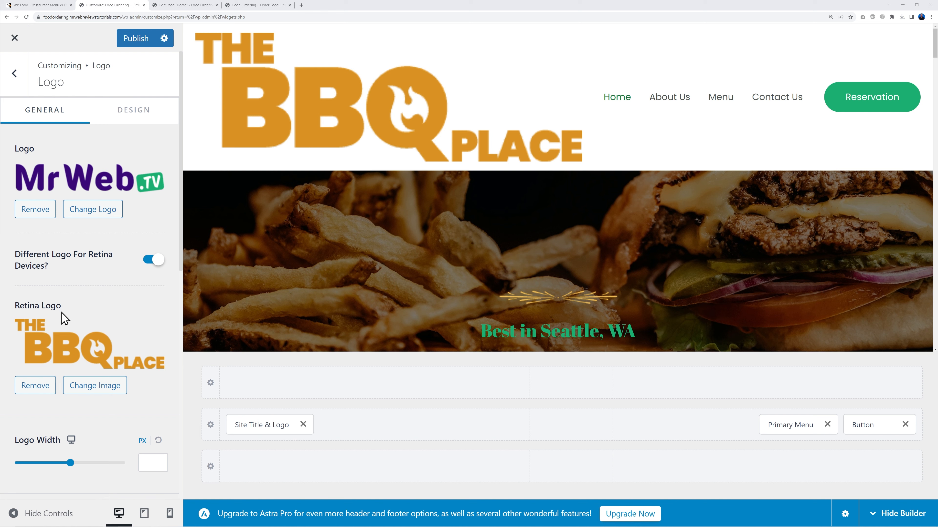
Step: Use the MrWeb image as retina logo, narrow logo width to 202 px, and publish
{"action": "left_click", "coordinate": [74, 388]}
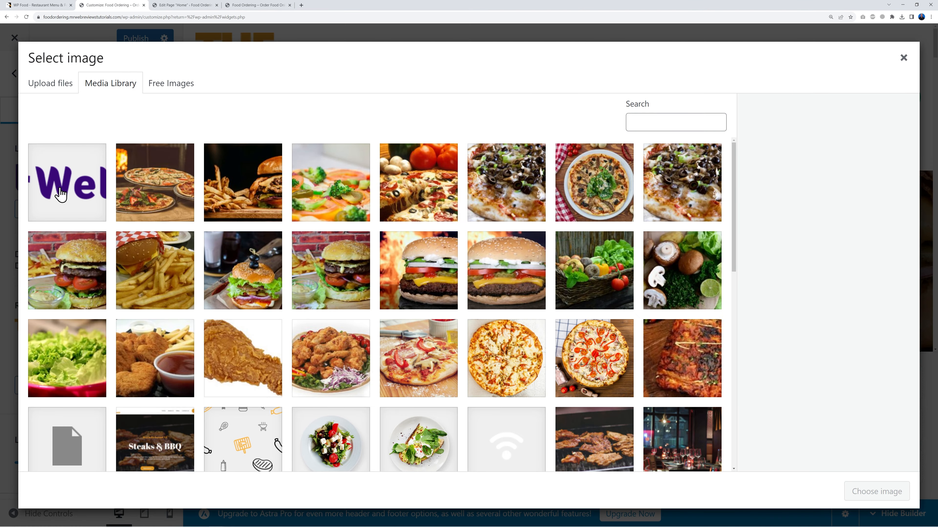
{"action": "left_click", "coordinate": [60, 195]}
{"action": "left_click", "coordinate": [866, 493]}
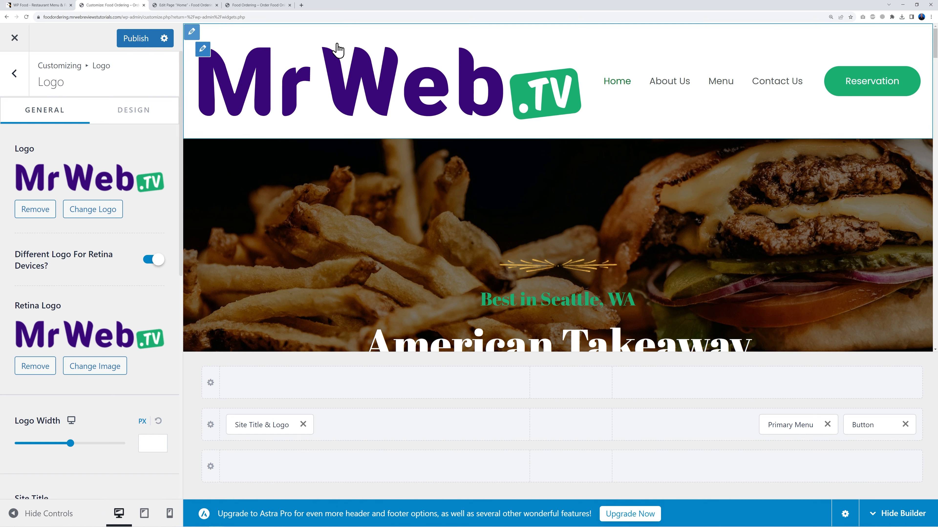
{"action": "left_click_drag", "start_coordinate": [70, 444], "coordinate": [52, 444]}
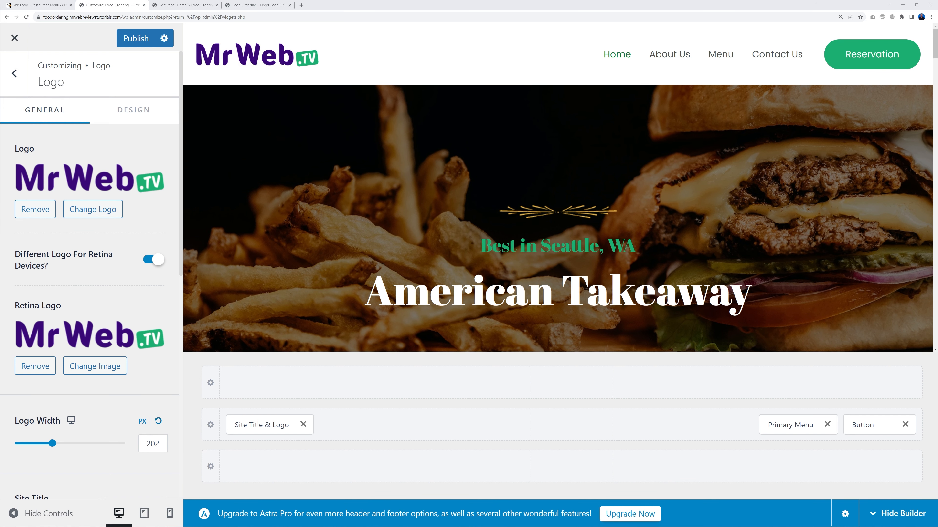
{"action": "left_click", "coordinate": [129, 39]}
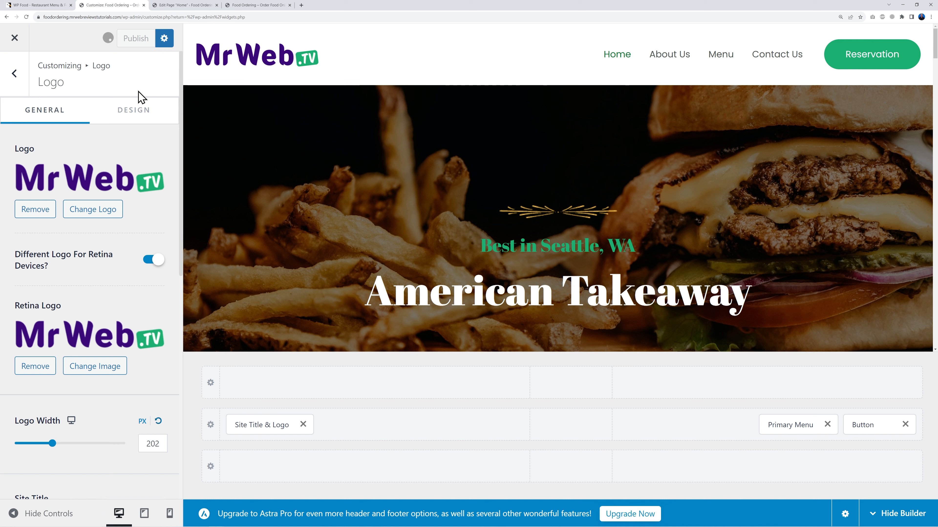
Step: Set the header button's Link to the Menu page URL copied from the live site
{"action": "mouse_move", "coordinate": [849, 56]}
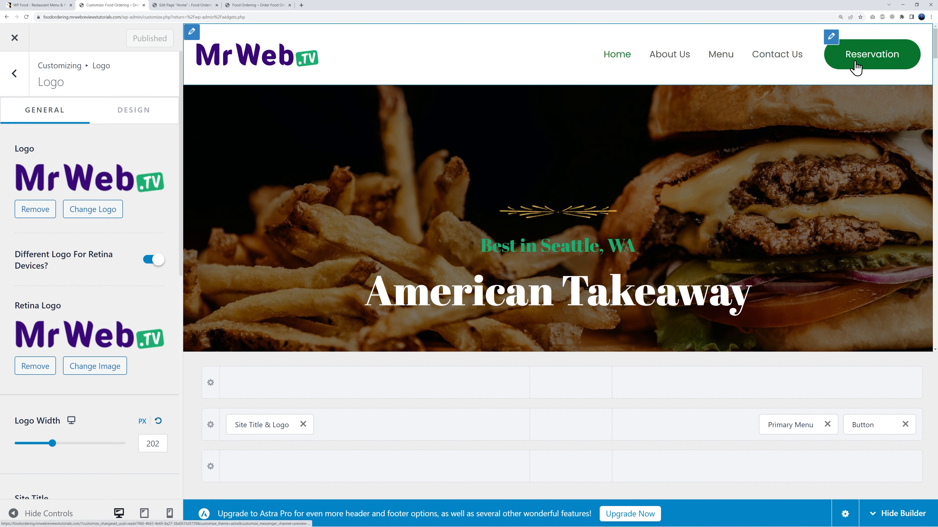
{"action": "left_click", "coordinate": [831, 37]}
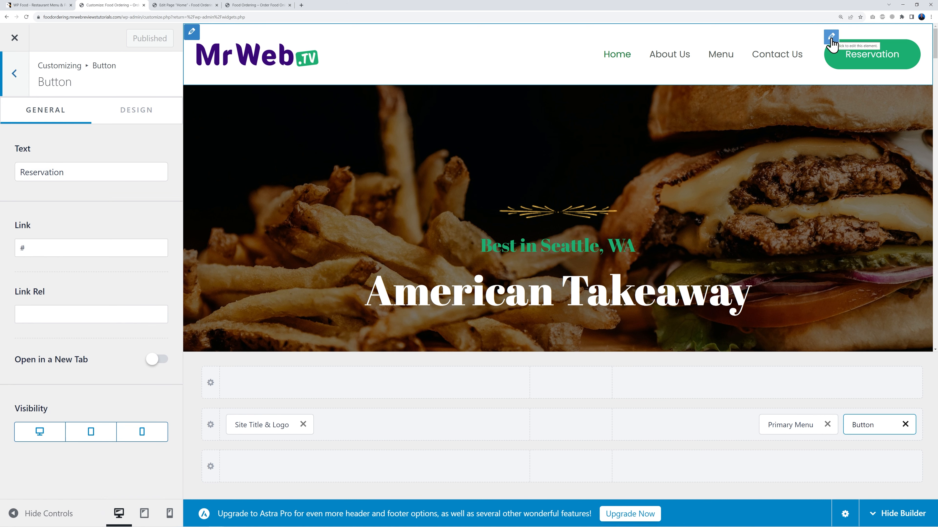
{"action": "left_click", "coordinate": [251, 7]}
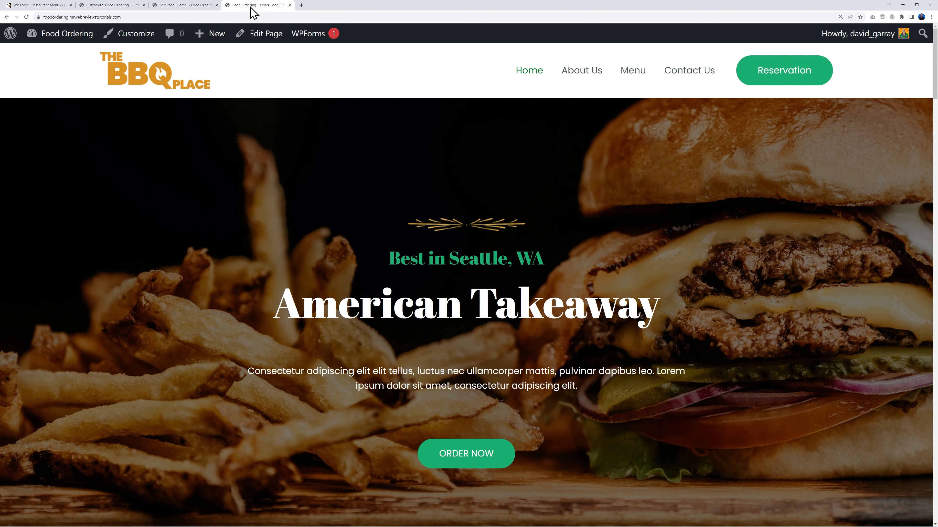
{"action": "right_click", "coordinate": [635, 72]}
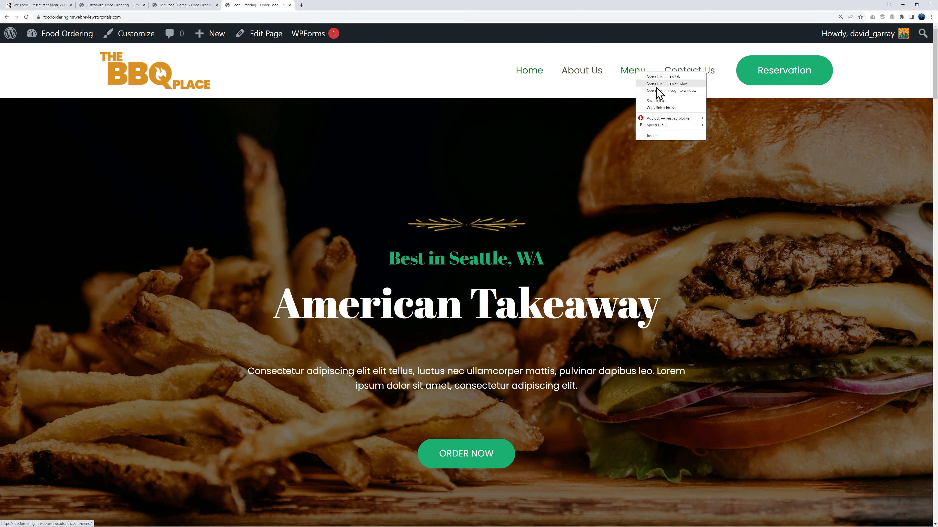
{"action": "left_click", "coordinate": [661, 108]}
{"action": "left_click", "coordinate": [116, 6]}
{"action": "left_click", "coordinate": [74, 249]}
{"action": "key", "text": "ctrl+a"}
{"action": "key", "text": "ctrl+v"}
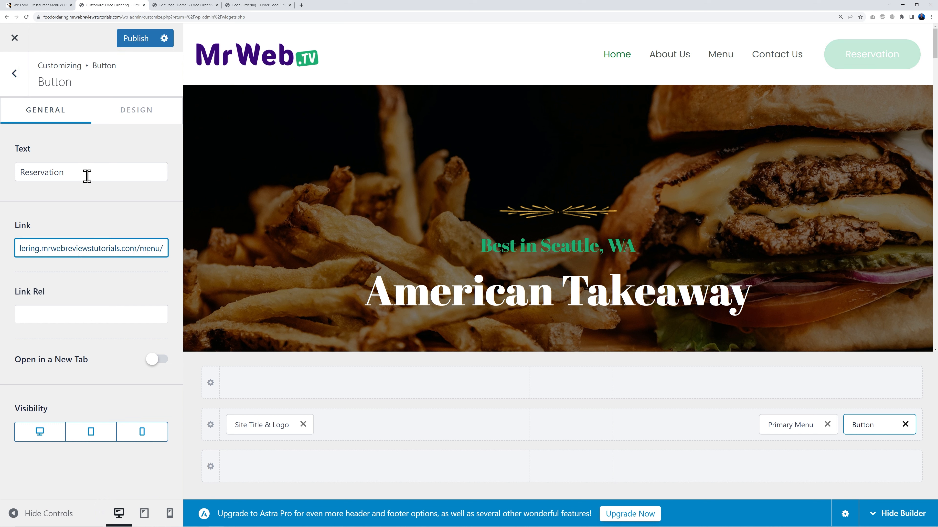
Step: Change the header button text from Reservation to ORDER NOW, publish, and close the Customizer
{"action": "left_click_drag", "start_coordinate": [86, 178], "coordinate": [11, 175]}
{"action": "type", "text": "ORDER NOW"}
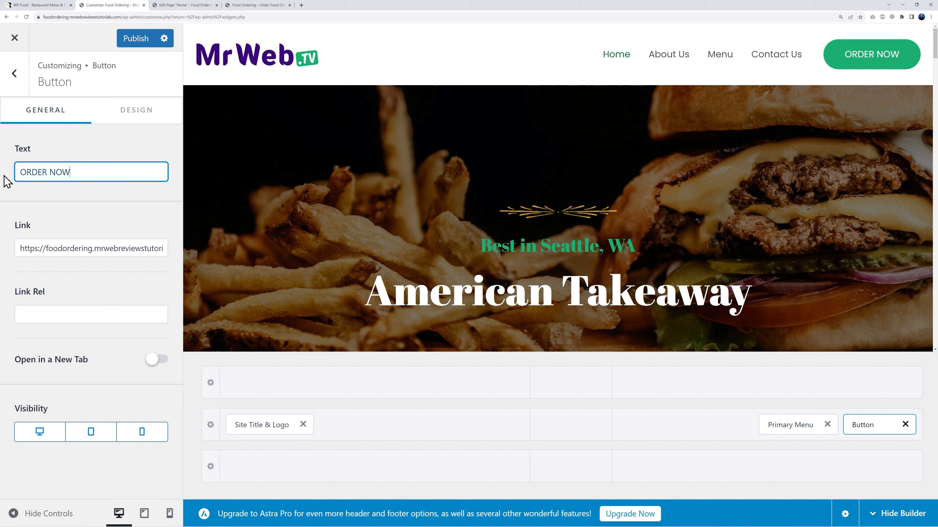
{"action": "left_click", "coordinate": [135, 41]}
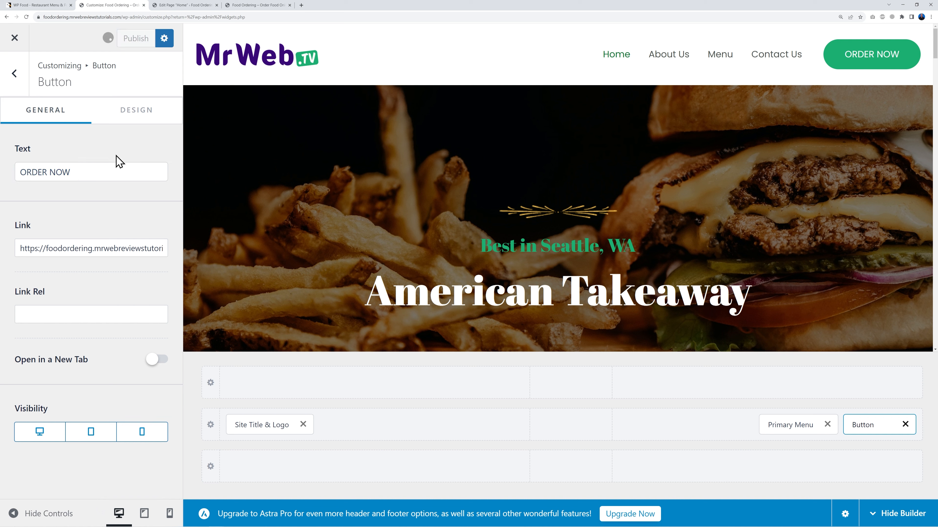
{"action": "left_click", "coordinate": [15, 37]}
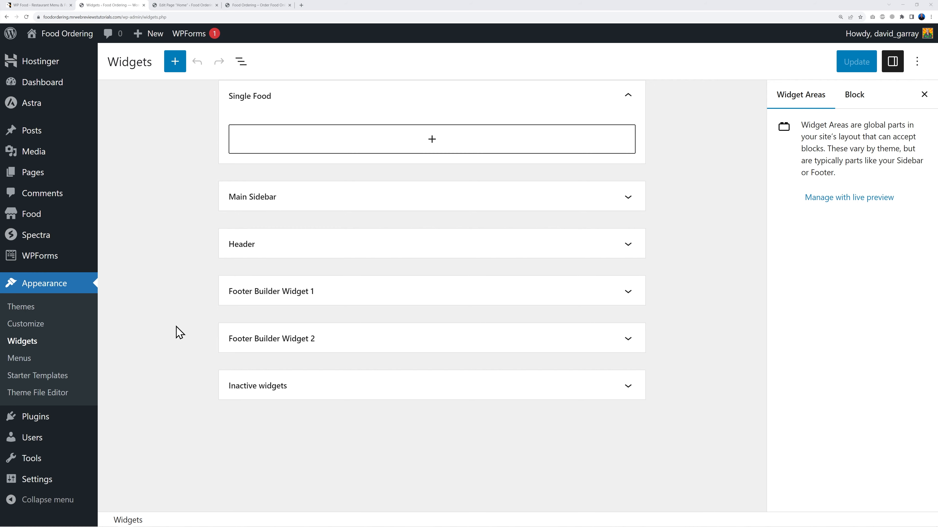
Step: Remove About Us from the Primary Menu, re-add it nested under Home, and save
{"action": "left_click", "coordinate": [27, 362]}
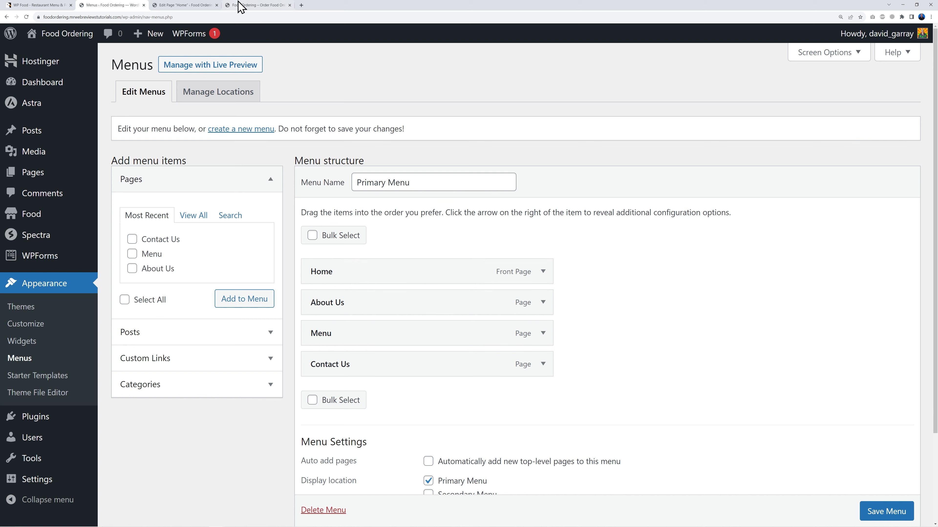
{"action": "left_click", "coordinate": [249, 6]}
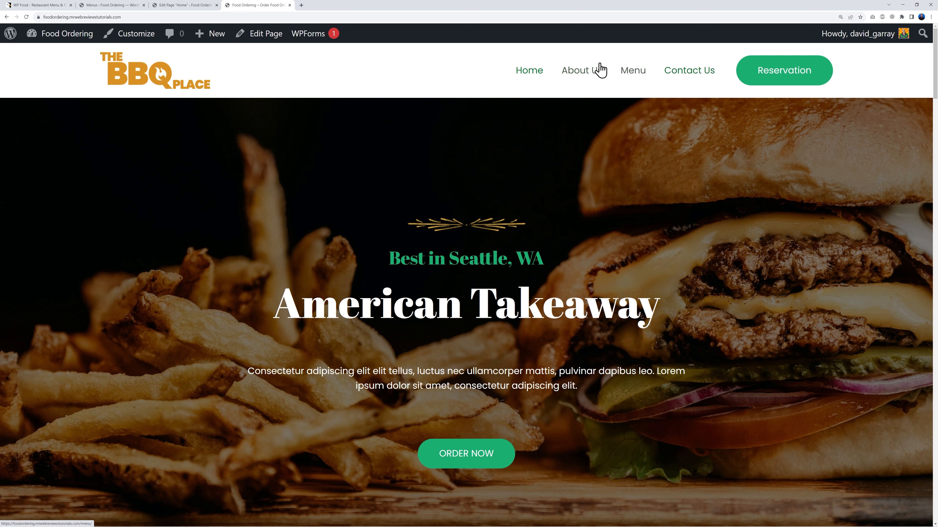
{"action": "left_click", "coordinate": [123, 5]}
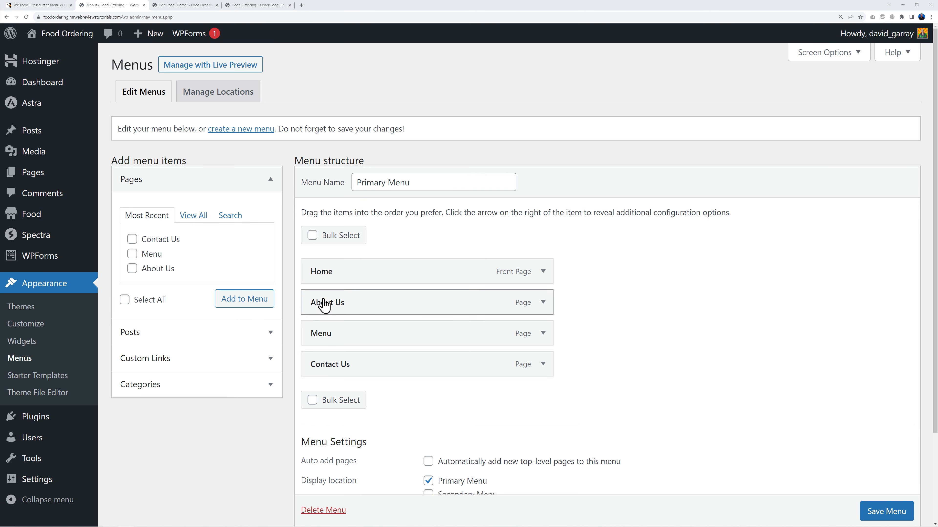
{"action": "left_click", "coordinate": [543, 303]}
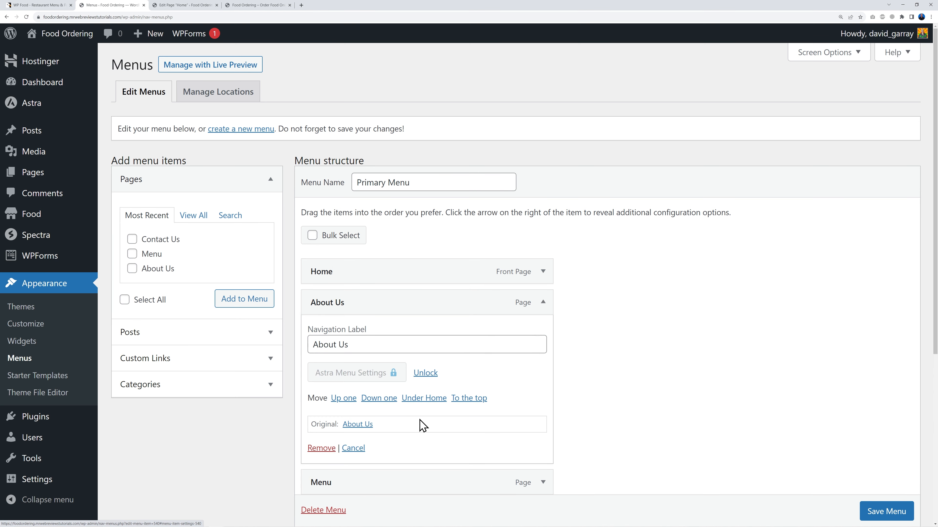
{"action": "left_click", "coordinate": [321, 448]}
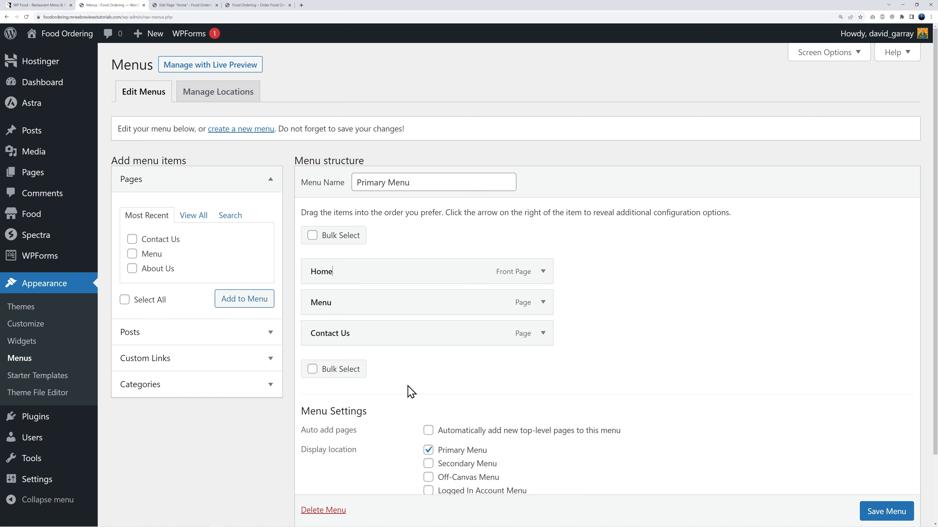
{"action": "left_click", "coordinate": [189, 217]}
{"action": "left_click", "coordinate": [132, 254]}
{"action": "left_click", "coordinate": [226, 314]}
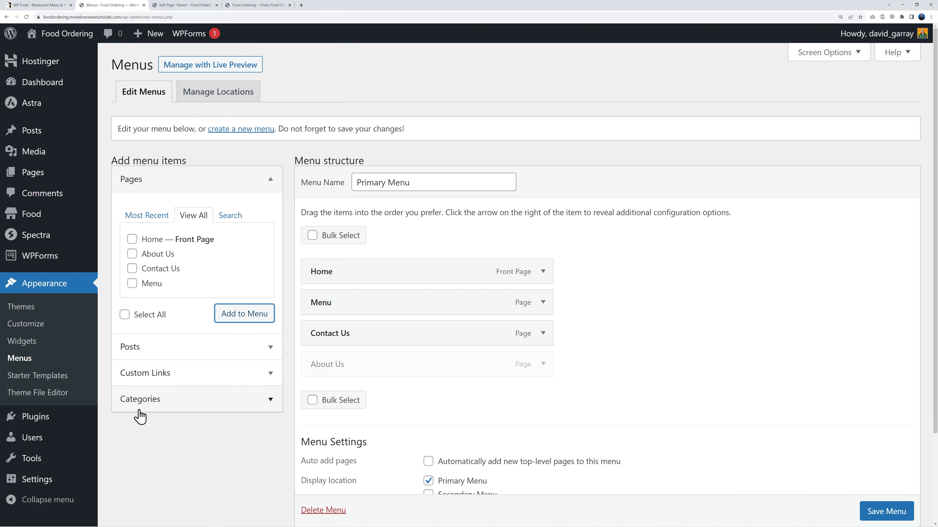
{"action": "left_click_drag", "start_coordinate": [370, 368], "coordinate": [394, 312]}
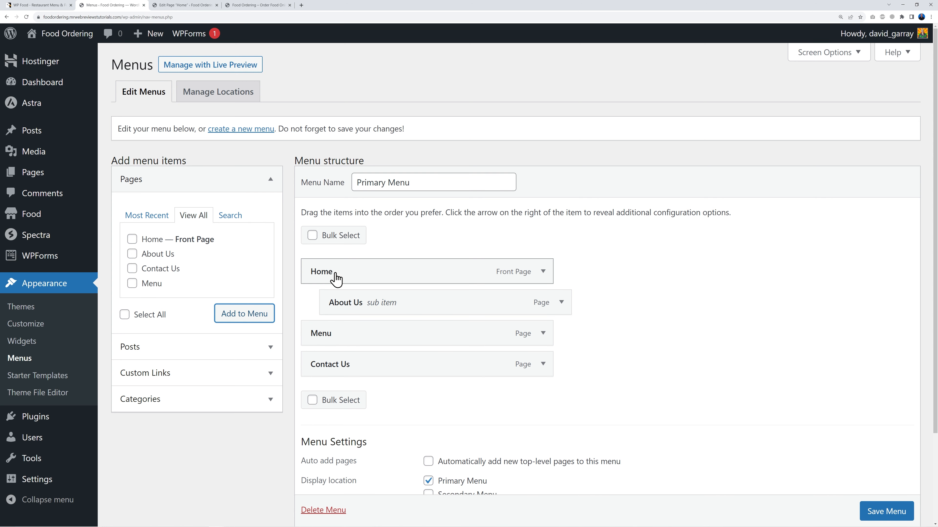
{"action": "scroll", "coordinate": [882, 513], "scroll_direction": "down", "scroll_amount": 1}
{"action": "left_click", "coordinate": [883, 514]}
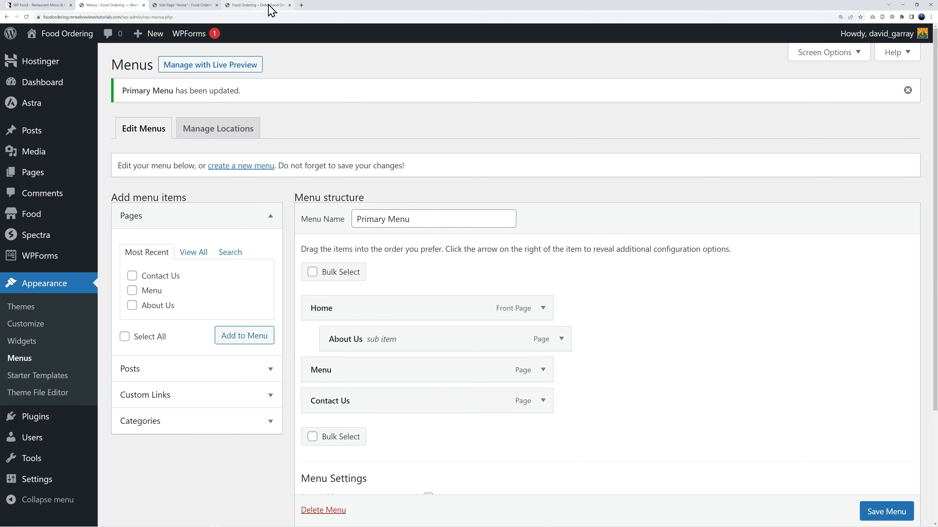
Step: After checking the live header, move About Us to top level and save the Primary Menu
{"action": "left_click", "coordinate": [258, 5]}
{"action": "left_click", "coordinate": [151, 87]}
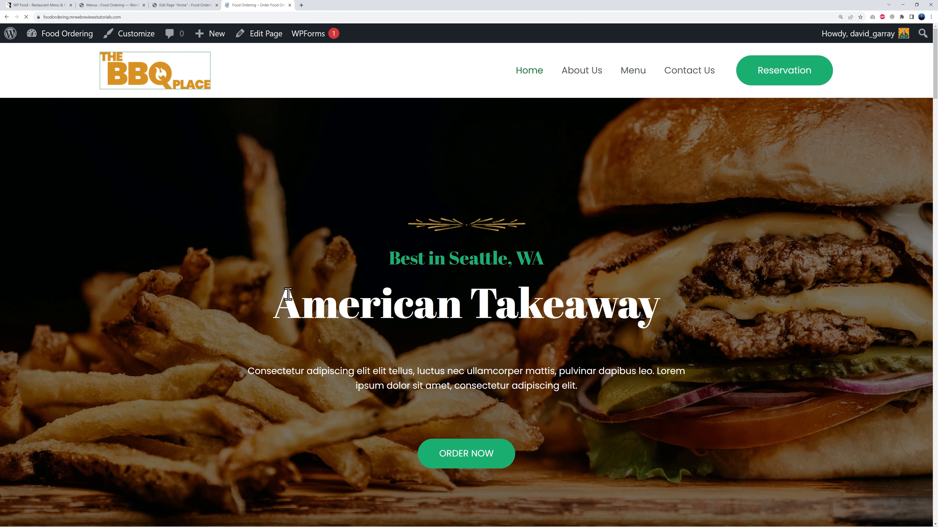
{"action": "mouse_move", "coordinate": [588, 67]}
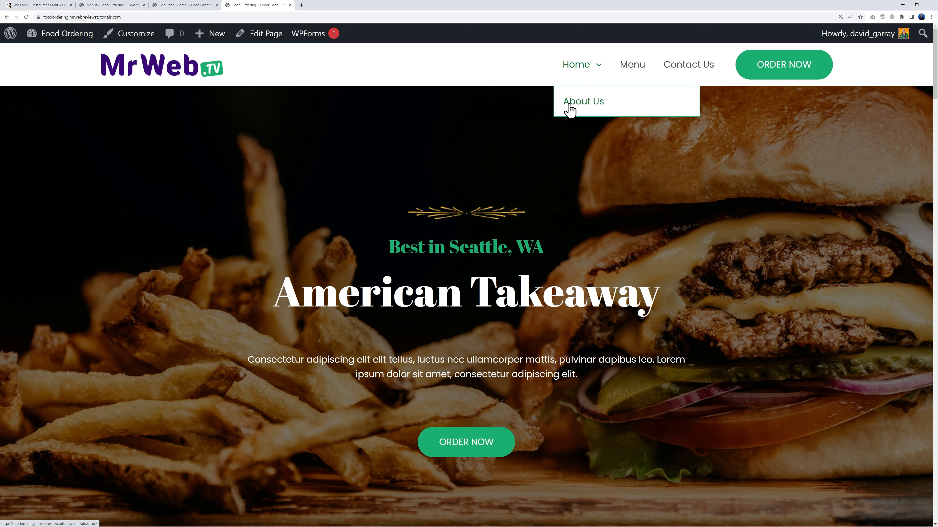
{"action": "left_click", "coordinate": [116, 5]}
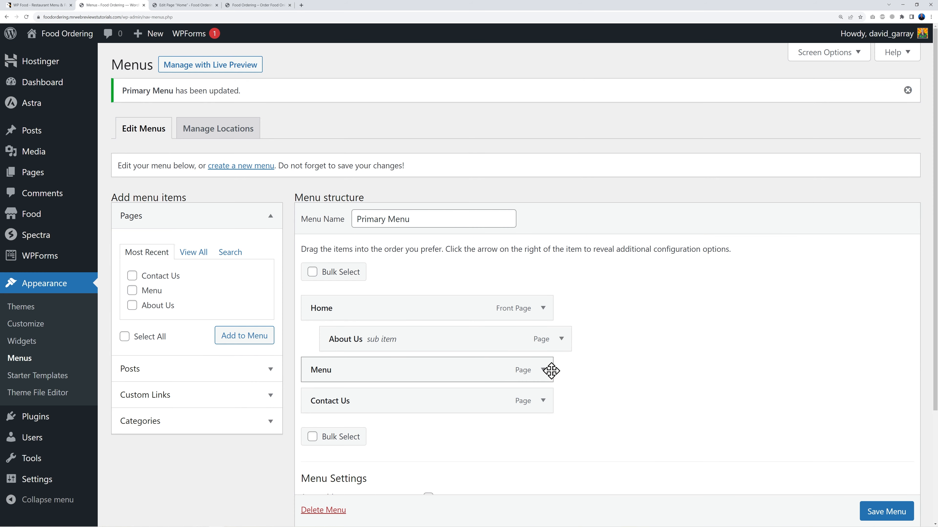
{"action": "left_click_drag", "start_coordinate": [502, 342], "coordinate": [481, 342]}
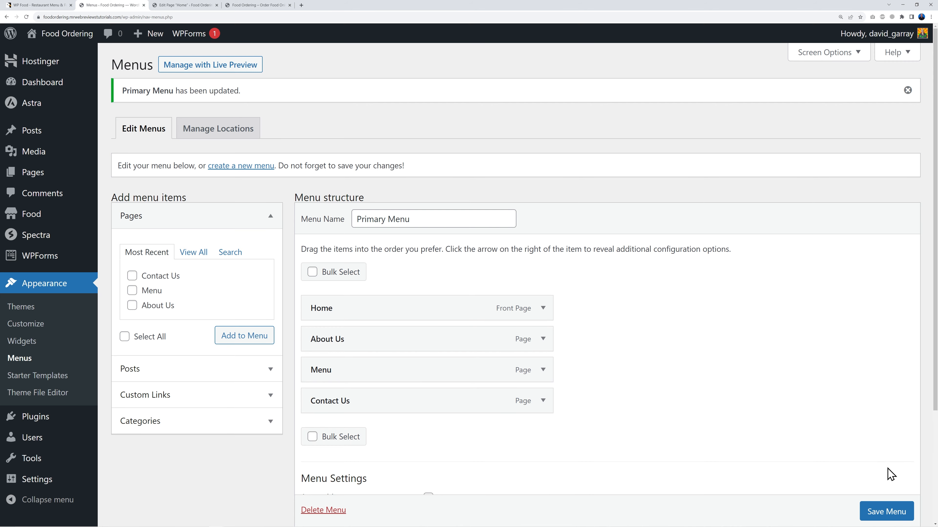
{"action": "left_click", "coordinate": [888, 512]}
{"action": "scroll", "coordinate": [745, 445], "scroll_direction": "down", "scroll_amount": 1}
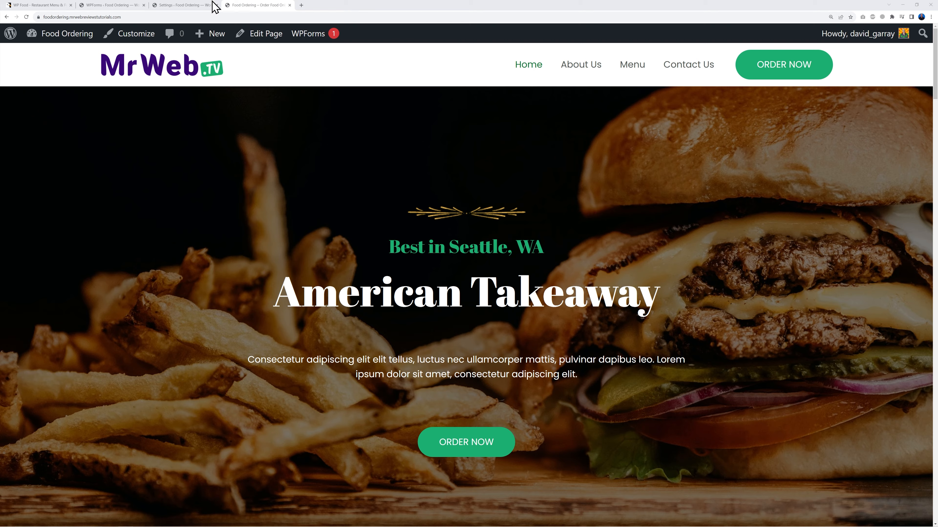
Step: Go to the Food plugin's Advanced settings page
{"action": "left_click", "coordinate": [169, 6]}
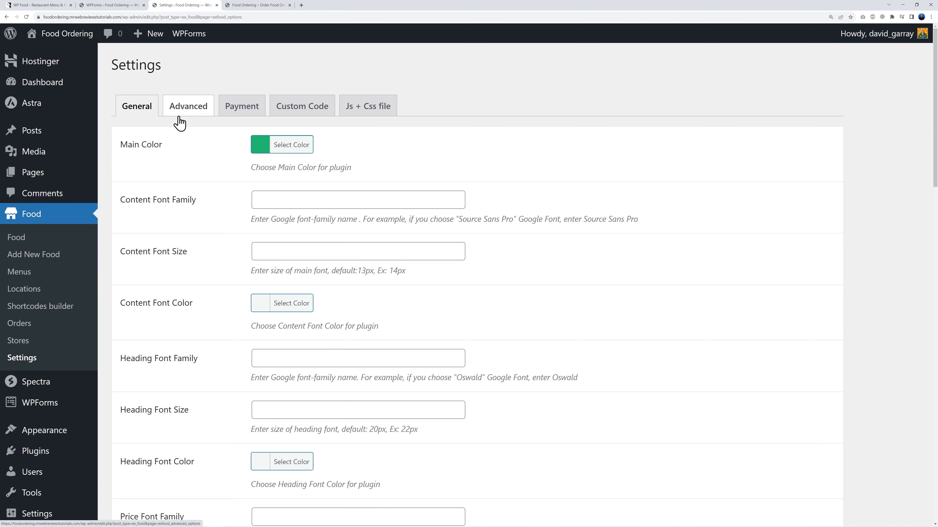
{"action": "scroll", "coordinate": [529, 337], "scroll_direction": "down", "scroll_amount": 5}
{"action": "scroll", "coordinate": [568, 340], "scroll_direction": "down", "scroll_amount": 4}
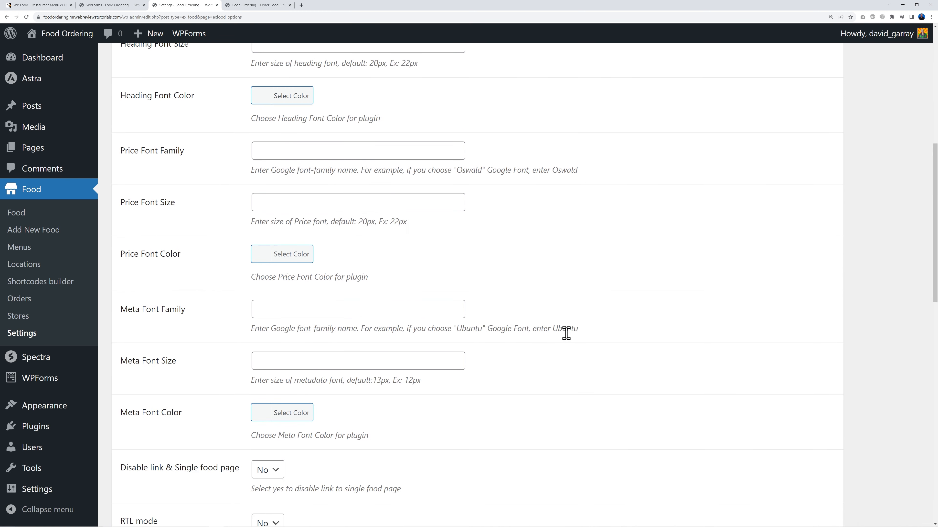
{"action": "scroll", "coordinate": [482, 335], "scroll_direction": "up", "scroll_amount": 9}
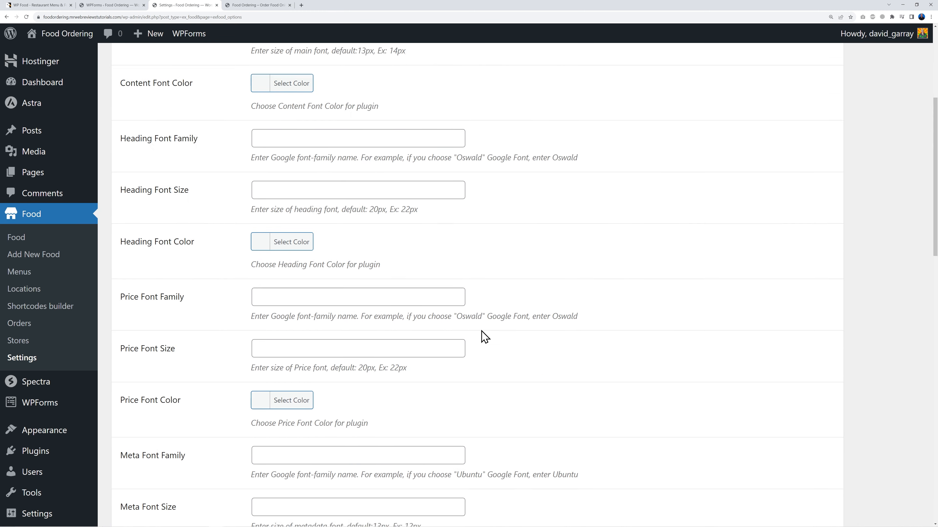
{"action": "left_click", "coordinate": [189, 111]}
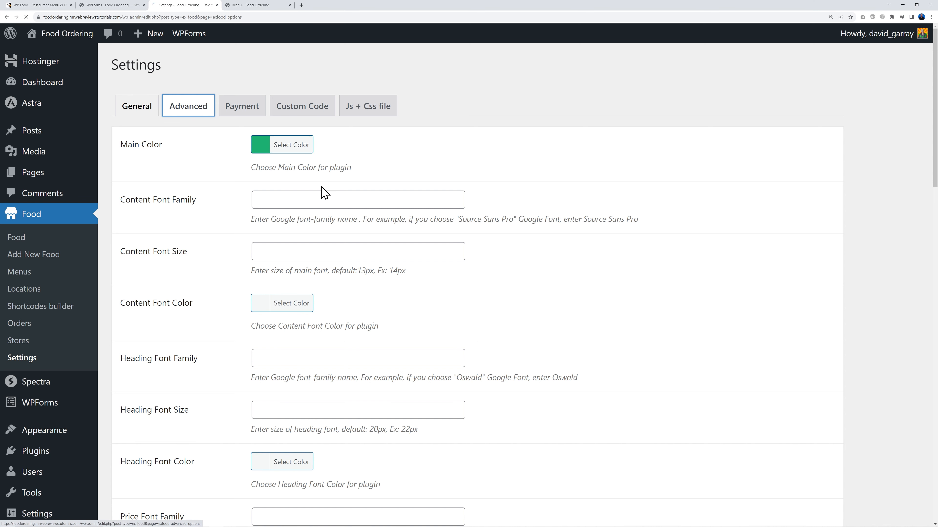
{"action": "scroll", "coordinate": [602, 324], "scroll_direction": "down", "scroll_amount": 4}
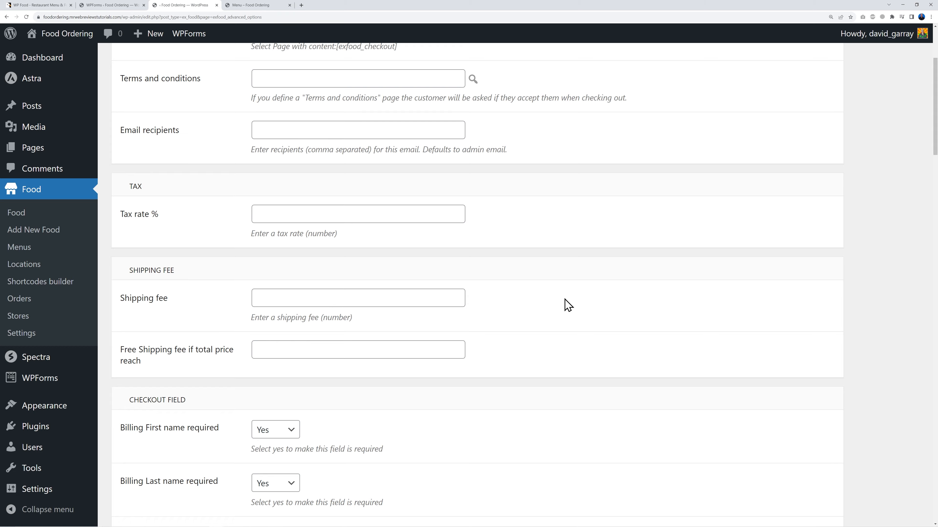
{"action": "scroll", "coordinate": [565, 303], "scroll_direction": "down", "scroll_amount": 2}
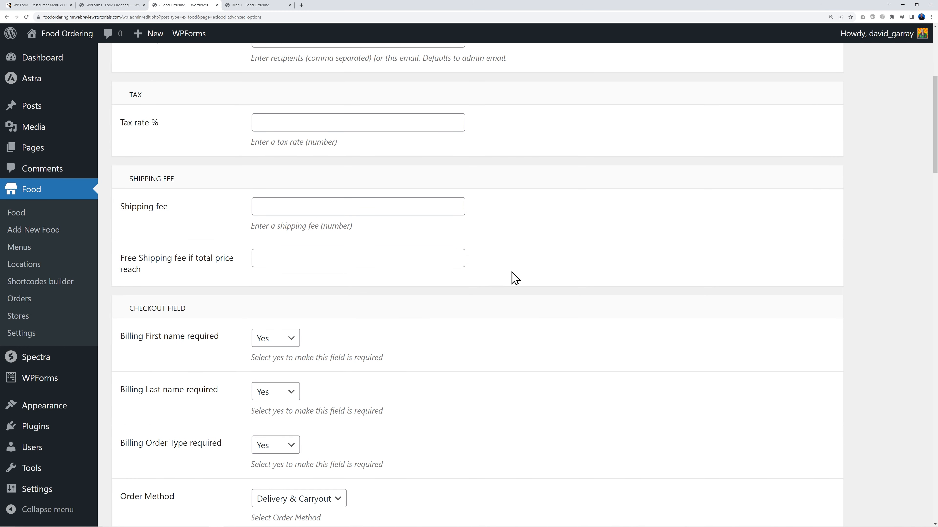
Step: Enter a 3.50 shipping fee and a free-shipping threshold of 50, then review remaining options
{"action": "left_click", "coordinate": [395, 214]}
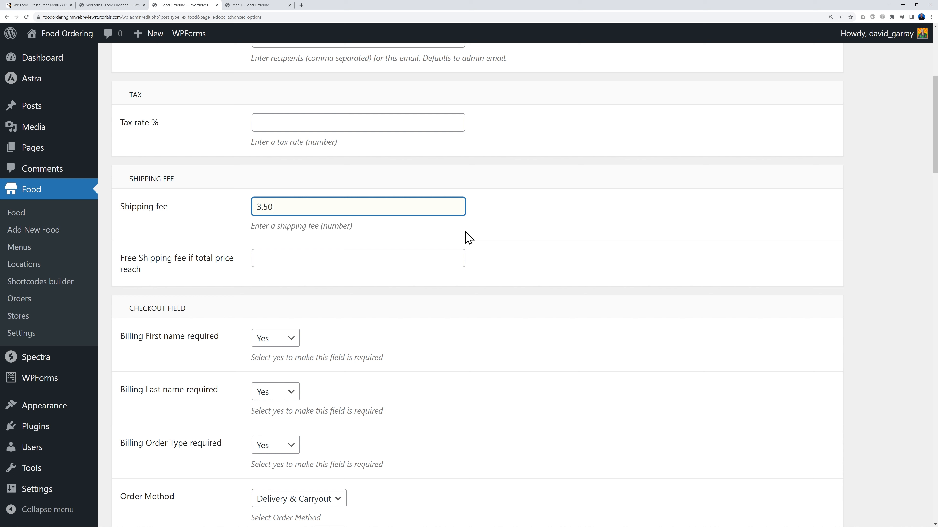
{"action": "left_click", "coordinate": [513, 232]}
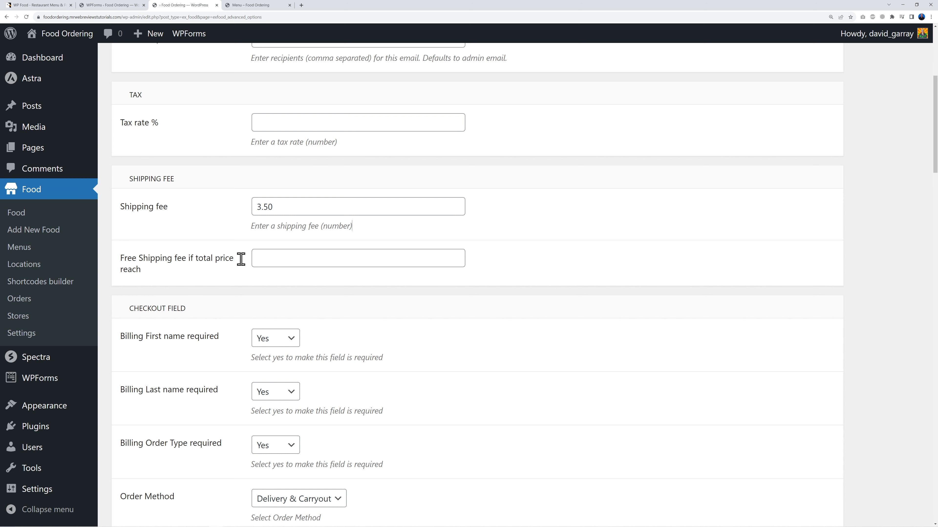
{"action": "left_click", "coordinate": [282, 261]}
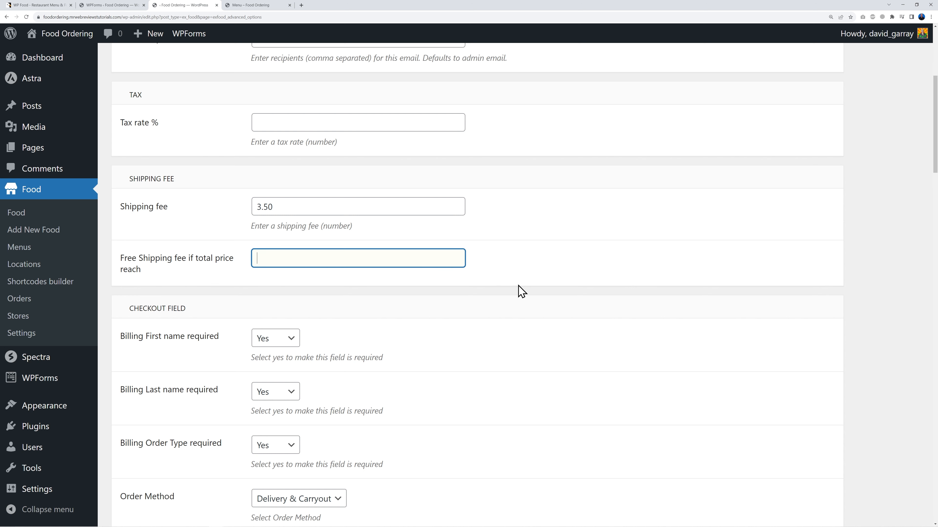
{"action": "left_click", "coordinate": [530, 275]}
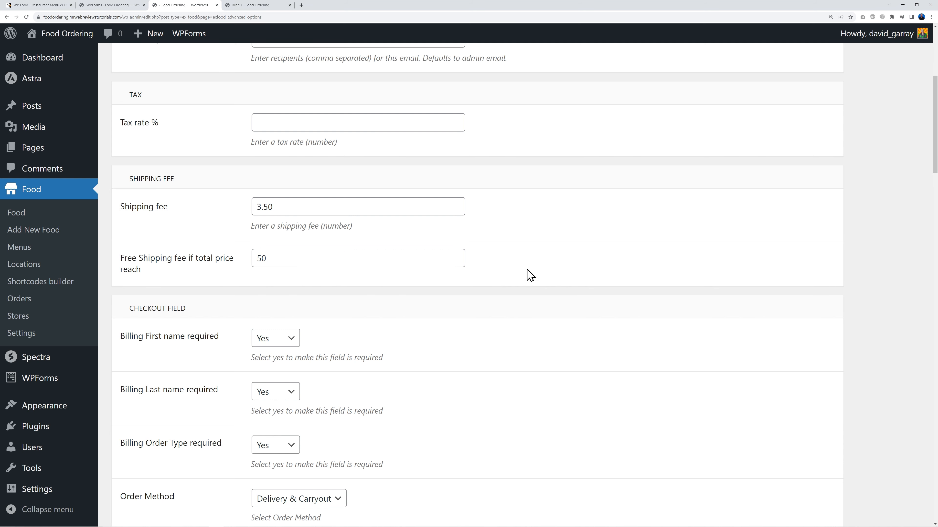
{"action": "scroll", "coordinate": [588, 326], "scroll_direction": "up", "scroll_amount": 1}
{"action": "scroll", "coordinate": [588, 327], "scroll_direction": "down", "scroll_amount": 4}
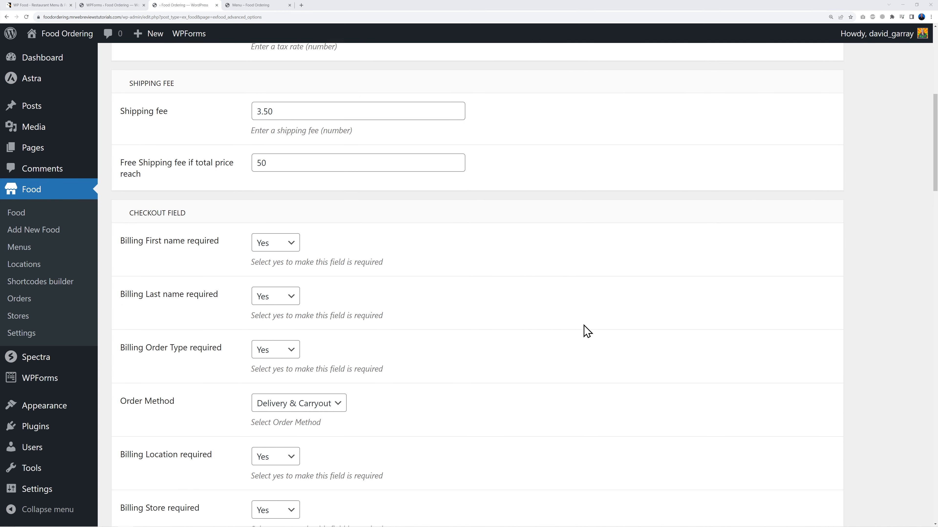
{"action": "scroll", "coordinate": [587, 330], "scroll_direction": "down", "scroll_amount": 1}
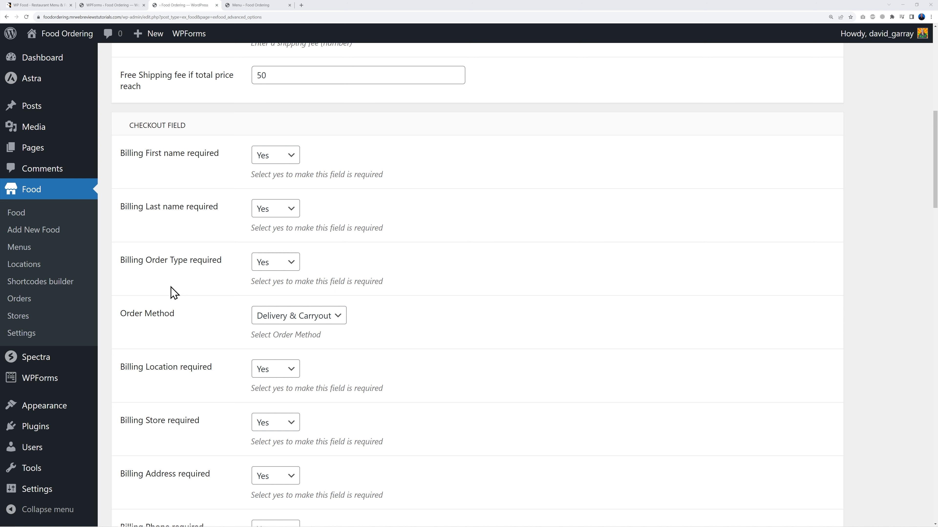
{"action": "scroll", "coordinate": [513, 294], "scroll_direction": "down", "scroll_amount": 3}
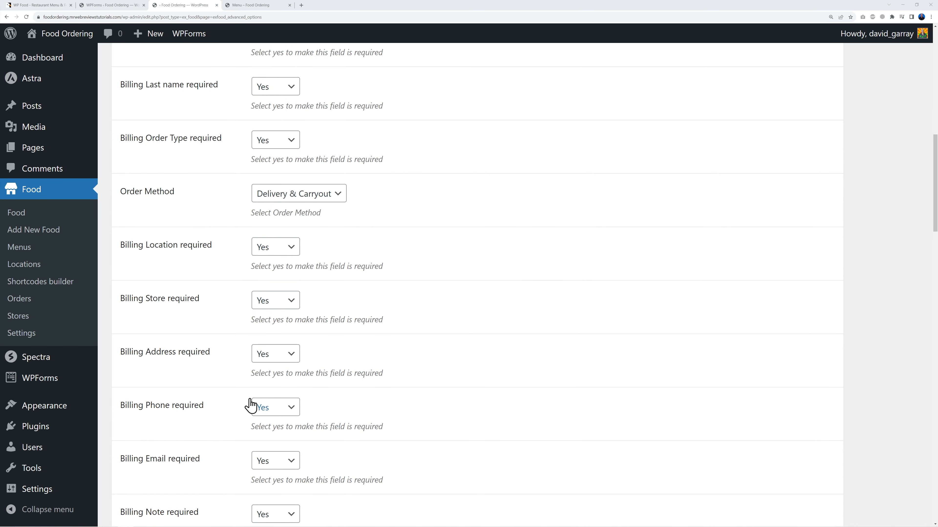
{"action": "scroll", "coordinate": [426, 380], "scroll_direction": "down", "scroll_amount": 1}
{"action": "scroll", "coordinate": [483, 373], "scroll_direction": "down", "scroll_amount": 1}
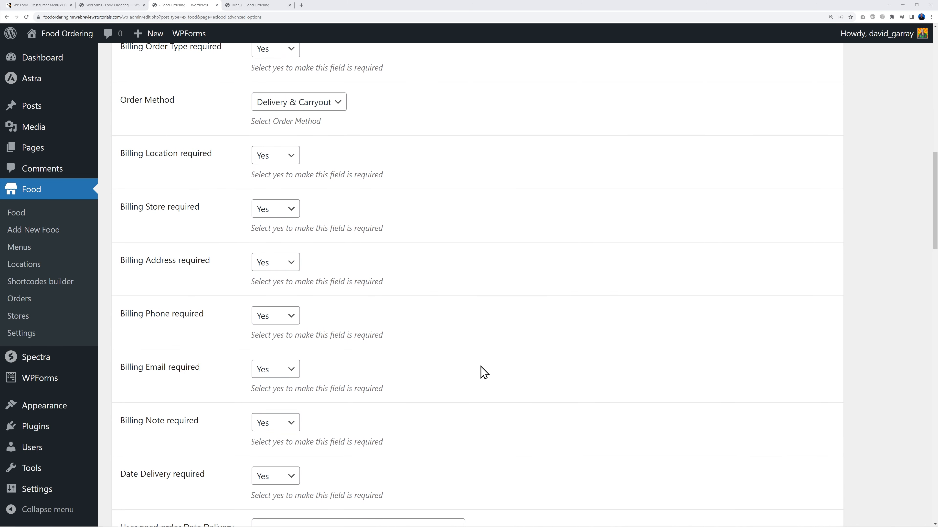
{"action": "scroll", "coordinate": [482, 373], "scroll_direction": "down", "scroll_amount": 3}
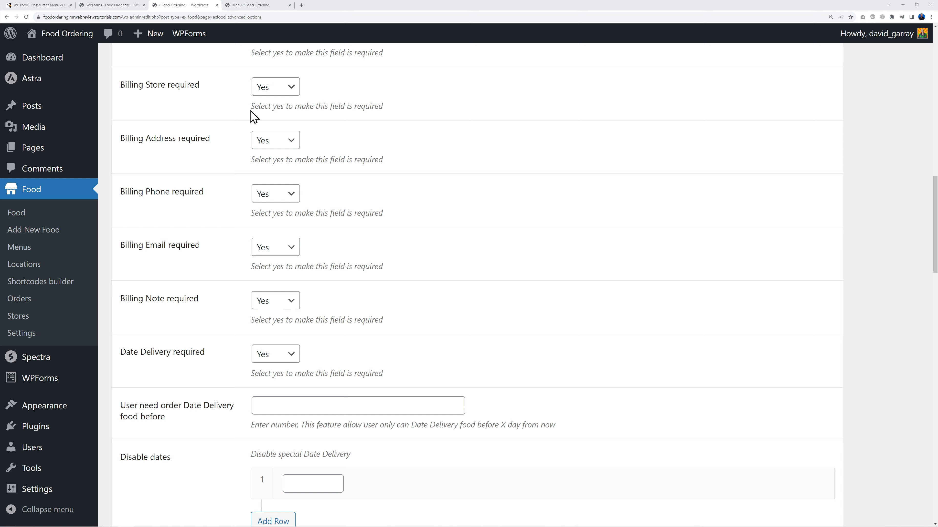
{"action": "scroll", "coordinate": [587, 364], "scroll_direction": "down", "scroll_amount": 1}
{"action": "scroll", "coordinate": [602, 357], "scroll_direction": "down", "scroll_amount": 4}
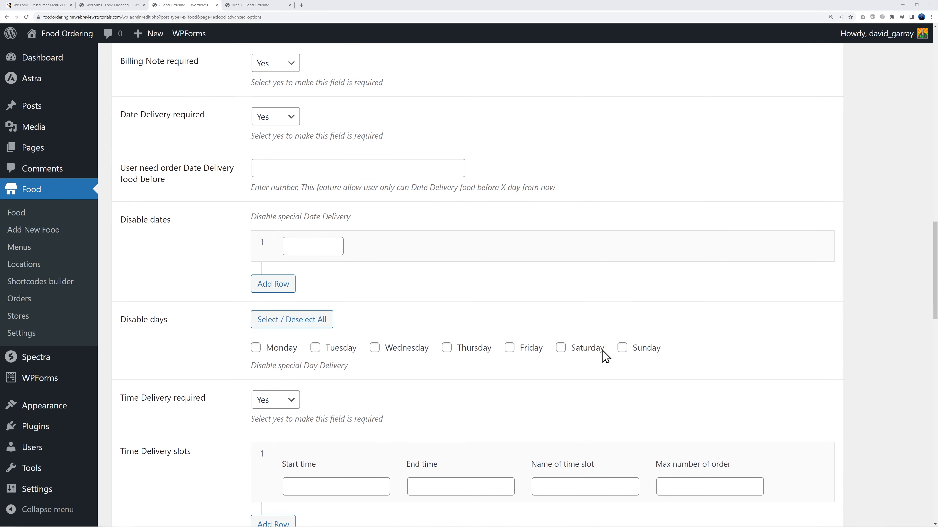
{"action": "scroll", "coordinate": [609, 318], "scroll_direction": "down", "scroll_amount": 1}
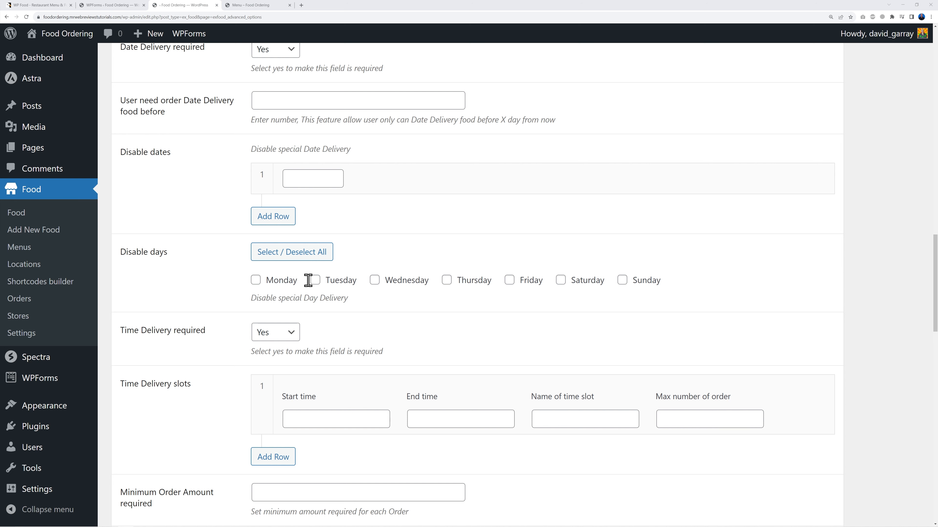
Step: Disable deliveries on Mondays and keep Time Delivery required set to Yes
{"action": "left_click", "coordinate": [255, 281]}
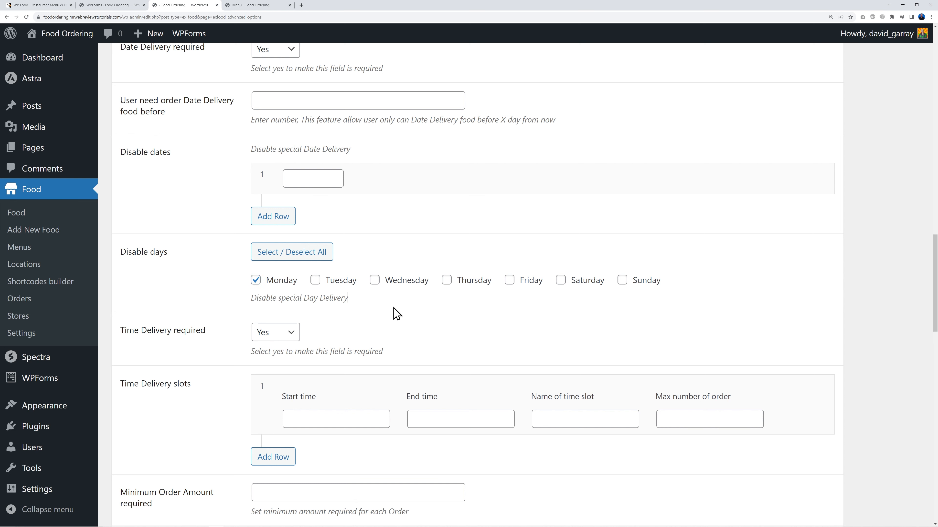
{"action": "scroll", "coordinate": [795, 314], "scroll_direction": "down", "scroll_amount": 3}
{"action": "scroll", "coordinate": [795, 314], "scroll_direction": "down", "scroll_amount": 1}
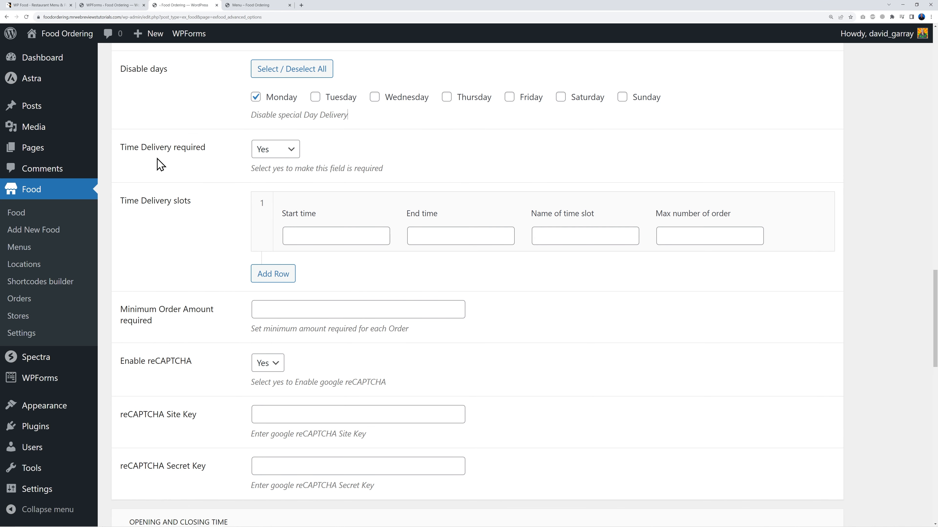
{"action": "left_click", "coordinate": [288, 155]}
{"action": "left_click", "coordinate": [288, 152]}
{"action": "left_click", "coordinate": [293, 158]}
{"action": "left_click", "coordinate": [284, 174]}
{"action": "left_click", "coordinate": [295, 155]}
{"action": "left_click", "coordinate": [291, 165]}
{"action": "left_click", "coordinate": [403, 160]}
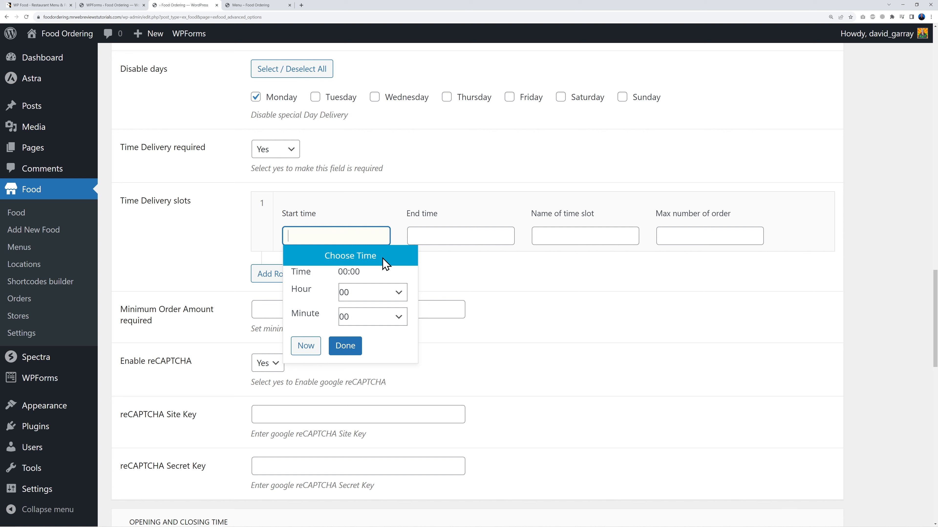
Step: Create the first delivery slot 'Lunch' running from 11:30 to 14:00
{"action": "left_click", "coordinate": [391, 294]}
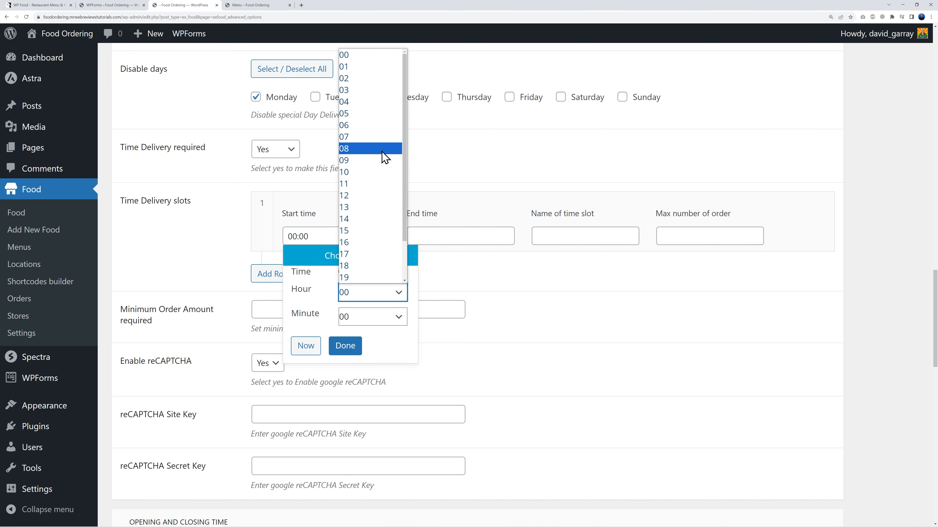
{"action": "left_click", "coordinate": [365, 183]}
{"action": "left_click", "coordinate": [397, 320]}
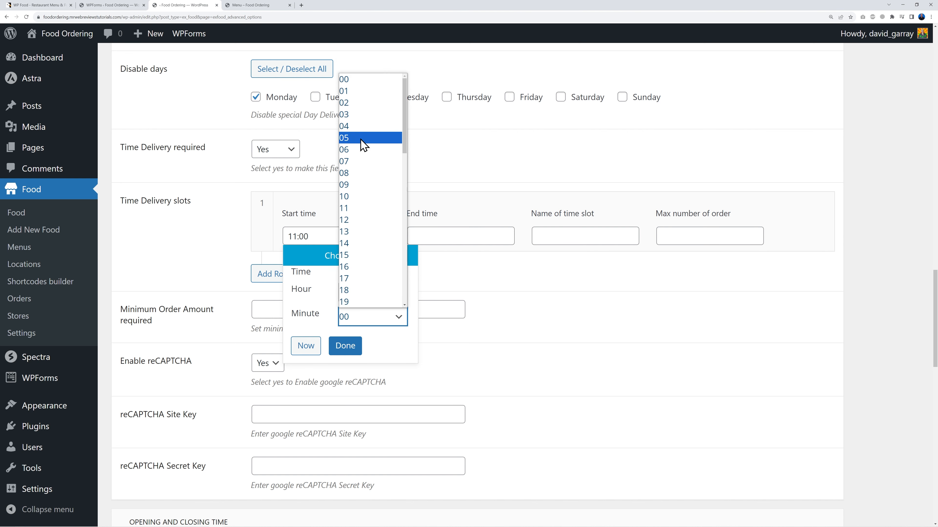
{"action": "scroll", "coordinate": [369, 230], "scroll_direction": "down", "scroll_amount": 7}
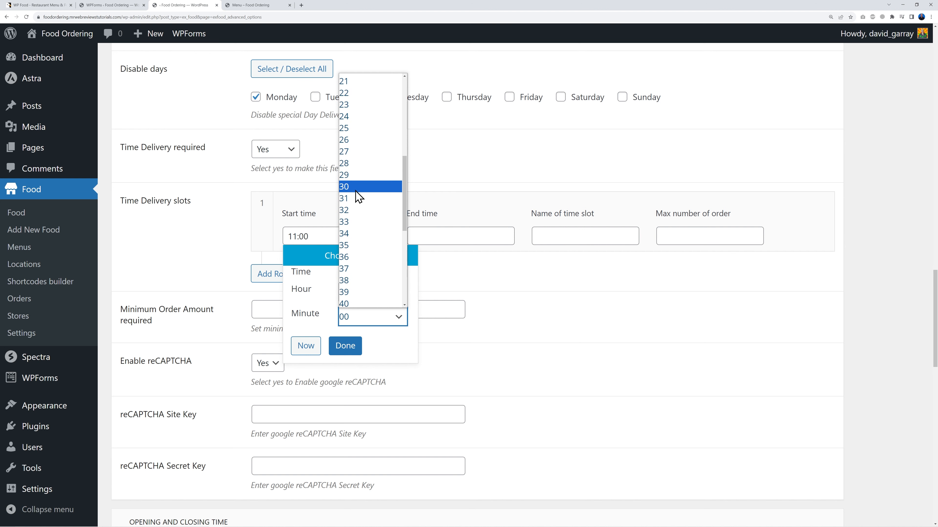
{"action": "left_click", "coordinate": [356, 187]}
{"action": "left_click", "coordinate": [353, 346]}
{"action": "left_click", "coordinate": [445, 238]}
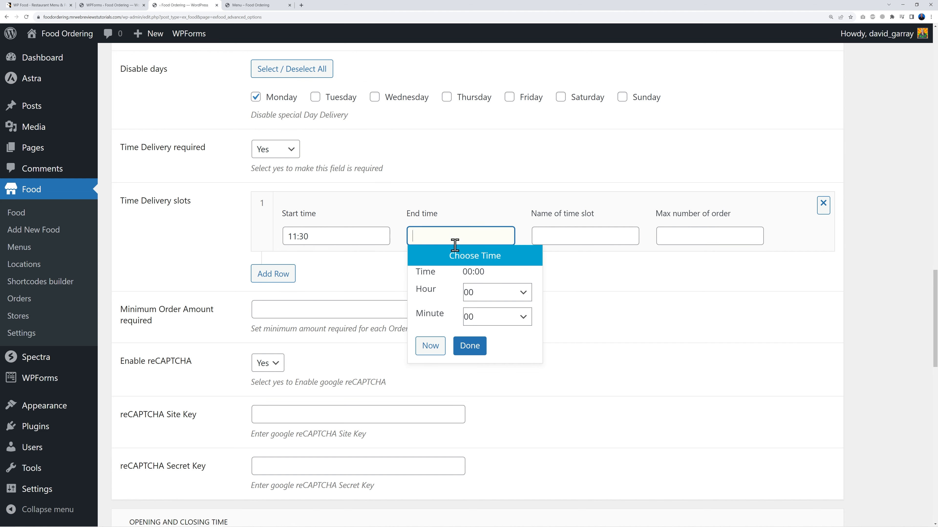
{"action": "left_click", "coordinate": [510, 292]}
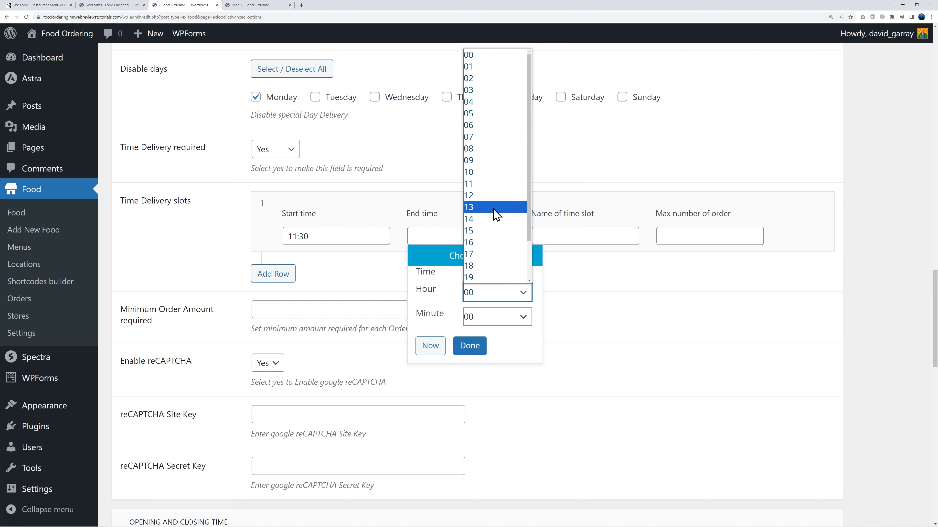
{"action": "left_click", "coordinate": [491, 219]}
{"action": "left_click", "coordinate": [476, 352]}
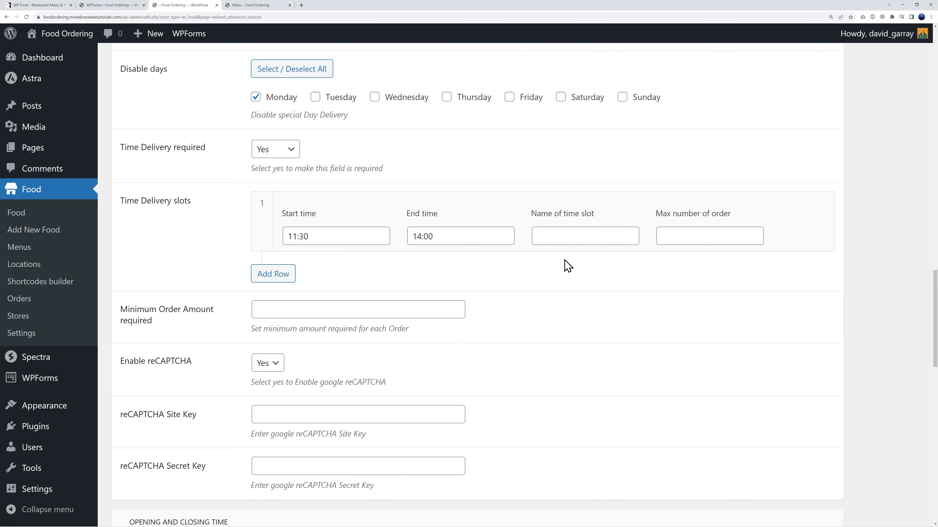
{"action": "left_click", "coordinate": [571, 235]}
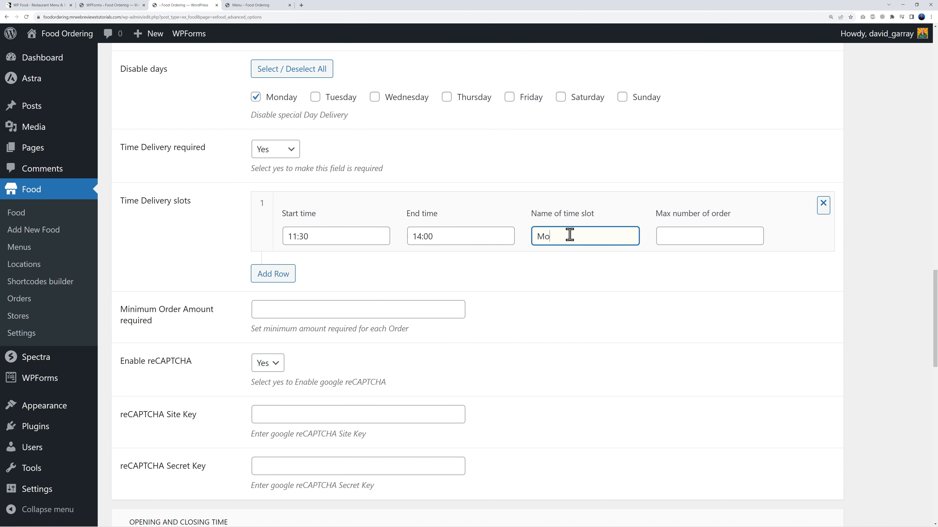
{"action": "type", "text": "Lunch"}
Step: Add a second delivery slot running from 17:00 to 23:30
{"action": "left_click", "coordinate": [279, 277]}
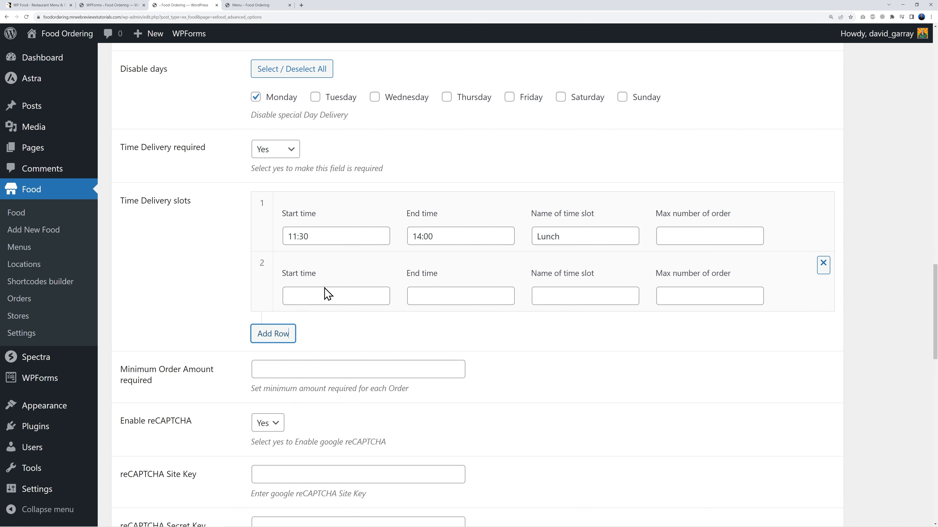
{"action": "left_click", "coordinate": [327, 295]}
{"action": "left_click", "coordinate": [384, 355]}
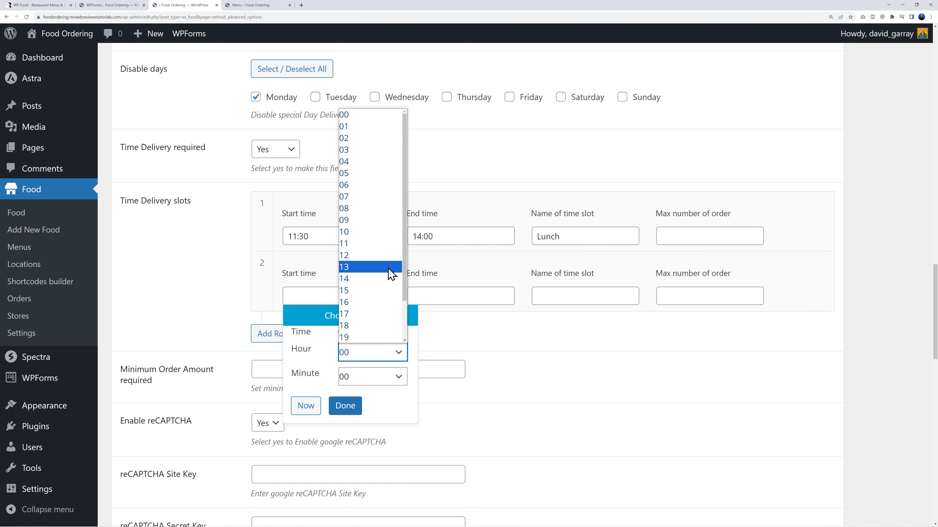
{"action": "scroll", "coordinate": [384, 274], "scroll_direction": "down", "scroll_amount": 1}
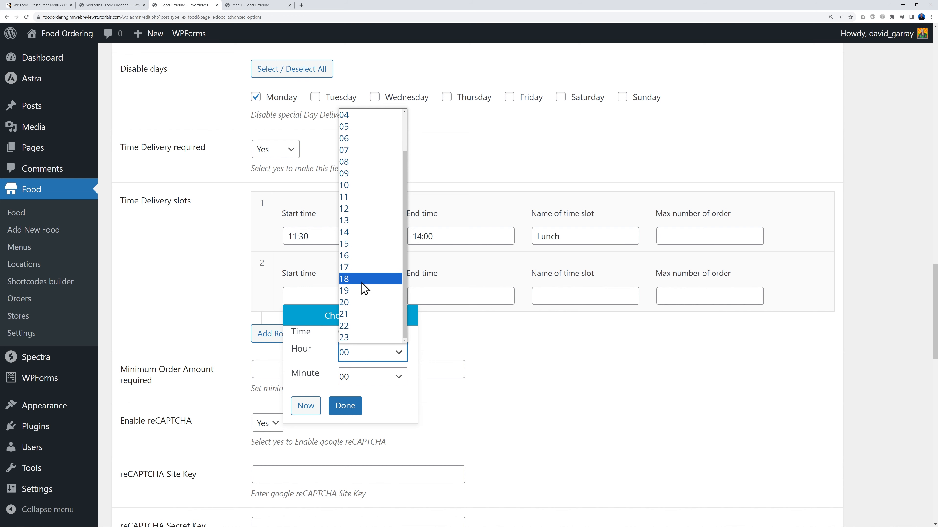
{"action": "left_click", "coordinate": [363, 267]}
{"action": "left_click", "coordinate": [345, 407]}
{"action": "left_click", "coordinate": [439, 297]}
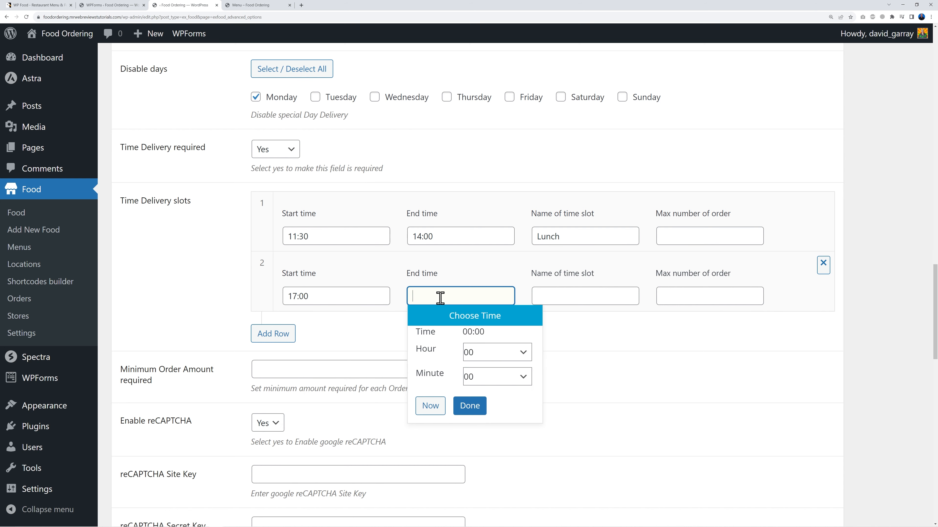
{"action": "left_click", "coordinate": [522, 357]}
{"action": "scroll", "coordinate": [493, 274], "scroll_direction": "down", "scroll_amount": 1}
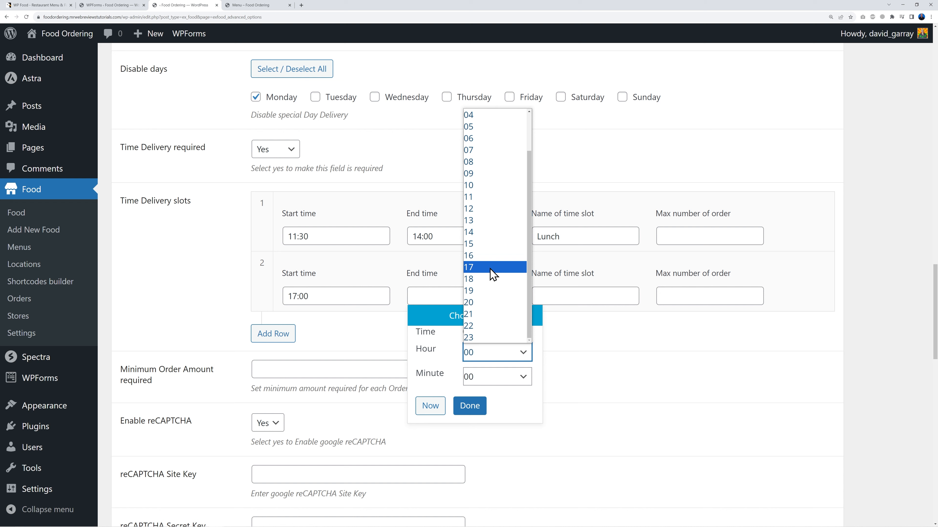
{"action": "left_click", "coordinate": [488, 338]}
{"action": "left_click", "coordinate": [503, 378]}
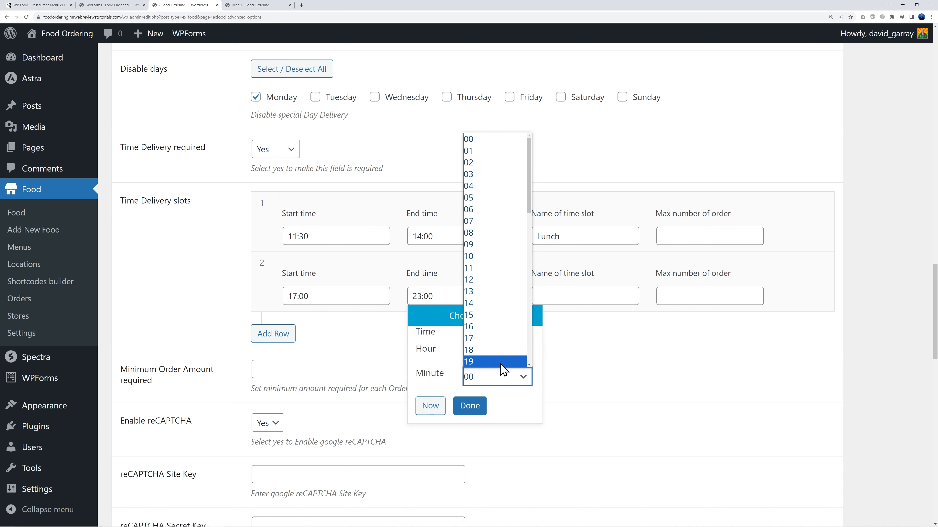
{"action": "scroll", "coordinate": [499, 285], "scroll_direction": "down", "scroll_amount": 4}
{"action": "left_click", "coordinate": [488, 307]}
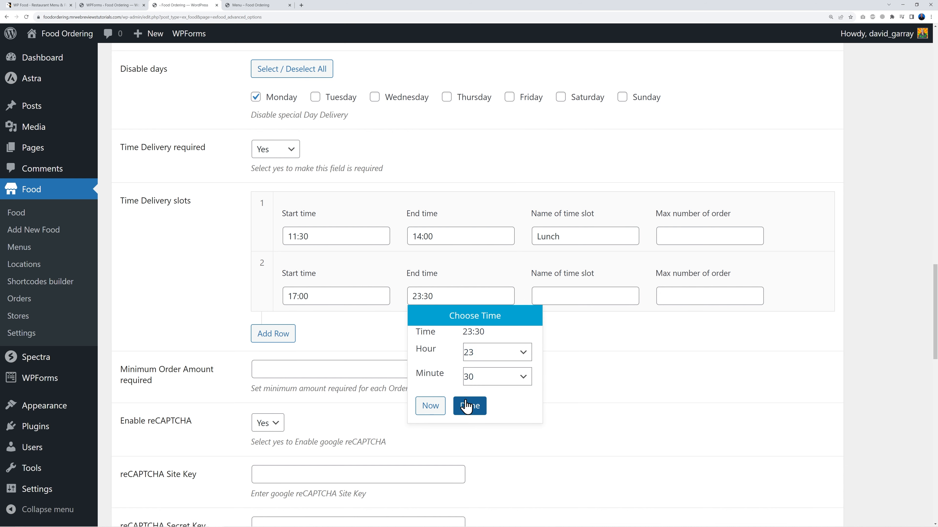
{"action": "left_click", "coordinate": [468, 405]}
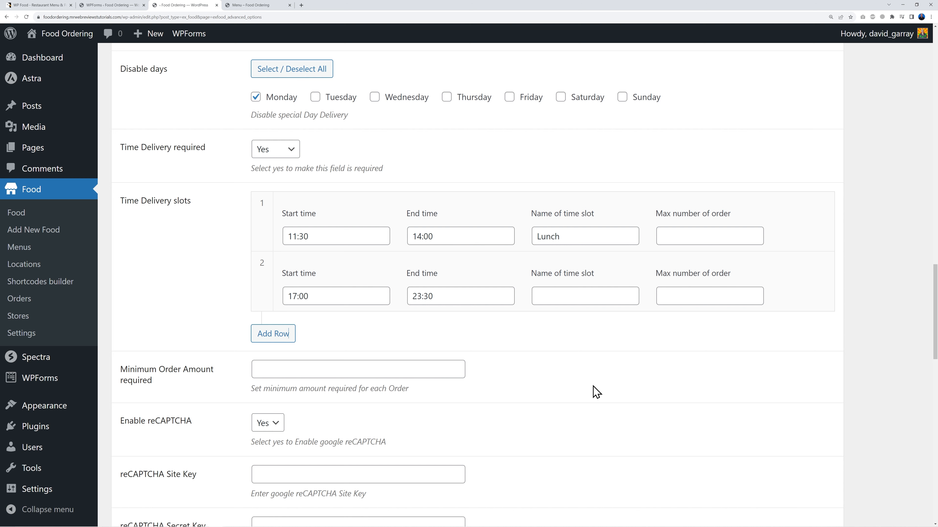
Step: Name the second delivery slot 'Evening'
{"action": "left_click", "coordinate": [559, 296]}
{"action": "type", "text": "Evening"}
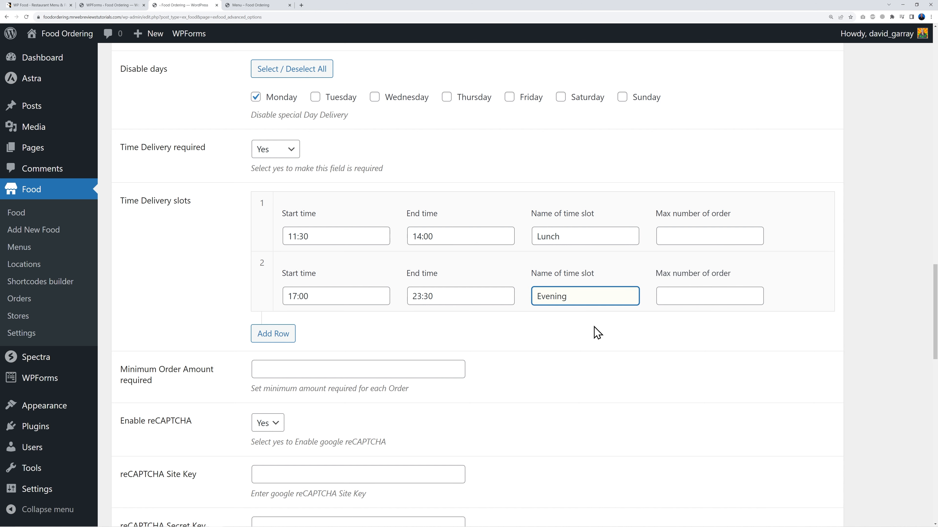
{"action": "left_click", "coordinate": [597, 339]}
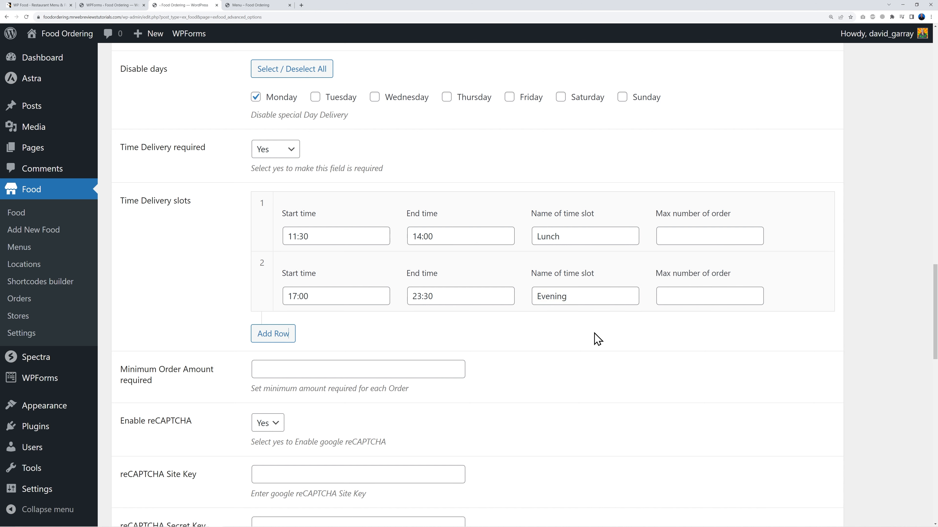
{"action": "scroll", "coordinate": [588, 358], "scroll_direction": "down", "scroll_amount": 4}
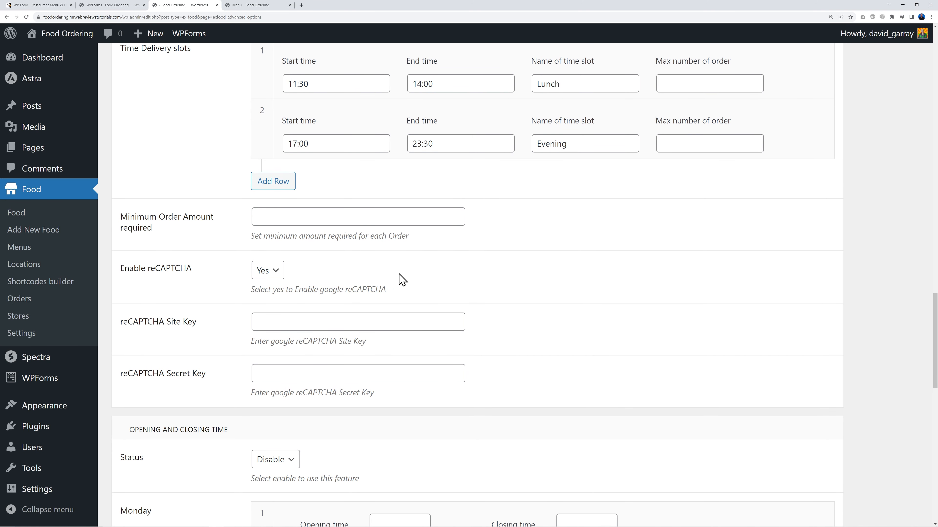
Step: Set the Minimum Order Amount to 20
{"action": "left_click", "coordinate": [351, 221]}
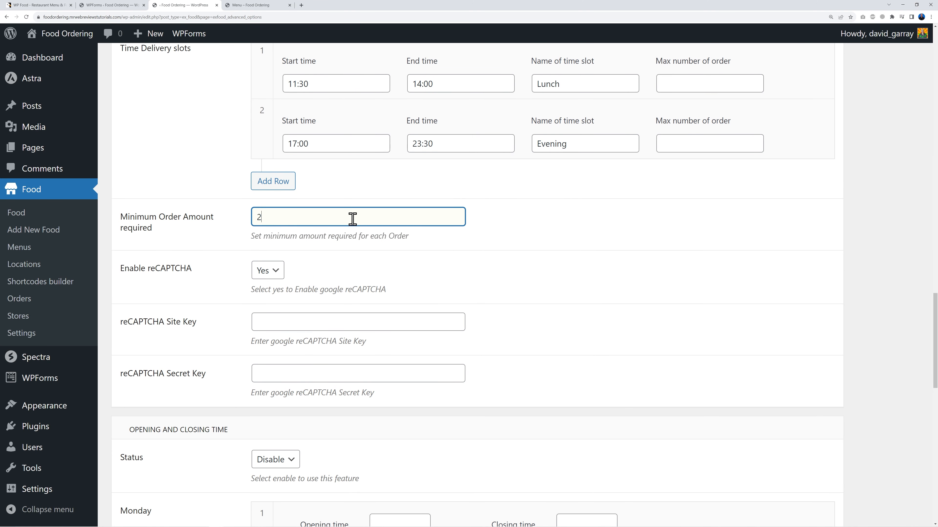
{"action": "left_click", "coordinate": [583, 239]}
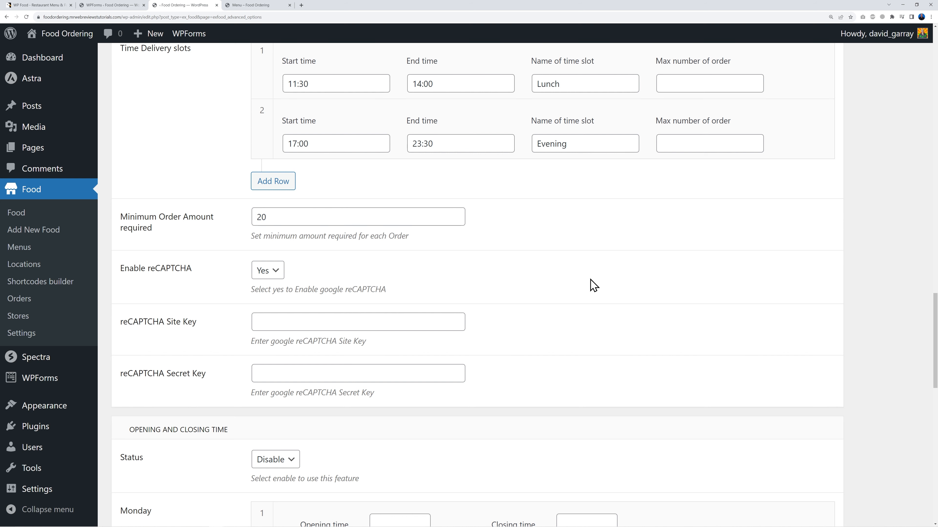
{"action": "scroll", "coordinate": [586, 285], "scroll_direction": "down", "scroll_amount": 9}
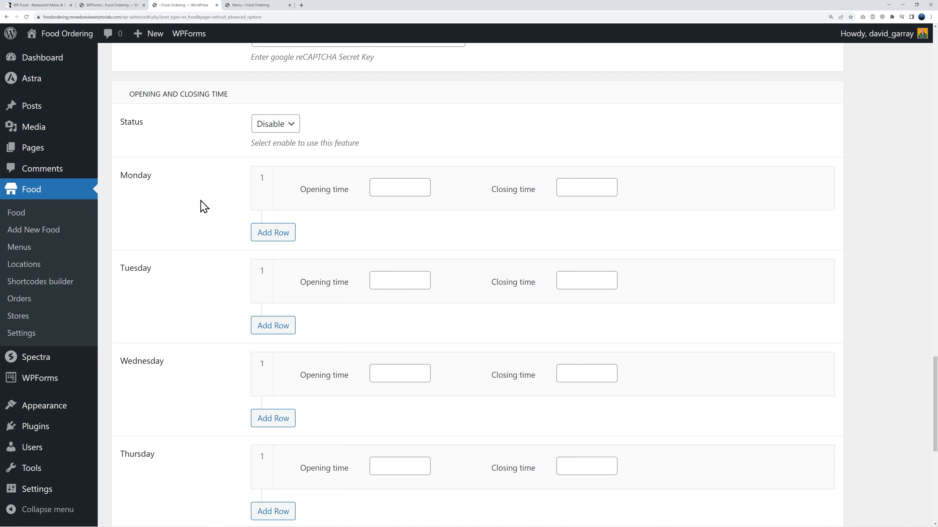
Step: Give Monday through Sunday opening hours 11:30–14:00 and 17:00–23:30, then save
{"action": "left_click", "coordinate": [400, 187]}
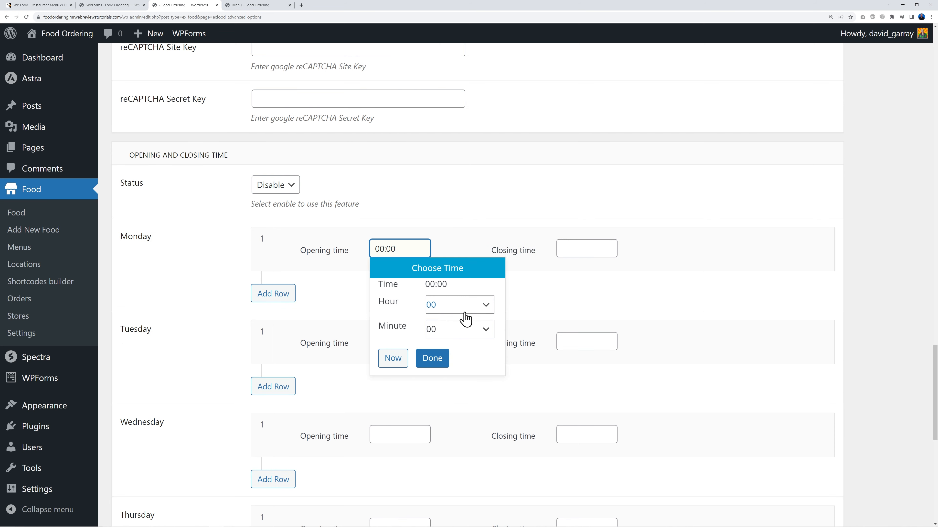
{"action": "scroll", "coordinate": [429, 337], "scroll_direction": "up", "scroll_amount": 4}
{"action": "scroll", "coordinate": [482, 349], "scroll_direction": "up", "scroll_amount": 6}
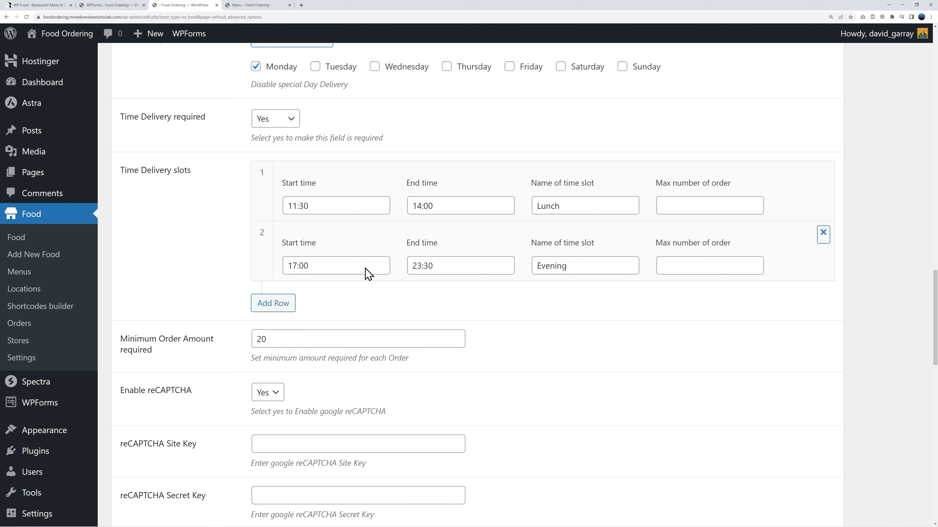
{"action": "scroll", "coordinate": [501, 316], "scroll_direction": "down", "scroll_amount": 8}
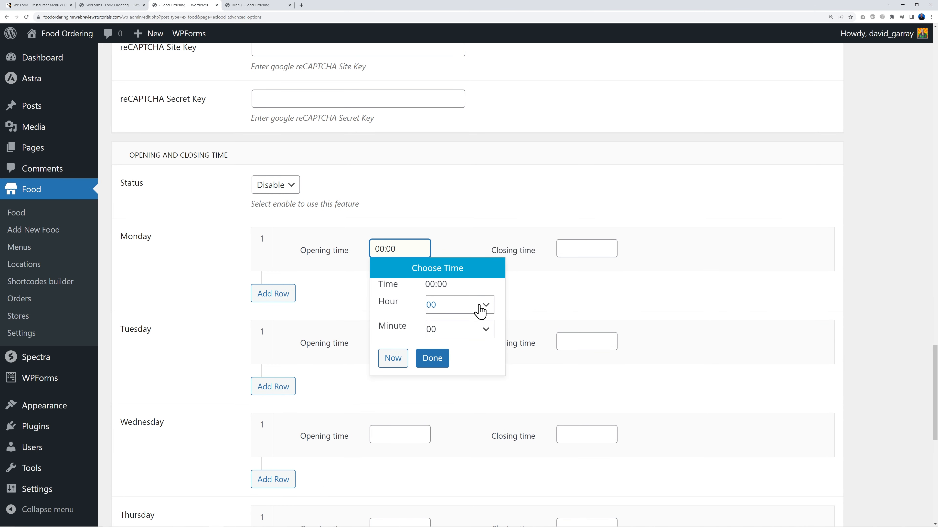
{"action": "left_click", "coordinate": [479, 309]}
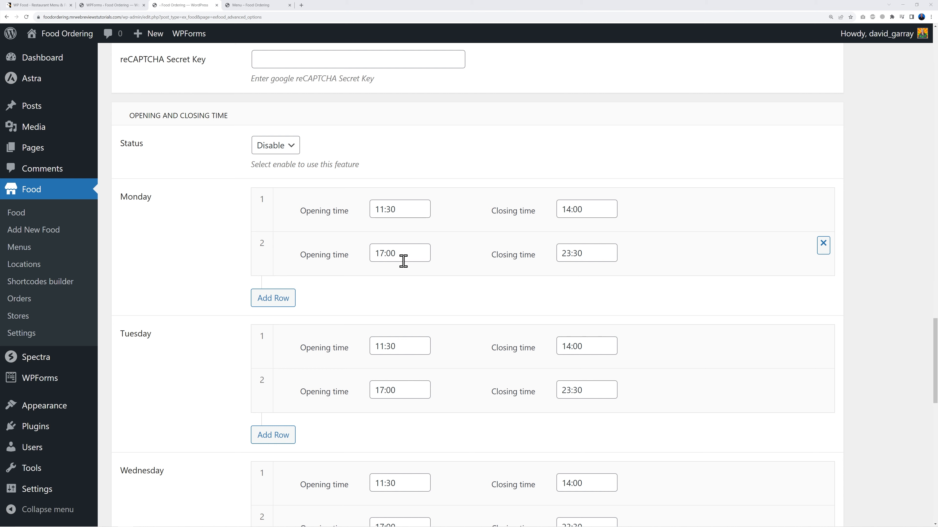
{"action": "scroll", "coordinate": [519, 279], "scroll_direction": "down", "scroll_amount": 8}
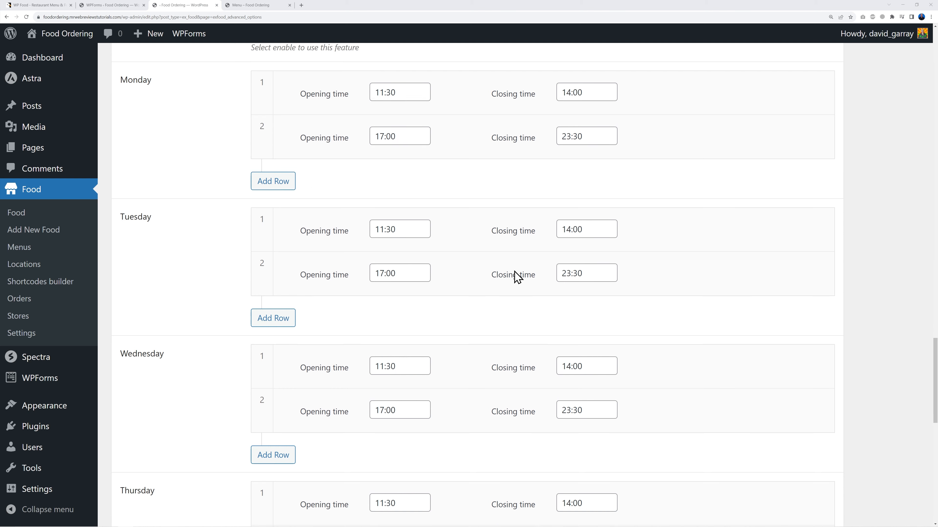
{"action": "scroll", "coordinate": [516, 282], "scroll_direction": "down", "scroll_amount": 7}
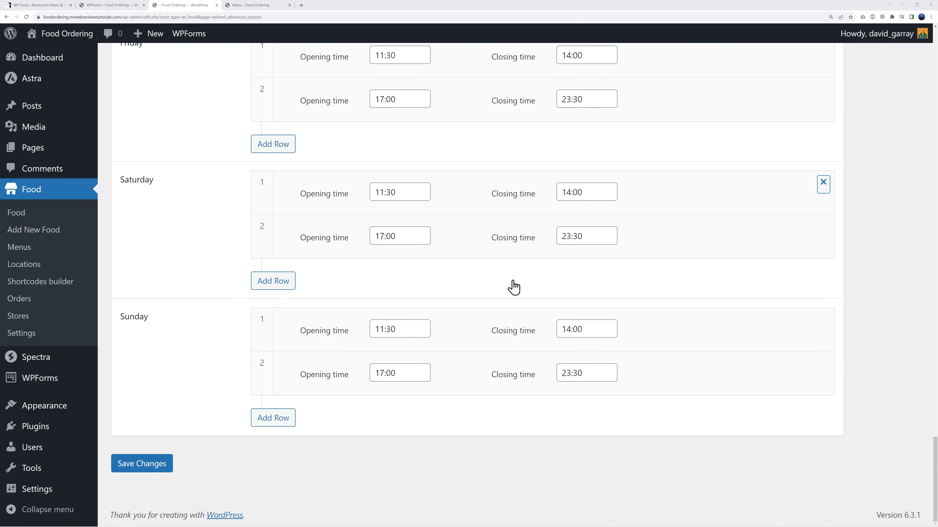
{"action": "left_click", "coordinate": [148, 468]}
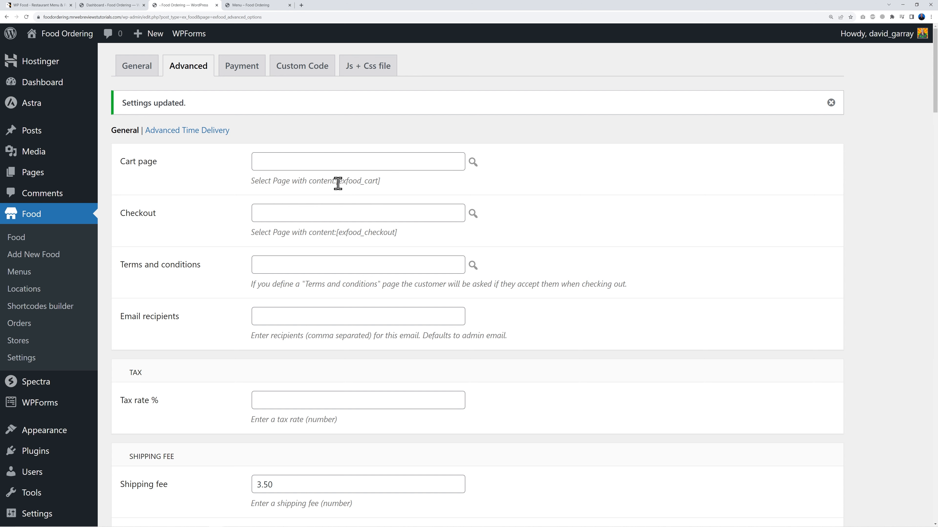
Step: Copy the [exfood_cart] shortcode and start a new page
{"action": "left_click_drag", "start_coordinate": [337, 184], "coordinate": [408, 189]}
{"action": "key", "text": "ctrl+c"}
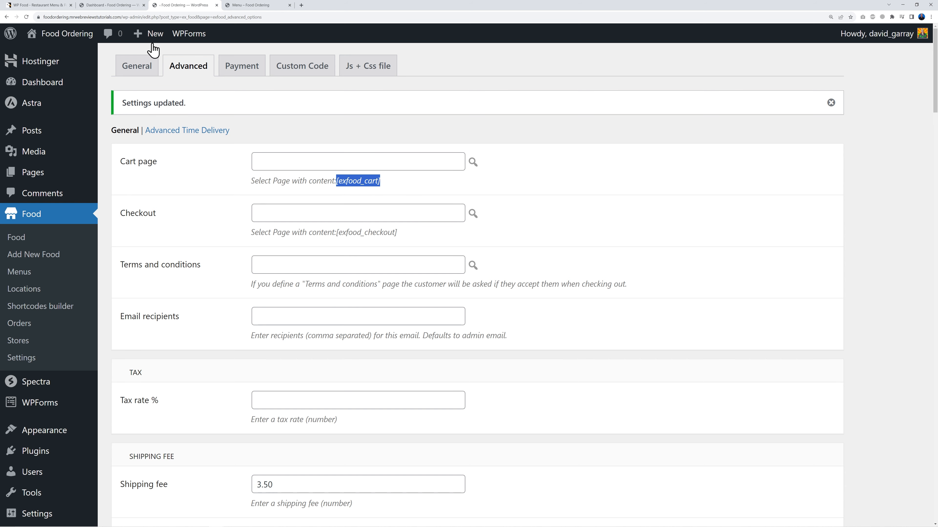
{"action": "left_click", "coordinate": [106, 6]}
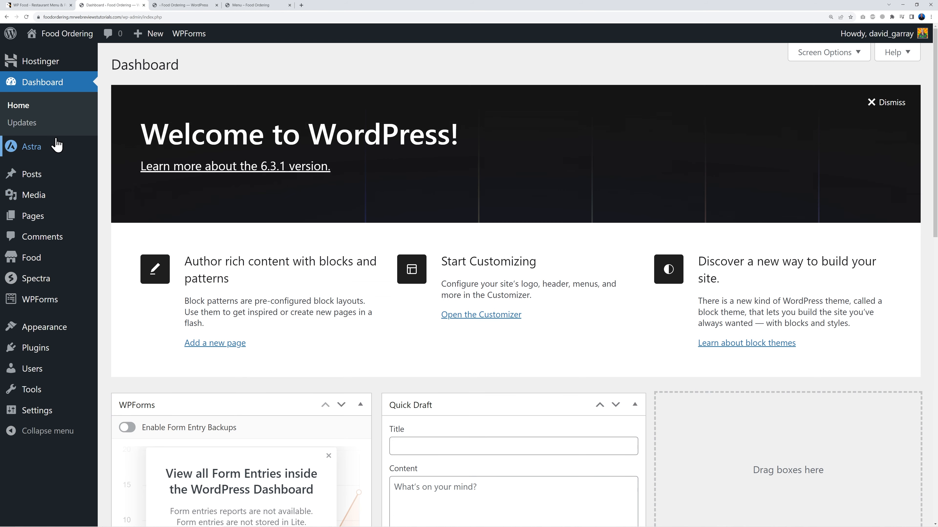
{"action": "left_click", "coordinate": [37, 222]}
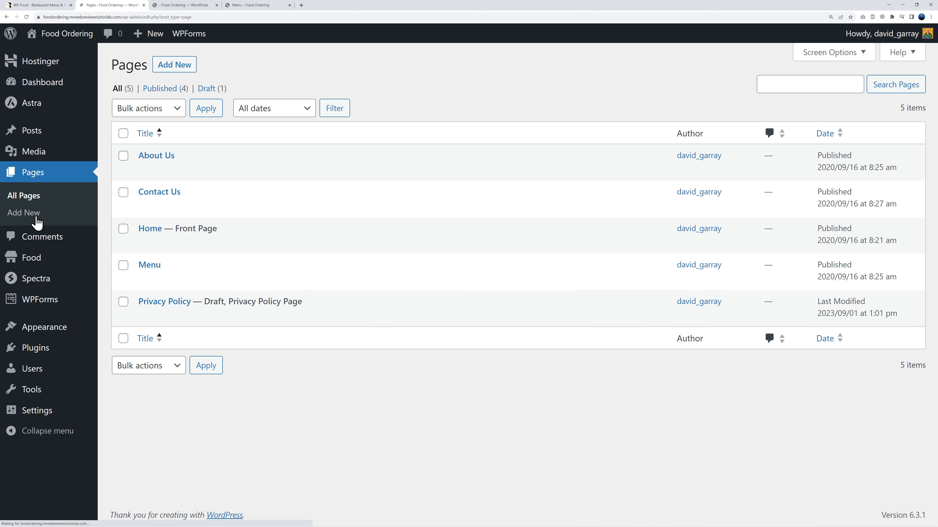
{"action": "left_click", "coordinate": [191, 68]}
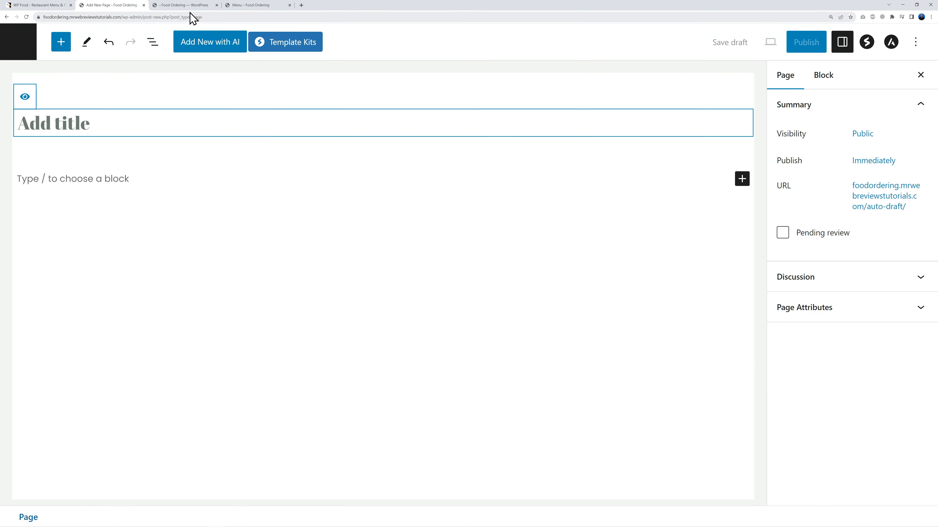
{"action": "left_click", "coordinate": [191, 8]}
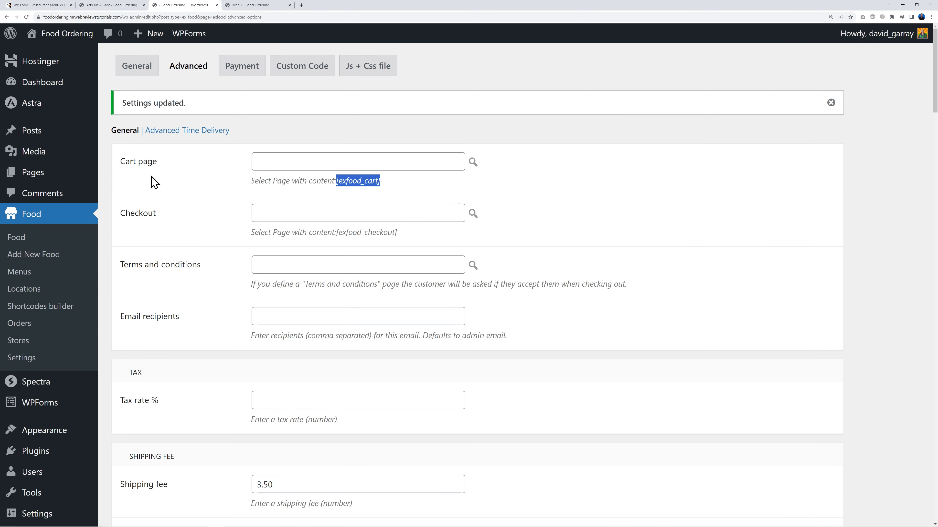
{"action": "left_click", "coordinate": [114, 5]}
Step: Title the page 'Cart Page', paste the shortcode into a Shortcode block, and publish
{"action": "type", "text": "Cart Page"}
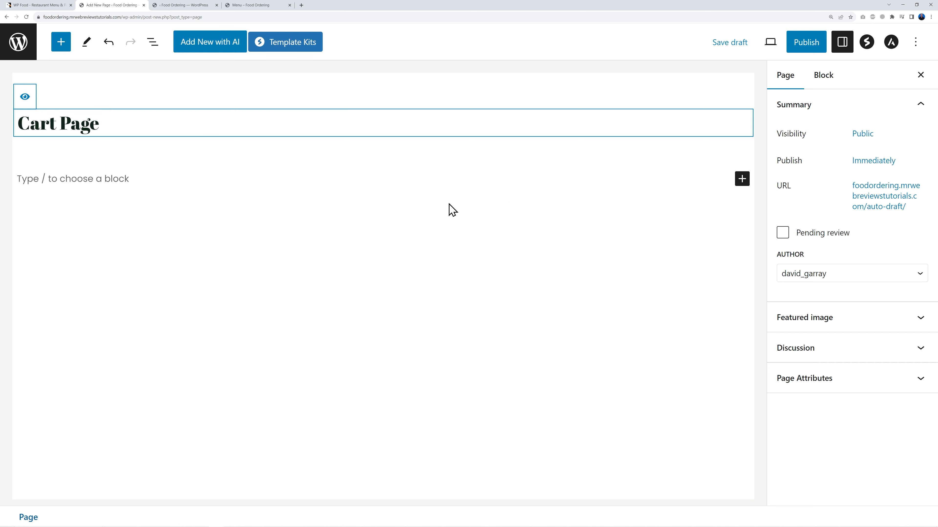
{"action": "left_click", "coordinate": [740, 180]}
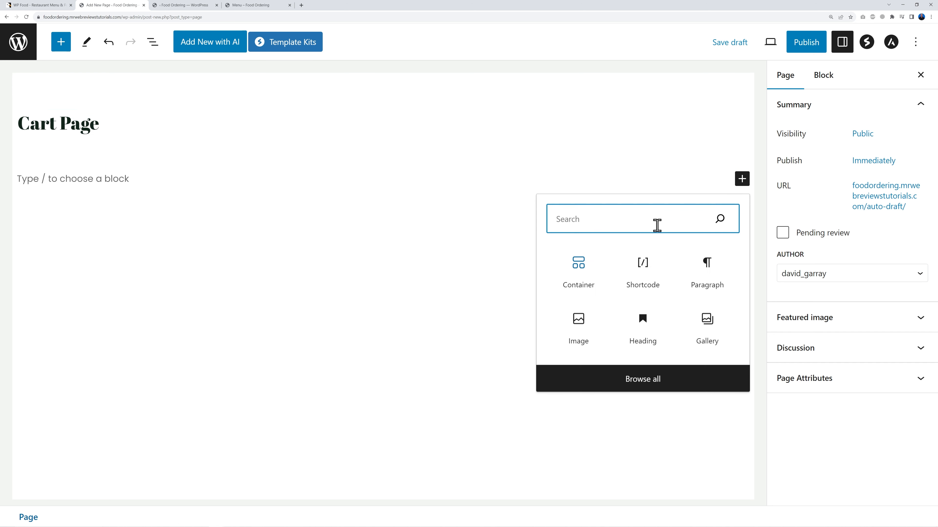
{"action": "left_click", "coordinate": [646, 269]}
{"action": "key", "text": "ctrl+v"}
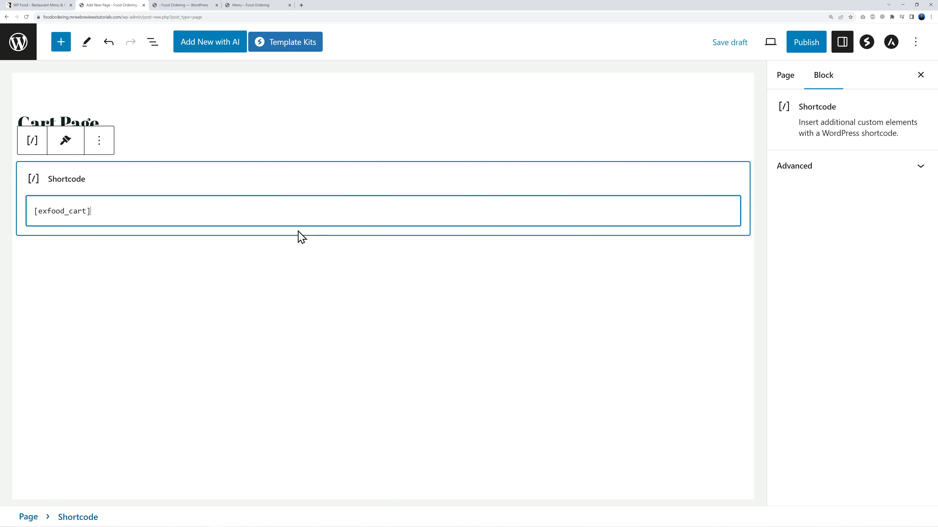
{"action": "left_click", "coordinate": [804, 45]}
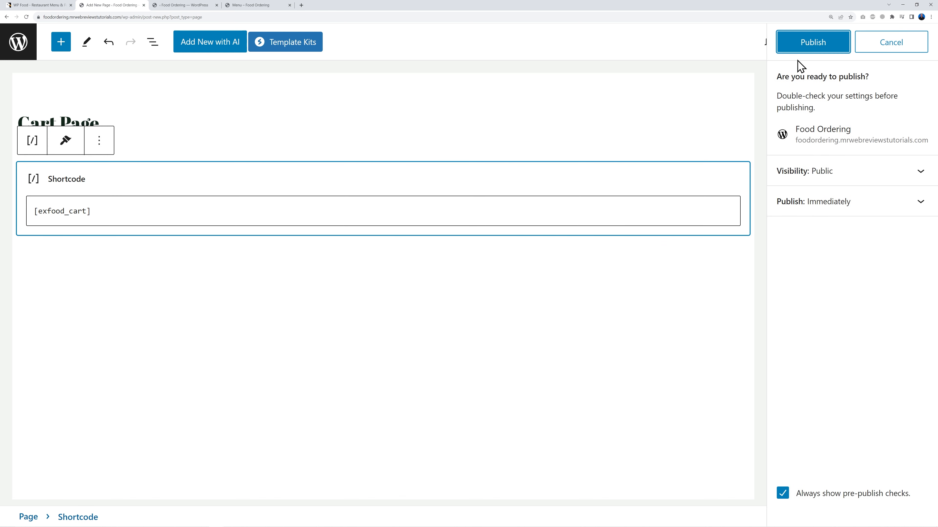
{"action": "left_click", "coordinate": [811, 48]}
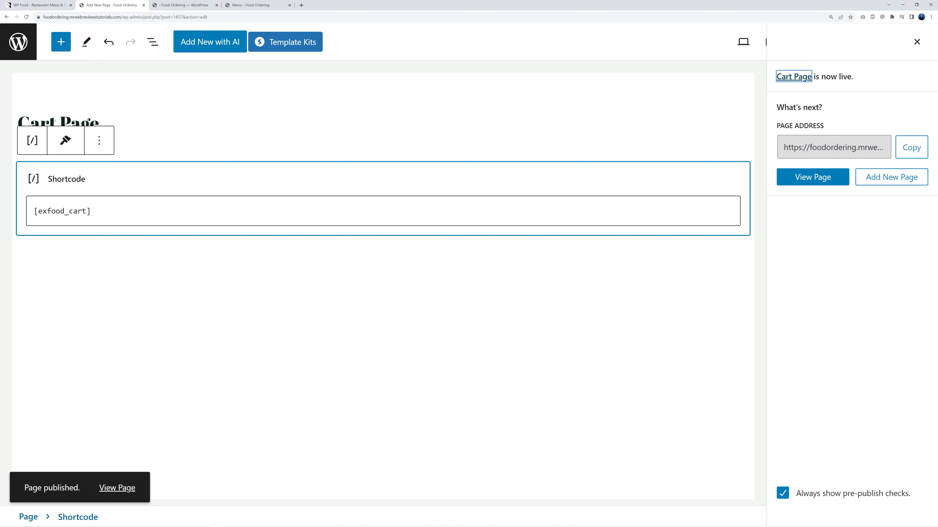
{"action": "left_click", "coordinate": [25, 51]}
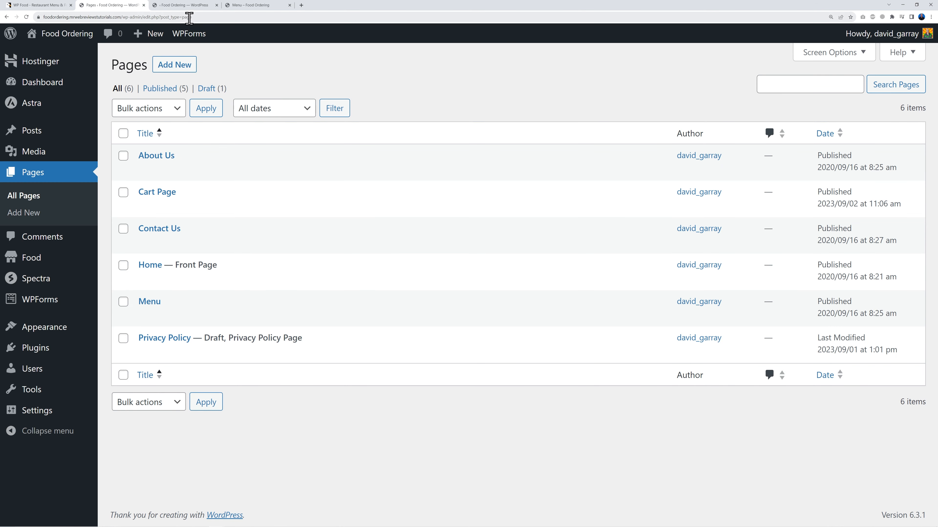
Step: Copy the [exfood_checkout] shortcode from the Food Advanced settings
{"action": "left_click", "coordinate": [190, 7]}
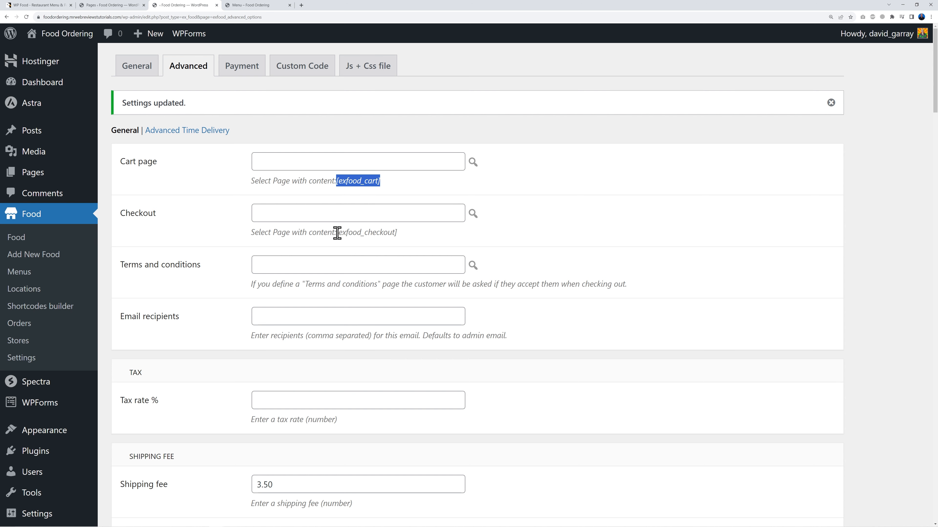
{"action": "left_click_drag", "start_coordinate": [338, 233], "coordinate": [413, 236]}
{"action": "key", "text": "ctrl+c"}
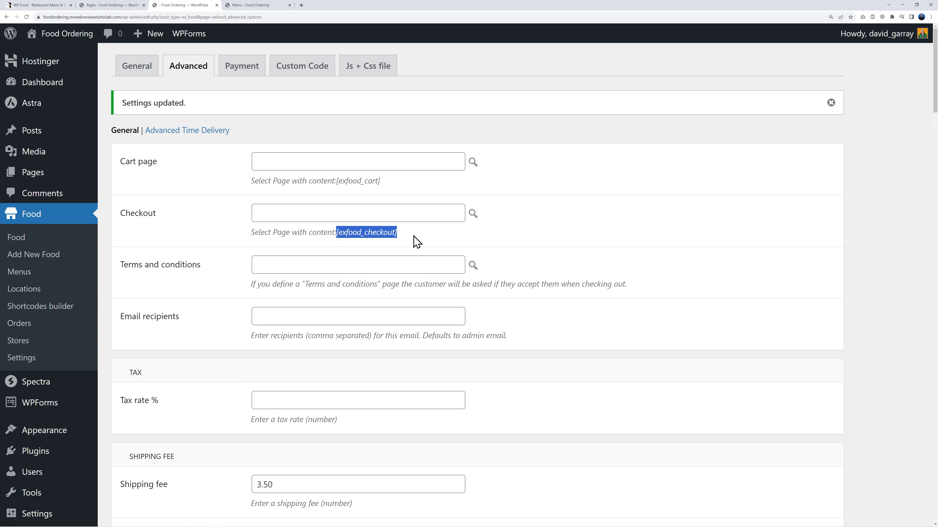
{"action": "left_click", "coordinate": [109, 5]}
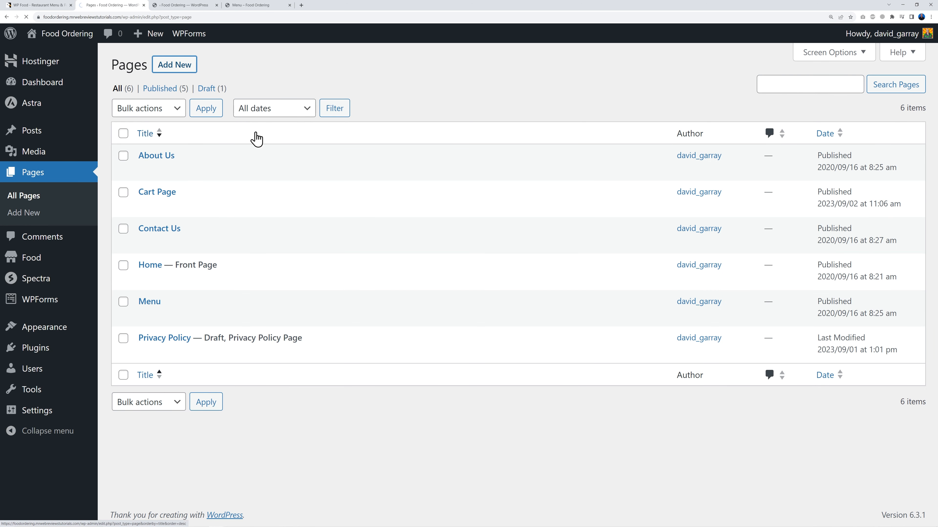
Step: Publish a new 'Checkout Page' with the shortcode in a Shortcode block
{"action": "type", "text": "C"}
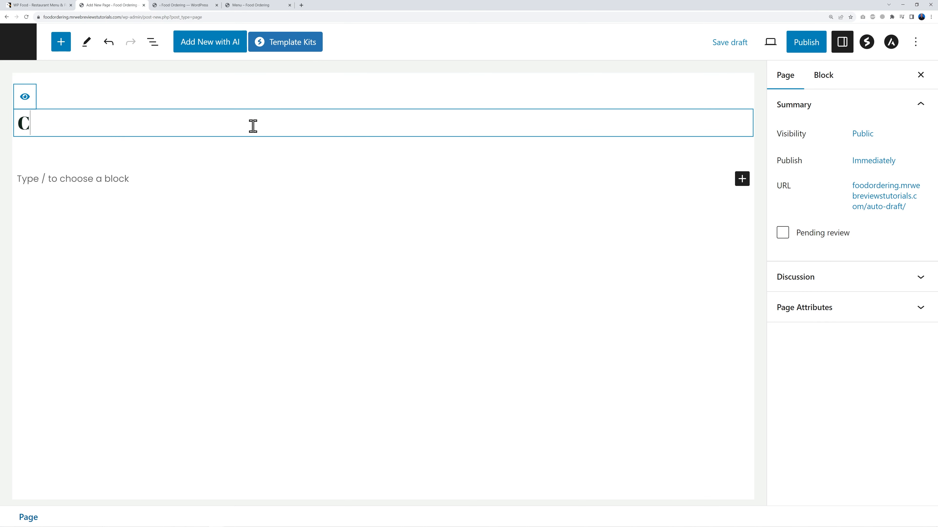
{"action": "type", "text": "heckout Page"}
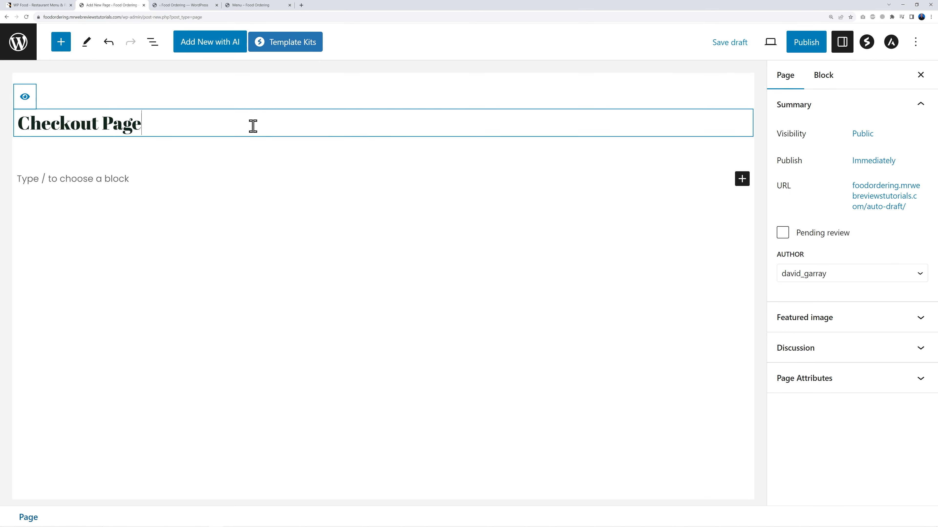
{"action": "left_click", "coordinate": [741, 179]}
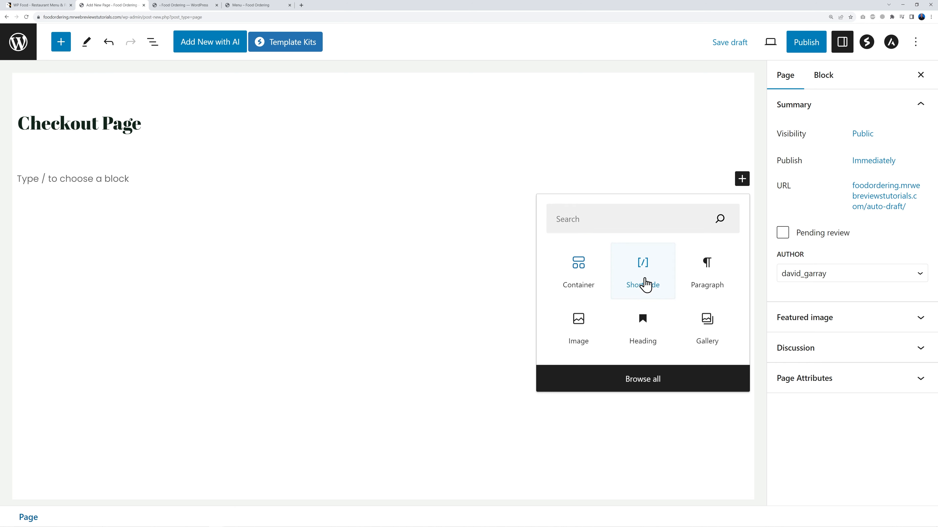
{"action": "left_click", "coordinate": [645, 285]}
{"action": "key", "text": "ctrl+v"}
{"action": "left_click", "coordinate": [806, 43]}
{"action": "left_click", "coordinate": [811, 47]}
{"action": "left_click", "coordinate": [20, 52]}
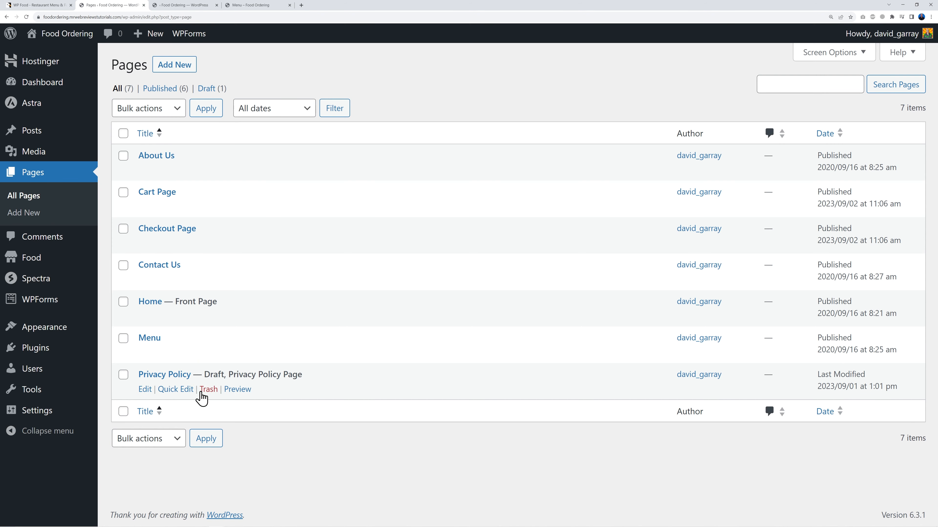
{"action": "left_click", "coordinate": [186, 5]}
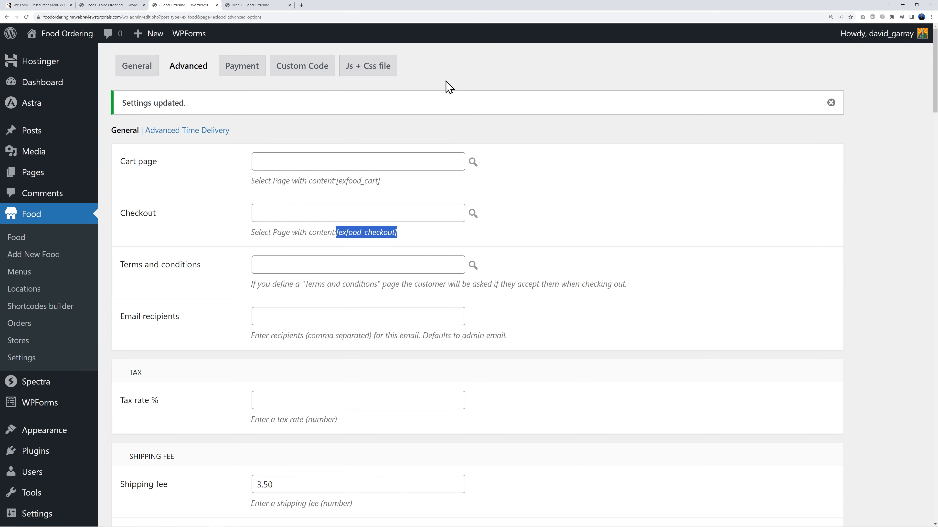
Step: Select 'Cart Page' as the cart page and 'Checkout Page' as the checkout page
{"action": "left_click", "coordinate": [363, 187]}
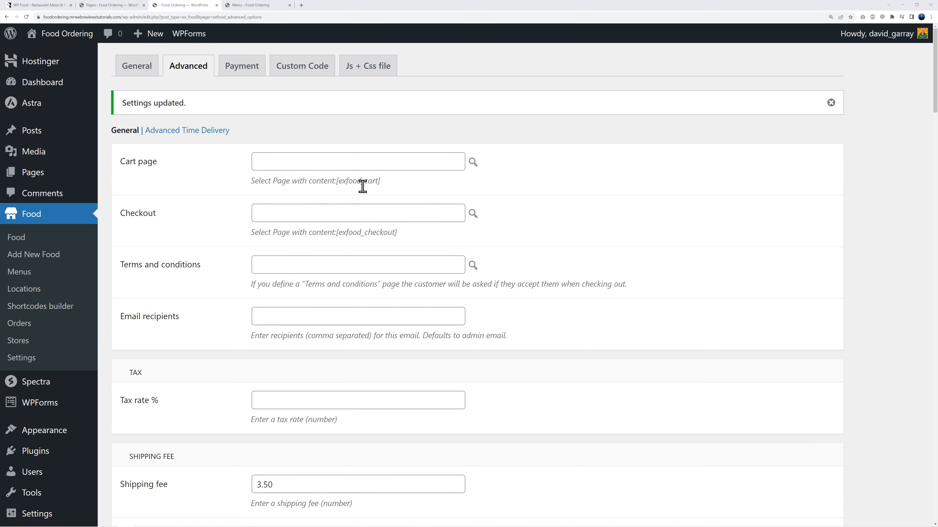
{"action": "left_click", "coordinate": [473, 163]}
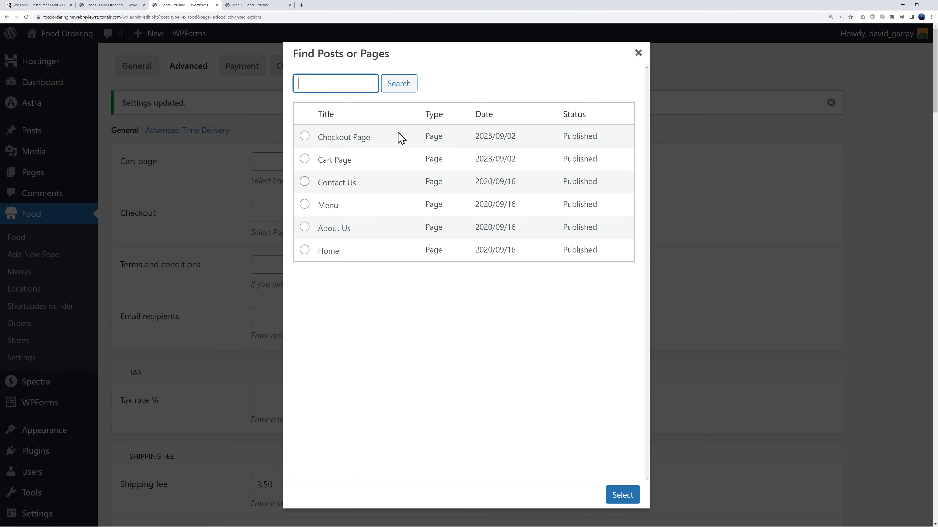
{"action": "left_click", "coordinate": [305, 160]}
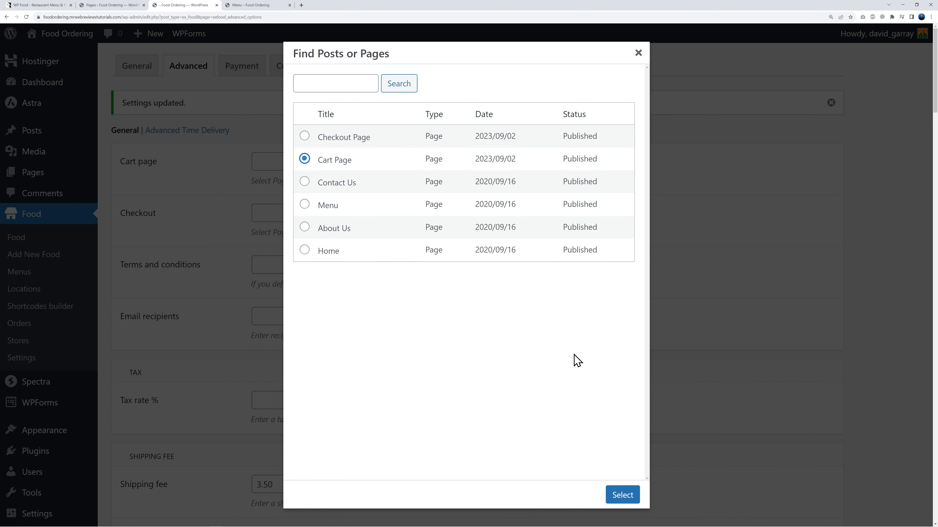
{"action": "left_click", "coordinate": [621, 495]}
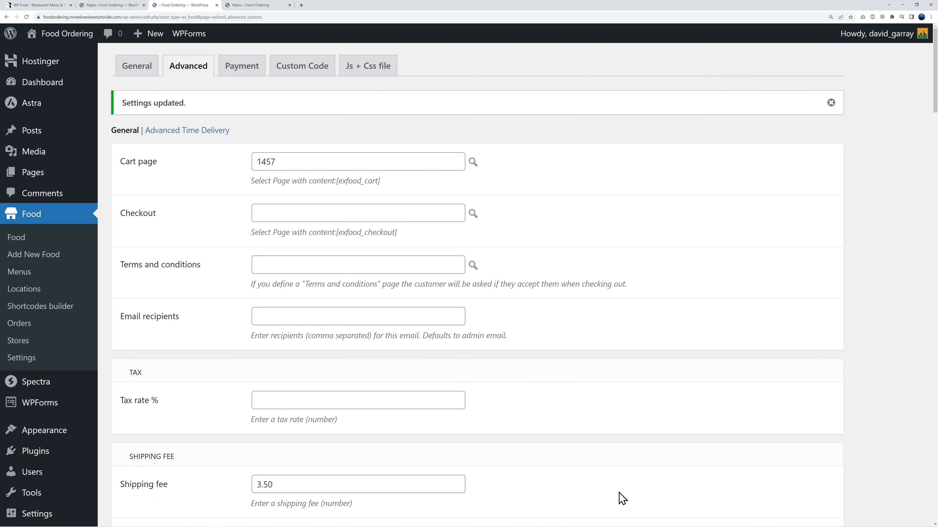
{"action": "left_click", "coordinate": [473, 214]}
{"action": "left_click", "coordinate": [305, 136]}
{"action": "left_click", "coordinate": [621, 496]}
Step: Enter the order e-mail recipient address and save the Advanced settings
{"action": "left_click", "coordinate": [366, 315]}
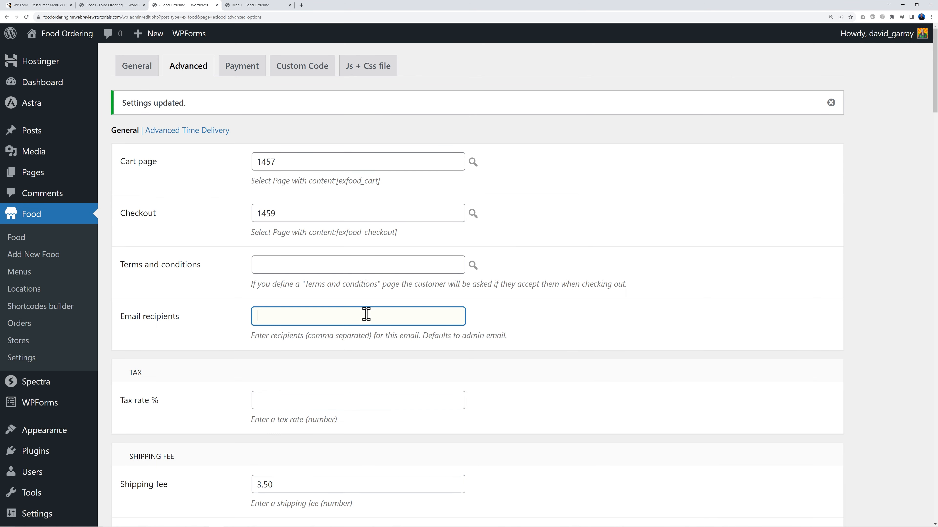
{"action": "left_click", "coordinate": [555, 322]}
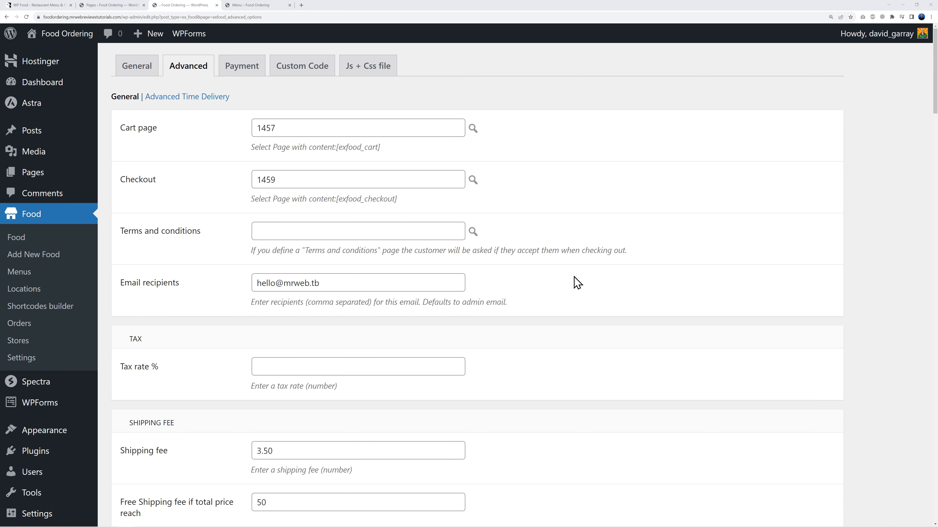
{"action": "scroll", "coordinate": [592, 277], "scroll_direction": "down", "scroll_amount": 15}
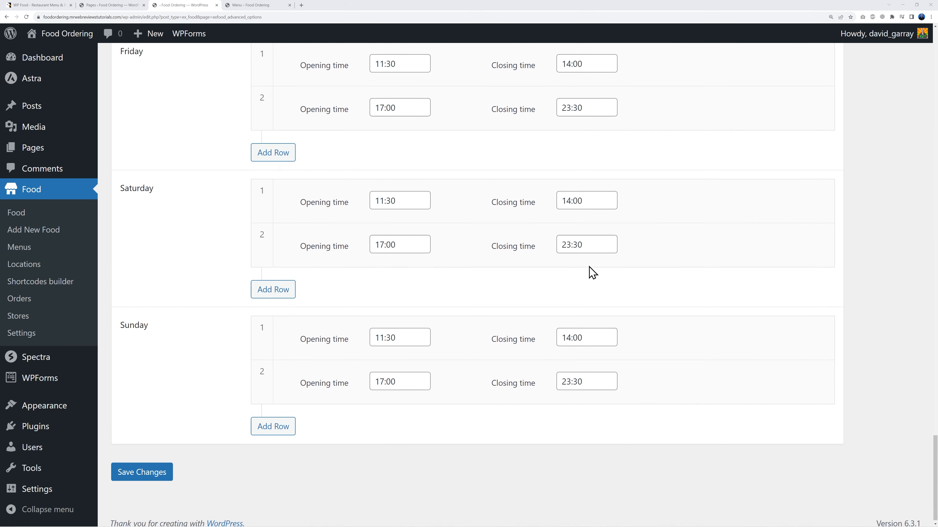
{"action": "left_click", "coordinate": [172, 466]}
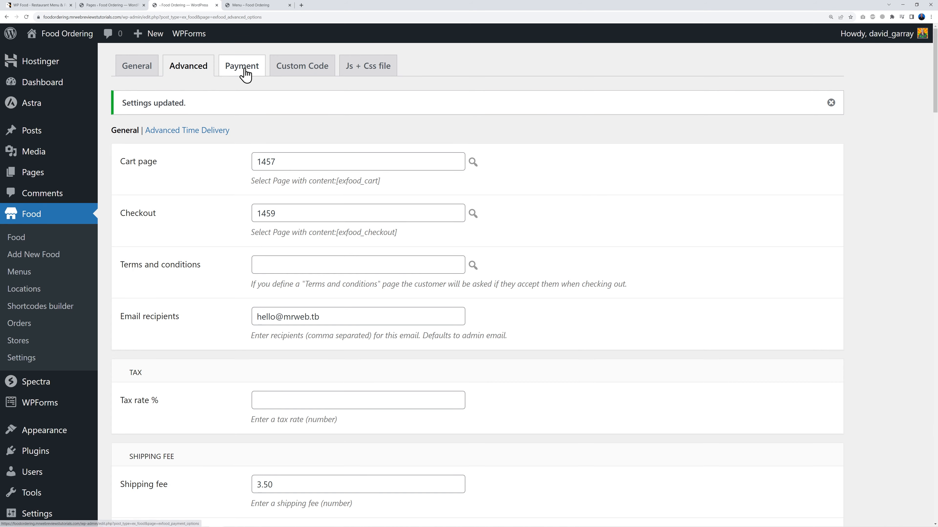
{"action": "left_click", "coordinate": [243, 72]}
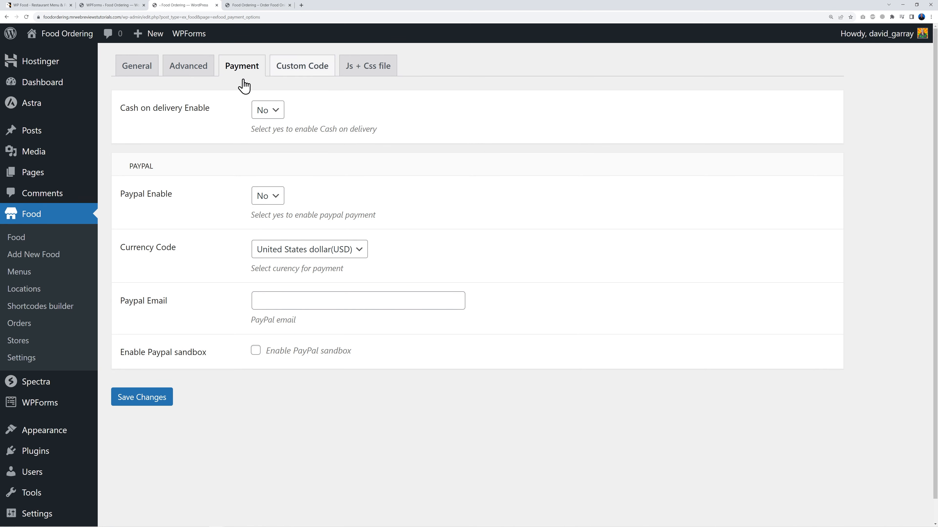
Step: Enable cash on delivery and PayPal payments, keeping US dollars as the currency
{"action": "left_click", "coordinate": [264, 118]}
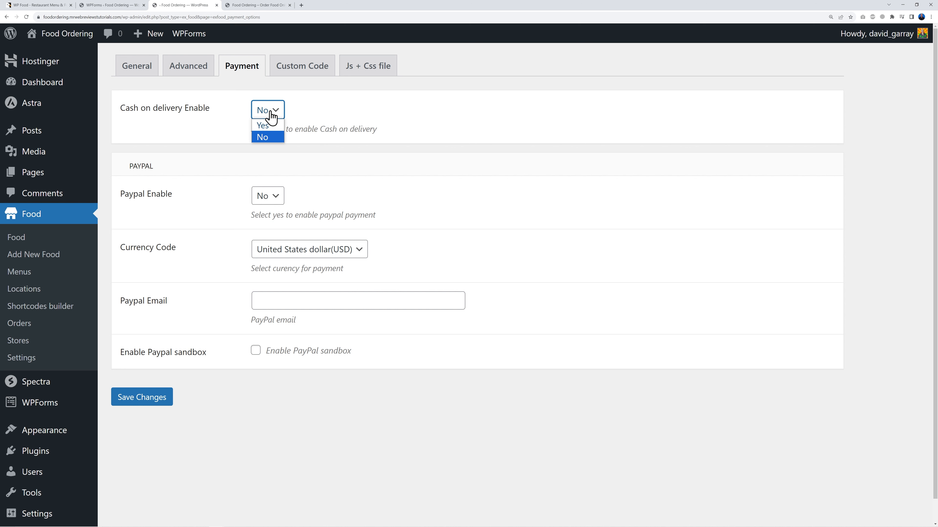
{"action": "left_click", "coordinate": [277, 125]}
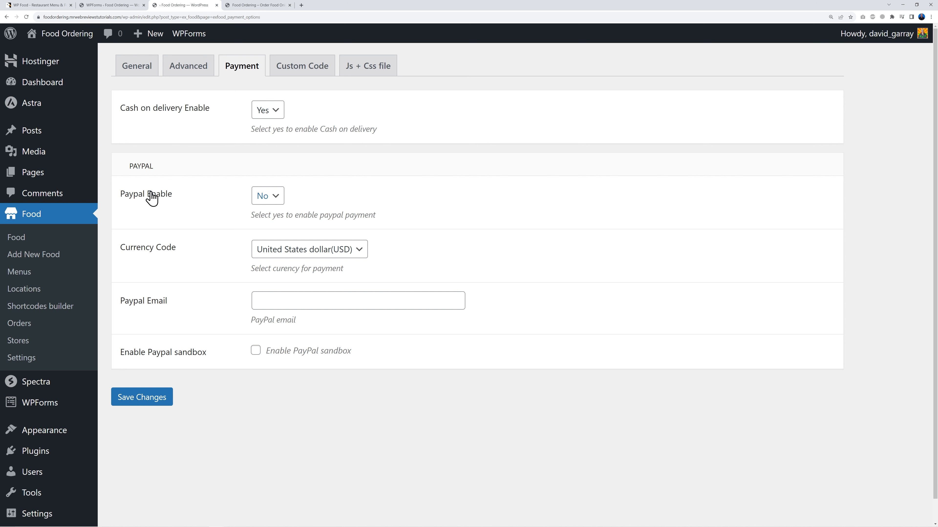
{"action": "left_click", "coordinate": [267, 198]}
{"action": "left_click", "coordinate": [267, 223]}
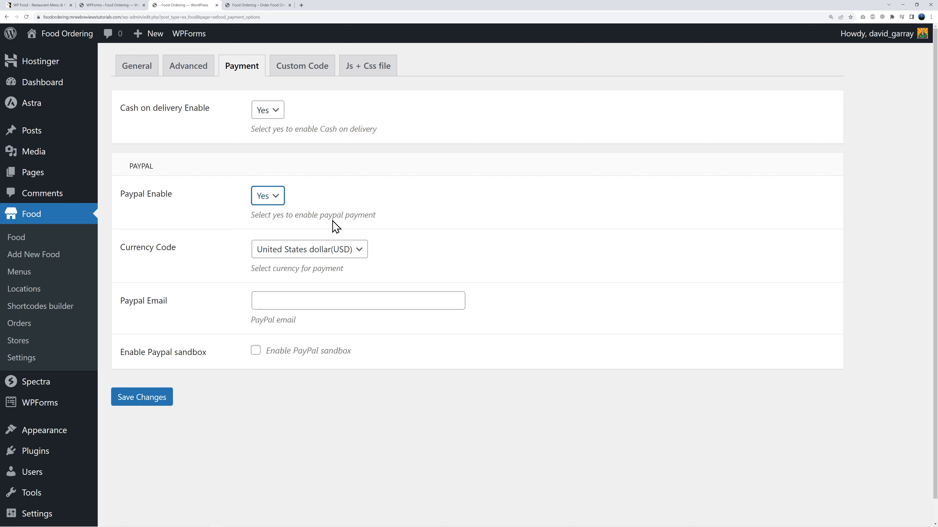
{"action": "left_click", "coordinate": [353, 251]}
{"action": "left_click", "coordinate": [426, 243]}
Step: Enter the PayPal account e-mail, enable PayPal sandbox, and save the payment settings
{"action": "left_click", "coordinate": [339, 307]}
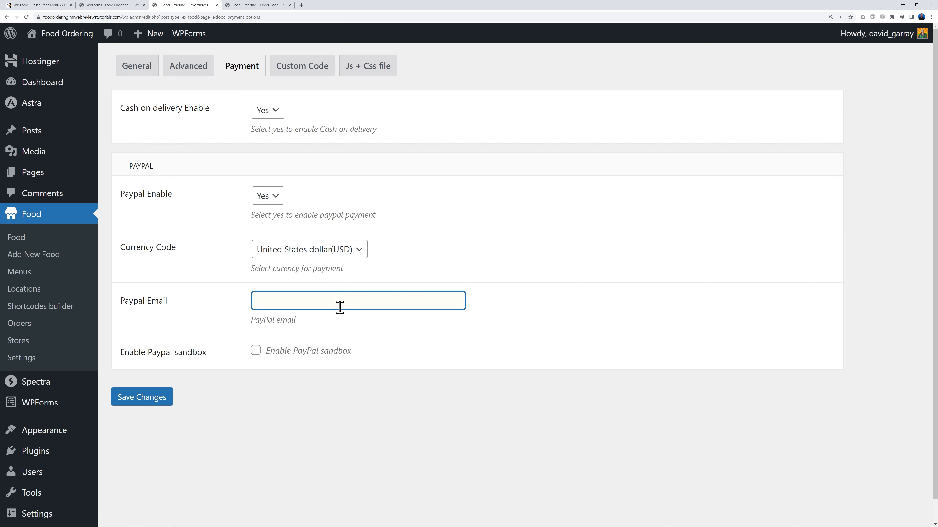
{"action": "key", "text": "ctrl+v"}
{"action": "left_click", "coordinate": [463, 413]}
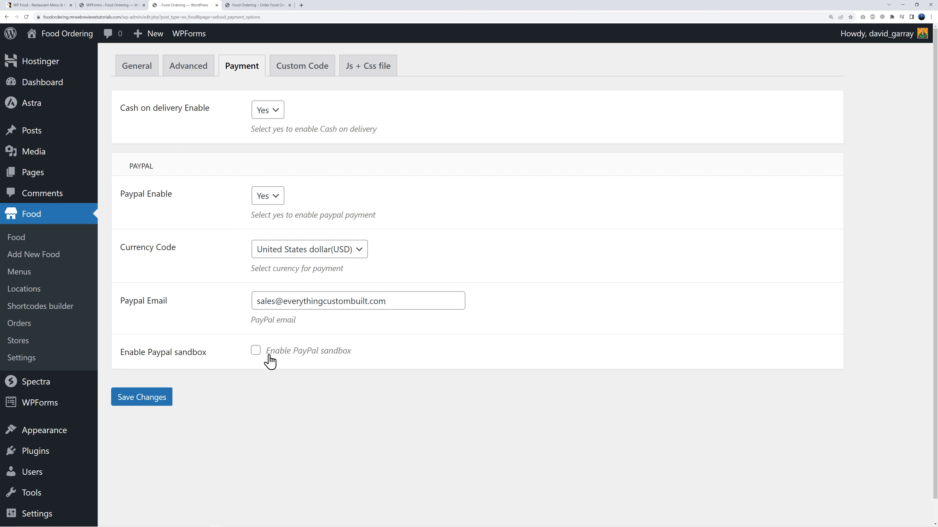
{"action": "left_click", "coordinate": [256, 351]}
{"action": "left_click", "coordinate": [161, 406]}
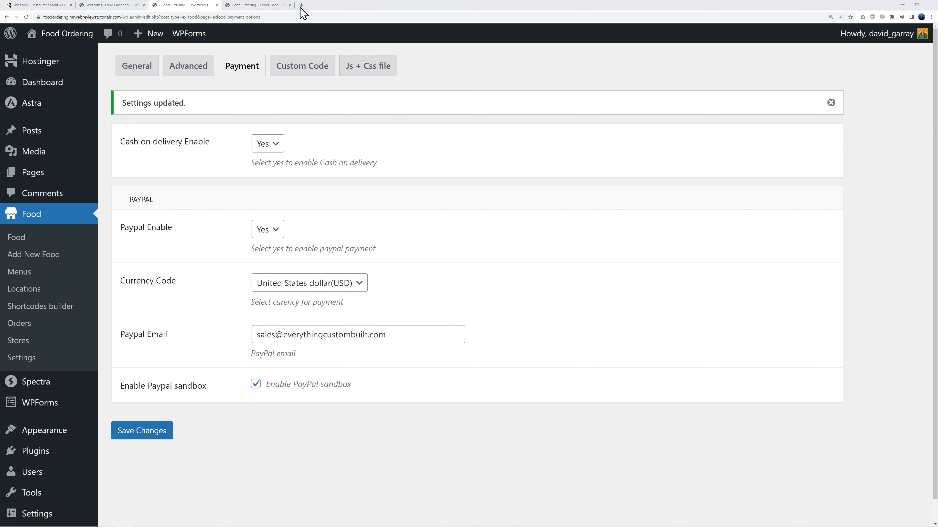
{"action": "left_click", "coordinate": [253, 6]}
Step: Add a Large Pepperoni Pizza with extra mushroom to the cart
{"action": "left_click", "coordinate": [806, 75]}
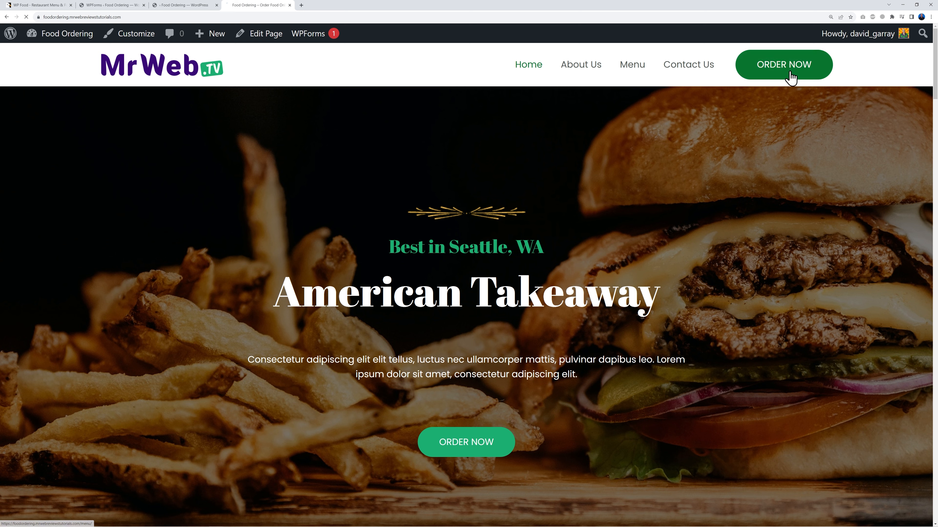
{"action": "scroll", "coordinate": [762, 302], "scroll_direction": "down", "scroll_amount": 15}
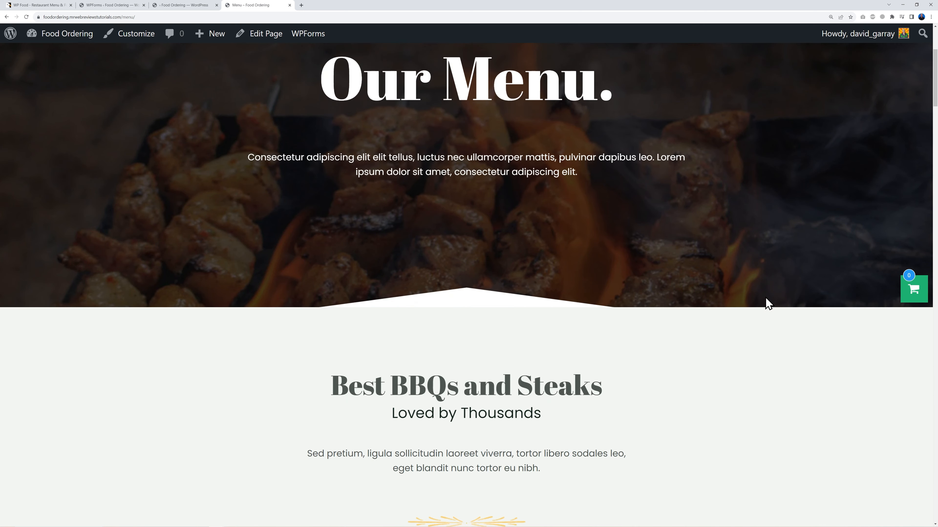
{"action": "scroll", "coordinate": [838, 313], "scroll_direction": "down", "scroll_amount": 1}
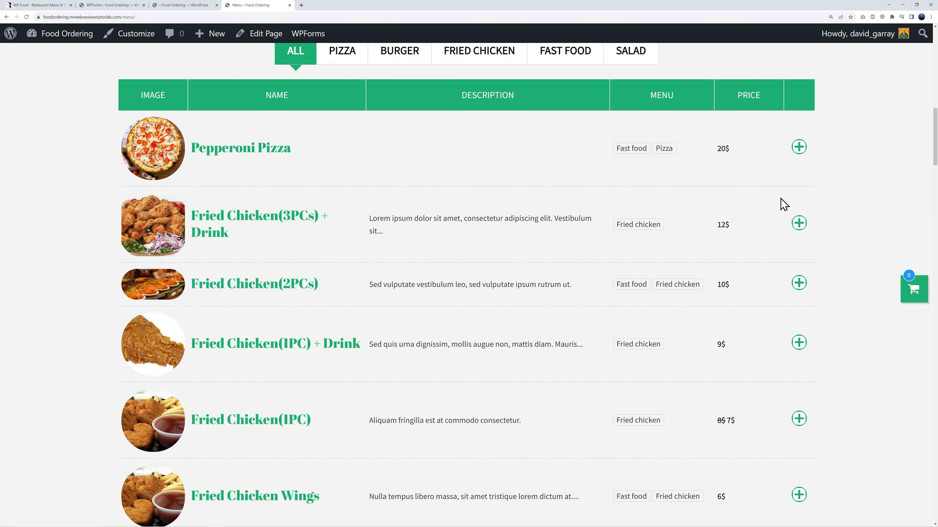
{"action": "left_click", "coordinate": [799, 150]}
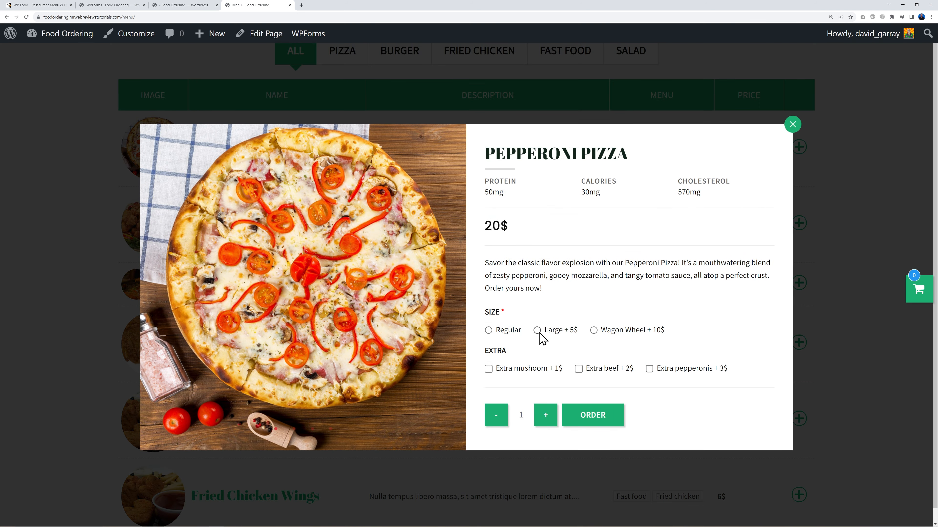
{"action": "left_click", "coordinate": [538, 331]}
{"action": "left_click", "coordinate": [489, 369]}
{"action": "left_click", "coordinate": [590, 417]}
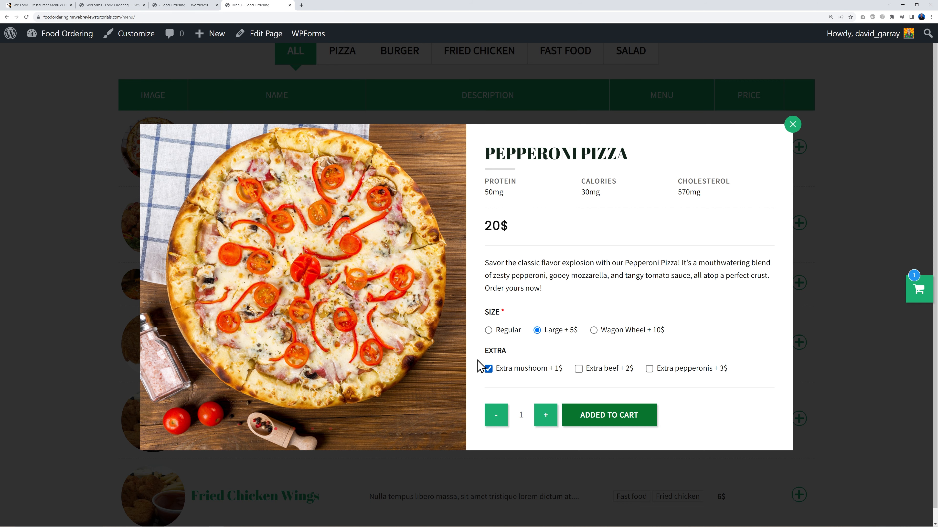
{"action": "left_click", "coordinate": [858, 312]}
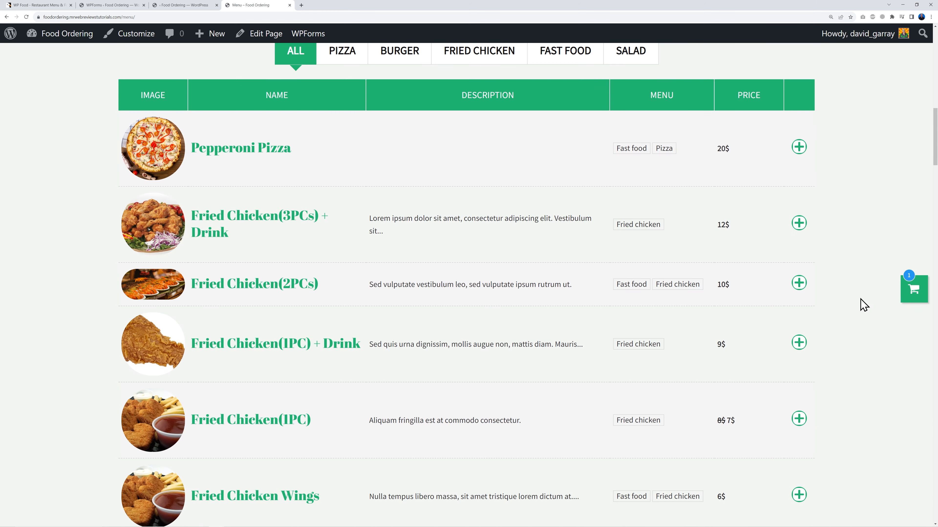
Step: Add Fried Chicken(1PC) + Drink with a coca and a Garden Salad, then show the 39$ cart
{"action": "scroll", "coordinate": [500, 296], "scroll_direction": "down", "scroll_amount": 3}
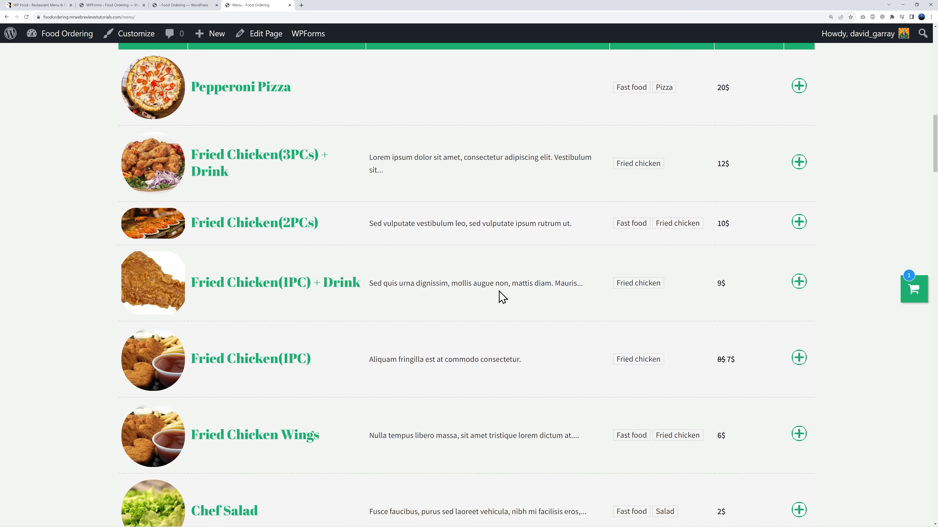
{"action": "left_click", "coordinate": [798, 222]}
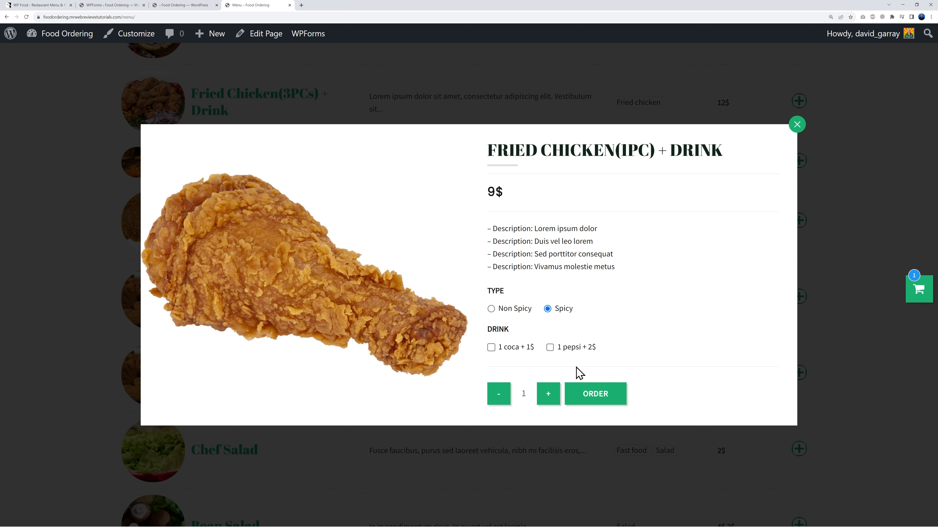
{"action": "left_click", "coordinate": [491, 348]}
{"action": "left_click", "coordinate": [596, 399]}
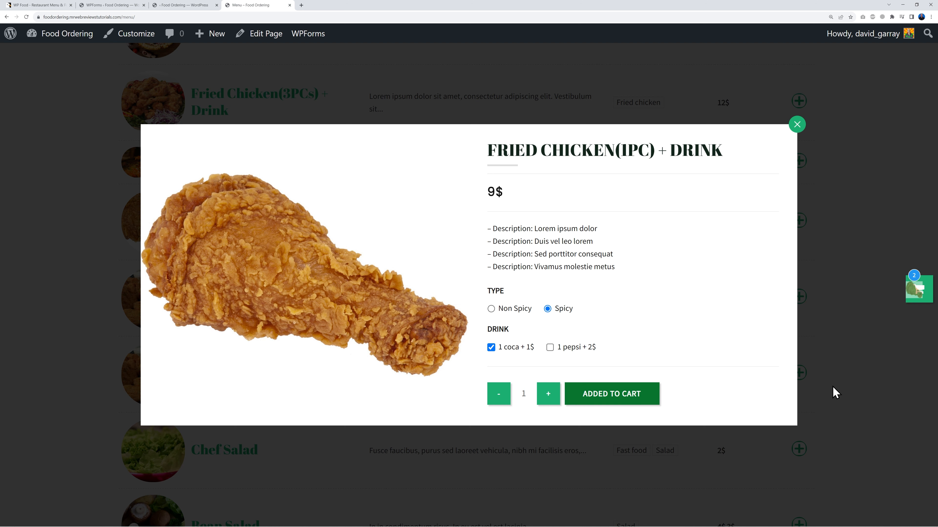
{"action": "scroll", "coordinate": [846, 388], "scroll_direction": "down", "scroll_amount": 9}
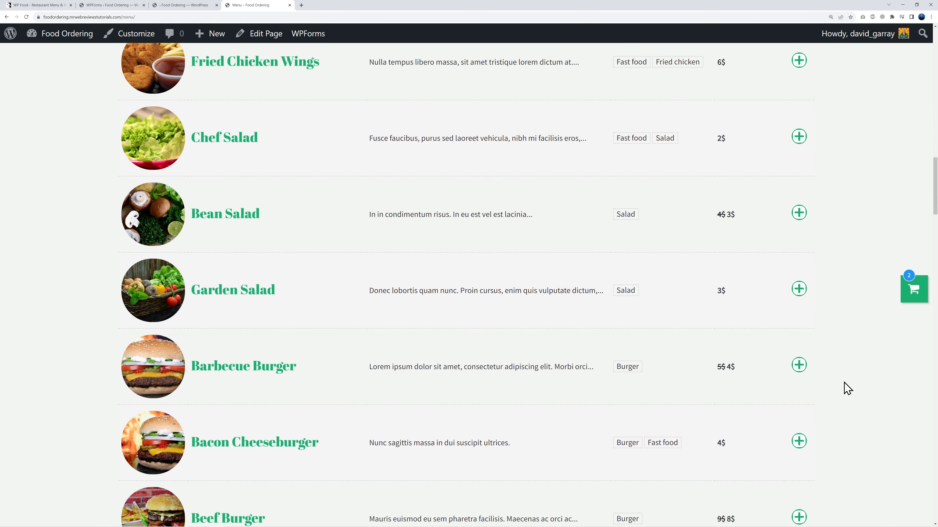
{"action": "left_click", "coordinate": [793, 269]}
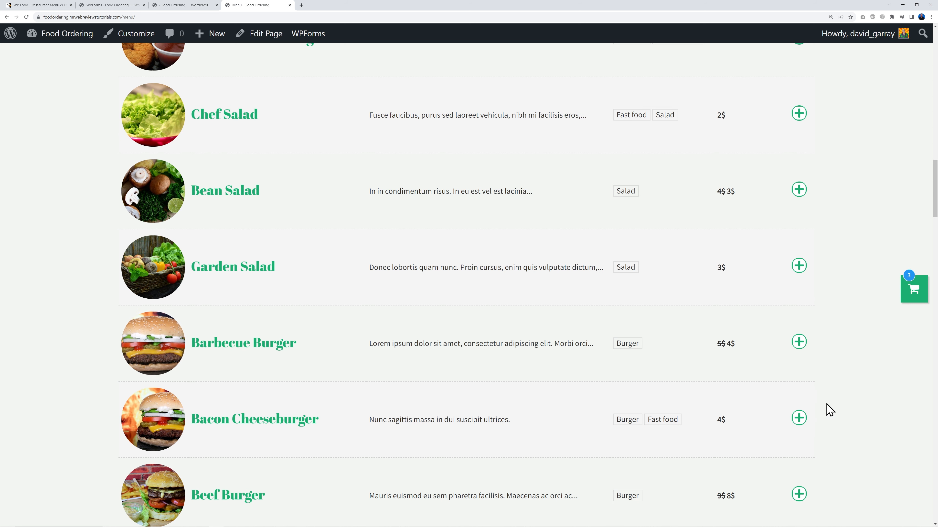
{"action": "left_click", "coordinate": [912, 298]}
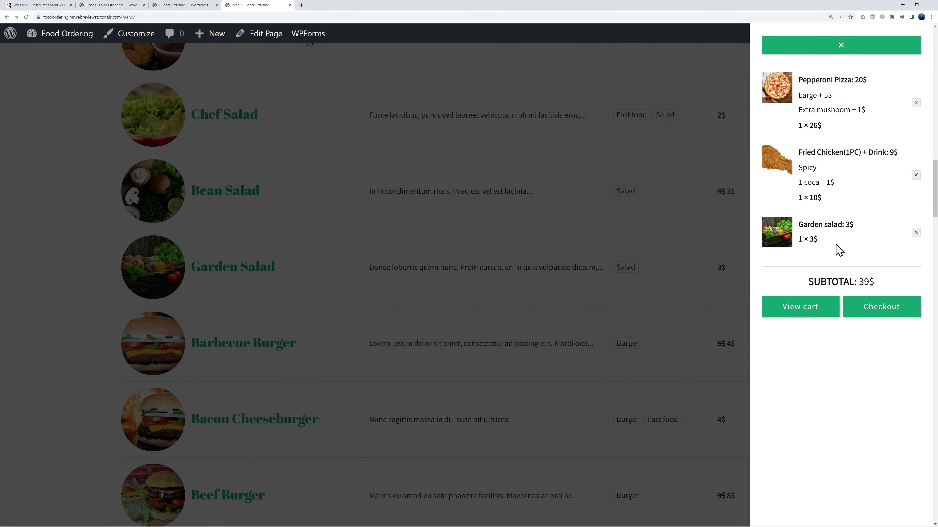
Step: Check the Cart Page's three items, 3.50$ shipping and 42.5$ total, then return to the menu
{"action": "left_click", "coordinate": [801, 312]}
{"action": "scroll", "coordinate": [836, 321], "scroll_direction": "down", "scroll_amount": 4}
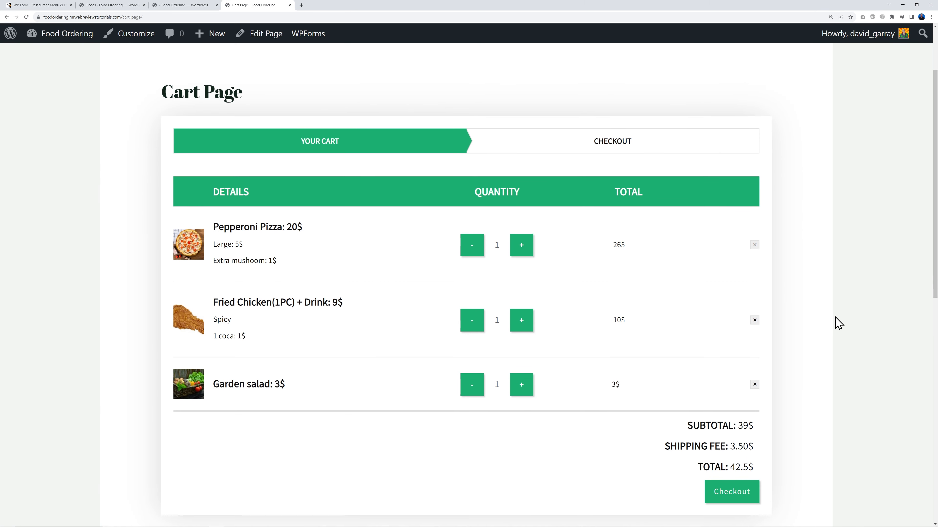
{"action": "scroll", "coordinate": [847, 322], "scroll_direction": "up", "scroll_amount": 2}
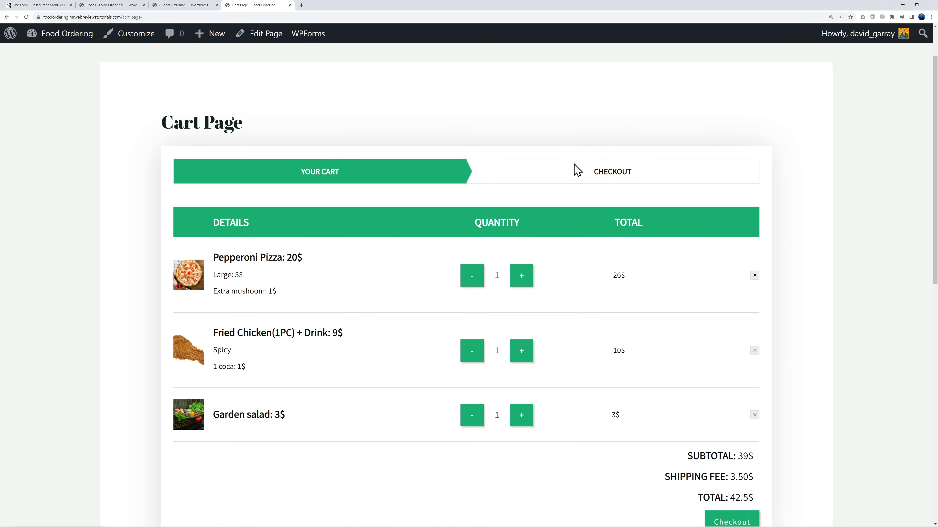
{"action": "scroll", "coordinate": [812, 406], "scroll_direction": "down", "scroll_amount": 2}
{"action": "scroll", "coordinate": [841, 402], "scroll_direction": "up", "scroll_amount": 2}
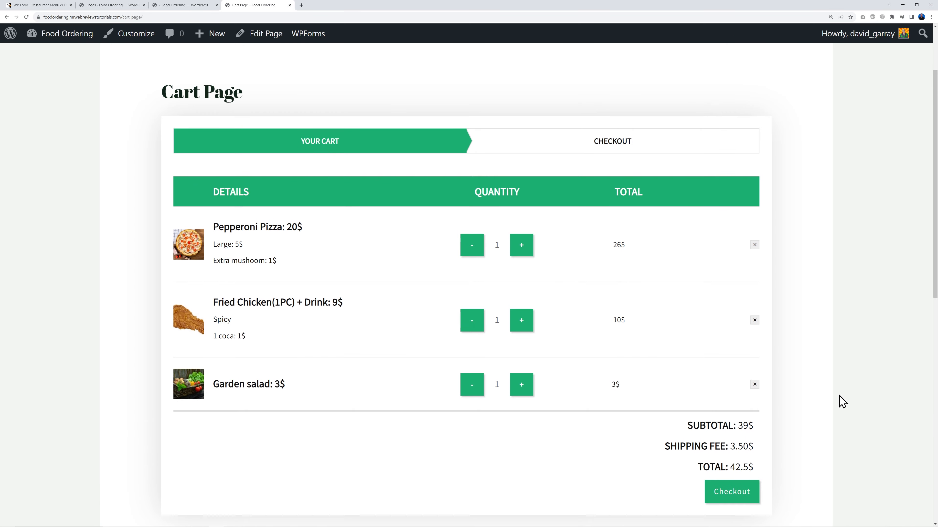
{"action": "left_click", "coordinate": [7, 17]}
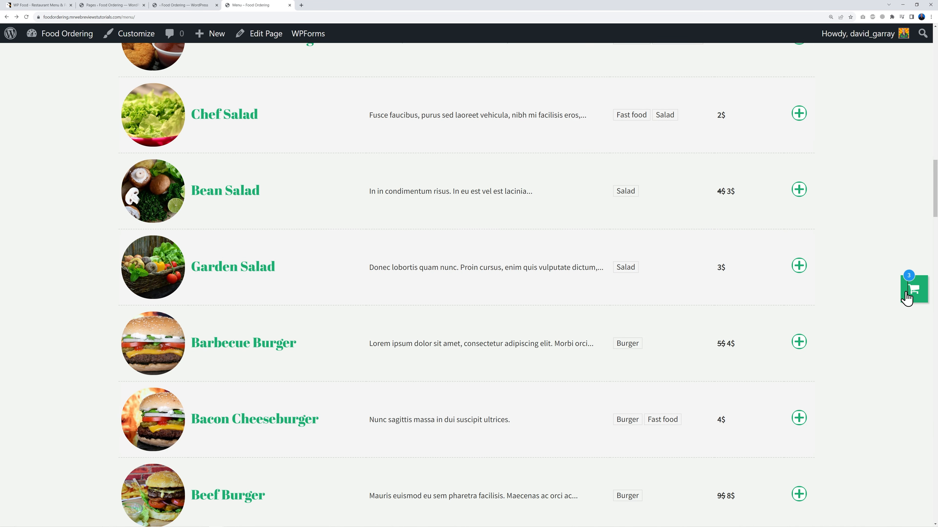
{"action": "left_click", "coordinate": [905, 295]}
Step: Proceed to checkout, enter the customer's name, and keep the order type as delivery
{"action": "left_click", "coordinate": [881, 312]}
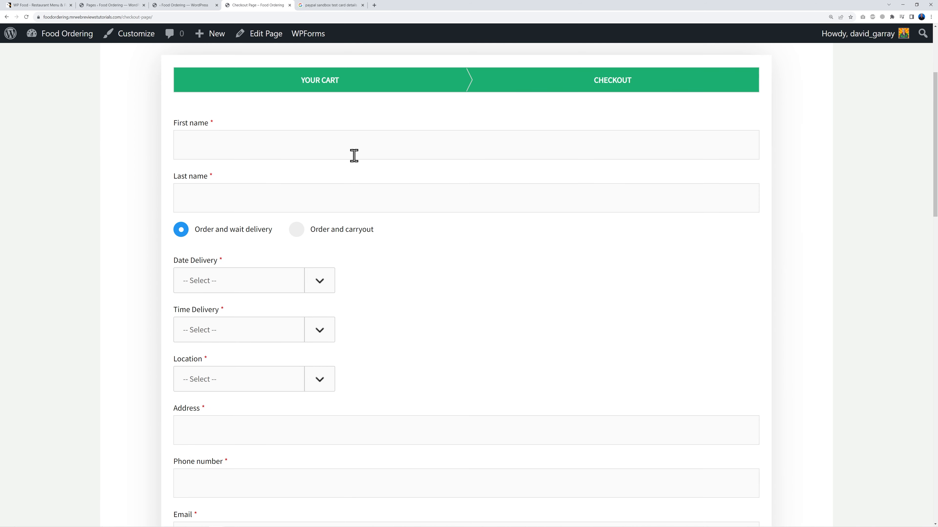
{"action": "left_click", "coordinate": [253, 151]}
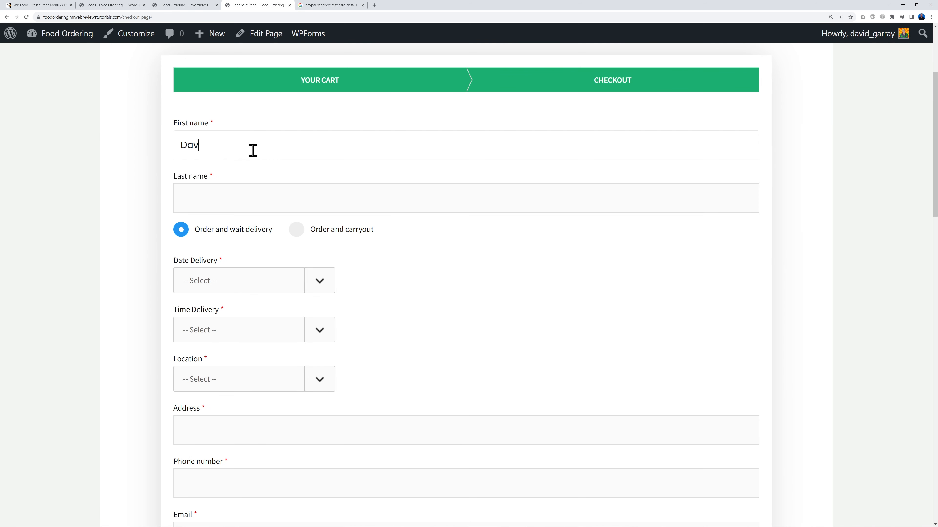
{"action": "left_click", "coordinate": [270, 202]}
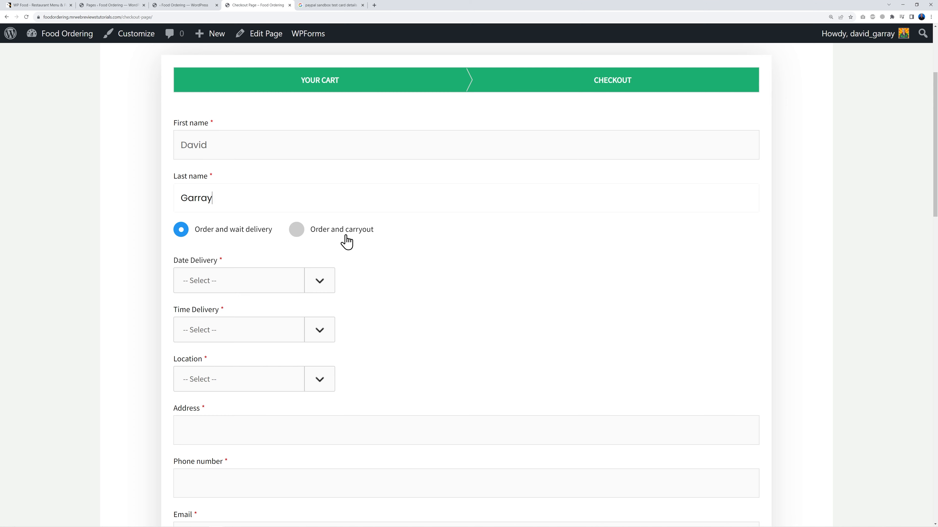
{"action": "left_click", "coordinate": [296, 229]}
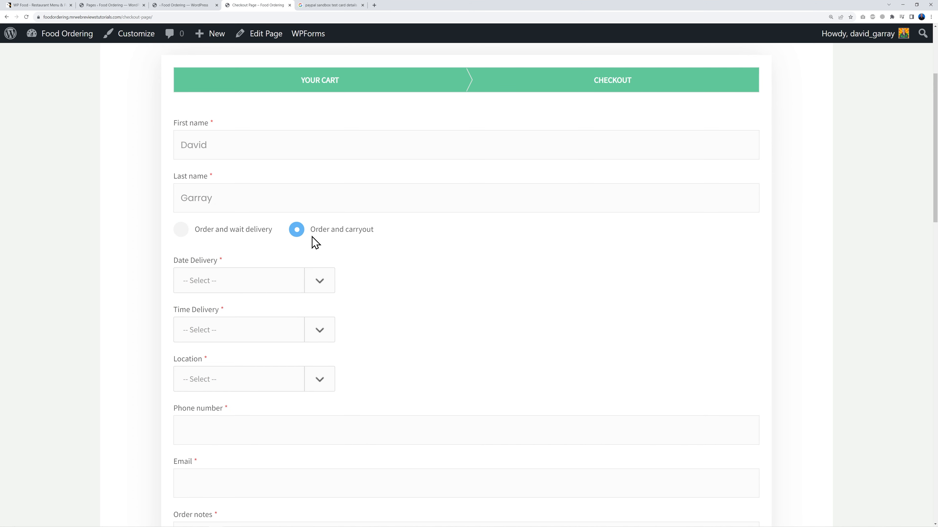
{"action": "left_click", "coordinate": [181, 234]}
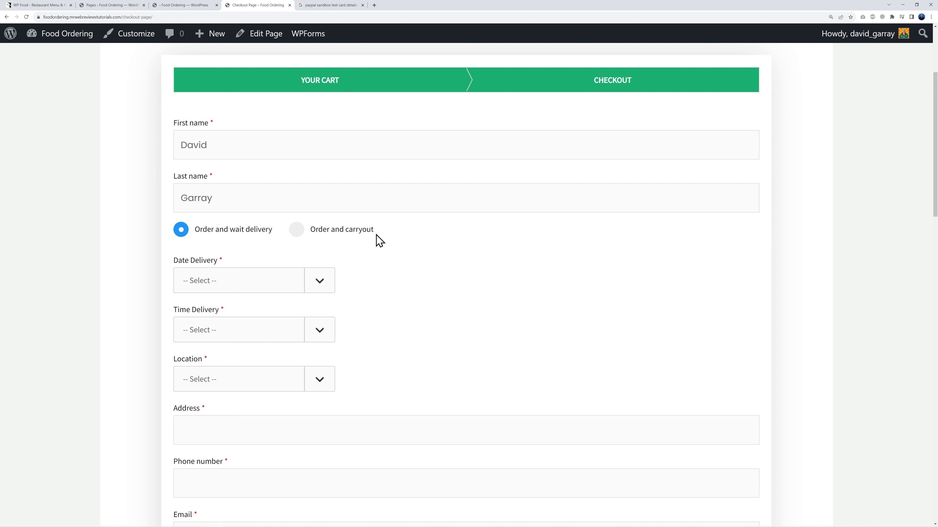
Step: Choose September 2, 2023, the Evening time slot and Downtown Seattle for delivery
{"action": "left_click", "coordinate": [324, 288]}
{"action": "left_click", "coordinate": [303, 312]}
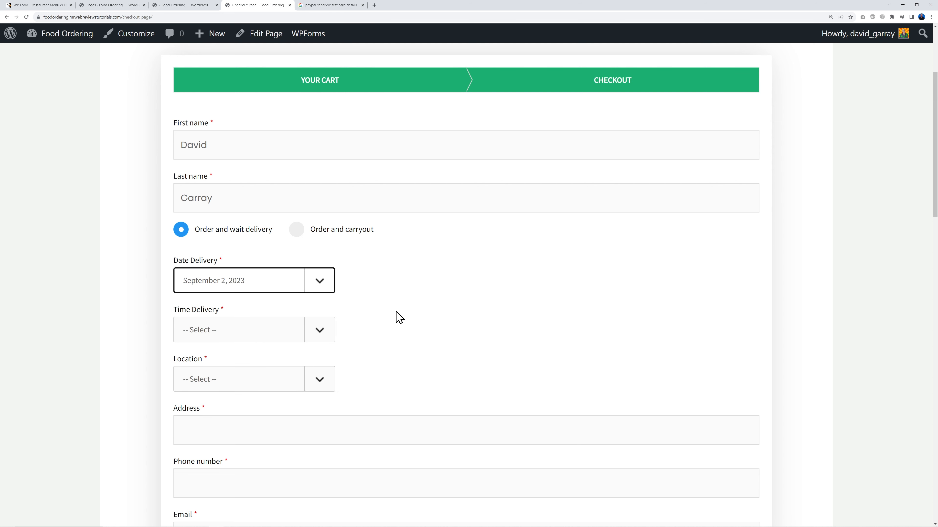
{"action": "left_click", "coordinate": [318, 338]}
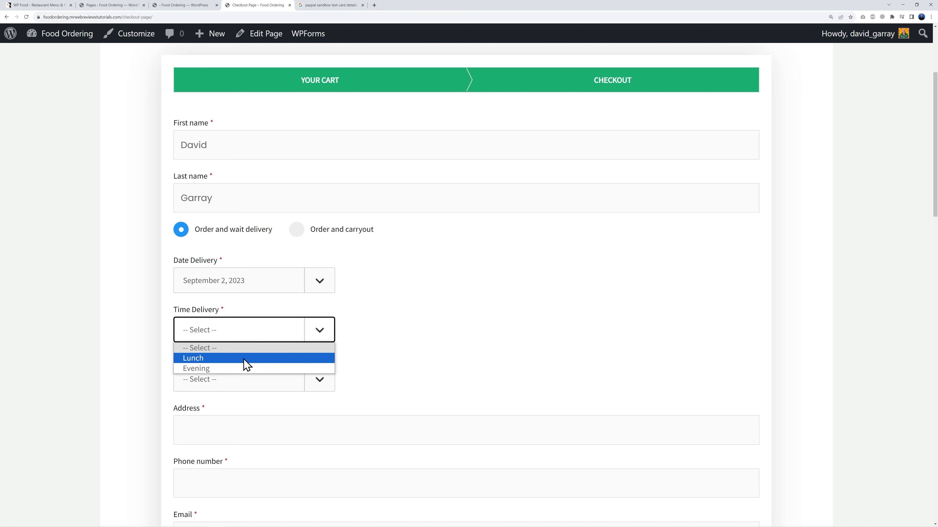
{"action": "left_click", "coordinate": [238, 368]}
{"action": "left_click", "coordinate": [320, 380]}
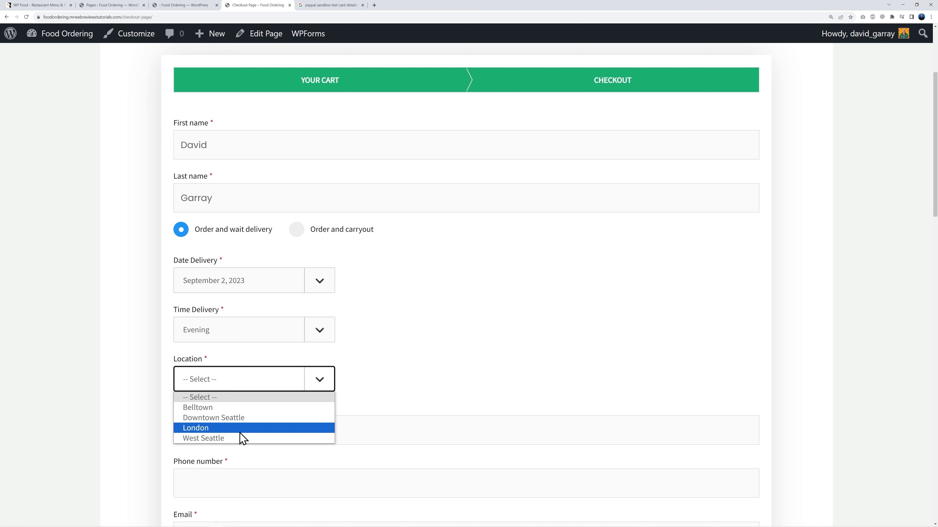
{"action": "left_click", "coordinate": [249, 418]}
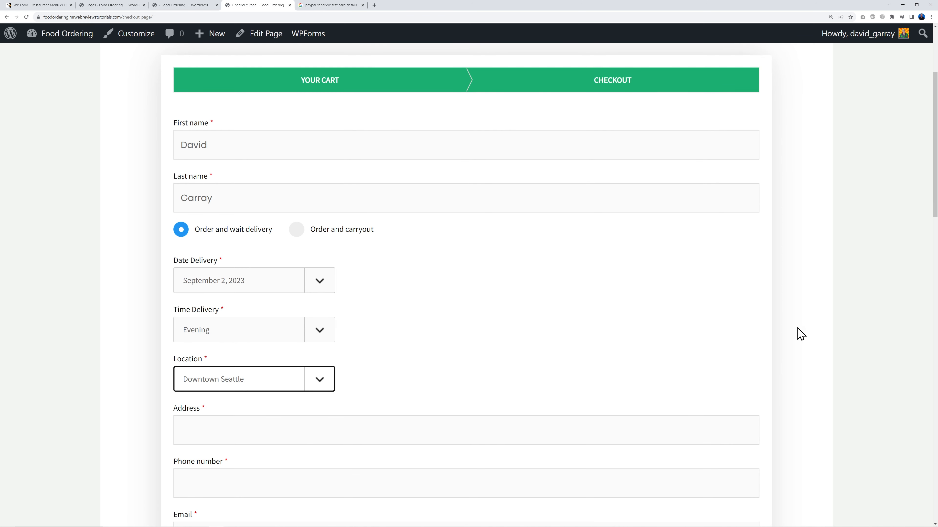
Step: Select PayPal as the payment method and bring up the PayPal sandbox test card search
{"action": "scroll", "coordinate": [823, 325], "scroll_direction": "down", "scroll_amount": 5}
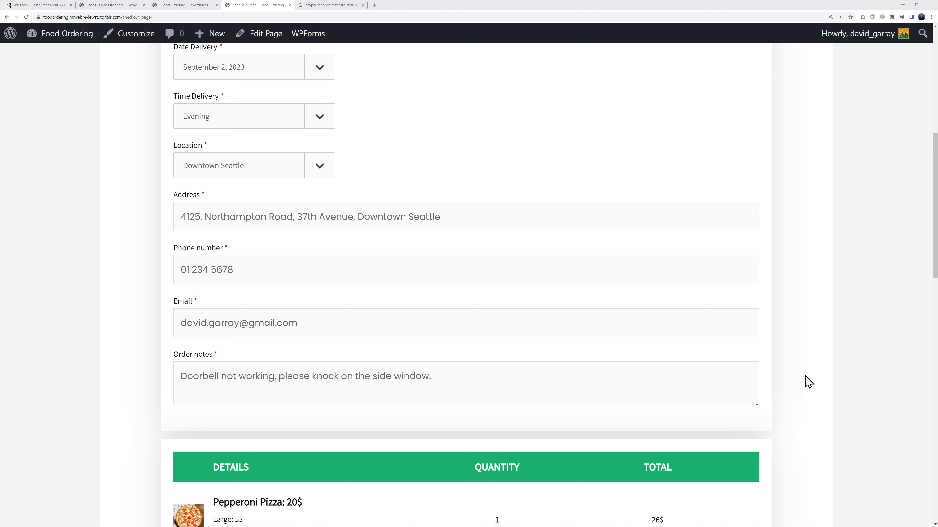
{"action": "scroll", "coordinate": [810, 374], "scroll_direction": "down", "scroll_amount": 10}
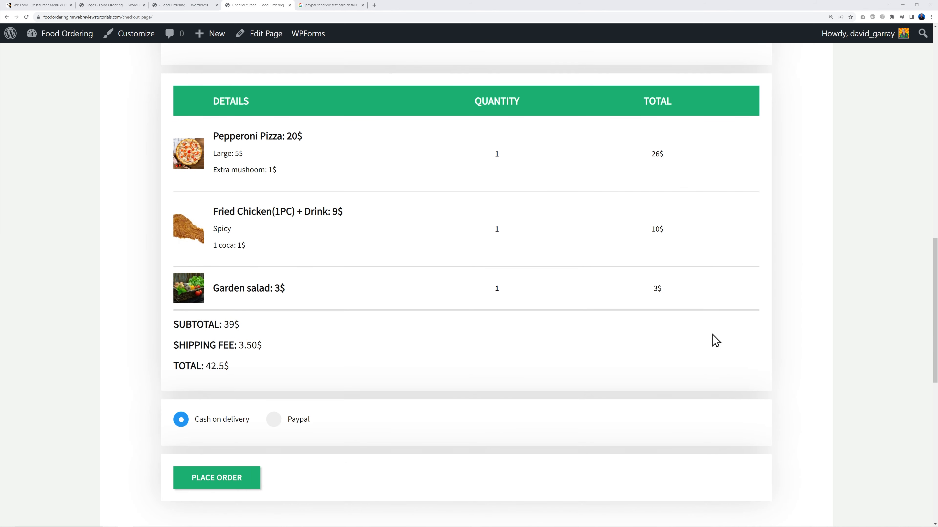
{"action": "scroll", "coordinate": [543, 386], "scroll_direction": "down", "scroll_amount": 2}
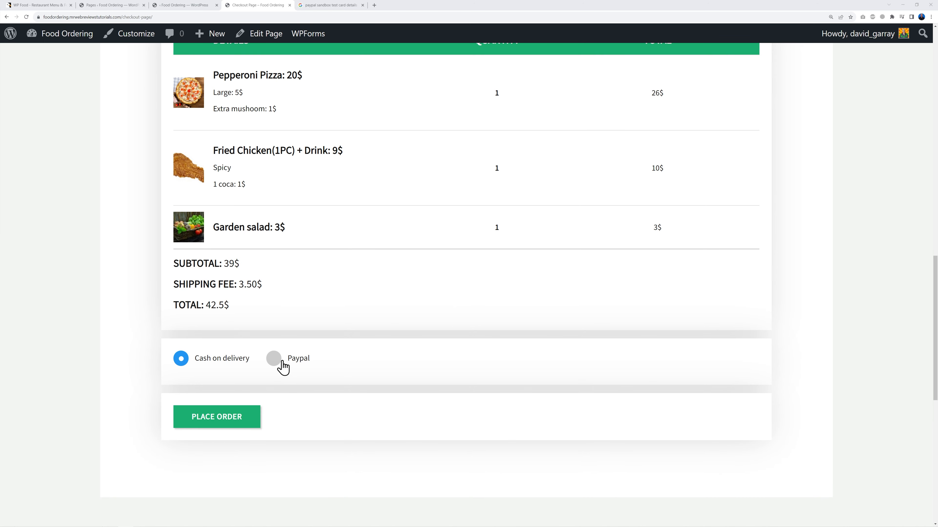
{"action": "left_click", "coordinate": [274, 359]}
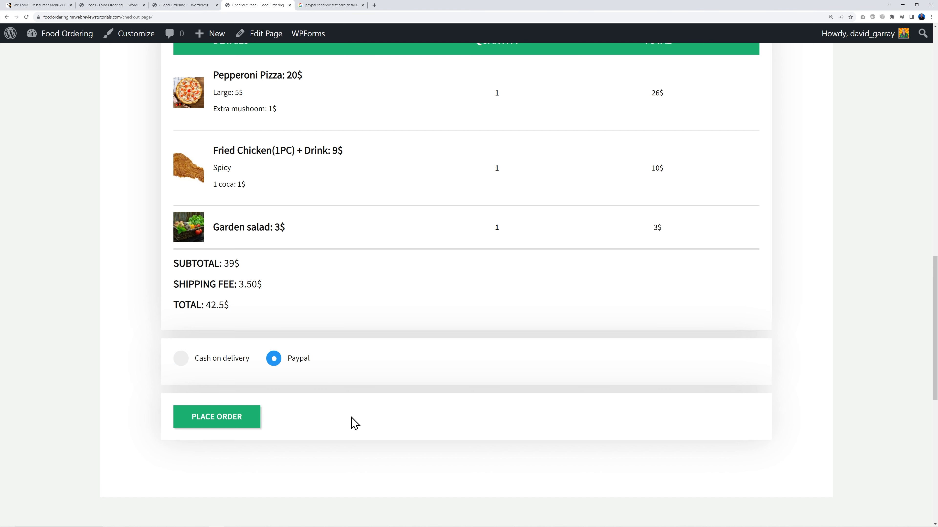
{"action": "left_click", "coordinate": [327, 8]}
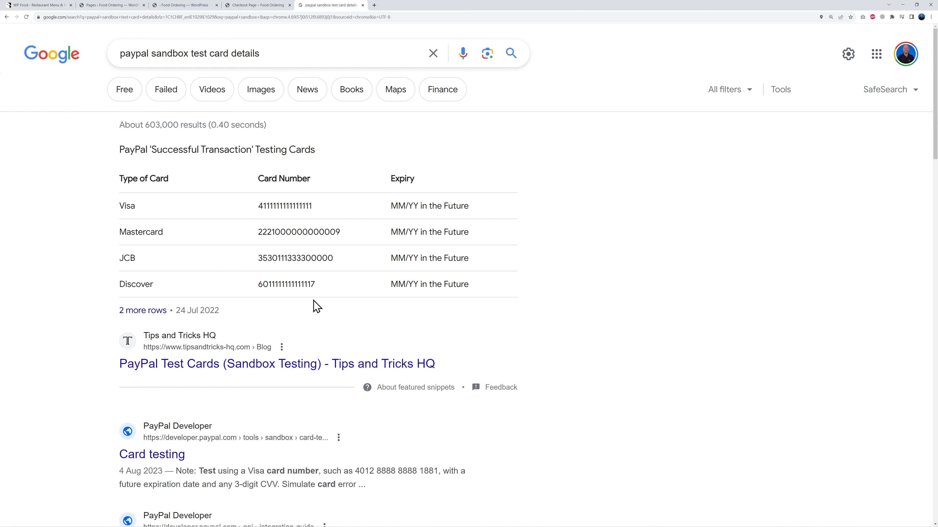
{"action": "left_click_drag", "start_coordinate": [259, 206], "coordinate": [332, 212]}
{"action": "left_click_drag", "start_coordinate": [261, 233], "coordinate": [351, 241]}
{"action": "left_click", "coordinate": [350, 241]}
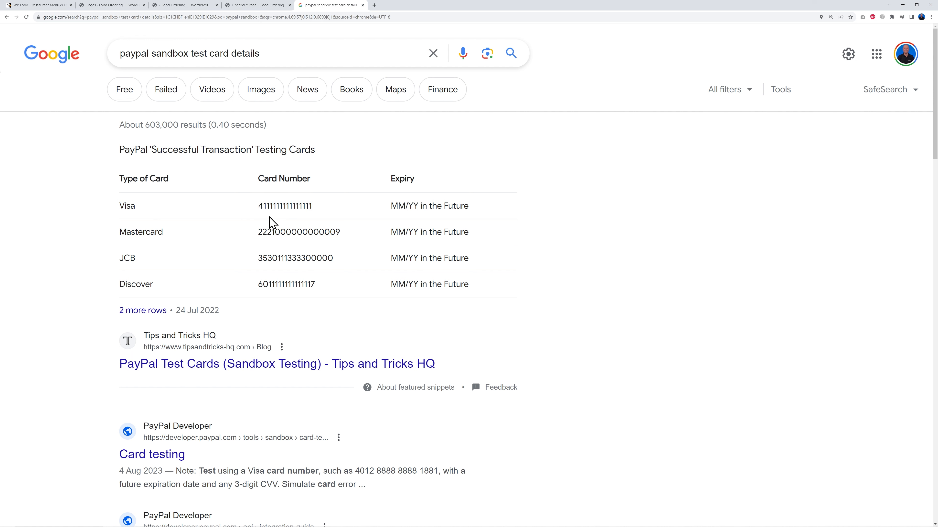
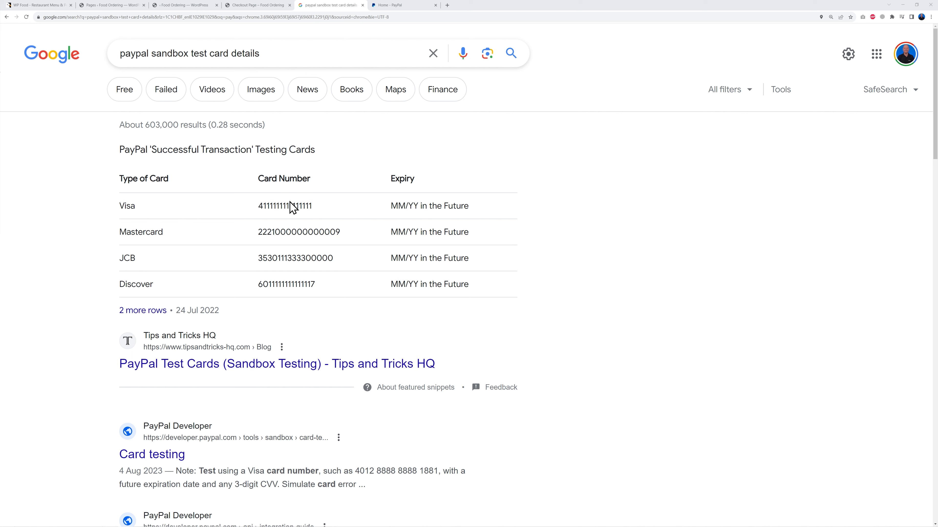
Step: Open the Sandbox test accounts list in the PayPal Developer Dashboard
{"action": "left_click", "coordinate": [395, 5]}
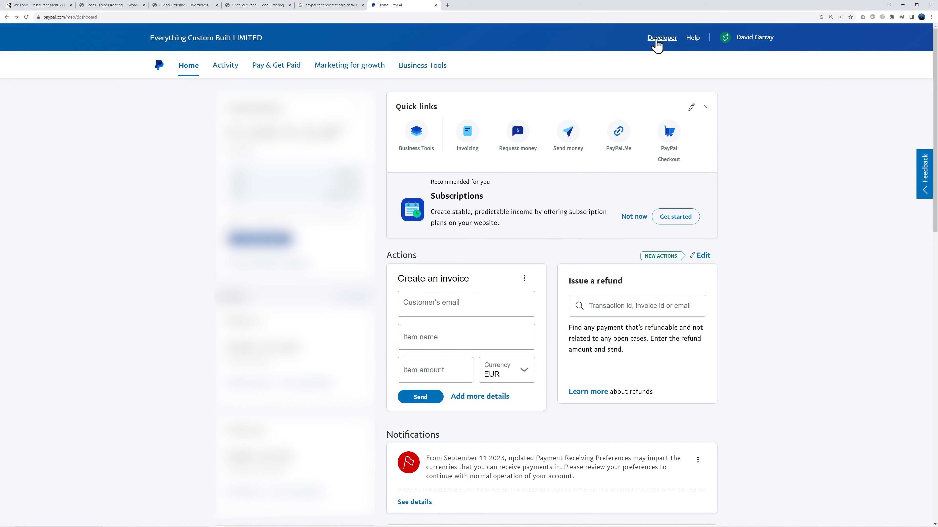
{"action": "left_click", "coordinate": [660, 46]}
{"action": "scroll", "coordinate": [295, 375], "scroll_direction": "down", "scroll_amount": 2}
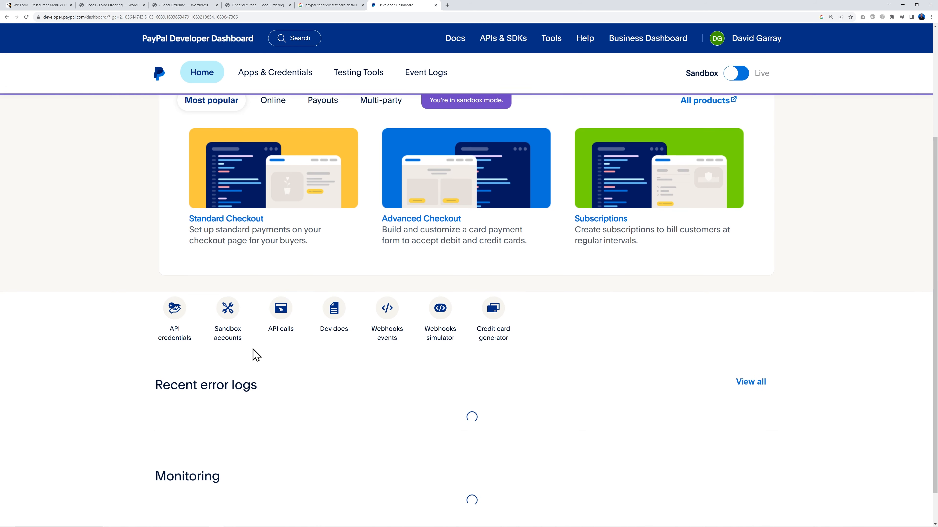
{"action": "left_click", "coordinate": [228, 338]}
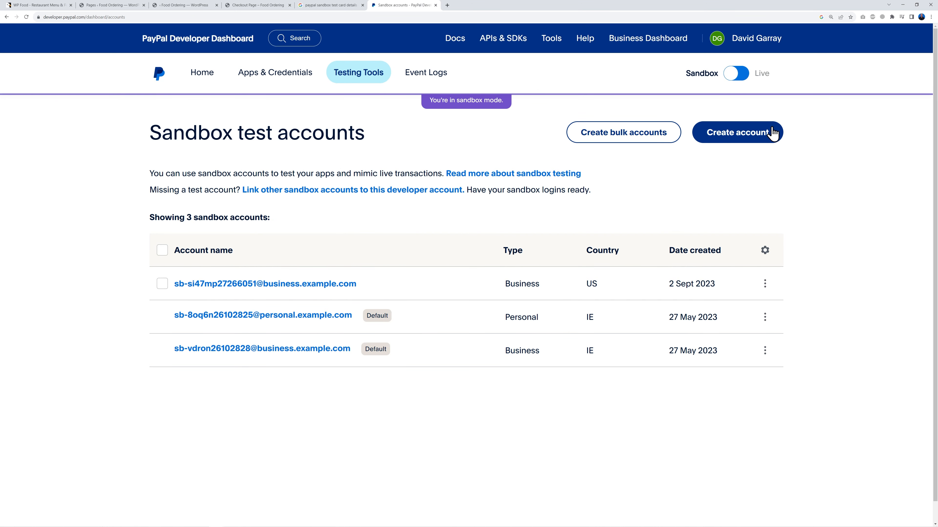
Step: Abandon creating a new business sandbox account and copy the business test account's email
{"action": "left_click", "coordinate": [729, 140]}
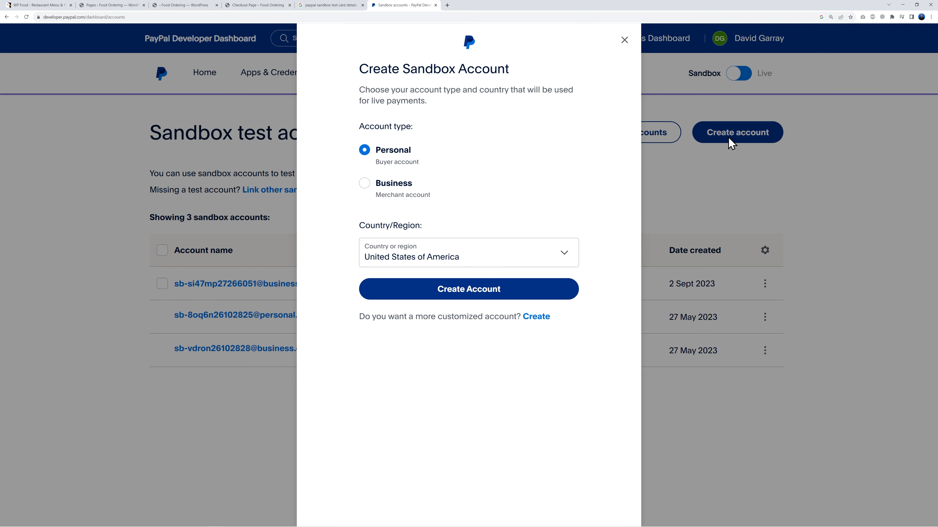
{"action": "left_click", "coordinate": [365, 186]}
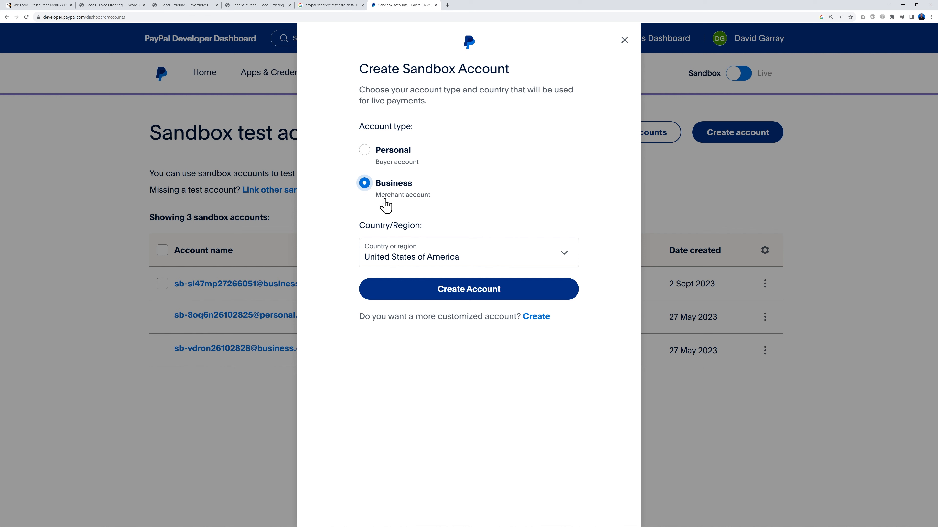
{"action": "left_click", "coordinate": [517, 253]}
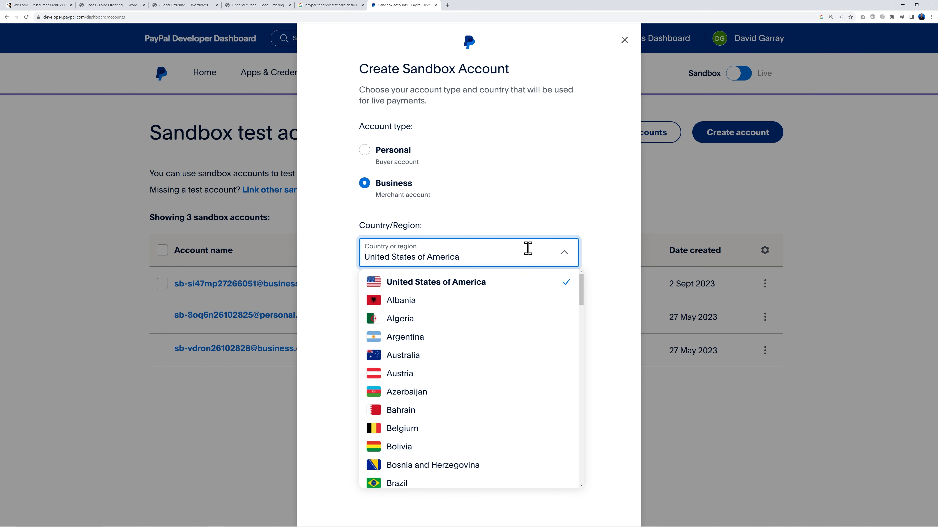
{"action": "left_click", "coordinate": [604, 243]}
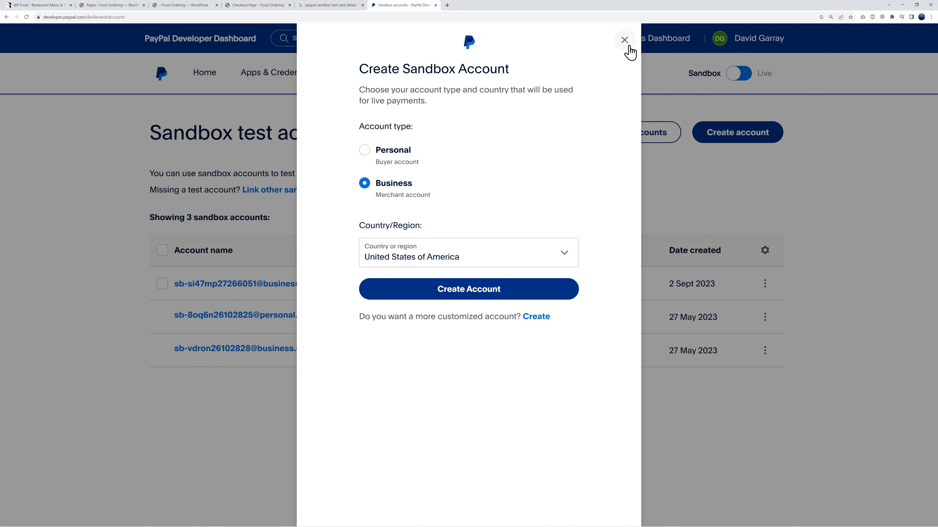
{"action": "left_click", "coordinate": [624, 39]}
{"action": "left_click_drag", "start_coordinate": [363, 287], "coordinate": [179, 292]}
{"action": "key", "text": "ctrl+c"}
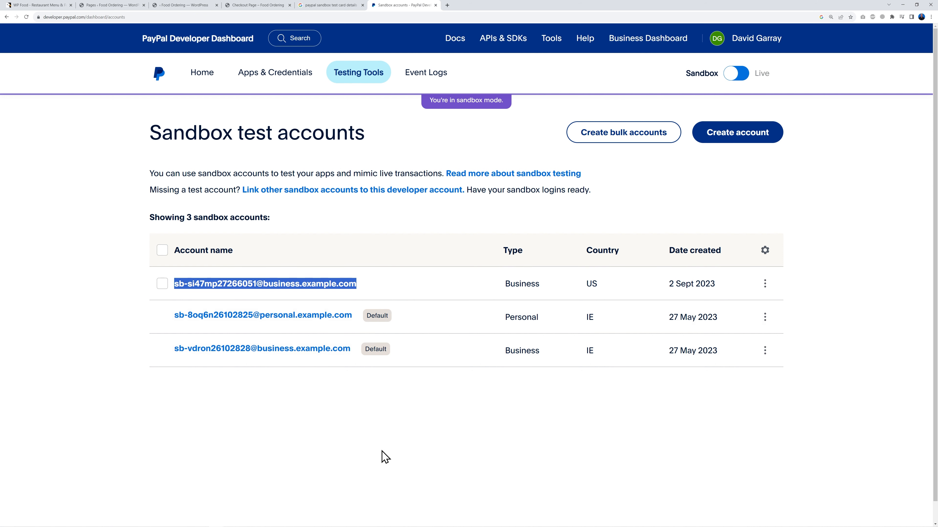
{"action": "left_click", "coordinate": [392, 440]}
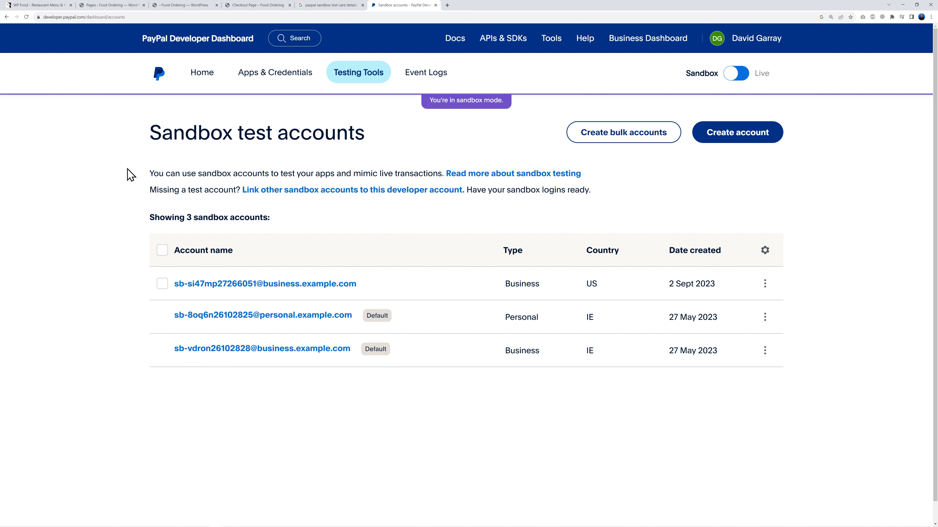
Step: Replace the PayPal Email value with the sandbox business email and save the payment settings
{"action": "left_click", "coordinate": [183, 5]}
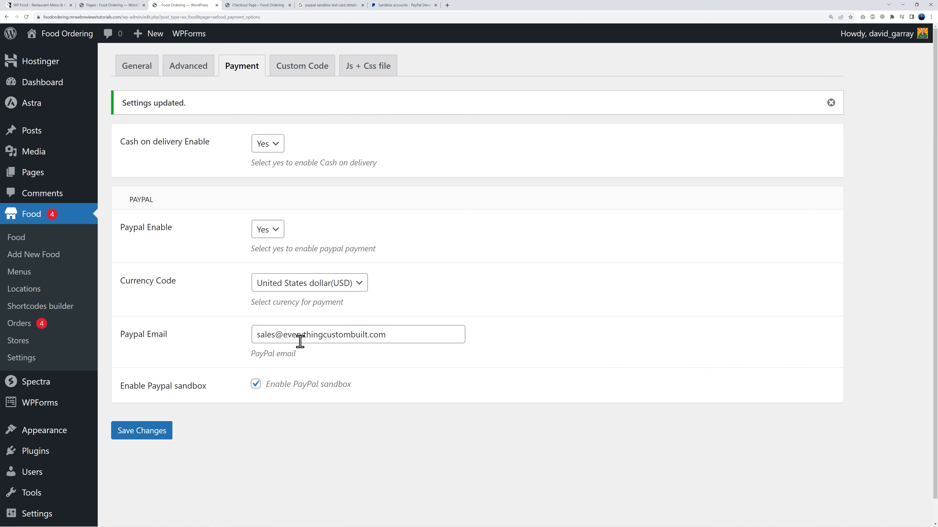
{"action": "left_click_drag", "start_coordinate": [259, 334], "coordinate": [423, 332]}
{"action": "key", "text": "ctrl+v"}
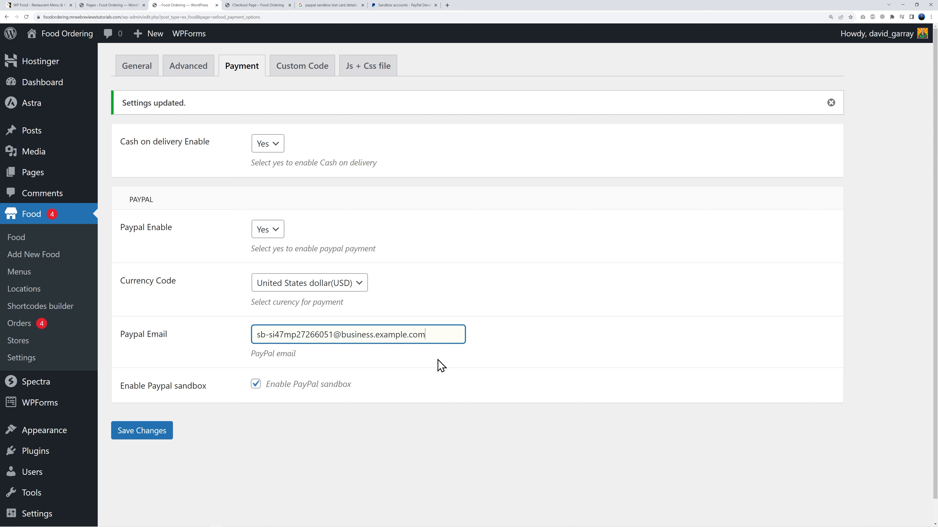
{"action": "left_click", "coordinate": [159, 433]}
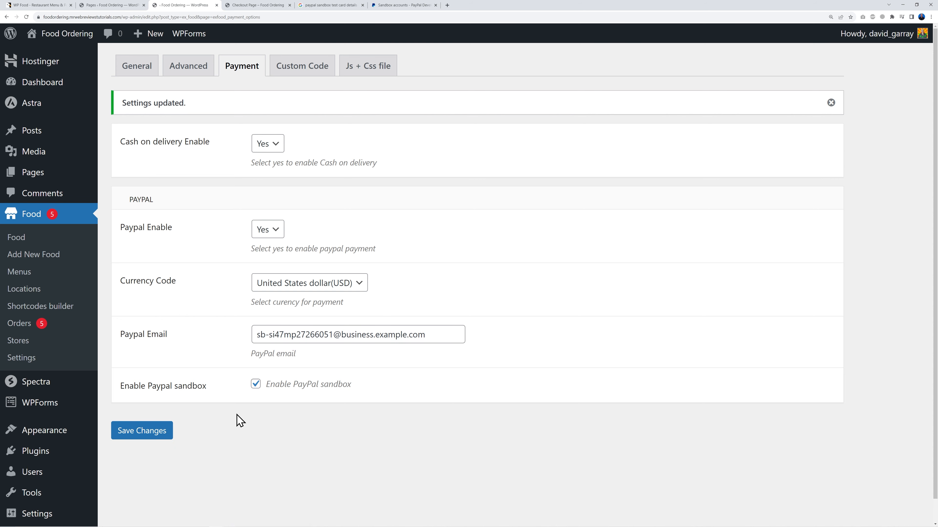
Step: Place the $42.50 order with PayPal and pay with the saved test Visa card details
{"action": "left_click", "coordinate": [260, 5]}
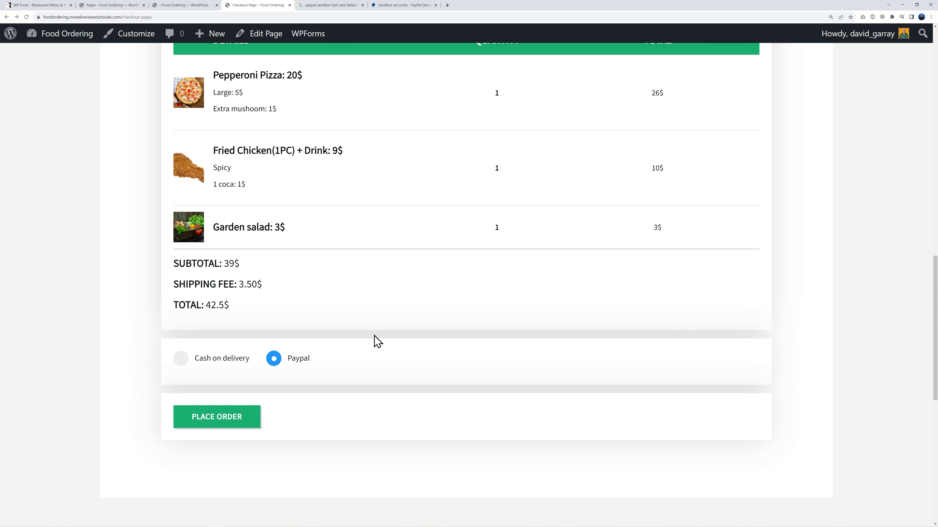
{"action": "left_click", "coordinate": [239, 419]}
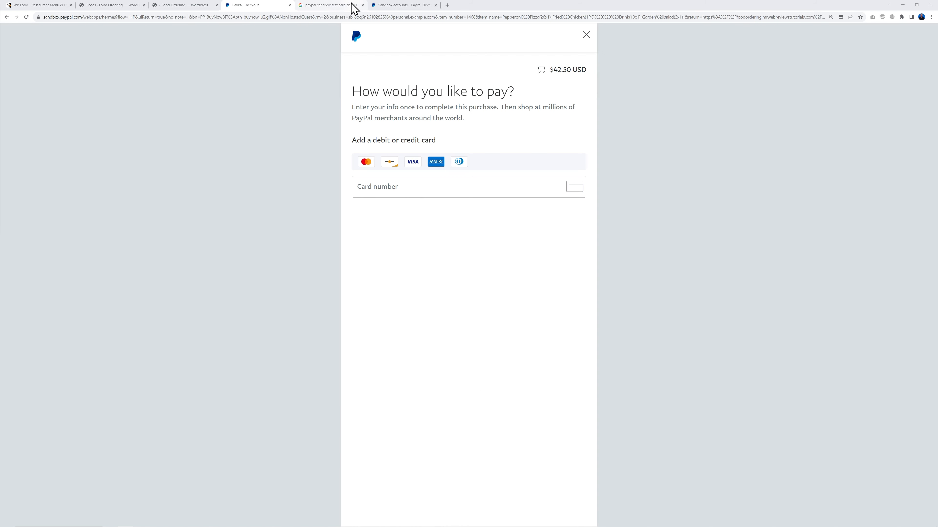
{"action": "left_click", "coordinate": [344, 7]}
{"action": "right_click", "coordinate": [303, 206]}
{"action": "left_click", "coordinate": [317, 214]}
{"action": "left_click", "coordinate": [284, 5]}
{"action": "left_click", "coordinate": [419, 186]}
{"action": "left_click", "coordinate": [406, 210]}
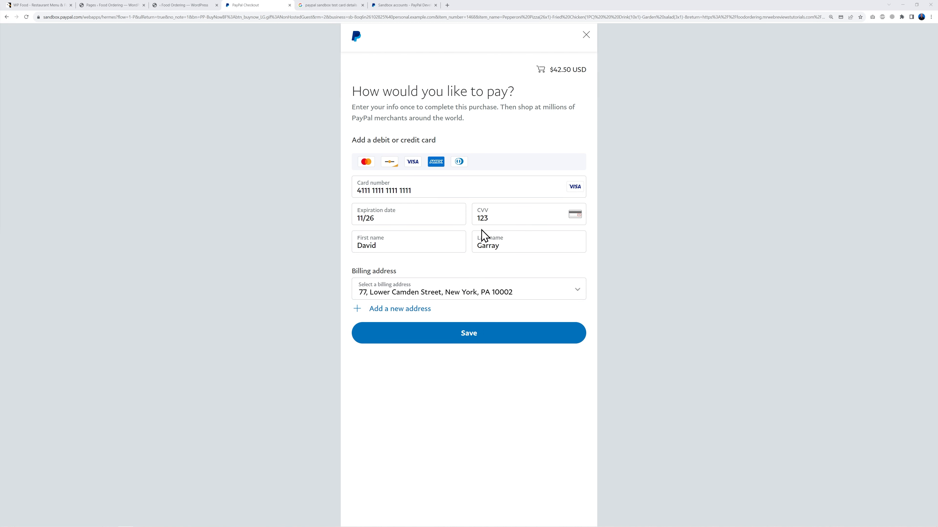
{"action": "left_click", "coordinate": [478, 336]}
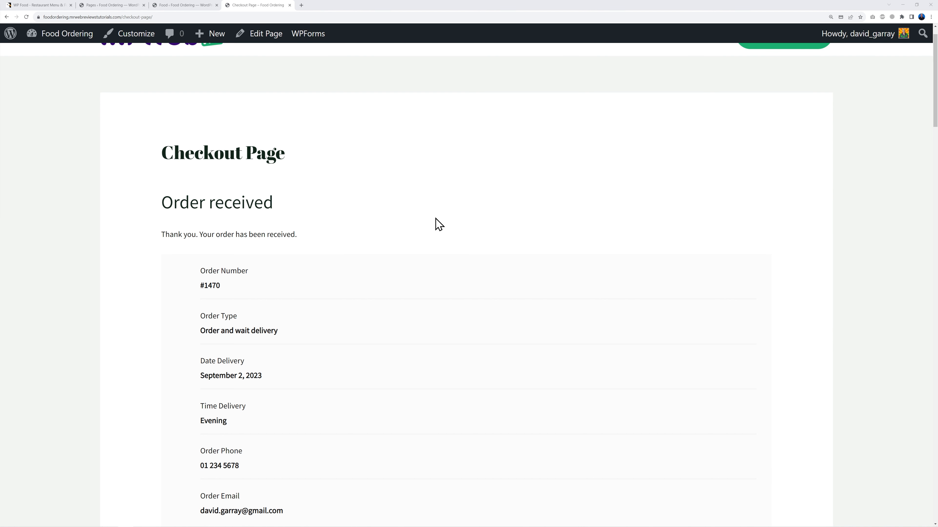
Step: Review the Order received page's items, totals and billing details, then return to the Food admin
{"action": "scroll", "coordinate": [493, 244], "scroll_direction": "down", "scroll_amount": 10}
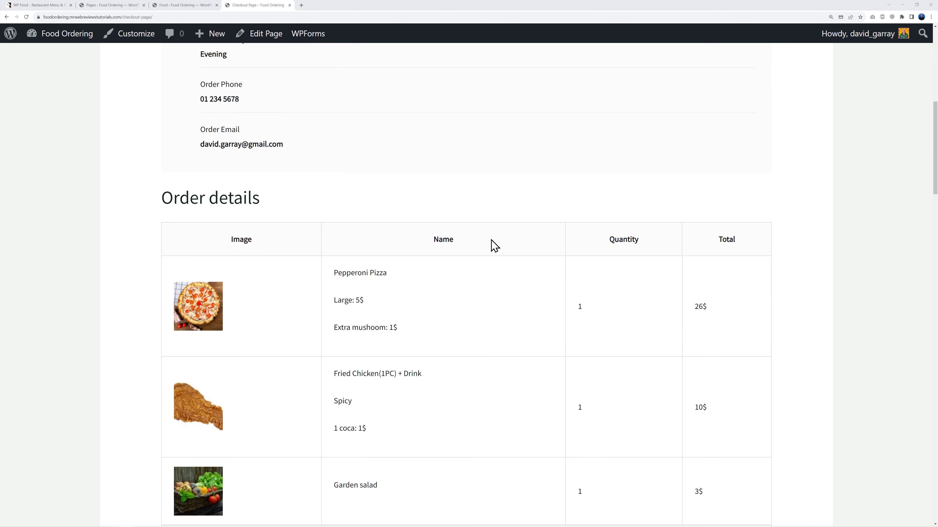
{"action": "scroll", "coordinate": [495, 246], "scroll_direction": "down", "scroll_amount": 3}
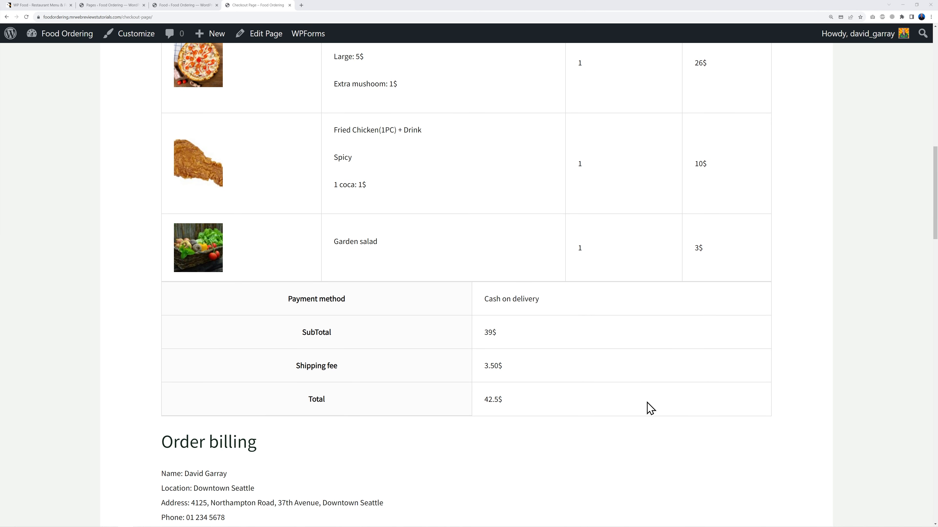
{"action": "scroll", "coordinate": [691, 414], "scroll_direction": "down", "scroll_amount": 4}
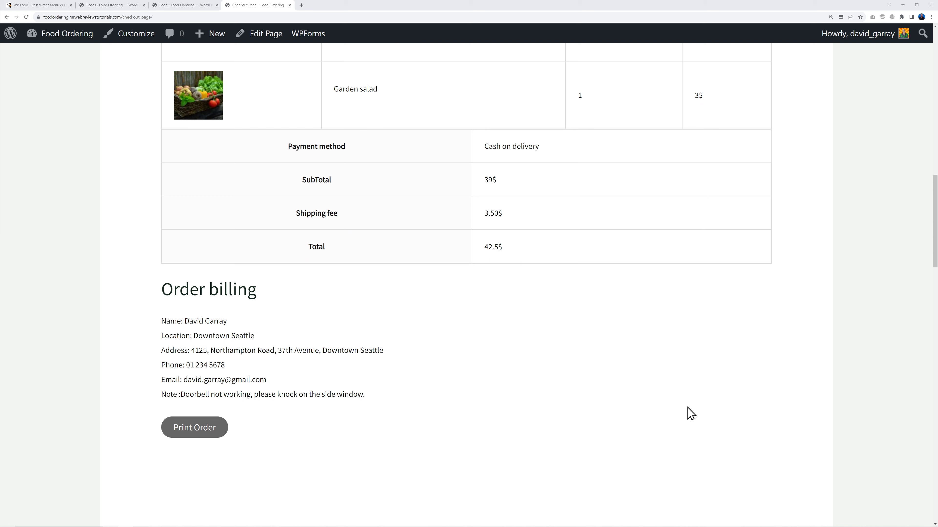
{"action": "left_click", "coordinate": [191, 6]}
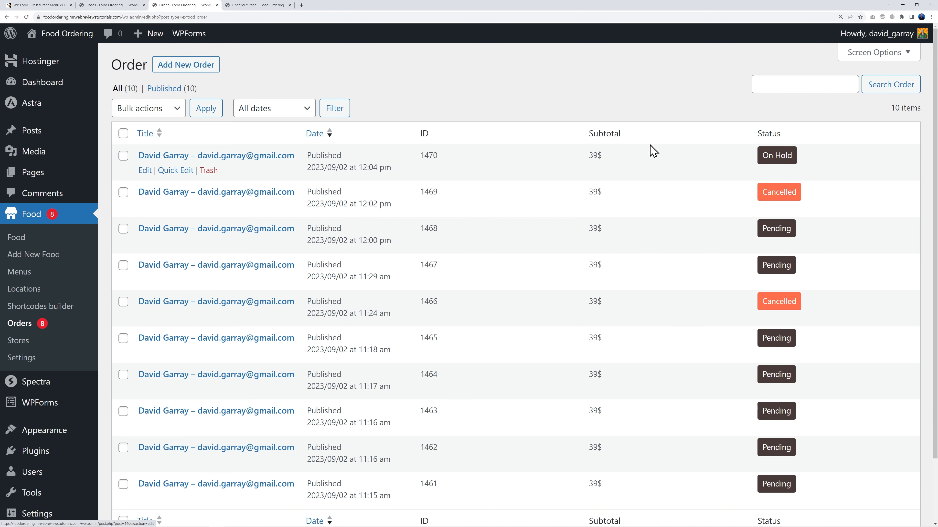
Step: Scroll through the ten 39$ orders, with the newest On Hold order at the top
{"action": "scroll", "coordinate": [705, 342], "scroll_direction": "down", "scroll_amount": 2}
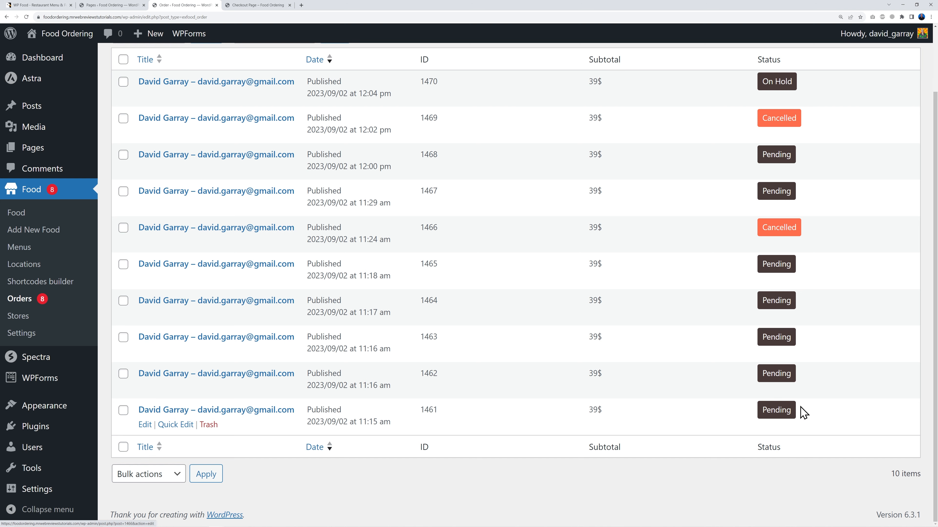
{"action": "scroll", "coordinate": [812, 412], "scroll_direction": "up", "scroll_amount": 2}
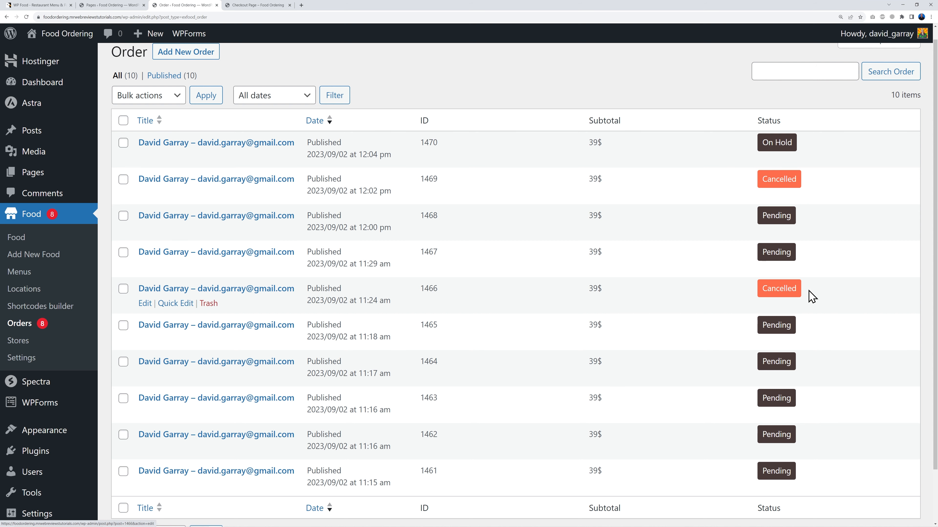
{"action": "scroll", "coordinate": [823, 299], "scroll_direction": "up", "scroll_amount": 1}
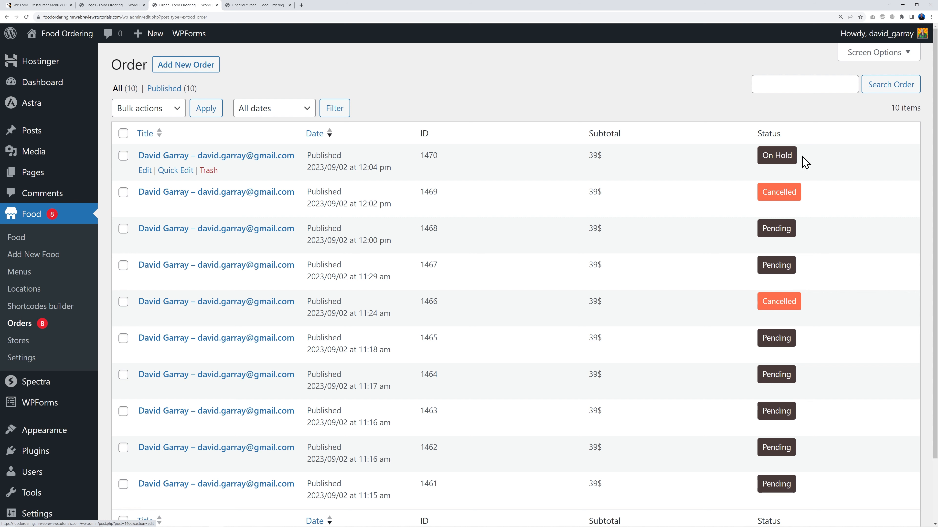
Step: Open the newest On Hold order, check its PayPal payment details, and preview its printout
{"action": "left_click", "coordinate": [264, 164]}
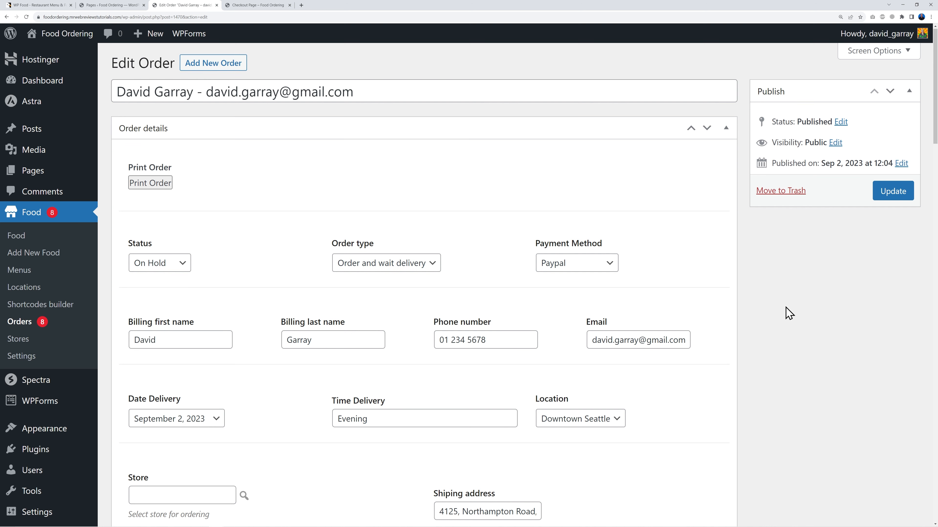
{"action": "scroll", "coordinate": [785, 314], "scroll_direction": "down", "scroll_amount": 2}
{"action": "scroll", "coordinate": [702, 332], "scroll_direction": "down", "scroll_amount": 3}
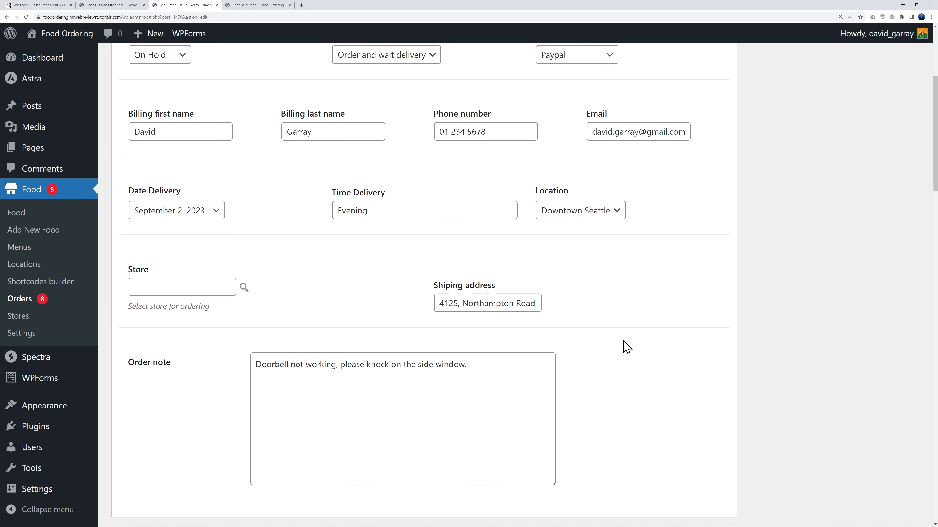
{"action": "scroll", "coordinate": [735, 375], "scroll_direction": "down", "scroll_amount": 4}
{"action": "scroll", "coordinate": [749, 374], "scroll_direction": "up", "scroll_amount": 9}
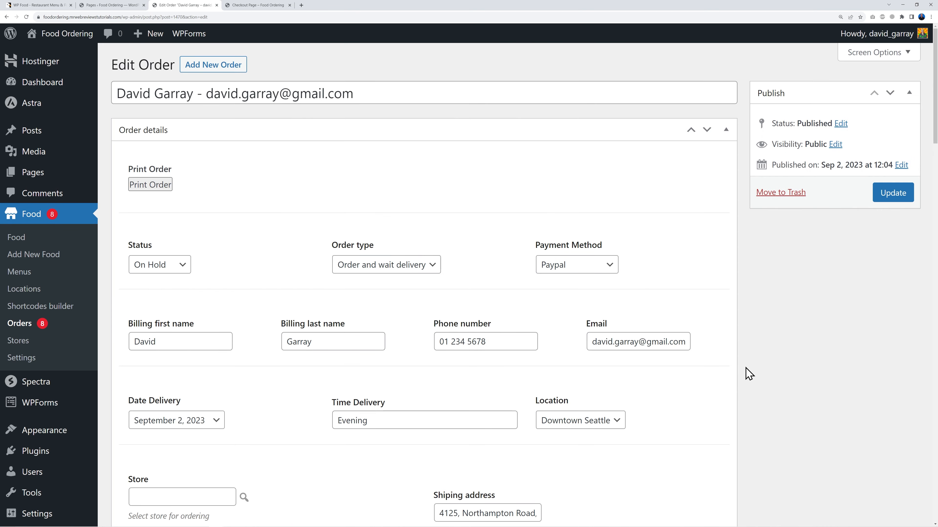
{"action": "left_click", "coordinate": [150, 185]}
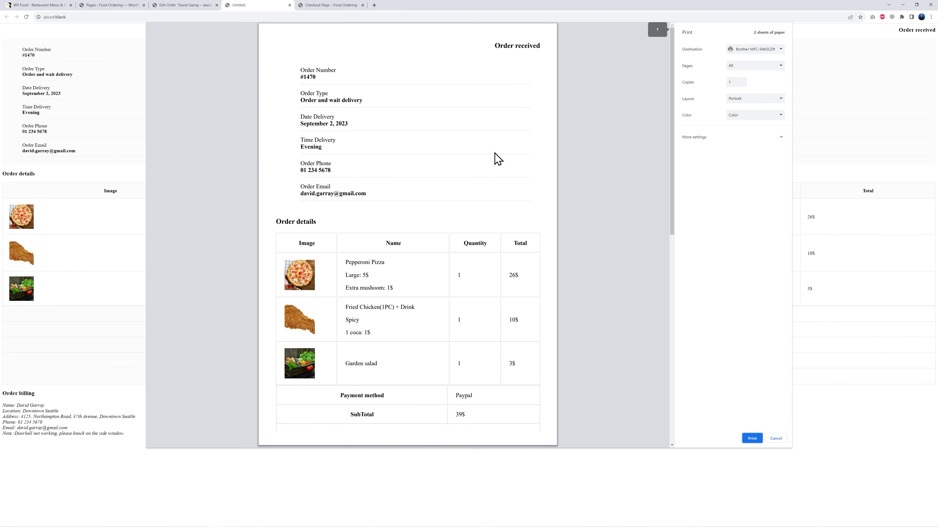
{"action": "left_click", "coordinate": [780, 440]}
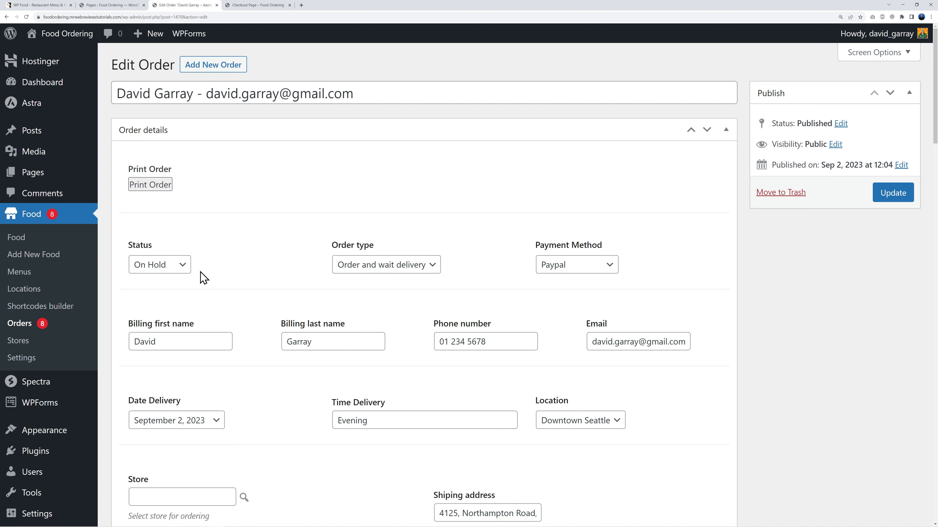
Step: Change the newest order's status from On Hold to Completed and update it
{"action": "left_click", "coordinate": [183, 265]}
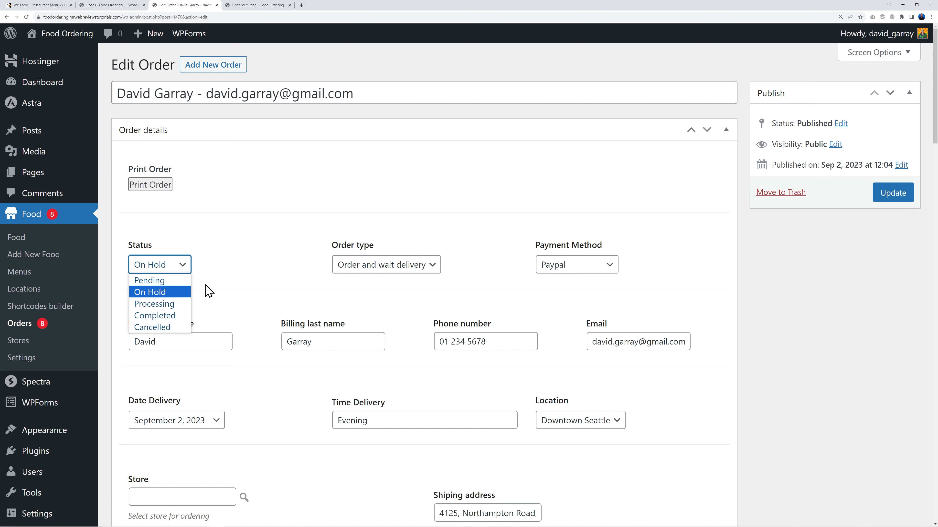
{"action": "left_click", "coordinate": [177, 317]}
{"action": "left_click", "coordinate": [890, 194]}
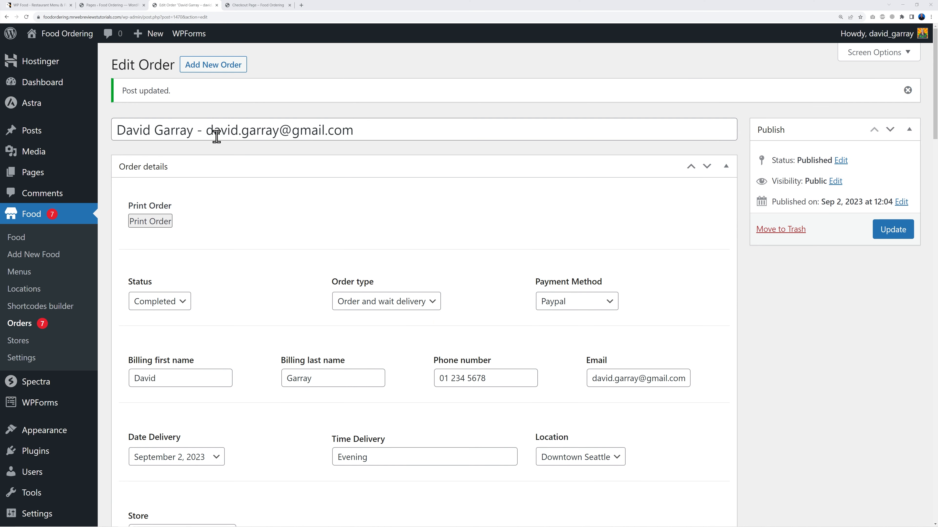
{"action": "left_click_drag", "start_coordinate": [206, 131], "coordinate": [377, 134]}
{"action": "left_click", "coordinate": [302, 204]}
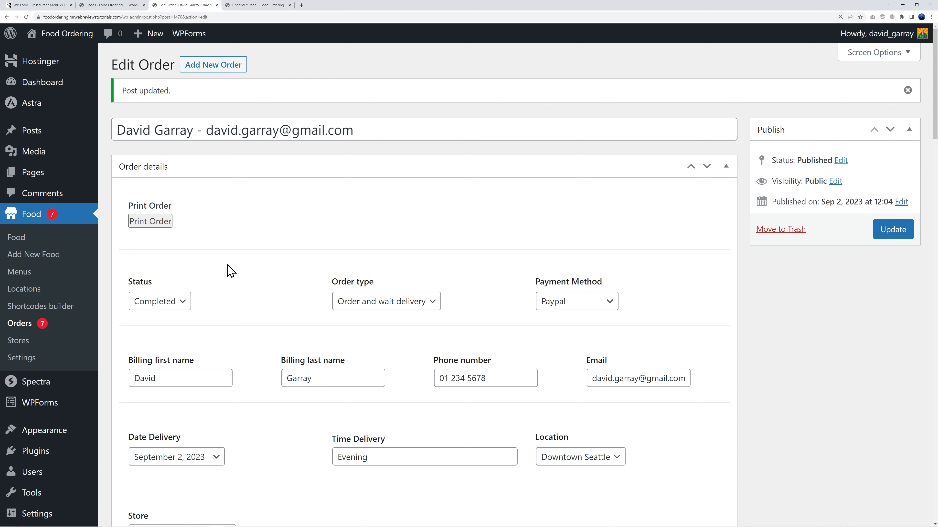